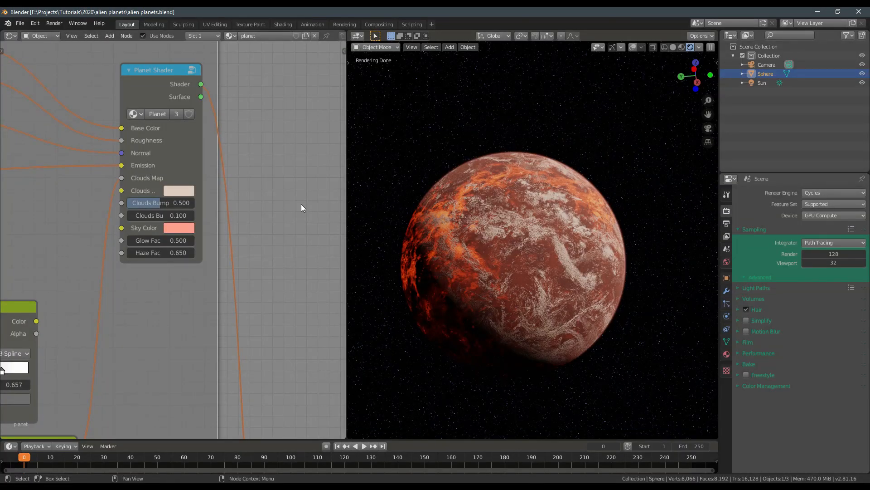
- Examine the lava planet's Planet Shader node and the rendered sphere from several sides, including a close look at the glowing night side
{"action": "middle_click_drag", "start_coordinate": [195, 137], "coordinate": [279, 146]}
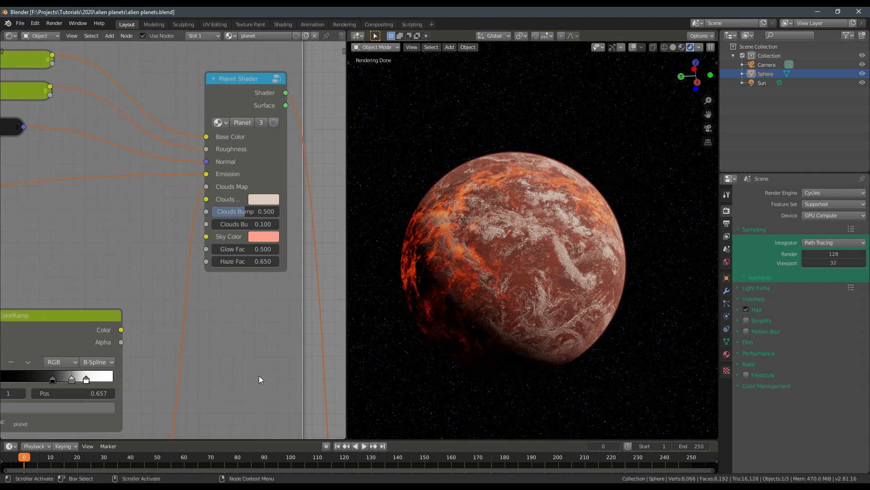
{"action": "middle_click_drag", "start_coordinate": [242, 349], "coordinate": [201, 356]}
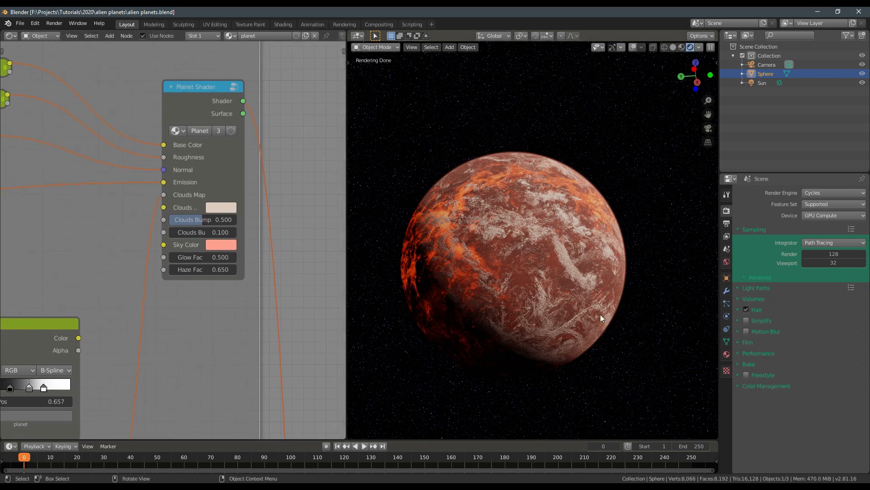
{"action": "middle_click_drag", "start_coordinate": [600, 314], "coordinate": [567, 297]}
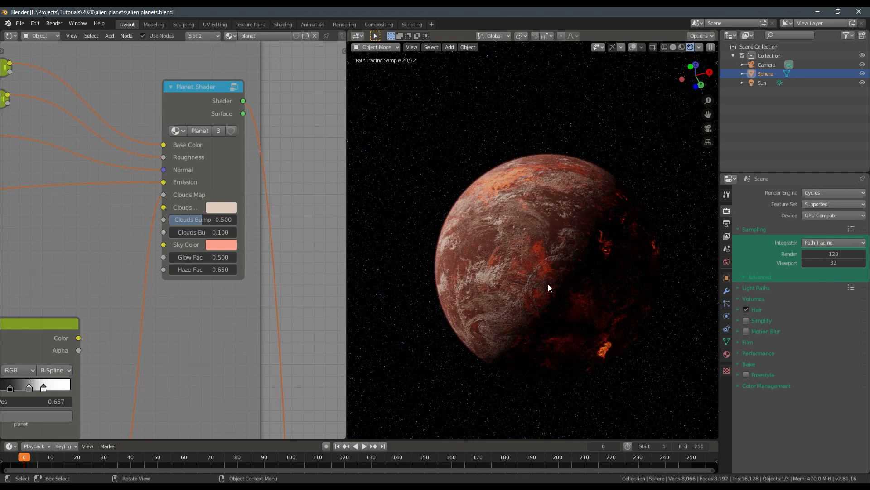
{"action": "middle_click_drag", "start_coordinate": [213, 379], "coordinate": [180, 376]}
{"action": "left_click", "coordinate": [183, 137]}
{"action": "middle_click_drag", "start_coordinate": [232, 220], "coordinate": [244, 211]}
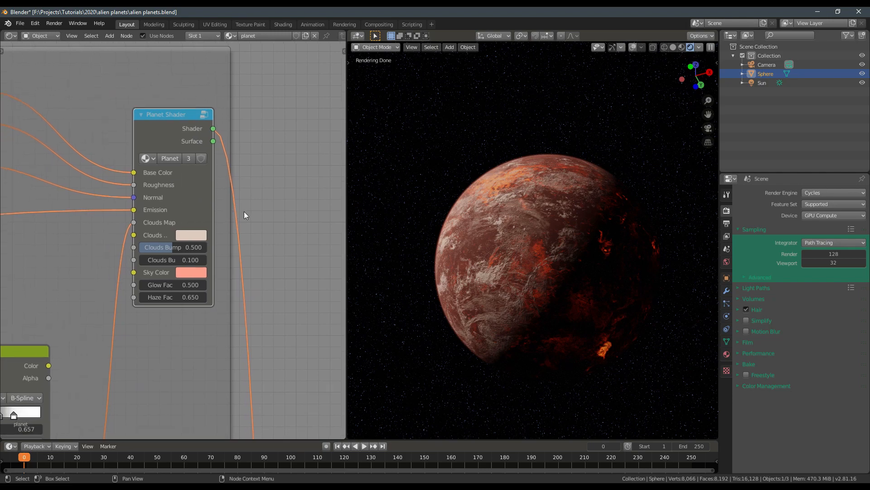
{"action": "middle_click_drag", "start_coordinate": [420, 272], "coordinate": [464, 287]}
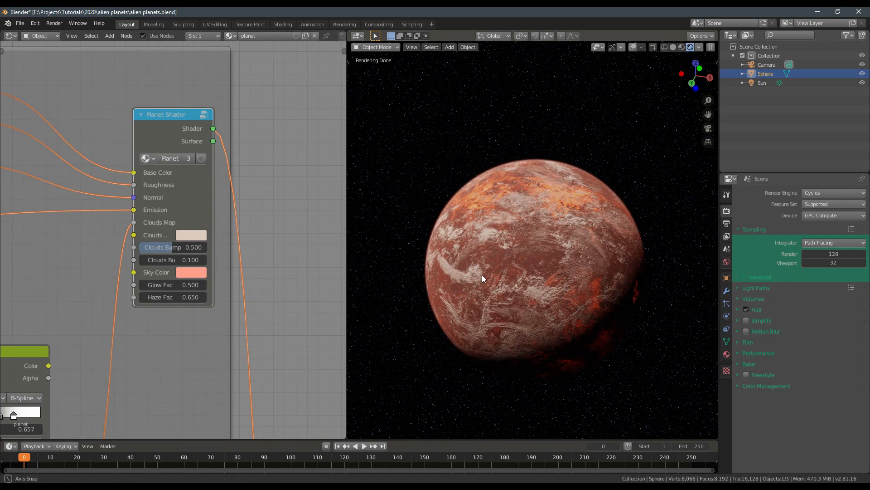
{"action": "mouse_move", "coordinate": [482, 275]}
{"action": "middle_mouse_down"}
{"action": "mouse_move", "coordinate": [592, 262]}
{"action": "mouse_move", "coordinate": [539, 268]}
{"action": "mouse_move", "coordinate": [492, 290]}
{"action": "mouse_move", "coordinate": [560, 248]}
{"action": "mouse_move", "coordinate": [576, 271]}
{"action": "middle_mouse_up"}
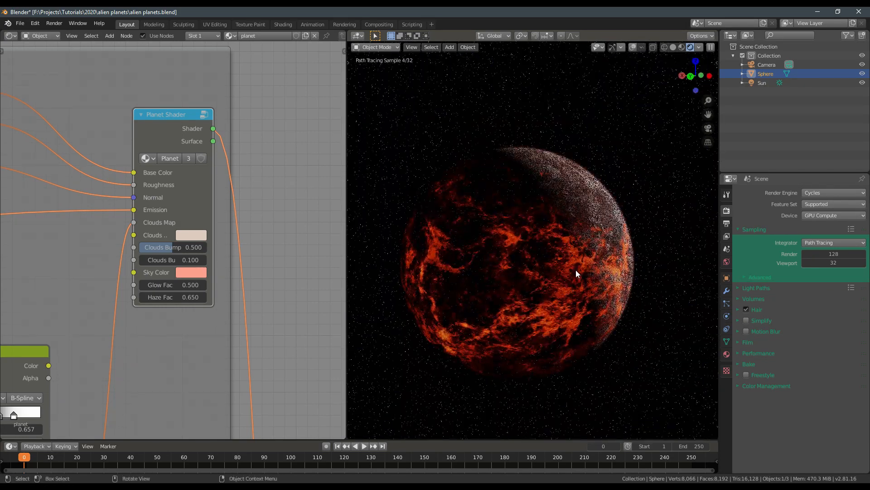
{"action": "scroll", "coordinate": [574, 277], "scroll_direction": "up", "scroll_amount": 4}
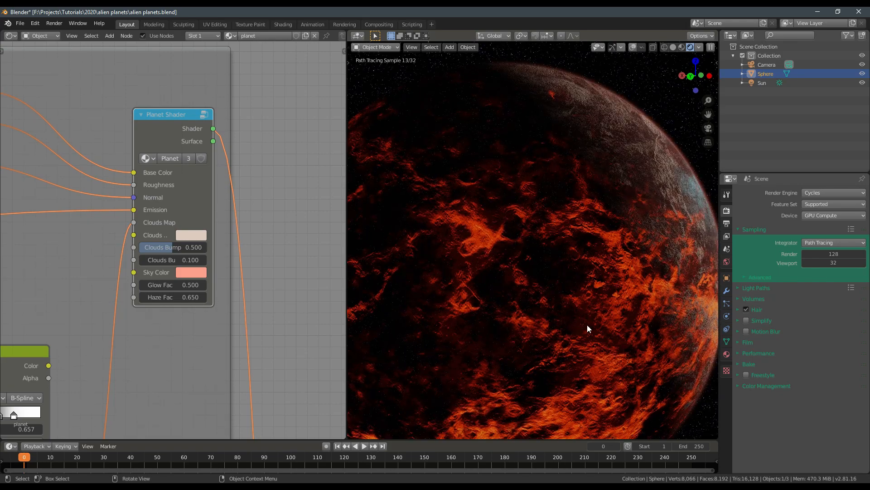
{"action": "scroll", "coordinate": [587, 325], "scroll_direction": "down", "scroll_amount": 4}
{"action": "middle_click_drag", "start_coordinate": [560, 341], "coordinate": [488, 279]}
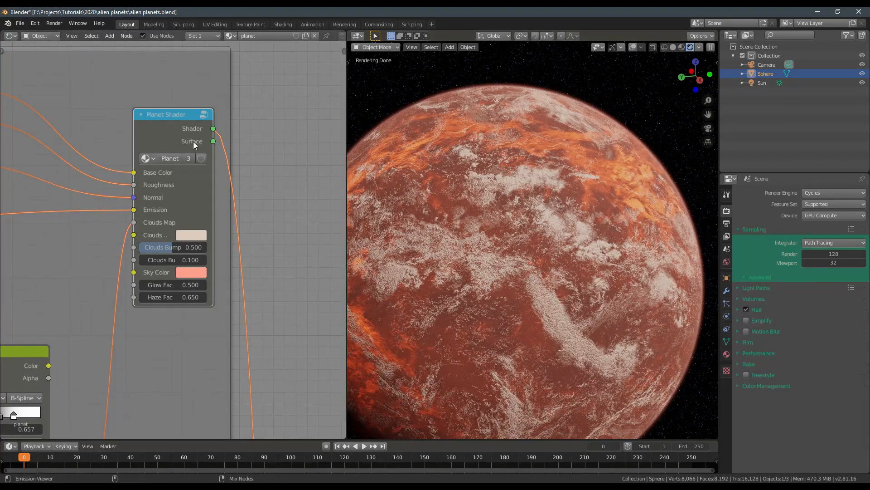
- Search the add-on preferences for "node" to check Node Wrangler, and close the preferences
{"action": "left_click", "coordinate": [32, 23]}
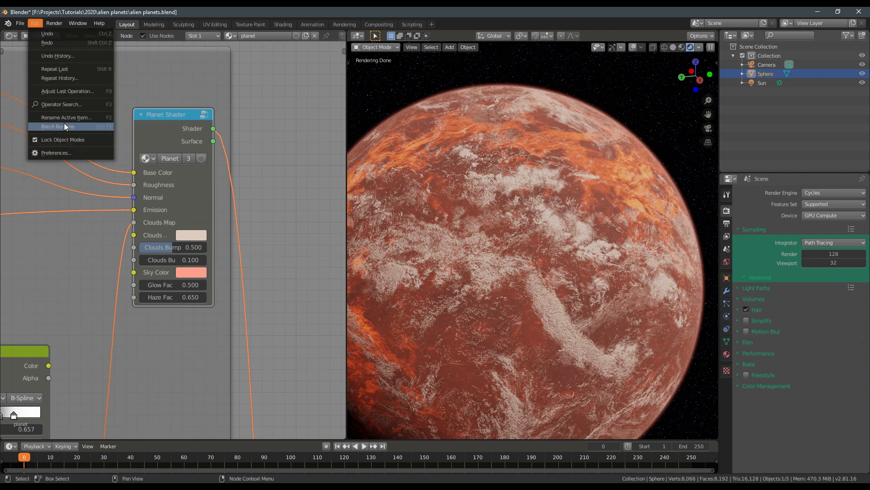
{"action": "left_click", "coordinate": [54, 153]}
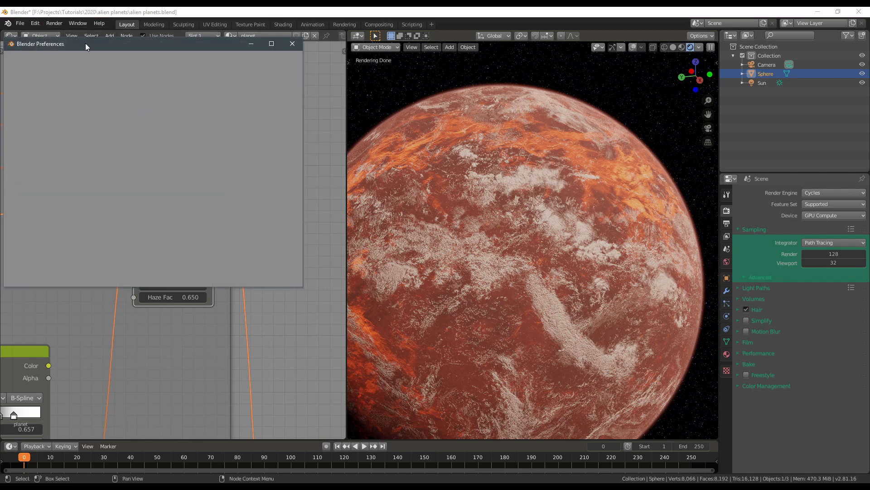
{"action": "left_click_drag", "start_coordinate": [88, 44], "coordinate": [92, 44]}
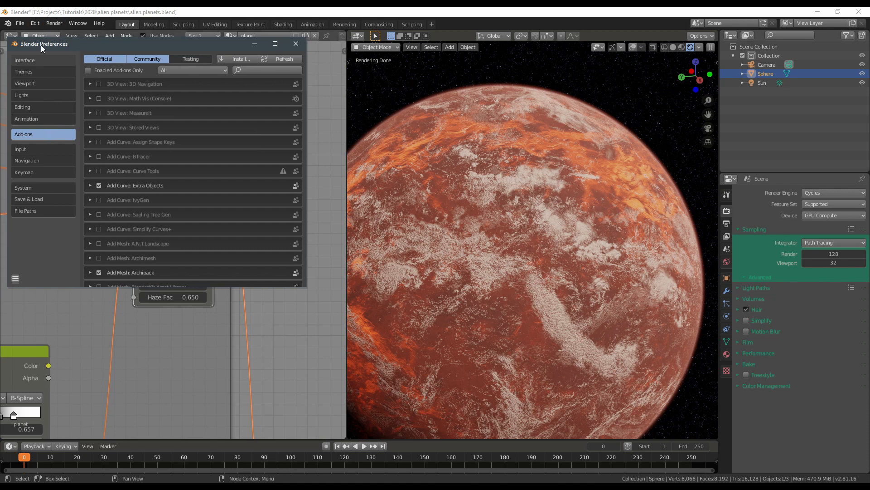
{"action": "left_click", "coordinate": [238, 71]}
{"action": "type", "text": "node"}
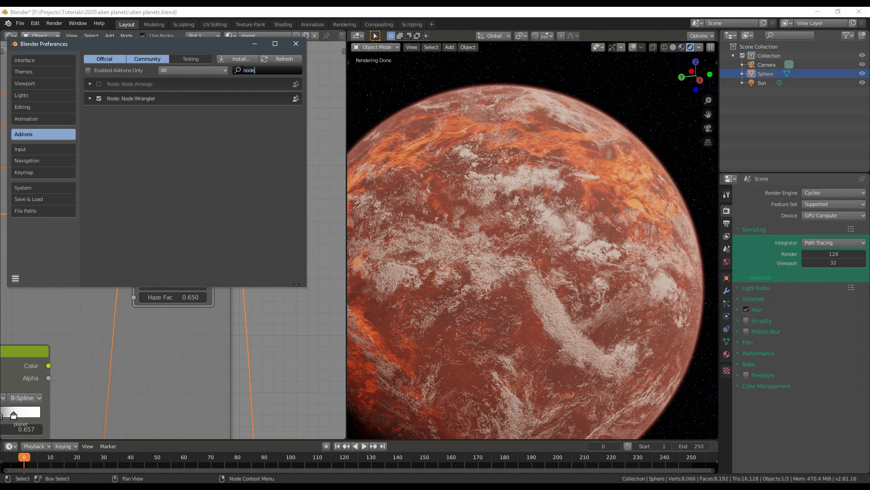
{"action": "left_click", "coordinate": [296, 43]}
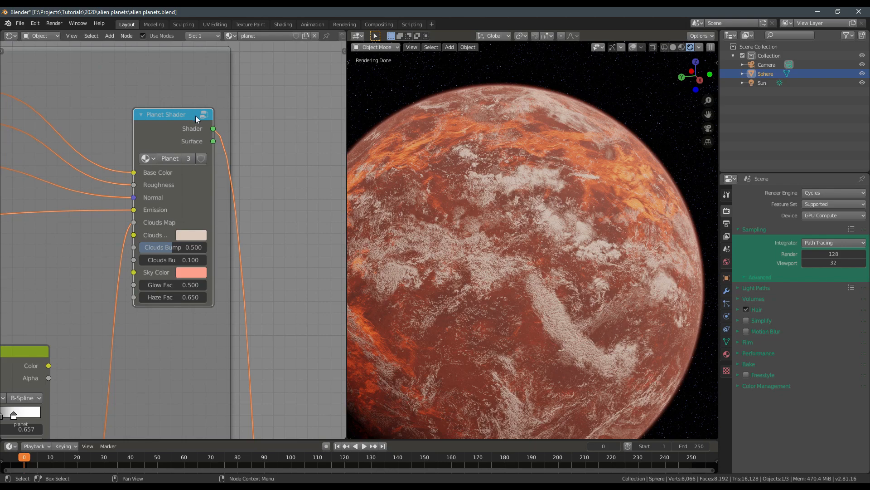
- Preview the lava planet's Surface output and inspect it close up, and return the preview to the Shader output
{"action": "left_click", "coordinate": [189, 129], "text": "ctrl+shift"}
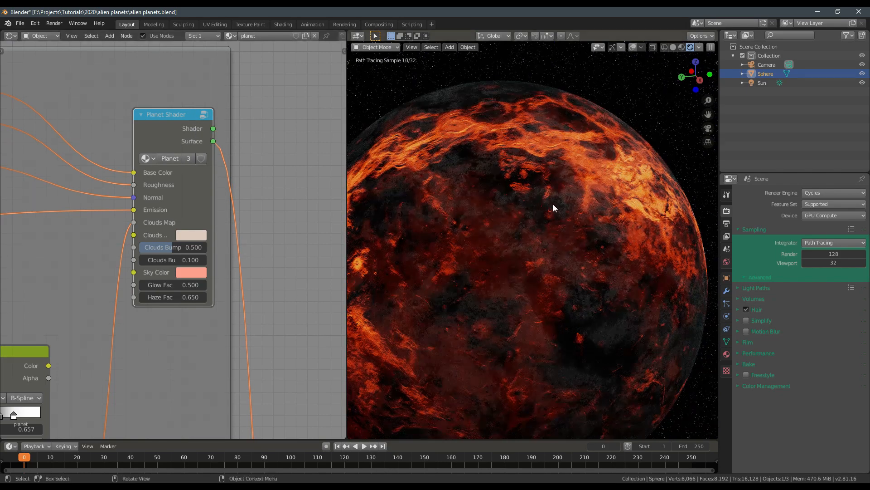
{"action": "middle_click_drag", "start_coordinate": [476, 179], "coordinate": [513, 267]}
{"action": "scroll", "coordinate": [514, 271], "scroll_direction": "up", "scroll_amount": 6}
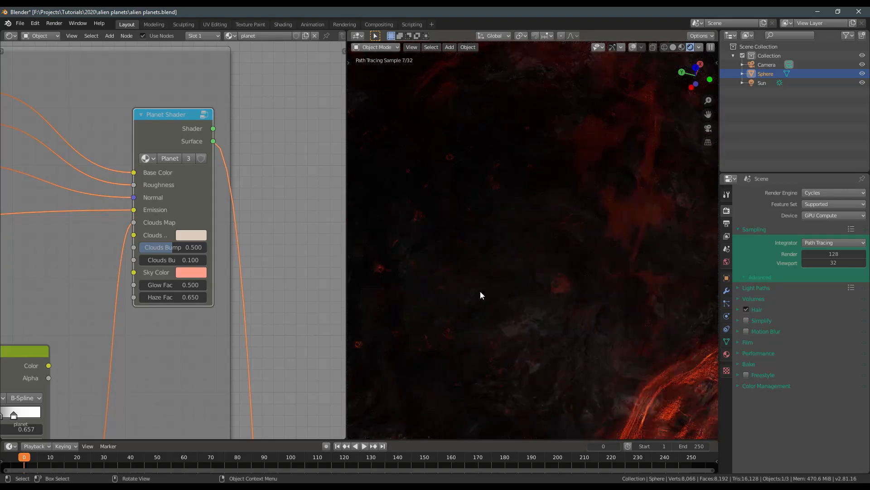
{"action": "scroll", "coordinate": [513, 320], "scroll_direction": "down", "scroll_amount": 6}
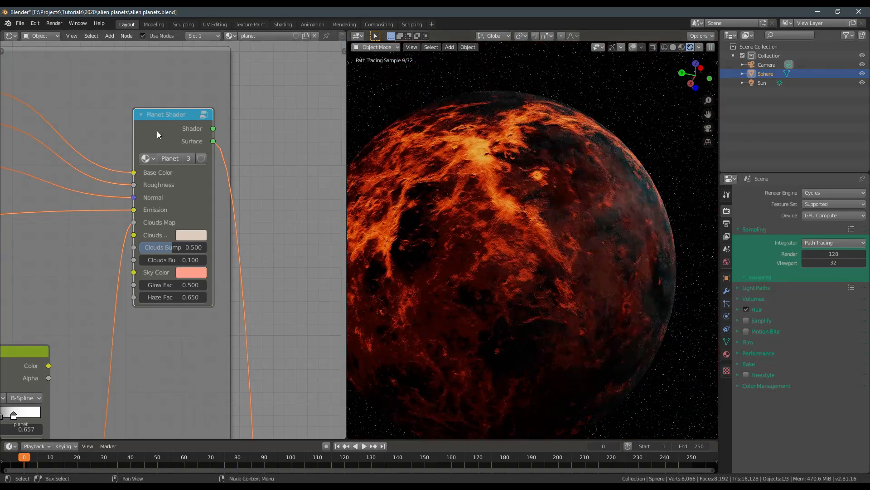
{"action": "left_click", "coordinate": [160, 129], "text": "ctrl+shift"}
{"action": "middle_click_drag", "start_coordinate": [513, 219], "coordinate": [428, 231]}
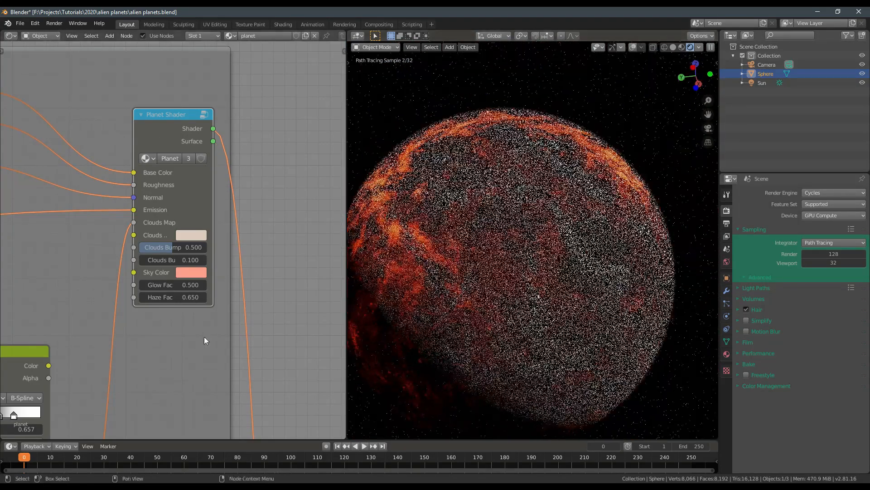
- Preview the Planet Shader with the yellow cloud color on the sphere and examine that planet from several sides and close up
{"action": "middle_click_drag", "start_coordinate": [204, 436], "coordinate": [189, 97]}
{"action": "middle_click_drag", "start_coordinate": [199, 313], "coordinate": [184, 121]}
{"action": "middle_click_drag", "start_coordinate": [240, 334], "coordinate": [226, 92]}
{"action": "middle_click_drag", "start_coordinate": [183, 258], "coordinate": [184, 153]}
{"action": "scroll", "coordinate": [134, 181], "scroll_direction": "up", "scroll_amount": 2}
{"action": "left_click", "coordinate": [105, 214], "text": "ctrl+shift"}
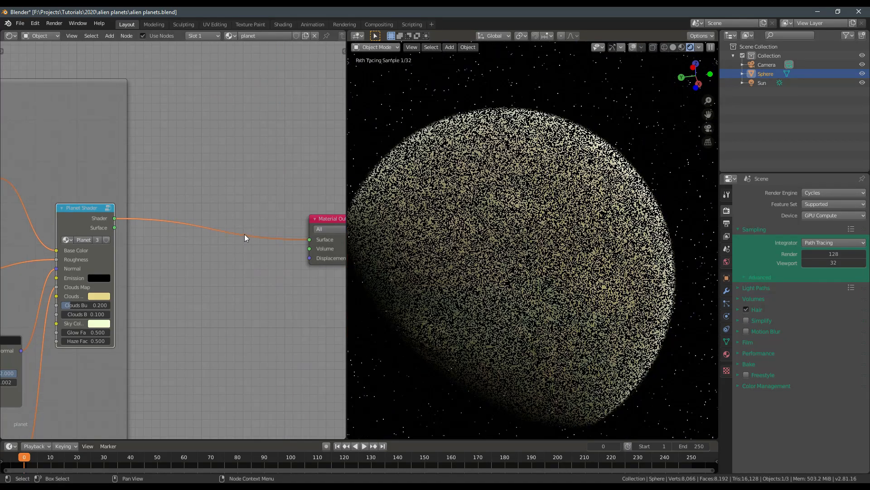
{"action": "middle_click_drag", "start_coordinate": [635, 216], "coordinate": [542, 265]}
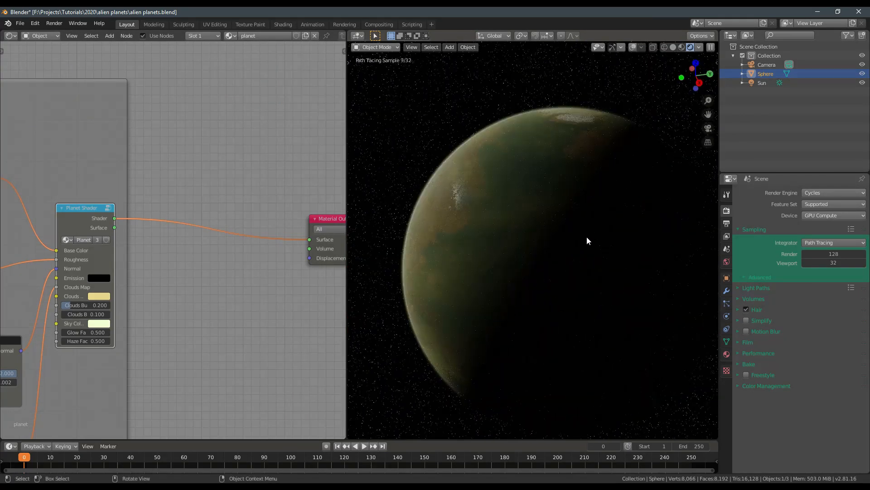
{"action": "middle_click_drag", "start_coordinate": [586, 236], "coordinate": [533, 262]}
{"action": "middle_click_drag", "start_coordinate": [483, 250], "coordinate": [591, 175]}
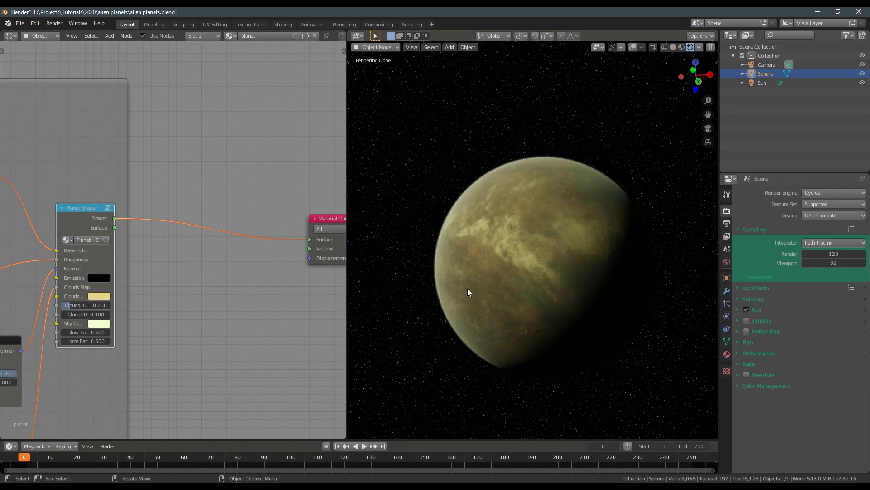
{"action": "middle_click_drag", "start_coordinate": [468, 289], "coordinate": [569, 273]}
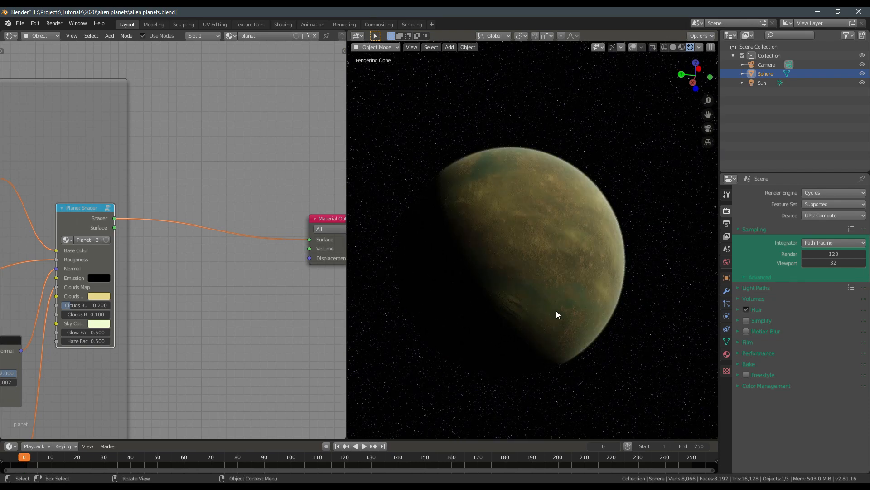
{"action": "middle_click_drag", "start_coordinate": [537, 256], "coordinate": [567, 314]}
{"action": "scroll", "coordinate": [569, 298], "scroll_direction": "up", "scroll_amount": 5}
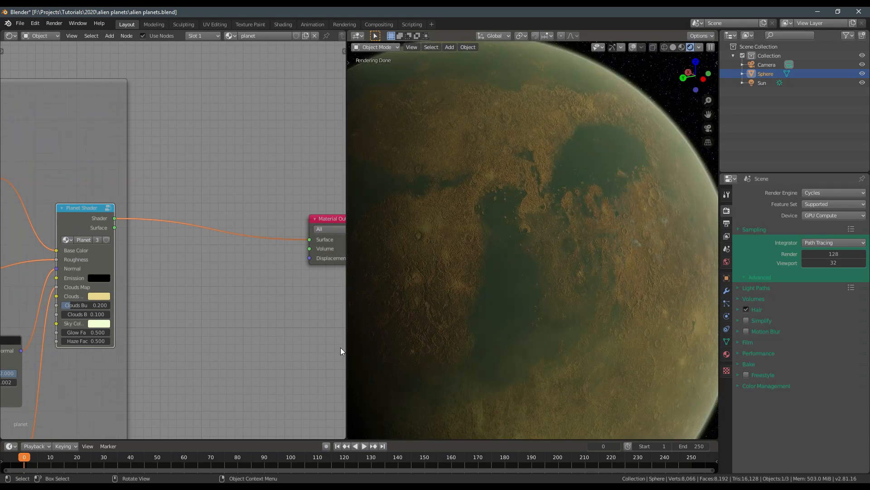
- Connect the Planet Shader with the orange cloud color to the material output and view the banded planet from its lit side
{"action": "middle_click_drag", "start_coordinate": [201, 362], "coordinate": [239, 118]}
{"action": "middle_click_drag", "start_coordinate": [186, 277], "coordinate": [223, 116]}
{"action": "middle_click_drag", "start_coordinate": [218, 297], "coordinate": [221, 216]}
{"action": "scroll", "coordinate": [221, 216], "scroll_direction": "down", "scroll_amount": 4}
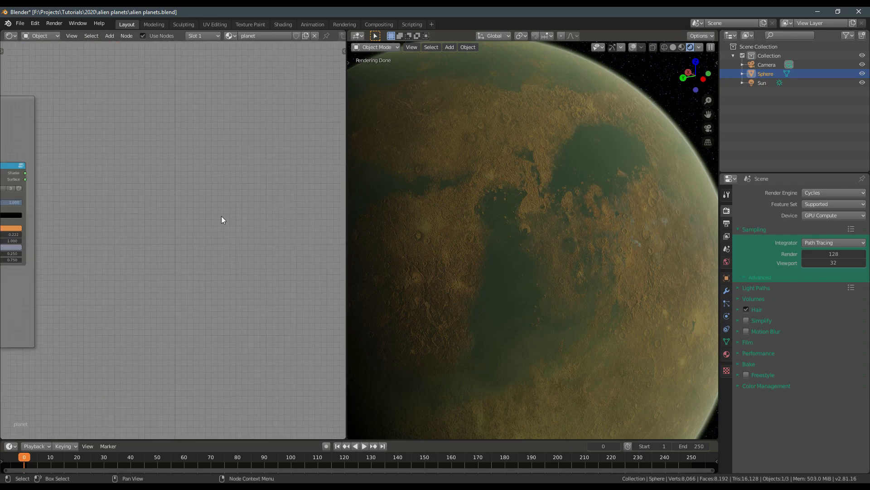
{"action": "scroll", "coordinate": [221, 216], "scroll_direction": "down", "scroll_amount": 2}
{"action": "middle_click_drag", "start_coordinate": [224, 377], "coordinate": [277, 349]}
{"action": "left_click", "coordinate": [84, 158], "text": "ctrl+shift"}
{"action": "middle_click_drag", "start_coordinate": [169, 198], "coordinate": [175, 237]}
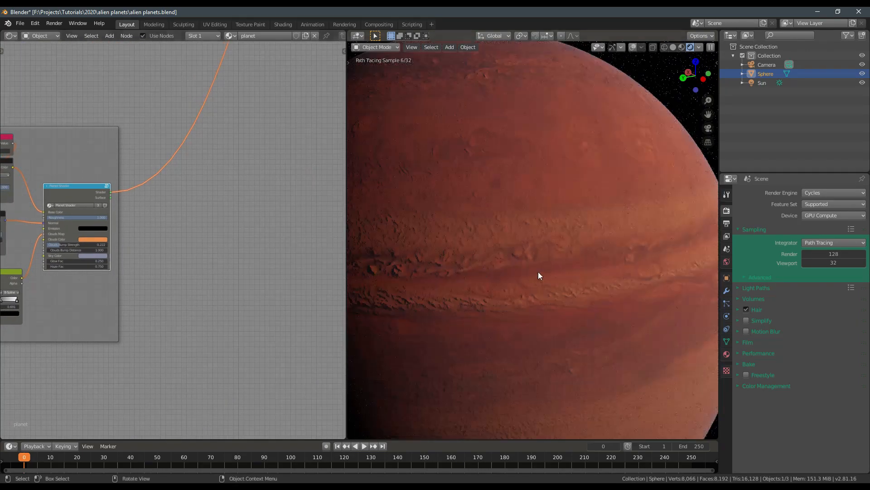
{"action": "scroll", "coordinate": [538, 272], "scroll_direction": "down", "scroll_amount": 6}
{"action": "middle_click_drag", "start_coordinate": [570, 294], "coordinate": [548, 249]}
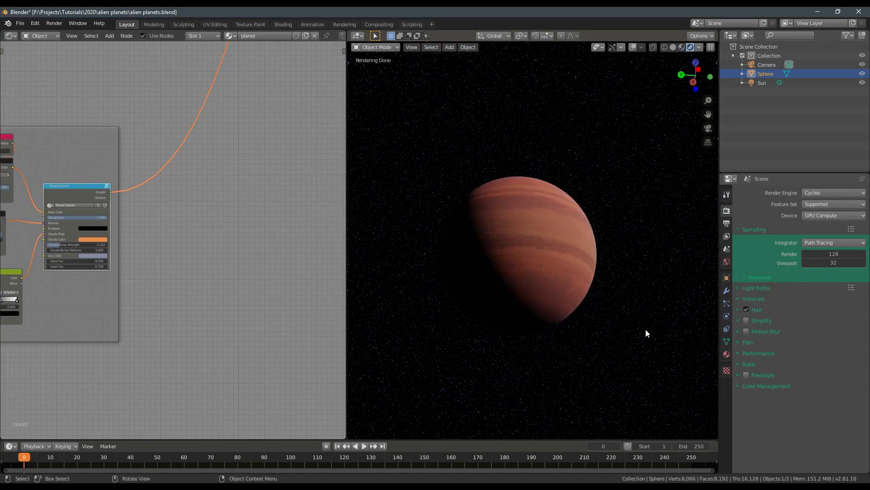
{"action": "middle_click_drag", "start_coordinate": [193, 316], "coordinate": [181, 324]}
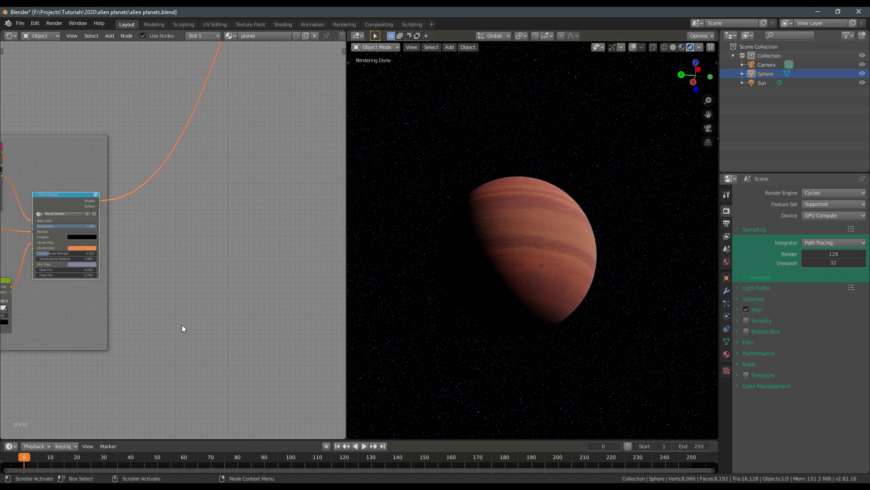
{"action": "middle_click_drag", "start_coordinate": [608, 329], "coordinate": [503, 366]}
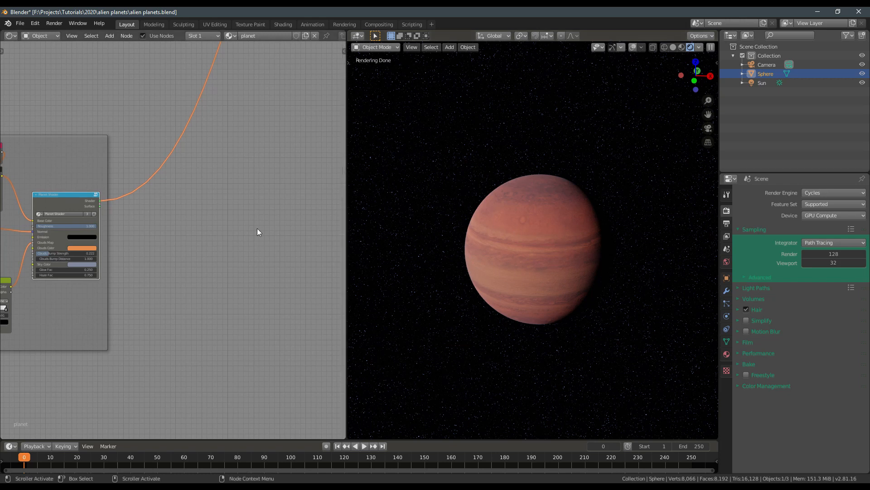
- Save the alien planets file and start a new file
{"action": "key", "text": "ctrl+s"}
{"action": "left_click", "coordinate": [21, 22]}
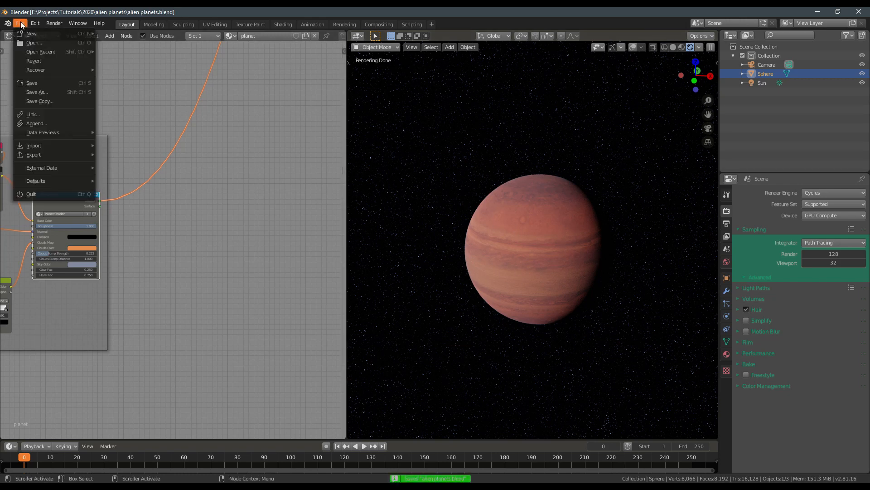
{"action": "mouse_move", "coordinate": [55, 34]}
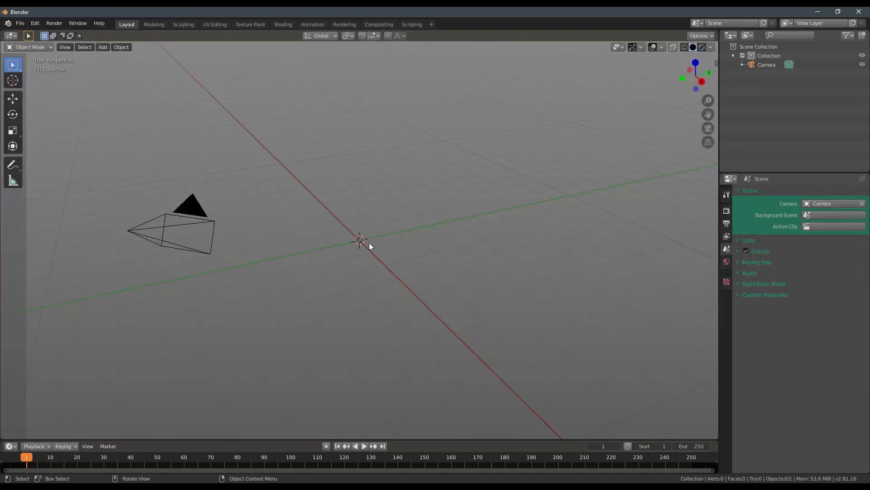
- Set the render engine to Cycles and its device to GPU Compute
{"action": "middle_click_drag", "start_coordinate": [370, 245], "coordinate": [369, 232]}
{"action": "key", "text": "shift+a"}
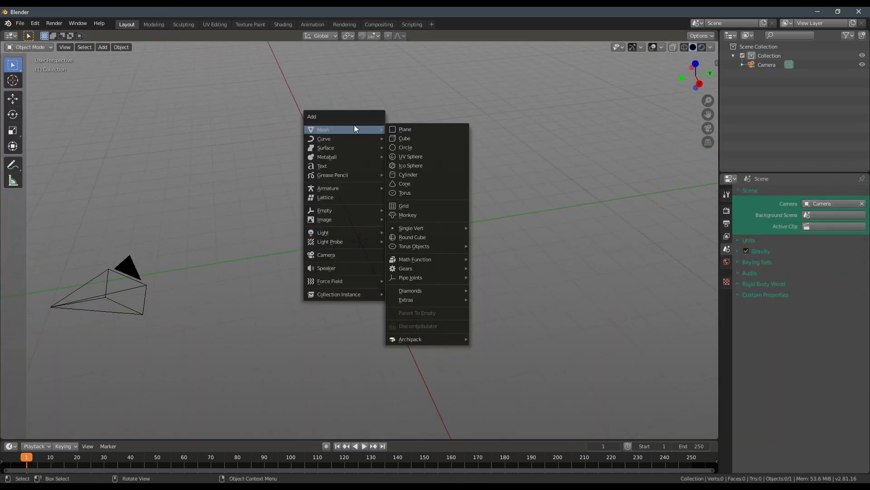
{"action": "left_click", "coordinate": [726, 211]}
{"action": "left_click", "coordinate": [819, 193]}
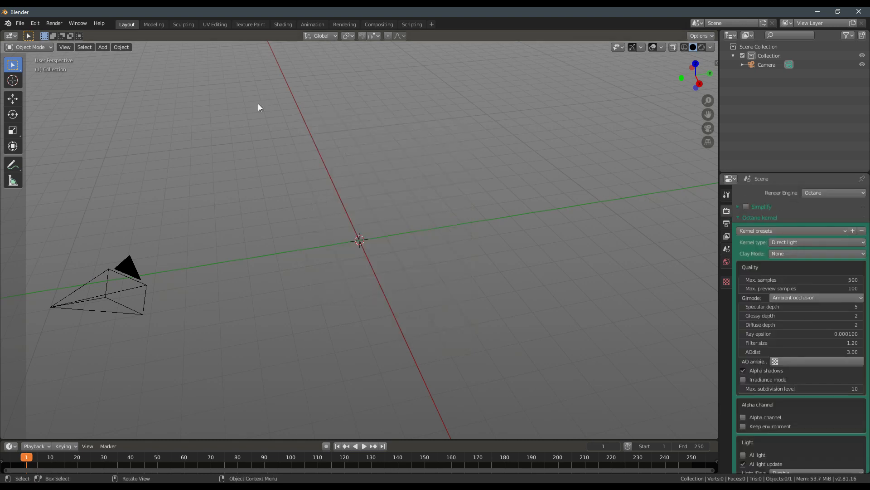
{"action": "left_click", "coordinate": [817, 193]}
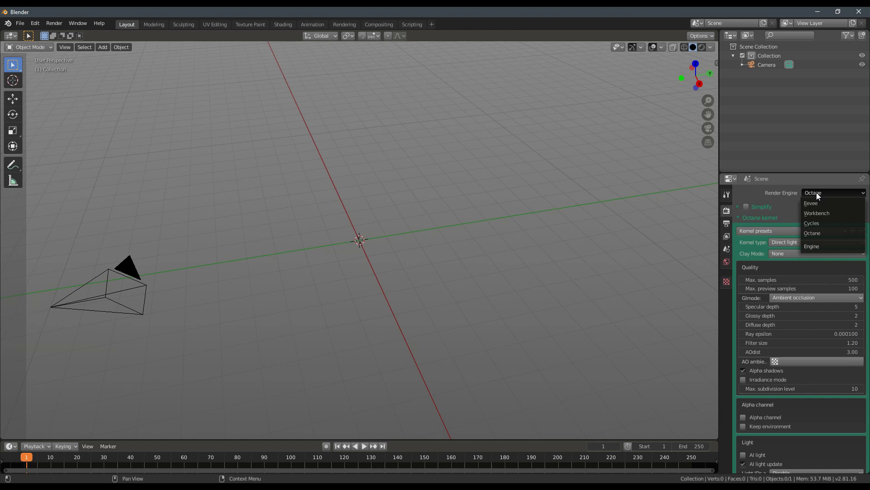
{"action": "left_click", "coordinate": [817, 223]}
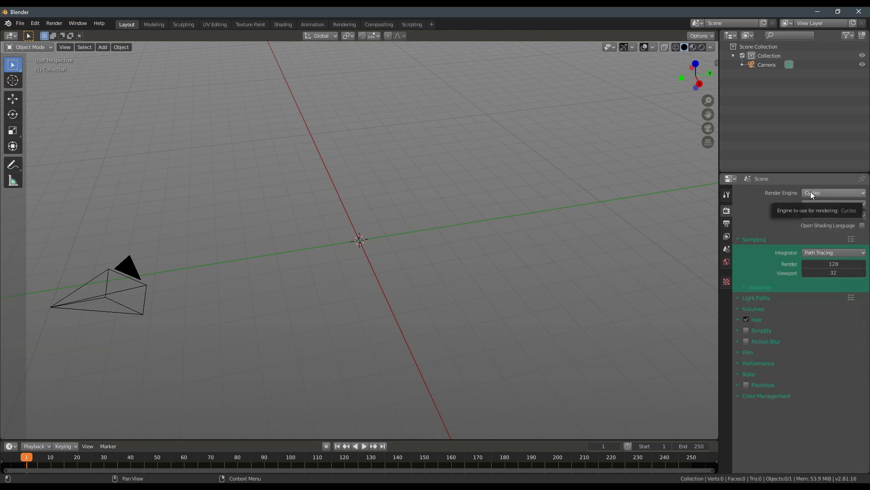
{"action": "middle_click_drag", "start_coordinate": [365, 240], "coordinate": [359, 260]}
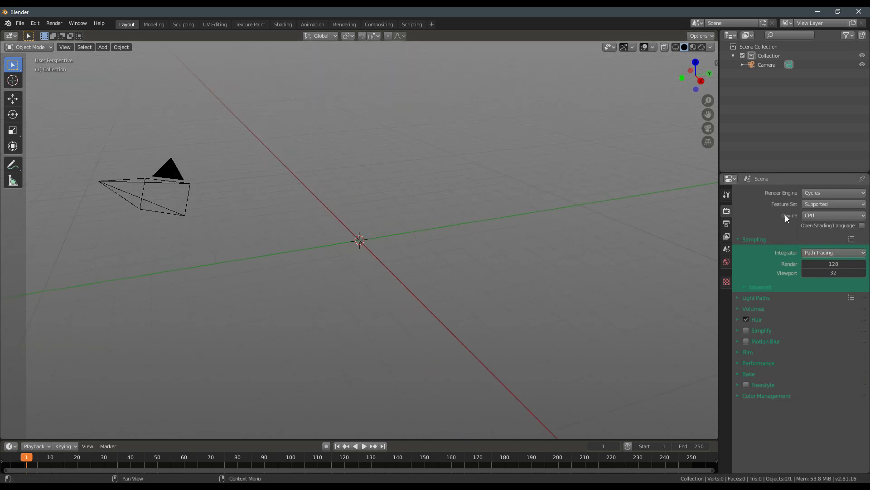
{"action": "left_click", "coordinate": [812, 217]}
{"action": "left_click", "coordinate": [815, 236]}
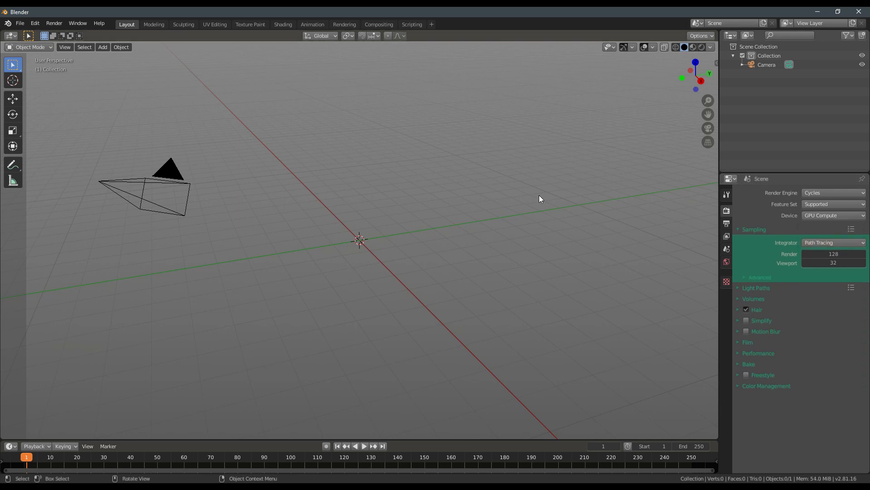
- Append the Planet Shader node group from the Planet Shader_1.0.1 blend file in the C - Planet Shader download package
{"action": "left_click", "coordinate": [20, 23]}
{"action": "left_click", "coordinate": [63, 123]}
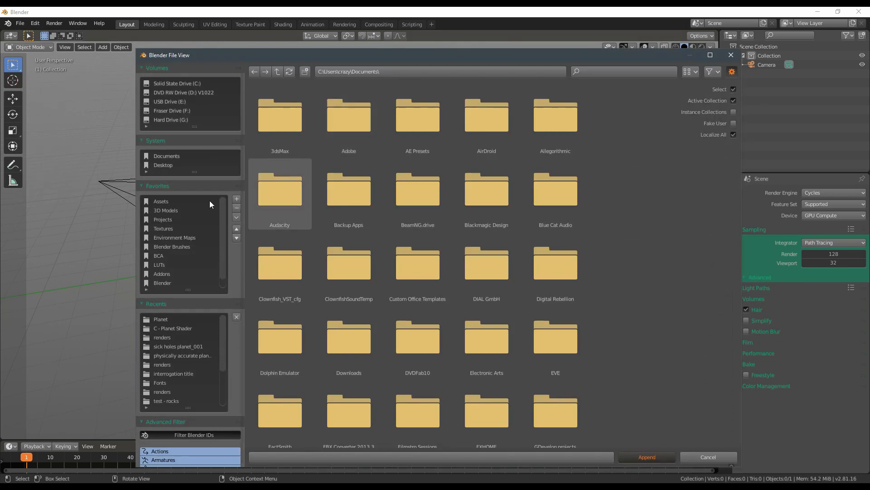
{"action": "left_click", "coordinate": [171, 324]}
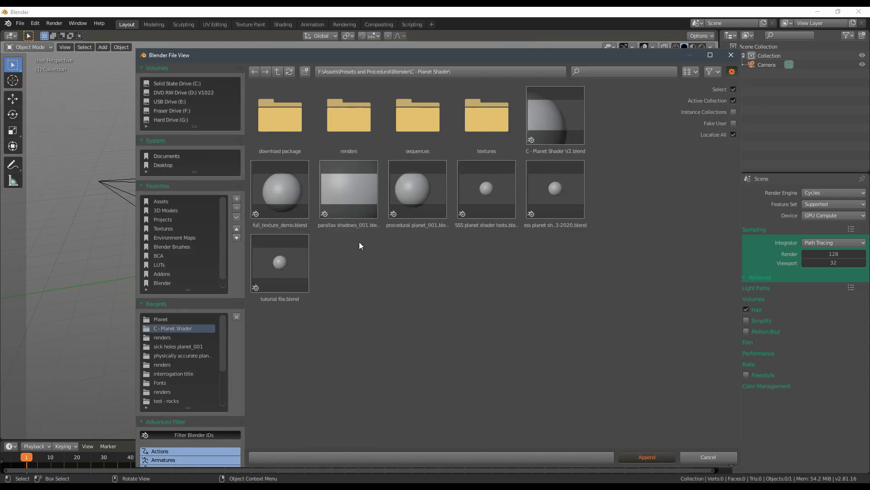
{"action": "double_click", "coordinate": [410, 123]}
{"action": "double_click", "coordinate": [411, 123]}
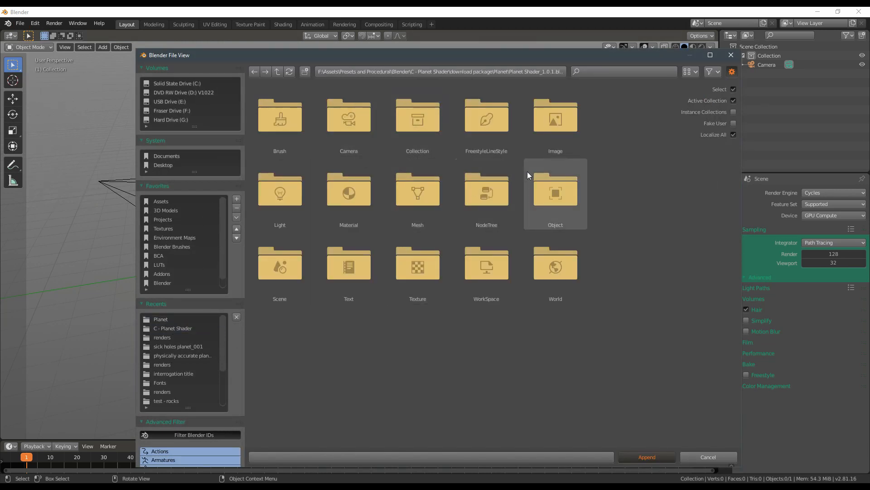
{"action": "double_click", "coordinate": [500, 191]}
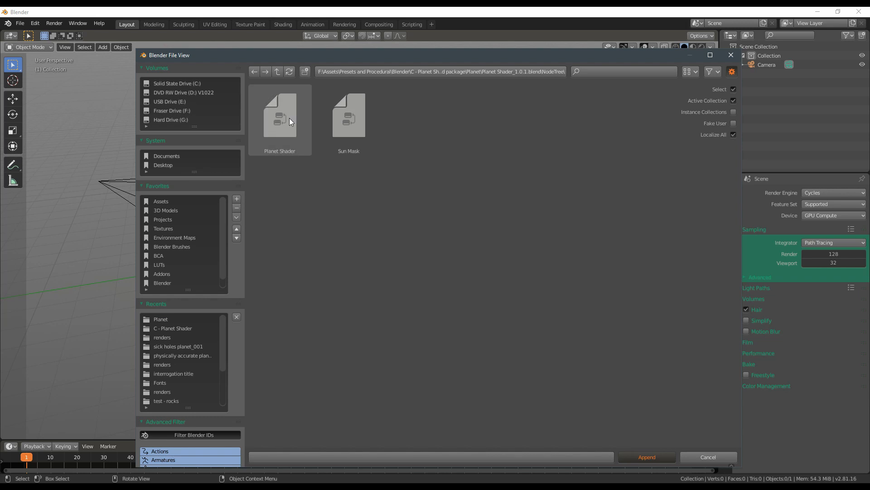
{"action": "double_click", "coordinate": [289, 118]}
- Add a UV sphere at the scene origin and inspect its faceted surface from the side and above
{"action": "key", "text": "shift+a"}
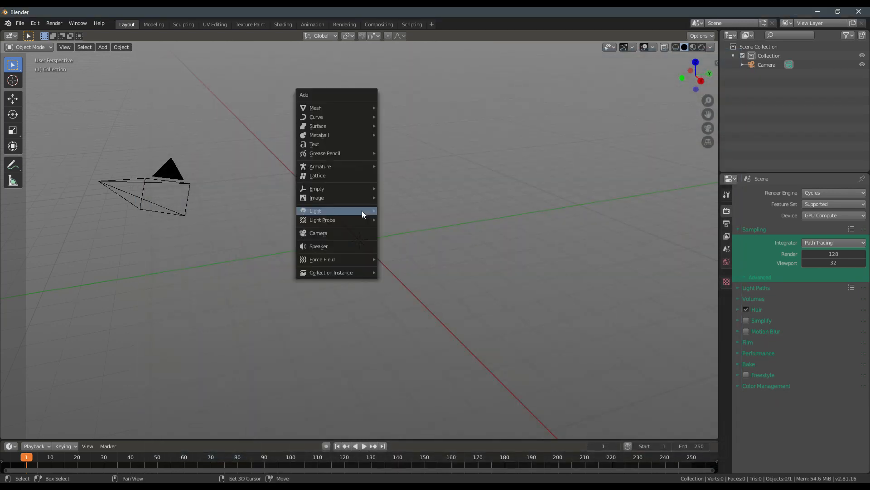
{"action": "mouse_move", "coordinate": [344, 107]}
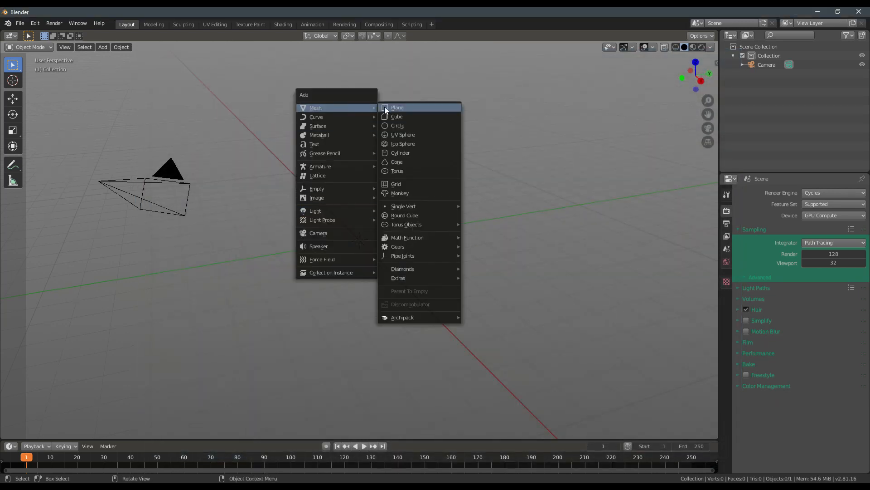
{"action": "left_click", "coordinate": [403, 135]}
{"action": "middle_click_drag", "start_coordinate": [300, 300], "coordinate": [325, 293]}
{"action": "scroll", "coordinate": [280, 321], "scroll_direction": "up", "scroll_amount": 3}
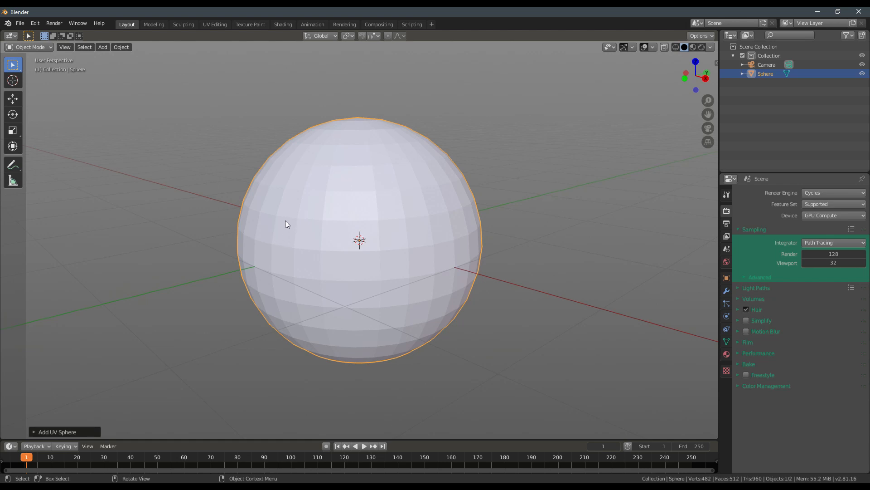
{"action": "middle_click_drag", "start_coordinate": [296, 218], "coordinate": [369, 201]}
{"action": "scroll", "coordinate": [378, 212], "scroll_direction": "up", "scroll_amount": 2}
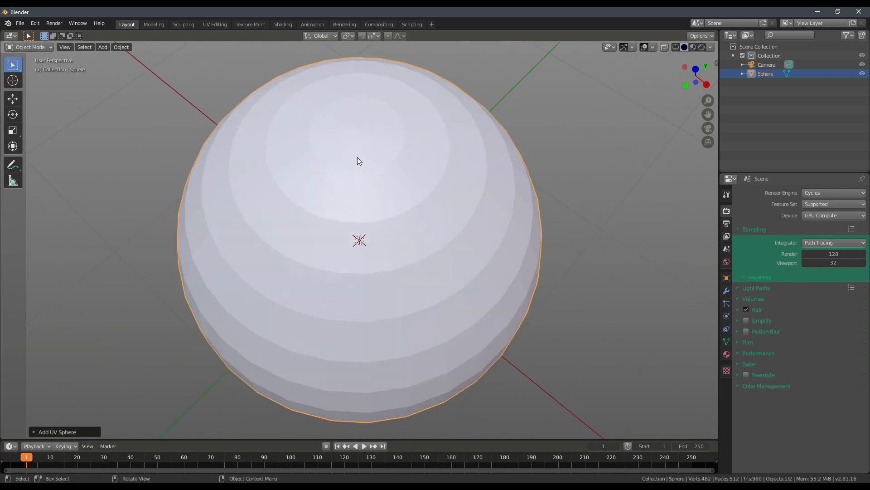
{"action": "scroll", "coordinate": [334, 168], "scroll_direction": "down", "scroll_amount": 2}
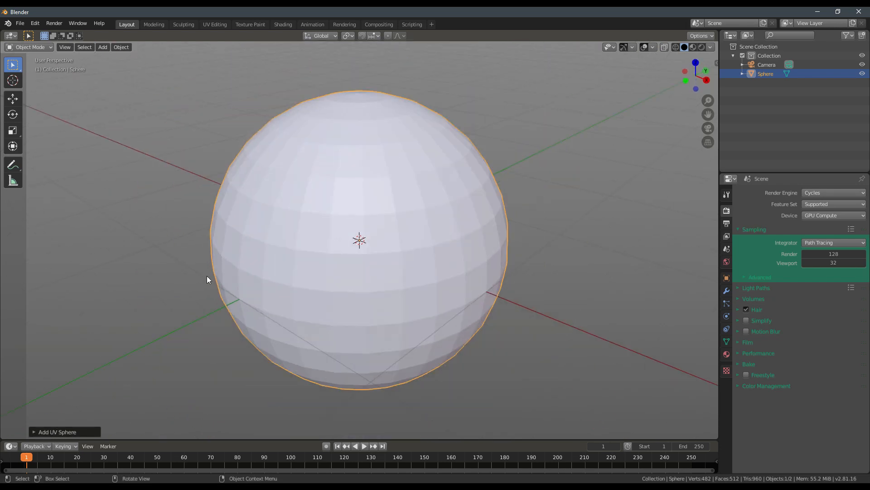
- Set the new UV sphere's resolution to 128 segments and 64 rings
{"action": "left_click", "coordinate": [60, 432]}
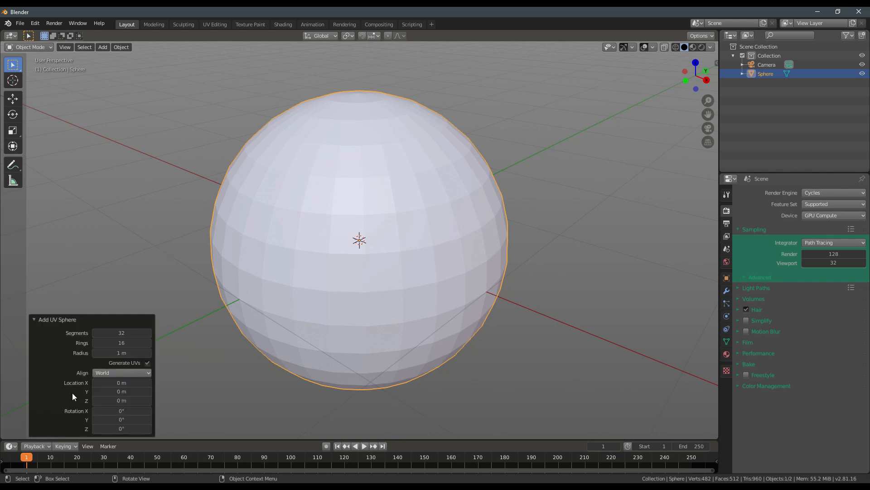
{"action": "left_click", "coordinate": [114, 333]}
{"action": "type", "text": "128"}
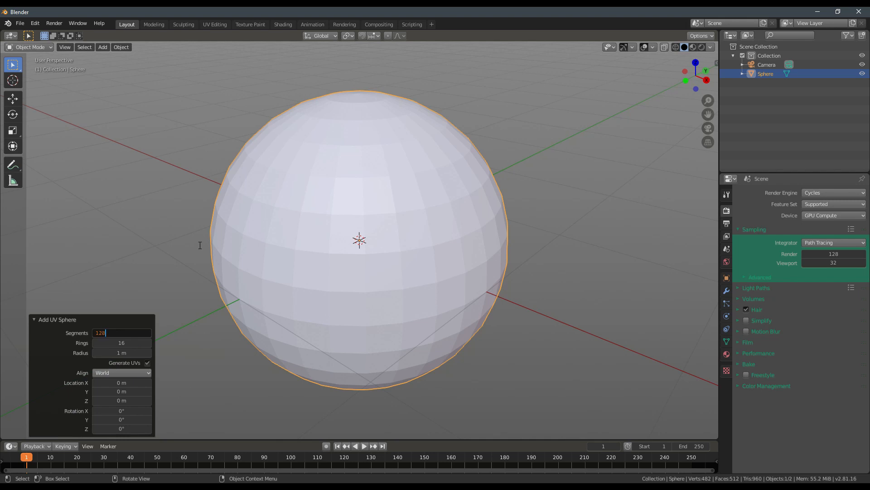
{"action": "key", "text": "Tab"}
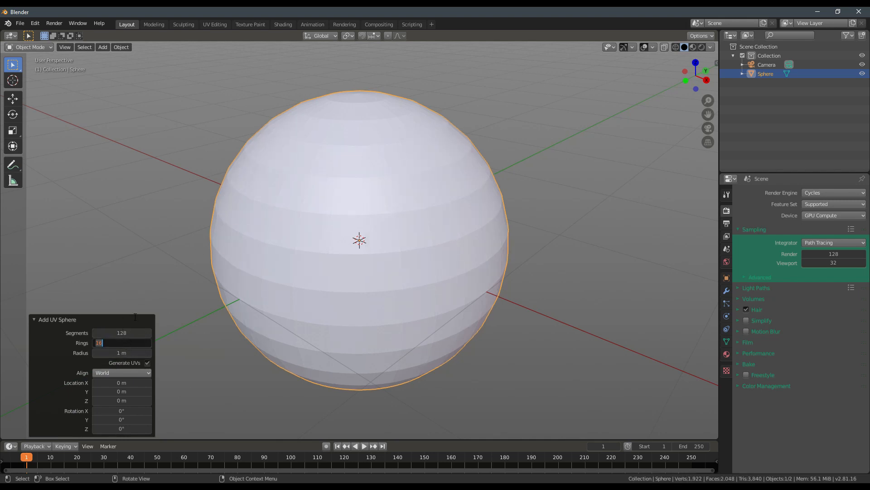
{"action": "type", "text": "64"}
{"action": "key", "text": "Return"}
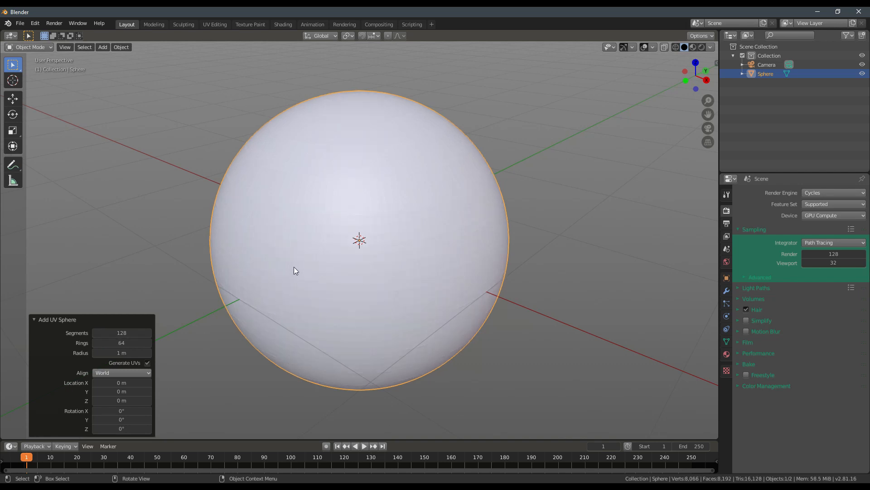
- Check the sphere's faceting up close and apply smooth shading to it
{"action": "middle_click_drag", "start_coordinate": [294, 267], "coordinate": [136, 351]}
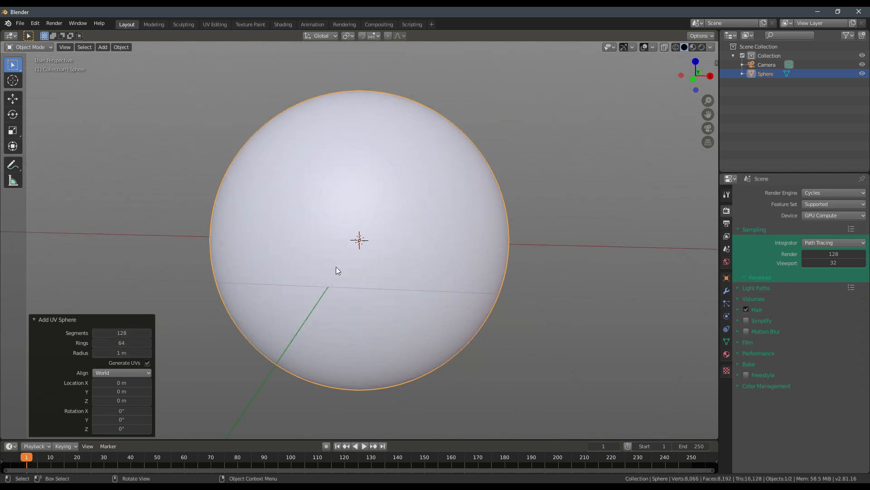
{"action": "scroll", "coordinate": [336, 266], "scroll_direction": "up", "scroll_amount": 4}
{"action": "middle_click_drag", "start_coordinate": [353, 255], "coordinate": [265, 268]}
{"action": "scroll", "coordinate": [408, 247], "scroll_direction": "down", "scroll_amount": 2}
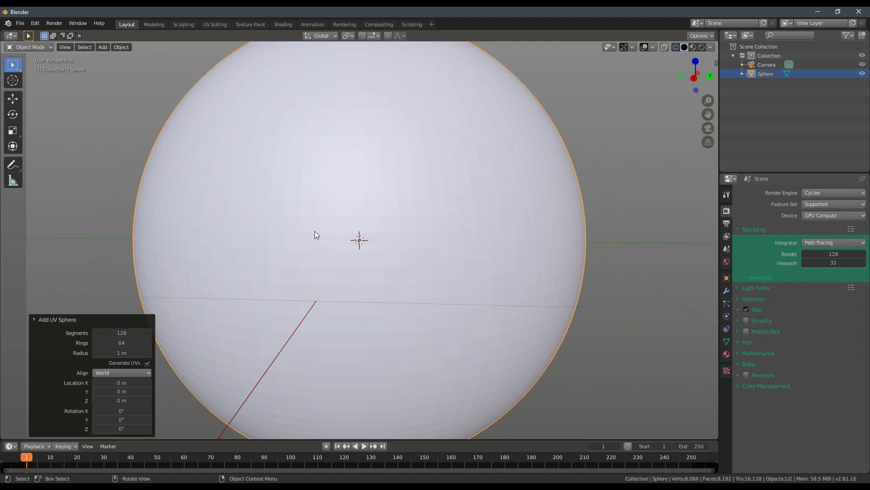
{"action": "scroll", "coordinate": [315, 235], "scroll_direction": "down", "scroll_amount": 3}
{"action": "middle_click_drag", "start_coordinate": [284, 233], "coordinate": [364, 267]}
{"action": "scroll", "coordinate": [363, 267], "scroll_direction": "down", "scroll_amount": 3}
{"action": "right_click", "coordinate": [362, 238]}
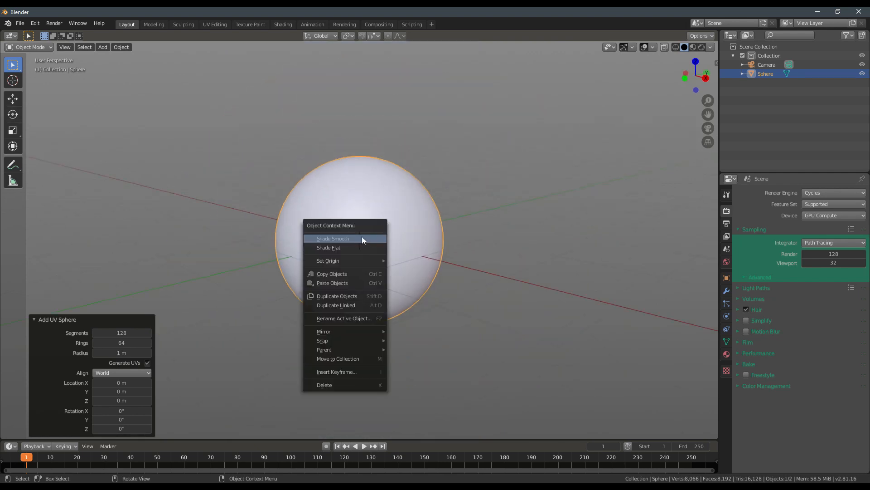
{"action": "left_click", "coordinate": [367, 239]}
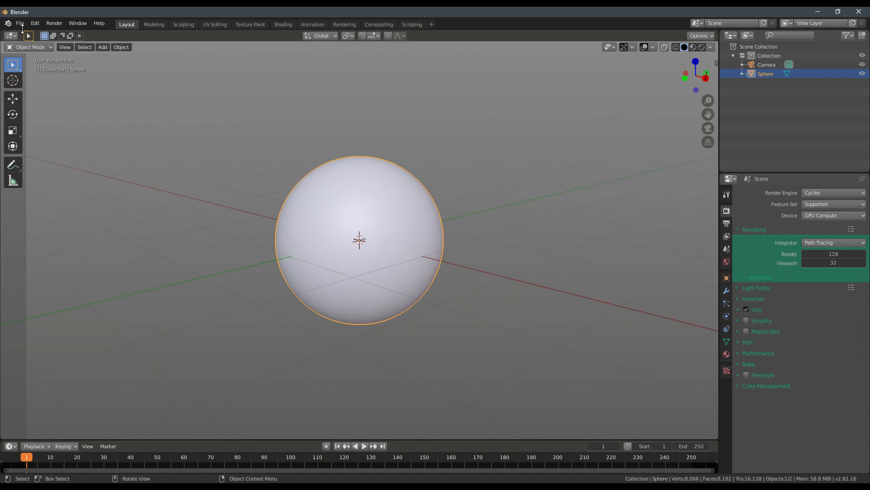
- Split the 3D viewport vertically, turn the new area into a Shader Editor and hide its sidebar
{"action": "left_click_drag", "start_coordinate": [5, 33], "coordinate": [341, 37]}
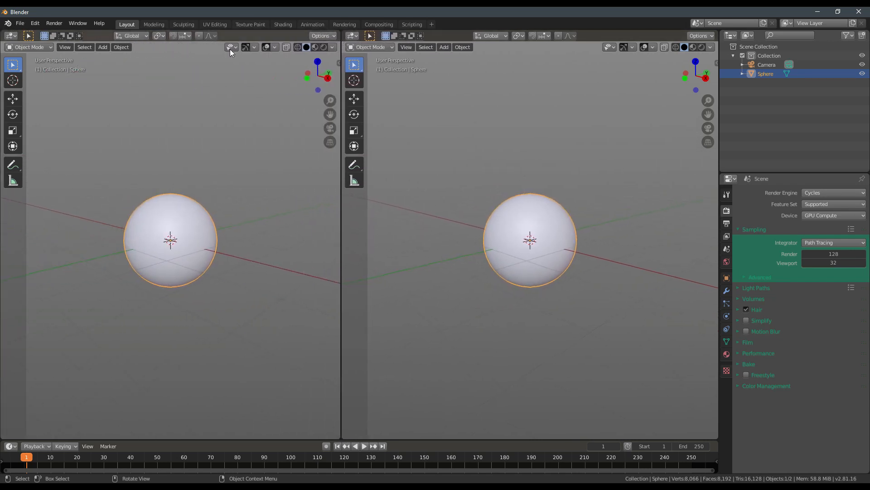
{"action": "left_click", "coordinate": [11, 35]}
{"action": "left_click", "coordinate": [56, 99]}
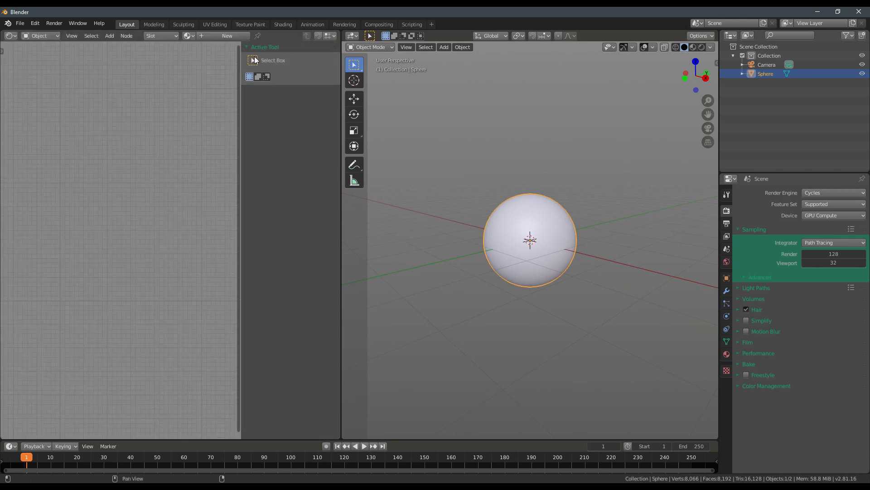
{"action": "key", "text": "n"}
{"action": "key", "text": "n"}
{"action": "left_click_drag", "start_coordinate": [237, 50], "coordinate": [335, 57]}
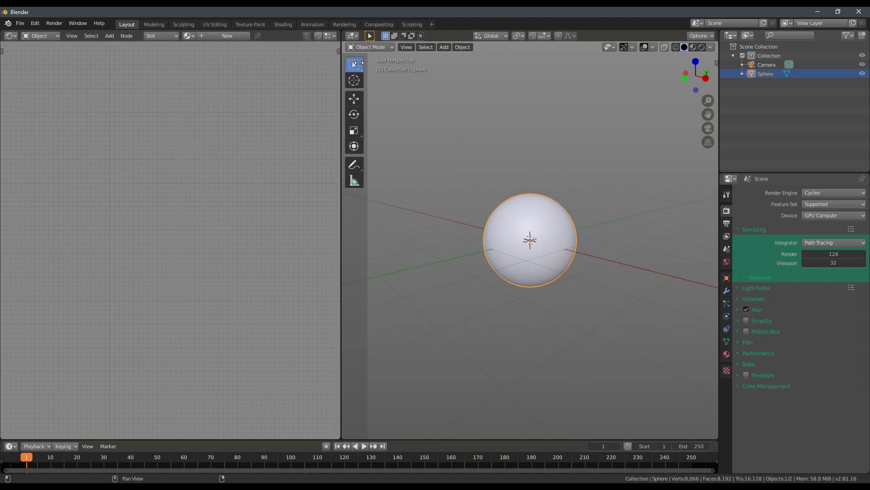
- Create a new material on the sphere and name it planets
{"action": "left_click", "coordinate": [219, 38]}
{"action": "left_click", "coordinate": [256, 36]}
{"action": "type", "text": "planets"}
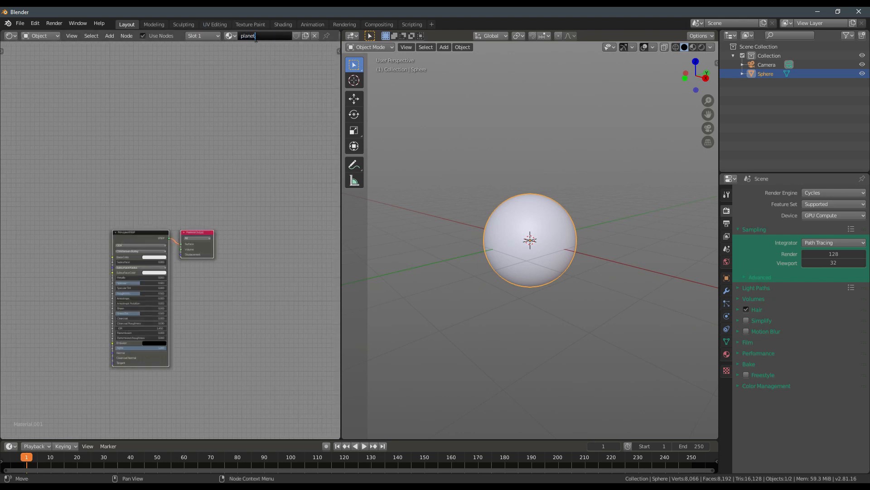
{"action": "key", "text": "Return"}
- Delete the Principled BSDF node from the planets material
{"action": "middle_click_drag", "start_coordinate": [51, 211], "coordinate": [119, 190]}
{"action": "scroll", "coordinate": [118, 191], "scroll_direction": "up", "scroll_amount": 2}
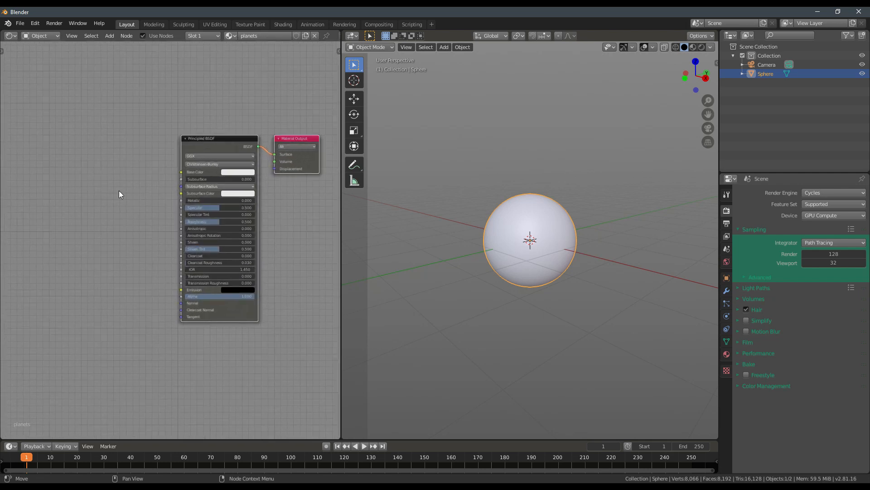
{"action": "left_click", "coordinate": [140, 137]}
{"action": "left_click_drag", "start_coordinate": [141, 96], "coordinate": [237, 249]}
{"action": "key", "text": "x"}
- Add the Planet Shader group beside the Material Output node and connect its Shader output to the Surface input
{"action": "key", "text": "shift+a"}
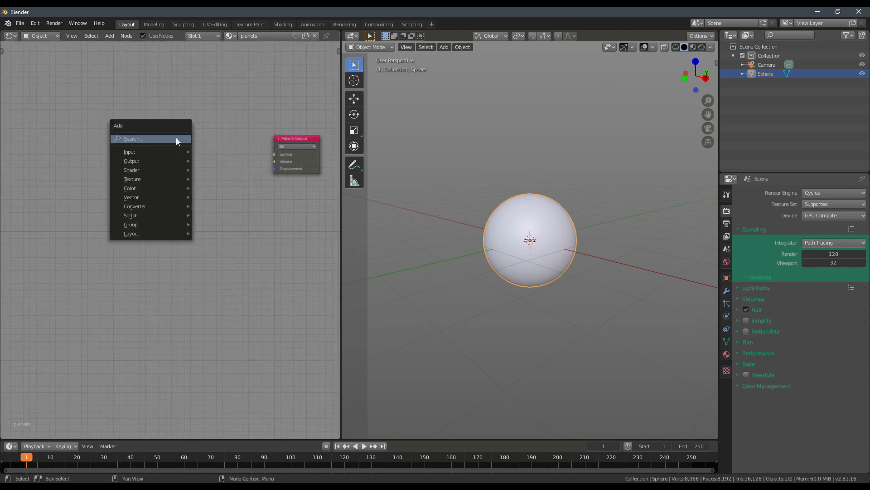
{"action": "mouse_move", "coordinate": [171, 225]}
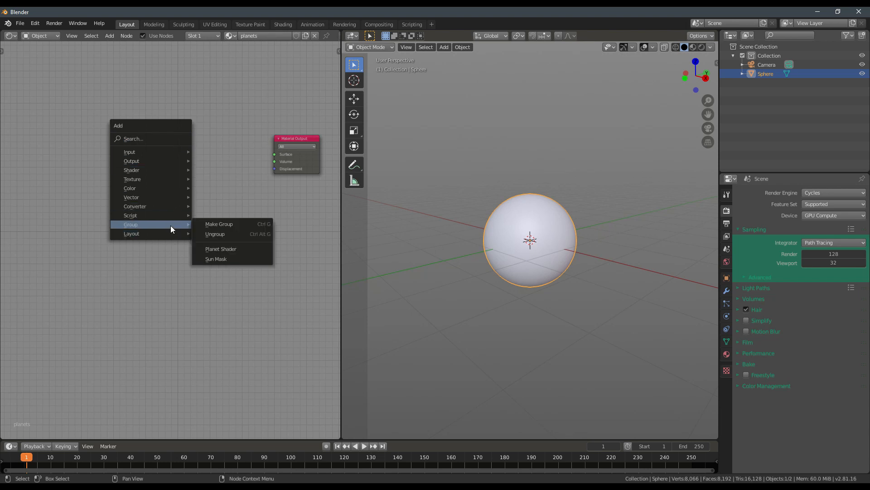
{"action": "left_click", "coordinate": [222, 249]}
{"action": "left_click", "coordinate": [207, 141]}
{"action": "left_click_drag", "start_coordinate": [238, 160], "coordinate": [232, 154]}
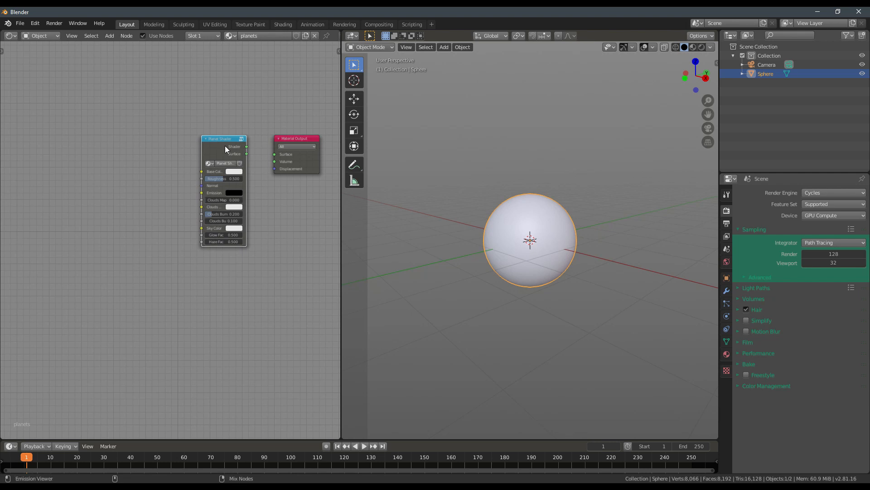
{"action": "left_click", "coordinate": [225, 150], "text": "ctrl+shift"}
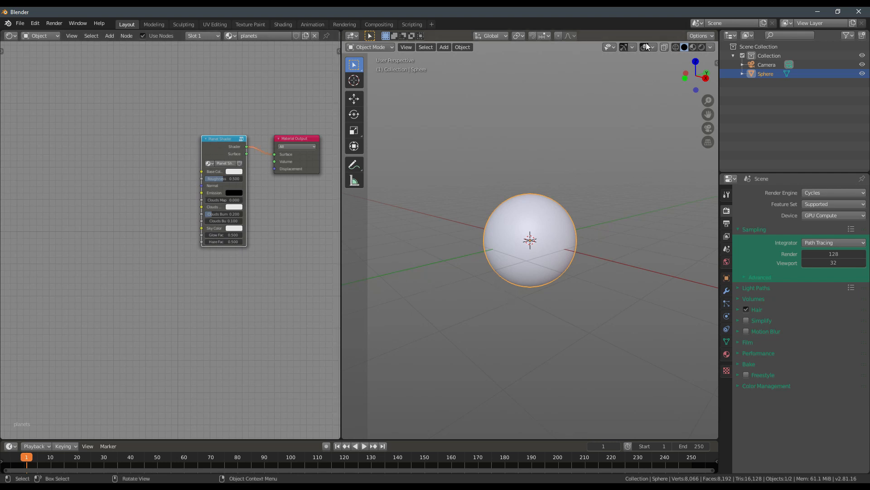
- Switch the 3D viewport to rendered shading and add a sun light at the origin
{"action": "left_click", "coordinate": [702, 47]}
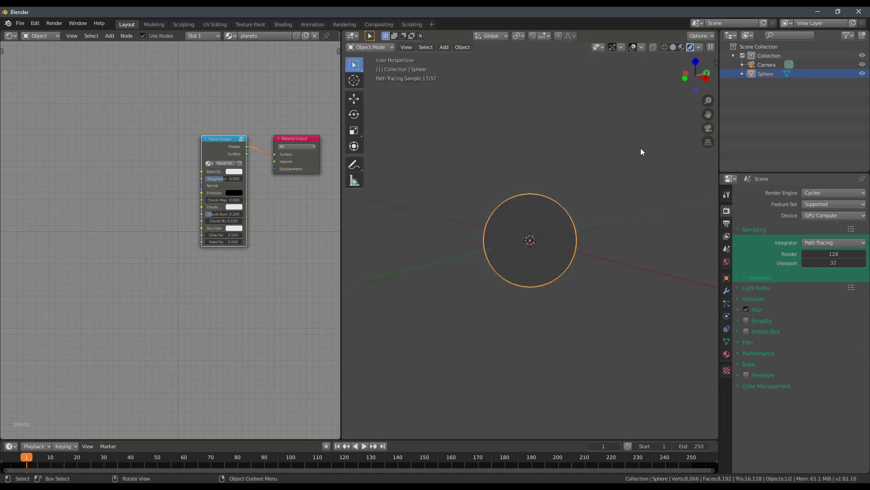
{"action": "scroll", "coordinate": [528, 292], "scroll_direction": "up", "scroll_amount": 3}
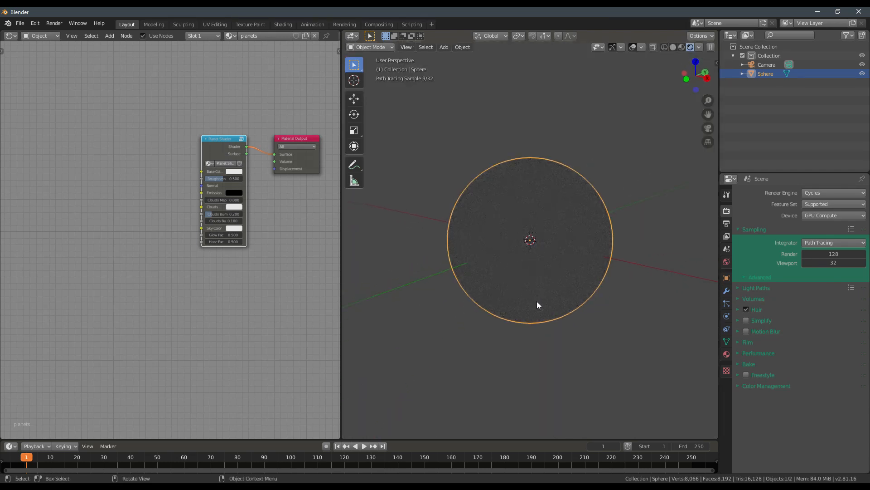
{"action": "key", "text": "shift+a"}
{"action": "mouse_move", "coordinate": [498, 411]}
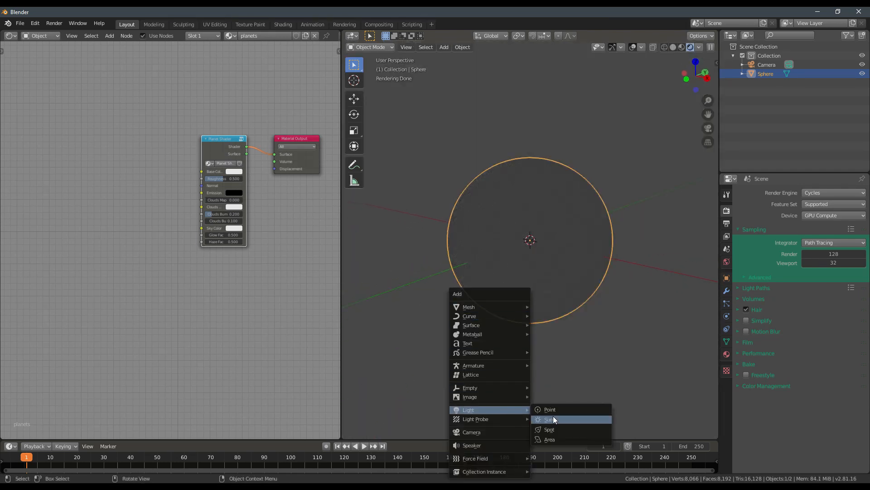
{"action": "left_click", "coordinate": [554, 418]}
- Move the sun light about 3.3 m up and away to one side of the sphere
{"action": "scroll", "coordinate": [548, 363], "scroll_direction": "down", "scroll_amount": 4}
{"action": "key", "text": "g"}
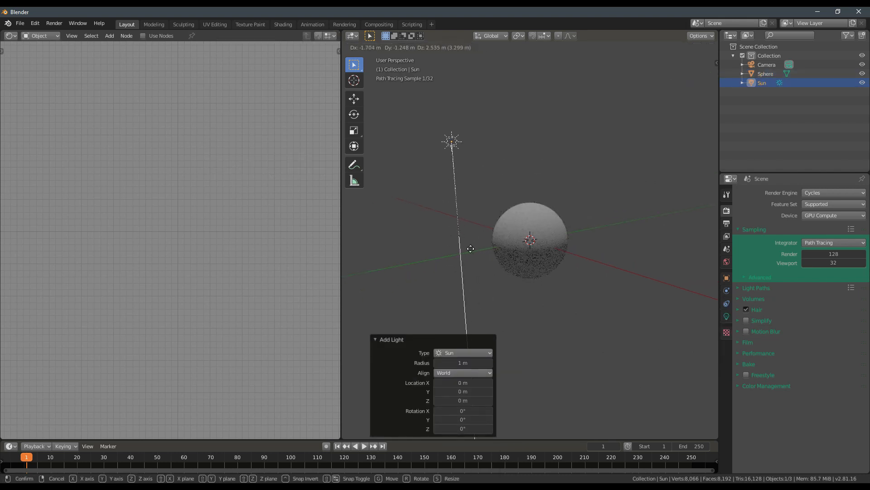
{"action": "left_click", "coordinate": [471, 248]}
- Rotate the sun light by about -67° and -25° in the view and about -8° around global Z to light the sphere from the side
{"action": "key", "text": "r"}
{"action": "left_click", "coordinate": [633, 224]}
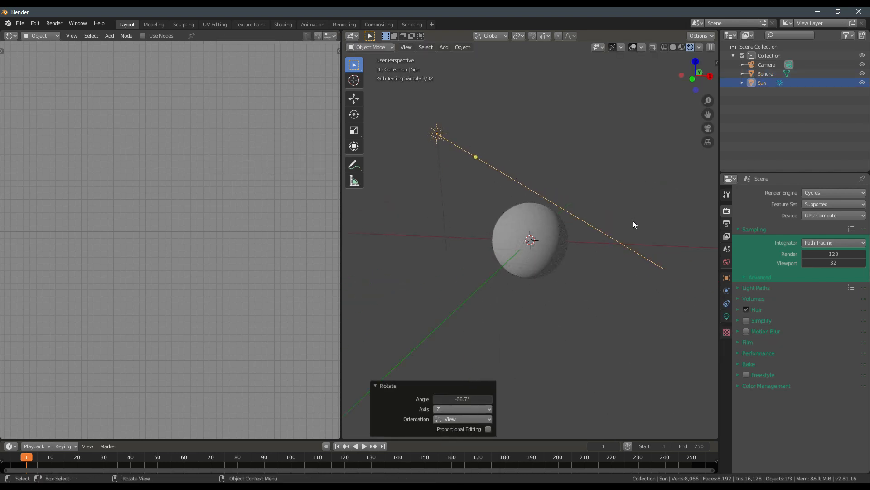
{"action": "key", "text": "r"}
{"action": "left_click", "coordinate": [625, 169]}
{"action": "middle_click_drag", "start_coordinate": [624, 174], "coordinate": [629, 201]}
{"action": "key", "text": "r"}
{"action": "key", "text": "z"}
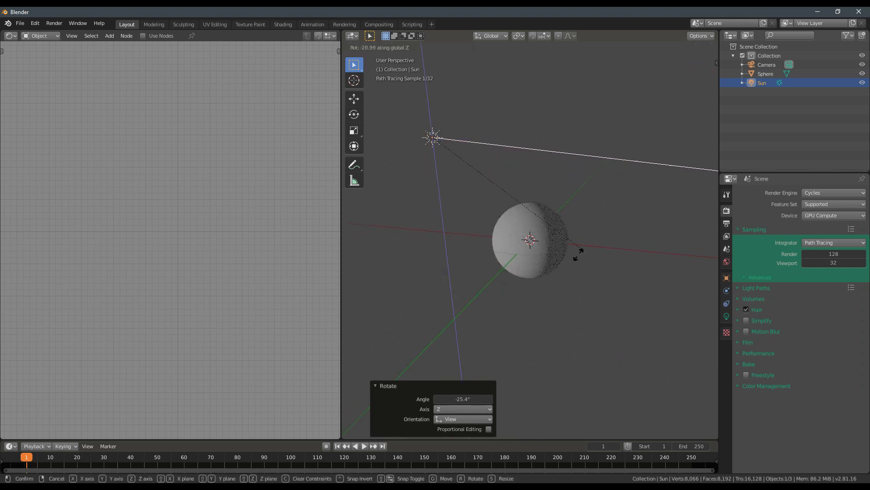
{"action": "left_click", "coordinate": [624, 233]}
- Set the sun light's strength to 3
{"action": "scroll", "coordinate": [535, 272], "scroll_direction": "up", "scroll_amount": 4}
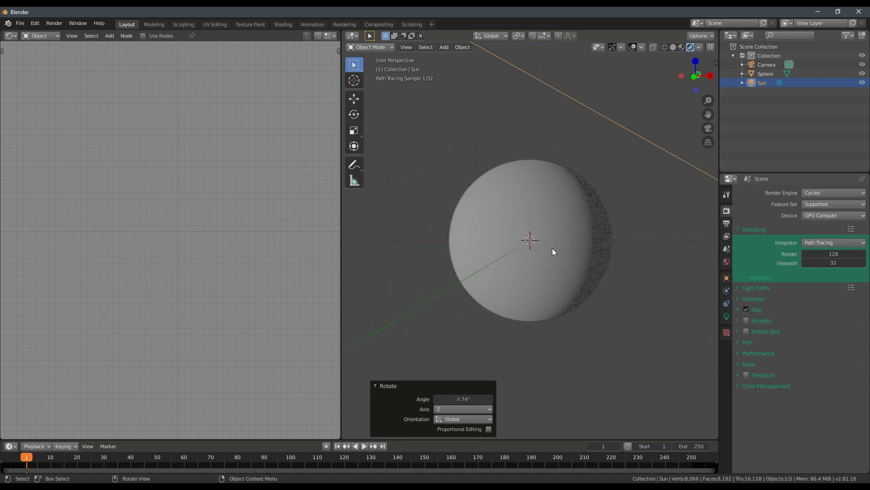
{"action": "left_click", "coordinate": [726, 316]}
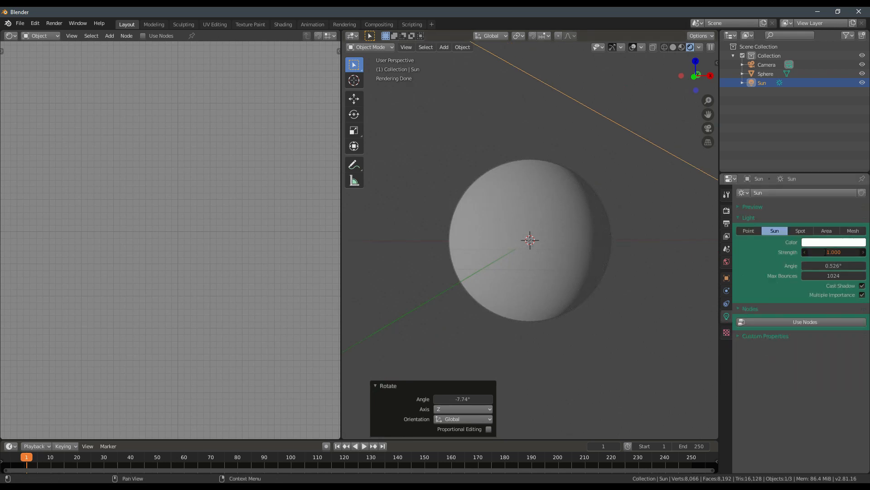
{"action": "left_click_drag", "start_coordinate": [834, 252], "coordinate": [861, 252]}
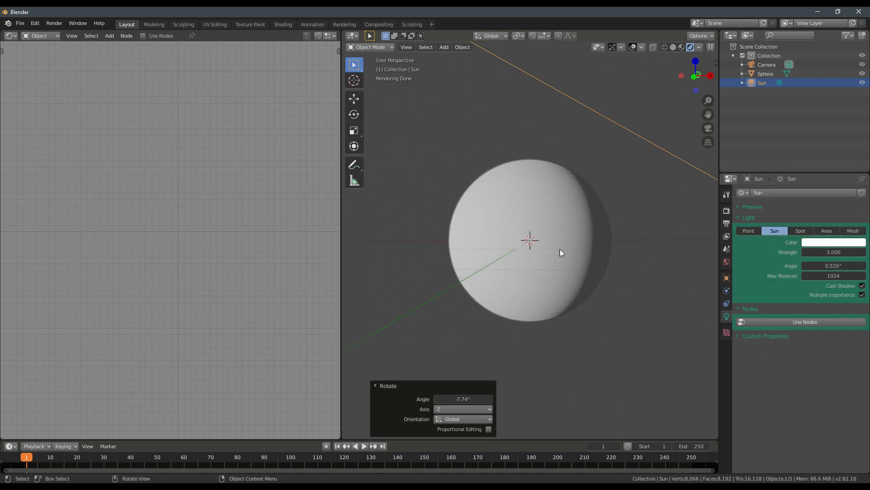
- Set the scene's color management look to Very High Contrast
{"action": "middle_click_drag", "start_coordinate": [559, 249], "coordinate": [476, 236]}
{"action": "scroll", "coordinate": [477, 235], "scroll_direction": "up", "scroll_amount": 3}
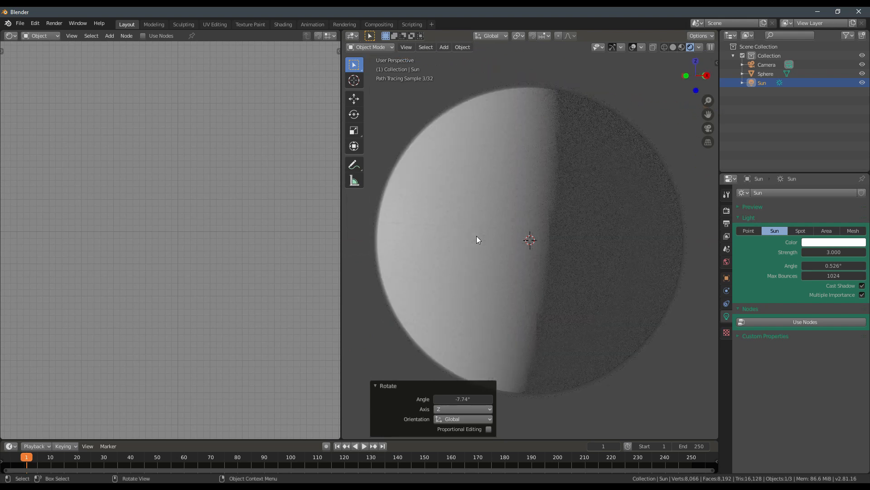
{"action": "left_click", "coordinate": [727, 210]}
{"action": "left_click", "coordinate": [770, 386]}
{"action": "left_click", "coordinate": [817, 422]}
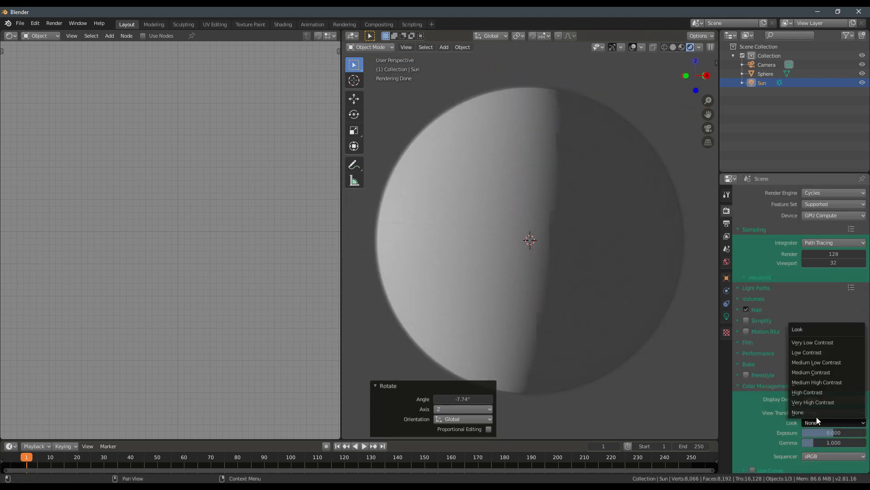
{"action": "left_click", "coordinate": [814, 402]}
{"action": "left_click", "coordinate": [777, 386]}
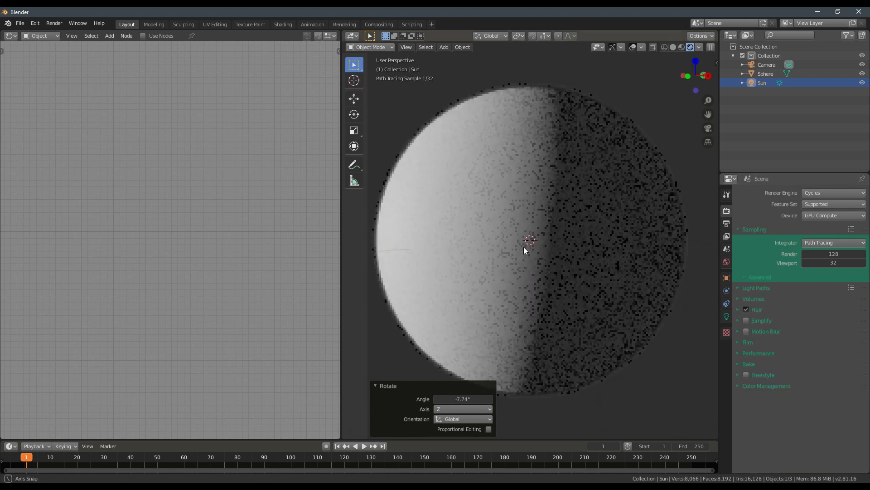
- Darken the world background color to black
{"action": "scroll", "coordinate": [524, 246], "scroll_direction": "down", "scroll_amount": 5}
{"action": "left_click", "coordinate": [727, 262]}
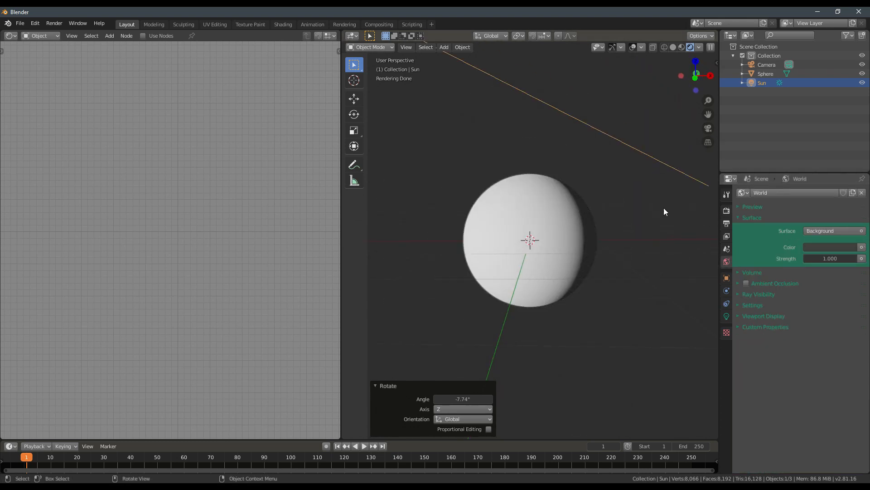
{"action": "left_click", "coordinate": [830, 247]}
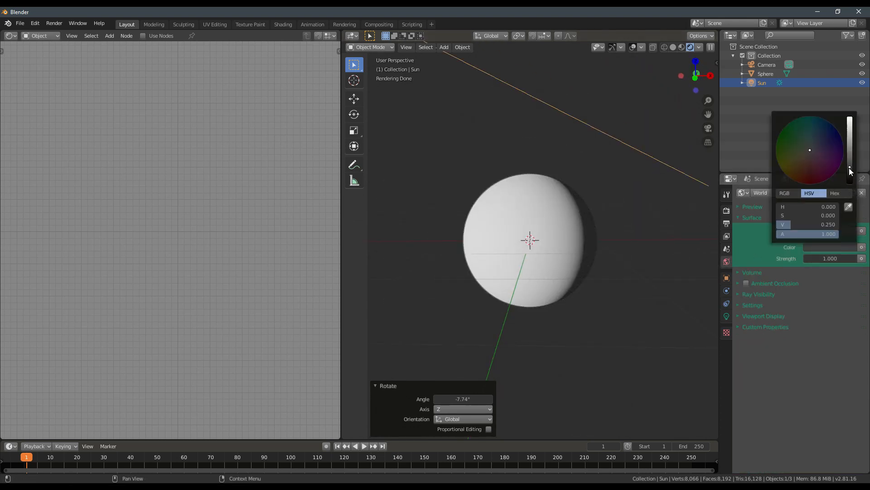
{"action": "left_click_drag", "start_coordinate": [851, 171], "coordinate": [850, 182]}
{"action": "left_click", "coordinate": [577, 243]}
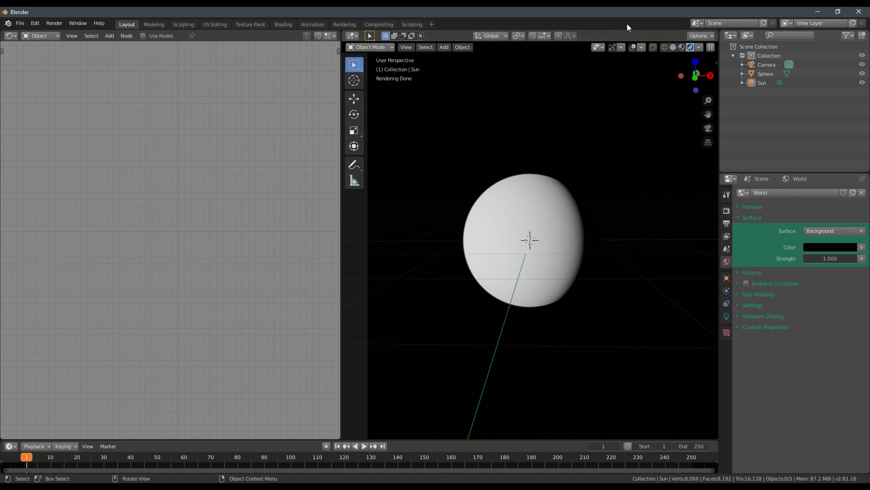
- Switch to the web browser, search for "nasa planet textures" and open the Solar Textures page of Solar System Scope
{"action": "left_click", "coordinate": [657, 7]}
{"action": "left_click", "coordinate": [286, 30]}
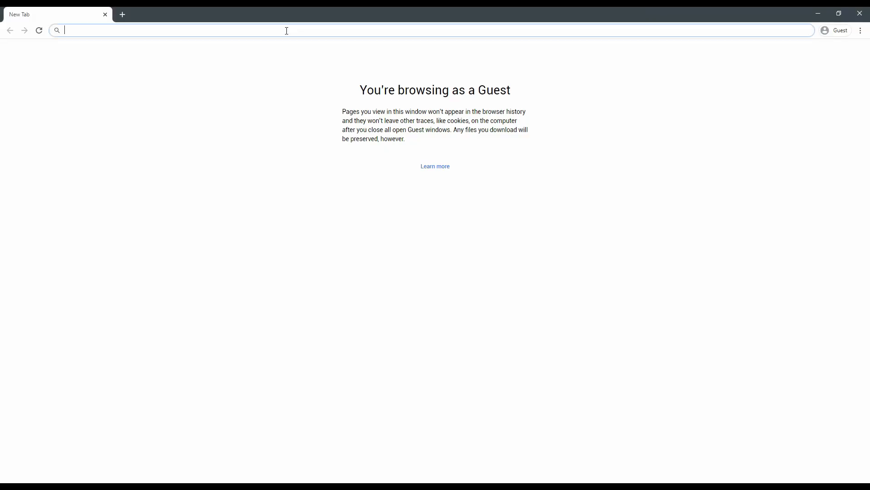
{"action": "type", "text": "nasa"}
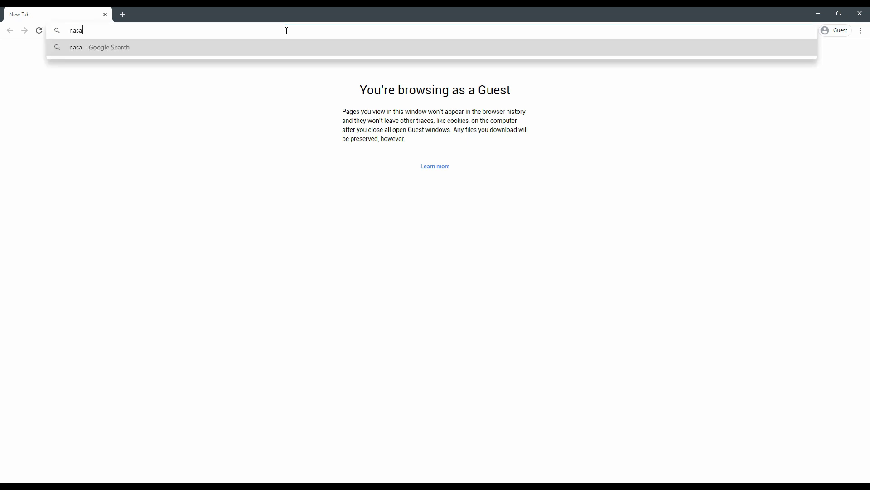
{"action": "type", "text": " planet textures"}
{"action": "key", "text": "Return"}
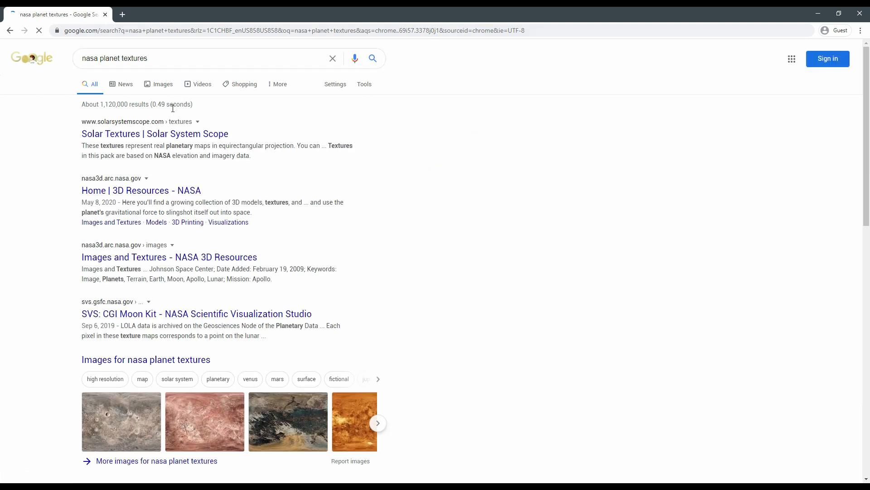
{"action": "left_click", "coordinate": [143, 134]}
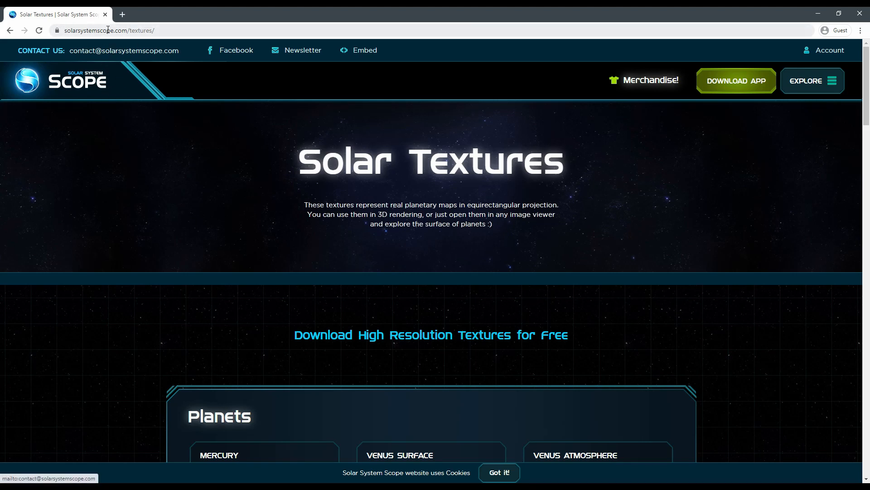
- Examine the downloadable planet, Earth, Sun, Moon, star and fictional textures on the page, accepting the cookie notice along the way
{"action": "scroll", "coordinate": [97, 225], "scroll_direction": "down", "scroll_amount": 7}
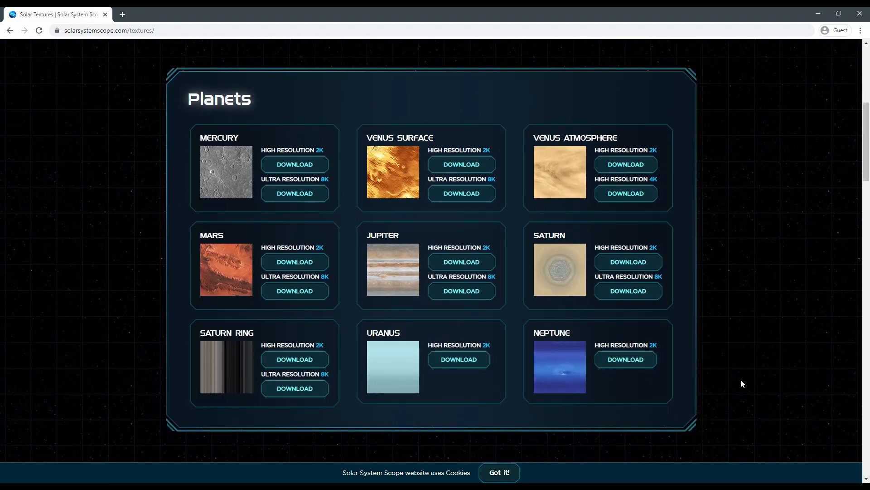
{"action": "scroll", "coordinate": [741, 384], "scroll_direction": "down", "scroll_amount": 12}
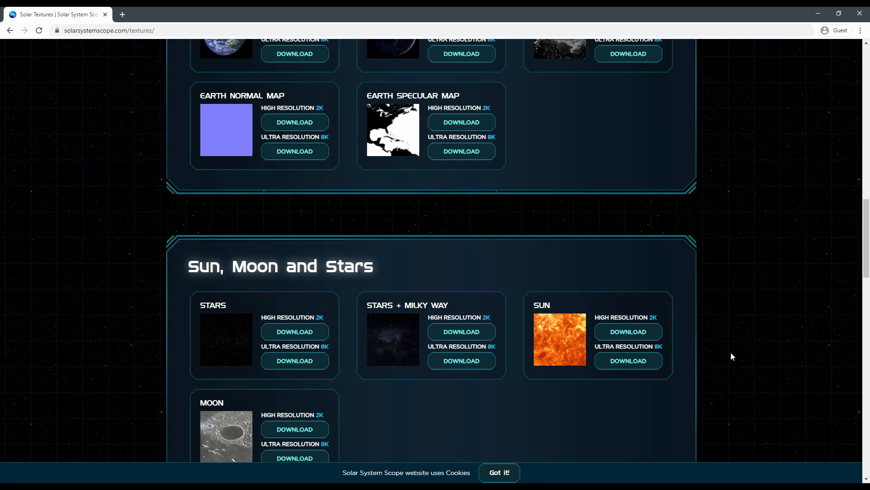
{"action": "scroll", "coordinate": [734, 363], "scroll_direction": "down", "scroll_amount": 11}
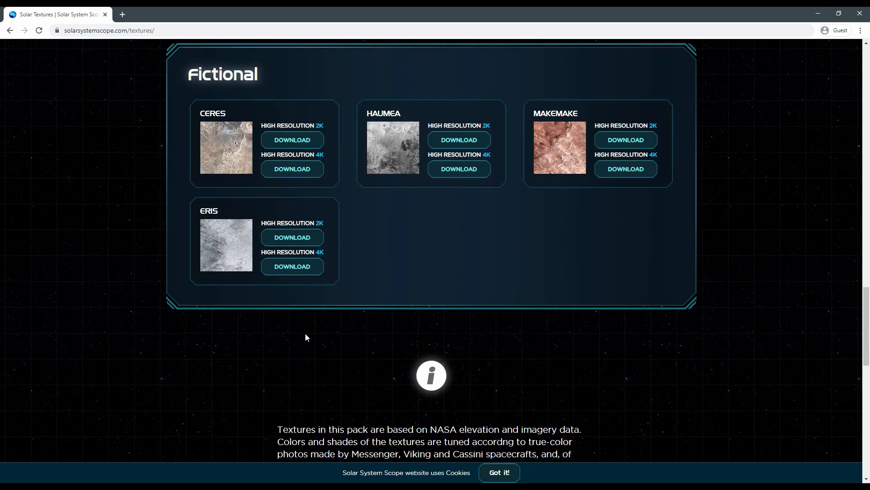
{"action": "scroll", "coordinate": [305, 337], "scroll_direction": "up", "scroll_amount": 3}
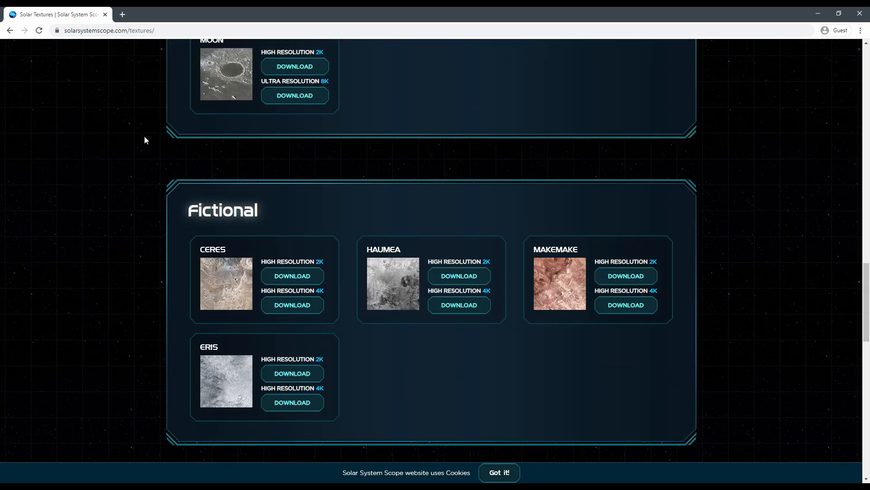
{"action": "scroll", "coordinate": [144, 136], "scroll_direction": "up", "scroll_amount": 14}
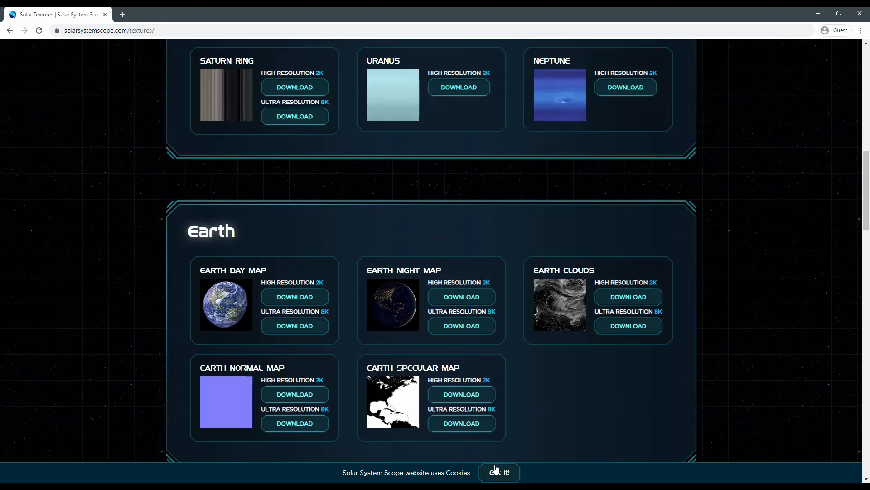
{"action": "left_click", "coordinate": [498, 474]}
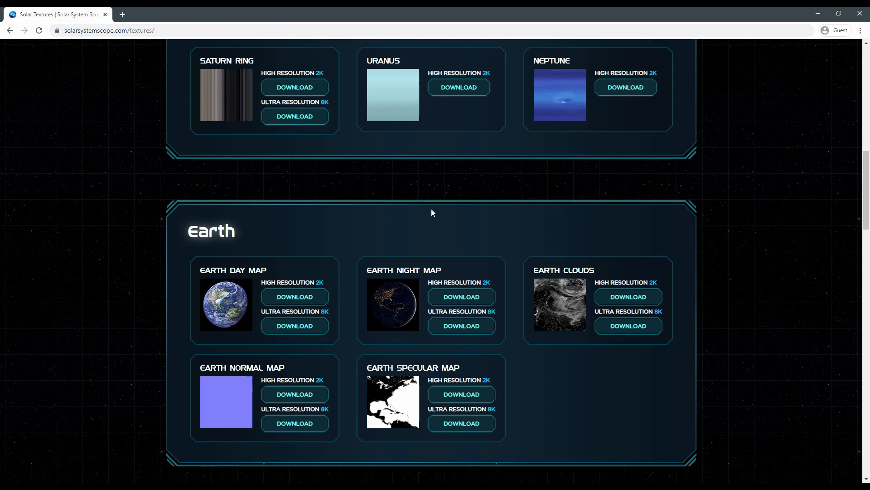
{"action": "scroll", "coordinate": [109, 225], "scroll_direction": "up", "scroll_amount": 8}
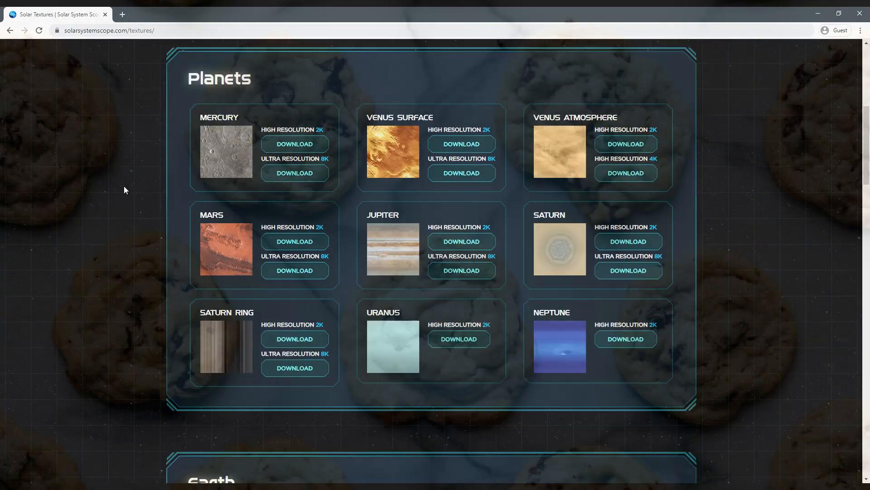
{"action": "scroll", "coordinate": [123, 223], "scroll_direction": "up", "scroll_amount": 2}
{"action": "scroll", "coordinate": [131, 223], "scroll_direction": "down", "scroll_amount": 2}
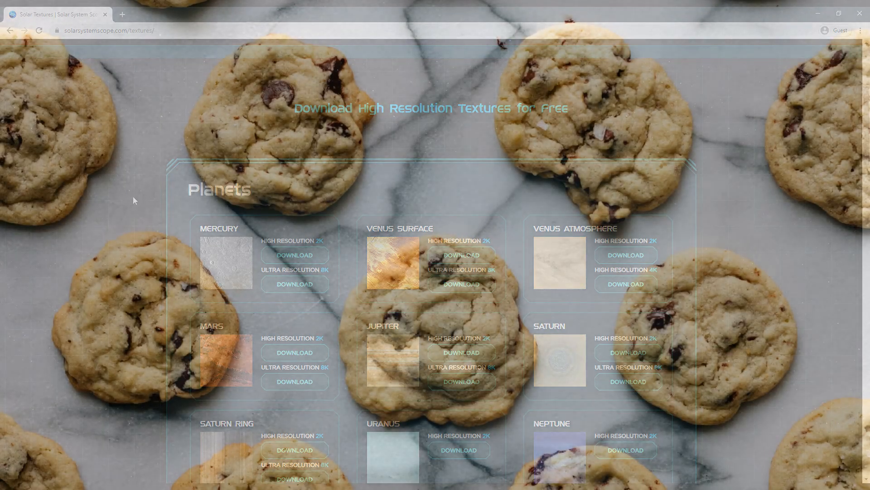
{"action": "scroll", "coordinate": [130, 221], "scroll_direction": "down", "scroll_amount": 2}
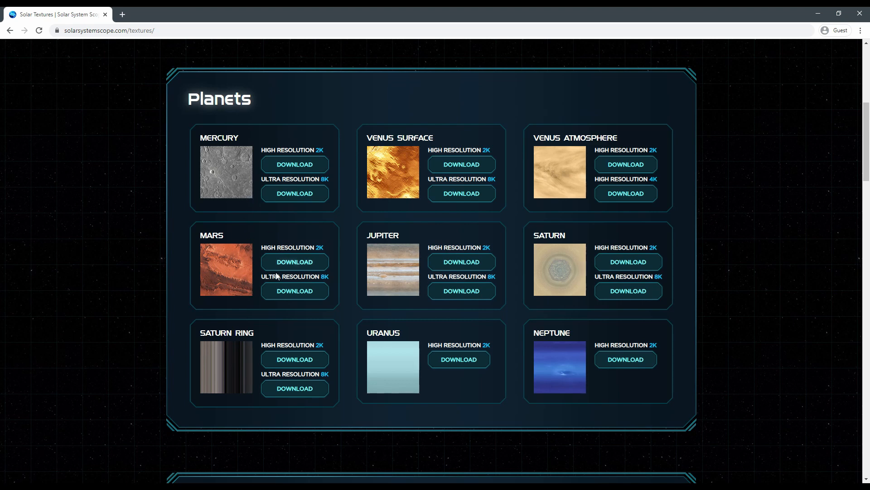
{"action": "scroll", "coordinate": [477, 299], "scroll_direction": "down", "scroll_amount": 2}
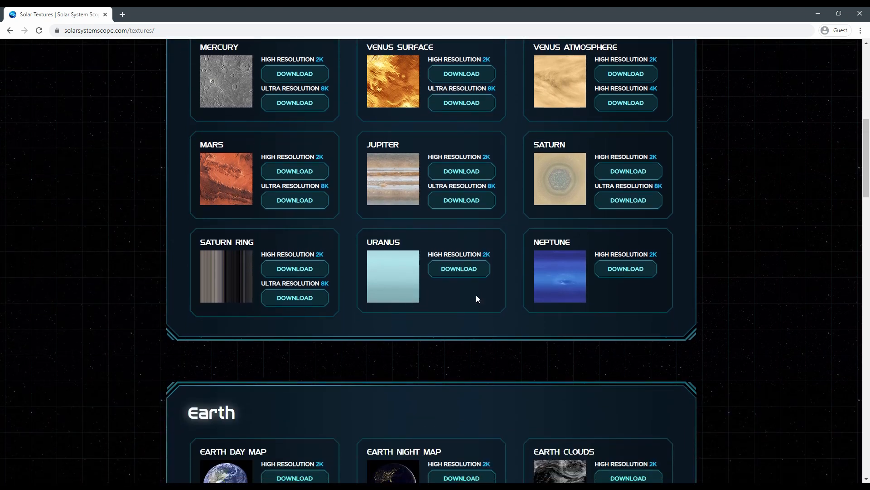
{"action": "scroll", "coordinate": [457, 292], "scroll_direction": "down", "scroll_amount": 2}
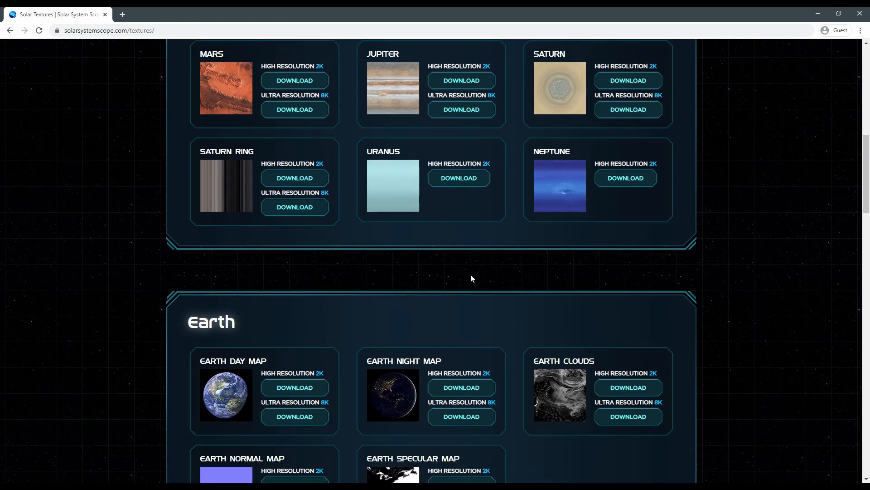
{"action": "scroll", "coordinate": [471, 225], "scroll_direction": "down", "scroll_amount": 9}
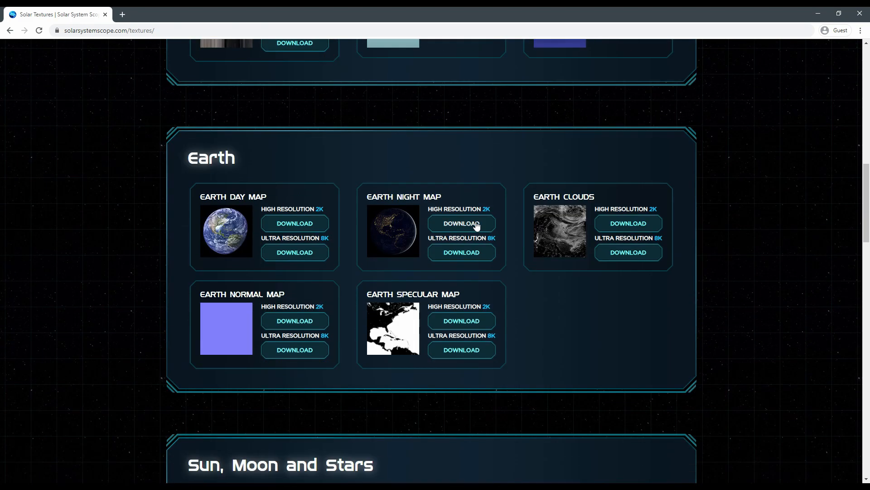
{"action": "scroll", "coordinate": [488, 268], "scroll_direction": "down", "scroll_amount": 7}
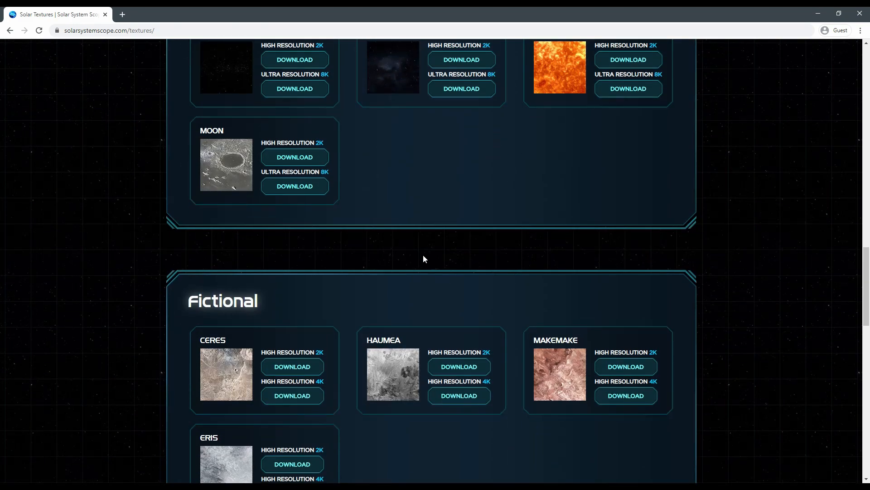
{"action": "scroll", "coordinate": [417, 254], "scroll_direction": "up", "scroll_amount": 3}
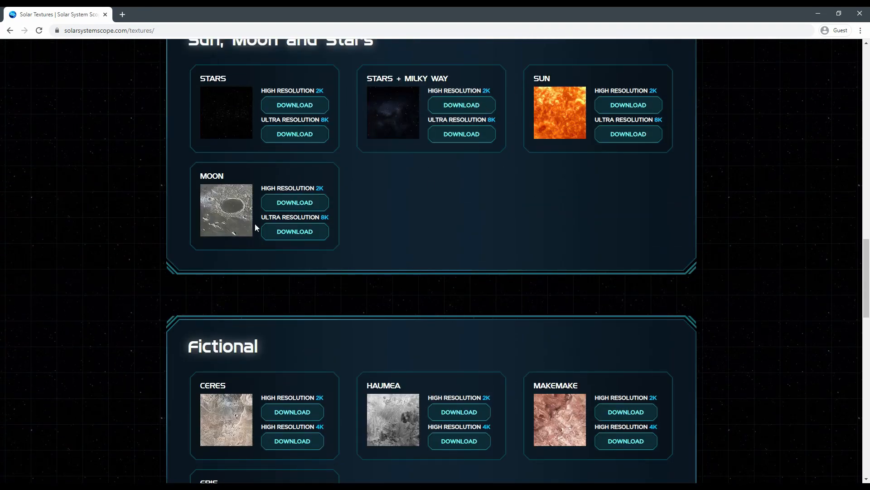
{"action": "scroll", "coordinate": [346, 249], "scroll_direction": "down", "scroll_amount": 4}
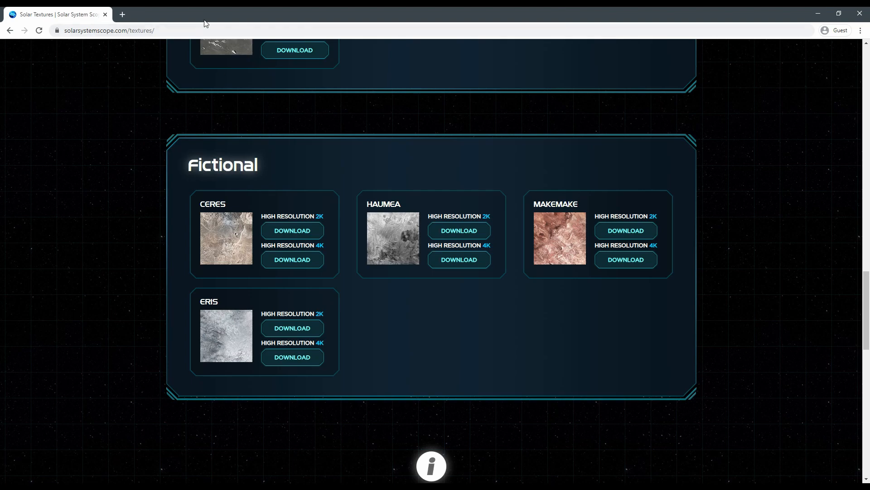
- Switch back to Blender and set the 3D viewport's focal length to 150 mm
{"action": "left_click", "coordinate": [132, 4]}
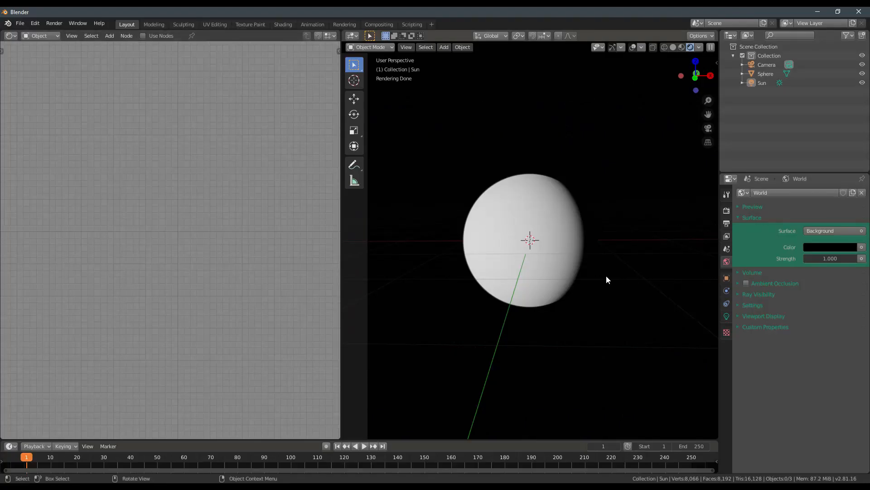
{"action": "middle_click_drag", "start_coordinate": [608, 279], "coordinate": [543, 295]}
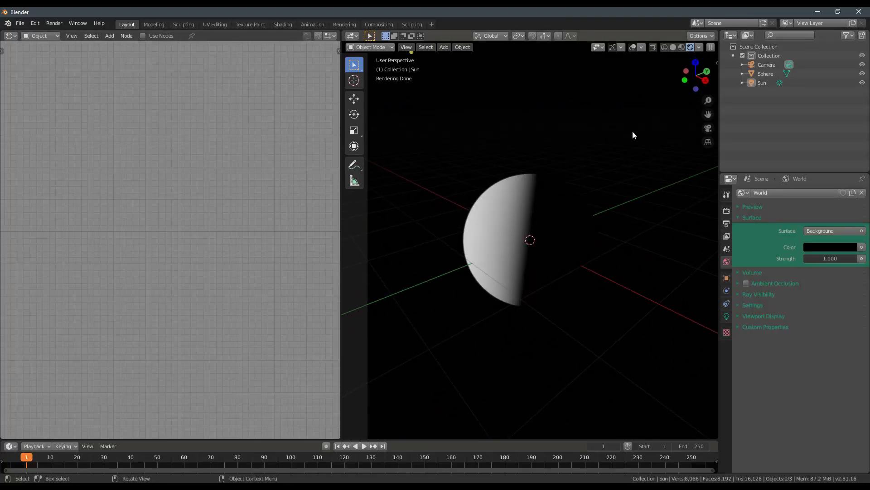
{"action": "key", "text": "n"}
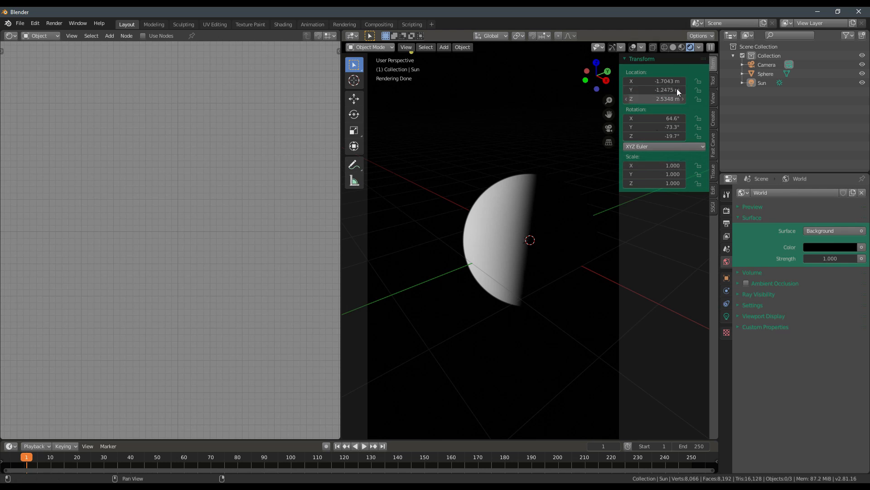
{"action": "left_click", "coordinate": [714, 96]}
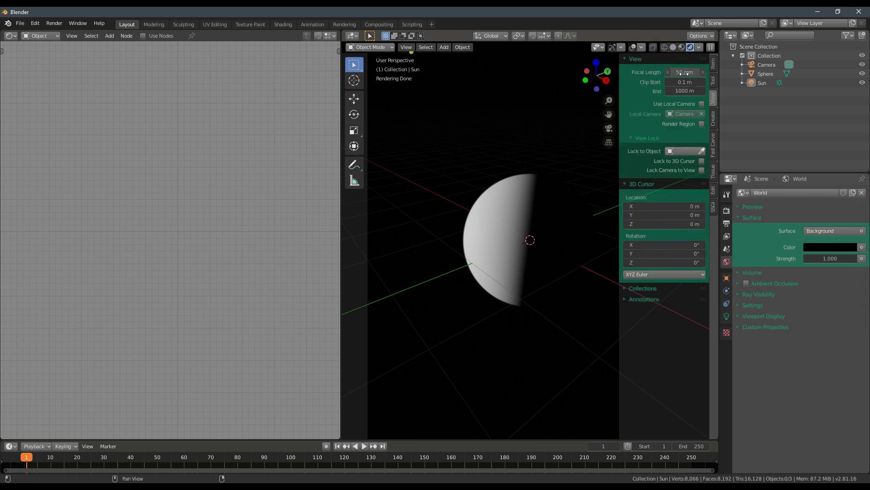
{"action": "left_click", "coordinate": [683, 73]}
{"action": "type", "text": "150"}
{"action": "key", "text": "Return"}
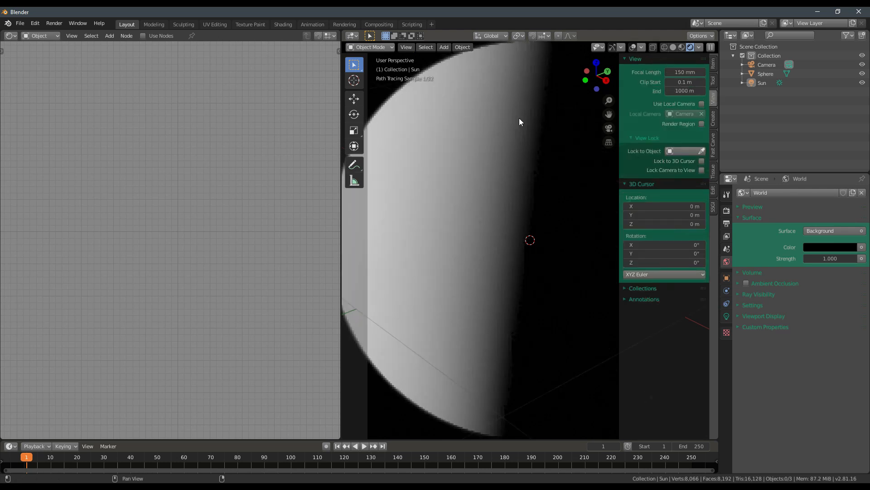
{"action": "middle_click_drag", "start_coordinate": [514, 262], "coordinate": [486, 279]}
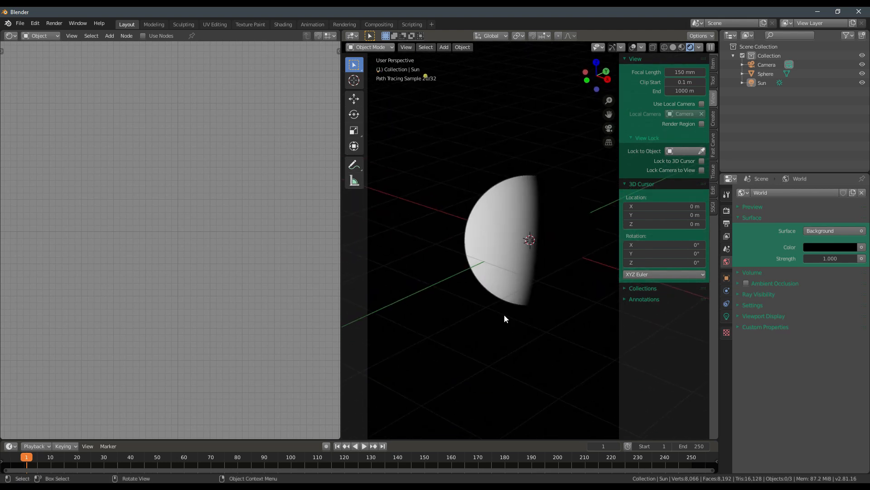
- Hide the 3D viewport's sidebar, toolbar and overlays for a clean view of the sphere
{"action": "key", "text": "n"}
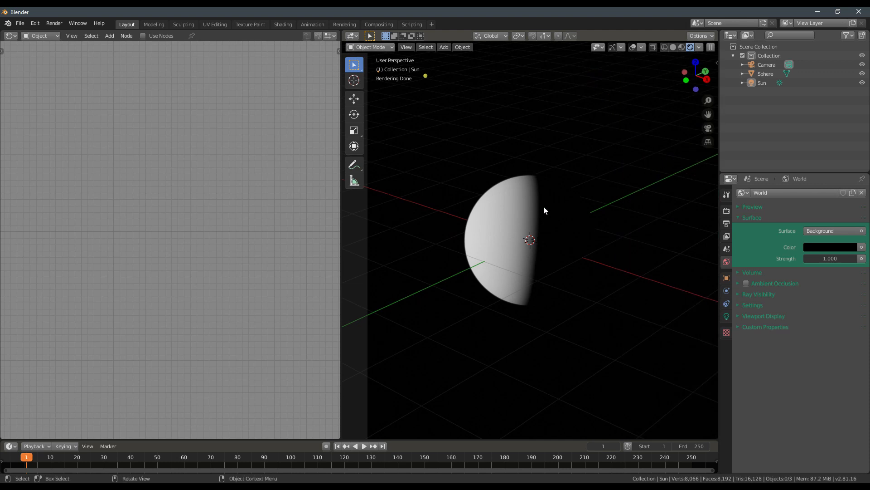
{"action": "key", "text": "t"}
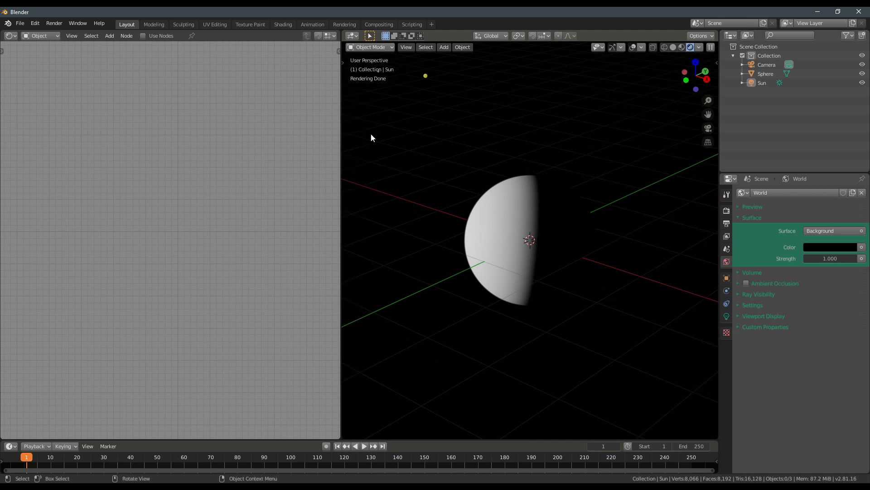
{"action": "mouse_move", "coordinate": [445, 234]}
{"action": "middle_mouse_down"}
{"action": "mouse_move", "coordinate": [466, 277]}
{"action": "mouse_move", "coordinate": [596, 109]}
{"action": "middle_mouse_up"}
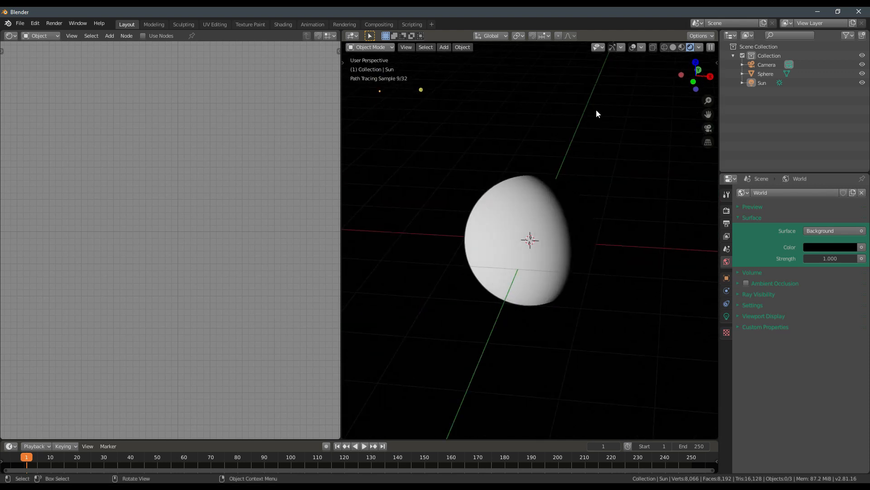
{"action": "left_click", "coordinate": [633, 47]}
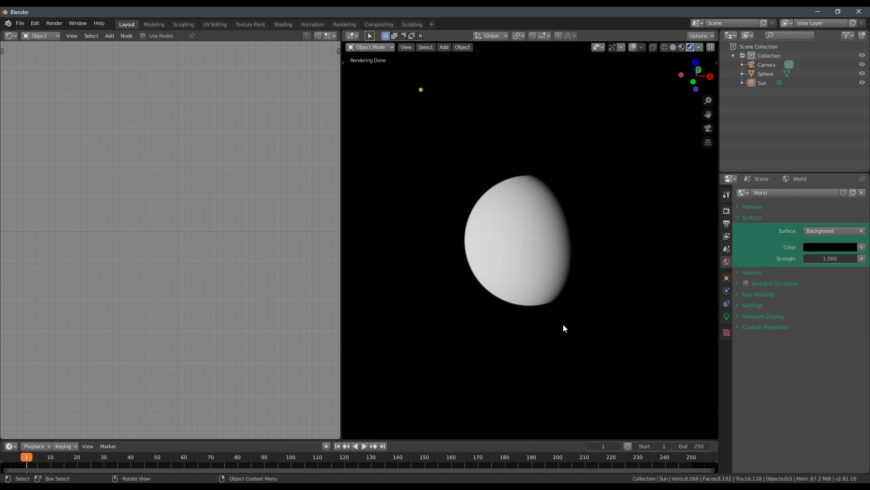
- Select the sphere so its planets material nodes show, with the sphere framed larger in the rendered view
{"action": "left_click", "coordinate": [634, 48]}
{"action": "left_click", "coordinate": [634, 47]}
{"action": "middle_click_drag", "start_coordinate": [561, 271], "coordinate": [550, 189]}
{"action": "left_click", "coordinate": [516, 237]}
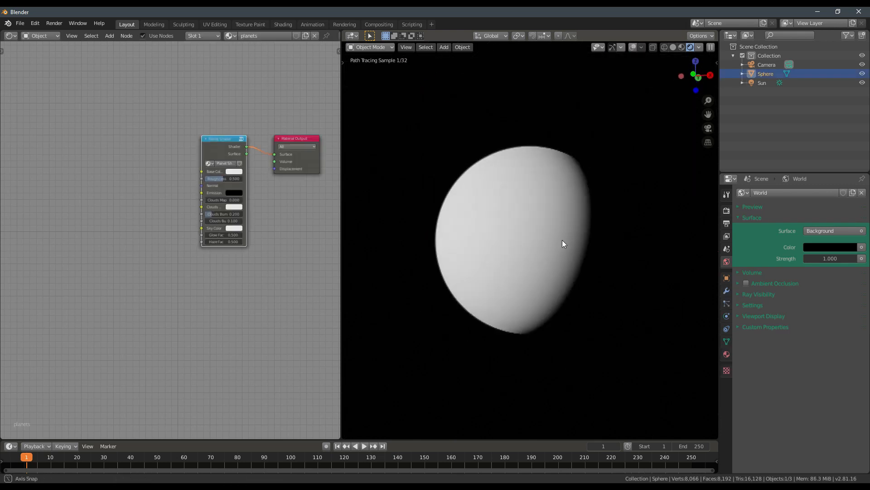
{"action": "mouse_move", "coordinate": [562, 244]}
{"action": "middle_mouse_down"}
{"action": "mouse_move", "coordinate": [513, 245]}
{"action": "mouse_move", "coordinate": [503, 259]}
{"action": "mouse_move", "coordinate": [449, 243]}
{"action": "middle_mouse_up"}
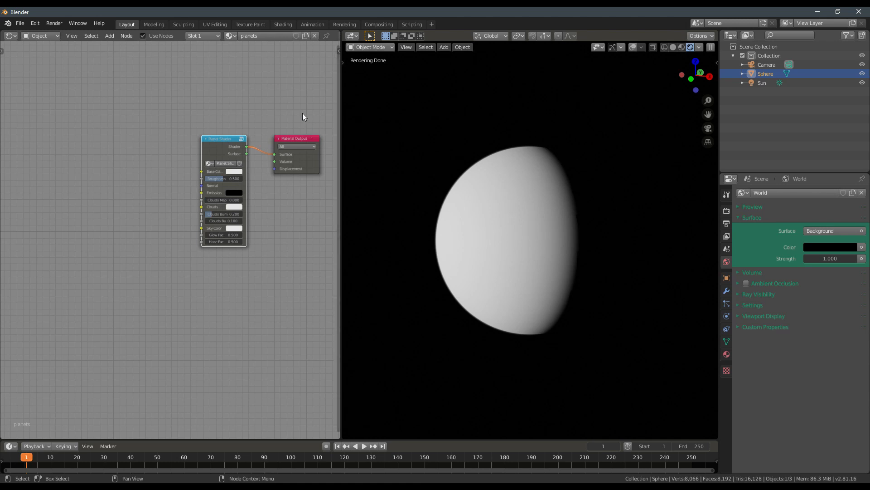
{"action": "middle_click_drag", "start_coordinate": [258, 106], "coordinate": [251, 107]}
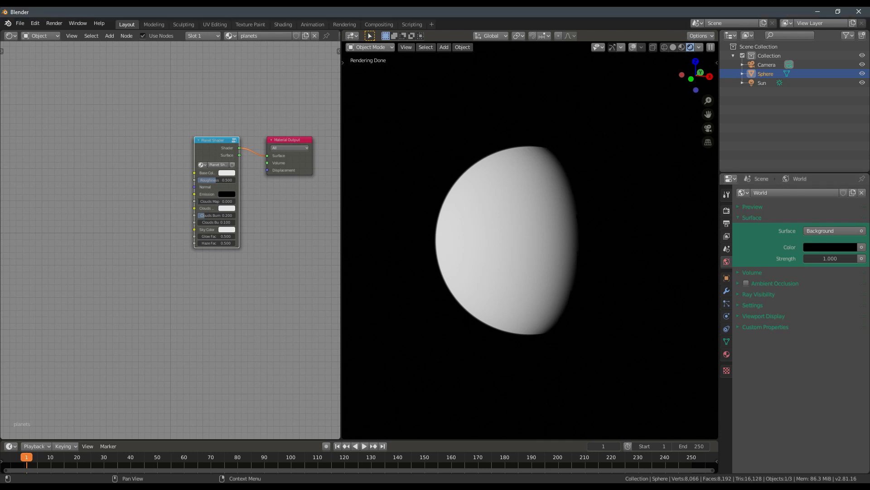
- Try the already downloaded fictional Ceres map as an image texture node previewed on the sphere
{"action": "left_click_drag", "start_coordinate": [76, 181], "coordinate": [66, 180]}
{"action": "middle_click_drag", "start_coordinate": [121, 197], "coordinate": [150, 226]}
{"action": "left_click_drag", "start_coordinate": [149, 226], "coordinate": [141, 200]}
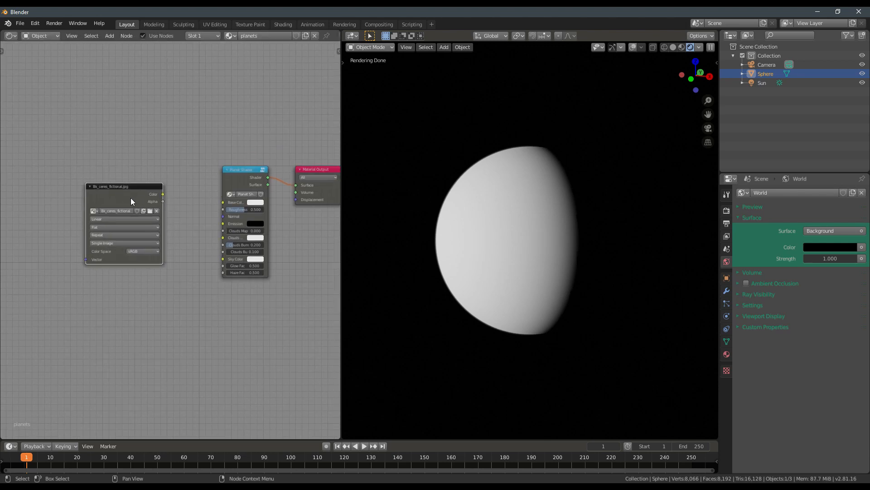
{"action": "left_click", "coordinate": [131, 198], "text": "ctrl+shift"}
{"action": "scroll", "coordinate": [464, 248], "scroll_direction": "up", "scroll_amount": 5}
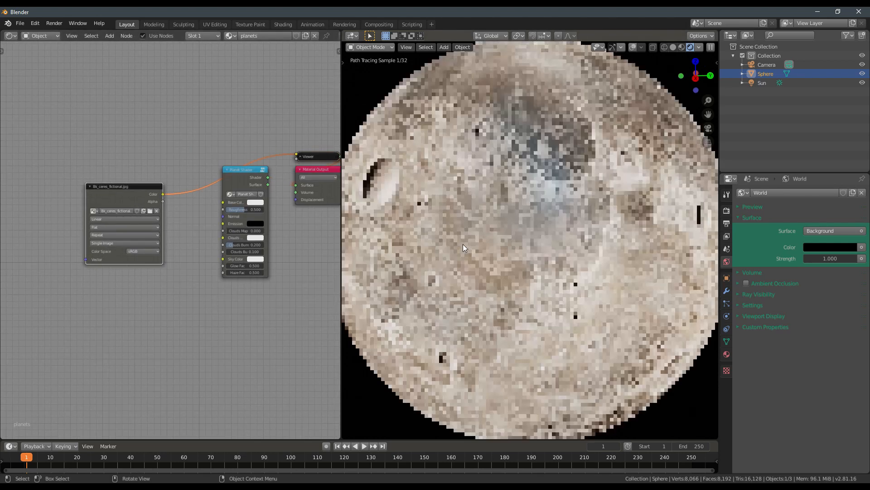
{"action": "middle_click_drag", "start_coordinate": [464, 248], "coordinate": [482, 239]}
{"action": "scroll", "coordinate": [540, 245], "scroll_direction": "down", "scroll_amount": 5}
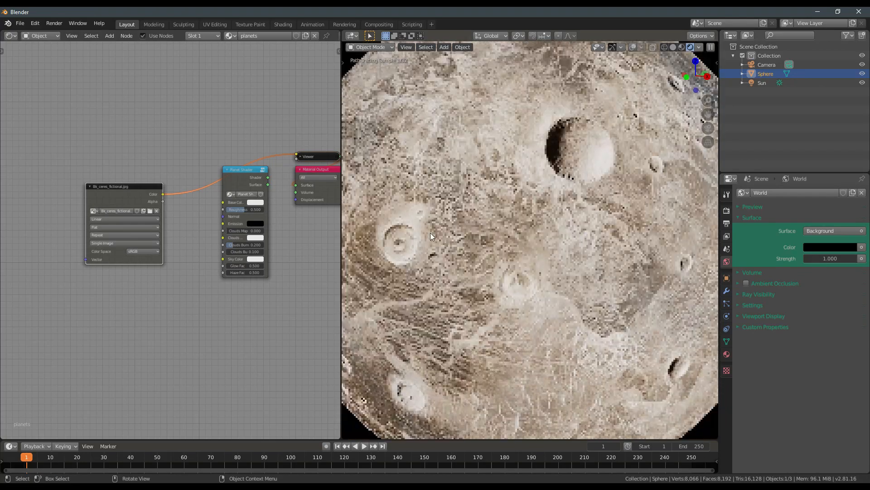
{"action": "key", "text": "x"}
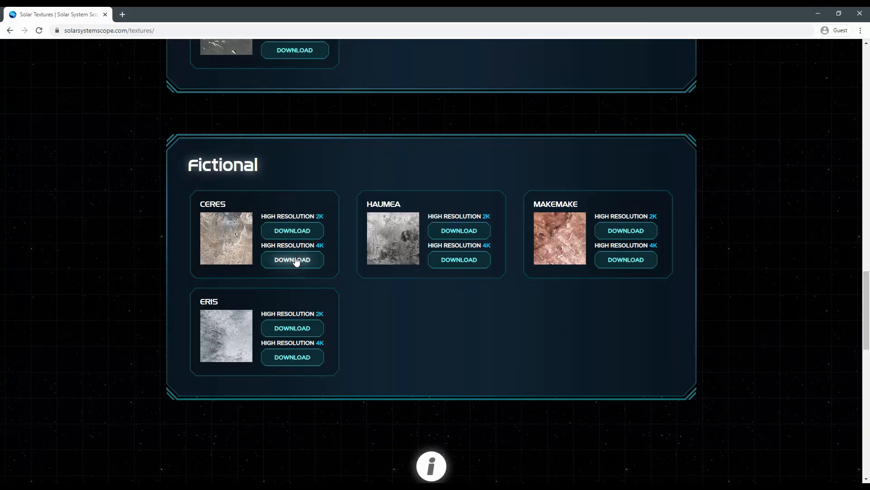
- Open the 4K version of the fictional Ceres texture from Solar System Scope and save the image to disk
{"action": "left_click", "coordinate": [293, 260]}
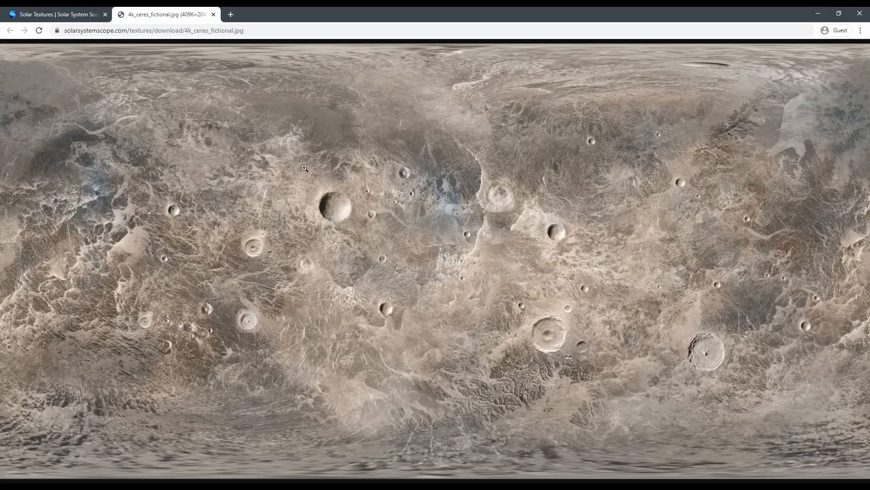
{"action": "left_click", "coordinate": [336, 237]}
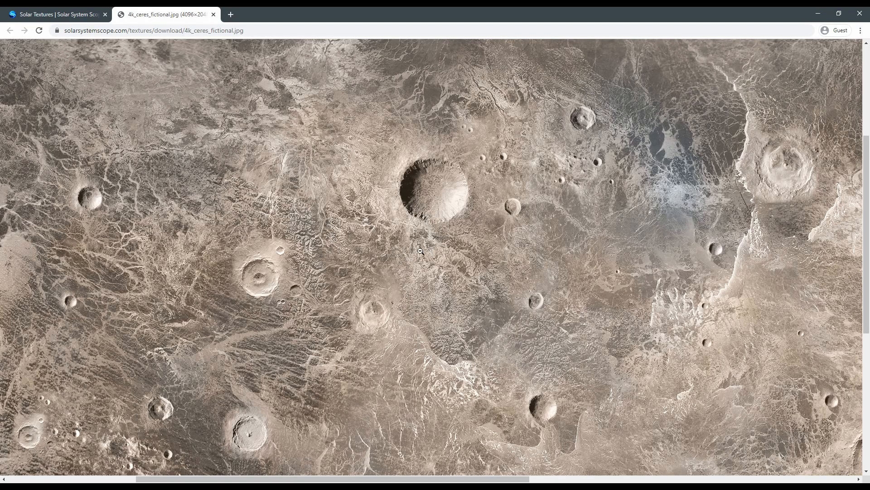
{"action": "left_click", "coordinate": [412, 236]}
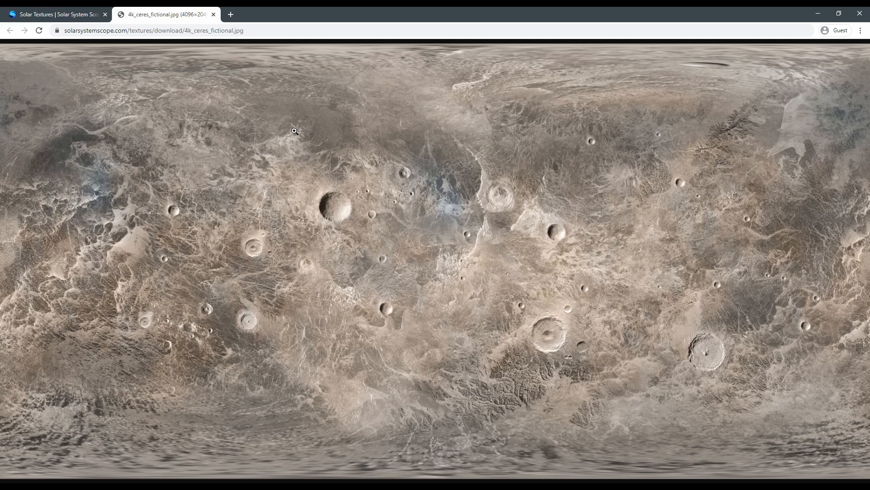
{"action": "right_click", "coordinate": [258, 119]}
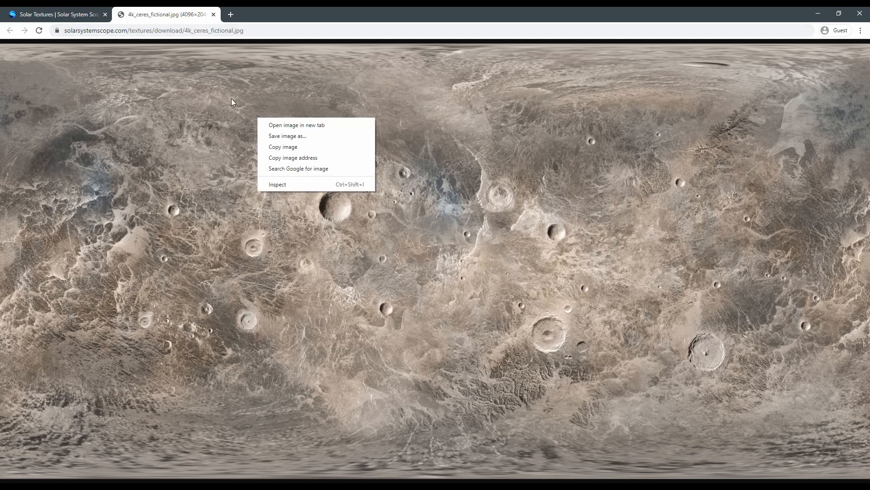
{"action": "left_click", "coordinate": [291, 137]}
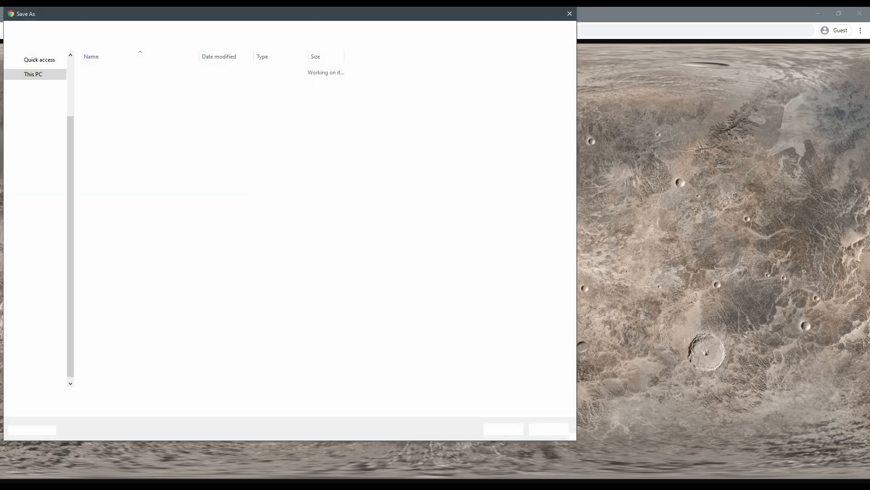
{"action": "key", "text": "Return"}
- Switch to Blender, add 4k_ceres_fictional.jpg to the planets material as an image texture and preview it on the sphere
{"action": "key", "text": "alt+Tab"}
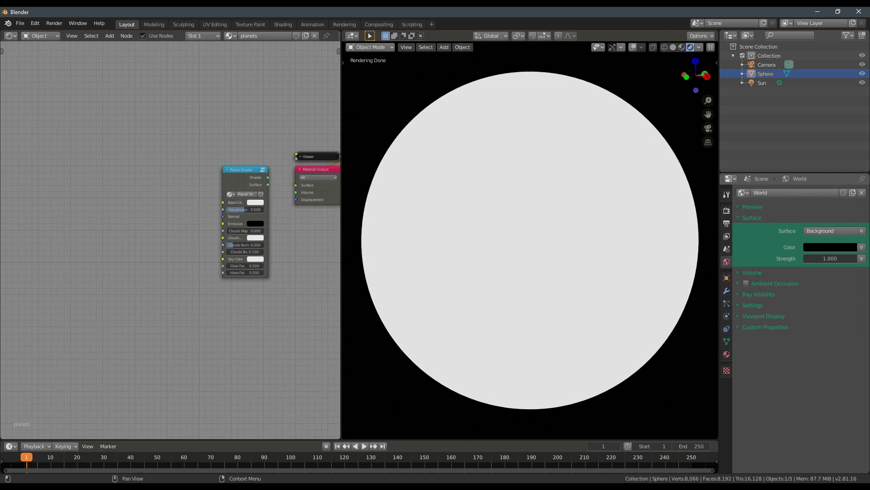
{"action": "key", "text": "alt+Tab"}
{"action": "left_click_drag", "start_coordinate": [146, 250], "coordinate": [117, 178]}
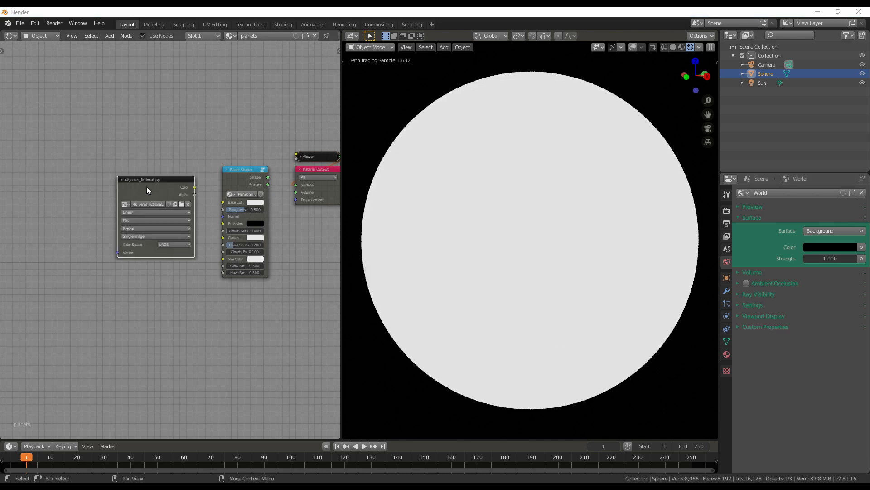
{"action": "left_click", "coordinate": [160, 188]}
{"action": "left_click", "coordinate": [168, 189], "text": "ctrl+shift"}
{"action": "left_click_drag", "start_coordinate": [168, 189], "coordinate": [154, 188]}
{"action": "scroll", "coordinate": [586, 255], "scroll_direction": "up", "scroll_amount": 2}
{"action": "middle_click_drag", "start_coordinate": [567, 253], "coordinate": [527, 227]}
{"action": "scroll", "coordinate": [544, 225], "scroll_direction": "down", "scroll_amount": 2}
{"action": "scroll", "coordinate": [507, 222], "scroll_direction": "down", "scroll_amount": 2}
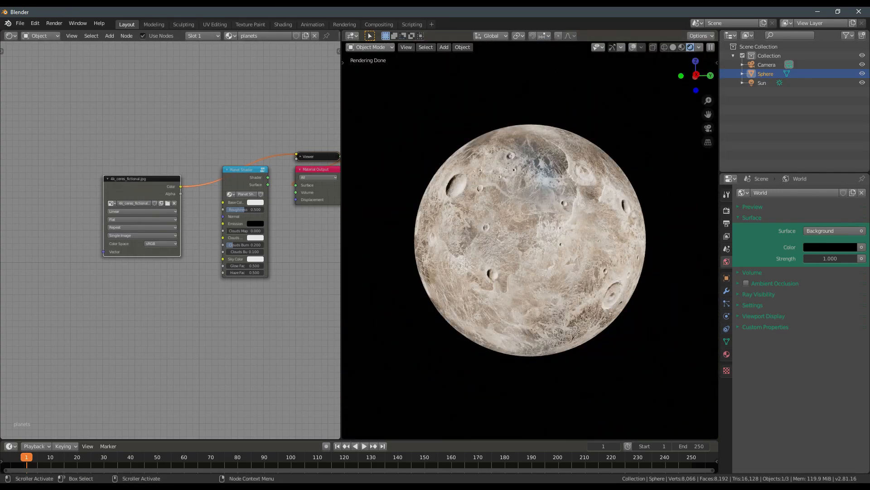
- Switch to the browser, close the Ceres image and download the 4K Haumea and Makemake textures
{"action": "key", "text": "alt+Tab"}
{"action": "left_click", "coordinate": [214, 14]}
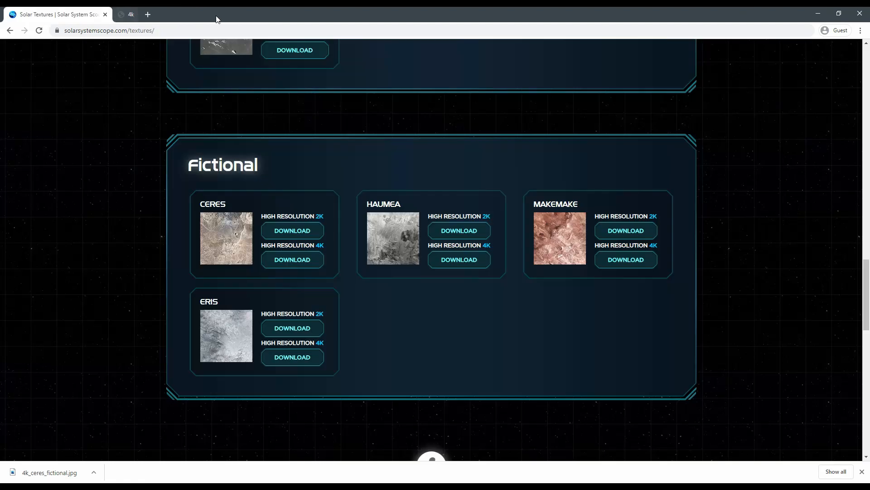
{"action": "left_click", "coordinate": [467, 259]}
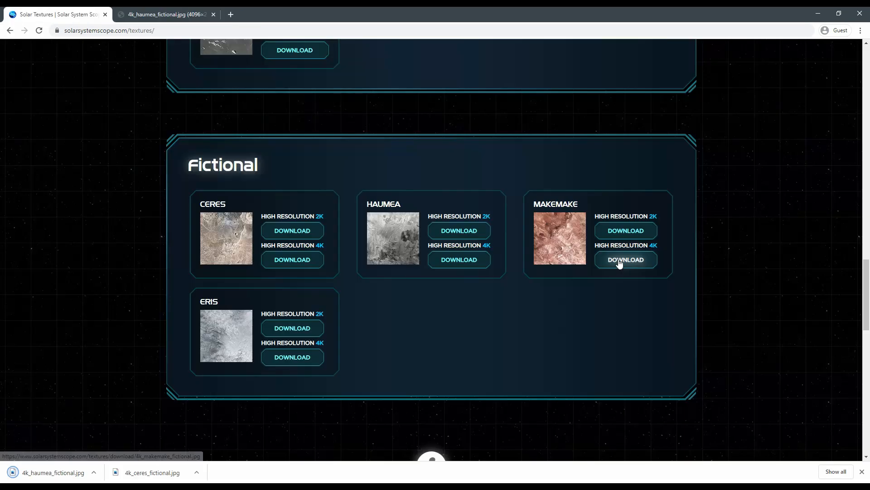
{"action": "left_click", "coordinate": [620, 261]}
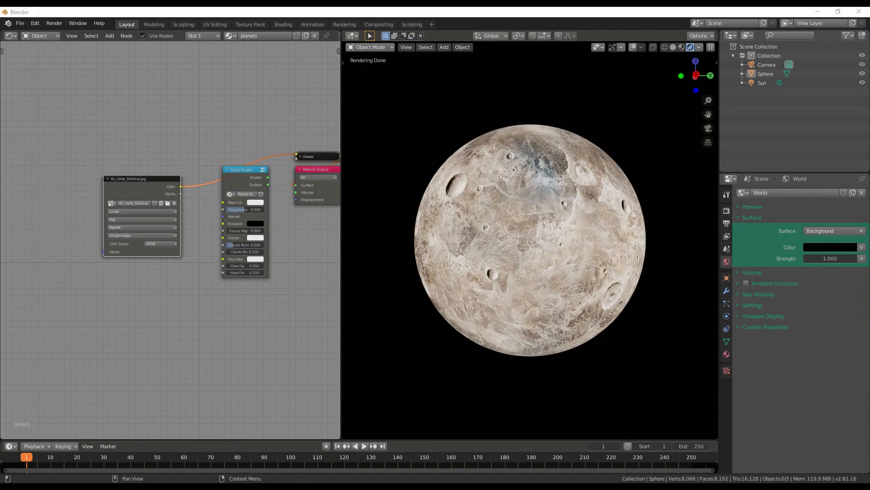
- Add 4k_makemake_fictional.jpg as an image texture previewed on the sphere, and delete the Ceres image node
{"action": "left_click_drag", "start_coordinate": [119, 300], "coordinate": [88, 162]}
{"action": "left_click", "coordinate": [129, 299]}
{"action": "left_click", "coordinate": [131, 298], "text": "ctrl+shift"}
{"action": "left_click", "coordinate": [139, 186]}
{"action": "key", "text": "x"}
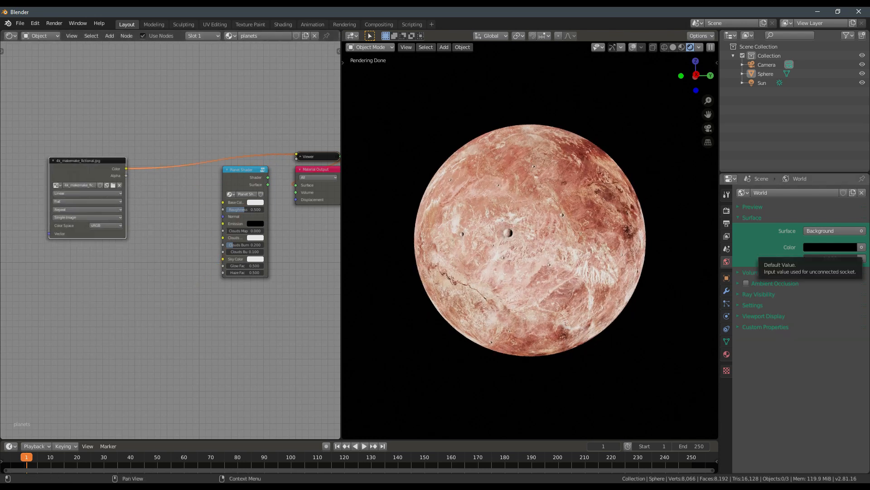
- Add 4k_haumea_fictional.jpg as an image texture previewed on the sphere, and delete the Makemake image node
{"action": "left_click_drag", "start_coordinate": [84, 273], "coordinate": [85, 275]}
{"action": "left_click", "coordinate": [121, 278], "text": "ctrl+shift"}
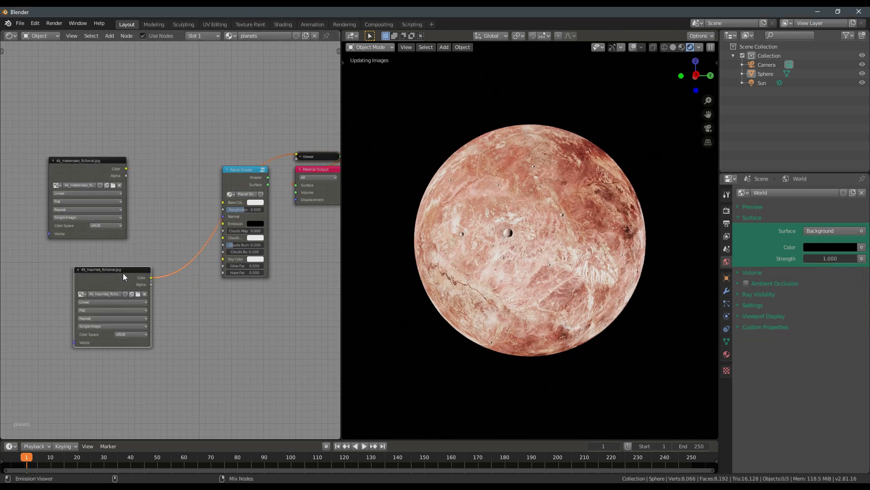
{"action": "middle_click_drag", "start_coordinate": [466, 259], "coordinate": [518, 267]}
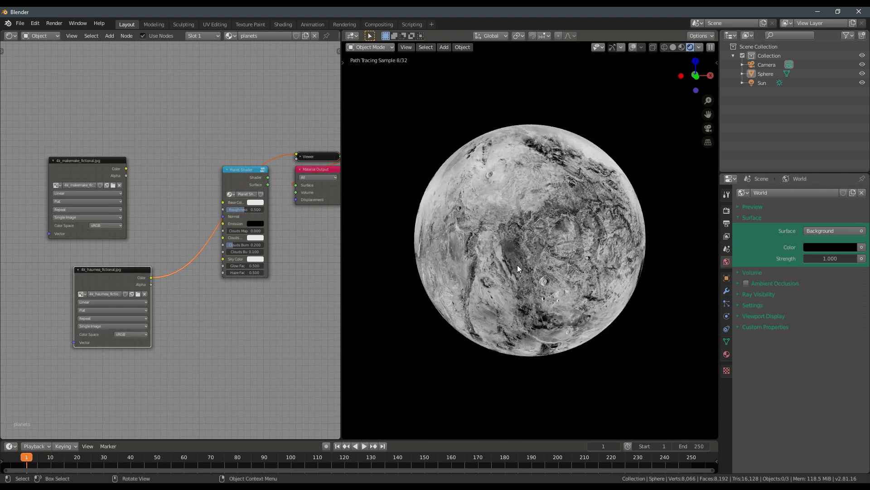
{"action": "left_click", "coordinate": [56, 168]}
{"action": "key", "text": "ctrl+x"}
- Move the Haumea image node well away from the Planet Shader group and inspect its texture on the sphere
{"action": "scroll", "coordinate": [137, 274], "scroll_direction": "down", "scroll_amount": 4}
{"action": "scroll", "coordinate": [138, 274], "scroll_direction": "up", "scroll_amount": 7}
{"action": "middle_click_drag", "start_coordinate": [143, 255], "coordinate": [218, 248]}
{"action": "left_click_drag", "start_coordinate": [155, 275], "coordinate": [49, 150]}
{"action": "middle_click_drag", "start_coordinate": [164, 222], "coordinate": [215, 239]}
{"action": "scroll", "coordinate": [129, 181], "scroll_direction": "down", "scroll_amount": 3}
{"action": "left_click_drag", "start_coordinate": [129, 182], "coordinate": [104, 192]}
{"action": "middle_click_drag", "start_coordinate": [121, 209], "coordinate": [144, 219]}
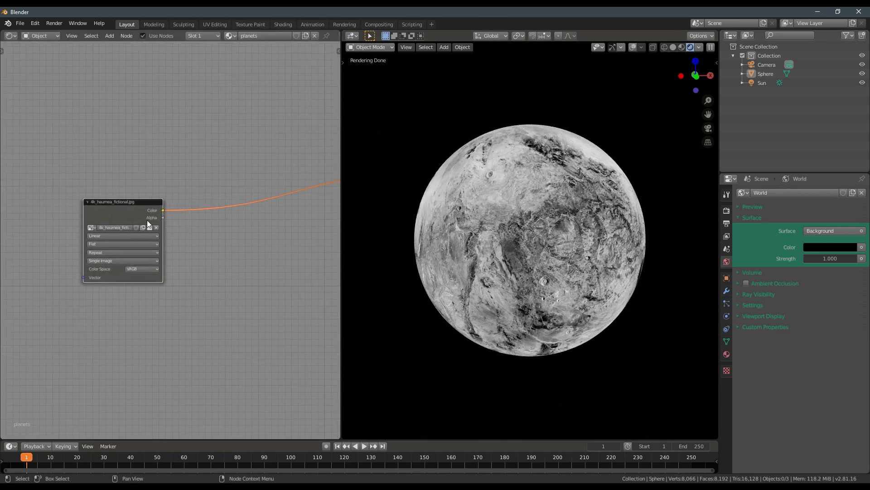
{"action": "scroll", "coordinate": [156, 226], "scroll_direction": "up", "scroll_amount": 3}
{"action": "mouse_move", "coordinate": [513, 281]}
{"action": "middle_mouse_down"}
{"action": "mouse_move", "coordinate": [578, 276]}
{"action": "mouse_move", "coordinate": [519, 250]}
{"action": "mouse_move", "coordinate": [553, 254]}
{"action": "mouse_move", "coordinate": [505, 254]}
{"action": "mouse_move", "coordinate": [516, 218]}
{"action": "middle_mouse_up"}
{"action": "scroll", "coordinate": [579, 276], "scroll_direction": "up", "scroll_amount": 1}
{"action": "middle_click_drag", "start_coordinate": [184, 233], "coordinate": [185, 246]}
{"action": "left_click_drag", "start_coordinate": [144, 226], "coordinate": [115, 214]}
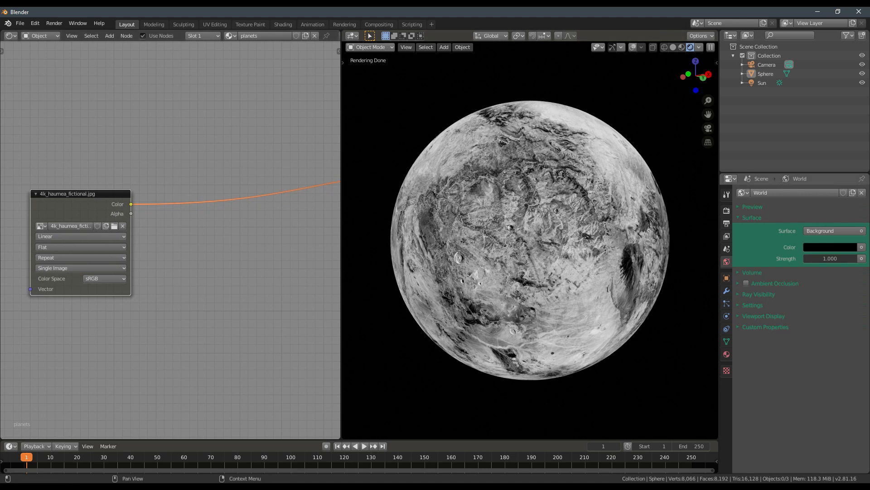
- Add 4k_eris_fictional.jpg as an image texture, preview it on the sphere and place its node below the Haumea node
{"action": "left_click_drag", "start_coordinate": [147, 282], "coordinate": [139, 301]}
{"action": "left_click_drag", "start_coordinate": [189, 290], "coordinate": [199, 271]}
{"action": "left_click", "coordinate": [199, 271], "text": "ctrl+shift"}
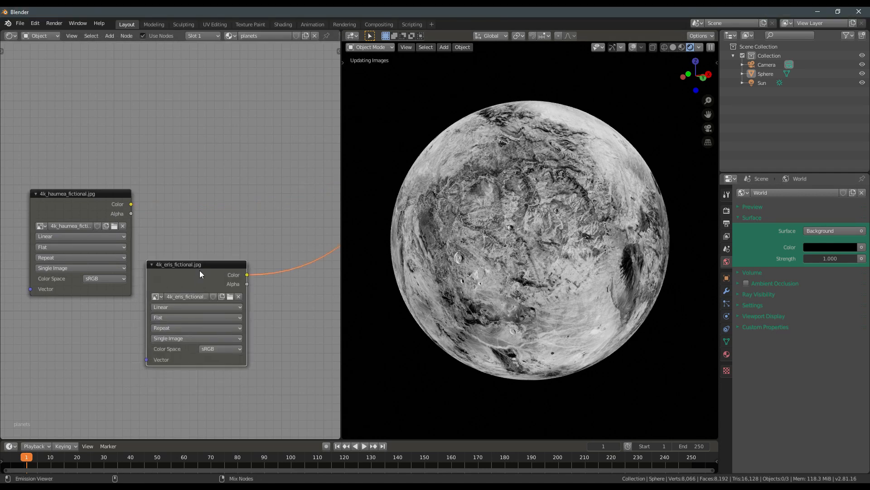
{"action": "middle_click_drag", "start_coordinate": [210, 263], "coordinate": [247, 243]}
{"action": "left_click_drag", "start_coordinate": [247, 243], "coordinate": [127, 294]}
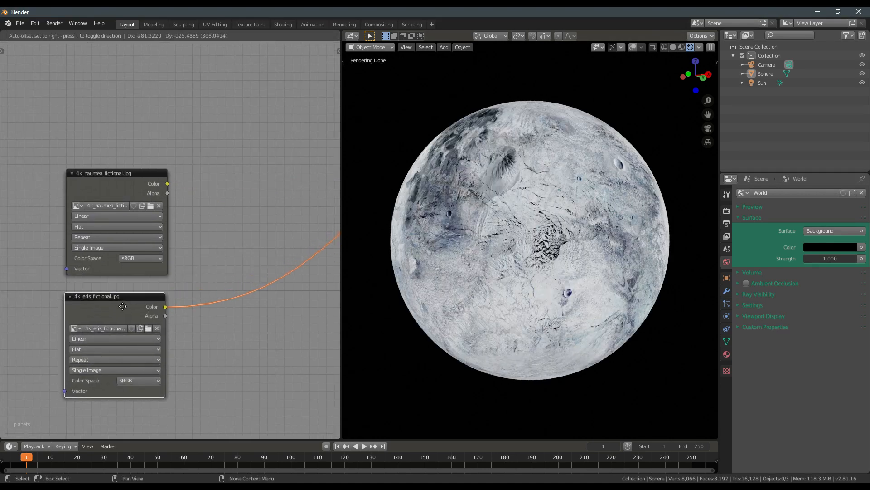
{"action": "middle_click_drag", "start_coordinate": [146, 318], "coordinate": [113, 297]}
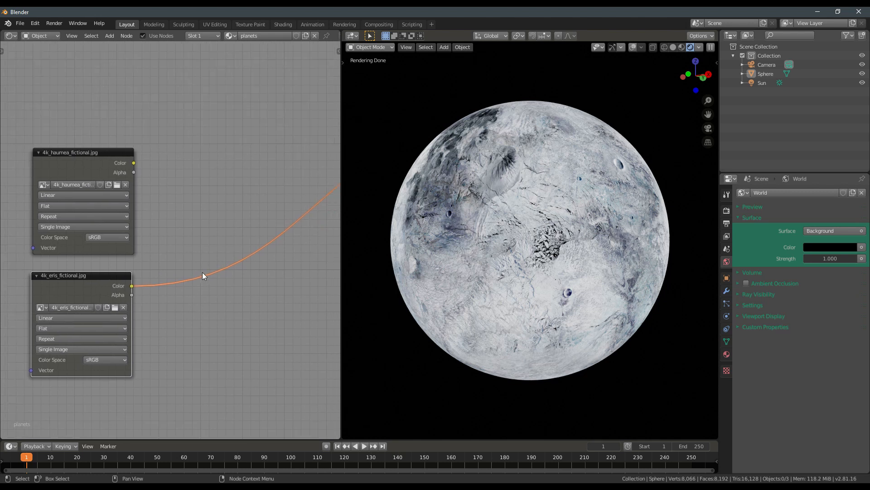
{"action": "key", "text": "shift+a"}
{"action": "key", "text": "shift+a"}
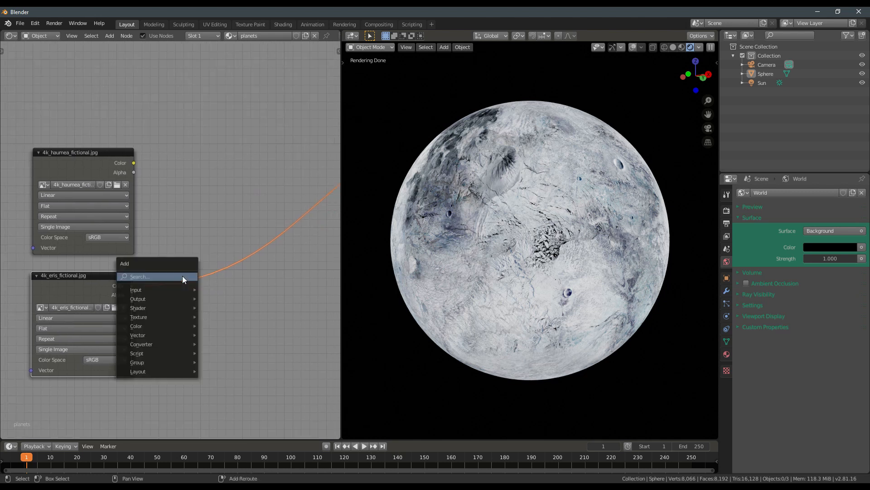
{"action": "left_click", "coordinate": [153, 278]}
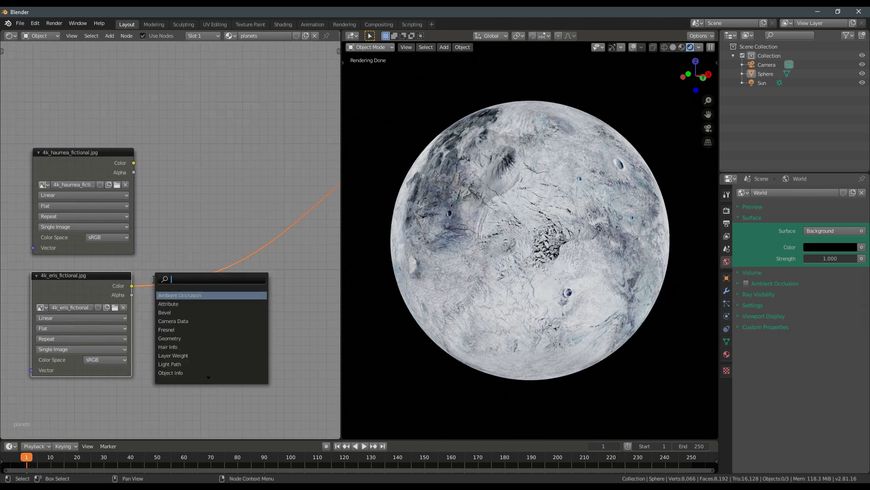
{"action": "type", "text": "colo"}
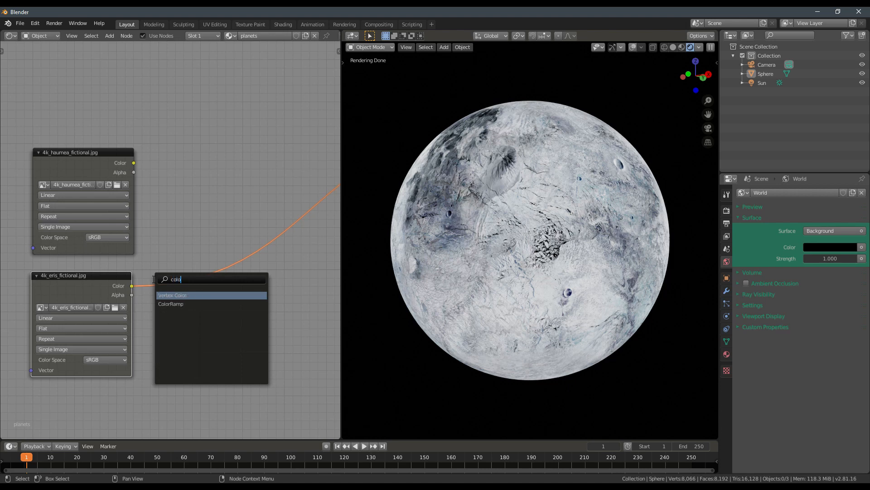
{"action": "left_click", "coordinate": [176, 296]}
{"action": "left_click", "coordinate": [176, 297]}
{"action": "key", "text": "x"}
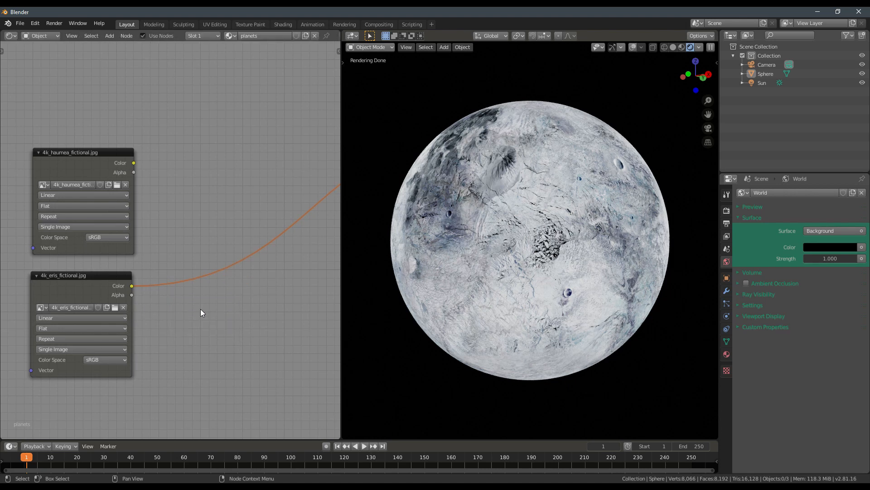
- Add a ColorRamp node and insert it on the link from the Eris texture's color output to the viewer
{"action": "key", "text": "q"}
{"action": "left_click", "coordinate": [201, 309]}
{"action": "type", "text": "ramp"}
{"action": "key", "text": "Return"}
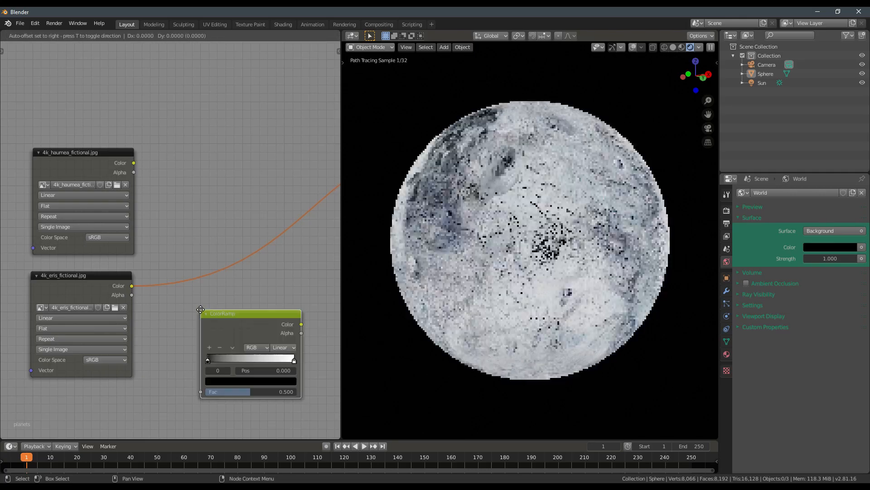
{"action": "left_click", "coordinate": [161, 271]}
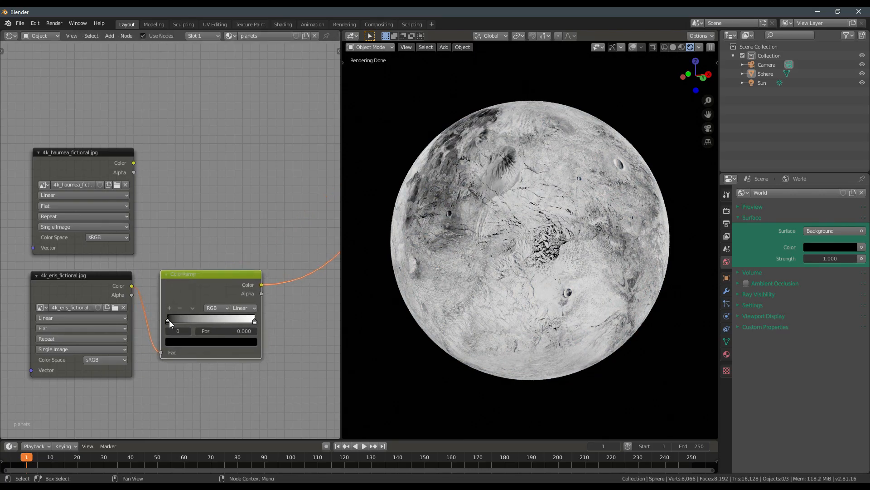
- Sharpen the Eris mask by setting the ColorRamp's black stop to 0.364 and its white stop to 0.382
{"action": "left_click_drag", "start_coordinate": [168, 321], "coordinate": [199, 317]}
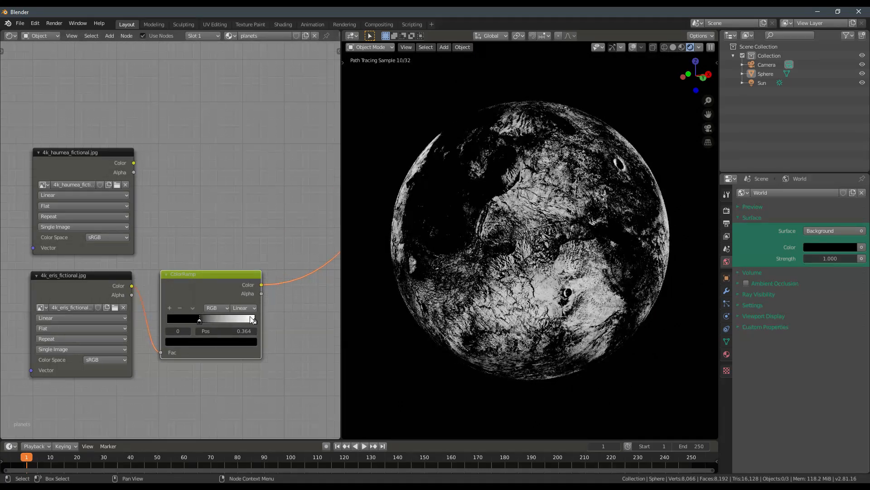
{"action": "left_click_drag", "start_coordinate": [252, 320], "coordinate": [199, 319]}
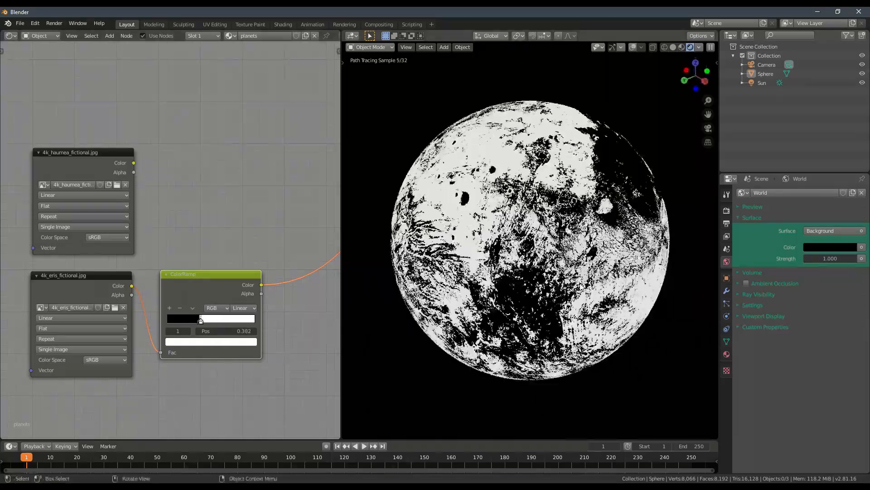
{"action": "scroll", "coordinate": [581, 286], "scroll_direction": "down", "scroll_amount": 4}
{"action": "middle_click_drag", "start_coordinate": [612, 297], "coordinate": [469, 292]}
{"action": "scroll", "coordinate": [468, 292], "scroll_direction": "up", "scroll_amount": 6}
- Shift the ColorRamp's white stop to 0.455 and check the Eris mask from another side of the sphere
{"action": "left_click_drag", "start_coordinate": [198, 320], "coordinate": [207, 321]}
{"action": "scroll", "coordinate": [544, 304], "scroll_direction": "down", "scroll_amount": 4}
{"action": "middle_click_drag", "start_coordinate": [546, 306], "coordinate": [517, 277]}
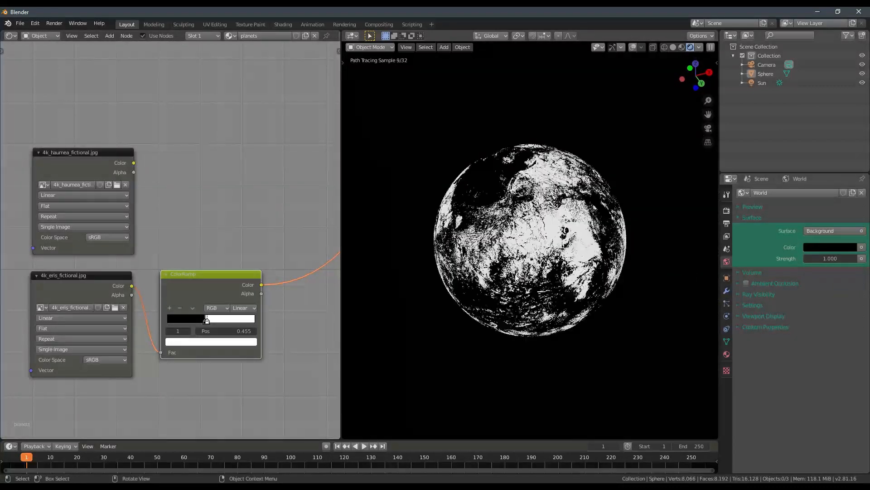
- Add 8k_mars.jpg as an image texture, preview it on the sphere and place its node below the Eris texture
{"action": "mouse_move", "coordinate": [488, 242]}
{"action": "middle_mouse_down"}
{"action": "mouse_move", "coordinate": [481, 260]}
{"action": "mouse_move", "coordinate": [491, 267]}
{"action": "middle_mouse_up"}
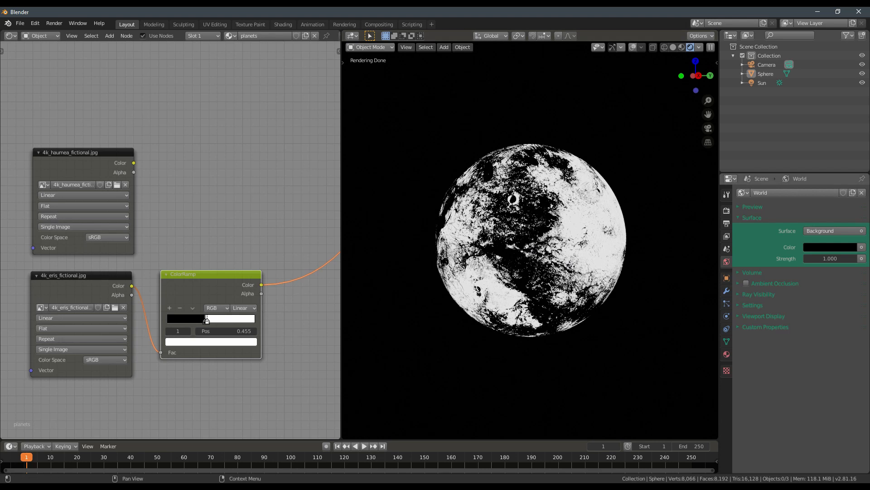
{"action": "left_click_drag", "start_coordinate": [290, 360], "coordinate": [151, 377]}
{"action": "middle_click_drag", "start_coordinate": [187, 379], "coordinate": [208, 335]}
{"action": "left_click", "coordinate": [214, 341], "text": "ctrl+shift"}
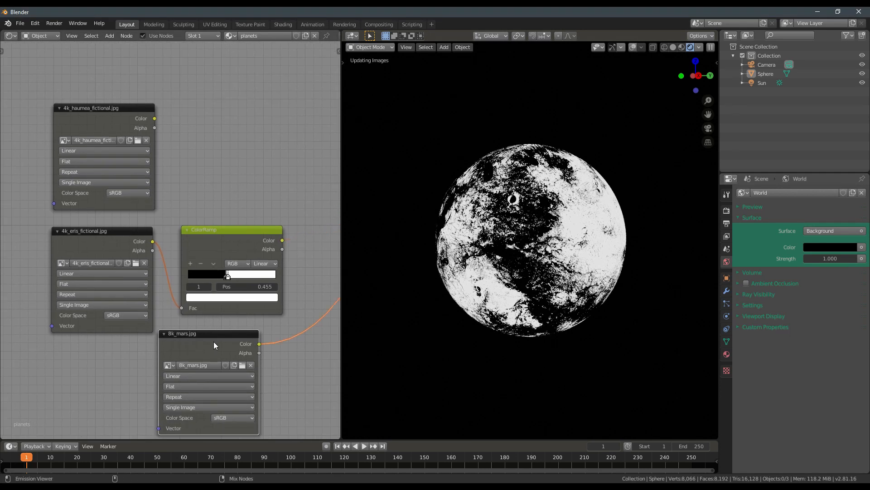
{"action": "left_click_drag", "start_coordinate": [214, 342], "coordinate": [224, 347]}
{"action": "middle_click_drag", "start_coordinate": [548, 248], "coordinate": [589, 249]}
{"action": "left_click_drag", "start_coordinate": [223, 346], "coordinate": [70, 389]}
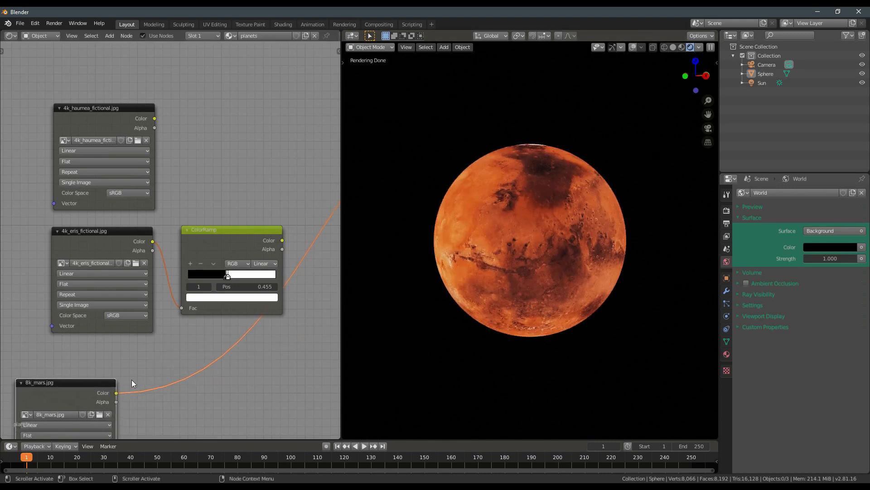
- Add a ColorRamp node and insert it on the link from the Mars texture's color output to the viewer
{"action": "key", "text": "shift+a"}
{"action": "left_click", "coordinate": [198, 371]}
{"action": "type", "text": "ramp"}
{"action": "key", "text": "Return"}
{"action": "left_click", "coordinate": [150, 384]}
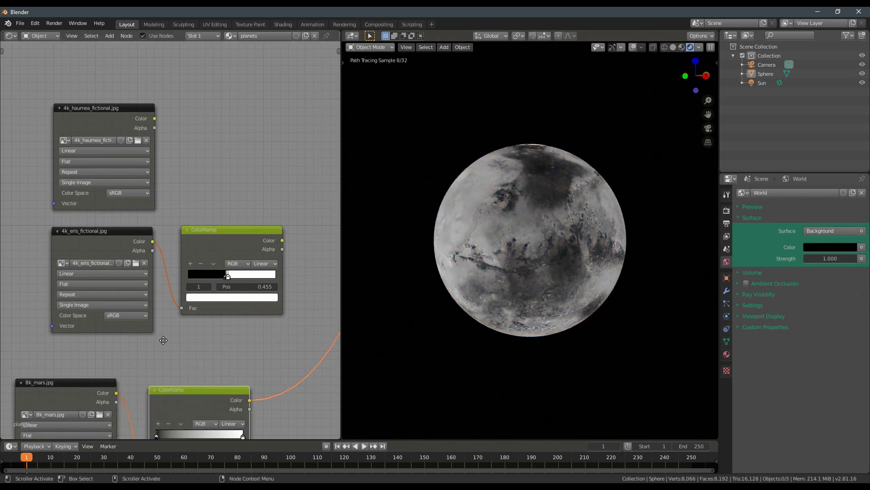
- Sharpen the Mars mask by setting the ColorRamp's black stop to 0.227 with the white stop close beside it
{"action": "middle_click_drag", "start_coordinate": [163, 340], "coordinate": [179, 278]}
{"action": "mouse_move", "coordinate": [176, 372]}
{"action": "left_mouse_down"}
{"action": "mouse_move", "coordinate": [209, 373]}
{"action": "mouse_move", "coordinate": [188, 374]}
{"action": "left_mouse_up"}
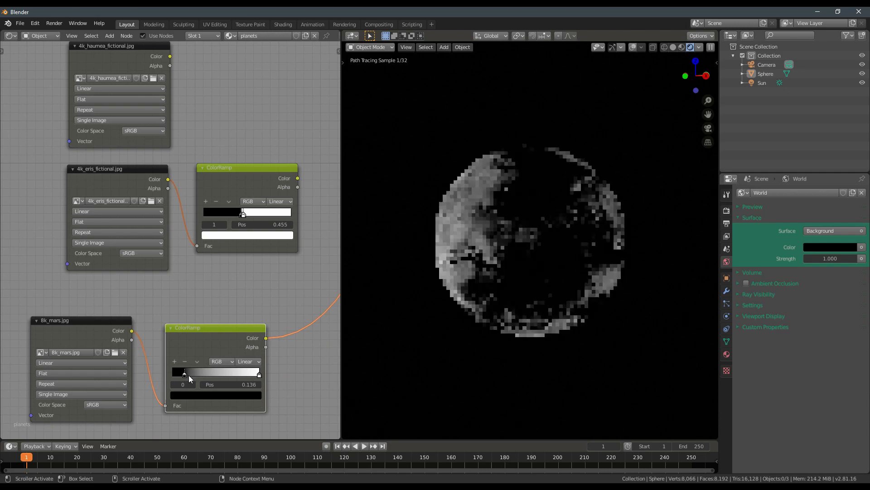
{"action": "left_click_drag", "start_coordinate": [262, 377], "coordinate": [189, 375]}
{"action": "middle_click_drag", "start_coordinate": [486, 256], "coordinate": [548, 227]}
{"action": "scroll", "coordinate": [567, 218], "scroll_direction": "down", "scroll_amount": 2}
{"action": "scroll", "coordinate": [567, 219], "scroll_direction": "up", "scroll_amount": 5}
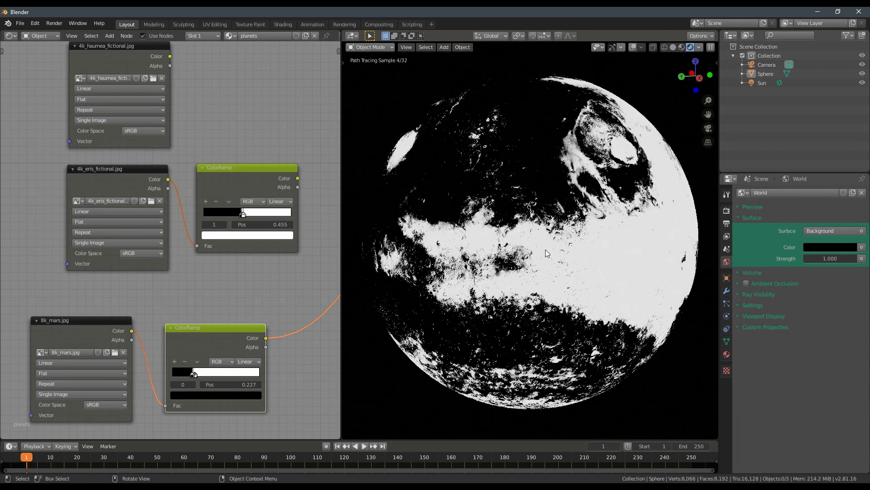
- Delete the ColorRamp attached to the Eris texture and move the Eris node up out of the way
{"action": "middle_click_drag", "start_coordinate": [198, 368], "coordinate": [225, 357]}
{"action": "middle_click_drag", "start_coordinate": [258, 309], "coordinate": [237, 337]}
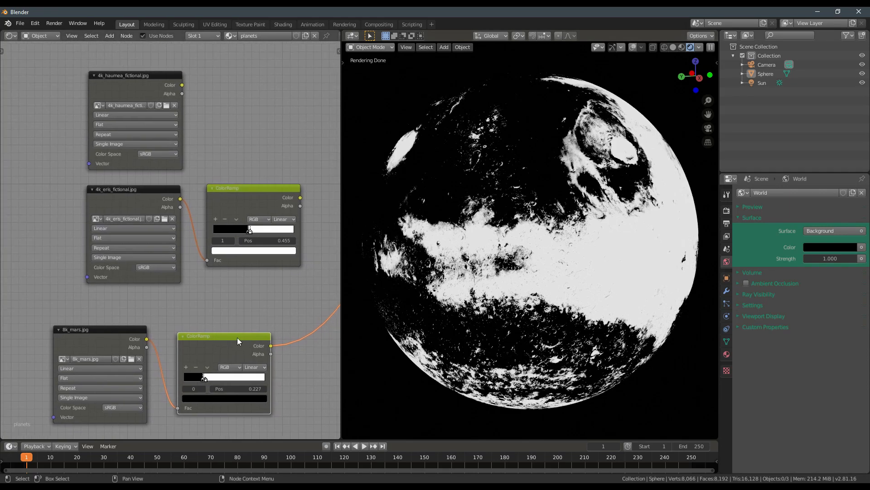
{"action": "scroll", "coordinate": [238, 337], "scroll_direction": "down", "scroll_amount": 2}
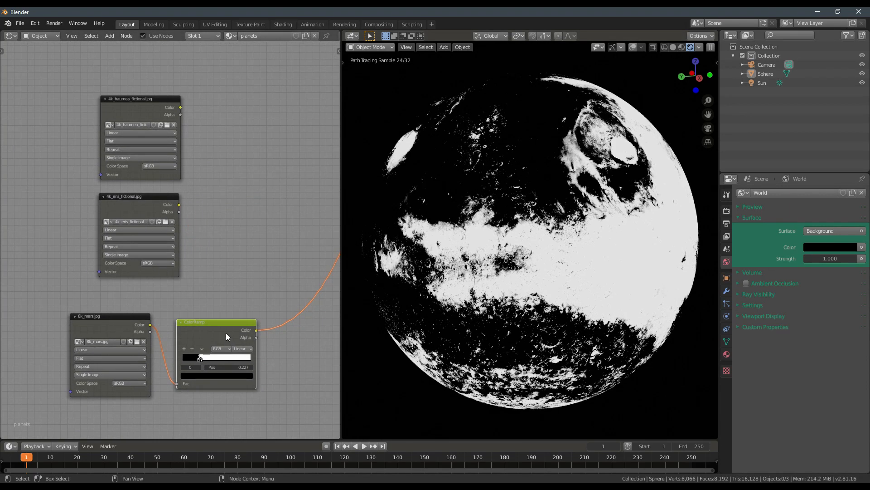
{"action": "left_click", "coordinate": [141, 130], "text": "ctrl+shift"}
{"action": "left_click_drag", "start_coordinate": [151, 203], "coordinate": [43, 80]}
- Preview the Eris and Haumea textures, then arrange the Haumea node directly above the Mars texture and its ColorRamp
{"action": "left_click", "coordinate": [128, 199], "text": "ctrl+shift"}
{"action": "left_click", "coordinate": [129, 138], "text": "ctrl+shift"}
{"action": "left_click_drag", "start_coordinate": [125, 100], "coordinate": [86, 181]}
{"action": "left_click_drag", "start_coordinate": [66, 296], "coordinate": [208, 353]}
{"action": "key", "text": "g"}
{"action": "left_click", "coordinate": [173, 315]}
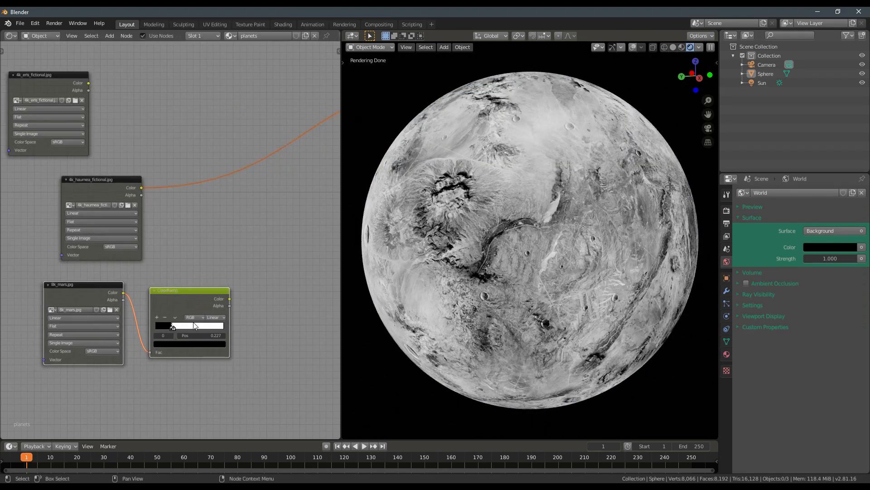
- Insert a MixRGB node after the Haumea texture and connect the Mars ColorRamp's color output to its Color2 input
{"action": "key", "text": "shift+a"}
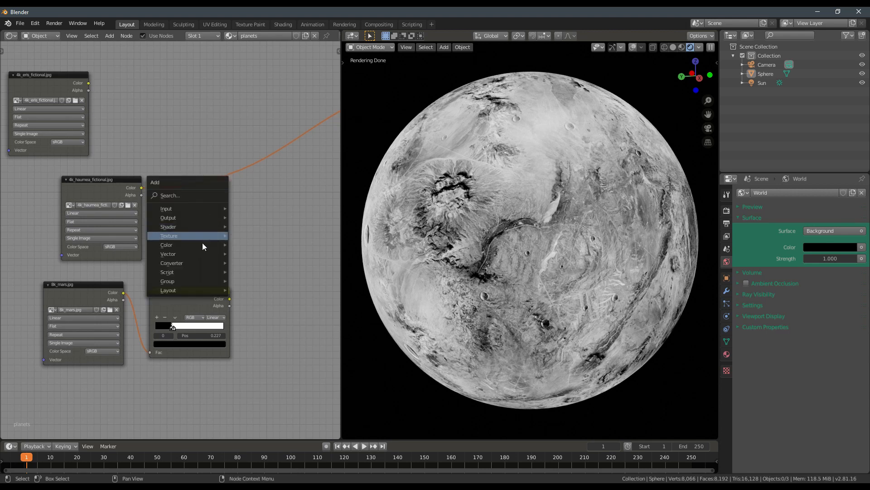
{"action": "mouse_move", "coordinate": [200, 248]}
{"action": "left_click", "coordinate": [259, 280]}
{"action": "left_click", "coordinate": [217, 137]}
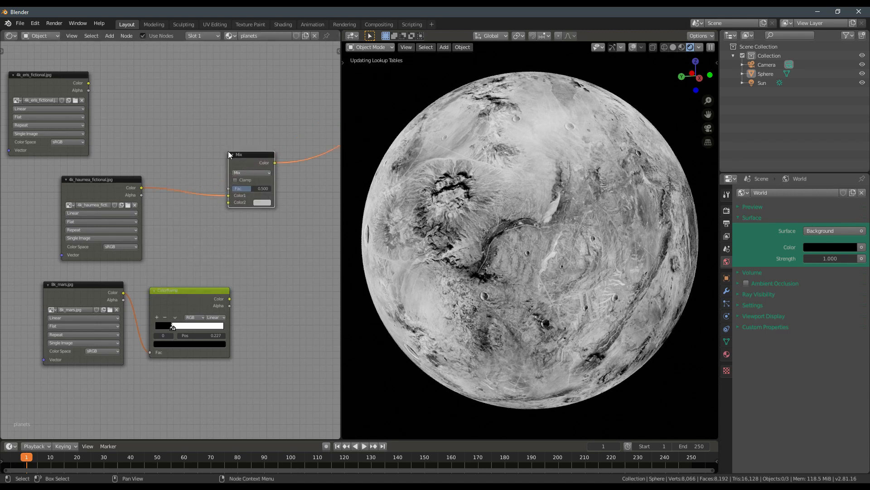
{"action": "left_click_drag", "start_coordinate": [247, 168], "coordinate": [281, 225]}
{"action": "left_click_drag", "start_coordinate": [230, 300], "coordinate": [265, 255]}
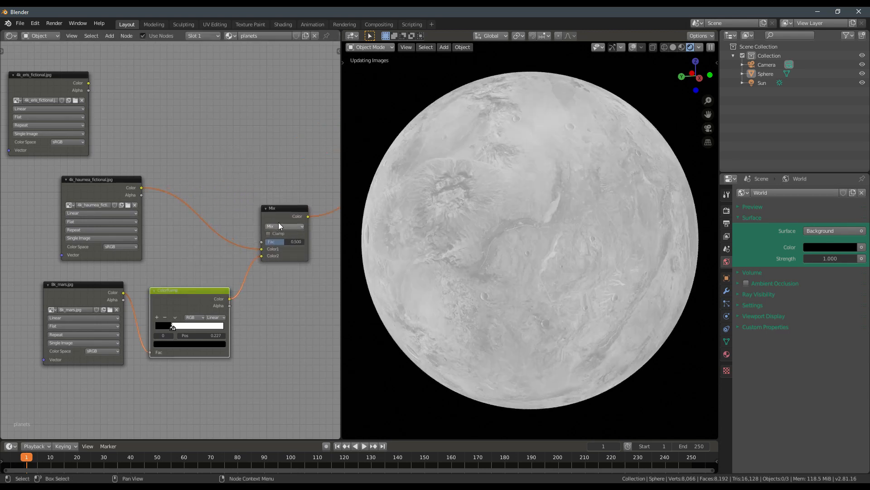
- Set the mix node to Multiply and swap its inputs so the Mars mask feeds Color1 and Haumea feeds Color2
{"action": "left_click", "coordinate": [278, 226]}
{"action": "left_click", "coordinate": [278, 252]}
{"action": "middle_click_drag", "start_coordinate": [278, 255], "coordinate": [250, 259]}
{"action": "scroll", "coordinate": [250, 259], "scroll_direction": "up", "scroll_amount": 2}
{"action": "left_click_drag", "start_coordinate": [265, 248], "coordinate": [245, 263]}
- Set the Multiply node's factor to 0.9 and check the masked Haumea surface up close
{"action": "mouse_move", "coordinate": [281, 249]}
{"action": "left_mouse_down"}
{"action": "mouse_move", "coordinate": [261, 249]}
{"action": "mouse_move", "coordinate": [293, 248]}
{"action": "left_mouse_up"}
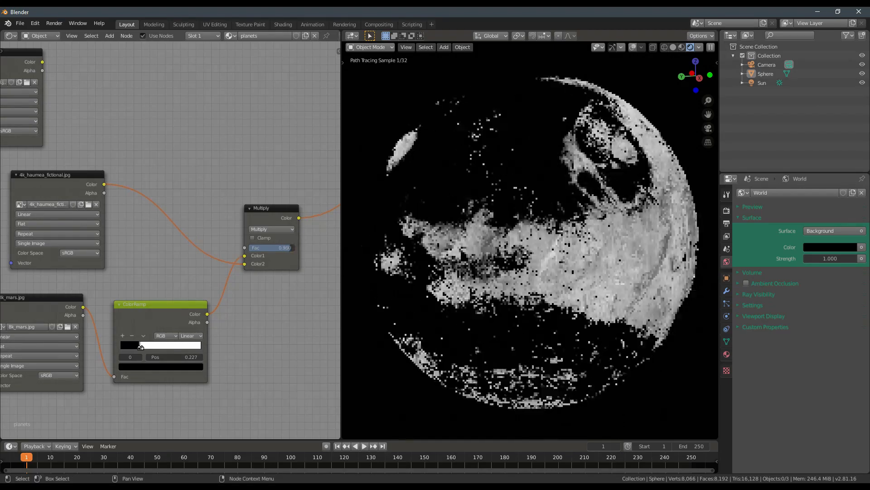
{"action": "left_click", "coordinate": [288, 249]}
{"action": "type", "text": ".9"}
{"action": "key", "text": "Return"}
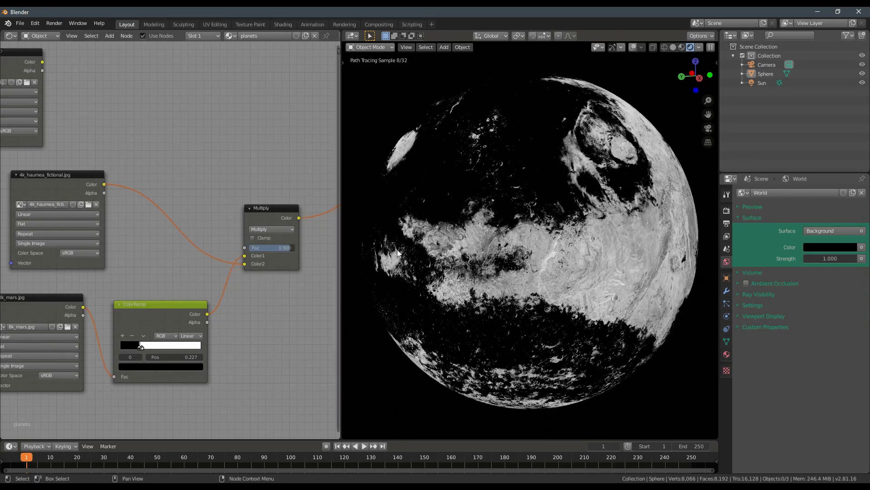
{"action": "middle_click_drag", "start_coordinate": [566, 204], "coordinate": [505, 254]}
{"action": "scroll", "coordinate": [518, 198], "scroll_direction": "down", "scroll_amount": 2}
{"action": "scroll", "coordinate": [505, 254], "scroll_direction": "up", "scroll_amount": 5}
{"action": "scroll", "coordinate": [523, 261], "scroll_direction": "up", "scroll_amount": 6}
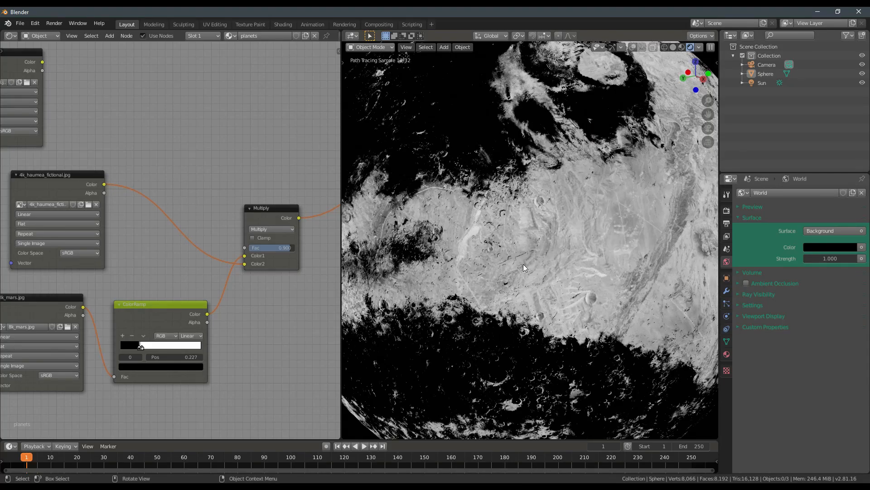
{"action": "scroll", "coordinate": [150, 295], "scroll_direction": "down", "scroll_amount": 4}
- Make room beside the Mars texture and duplicate its ColorRamp with the input link kept, placing the copy below the original
{"action": "middle_click_drag", "start_coordinate": [155, 295], "coordinate": [214, 235]}
{"action": "scroll", "coordinate": [183, 274], "scroll_direction": "up", "scroll_amount": 4}
{"action": "left_click_drag", "start_coordinate": [113, 254], "coordinate": [69, 254]}
{"action": "left_click_drag", "start_coordinate": [216, 271], "coordinate": [175, 272]}
{"action": "key", "text": "ctrl+shift+d"}
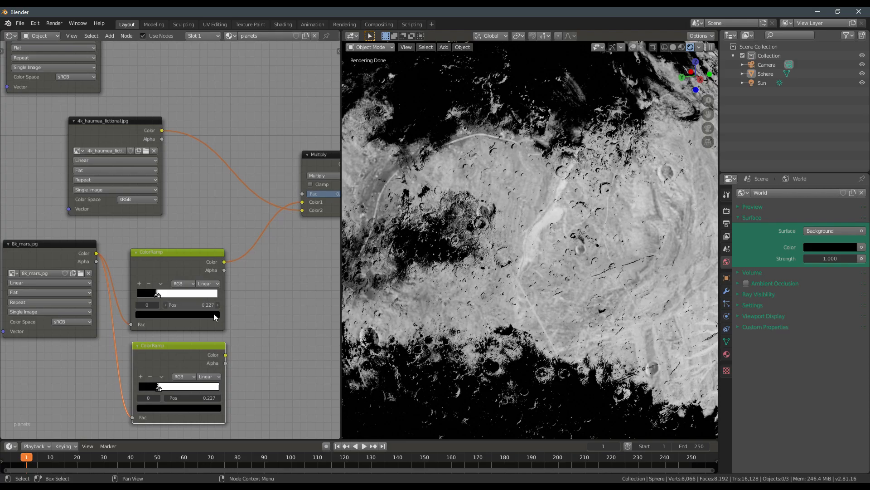
- Darken the original Mars ColorRamp's white stop at 0.259 to grey
{"action": "left_click", "coordinate": [181, 263]}
{"action": "scroll", "coordinate": [181, 265], "scroll_direction": "up", "scroll_amount": 3}
{"action": "mouse_move", "coordinate": [181, 282]}
{"action": "left_mouse_down"}
{"action": "mouse_move", "coordinate": [200, 282]}
{"action": "mouse_move", "coordinate": [179, 284]}
{"action": "left_mouse_up"}
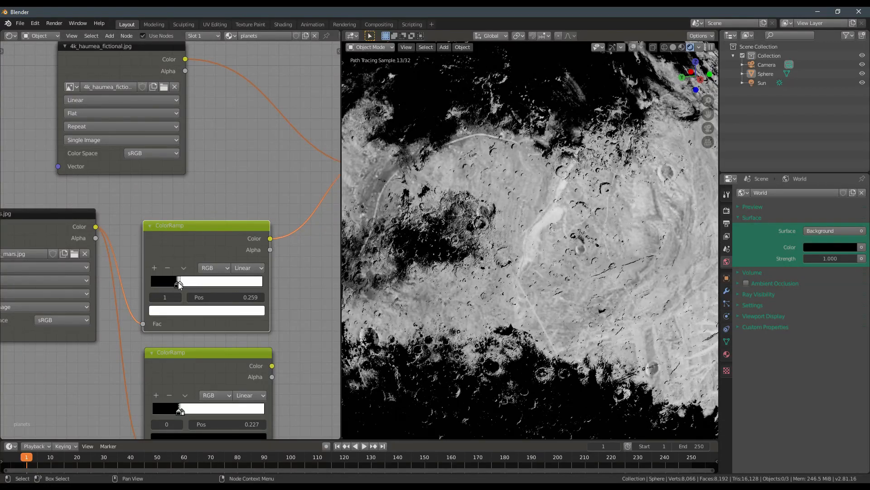
{"action": "left_click", "coordinate": [190, 312]}
{"action": "left_click_drag", "start_coordinate": [243, 165], "coordinate": [241, 183]}
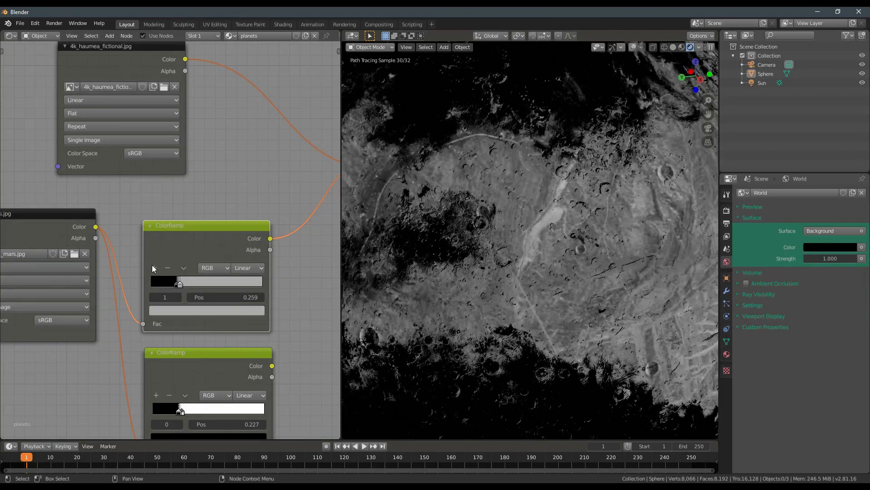
- Add a third stop to the original Mars ColorRamp, color it white and position it at 0.341
{"action": "left_click", "coordinate": [152, 267]}
{"action": "left_click_drag", "start_coordinate": [215, 298], "coordinate": [258, 298]}
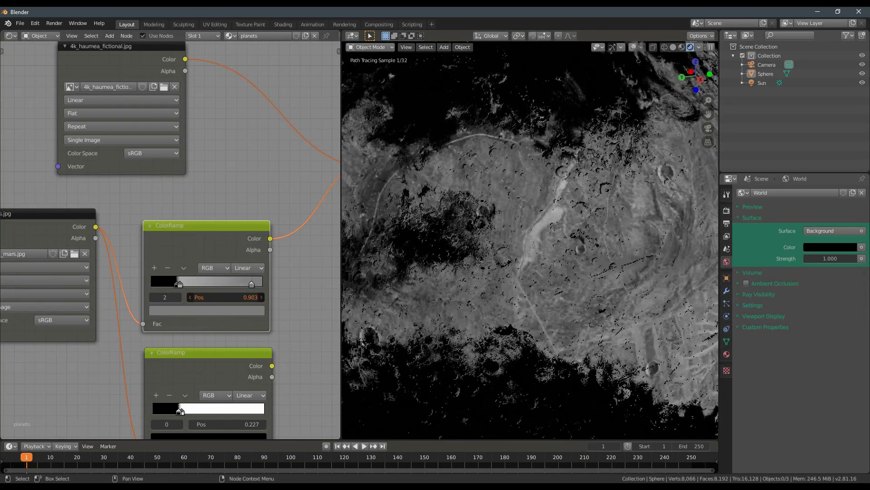
{"action": "left_click", "coordinate": [205, 309]}
{"action": "left_click_drag", "start_coordinate": [242, 201], "coordinate": [243, 165]}
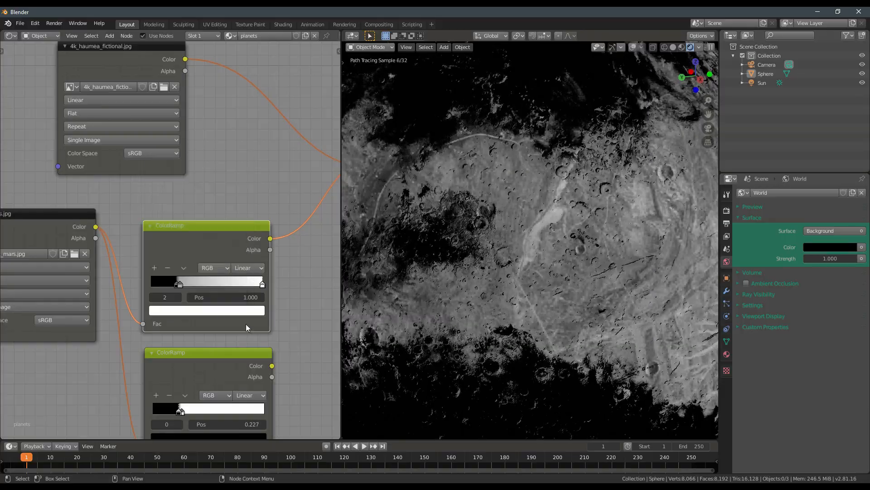
{"action": "left_click_drag", "start_coordinate": [260, 285], "coordinate": [181, 282]}
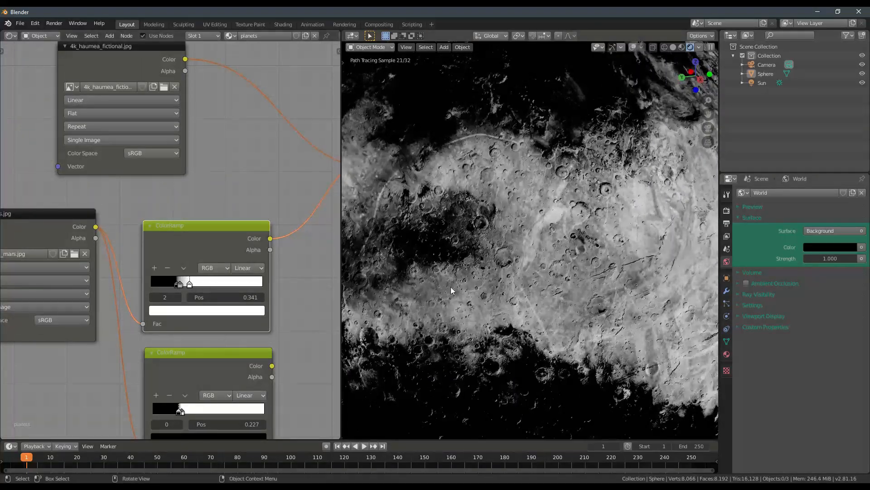
- Darken the grey stop at 0.259 slightly further and check the whole planet
{"action": "scroll", "coordinate": [450, 287], "scroll_direction": "down", "scroll_amount": 1}
{"action": "left_click", "coordinate": [185, 308]}
{"action": "left_click_drag", "start_coordinate": [241, 185], "coordinate": [241, 190]}
{"action": "scroll", "coordinate": [535, 238], "scroll_direction": "down", "scroll_amount": 5}
{"action": "middle_click_drag", "start_coordinate": [498, 240], "coordinate": [475, 241]}
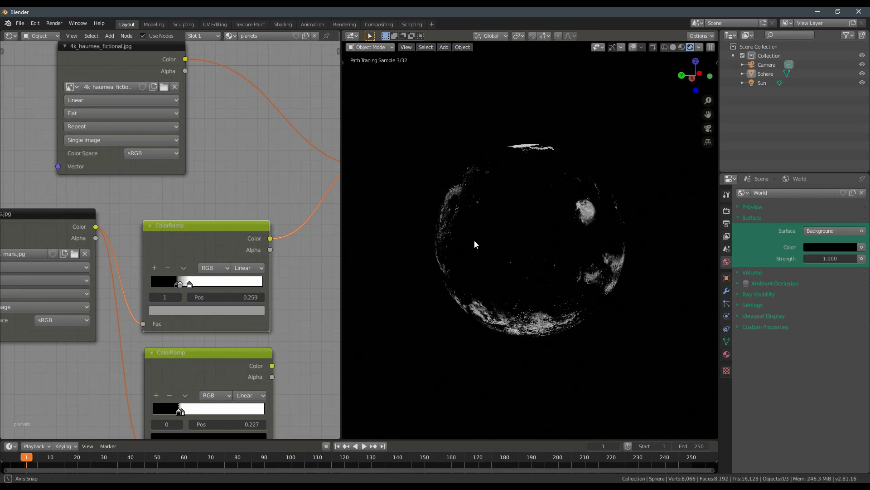
- Preview the duplicated Mars ColorRamp and the three-stop one in turn to compare their masks on the sphere
{"action": "left_click", "coordinate": [205, 362], "text": "ctrl+shift"}
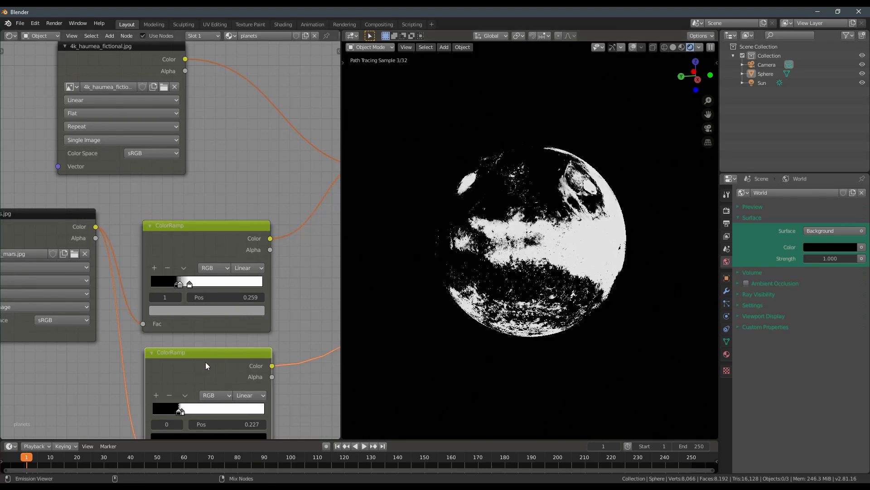
{"action": "left_click", "coordinate": [231, 241], "text": "ctrl+shift"}
{"action": "scroll", "coordinate": [283, 272], "scroll_direction": "down", "scroll_amount": 2}
{"action": "middle_click_drag", "start_coordinate": [408, 274], "coordinate": [324, 287]}
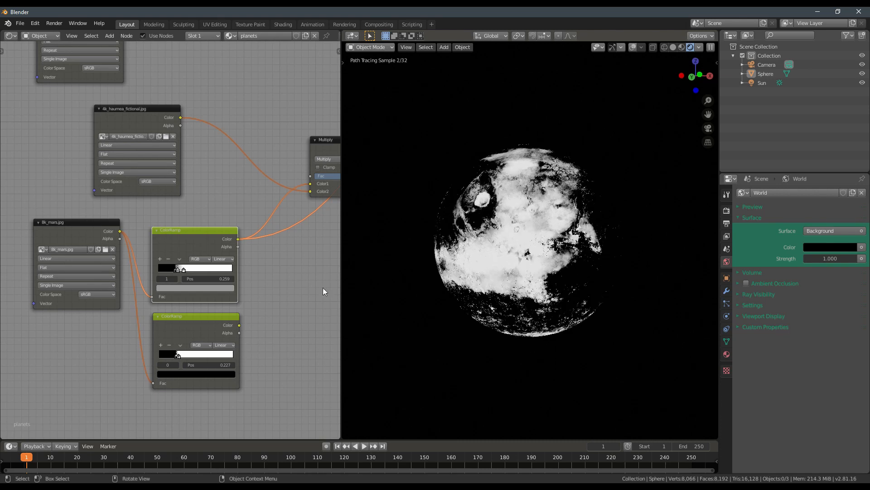
- Preview the Multiply result and arrange the Multiply node, both ColorRamps and the Mars texture into a compact layout
{"action": "scroll", "coordinate": [312, 272], "scroll_direction": "up", "scroll_amount": 1}
{"action": "middle_click_drag", "start_coordinate": [281, 220], "coordinate": [222, 241]}
{"action": "scroll", "coordinate": [223, 239], "scroll_direction": "down", "scroll_amount": 2}
{"action": "left_click", "coordinate": [275, 175], "text": "ctrl+shift"}
{"action": "left_click_drag", "start_coordinate": [272, 175], "coordinate": [221, 262]}
{"action": "left_click_drag", "start_coordinate": [150, 262], "coordinate": [140, 255]}
{"action": "left_click_drag", "start_coordinate": [216, 264], "coordinate": [200, 257]}
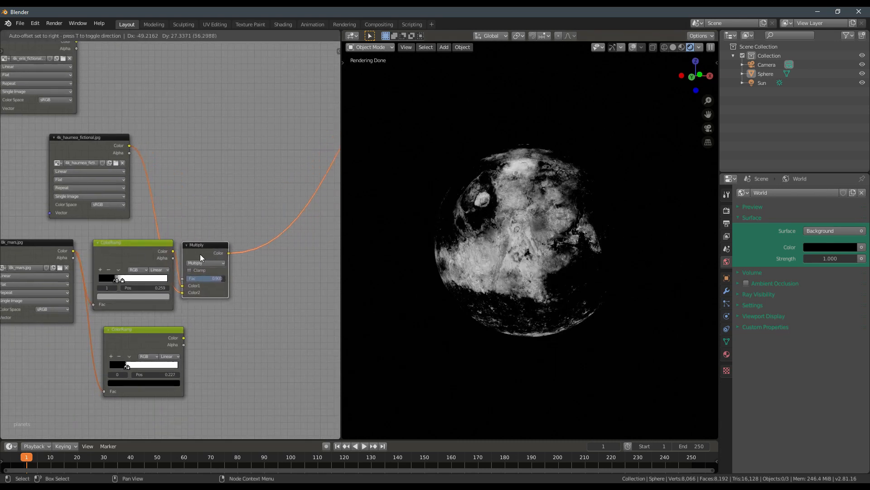
{"action": "middle_click_drag", "start_coordinate": [169, 316], "coordinate": [212, 297]}
{"action": "mouse_move", "coordinate": [191, 321]}
{"action": "left_mouse_down"}
{"action": "mouse_move", "coordinate": [178, 311]}
{"action": "mouse_move", "coordinate": [186, 306]}
{"action": "left_mouse_up"}
{"action": "scroll", "coordinate": [86, 291], "scroll_direction": "up", "scroll_amount": 3}
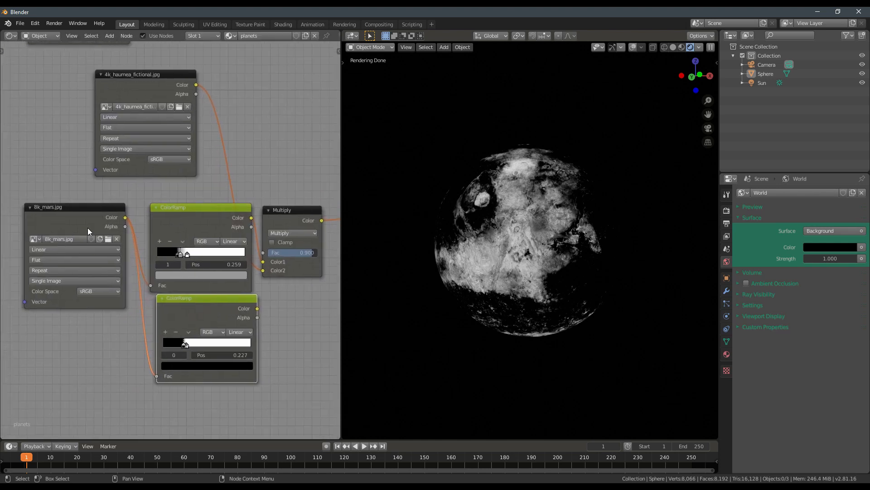
{"action": "left_click_drag", "start_coordinate": [88, 227], "coordinate": [58, 235]}
- Alternate previews between the two Mars ColorRamps and examine the difference in mask tones and crater detail up close
{"action": "left_click", "coordinate": [211, 227], "text": "ctrl+shift"}
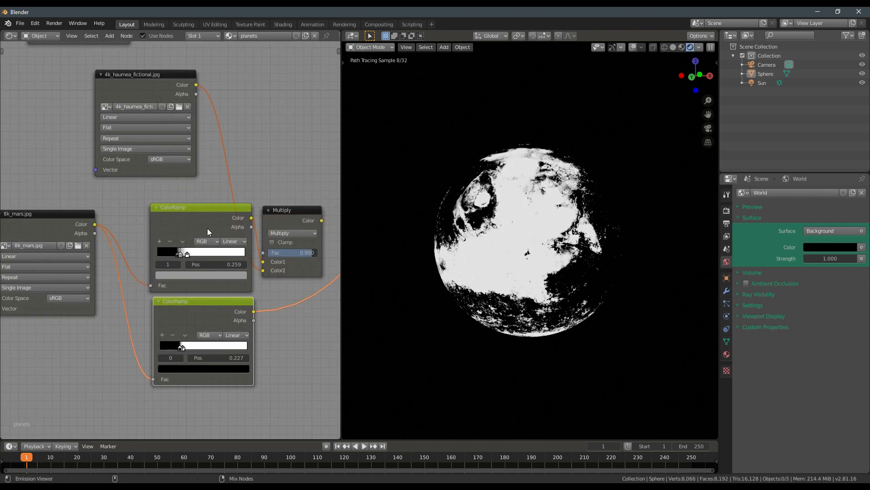
{"action": "scroll", "coordinate": [200, 219], "scroll_direction": "up", "scroll_amount": 5}
{"action": "middle_click_drag", "start_coordinate": [163, 274], "coordinate": [197, 232]}
{"action": "left_click", "coordinate": [211, 321], "text": "ctrl+shift"}
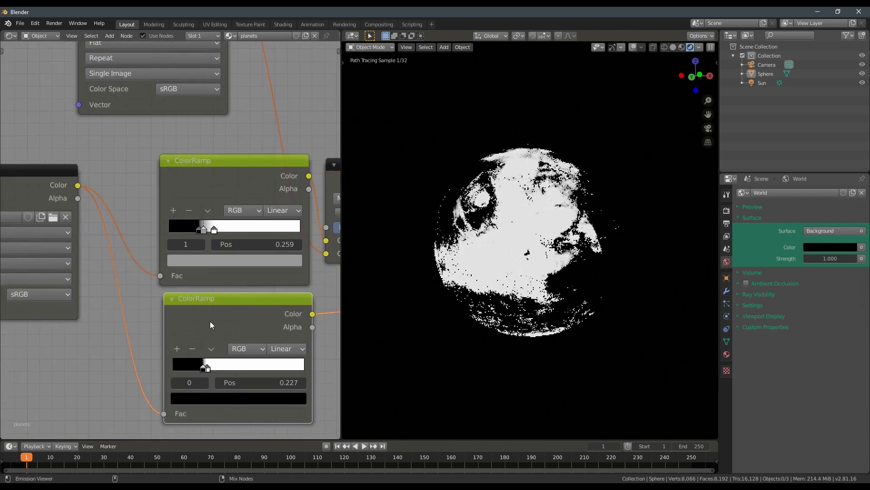
{"action": "left_click", "coordinate": [215, 199], "text": "ctrl+shift"}
{"action": "middle_click_drag", "start_coordinate": [482, 229], "coordinate": [566, 242]}
{"action": "scroll", "coordinate": [564, 236], "scroll_direction": "up", "scroll_amount": 5}
{"action": "left_click", "coordinate": [260, 304], "text": "ctrl+shift"}
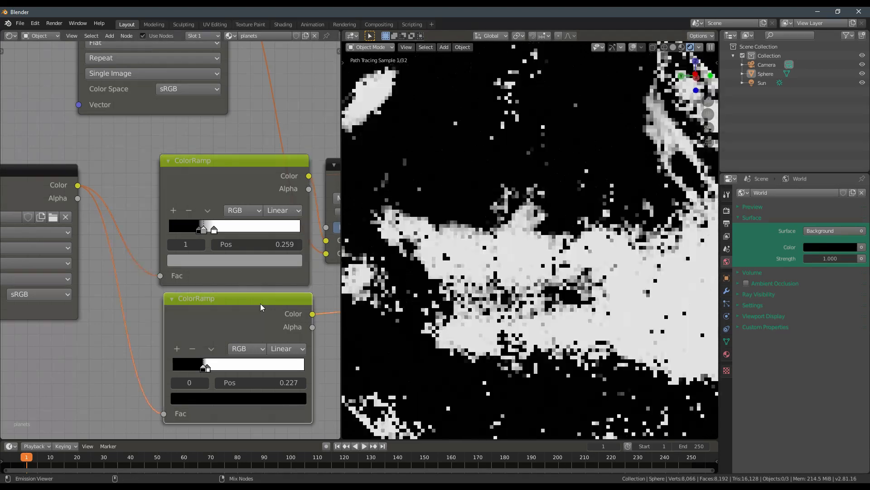
{"action": "middle_click_drag", "start_coordinate": [259, 303], "coordinate": [252, 292]}
{"action": "middle_click_drag", "start_coordinate": [435, 254], "coordinate": [453, 264]}
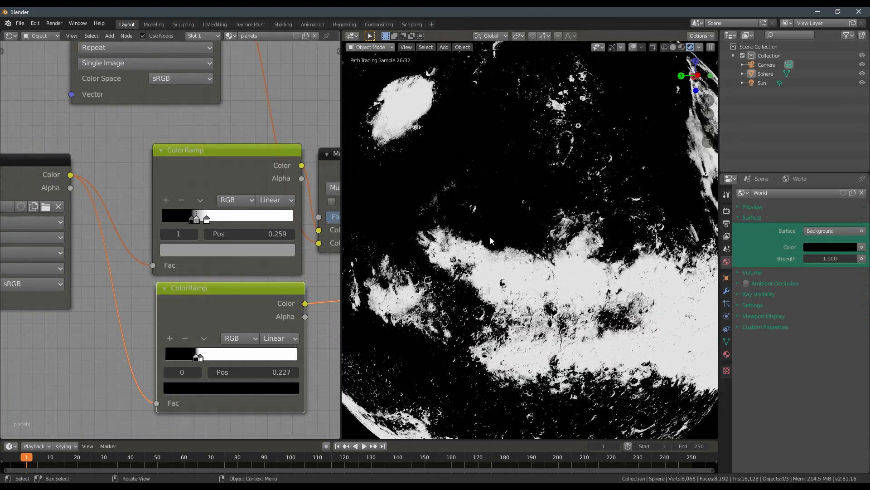
{"action": "middle_click_drag", "start_coordinate": [490, 238], "coordinate": [515, 265]}
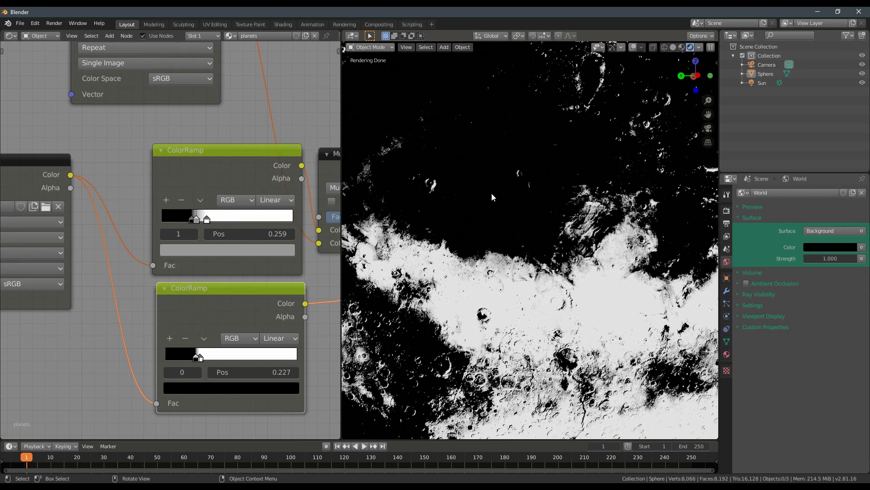
{"action": "left_click", "coordinate": [241, 157], "text": "ctrl+shift"}
{"action": "middle_click_drag", "start_coordinate": [471, 263], "coordinate": [488, 273]}
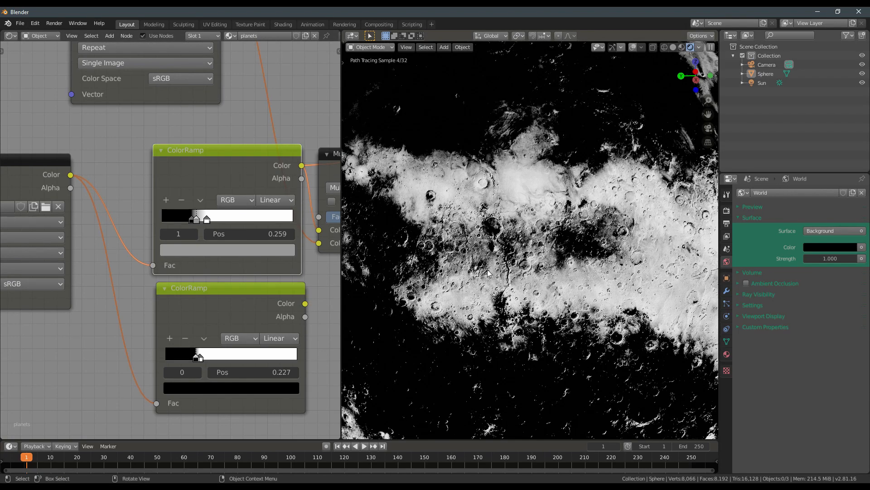
{"action": "middle_click_drag", "start_coordinate": [318, 243], "coordinate": [245, 248]}
{"action": "scroll", "coordinate": [248, 195], "scroll_direction": "down", "scroll_amount": 4}
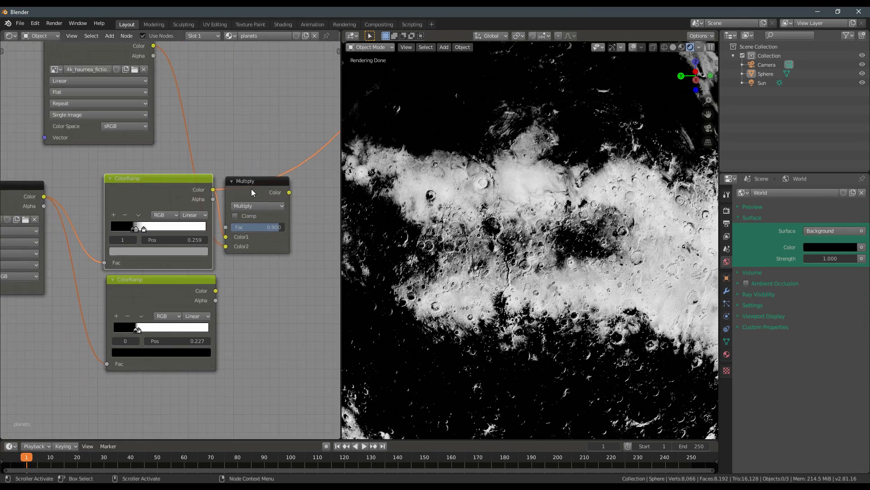
- Preview the Multiply result on the sphere and move the Haumea texture node directly above the three-stop ColorRamp
{"action": "left_click", "coordinate": [257, 189], "text": "ctrl+shift"}
{"action": "middle_click_drag", "start_coordinate": [594, 231], "coordinate": [562, 234]}
{"action": "scroll", "coordinate": [562, 234], "scroll_direction": "down", "scroll_amount": 3}
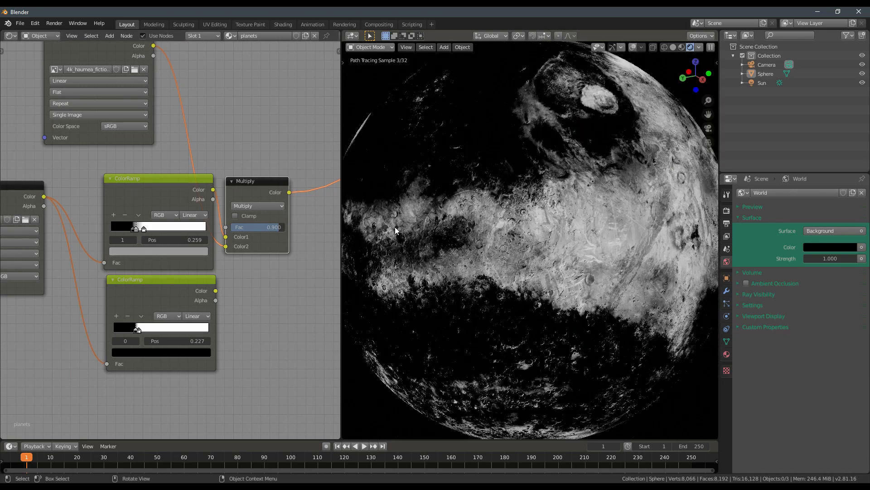
{"action": "middle_click_drag", "start_coordinate": [122, 74], "coordinate": [145, 121]}
{"action": "left_click_drag", "start_coordinate": [143, 82], "coordinate": [189, 98]}
{"action": "middle_click_drag", "start_coordinate": [577, 220], "coordinate": [543, 225]}
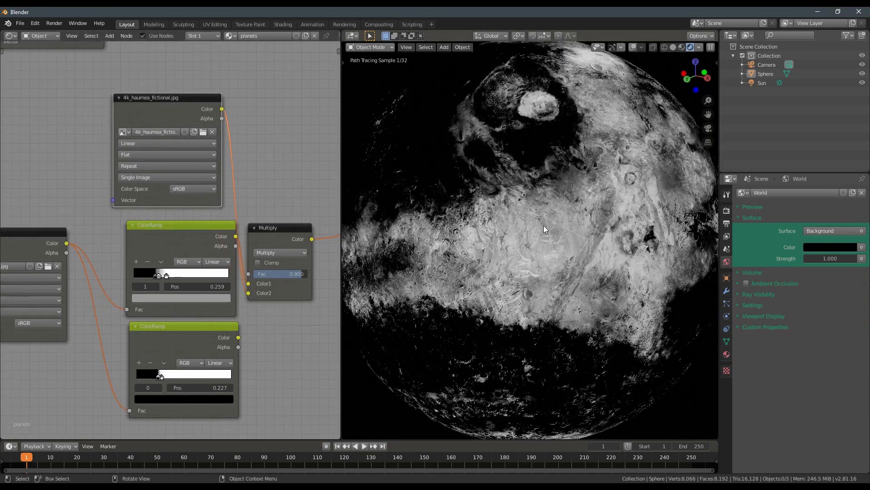
- Insert a Bump node after Multiply, with the Multiply colour feeding its Height, and preview its normals on the sphere
{"action": "scroll", "coordinate": [553, 222], "scroll_direction": "down", "scroll_amount": 2}
{"action": "scroll", "coordinate": [170, 185], "scroll_direction": "down", "scroll_amount": 7}
{"action": "middle_click_drag", "start_coordinate": [182, 142], "coordinate": [156, 205]}
{"action": "left_click_drag", "start_coordinate": [156, 206], "coordinate": [166, 208]}
{"action": "middle_click_drag", "start_coordinate": [307, 219], "coordinate": [266, 222]}
{"action": "key", "text": "shift+a"}
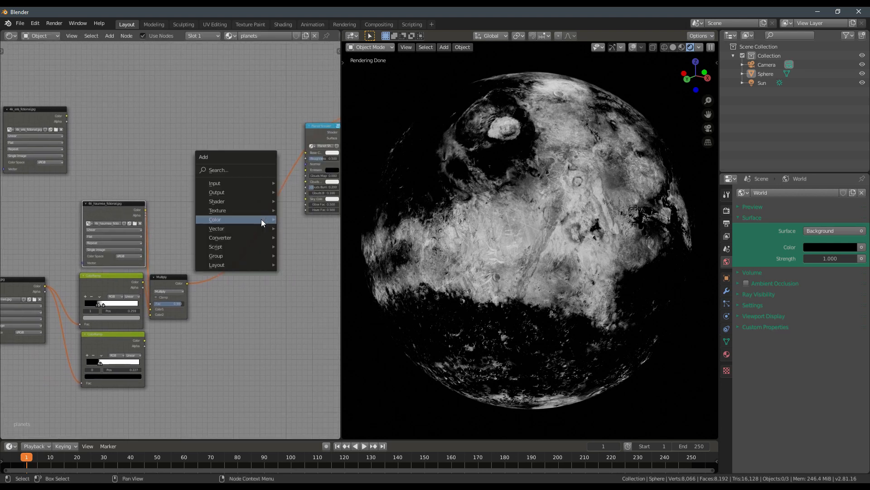
{"action": "mouse_move", "coordinate": [246, 227]}
{"action": "left_click", "coordinate": [299, 227]}
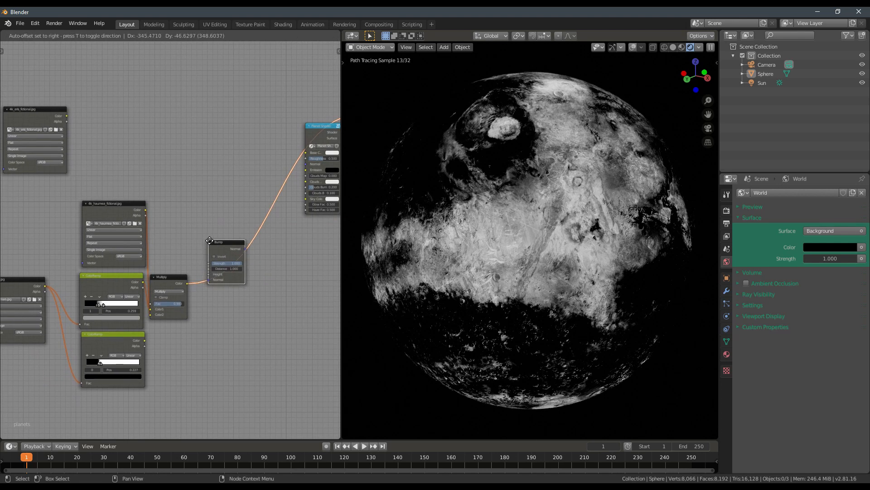
{"action": "scroll", "coordinate": [204, 281], "scroll_direction": "up", "scroll_amount": 2}
{"action": "left_click", "coordinate": [236, 296]}
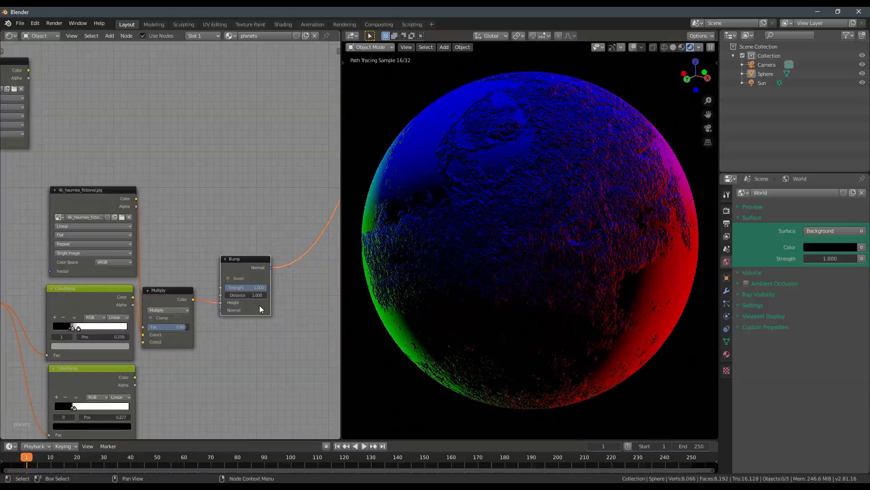
- Inspect the relief up close and set the Bump node's distance to 0.01
{"action": "scroll", "coordinate": [260, 306], "scroll_direction": "up", "scroll_amount": 2}
{"action": "middle_click_drag", "start_coordinate": [472, 237], "coordinate": [528, 249]}
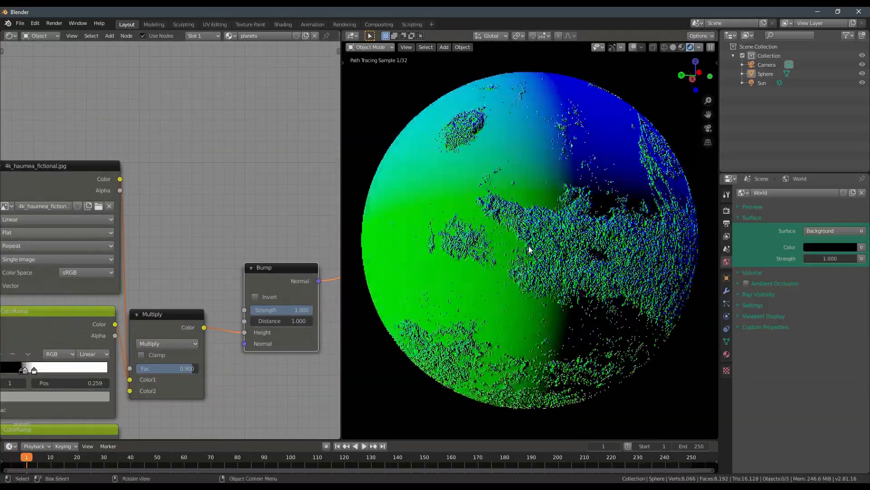
{"action": "scroll", "coordinate": [544, 249], "scroll_direction": "up", "scroll_amount": 5}
{"action": "scroll", "coordinate": [292, 318], "scroll_direction": "up", "scroll_amount": 2}
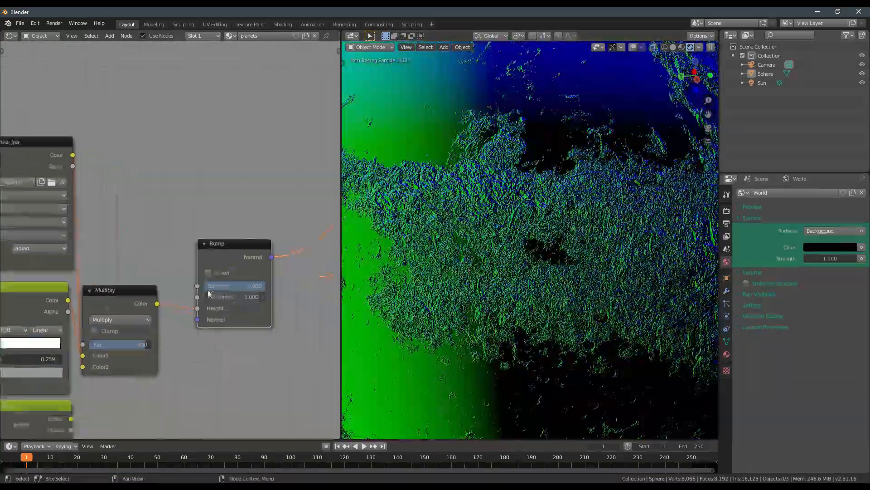
{"action": "left_click_drag", "start_coordinate": [247, 295], "coordinate": [276, 295]}
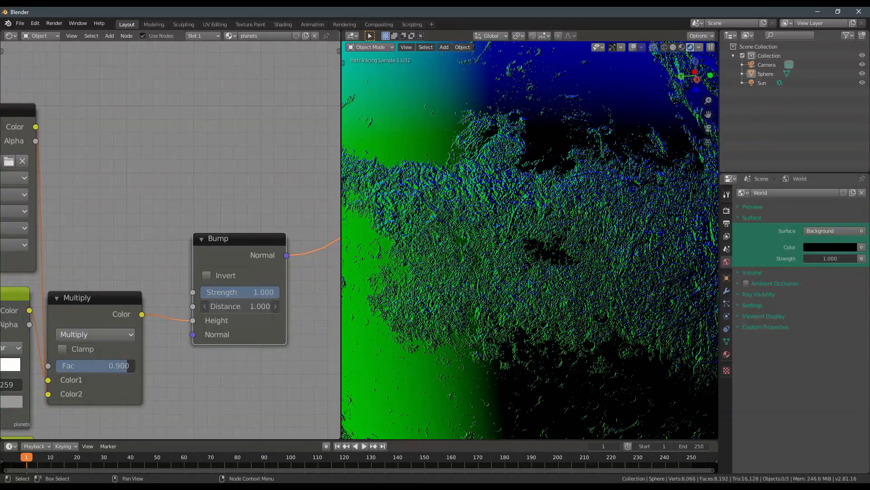
{"action": "left_click", "coordinate": [227, 305]}
{"action": "type", "text": ".01"}
{"action": "key", "text": "Return"}
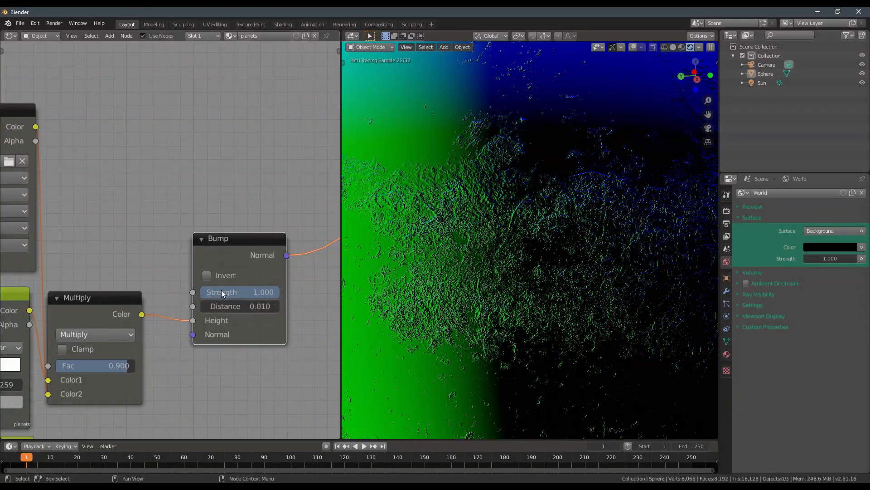
- Place the Bump node lower beside Multiply, check the crater relief, and set the Bump distance to 0.005
{"action": "left_click_drag", "start_coordinate": [237, 246], "coordinate": [223, 289]}
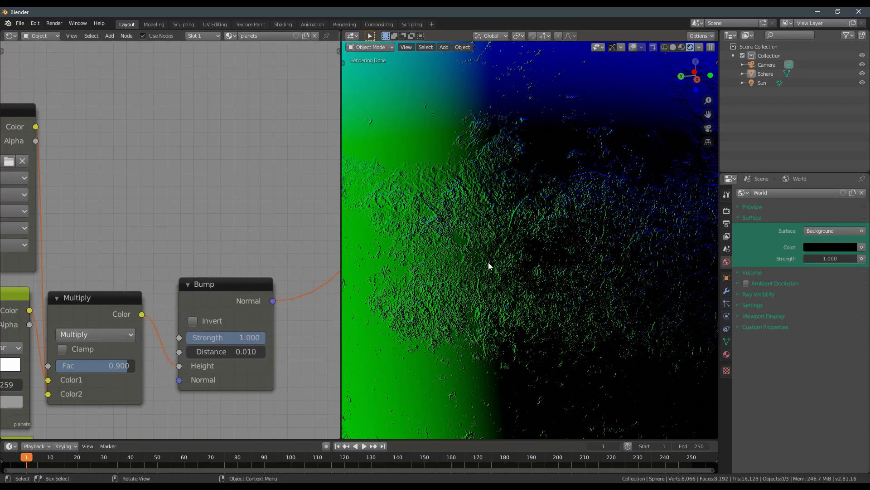
{"action": "middle_click_drag", "start_coordinate": [488, 262], "coordinate": [521, 262]}
{"action": "middle_click", "coordinate": [567, 217], "text": "alt"}
{"action": "scroll", "coordinate": [580, 256], "scroll_direction": "down", "scroll_amount": 3}
{"action": "scroll", "coordinate": [581, 256], "scroll_direction": "up", "scroll_amount": 6}
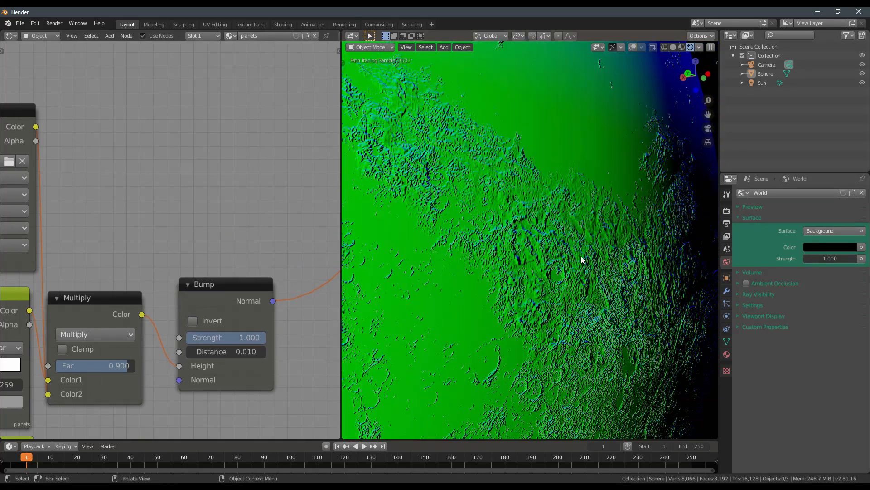
{"action": "scroll", "coordinate": [581, 256], "scroll_direction": "up", "scroll_amount": 5}
{"action": "middle_click_drag", "start_coordinate": [581, 255], "coordinate": [572, 256]}
{"action": "scroll", "coordinate": [572, 256], "scroll_direction": "down", "scroll_amount": 3}
{"action": "middle_click_drag", "start_coordinate": [207, 352], "coordinate": [264, 308]}
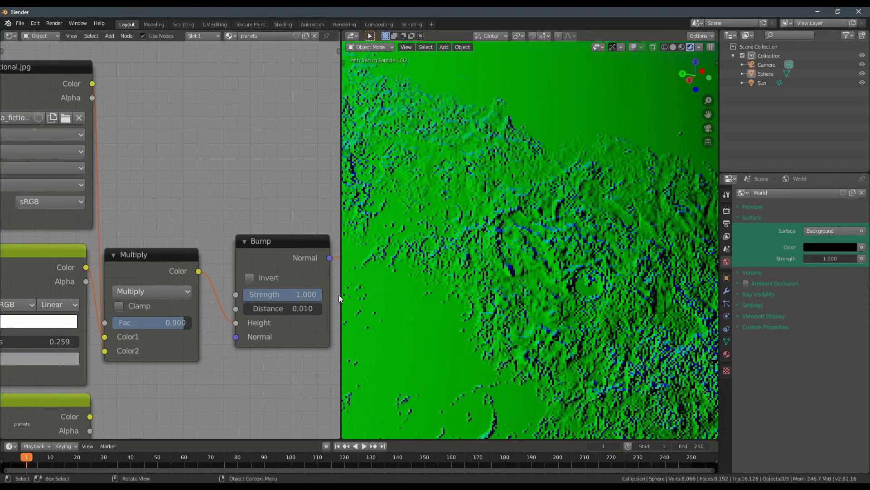
{"action": "left_click", "coordinate": [291, 307]}
{"action": "type", "text": ".005"}
{"action": "key", "text": "Return"}
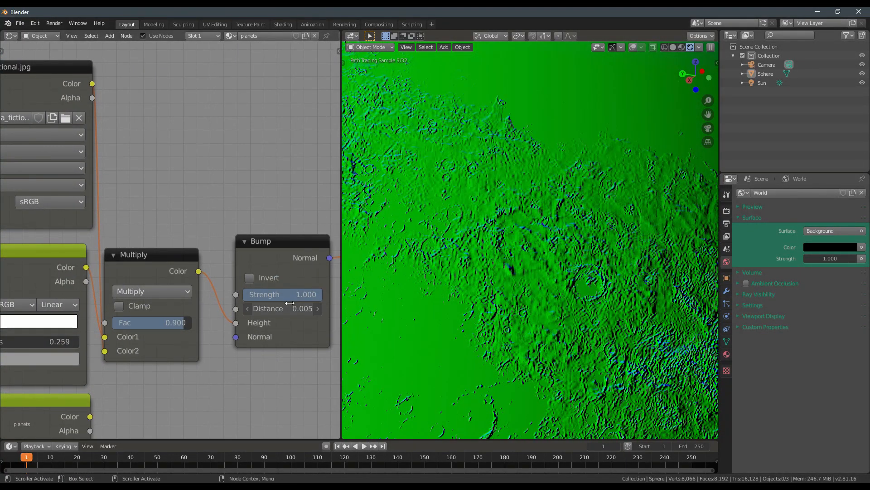
- Set the Bump node's strength to 0.5 and check the relief around the whole sphere
{"action": "scroll", "coordinate": [436, 264], "scroll_direction": "down", "scroll_amount": 3}
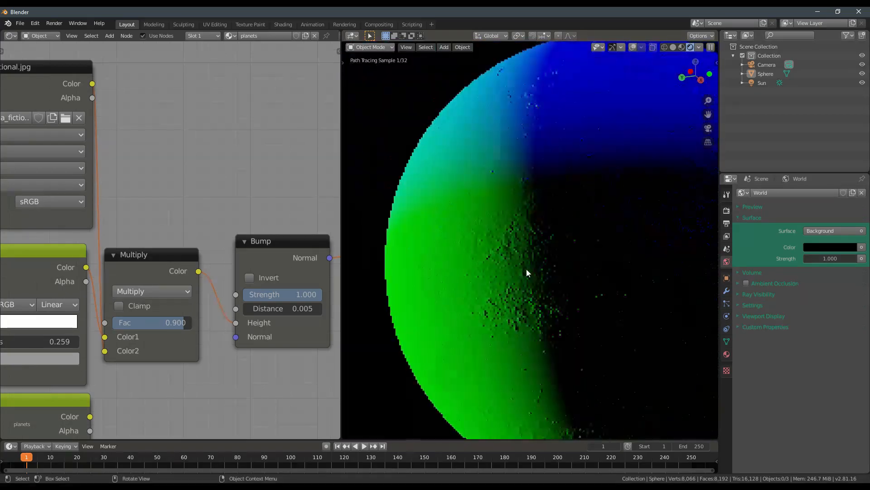
{"action": "scroll", "coordinate": [515, 279], "scroll_direction": "up", "scroll_amount": 2}
{"action": "middle_click_drag", "start_coordinate": [599, 251], "coordinate": [426, 310]}
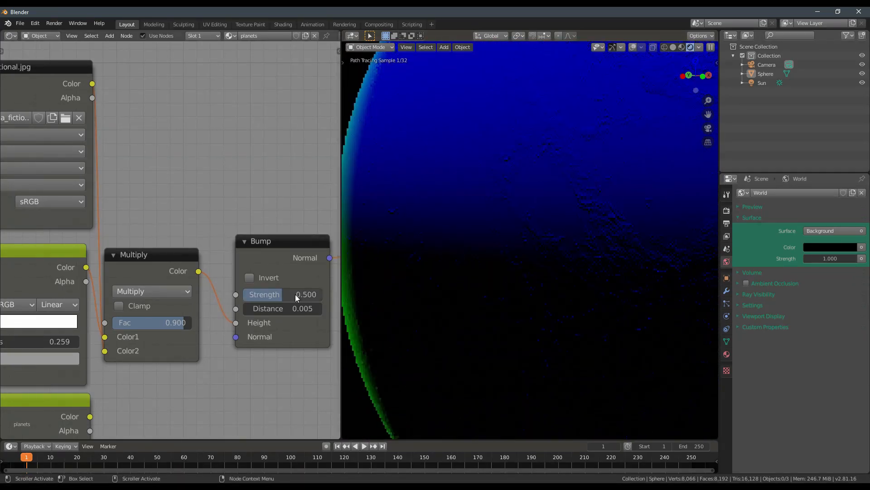
{"action": "middle_click_drag", "start_coordinate": [492, 236], "coordinate": [475, 244]}
{"action": "scroll", "coordinate": [534, 279], "scroll_direction": "down", "scroll_amount": 4}
{"action": "middle_click_drag", "start_coordinate": [546, 284], "coordinate": [618, 266]}
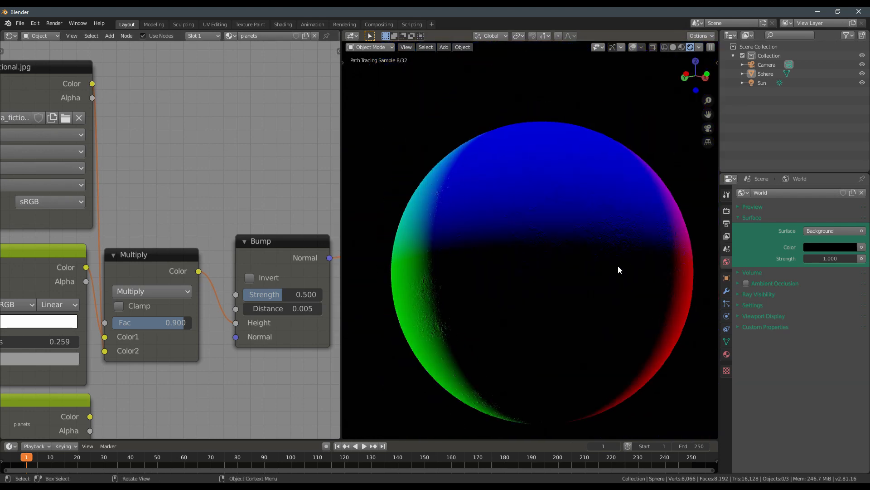
{"action": "middle_click_drag", "start_coordinate": [534, 250], "coordinate": [601, 255]}
- Tidy the Bump node's position and route the Planet Shader group back to the Material Output
{"action": "middle_click_drag", "start_coordinate": [273, 246], "coordinate": [265, 268]}
{"action": "scroll", "coordinate": [263, 269], "scroll_direction": "down", "scroll_amount": 3}
{"action": "left_click_drag", "start_coordinate": [261, 268], "coordinate": [259, 278]}
{"action": "middle_click_drag", "start_coordinate": [259, 278], "coordinate": [152, 297]}
{"action": "scroll", "coordinate": [152, 298], "scroll_direction": "down", "scroll_amount": 5}
{"action": "middle_click_drag", "start_coordinate": [219, 298], "coordinate": [164, 326]}
{"action": "middle_click_drag", "start_coordinate": [249, 122], "coordinate": [205, 174]}
{"action": "left_click", "coordinate": [226, 172], "text": "ctrl+shift"}
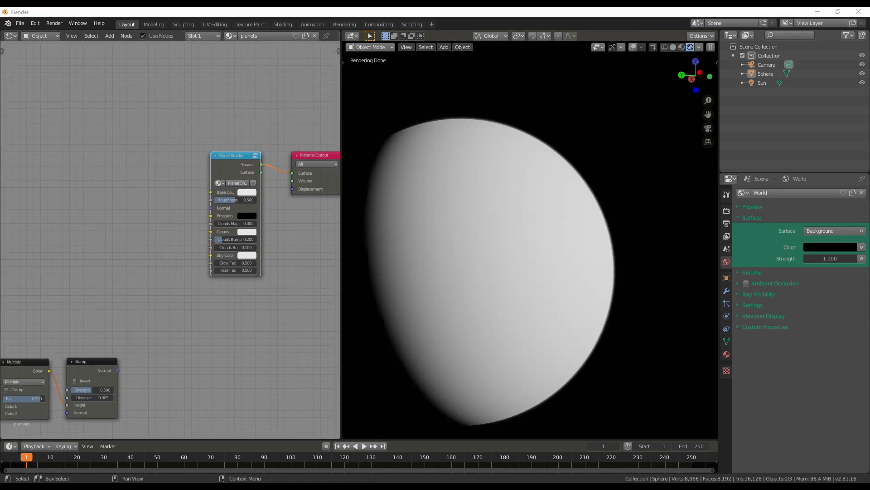
- Connect the Bump node's Normal output to the Planet Shader's Normal input and check the lit surface
{"action": "middle_click_drag", "start_coordinate": [120, 195], "coordinate": [154, 189]}
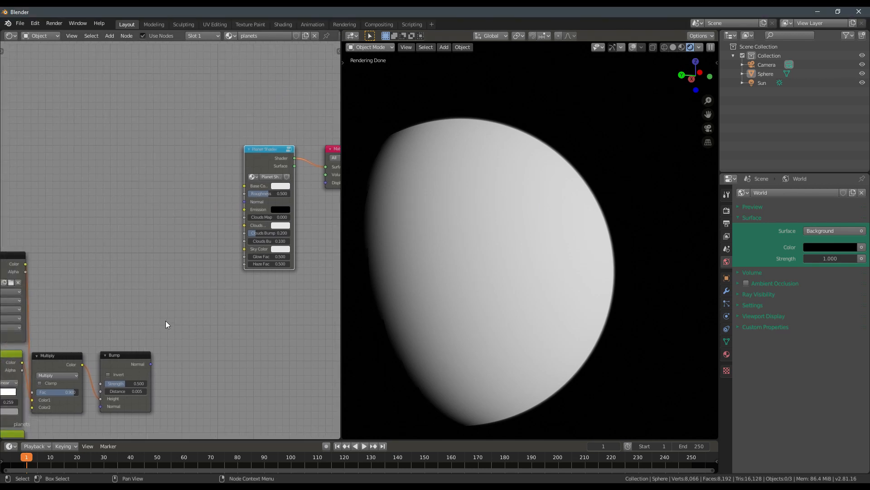
{"action": "left_click_drag", "start_coordinate": [151, 364], "coordinate": [244, 202]}
{"action": "middle_click_drag", "start_coordinate": [499, 256], "coordinate": [499, 251]}
{"action": "scroll", "coordinate": [499, 251], "scroll_direction": "up", "scroll_amount": 3}
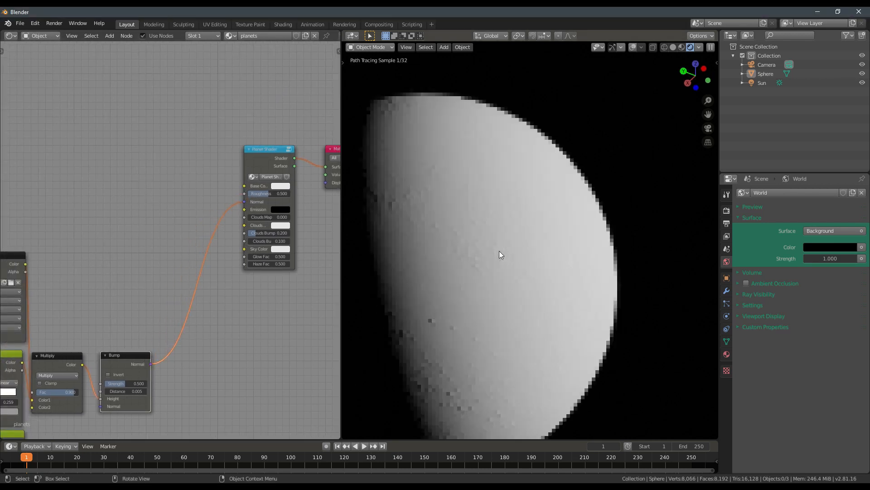
{"action": "scroll", "coordinate": [499, 251], "scroll_direction": "down", "scroll_amount": 3}
- Delete the unused image texture node above the Haumea texture
{"action": "middle_click_drag", "start_coordinate": [197, 325], "coordinate": [261, 280]}
{"action": "scroll", "coordinate": [260, 280], "scroll_direction": "down", "scroll_amount": 5}
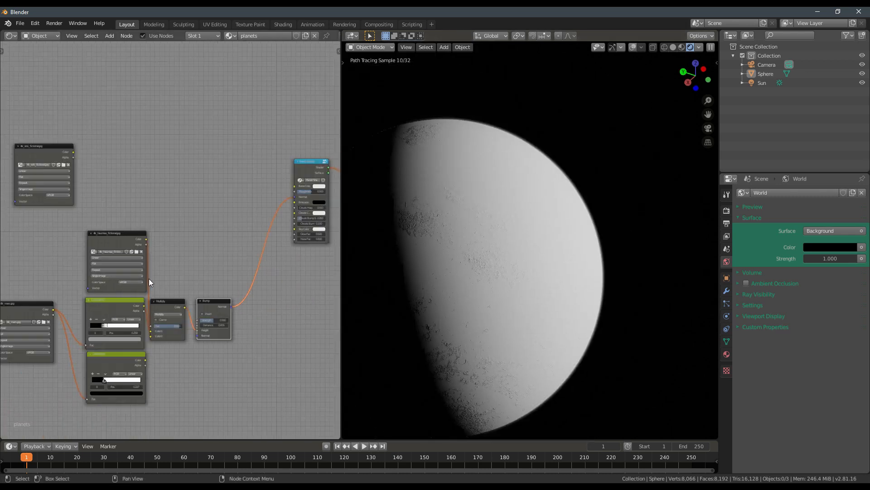
{"action": "middle_click_drag", "start_coordinate": [149, 278], "coordinate": [208, 275]}
{"action": "scroll", "coordinate": [208, 275], "scroll_direction": "down", "scroll_amount": 4}
{"action": "left_click_drag", "start_coordinate": [127, 186], "coordinate": [154, 179]}
{"action": "scroll", "coordinate": [161, 190], "scroll_direction": "up", "scroll_amount": 2}
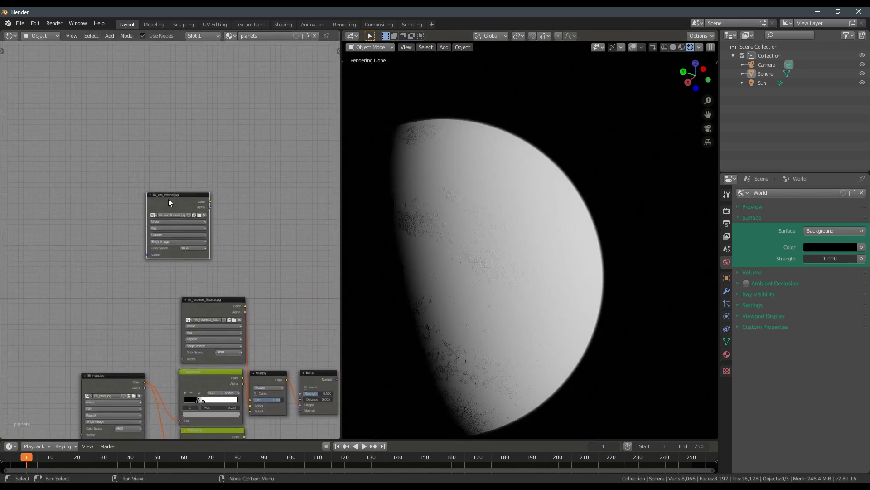
{"action": "key", "text": "x"}
- Move the Mars, Haumea, ColorRamp, Multiply and Bump nodes up as one block, and space Bump away from Multiply
{"action": "scroll", "coordinate": [135, 221], "scroll_direction": "down", "scroll_amount": 2}
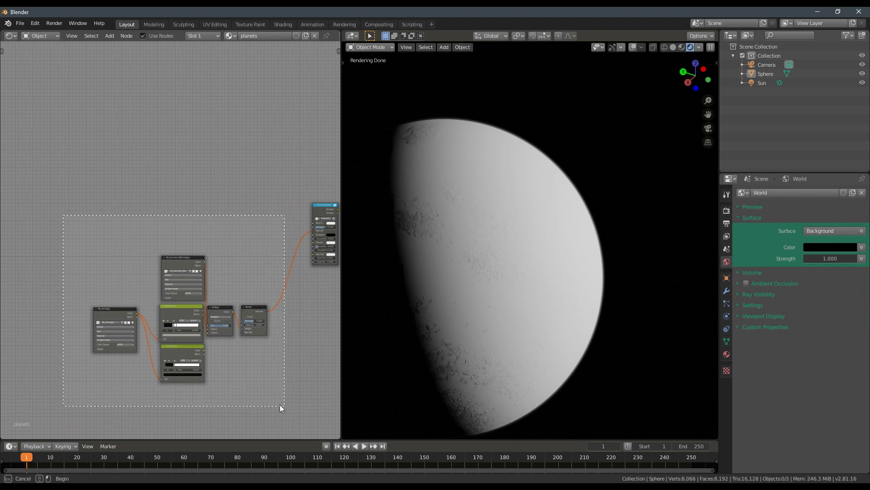
{"action": "left_click_drag", "start_coordinate": [279, 404], "coordinate": [278, 403]}
{"action": "middle_click_drag", "start_coordinate": [251, 336], "coordinate": [259, 371]}
{"action": "key", "text": "g"}
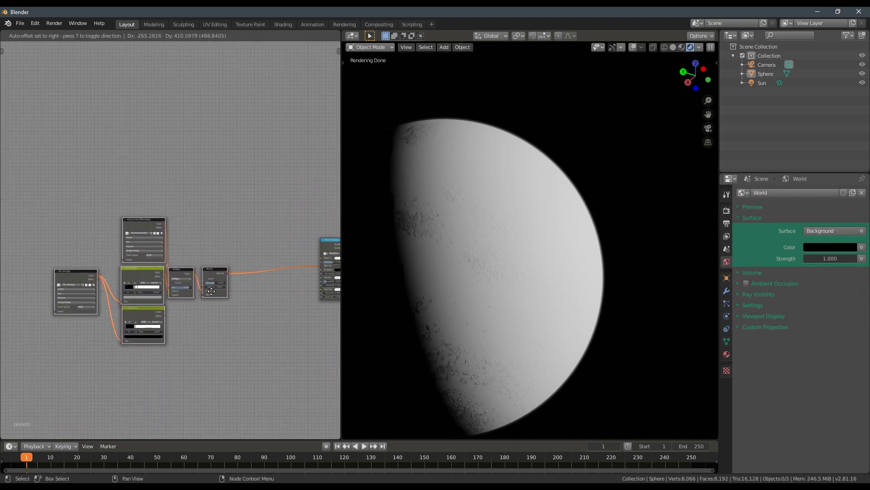
{"action": "scroll", "coordinate": [212, 291], "scroll_direction": "up", "scroll_amount": 3}
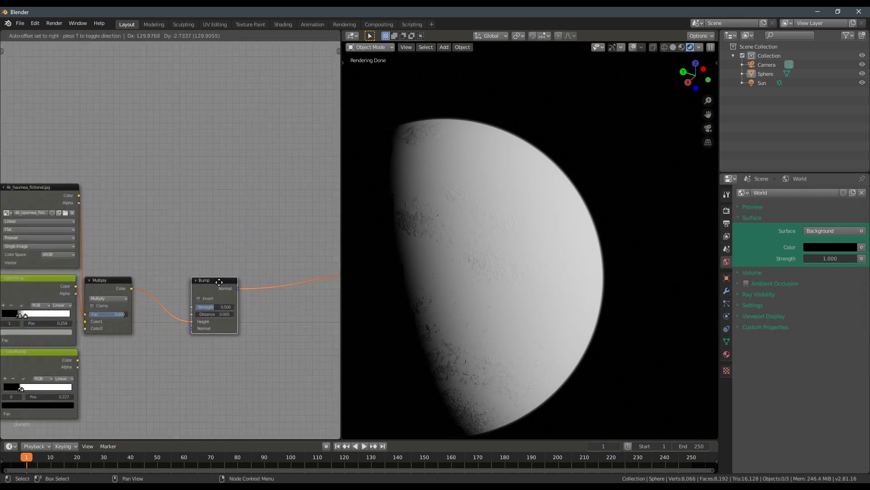
- Preview the Multiply mask on the sphere and position the Bump node slightly below and beside Multiply
{"action": "middle_click_drag", "start_coordinate": [165, 281], "coordinate": [174, 307]}
{"action": "scroll", "coordinate": [174, 307], "scroll_direction": "up", "scroll_amount": 2}
{"action": "left_click", "coordinate": [112, 302], "text": "ctrl+shift"}
{"action": "middle_click_drag", "start_coordinate": [260, 254], "coordinate": [192, 253]}
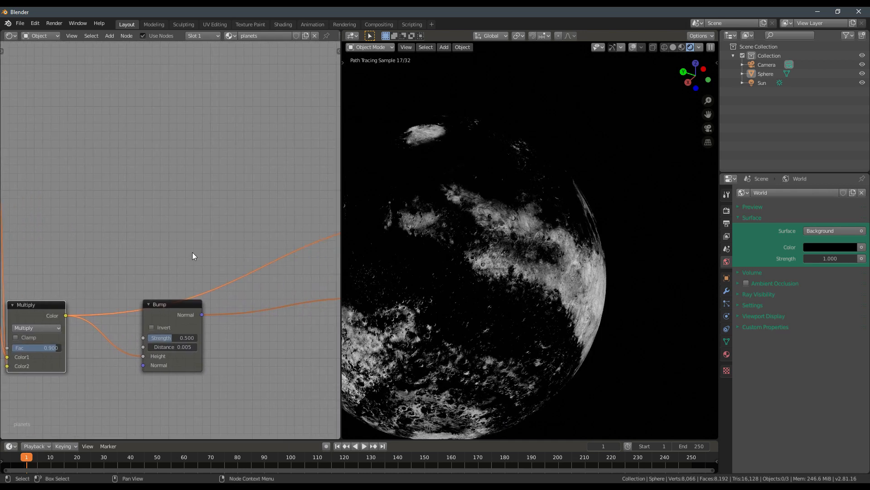
{"action": "scroll", "coordinate": [192, 254], "scroll_direction": "up", "scroll_amount": 1}
{"action": "left_click_drag", "start_coordinate": [192, 320], "coordinate": [162, 344]}
{"action": "middle_click_drag", "start_coordinate": [196, 255], "coordinate": [202, 251]}
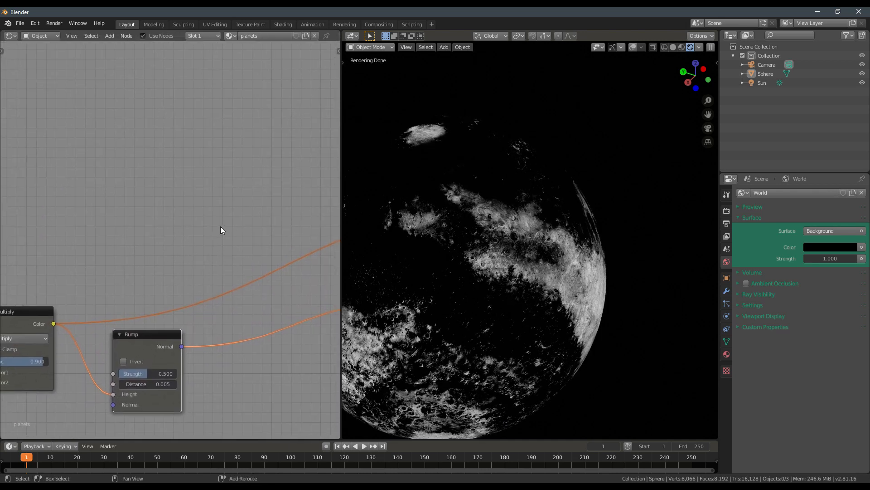
- Add a ColorRamp fed by the Multiply colour and place it above the Bump node
{"action": "key", "text": "shift+a"}
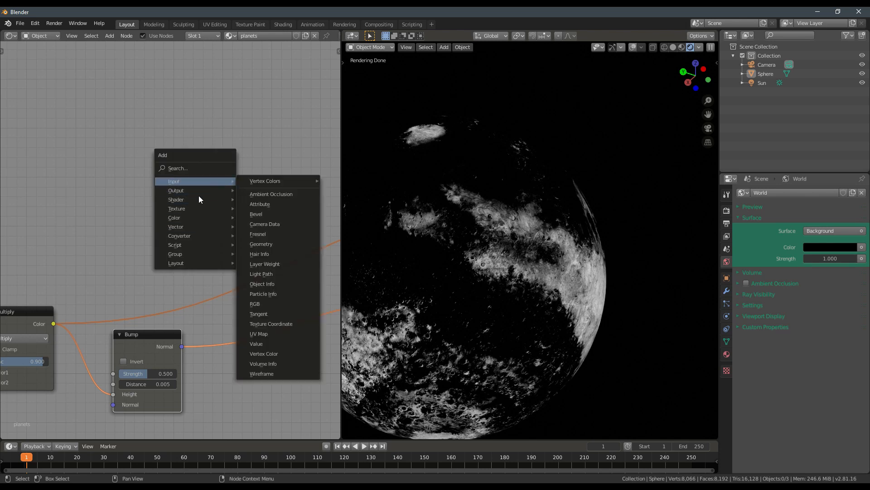
{"action": "mouse_move", "coordinate": [191, 236]}
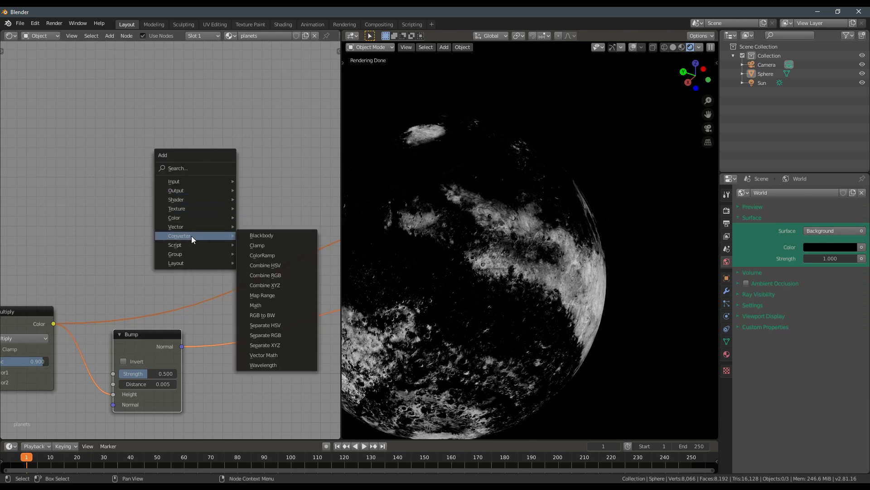
{"action": "left_click", "coordinate": [264, 259]}
{"action": "left_click", "coordinate": [129, 201]}
{"action": "left_click_drag", "start_coordinate": [181, 202], "coordinate": [168, 115]}
{"action": "middle_click_drag", "start_coordinate": [182, 164], "coordinate": [186, 214]}
- Bring in the 4k_makemake_fictional.jpg texture, place it above the Haumea texture, and preview it on the sphere
{"action": "scroll", "coordinate": [185, 214], "scroll_direction": "down", "scroll_amount": 4}
{"action": "left_click_drag", "start_coordinate": [128, 133], "coordinate": [128, 133]}
{"action": "middle_click_drag", "start_coordinate": [167, 145], "coordinate": [252, 199]}
{"action": "scroll", "coordinate": [251, 199], "scroll_direction": "down", "scroll_amount": 2}
{"action": "left_click_drag", "start_coordinate": [253, 201], "coordinate": [100, 185]}
{"action": "left_click", "coordinate": [121, 189], "text": "ctrl+shift"}
{"action": "middle_click_drag", "start_coordinate": [520, 271], "coordinate": [526, 282]}
{"action": "middle_click_drag", "start_coordinate": [111, 213], "coordinate": [119, 219]}
{"action": "left_click_drag", "start_coordinate": [108, 188], "coordinate": [103, 178]}
- Connect the Makemake texture's colour to the new ColorRamp's Fac, preview the ramp, and move it beside the texture
{"action": "left_click", "coordinate": [286, 262]}
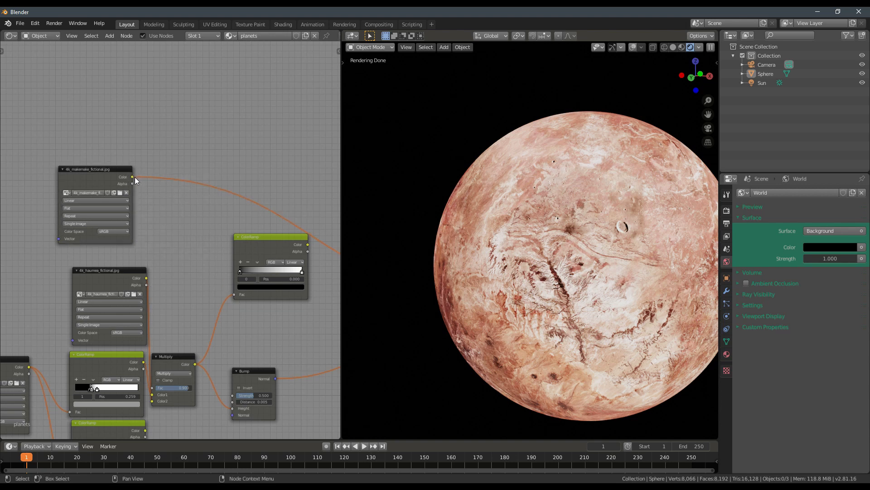
{"action": "left_click_drag", "start_coordinate": [217, 296], "coordinate": [218, 294]}
{"action": "left_click_drag", "start_coordinate": [263, 242], "coordinate": [238, 221]}
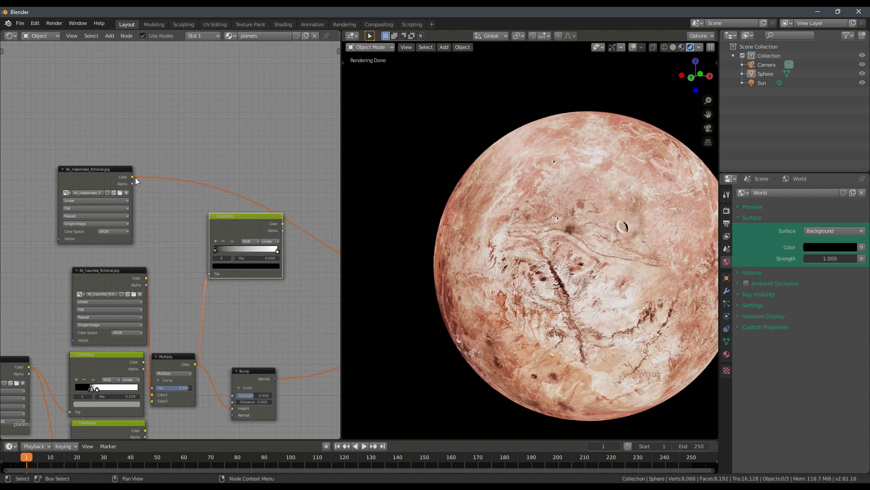
{"action": "left_click_drag", "start_coordinate": [132, 177], "coordinate": [209, 273]}
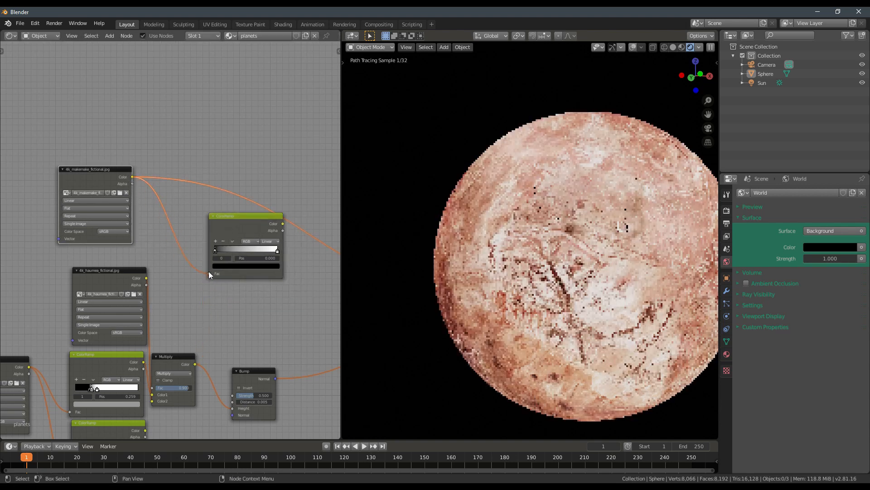
{"action": "left_click", "coordinate": [237, 221], "text": "ctrl+shift"}
{"action": "left_click_drag", "start_coordinate": [237, 221], "coordinate": [198, 187]}
- Set the Makemake ColorRamp to B-Spline interpolation, with the white stop at 0.500 and the black stop just below it
{"action": "scroll", "coordinate": [172, 237], "scroll_direction": "up", "scroll_amount": 5}
{"action": "middle_click_drag", "start_coordinate": [211, 236], "coordinate": [178, 270]}
{"action": "scroll", "coordinate": [179, 271], "scroll_direction": "up", "scroll_amount": 5}
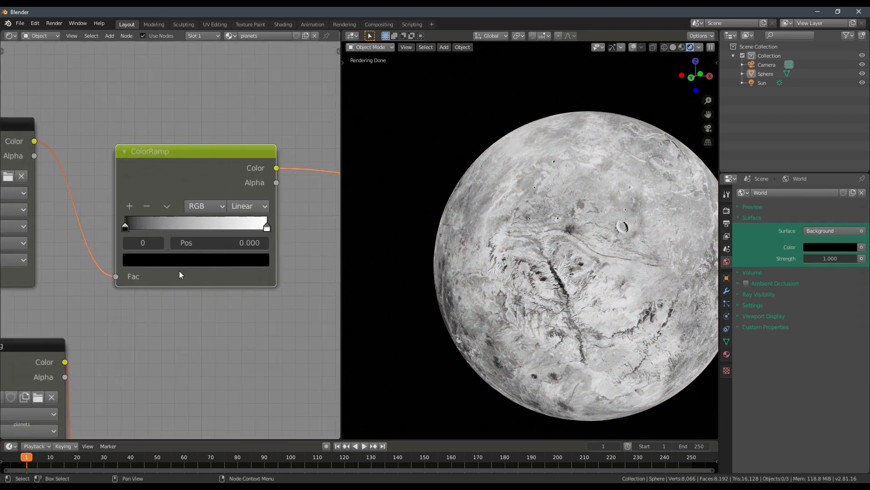
{"action": "left_click", "coordinate": [254, 209]}
{"action": "left_click", "coordinate": [254, 262]}
{"action": "left_click_drag", "start_coordinate": [125, 227], "coordinate": [192, 223]}
{"action": "left_click_drag", "start_coordinate": [267, 226], "coordinate": [196, 227]}
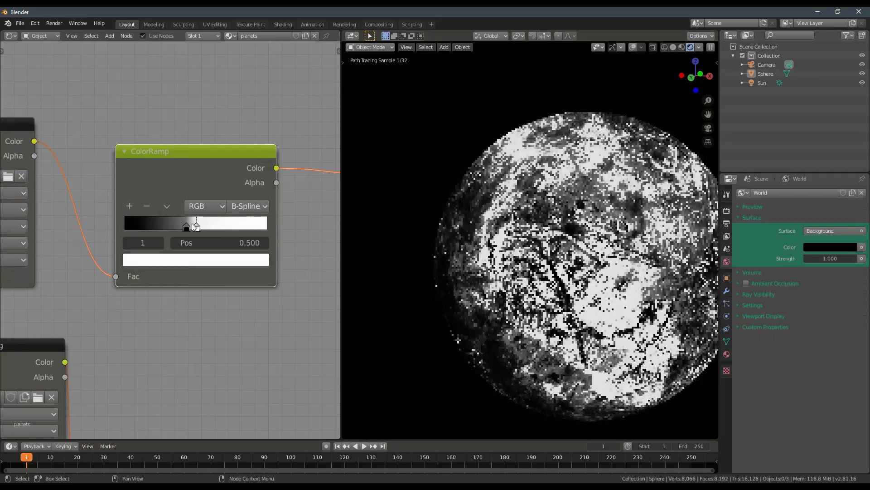
- Recolour the black stop of the Makemake ColorRamp to a muted brown with a value of 0.371
{"action": "middle_click_drag", "start_coordinate": [489, 272], "coordinate": [548, 274]}
{"action": "scroll", "coordinate": [541, 240], "scroll_direction": "up", "scroll_amount": 4}
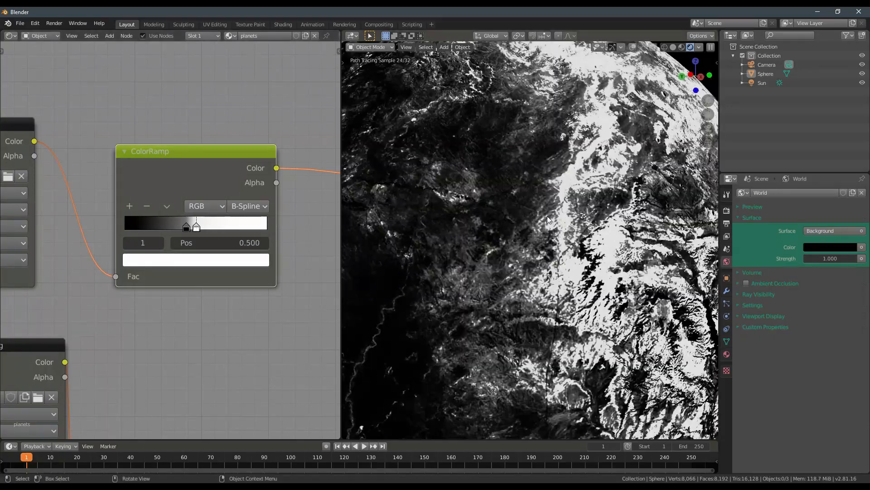
{"action": "scroll", "coordinate": [481, 229], "scroll_direction": "down", "scroll_amount": 6}
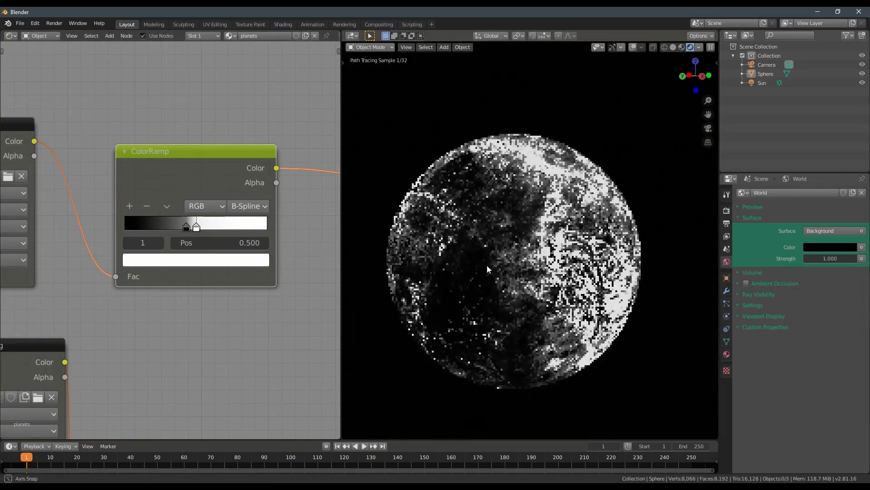
{"action": "left_click", "coordinate": [186, 227]}
{"action": "left_click", "coordinate": [187, 261]}
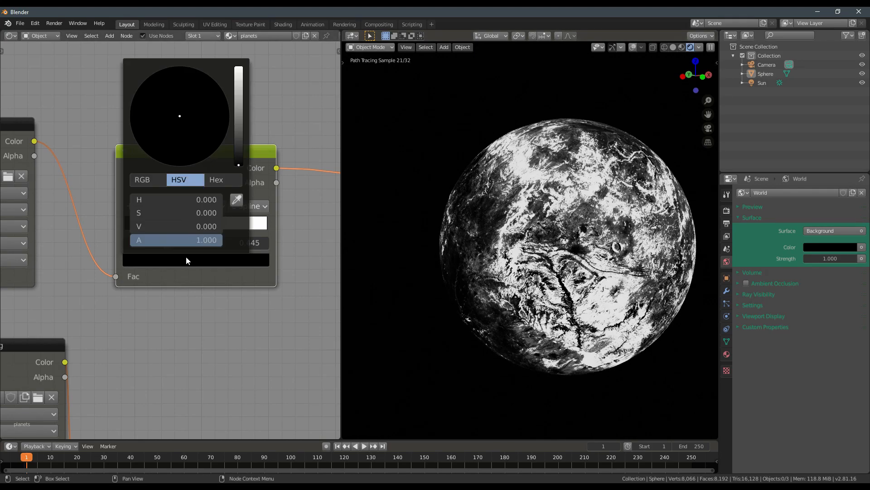
{"action": "left_click_drag", "start_coordinate": [239, 158], "coordinate": [239, 129]}
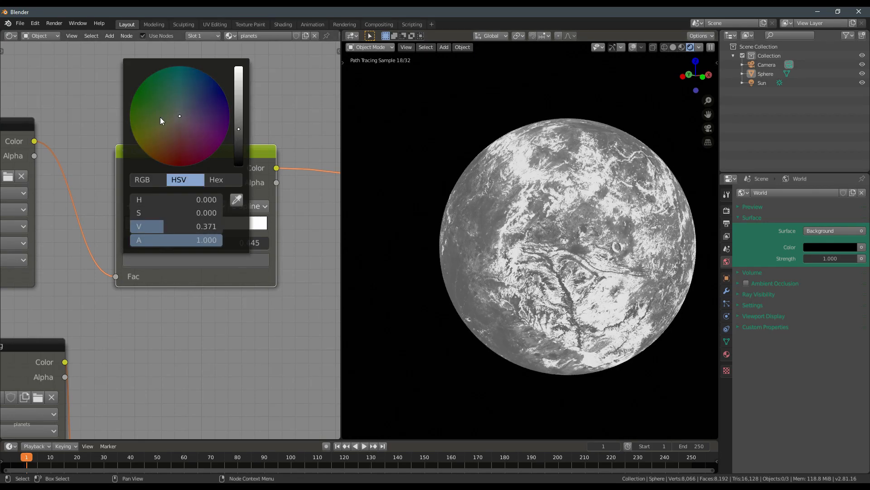
{"action": "mouse_move", "coordinate": [163, 118]}
{"action": "left_mouse_down"}
{"action": "mouse_move", "coordinate": [169, 135]}
{"action": "mouse_move", "coordinate": [175, 129]}
{"action": "mouse_move", "coordinate": [169, 112]}
{"action": "mouse_move", "coordinate": [157, 125]}
{"action": "left_mouse_up"}
- Recolour the white stop of the Makemake ColorRamp to a muted green with H 0.231, S 0.308 and V 0.434
{"action": "left_click", "coordinate": [199, 225]}
{"action": "left_click", "coordinate": [198, 263]}
{"action": "left_click_drag", "start_coordinate": [239, 68], "coordinate": [239, 106]}
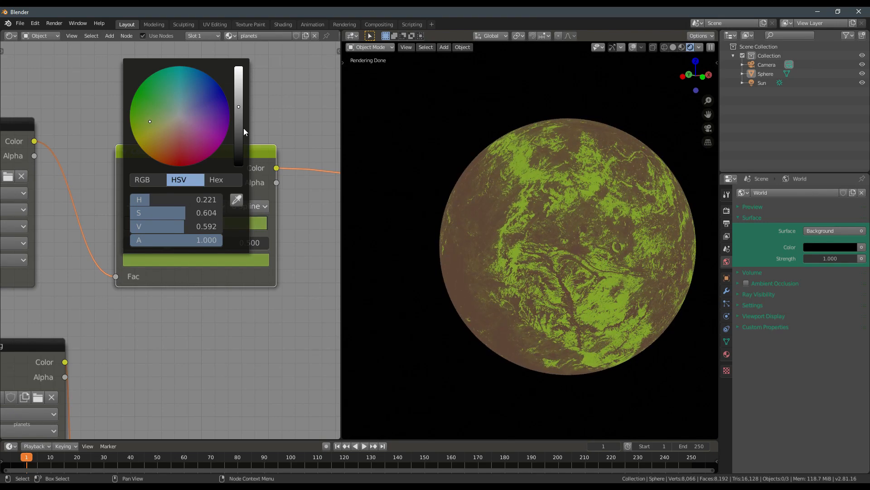
{"action": "left_click_drag", "start_coordinate": [243, 128], "coordinate": [242, 122]}
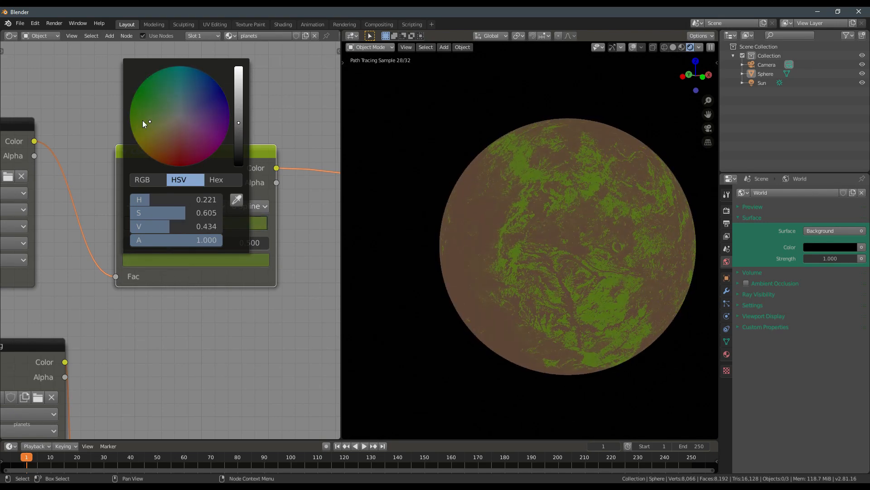
{"action": "left_click_drag", "start_coordinate": [164, 114], "coordinate": [165, 118]}
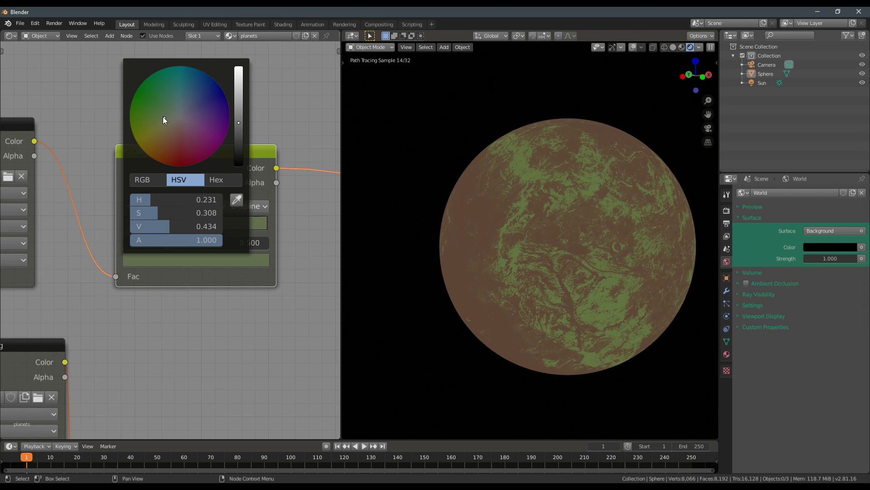
- Add a dark reddish-brown stop at 0.163 and a beige stop at 0.895 (H 0.134, S 0.230, V 0.588) to the Makemake ColorRamp
{"action": "left_click", "coordinate": [215, 259]}
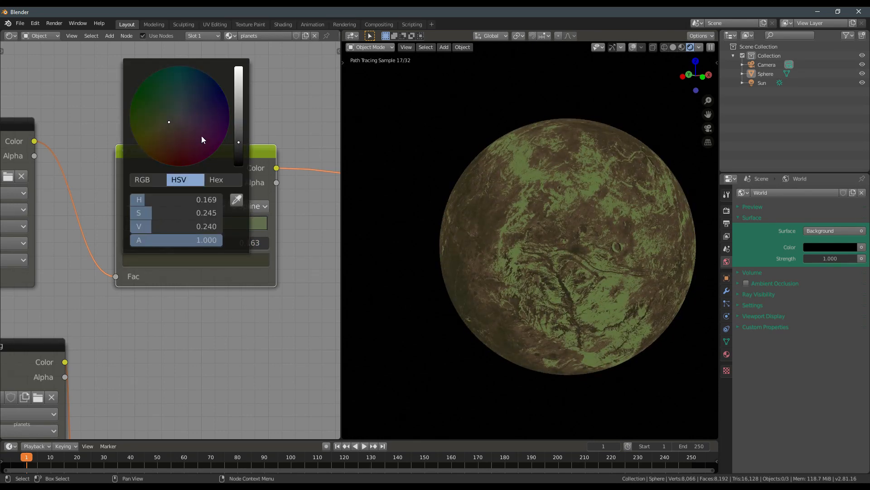
{"action": "left_click_drag", "start_coordinate": [171, 133], "coordinate": [174, 136]}
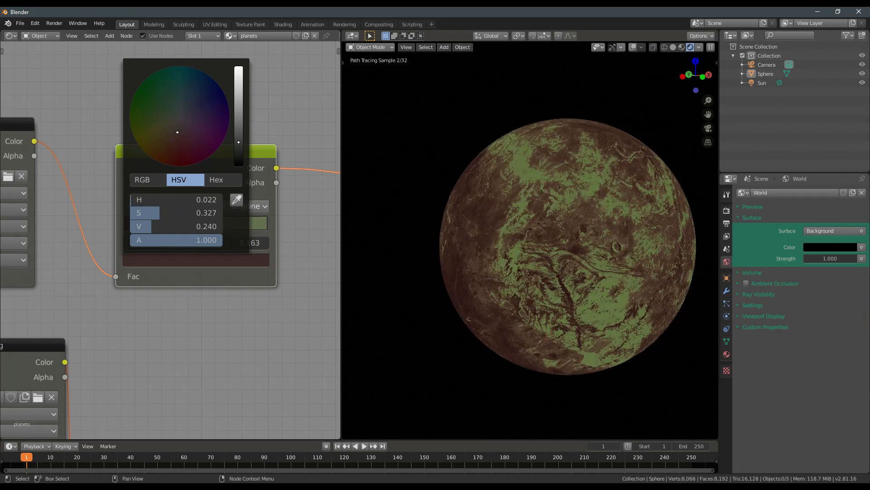
{"action": "left_click_drag", "start_coordinate": [172, 224], "coordinate": [252, 224]}
{"action": "left_click", "coordinate": [235, 256]}
{"action": "left_click_drag", "start_coordinate": [173, 116], "coordinate": [171, 123]}
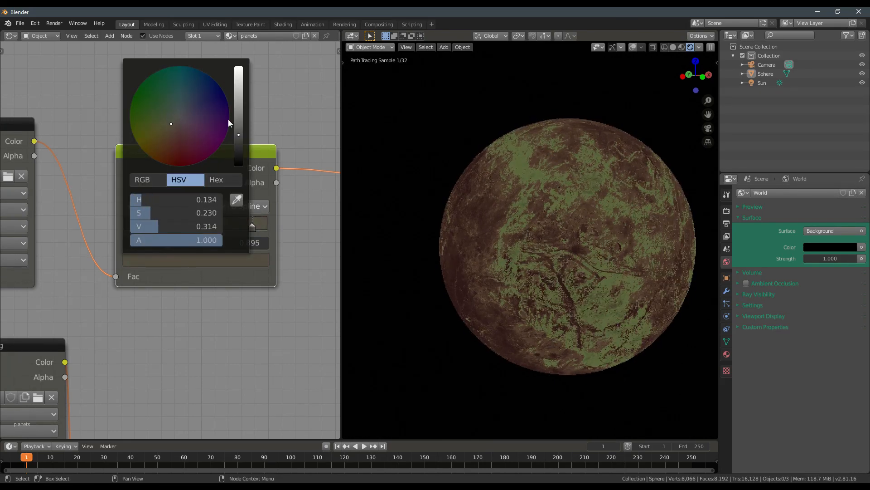
{"action": "left_click_drag", "start_coordinate": [238, 121], "coordinate": [238, 107]}
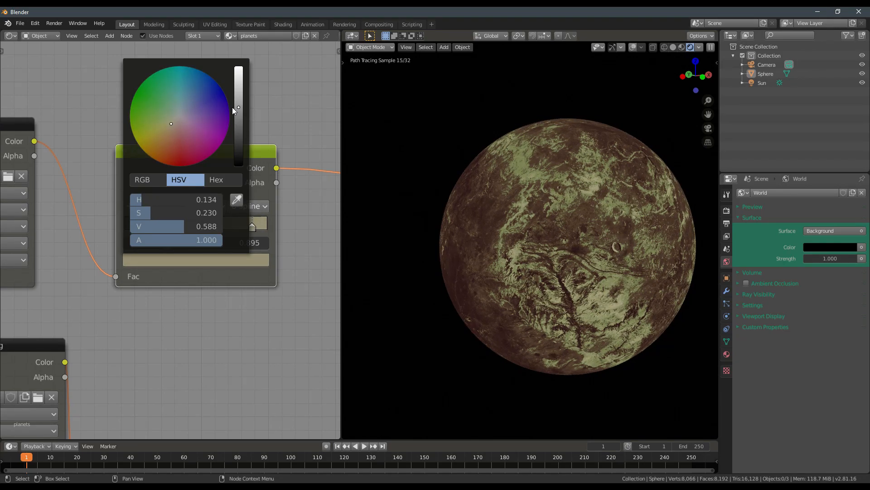
- Preview the Multiply node's colour output on the sphere
{"action": "middle_click_drag", "start_coordinate": [561, 228], "coordinate": [601, 257]}
{"action": "scroll", "coordinate": [557, 257], "scroll_direction": "down", "scroll_amount": 3}
{"action": "scroll", "coordinate": [215, 242], "scroll_direction": "down", "scroll_amount": 1}
{"action": "middle_click_drag", "start_coordinate": [214, 242], "coordinate": [138, 238]}
{"action": "scroll", "coordinate": [142, 192], "scroll_direction": "down", "scroll_amount": 3}
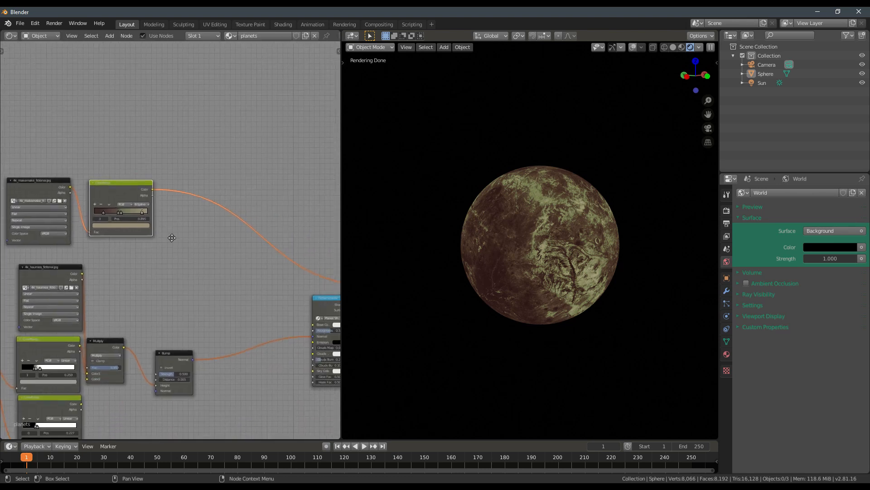
{"action": "left_click", "coordinate": [53, 286], "text": "ctrl+shift"}
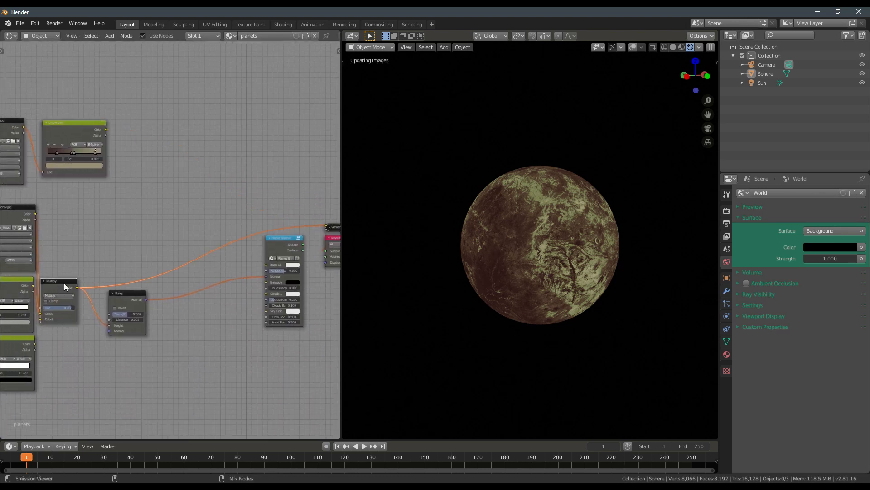
{"action": "middle_click_drag", "start_coordinate": [83, 270], "coordinate": [175, 275]}
{"action": "scroll", "coordinate": [175, 276], "scroll_direction": "up", "scroll_amount": 1}
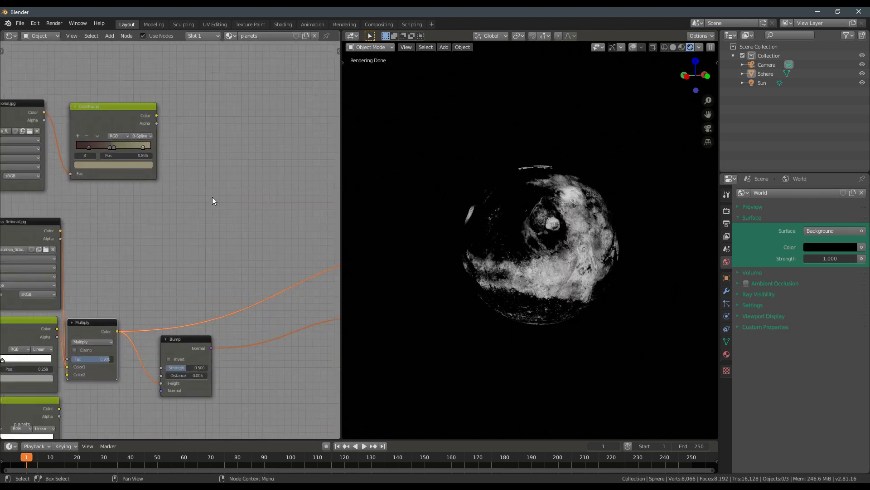
- Examine the Quick Favorites options available for the node Search command
{"action": "key", "text": "q"}
{"action": "left_click", "coordinate": [219, 193]}
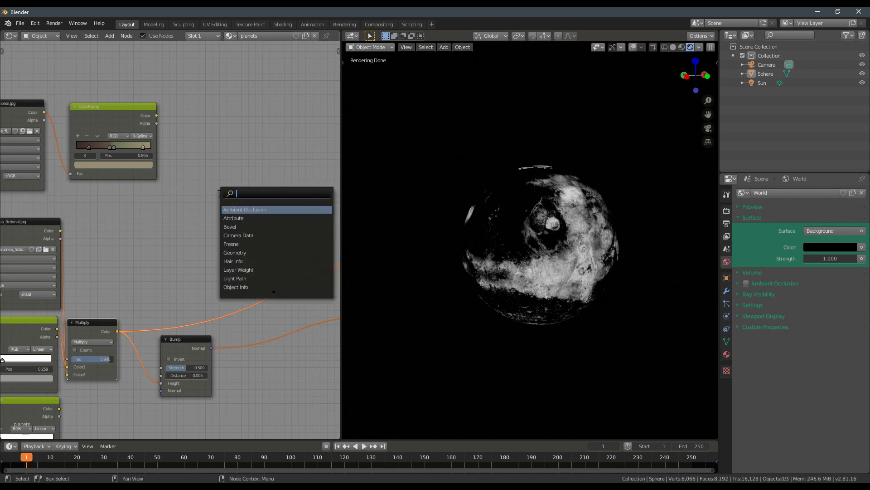
{"action": "key", "text": "Escape"}
{"action": "key", "text": "shift+a"}
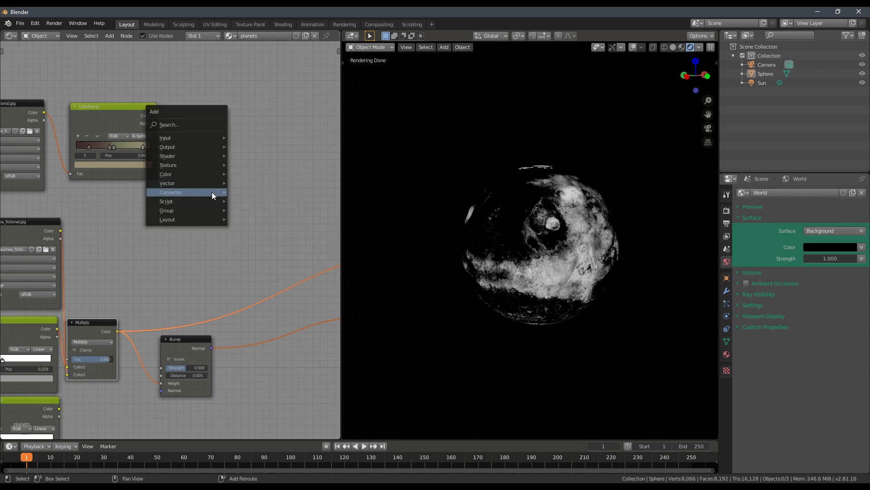
{"action": "right_click", "coordinate": [192, 124]}
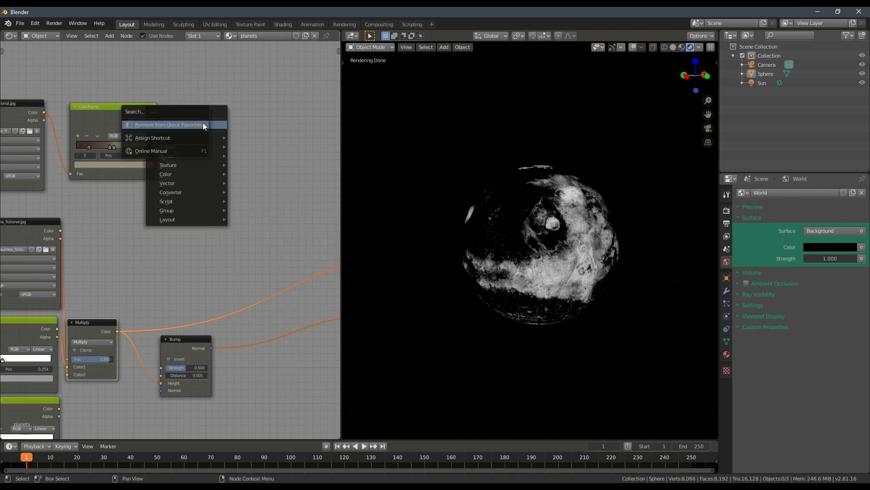
{"action": "key", "text": "Escape"}
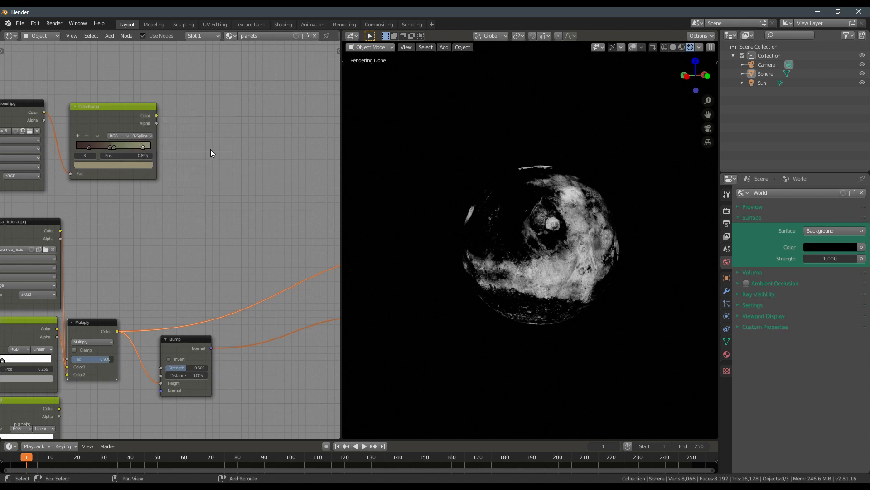
{"action": "key", "text": "shift+a"}
{"action": "mouse_move", "coordinate": [190, 102]}
{"action": "right_click", "coordinate": [180, 81]}
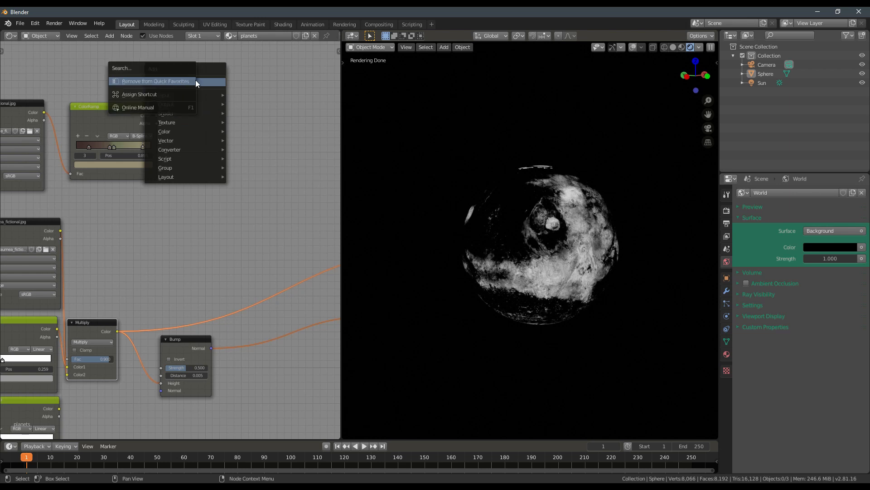
{"action": "key", "text": "Escape"}
{"action": "key", "text": "Escape"}
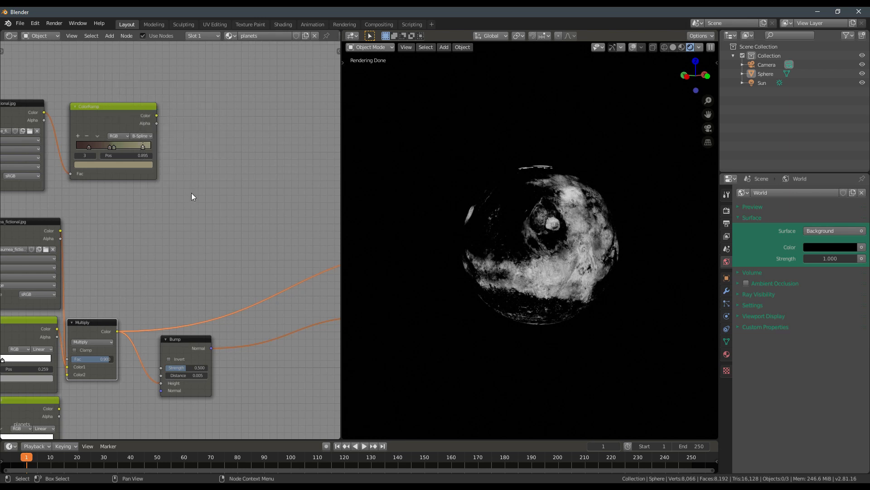
{"action": "key", "text": "shift+a"}
{"action": "left_click", "coordinate": [109, 36]}
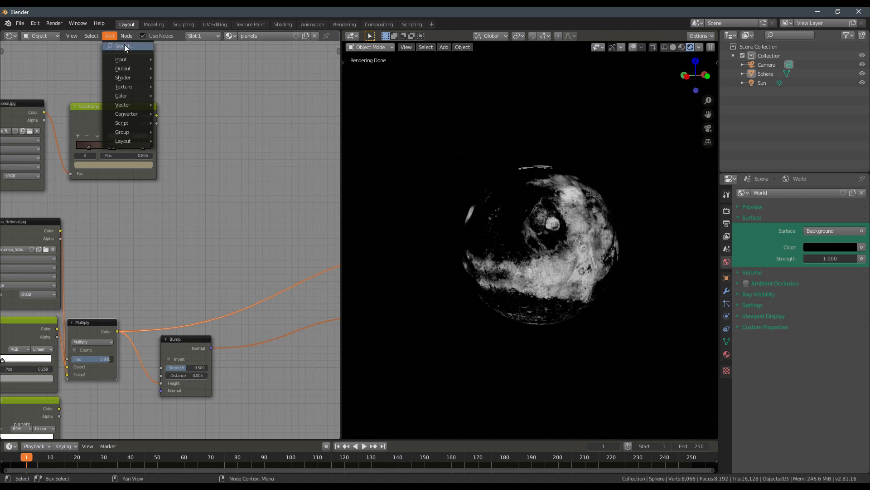
{"action": "right_click", "coordinate": [126, 45]}
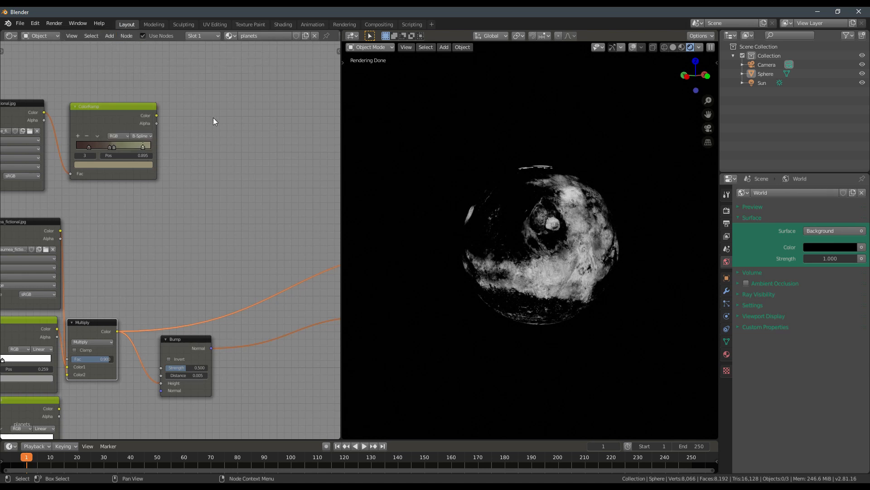
- Search for and add a Mix node beside the Makemake ColorRamp, and connect the ramp's colour to Color1
{"action": "key", "text": "q"}
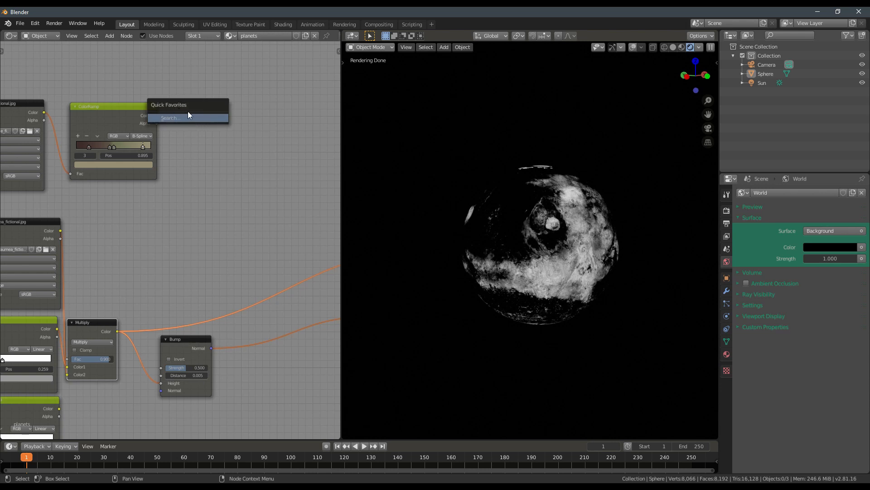
{"action": "key", "text": "q"}
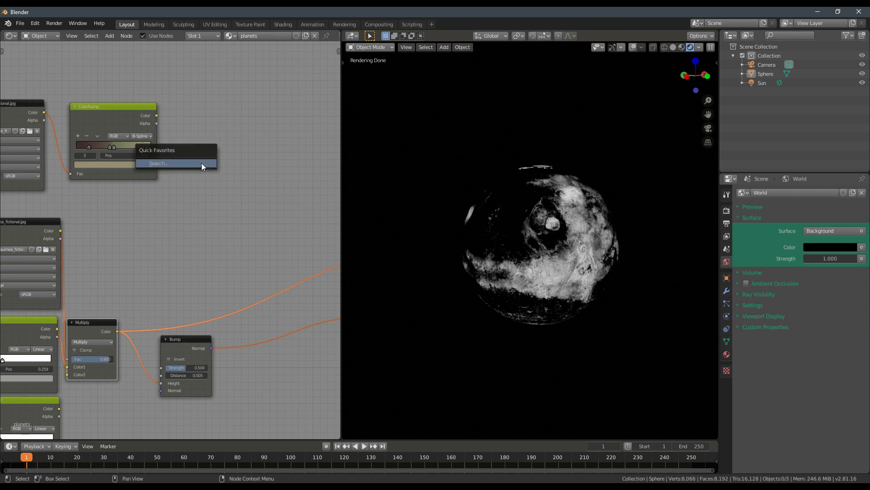
{"action": "left_click", "coordinate": [201, 165]}
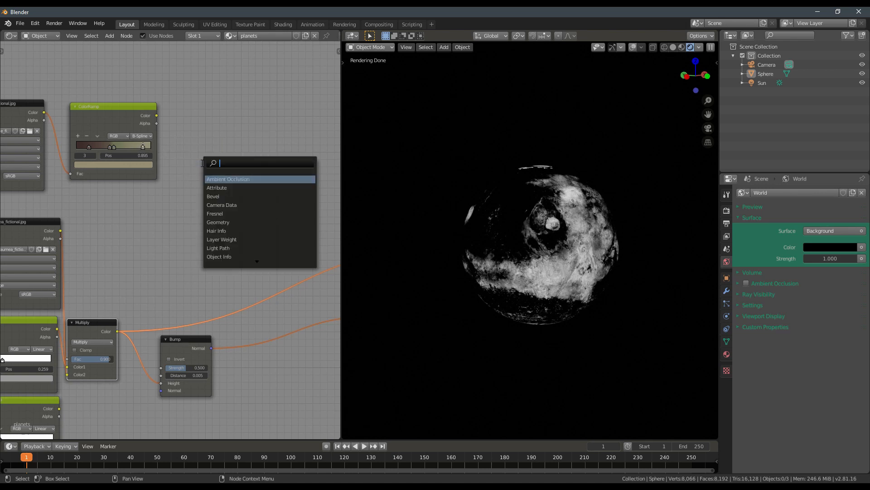
{"action": "type", "text": "mio"}
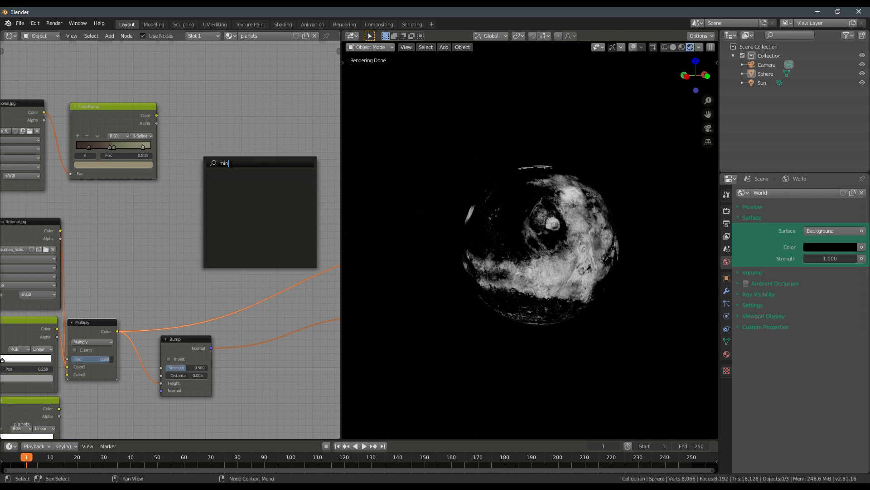
{"action": "key", "text": "BackSpace"}
{"action": "type", "text": "x"}
{"action": "key", "text": "Down"}
{"action": "key", "text": "Return"}
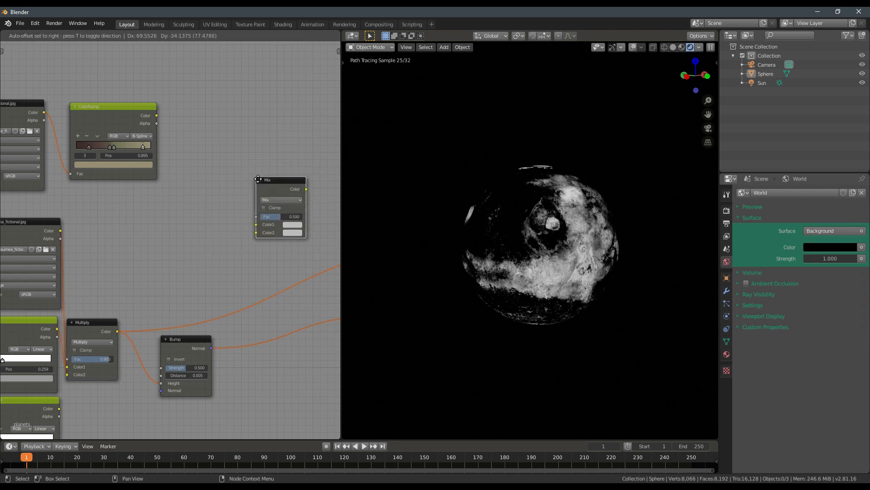
{"action": "left_click", "coordinate": [201, 123]}
{"action": "left_click_drag", "start_coordinate": [157, 116], "coordinate": [192, 167]}
- Try adding a ColorRamp below the Mix node, and undo it together with the Mix node and its link
{"action": "key", "text": "q"}
{"action": "left_click", "coordinate": [200, 189]}
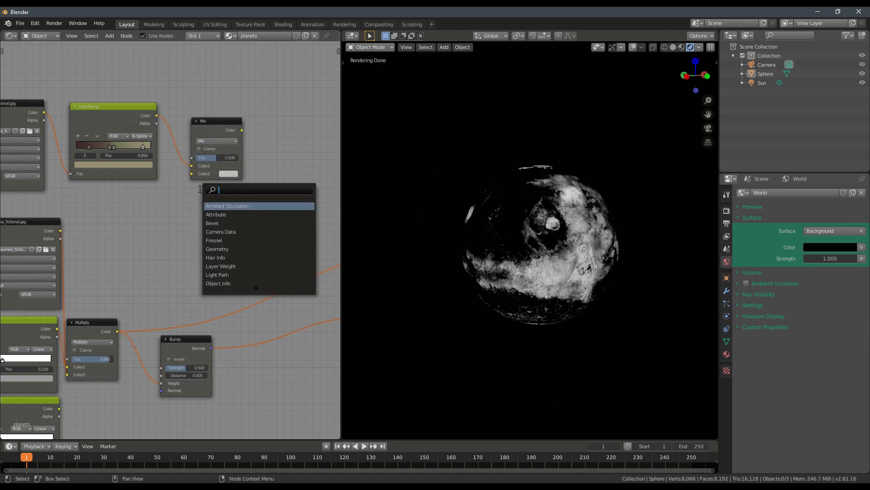
{"action": "type", "text": "color"}
{"action": "key", "text": "Down"}
{"action": "key", "text": "Return"}
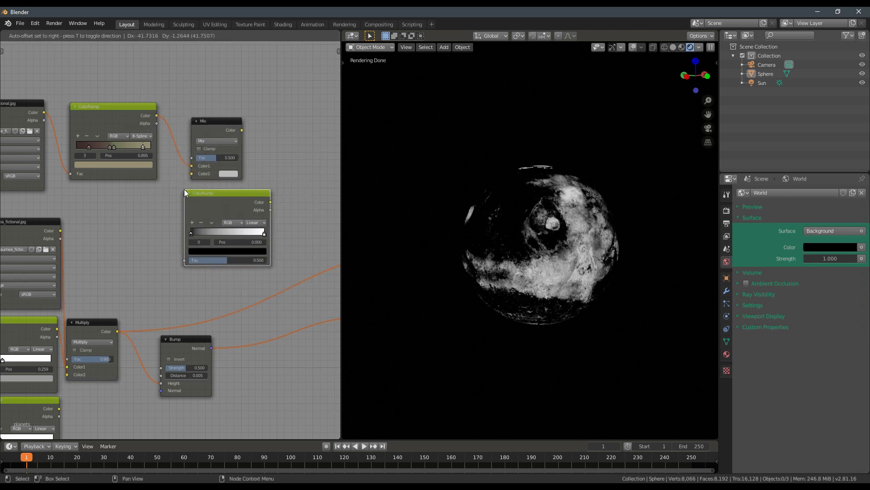
{"action": "left_click", "coordinate": [185, 189]}
{"action": "key", "text": "ctrl+z"}
{"action": "key", "text": "ctrl+z"}
{"action": "key", "text": "ctrl+z"}
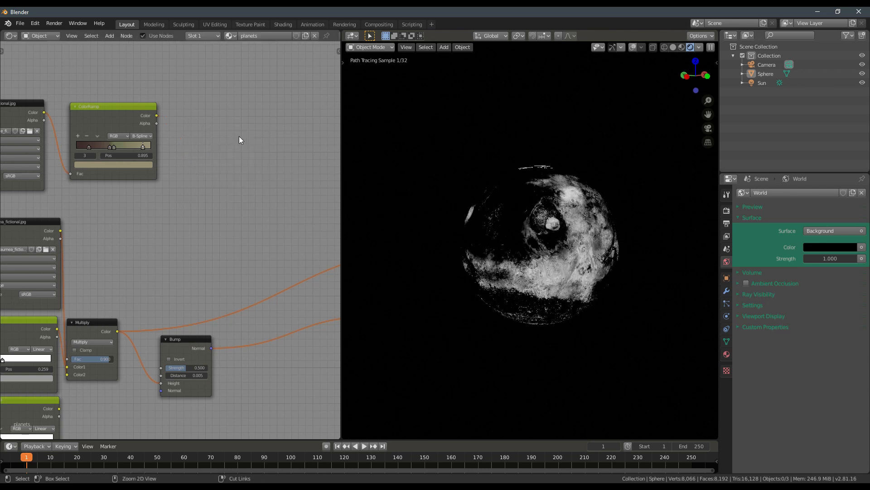
- Add a Mix colour node beside the Makemake ColorRamp and connect the ramp's colour to its Color2 input
{"action": "left_click", "coordinate": [109, 36]}
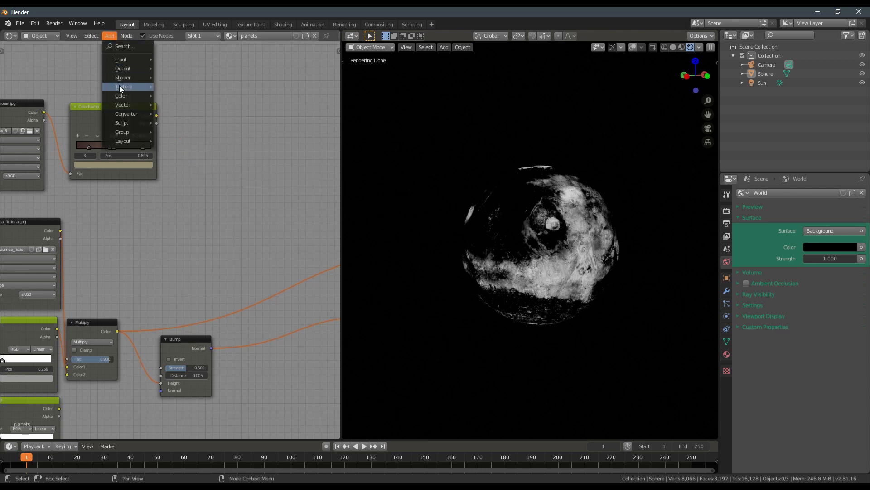
{"action": "mouse_move", "coordinate": [122, 96]}
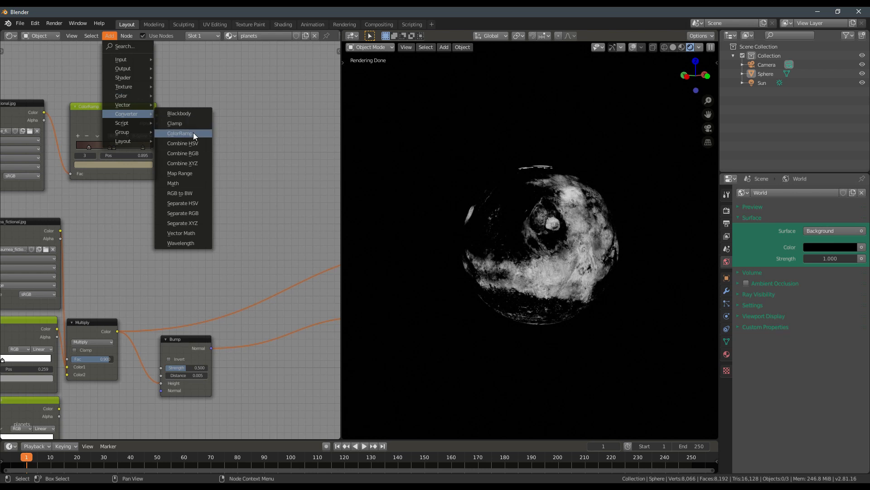
{"action": "left_click", "coordinate": [187, 144]}
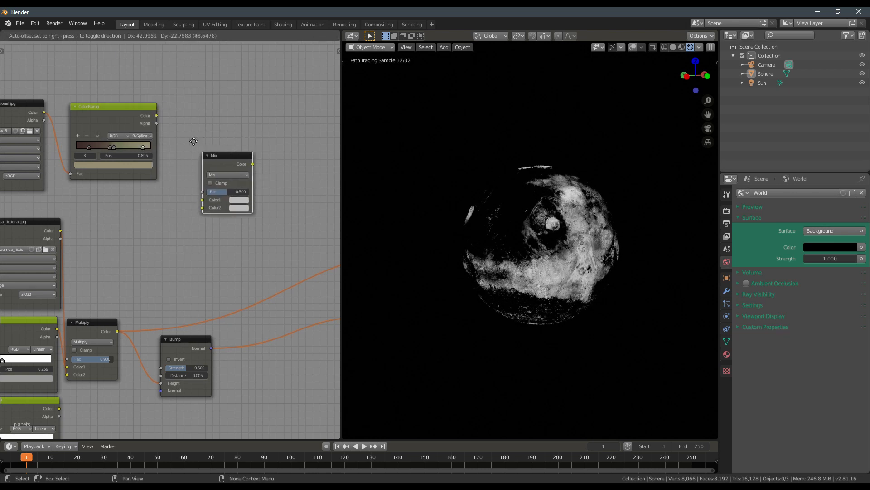
{"action": "left_click", "coordinate": [212, 121]}
{"action": "left_click_drag", "start_coordinate": [156, 115], "coordinate": [210, 176]}
{"action": "left_click_drag", "start_coordinate": [224, 129], "coordinate": [217, 125]}
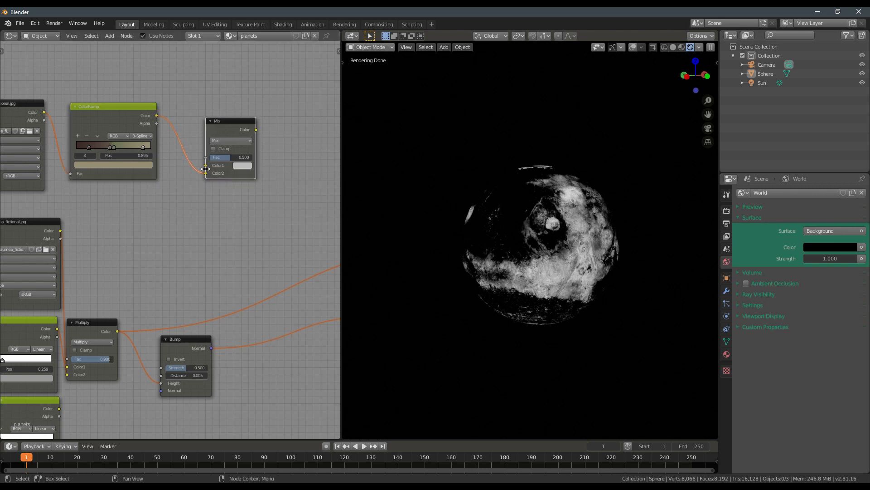
{"action": "middle_click_drag", "start_coordinate": [186, 175], "coordinate": [192, 184]}
{"action": "middle_click_drag", "start_coordinate": [162, 240], "coordinate": [192, 203]}
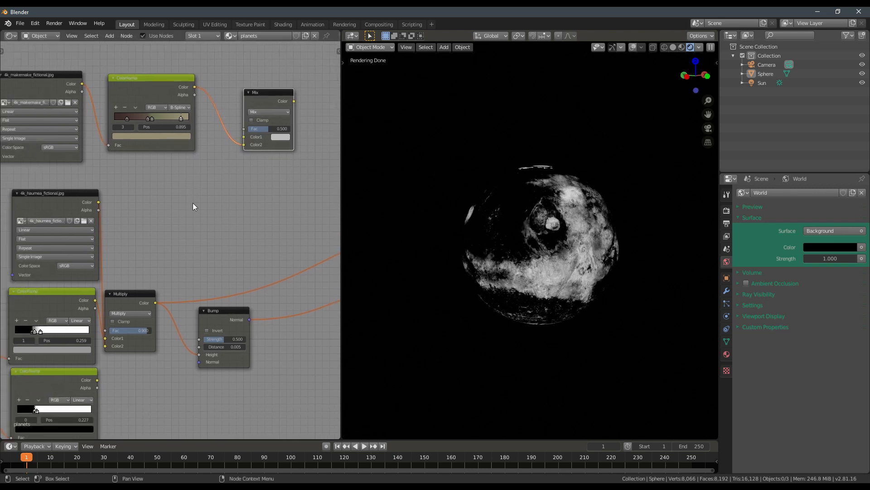
- Preview the lower Mars ColorRamp on the sphere and examine its black-and-white mask from several sides
{"action": "left_click", "coordinate": [63, 385], "text": "ctrl+shift"}
{"action": "middle_click_drag", "start_coordinate": [110, 361], "coordinate": [164, 375]}
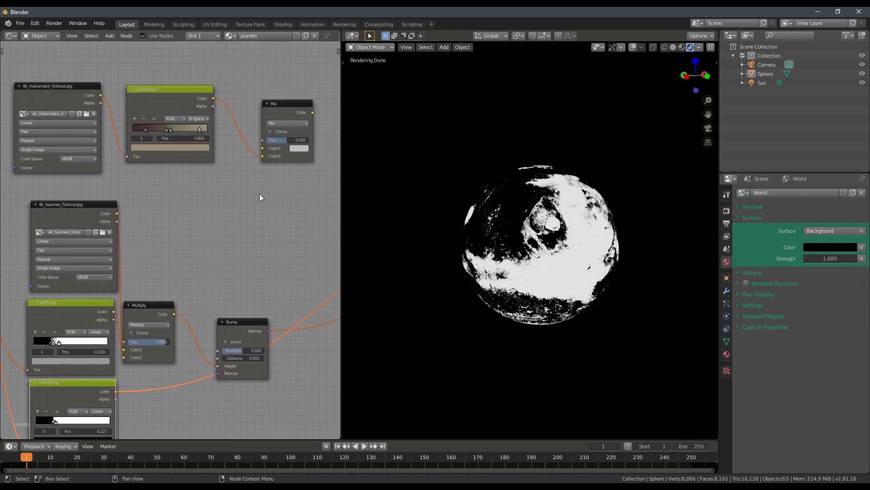
{"action": "scroll", "coordinate": [259, 155], "scroll_direction": "up", "scroll_amount": 5}
{"action": "middle_click_drag", "start_coordinate": [265, 150], "coordinate": [156, 211]}
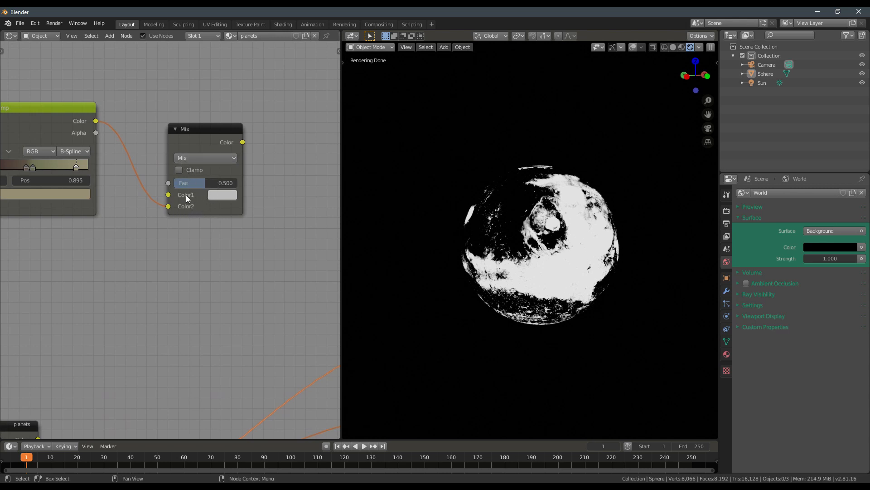
{"action": "middle_click_drag", "start_coordinate": [172, 244], "coordinate": [232, 188]}
{"action": "scroll", "coordinate": [175, 236], "scroll_direction": "down", "scroll_amount": 4}
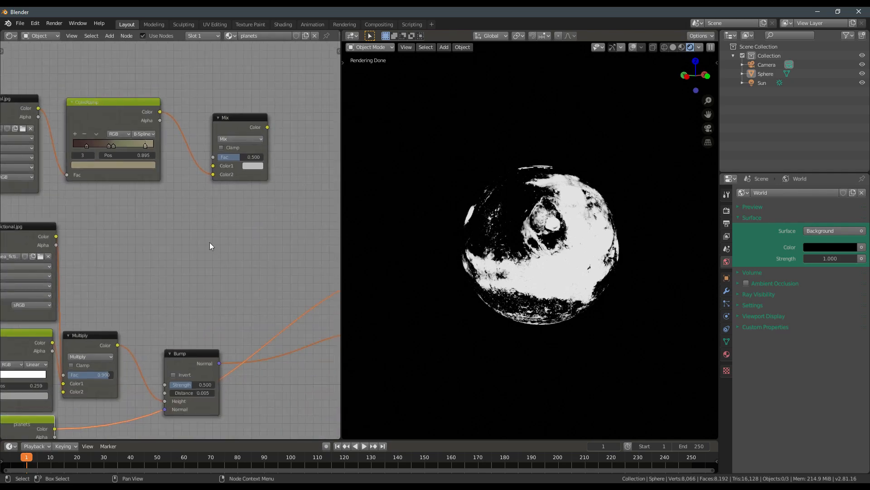
{"action": "middle_click_drag", "start_coordinate": [209, 242], "coordinate": [245, 195]}
{"action": "mouse_move", "coordinate": [559, 250]}
{"action": "middle_mouse_down"}
{"action": "mouse_move", "coordinate": [488, 291]}
{"action": "mouse_move", "coordinate": [493, 253]}
{"action": "mouse_move", "coordinate": [574, 258]}
{"action": "middle_mouse_up"}
{"action": "scroll", "coordinate": [516, 282], "scroll_direction": "up", "scroll_amount": 3}
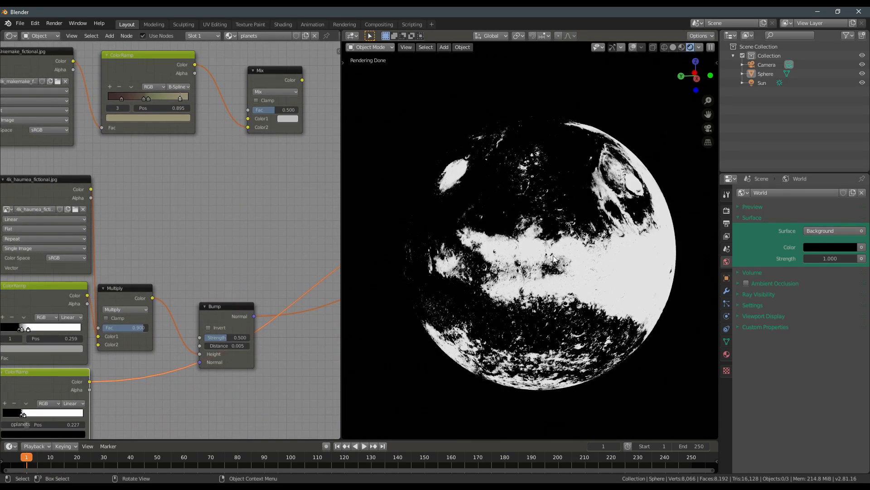
{"action": "scroll", "coordinate": [202, 193], "scroll_direction": "up", "scroll_amount": 2}
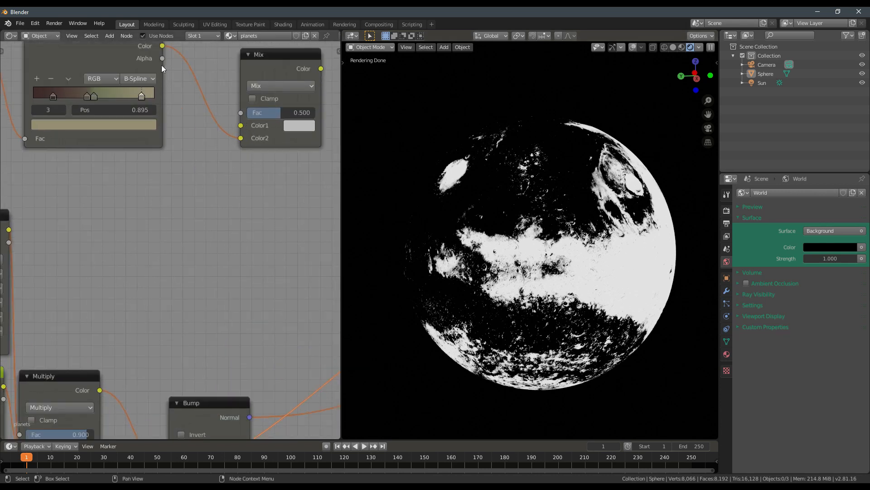
{"action": "scroll", "coordinate": [226, 148], "scroll_direction": "down", "scroll_amount": 2}
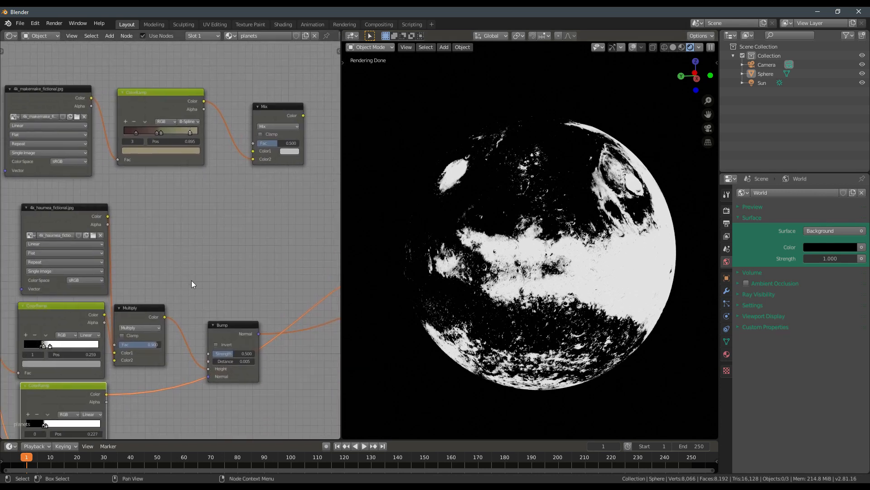
{"action": "mouse_move", "coordinate": [476, 292]}
{"action": "middle_mouse_down"}
{"action": "mouse_move", "coordinate": [507, 294]}
{"action": "mouse_move", "coordinate": [571, 236]}
{"action": "middle_mouse_up"}
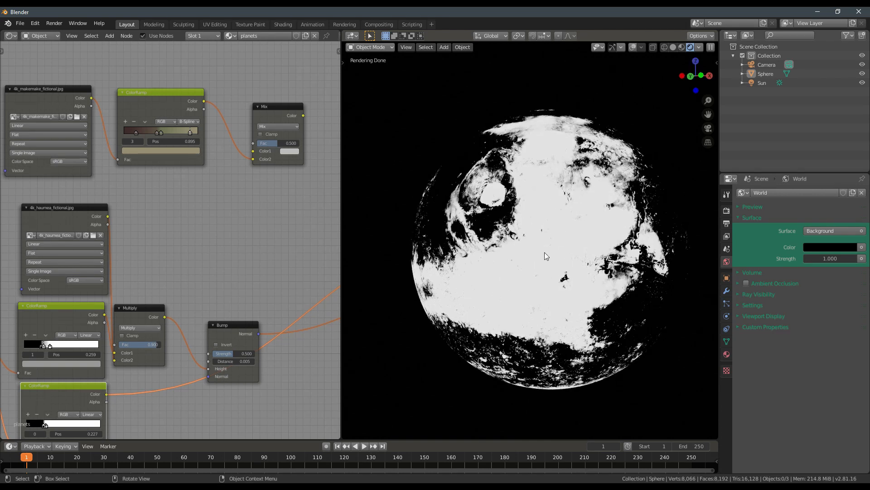
- Connect the lower Mars ColorRamp's colour to the Mix node's Fac input and preview the Mix output on the sphere
{"action": "left_click_drag", "start_coordinate": [107, 393], "coordinate": [252, 144]}
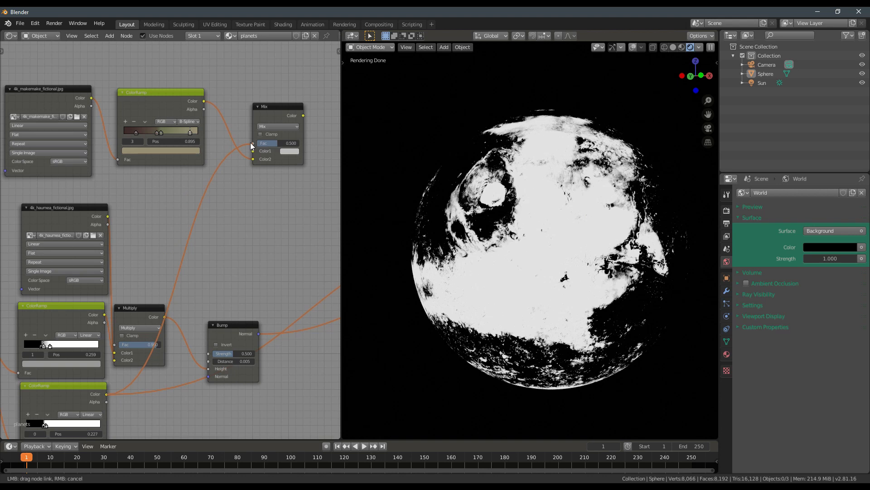
{"action": "left_click", "coordinate": [283, 114], "text": "ctrl+shift"}
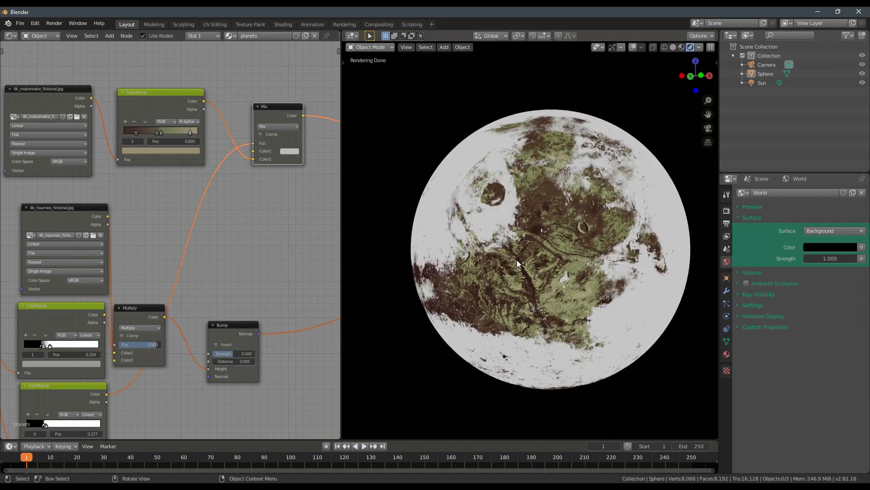
{"action": "middle_click_drag", "start_coordinate": [476, 248], "coordinate": [558, 237]}
{"action": "middle_click_drag", "start_coordinate": [442, 229], "coordinate": [479, 229]}
{"action": "middle_click_drag", "start_coordinate": [292, 198], "coordinate": [227, 241]}
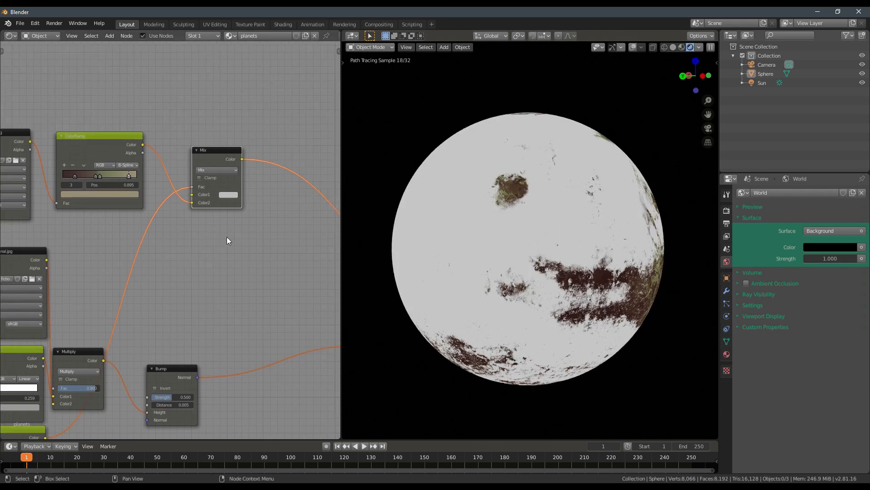
- Tint the Mix node's Color1 dark green with hue 0.386, saturation 0.265 and value 0.259
{"action": "scroll", "coordinate": [222, 240], "scroll_direction": "up", "scroll_amount": 3}
{"action": "left_click_drag", "start_coordinate": [224, 124], "coordinate": [203, 122]}
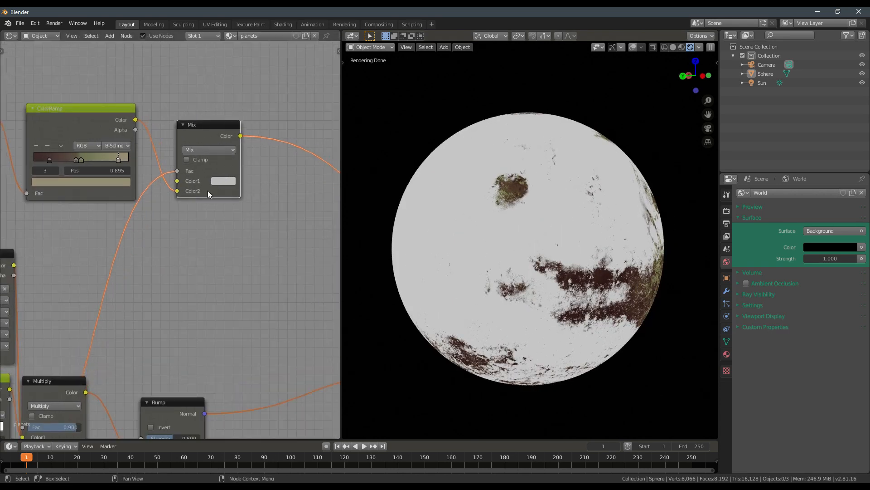
{"action": "middle_click_drag", "start_coordinate": [204, 216], "coordinate": [194, 240]}
{"action": "left_click", "coordinate": [213, 206]}
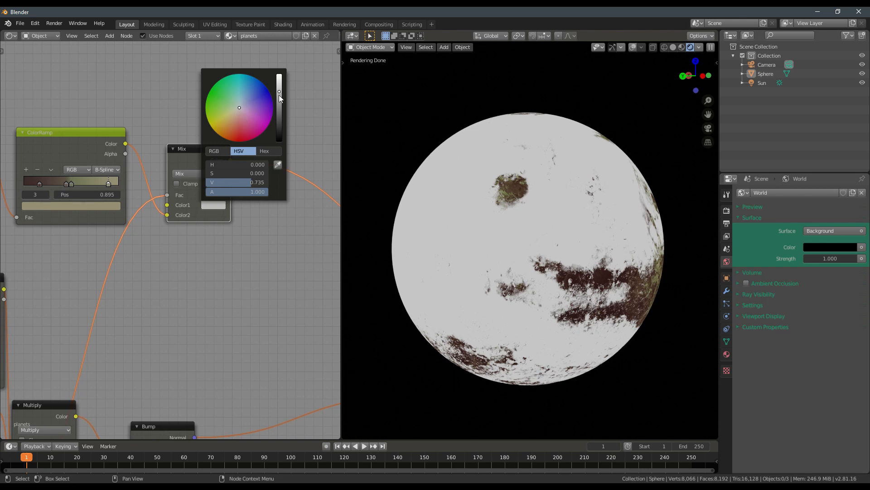
{"action": "left_click_drag", "start_coordinate": [278, 94], "coordinate": [279, 123]}
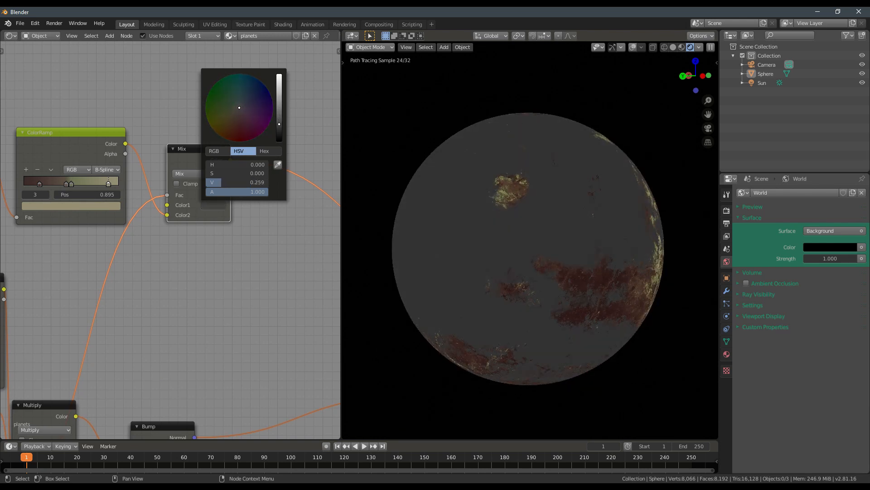
{"action": "left_click", "coordinate": [242, 91]}
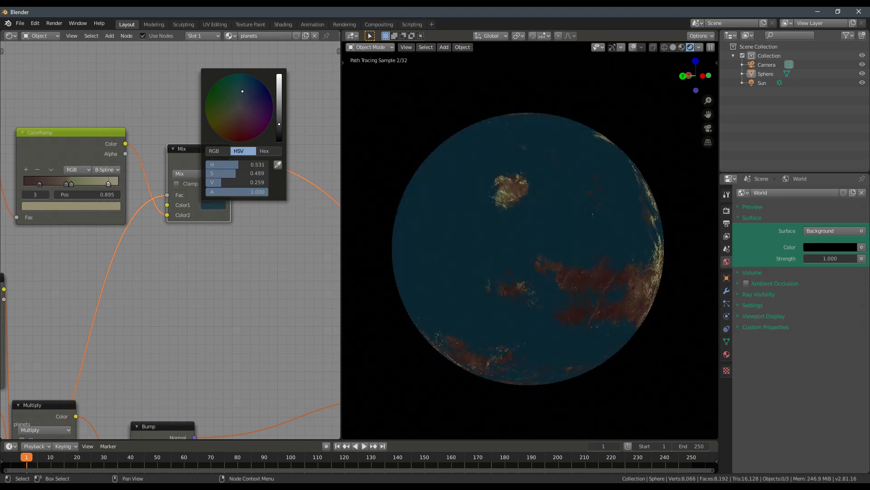
{"action": "left_click_drag", "start_coordinate": [242, 91], "coordinate": [234, 100]}
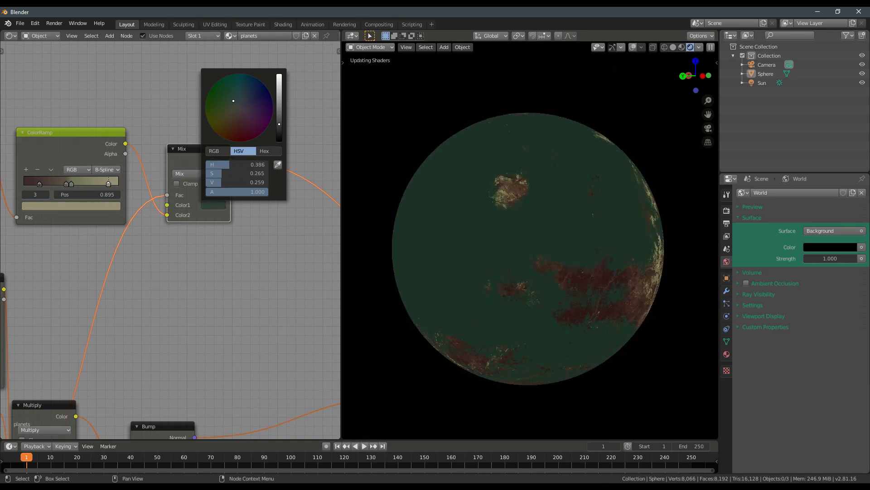
- Darken the Mix node's Color1 to a value of 0.213 and check the planet from other angles
{"action": "middle_click_drag", "start_coordinate": [585, 235], "coordinate": [494, 226]}
{"action": "scroll", "coordinate": [561, 260], "scroll_direction": "down", "scroll_amount": 3}
{"action": "left_click", "coordinate": [213, 205]}
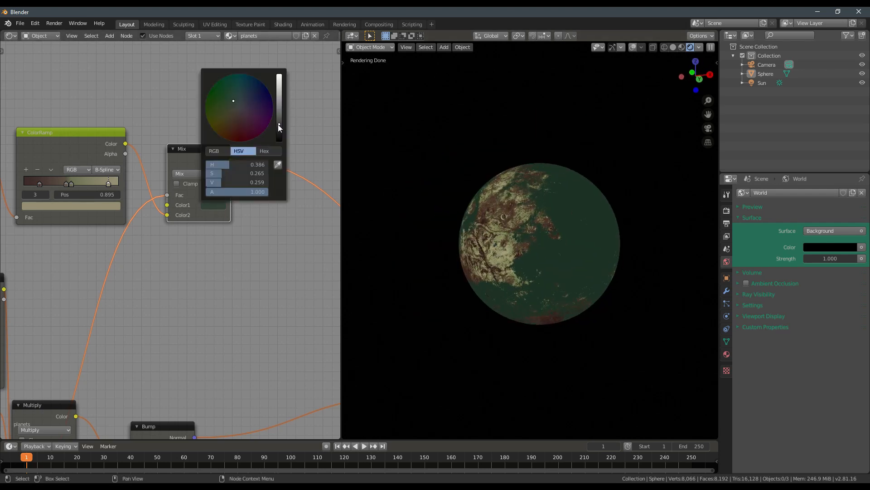
{"action": "left_click_drag", "start_coordinate": [278, 125], "coordinate": [279, 127]}
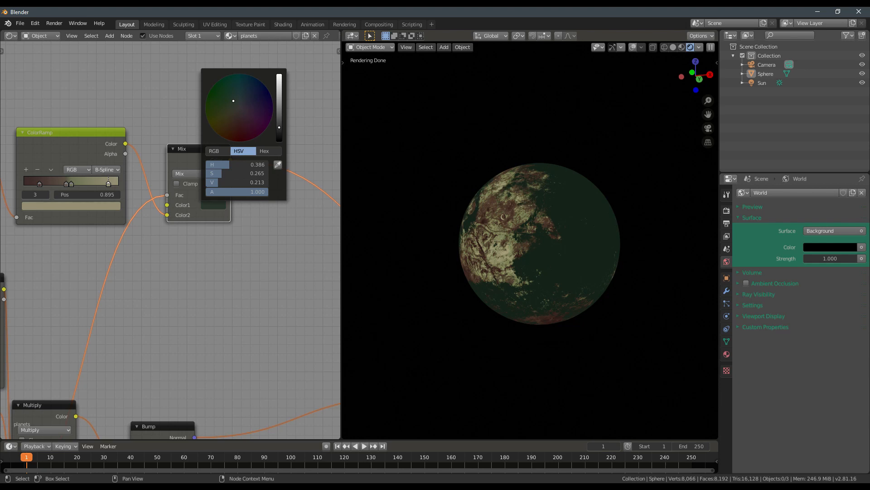
{"action": "middle_click_drag", "start_coordinate": [507, 240], "coordinate": [585, 267]}
{"action": "scroll", "coordinate": [566, 244], "scroll_direction": "down", "scroll_amount": 3}
{"action": "scroll", "coordinate": [517, 262], "scroll_direction": "up", "scroll_amount": 5}
{"action": "scroll", "coordinate": [585, 267], "scroll_direction": "up", "scroll_amount": 4}
{"action": "scroll", "coordinate": [581, 263], "scroll_direction": "down", "scroll_amount": 3}
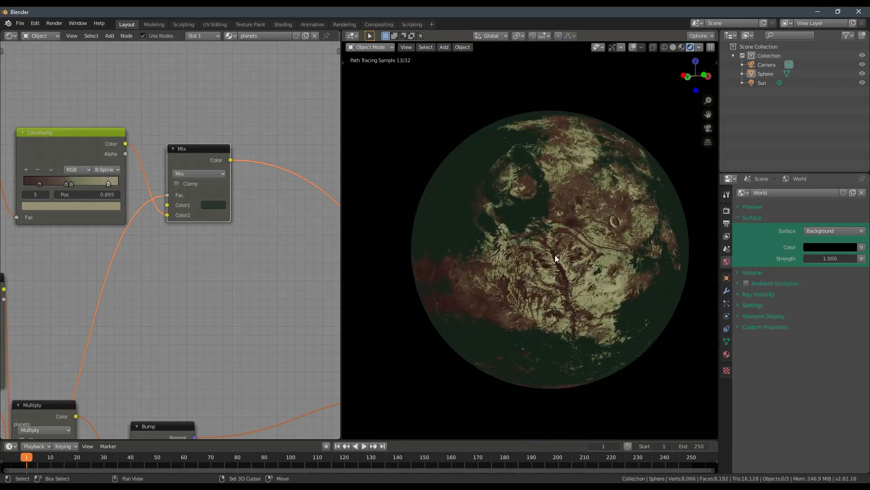
{"action": "scroll", "coordinate": [219, 232], "scroll_direction": "down", "scroll_amount": 2}
- Reposition the Haumea and Mars image texture nodes beside their ColorRamps and preview the Mars texture on the sphere
{"action": "middle_click_drag", "start_coordinate": [220, 232], "coordinate": [288, 202]}
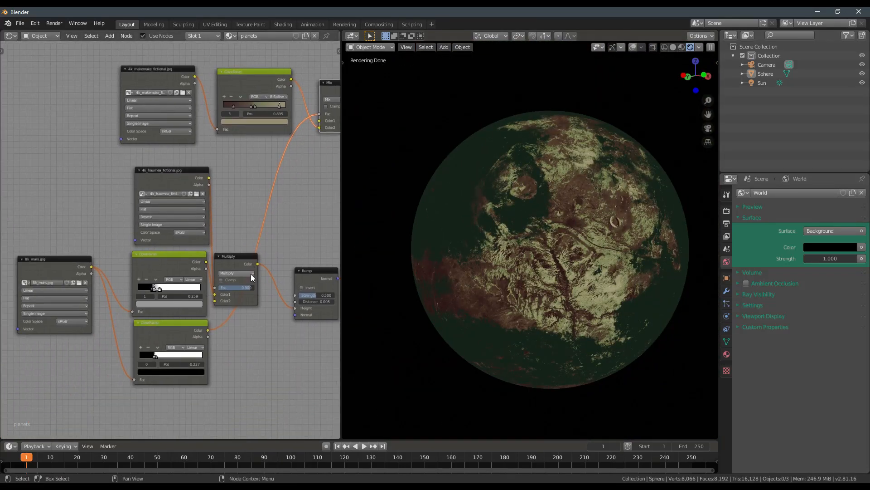
{"action": "middle_click_drag", "start_coordinate": [238, 268], "coordinate": [230, 249]}
{"action": "scroll", "coordinate": [231, 250], "scroll_direction": "up", "scroll_amount": 3}
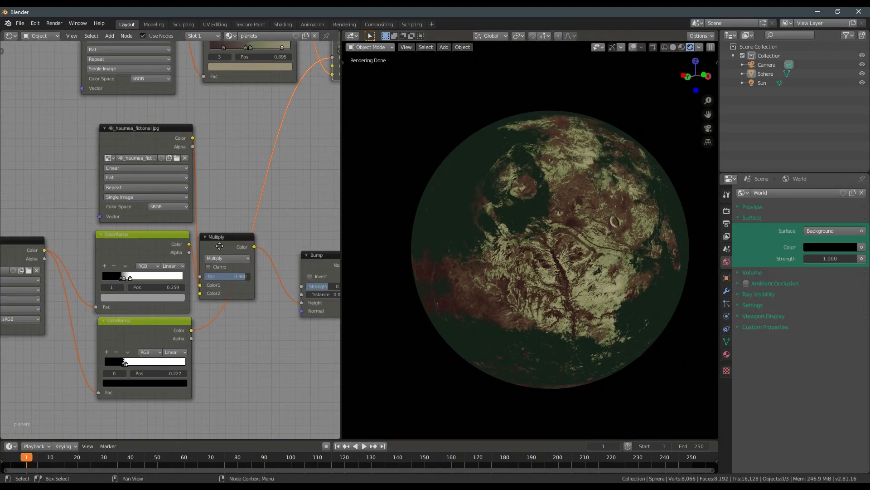
{"action": "scroll", "coordinate": [230, 249], "scroll_direction": "down", "scroll_amount": 3}
{"action": "mouse_move", "coordinate": [176, 159]}
{"action": "left_mouse_down"}
{"action": "mouse_move", "coordinate": [168, 158]}
{"action": "mouse_move", "coordinate": [176, 158]}
{"action": "mouse_move", "coordinate": [172, 172]}
{"action": "left_mouse_up"}
{"action": "middle_click_drag", "start_coordinate": [57, 256], "coordinate": [122, 278]}
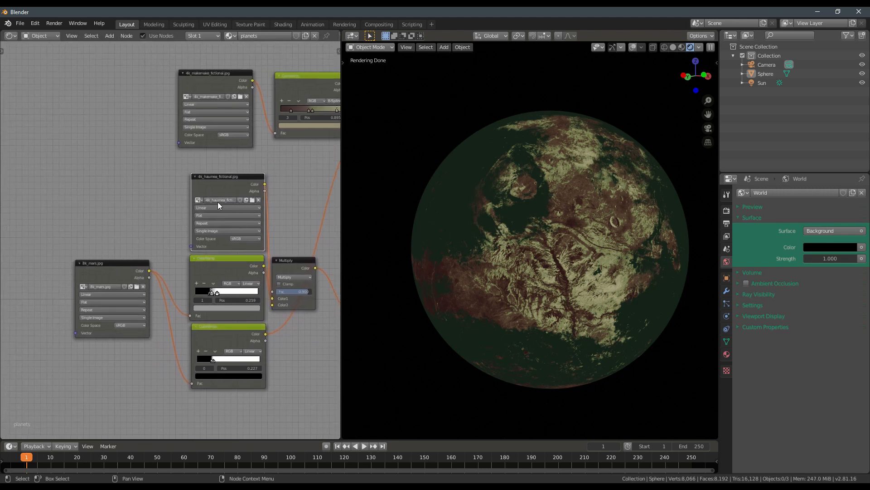
{"action": "left_click_drag", "start_coordinate": [138, 260], "coordinate": [116, 290]}
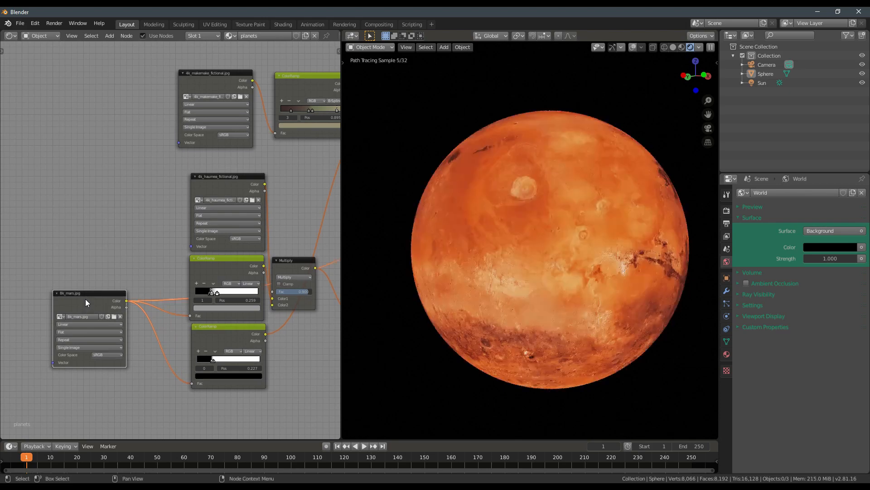
{"action": "middle_click_drag", "start_coordinate": [462, 252], "coordinate": [487, 255]}
- Preview the two Mars ColorRamps in turn and compare the detail in their masks up close
{"action": "left_click", "coordinate": [236, 332], "text": "ctrl+shift"}
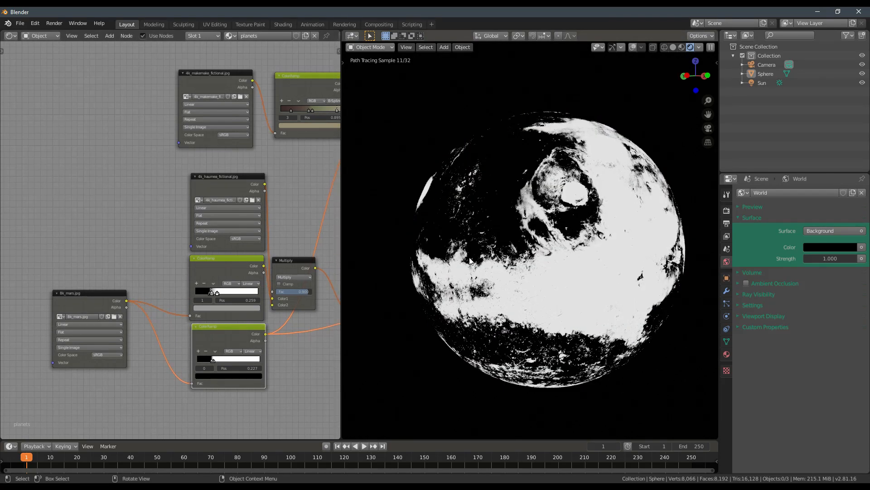
{"action": "scroll", "coordinate": [181, 345], "scroll_direction": "up", "scroll_amount": 2}
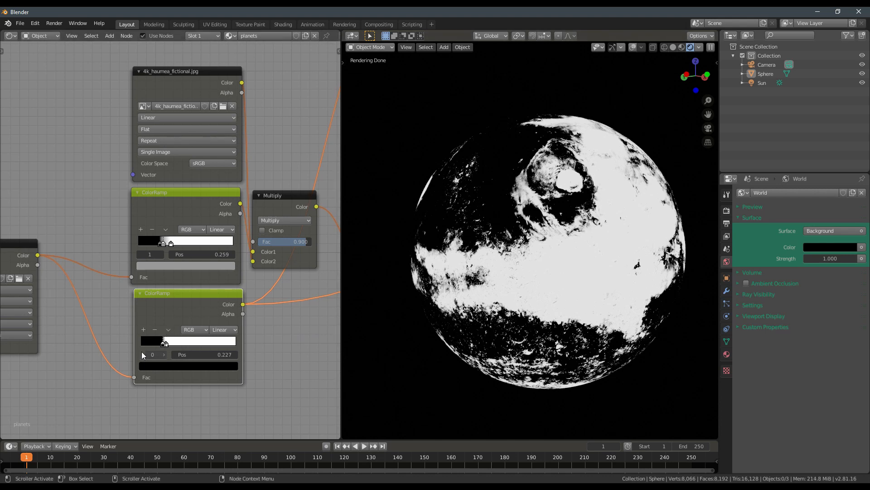
{"action": "scroll", "coordinate": [143, 349], "scroll_direction": "up", "scroll_amount": 2}
{"action": "left_click_drag", "start_coordinate": [192, 289], "coordinate": [189, 285]}
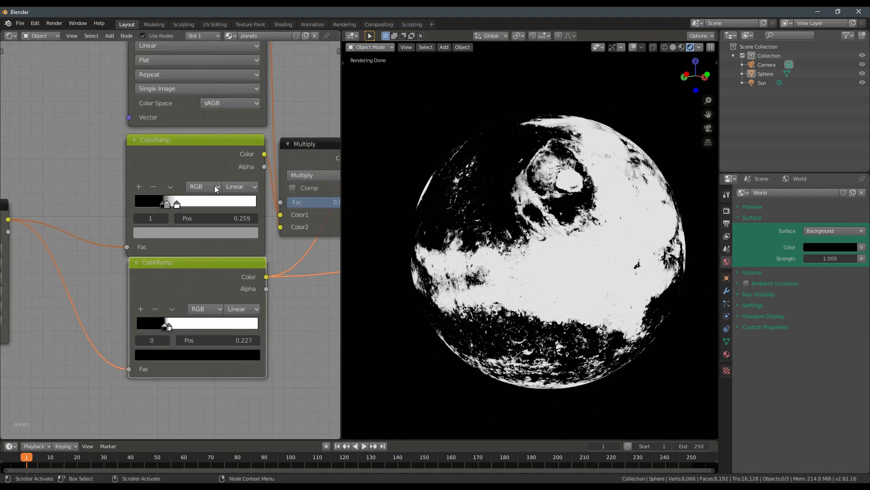
{"action": "left_click", "coordinate": [206, 157], "text": "ctrl+shift"}
{"action": "middle_click_drag", "start_coordinate": [203, 244], "coordinate": [180, 293]}
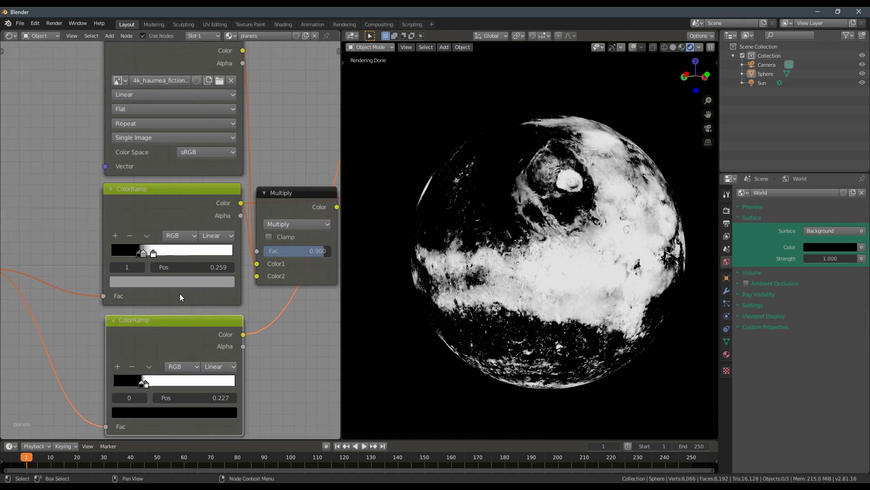
{"action": "scroll", "coordinate": [483, 246], "scroll_direction": "up", "scroll_amount": 6}
{"action": "middle_click_drag", "start_coordinate": [482, 244], "coordinate": [517, 239]}
{"action": "left_click", "coordinate": [181, 343], "text": "ctrl+shift"}
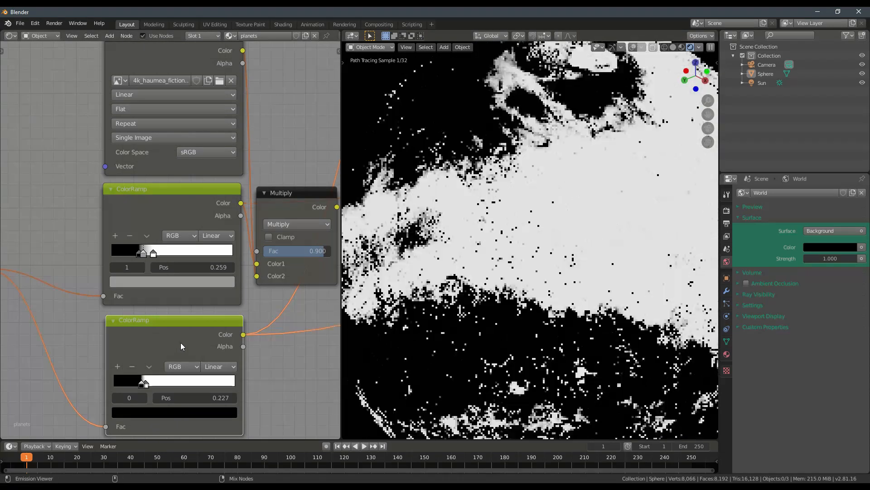
{"action": "left_click", "coordinate": [163, 204], "text": "ctrl+shift"}
{"action": "middle_click_drag", "start_coordinate": [162, 73], "coordinate": [128, 132]}
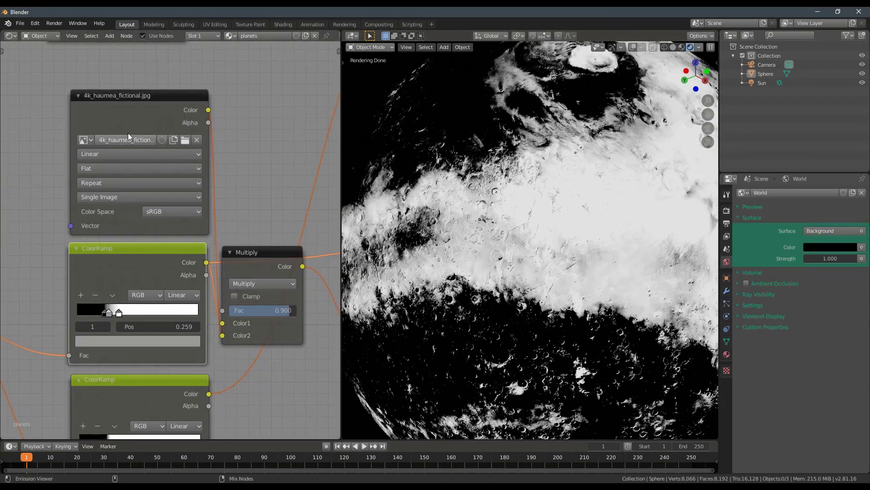
- Preview the Haumea image texture and the Multiply node's output on the sphere
{"action": "left_click", "coordinate": [144, 113], "text": "ctrl+shift"}
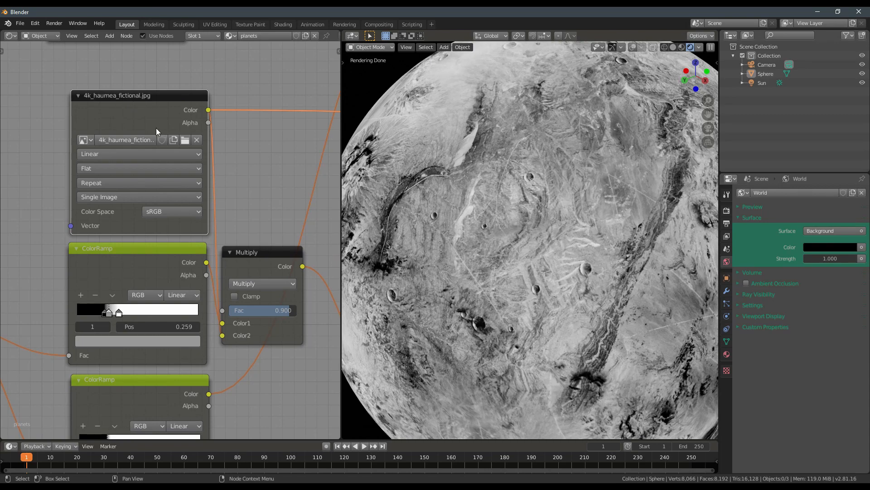
{"action": "scroll", "coordinate": [238, 233], "scroll_direction": "down", "scroll_amount": 2}
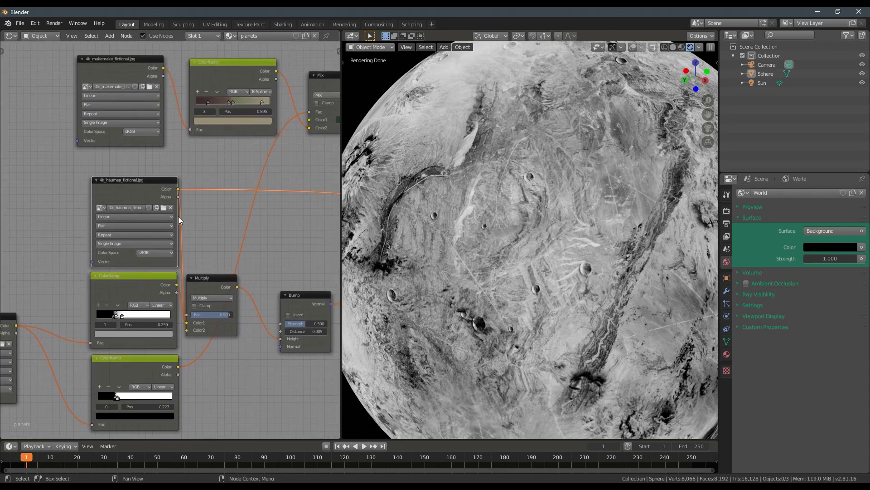
{"action": "left_click", "coordinate": [217, 283], "text": "ctrl+shift"}
{"action": "left_click_drag", "start_coordinate": [217, 284], "coordinate": [225, 283]}
{"action": "middle_click_drag", "start_coordinate": [292, 273], "coordinate": [233, 276]}
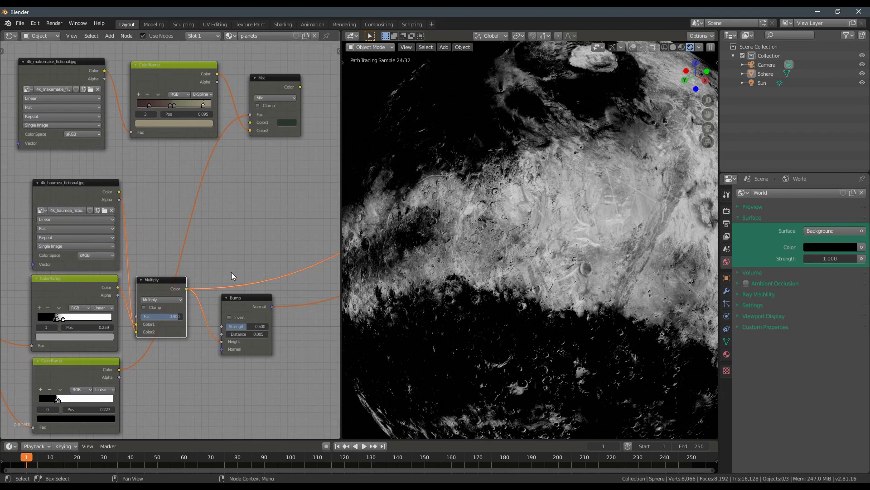
- Move the Bump node level with the Multiply node and preview its normal output on the sphere
{"action": "left_click_drag", "start_coordinate": [248, 301], "coordinate": [241, 286]}
{"action": "left_click", "coordinate": [243, 284], "text": "ctrl+shift"}
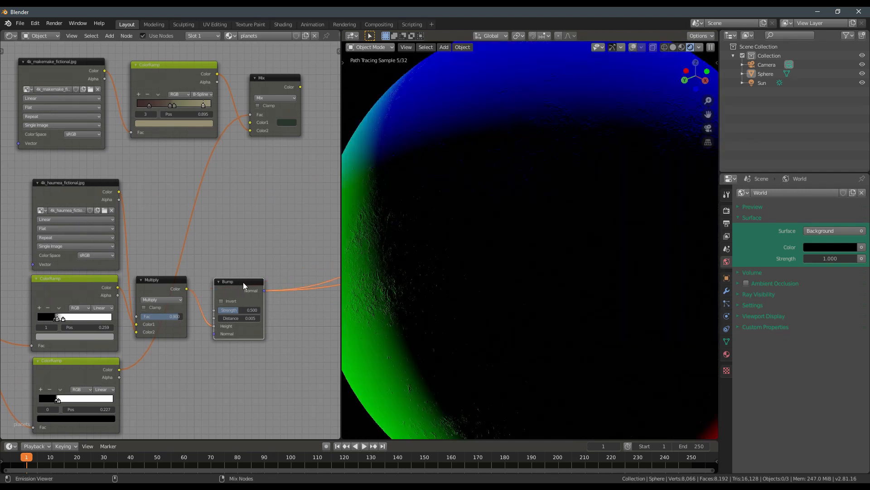
{"action": "middle_click_drag", "start_coordinate": [314, 257], "coordinate": [248, 264]}
{"action": "middle_click_drag", "start_coordinate": [536, 272], "coordinate": [490, 267]}
{"action": "middle_click_drag", "start_coordinate": [193, 294], "coordinate": [233, 214]}
{"action": "scroll", "coordinate": [232, 214], "scroll_direction": "up", "scroll_amount": 10}
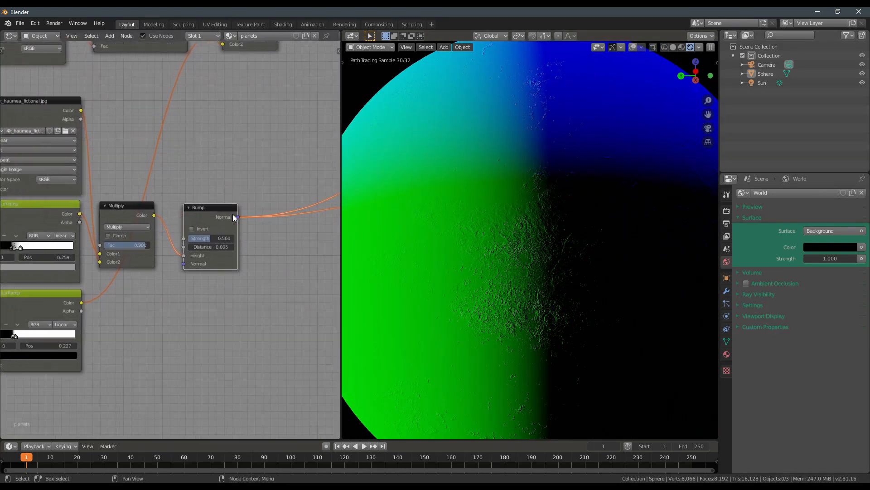
- Try a Distance of 1 on the Bump node and restore it to 0.005
{"action": "middle_click_drag", "start_coordinate": [273, 251], "coordinate": [203, 278]}
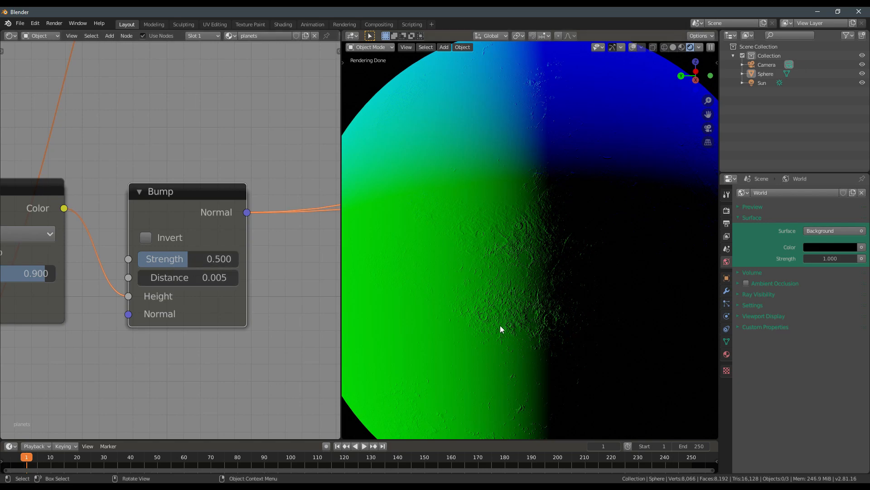
{"action": "scroll", "coordinate": [500, 318], "scroll_direction": "up", "scroll_amount": 6}
{"action": "left_click", "coordinate": [188, 277]}
{"action": "type", "text": "1"}
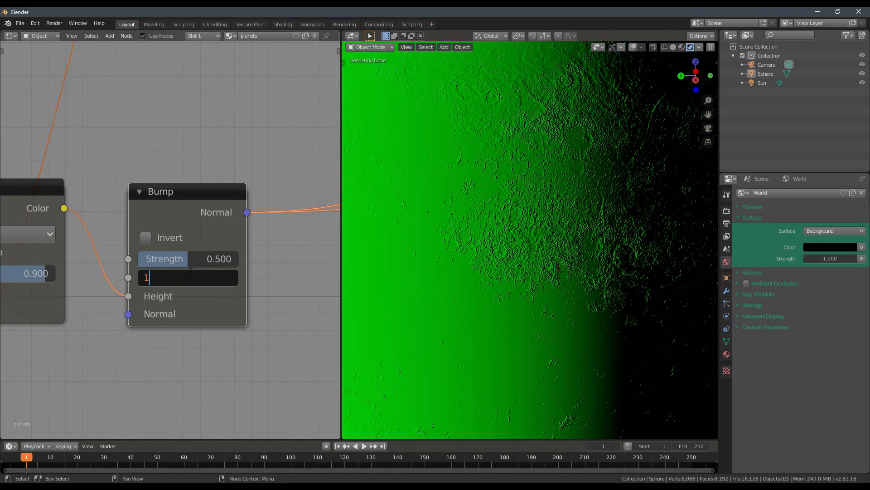
{"action": "key", "text": "Return"}
{"action": "left_click", "coordinate": [194, 278]}
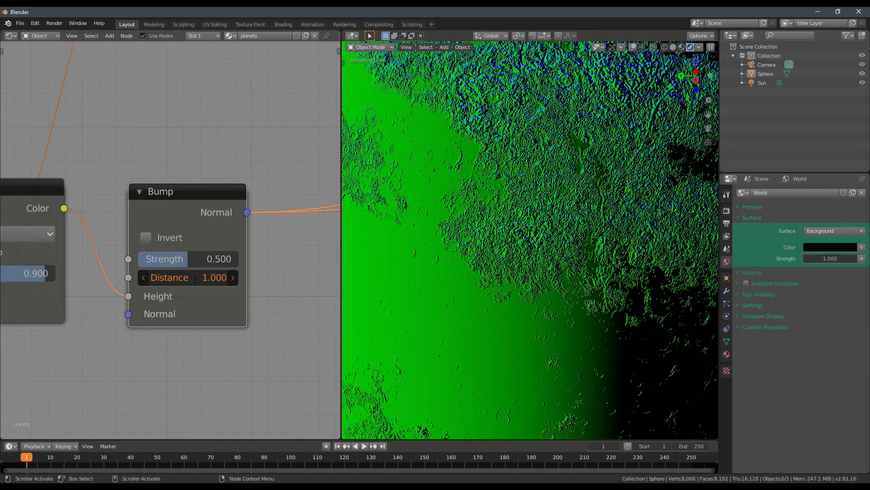
{"action": "type", "text": ".005"}
{"action": "key", "text": "Return"}
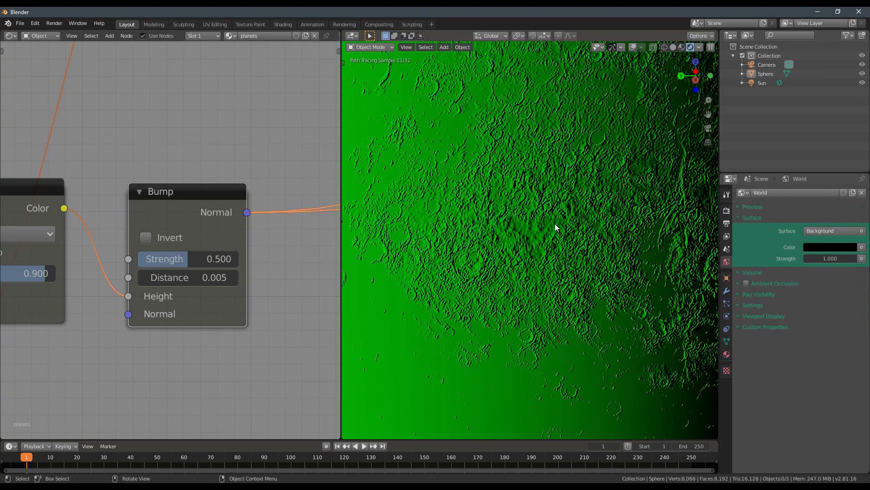
{"action": "scroll", "coordinate": [524, 243], "scroll_direction": "down", "scroll_amount": 5}
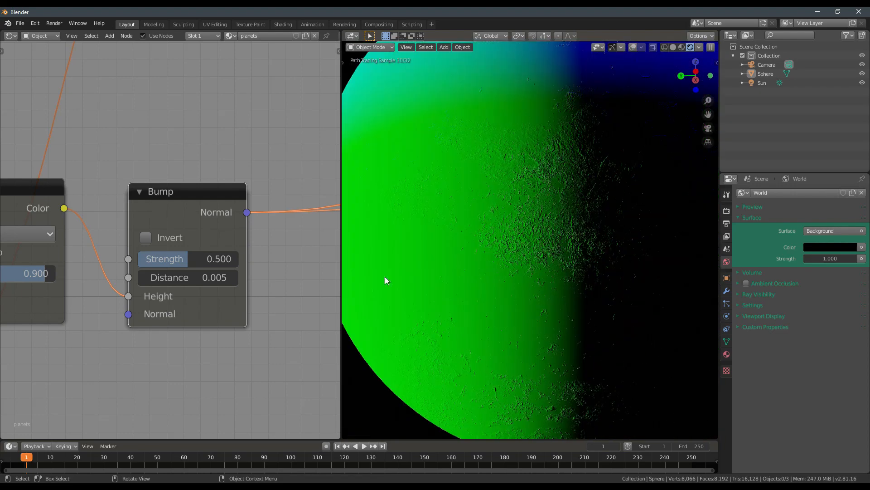
- Move the Bump node closer to the Multiply node
{"action": "scroll", "coordinate": [151, 259], "scroll_direction": "down", "scroll_amount": 3}
{"action": "left_click_drag", "start_coordinate": [151, 245], "coordinate": [138, 239]}
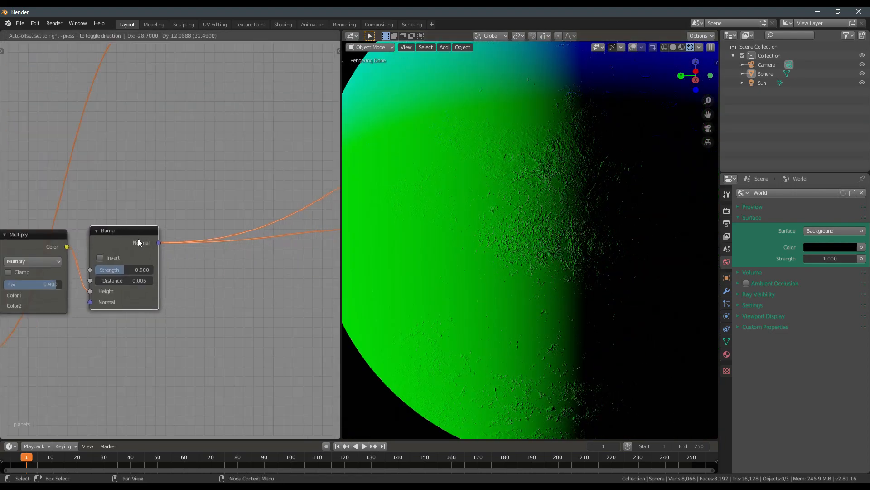
{"action": "scroll", "coordinate": [164, 281], "scroll_direction": "down", "scroll_amount": 3}
{"action": "middle_click_drag", "start_coordinate": [239, 240], "coordinate": [214, 257]}
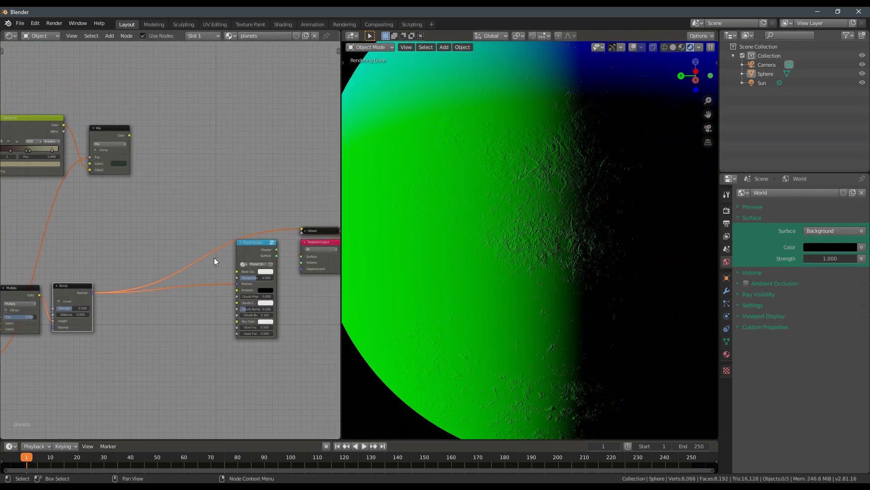
- Preview the Mix node, the Makemake image texture and its ColorRamp in turn on the sphere
{"action": "left_click", "coordinate": [113, 134], "text": "ctrl+shift"}
{"action": "middle_click_drag", "start_coordinate": [114, 134], "coordinate": [209, 167]}
{"action": "middle_click_drag", "start_coordinate": [20, 155], "coordinate": [87, 181]}
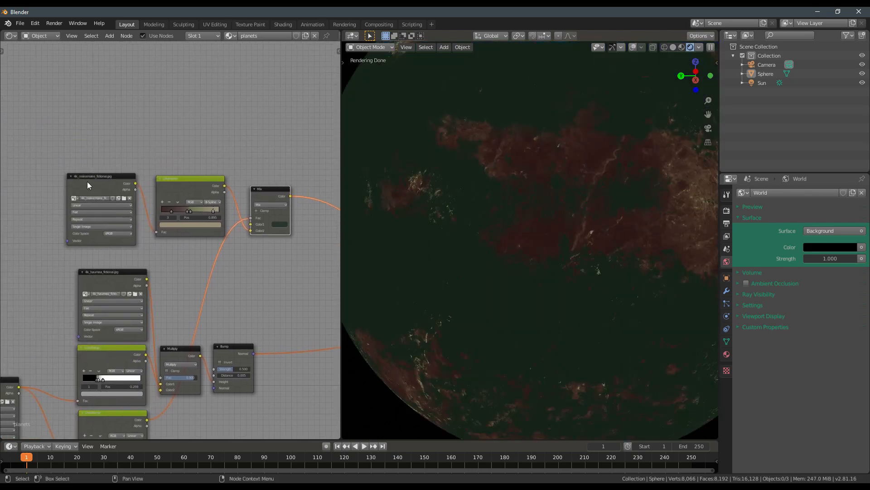
{"action": "left_click", "coordinate": [87, 181], "text": "ctrl+shift"}
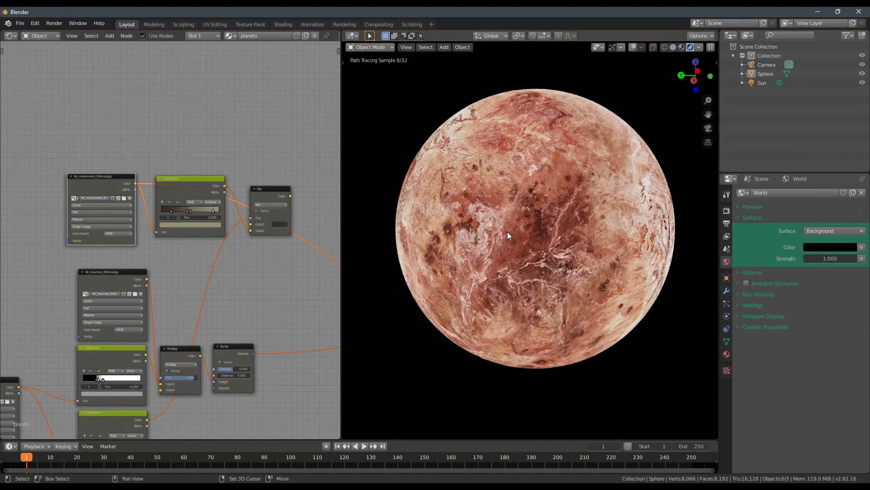
{"action": "middle_click_drag", "start_coordinate": [507, 232], "coordinate": [535, 272]}
{"action": "left_click", "coordinate": [196, 187], "text": "ctrl+shift"}
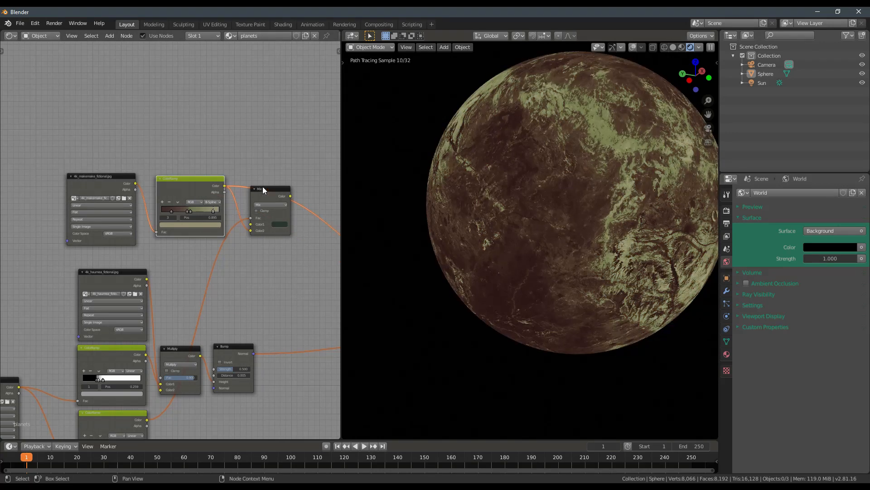
- Preview the Mix output on the sphere and examine how the tinted land and the dark green are combined
{"action": "scroll", "coordinate": [265, 225], "scroll_direction": "up", "scroll_amount": 2}
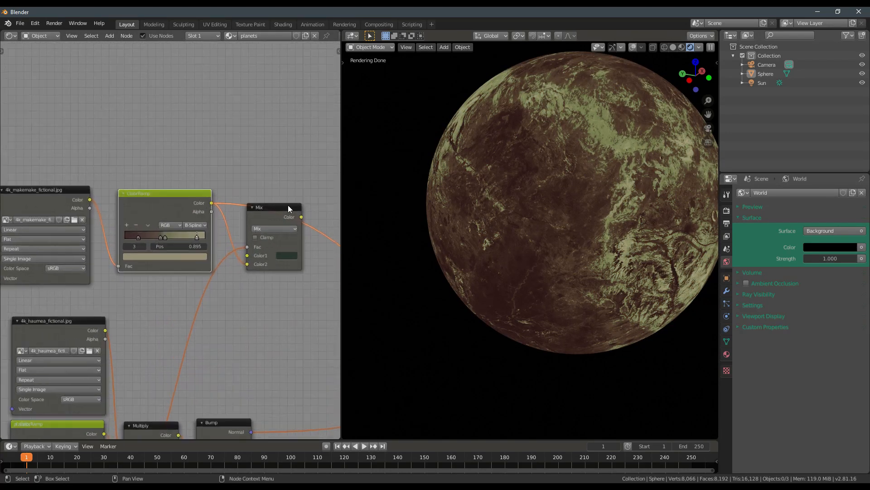
{"action": "left_click", "coordinate": [278, 211], "text": "ctrl+shift"}
{"action": "middle_click_drag", "start_coordinate": [278, 211], "coordinate": [249, 230]}
{"action": "scroll", "coordinate": [190, 235], "scroll_direction": "up", "scroll_amount": 3}
{"action": "middle_click_drag", "start_coordinate": [190, 235], "coordinate": [211, 225]}
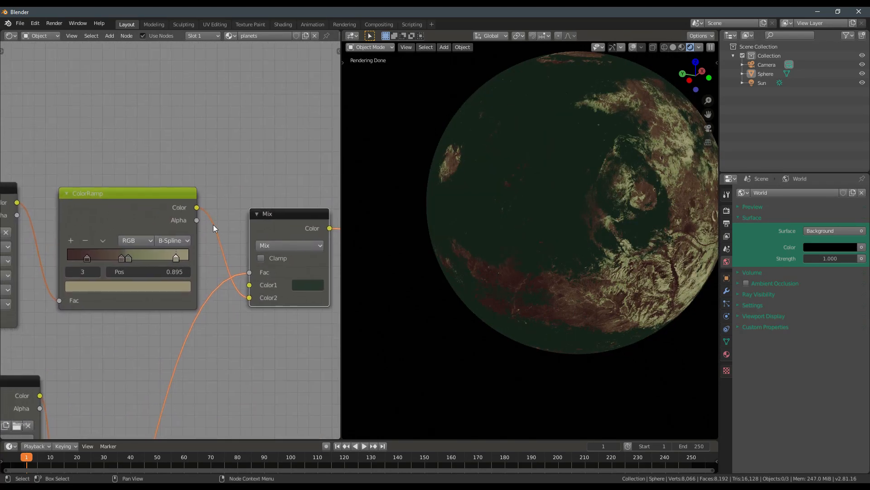
{"action": "scroll", "coordinate": [240, 228], "scroll_direction": "down", "scroll_amount": 3}
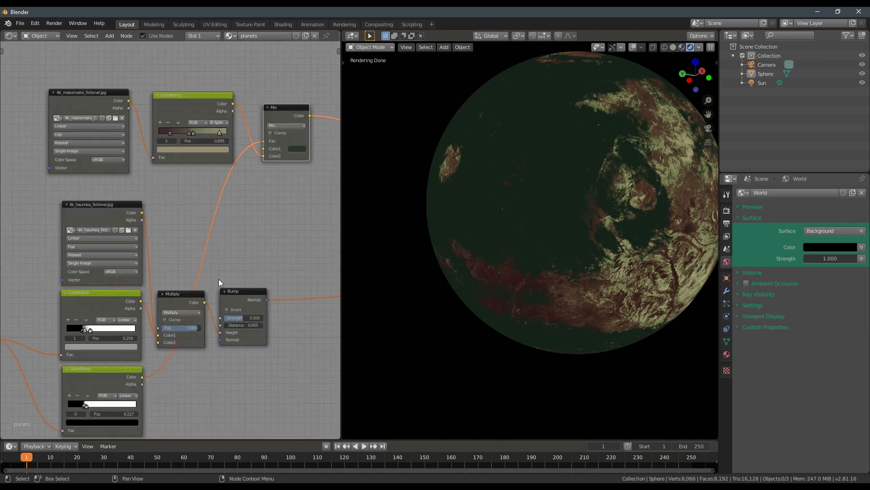
{"action": "scroll", "coordinate": [239, 213], "scroll_direction": "up", "scroll_amount": 3}
{"action": "middle_click_drag", "start_coordinate": [172, 277], "coordinate": [199, 295]}
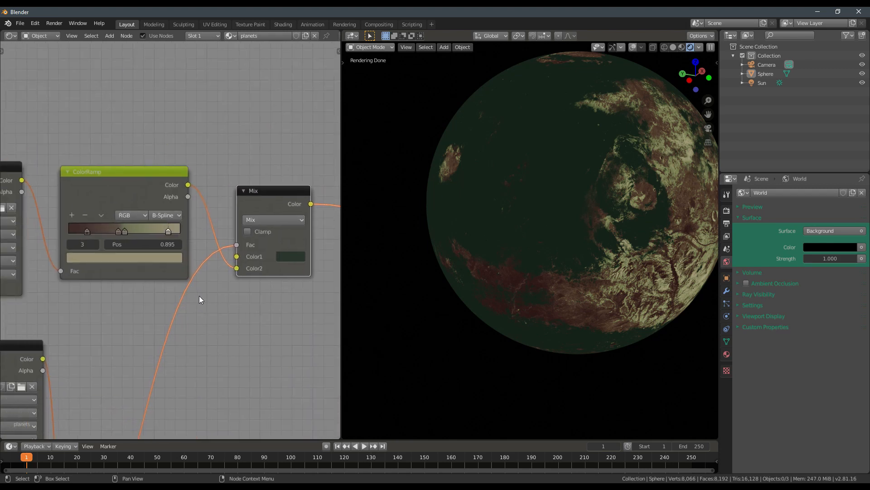
- Brighten the tan stop at position 0.895 in the Makemake ColorRamp
{"action": "scroll", "coordinate": [175, 255], "scroll_direction": "up", "scroll_amount": 3}
{"action": "scroll", "coordinate": [164, 218], "scroll_direction": "up", "scroll_amount": 1}
{"action": "middle_click_drag", "start_coordinate": [164, 219], "coordinate": [195, 240]}
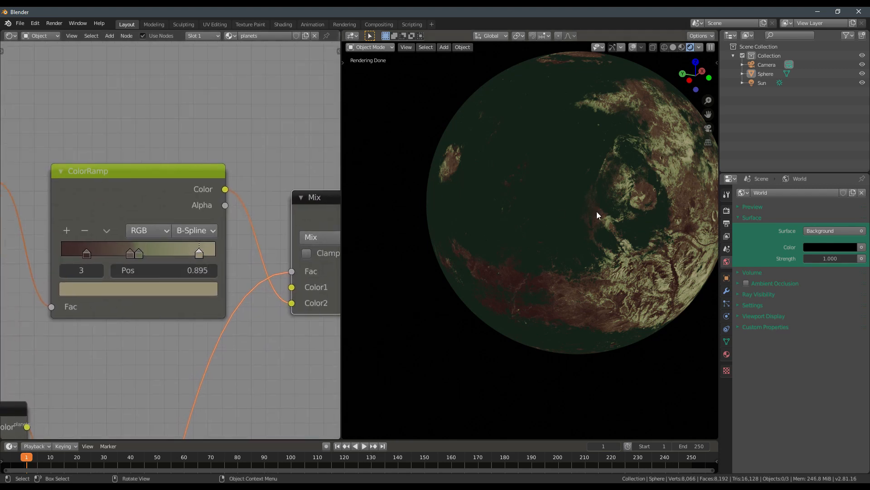
{"action": "scroll", "coordinate": [594, 227], "scroll_direction": "down", "scroll_amount": 2}
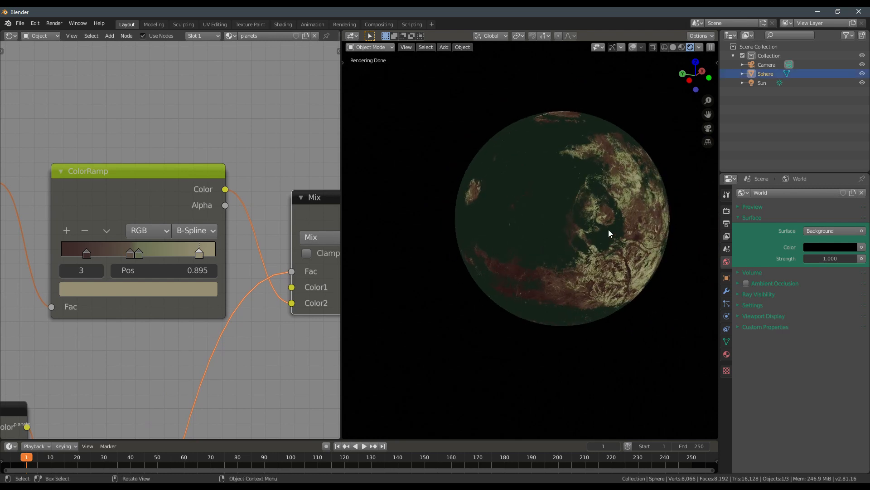
{"action": "scroll", "coordinate": [553, 230], "scroll_direction": "up", "scroll_amount": 1}
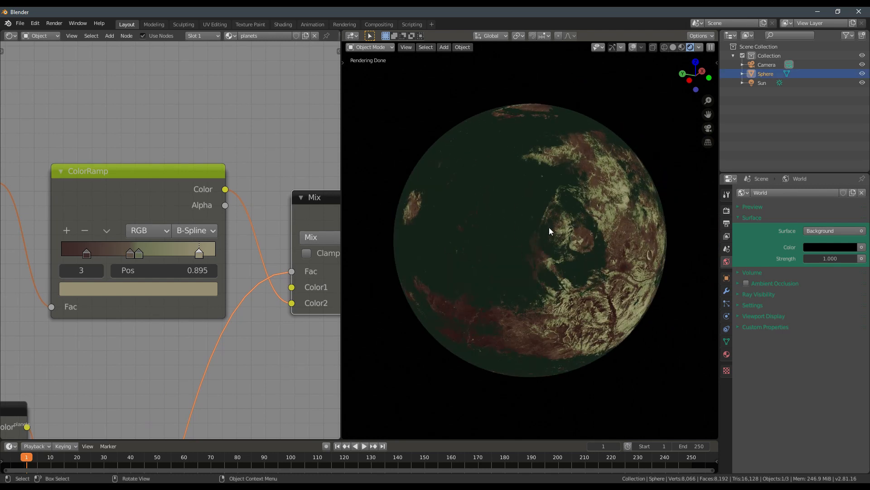
{"action": "left_click", "coordinate": [178, 290]}
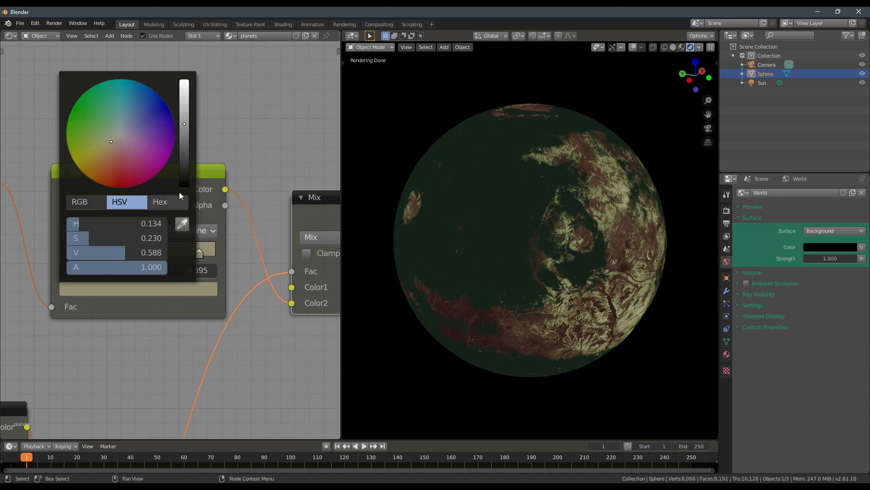
{"action": "left_click", "coordinate": [92, 202]}
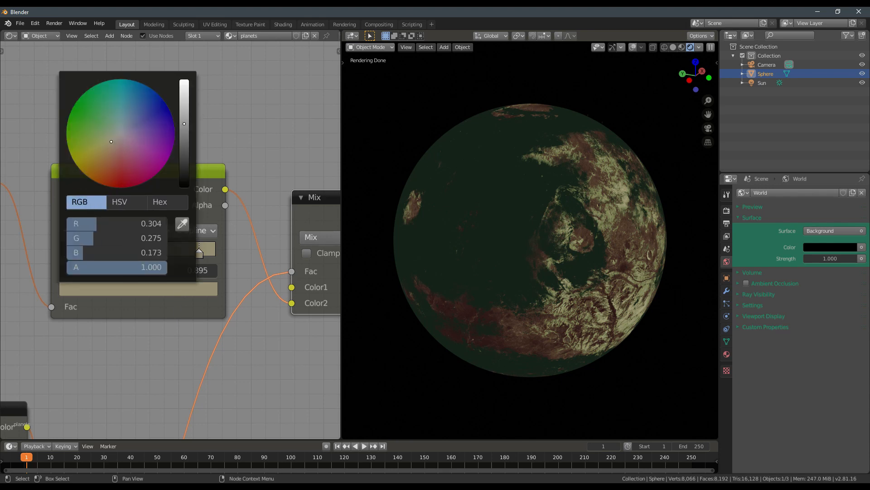
{"action": "mouse_move", "coordinate": [184, 124]}
{"action": "left_mouse_down"}
{"action": "mouse_move", "coordinate": [184, 110]}
{"action": "mouse_move", "coordinate": [184, 124]}
{"action": "left_mouse_up"}
{"action": "left_click_drag", "start_coordinate": [184, 125], "coordinate": [184, 95]}
- Brighten the Makemake ColorRamp's green stop at 0.500 and its brown stop at 0.445, the brown to about RGB 0.173, 0.117, 0.088
{"action": "left_click", "coordinate": [139, 246]}
{"action": "left_click", "coordinate": [143, 287]}
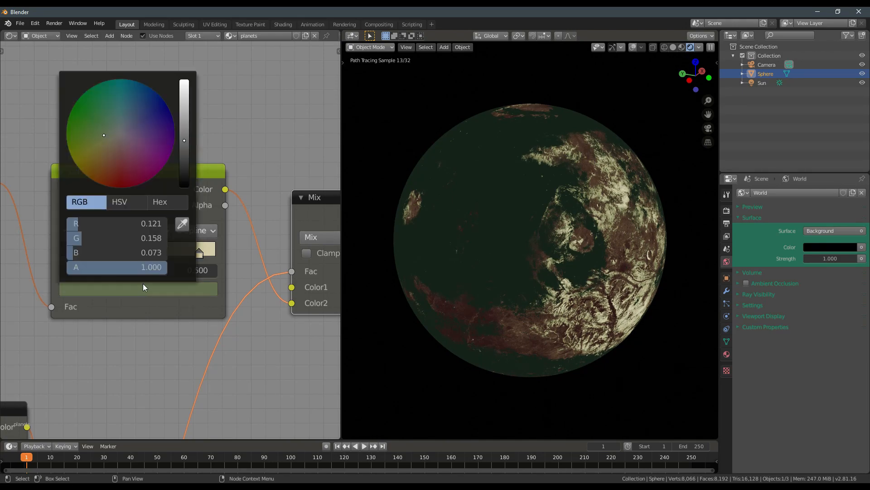
{"action": "left_click_drag", "start_coordinate": [184, 141], "coordinate": [184, 118]}
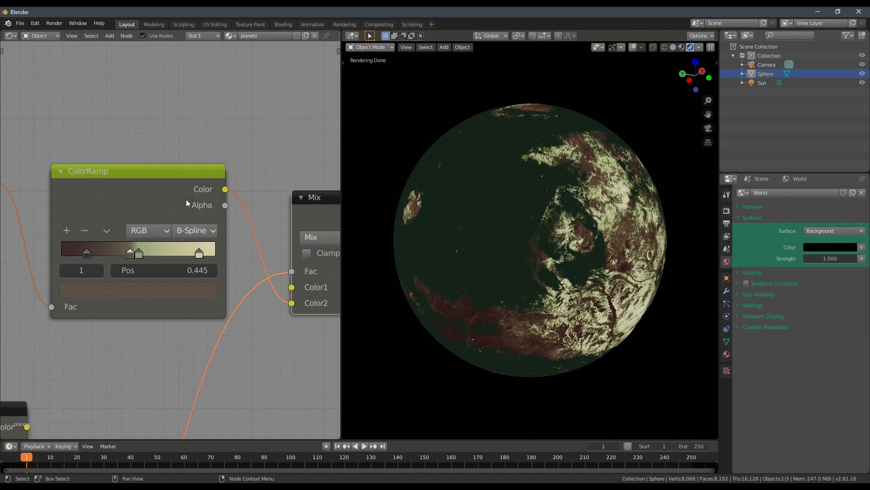
{"action": "left_click", "coordinate": [174, 289]}
{"action": "left_click_drag", "start_coordinate": [184, 140], "coordinate": [186, 137]}
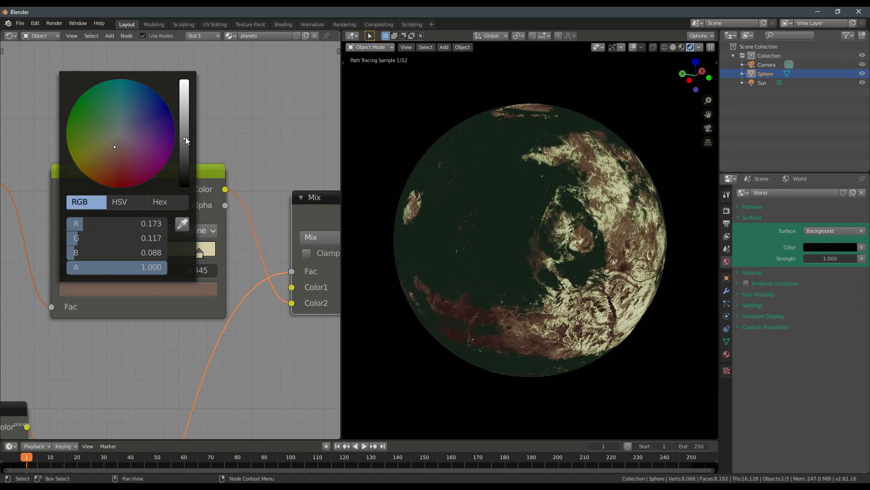
- Slightly brighten the dark reddish-brown stop at 0.163 in the Makemake ColorRamp and inspect the planet from other angles
{"action": "left_click", "coordinate": [95, 290]}
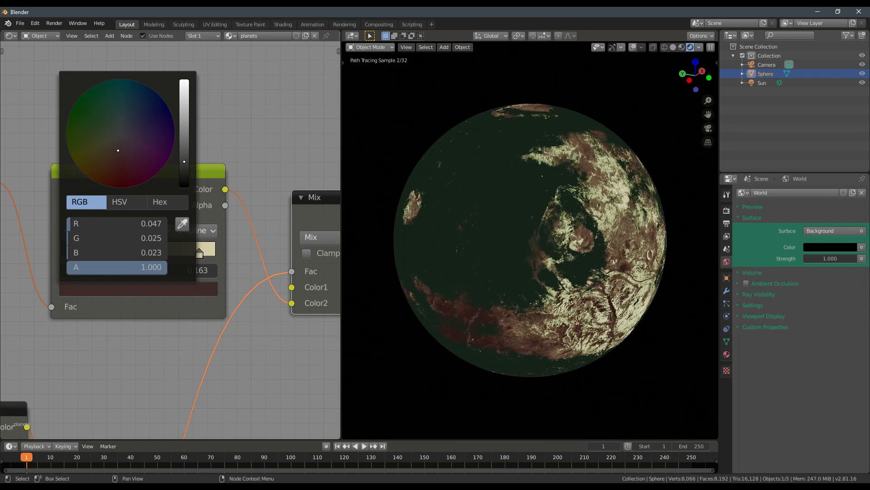
{"action": "left_click_drag", "start_coordinate": [184, 162], "coordinate": [185, 159]}
{"action": "middle_click_drag", "start_coordinate": [528, 308], "coordinate": [514, 268]}
{"action": "scroll", "coordinate": [514, 268], "scroll_direction": "down", "scroll_amount": 1}
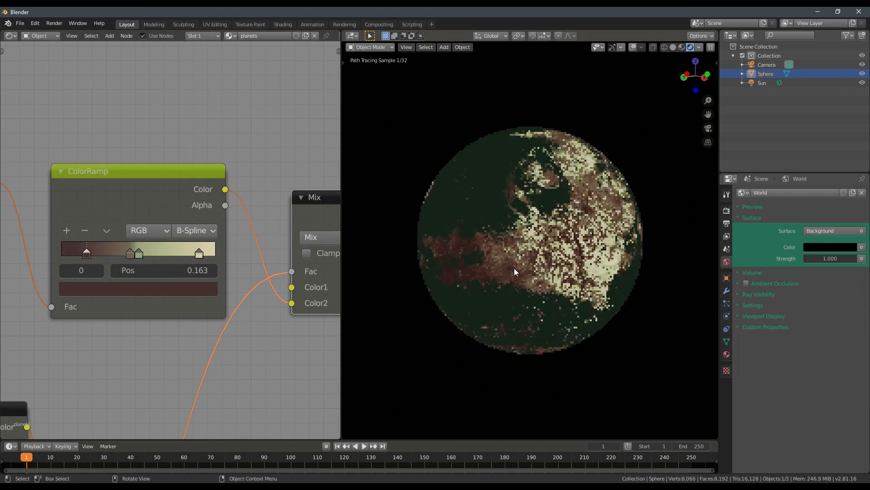
{"action": "middle_click_drag", "start_coordinate": [524, 216], "coordinate": [493, 240]}
- Lighten the Mix node's dark green Color1 in two small increments and check the planet's surface from the other side
{"action": "middle_click_drag", "start_coordinate": [333, 286], "coordinate": [242, 281]}
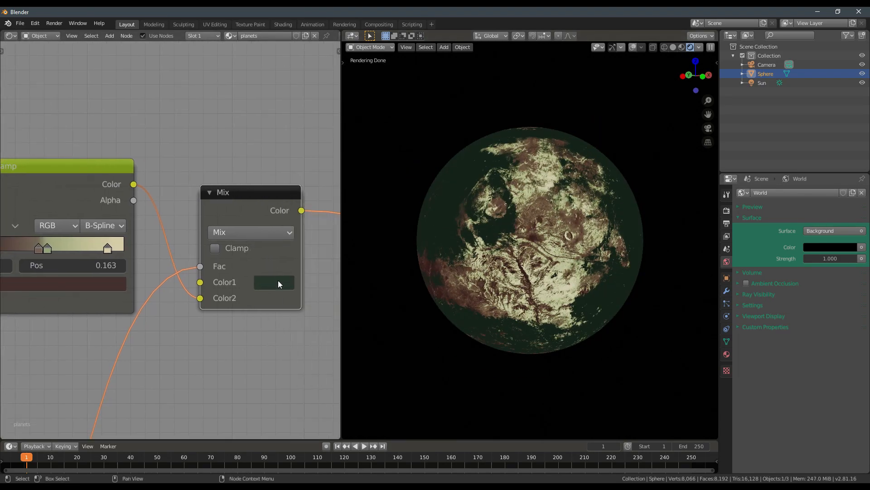
{"action": "left_click", "coordinate": [278, 281]}
{"action": "left_click_drag", "start_coordinate": [380, 153], "coordinate": [379, 152]}
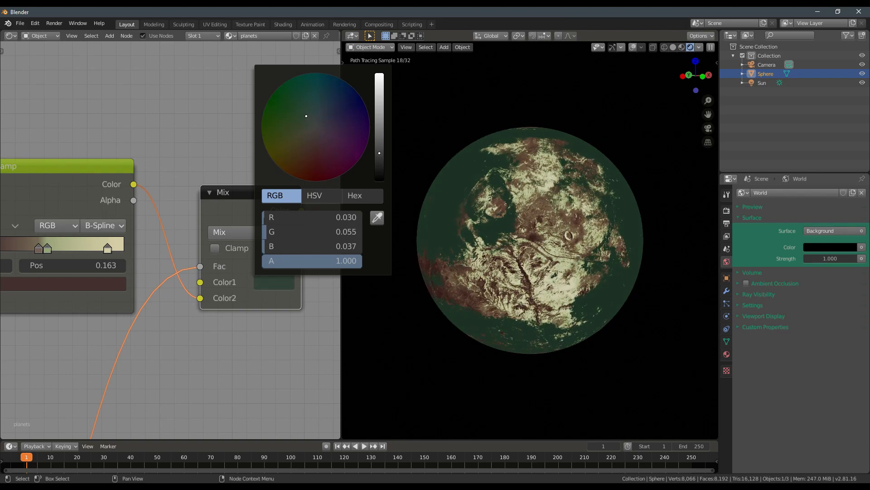
{"action": "scroll", "coordinate": [555, 272], "scroll_direction": "down", "scroll_amount": 3}
{"action": "middle_click_drag", "start_coordinate": [555, 273], "coordinate": [382, 273]}
{"action": "left_click", "coordinate": [274, 282]}
{"action": "left_click_drag", "start_coordinate": [380, 152], "coordinate": [379, 149]}
{"action": "middle_click_drag", "start_coordinate": [514, 239], "coordinate": [559, 223]}
{"action": "scroll", "coordinate": [553, 223], "scroll_direction": "up", "scroll_amount": 3}
{"action": "scroll", "coordinate": [142, 227], "scroll_direction": "down", "scroll_amount": 4}
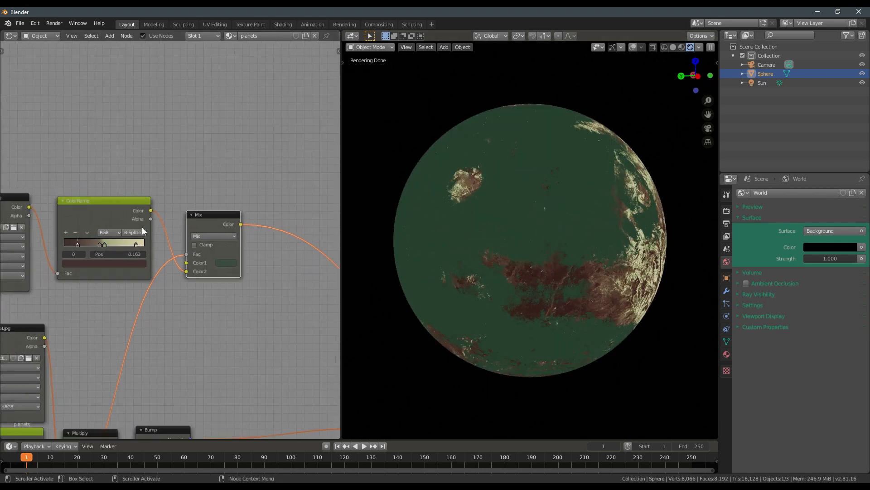
- Preview the Mars image texture and the mask from its lower ColorRamp on a close view of the sphere
{"action": "middle_click_drag", "start_coordinate": [124, 298], "coordinate": [150, 240]}
{"action": "middle_click_drag", "start_coordinate": [198, 311], "coordinate": [212, 283]}
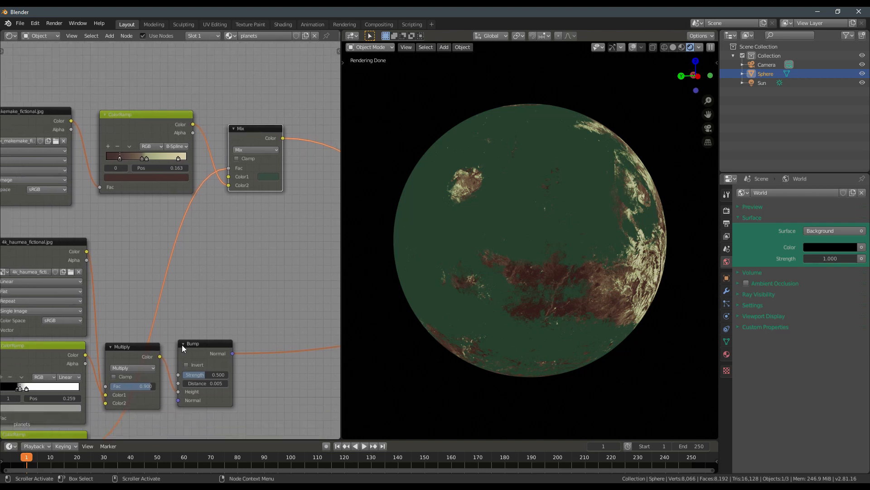
{"action": "scroll", "coordinate": [530, 252], "scroll_direction": "up", "scroll_amount": 3}
{"action": "middle_click_drag", "start_coordinate": [579, 254], "coordinate": [536, 259]}
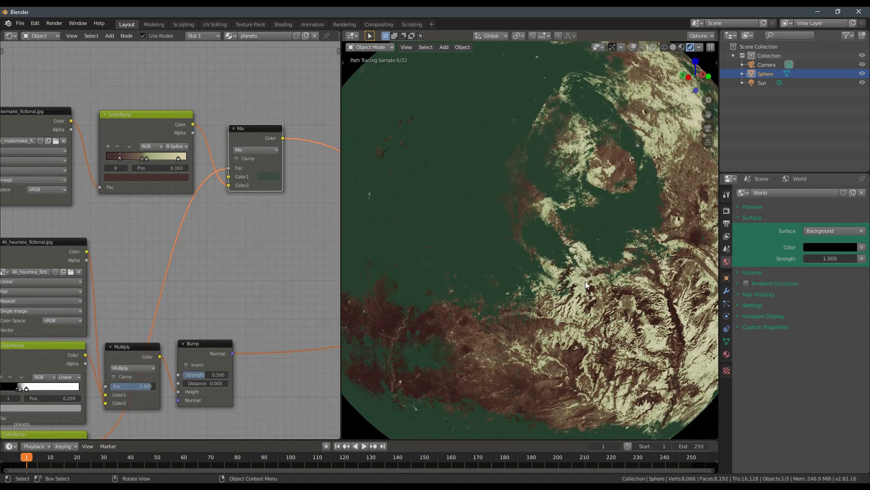
{"action": "middle_click_drag", "start_coordinate": [168, 286], "coordinate": [220, 207]}
{"action": "scroll", "coordinate": [197, 231], "scroll_direction": "down", "scroll_amount": 4}
{"action": "middle_click_drag", "start_coordinate": [145, 294], "coordinate": [189, 257]}
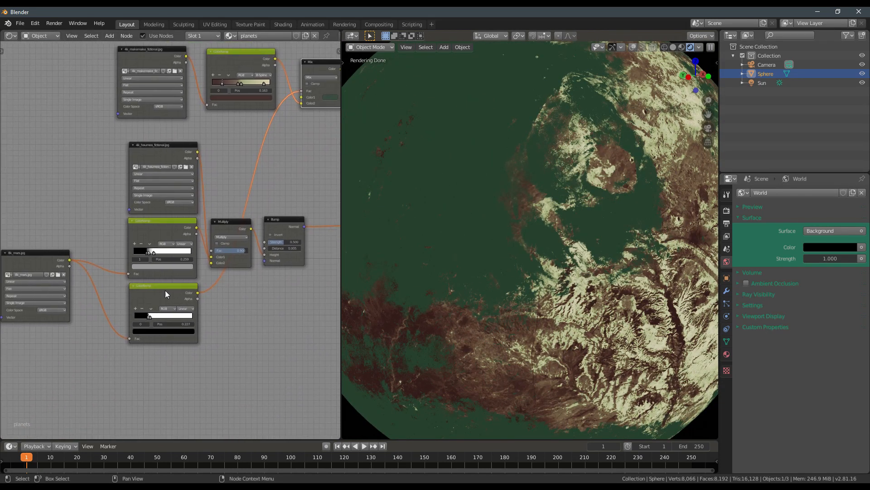
{"action": "left_click", "coordinate": [37, 265], "text": "ctrl+shift"}
{"action": "left_click", "coordinate": [167, 299], "text": "ctrl+shift"}
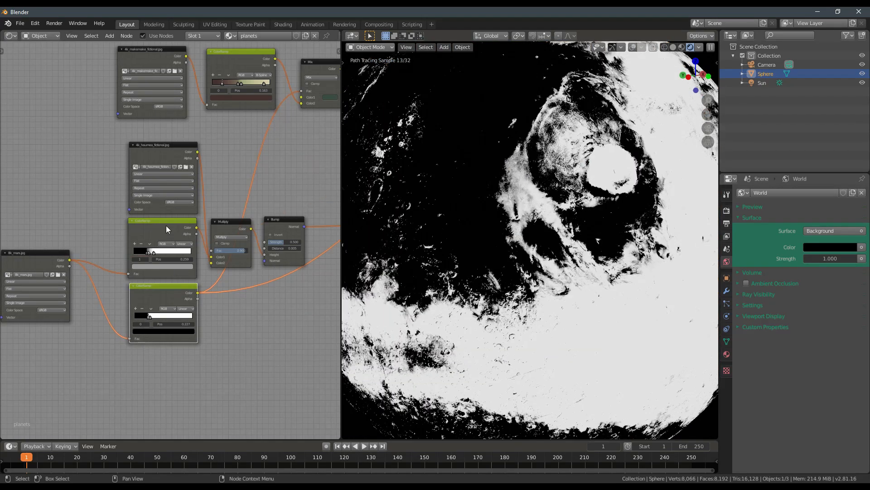
- Duplicate the lower Mars ColorRamp with its input link kept, place the copy below the original and preview it
{"action": "middle_click_drag", "start_coordinate": [184, 271], "coordinate": [188, 166]}
{"action": "scroll", "coordinate": [175, 258], "scroll_direction": "up", "scroll_amount": 6}
{"action": "key", "text": "ctrl+shift+d"}
{"action": "left_click", "coordinate": [192, 269]}
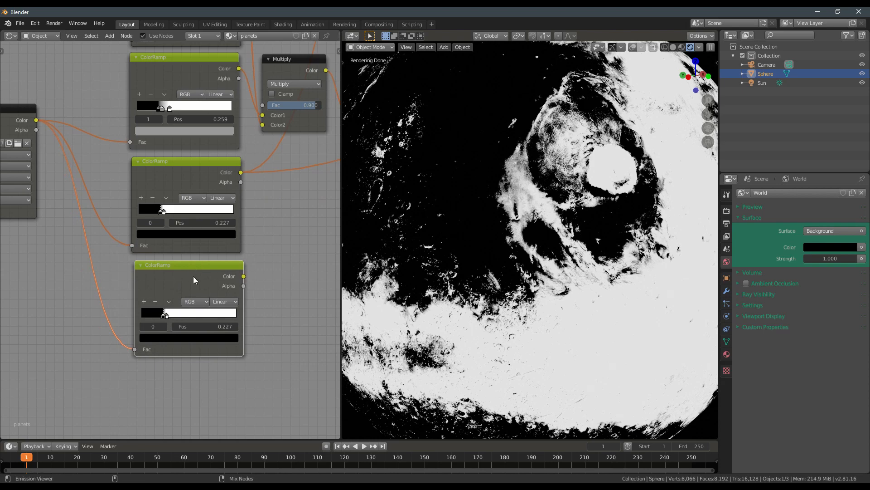
{"action": "left_click", "coordinate": [193, 276], "text": "ctrl+shift"}
{"action": "scroll", "coordinate": [185, 282], "scroll_direction": "up", "scroll_amount": 3}
{"action": "mouse_move", "coordinate": [178, 279]}
{"action": "middle_mouse_down"}
{"action": "mouse_move", "coordinate": [182, 292]}
{"action": "mouse_move", "coordinate": [173, 289]}
{"action": "middle_mouse_up"}
{"action": "scroll", "coordinate": [181, 292], "scroll_direction": "down", "scroll_amount": 5}
- Compare the upper Mars ColorRamp's mask with the duplicated ColorRamp's mask by previewing each on the sphere
{"action": "left_click", "coordinate": [198, 137], "text": "ctrl+shift"}
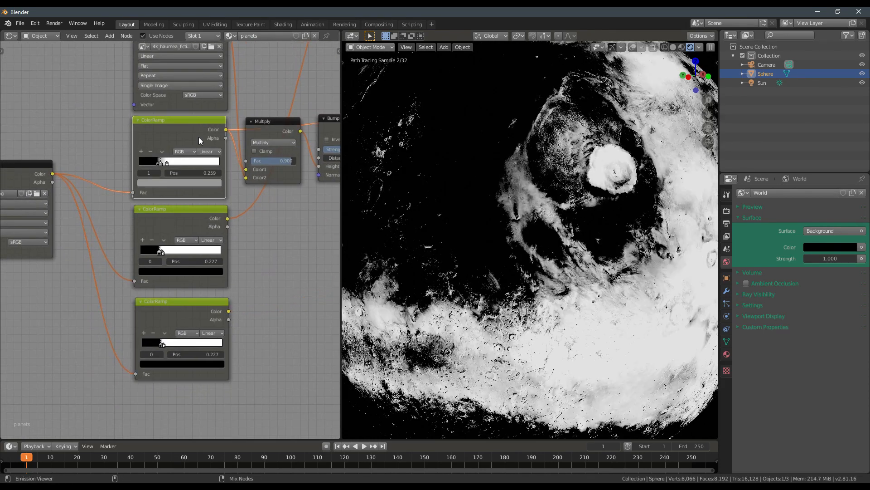
{"action": "scroll", "coordinate": [159, 161], "scroll_direction": "up", "scroll_amount": 2}
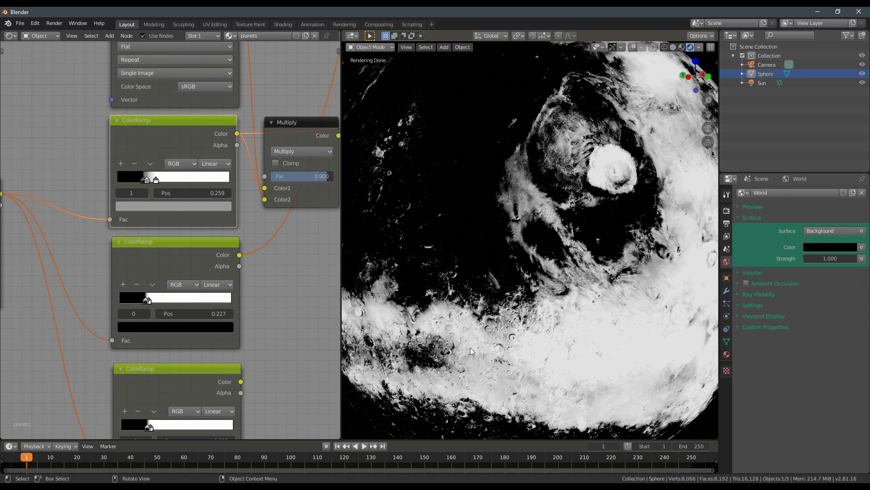
{"action": "middle_click_drag", "start_coordinate": [229, 331], "coordinate": [238, 233]}
{"action": "left_click", "coordinate": [212, 288], "text": "ctrl+shift"}
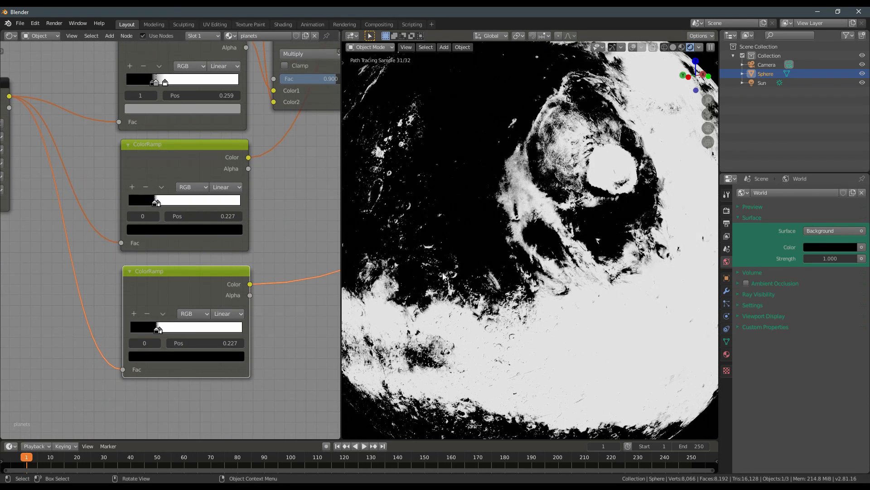
- Set the black stop of the duplicated Mars ColorRamp to position 0.200
{"action": "middle_click_drag", "start_coordinate": [186, 346], "coordinate": [199, 291]}
{"action": "scroll", "coordinate": [190, 298], "scroll_direction": "up", "scroll_amount": 5}
{"action": "left_click_drag", "start_coordinate": [166, 289], "coordinate": [164, 291]}
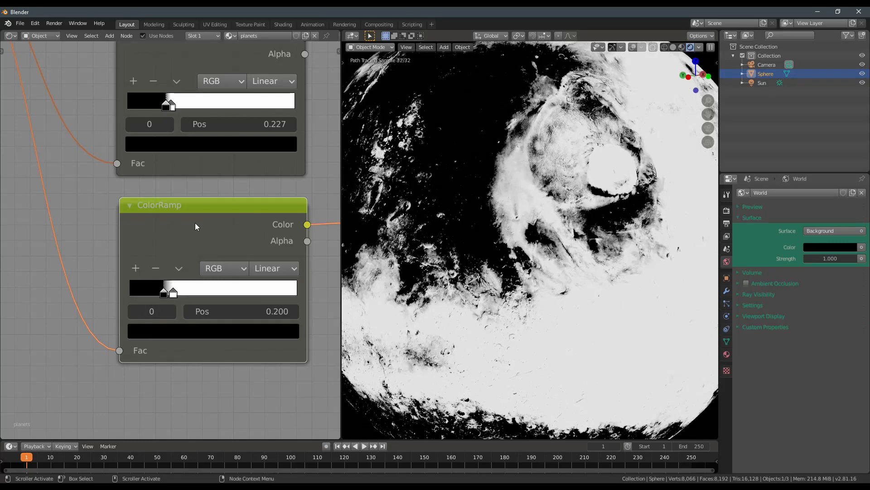
- Add the 8k_venus_surface.jpg image texture below the Mars ColorRamps, preview it on the sphere and leave room beside it
{"action": "scroll", "coordinate": [195, 222], "scroll_direction": "down", "scroll_amount": 4}
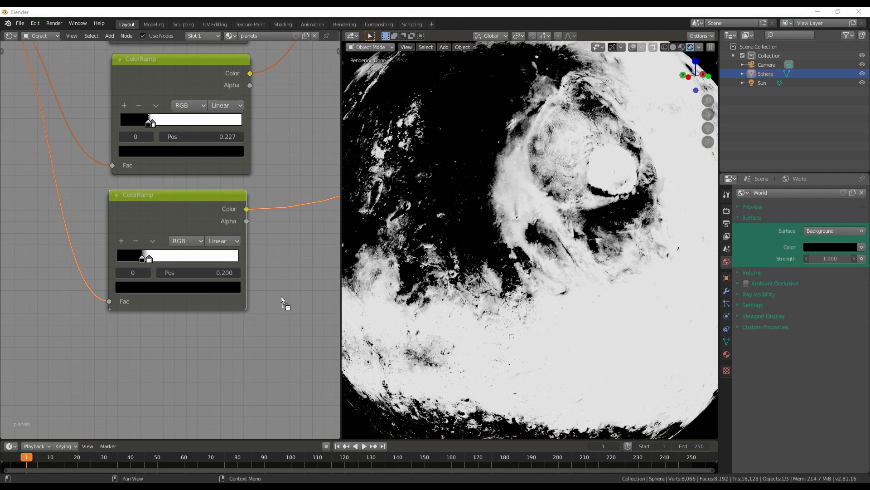
{"action": "left_click_drag", "start_coordinate": [130, 340], "coordinate": [129, 333]}
{"action": "left_click", "coordinate": [195, 355], "text": "ctrl+shift"}
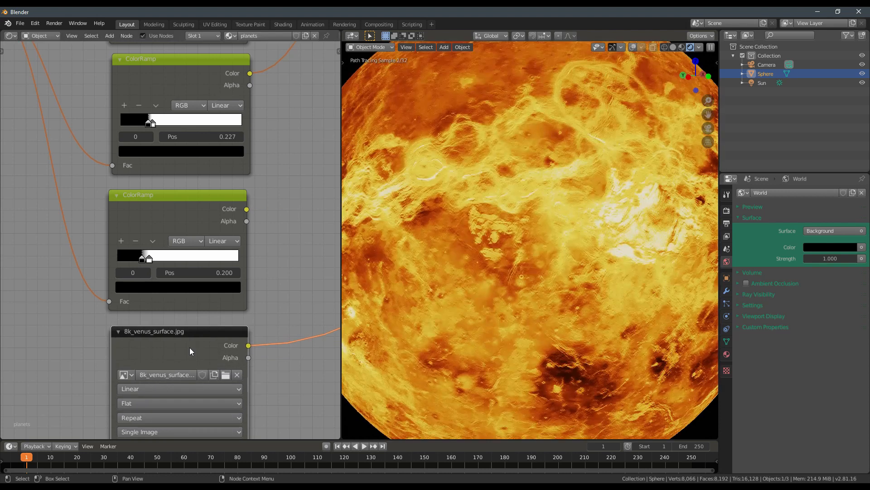
{"action": "scroll", "coordinate": [191, 348], "scroll_direction": "down", "scroll_amount": 2}
{"action": "middle_click_drag", "start_coordinate": [218, 319], "coordinate": [264, 290]}
{"action": "scroll", "coordinate": [262, 290], "scroll_direction": "down", "scroll_amount": 3}
{"action": "left_click_drag", "start_coordinate": [236, 289], "coordinate": [50, 295]}
- Add a ColorRamp on the output link of the Venus image texture
{"action": "key", "text": "q"}
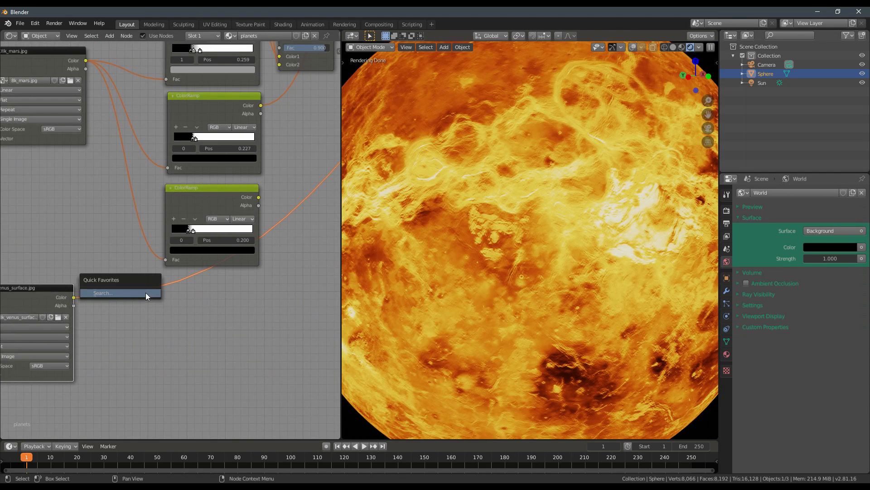
{"action": "left_click", "coordinate": [145, 293]}
{"action": "type", "text": "col"}
{"action": "key", "text": "Down"}
{"action": "key", "text": "Return"}
{"action": "left_click", "coordinate": [89, 279]}
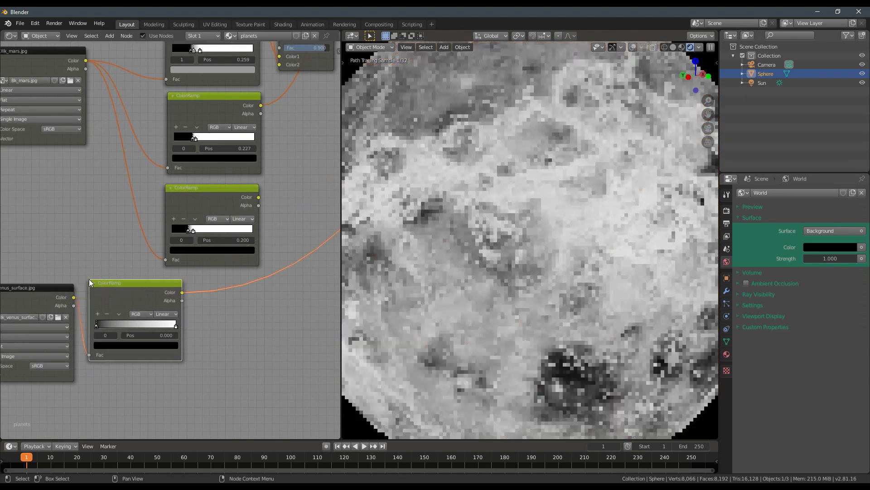
- Position the Venus ColorRamp beneath the Mars ColorRamps and move its black stop to about 0.37
{"action": "middle_click_drag", "start_coordinate": [135, 294], "coordinate": [151, 303]}
{"action": "left_click_drag", "start_coordinate": [151, 304], "coordinate": [201, 324]}
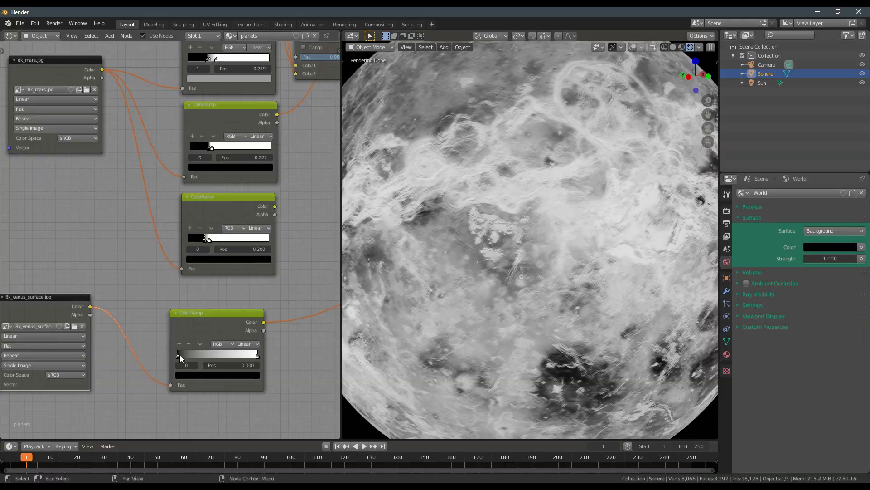
{"action": "mouse_move", "coordinate": [180, 357]}
{"action": "left_mouse_down"}
{"action": "mouse_move", "coordinate": [223, 350]}
{"action": "mouse_move", "coordinate": [208, 352]}
{"action": "left_mouse_up"}
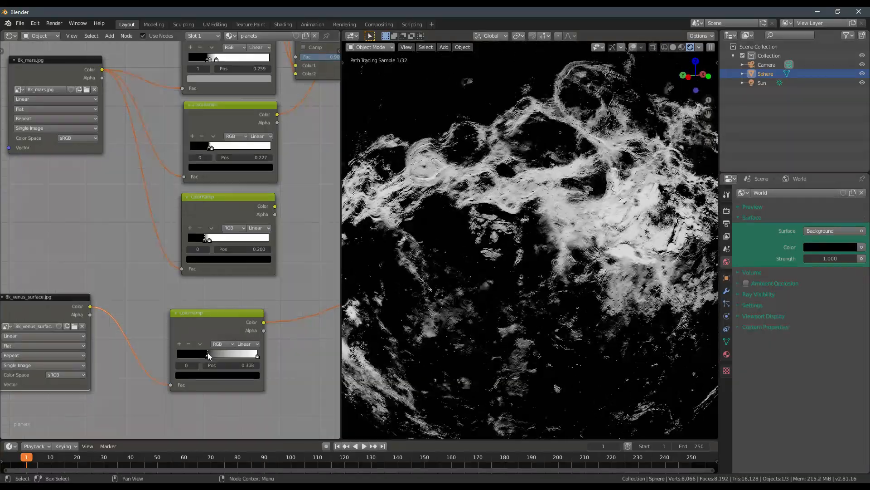
{"action": "left_click", "coordinate": [257, 356]}
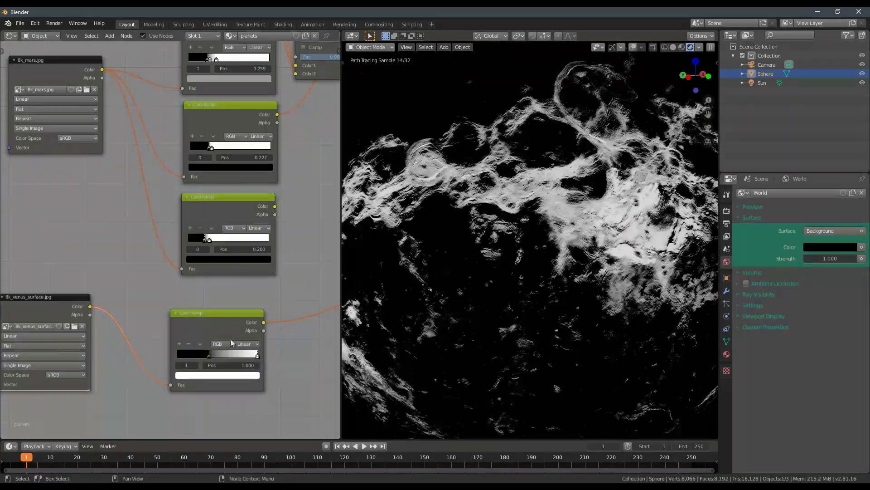
- Insert a Mix node on the lowest Mars ColorRamp's output and link the Venus ColorRamp to its Color2
{"action": "middle_click_drag", "start_coordinate": [231, 342], "coordinate": [160, 386]}
{"action": "key", "text": "shift+a"}
{"action": "mouse_move", "coordinate": [285, 237]}
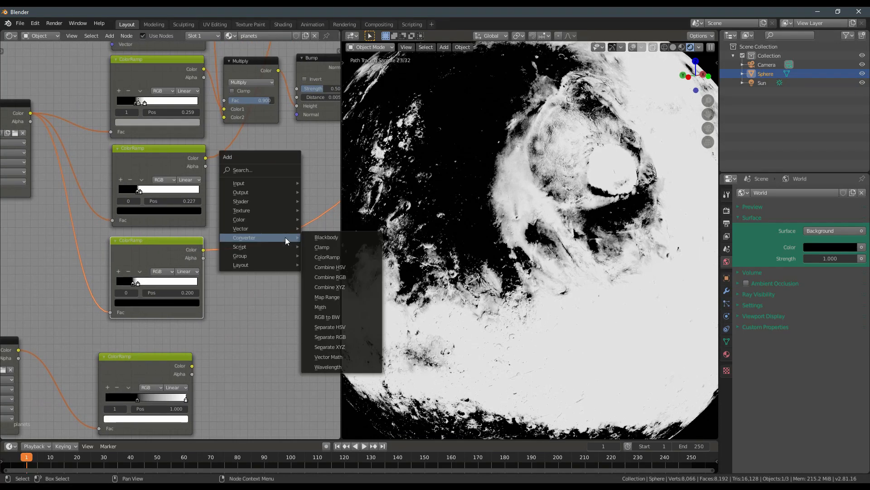
{"action": "mouse_move", "coordinate": [290, 221]}
{"action": "left_click", "coordinate": [323, 270]}
{"action": "left_click", "coordinate": [255, 268]}
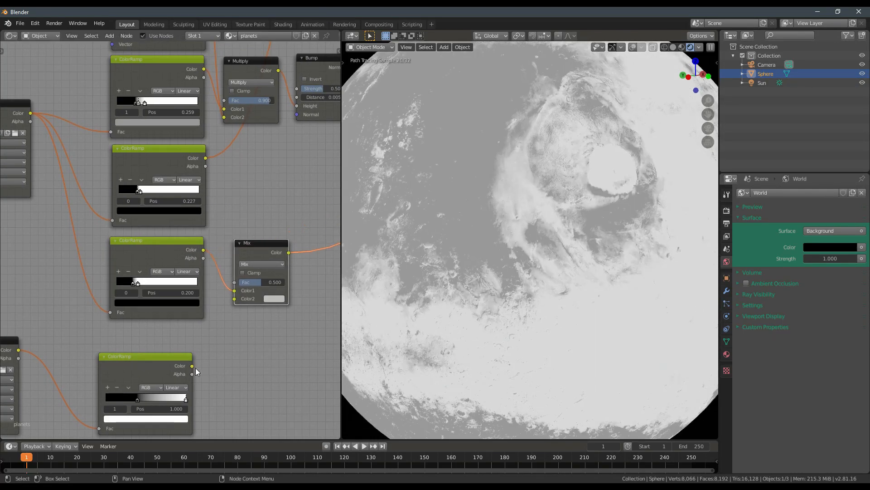
{"action": "left_click_drag", "start_coordinate": [183, 358], "coordinate": [188, 349]}
- Set the new Mix node to Multiply with a factor of 1.000 and move the Venus texture closer to its ColorRamp
{"action": "left_click", "coordinate": [262, 264]}
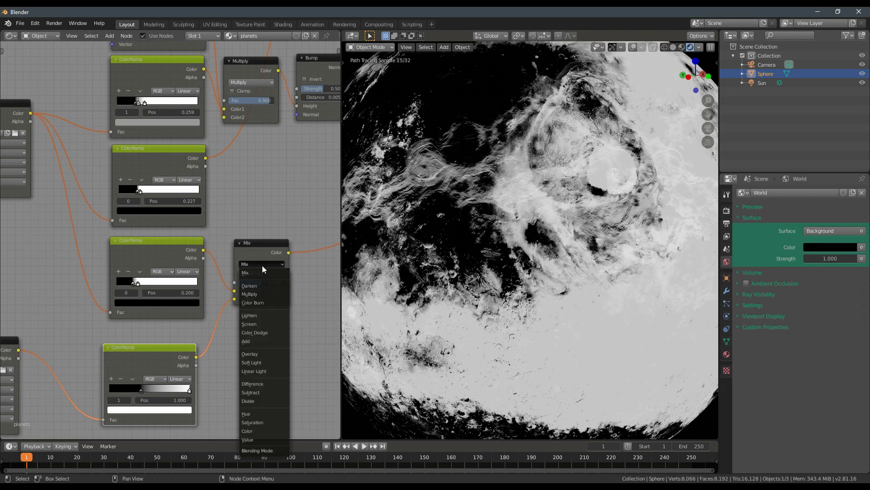
{"action": "left_click", "coordinate": [256, 292]}
{"action": "left_click_drag", "start_coordinate": [260, 279], "coordinate": [285, 280]}
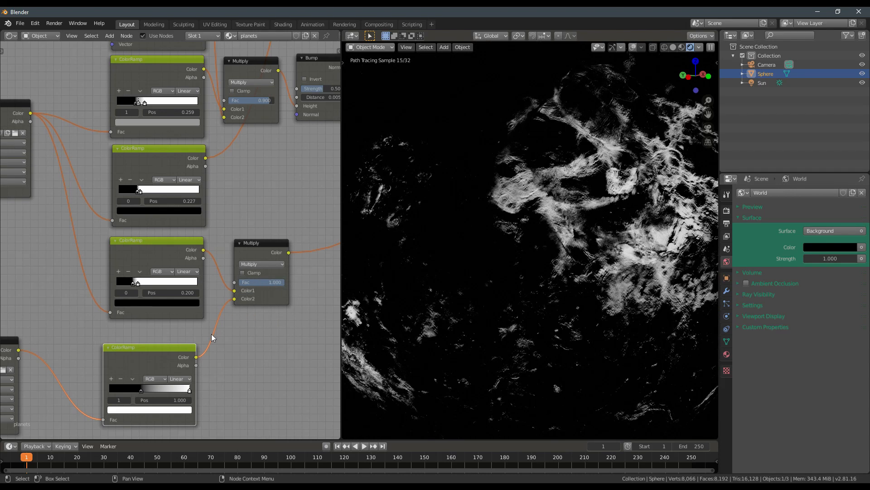
{"action": "scroll", "coordinate": [181, 335], "scroll_direction": "down", "scroll_amount": 1}
{"action": "middle_click_drag", "start_coordinate": [126, 327], "coordinate": [157, 325]}
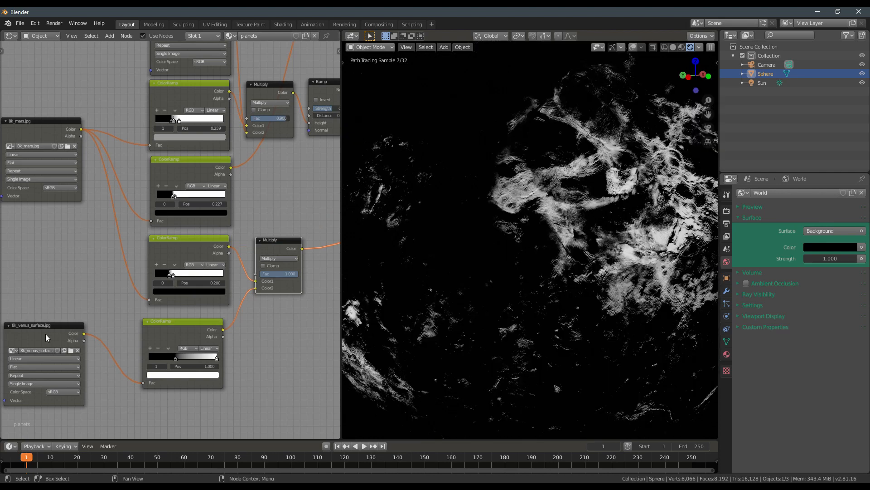
{"action": "left_click_drag", "start_coordinate": [45, 325], "coordinate": [72, 322]}
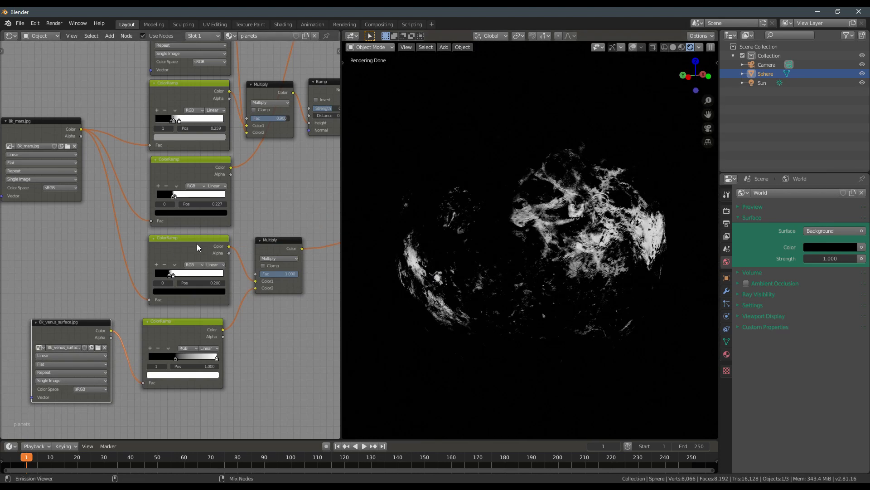
- Compare the lowest Mars mask, the Venus mask and their multiplied result by previewing each on the sphere
{"action": "left_click", "coordinate": [198, 247], "text": "ctrl+shift"}
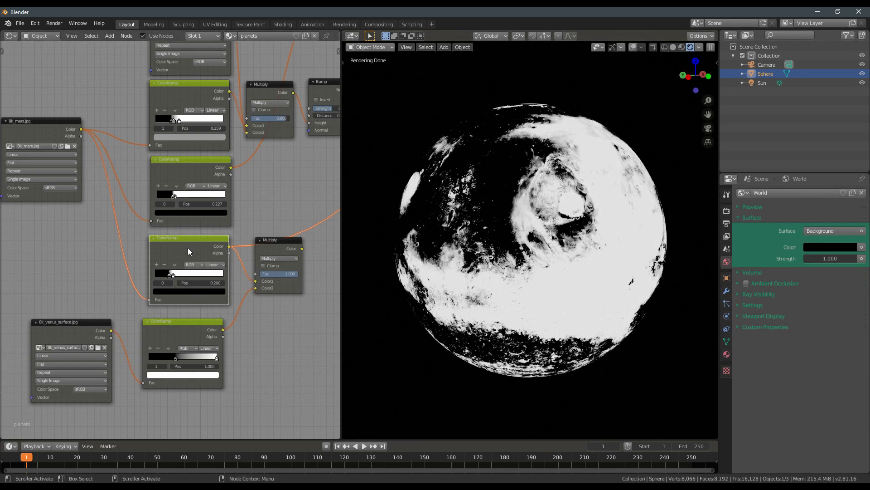
{"action": "left_click", "coordinate": [173, 338], "text": "ctrl+shift"}
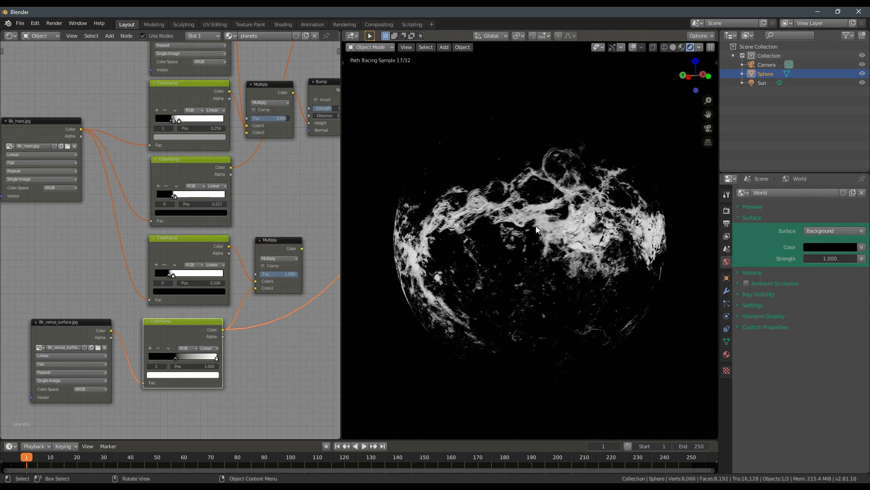
{"action": "middle_click_drag", "start_coordinate": [282, 265], "coordinate": [221, 279]}
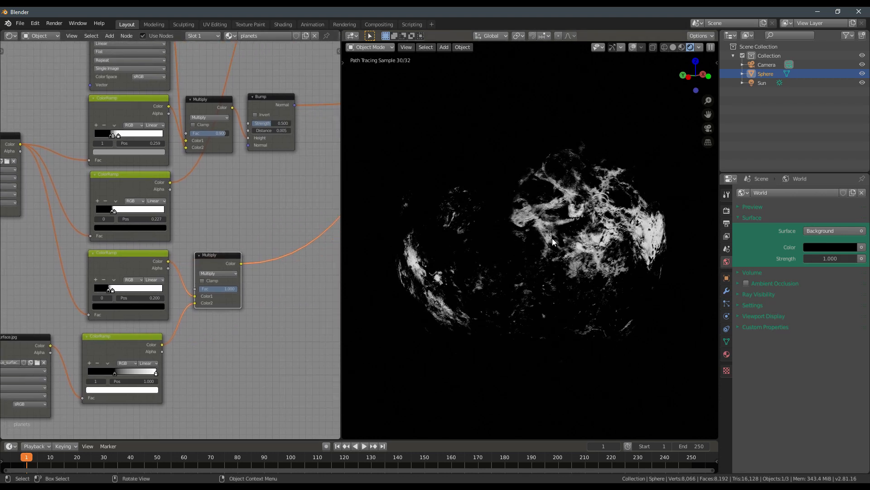
{"action": "scroll", "coordinate": [274, 234], "scroll_direction": "down", "scroll_amount": 3}
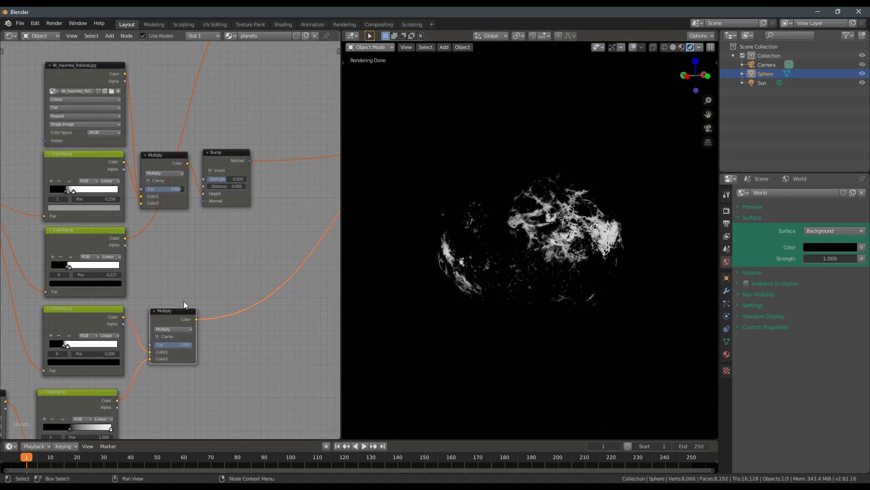
- Move the land colour Mix node further from the Makemake ColorRamp and place a duplicate of it below that ColorRamp
{"action": "middle_click_drag", "start_coordinate": [207, 206], "coordinate": [198, 273]}
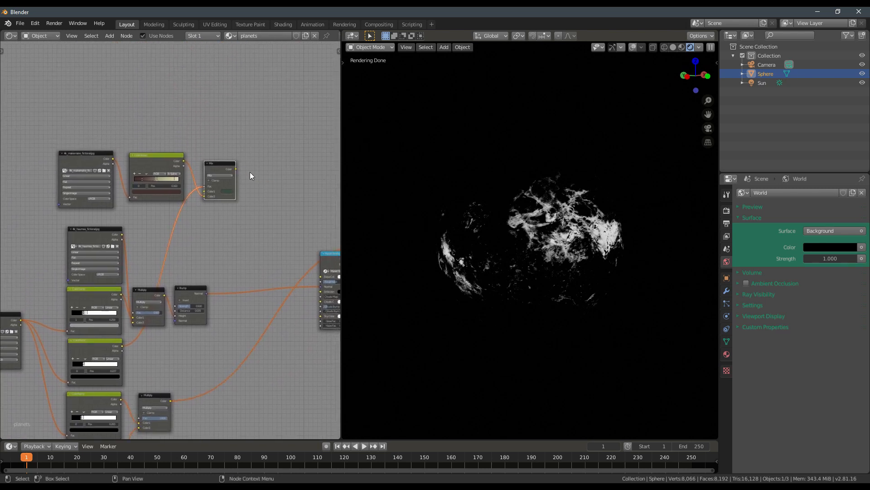
{"action": "left_click_drag", "start_coordinate": [225, 167], "coordinate": [280, 178]}
{"action": "mouse_move", "coordinate": [156, 161]}
{"action": "left_mouse_down"}
{"action": "mouse_move", "coordinate": [222, 166]}
{"action": "mouse_move", "coordinate": [165, 165]}
{"action": "left_mouse_up"}
{"action": "mouse_move", "coordinate": [285, 174]}
{"action": "left_mouse_down"}
{"action": "mouse_move", "coordinate": [264, 179]}
{"action": "mouse_move", "coordinate": [291, 168]}
{"action": "left_mouse_up"}
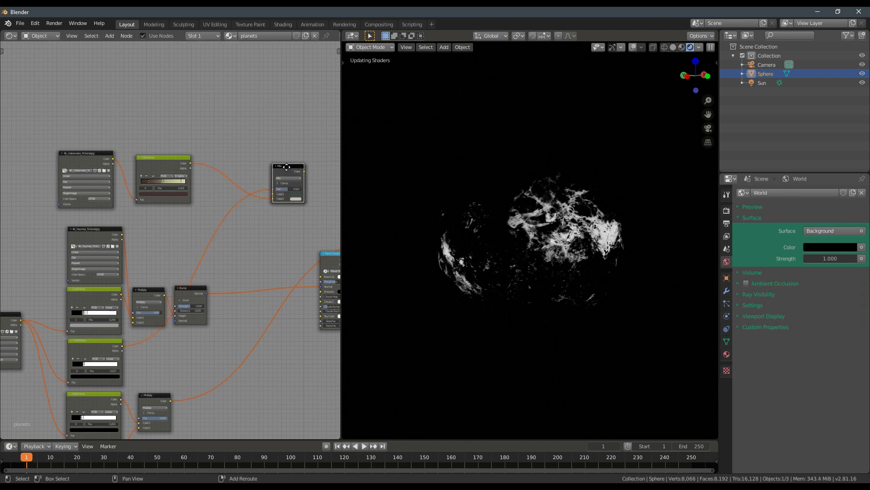
{"action": "key", "text": "shift+d"}
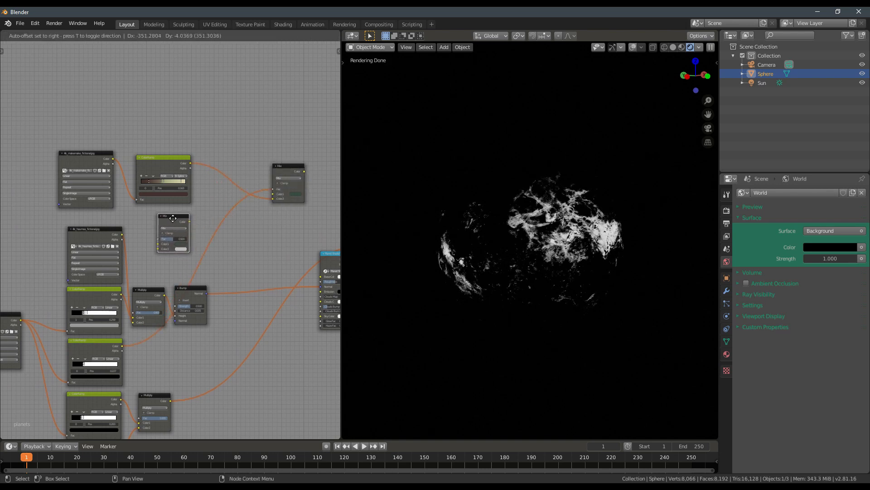
{"action": "left_click", "coordinate": [180, 245]}
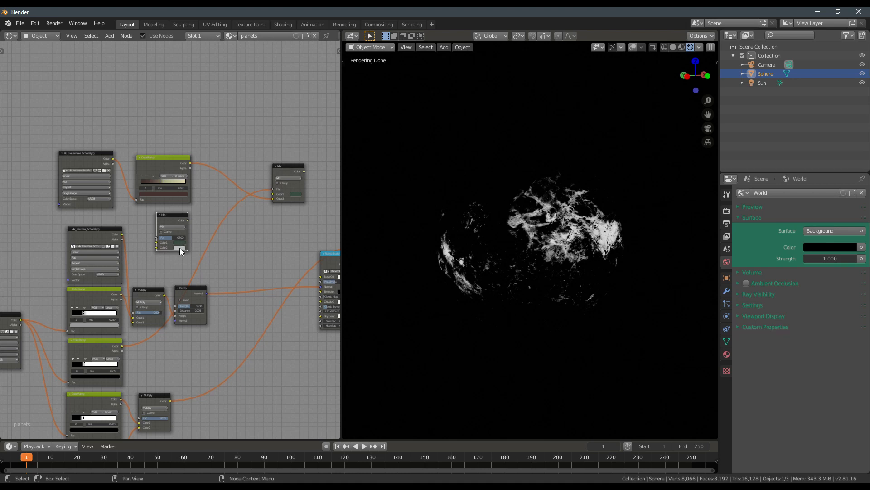
- Link the Mars-Venus Multiply output to the duplicated Mix node's Color2 and preview the duplicate on the sphere
{"action": "middle_click_drag", "start_coordinate": [180, 250], "coordinate": [219, 176]}
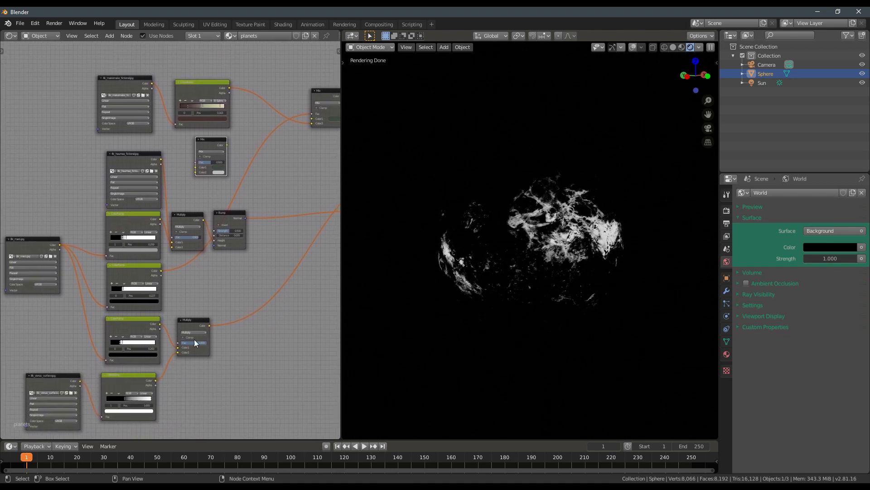
{"action": "left_click_drag", "start_coordinate": [201, 330], "coordinate": [196, 325]}
{"action": "left_click_drag", "start_coordinate": [196, 325], "coordinate": [196, 172]}
{"action": "left_click", "coordinate": [206, 148], "text": "ctrl+shift"}
- Link the duplicated Mix node to the original Mix node's Color1, preview the combined colours and arrange both nodes closer together
{"action": "scroll", "coordinate": [208, 140], "scroll_direction": "up", "scroll_amount": 4}
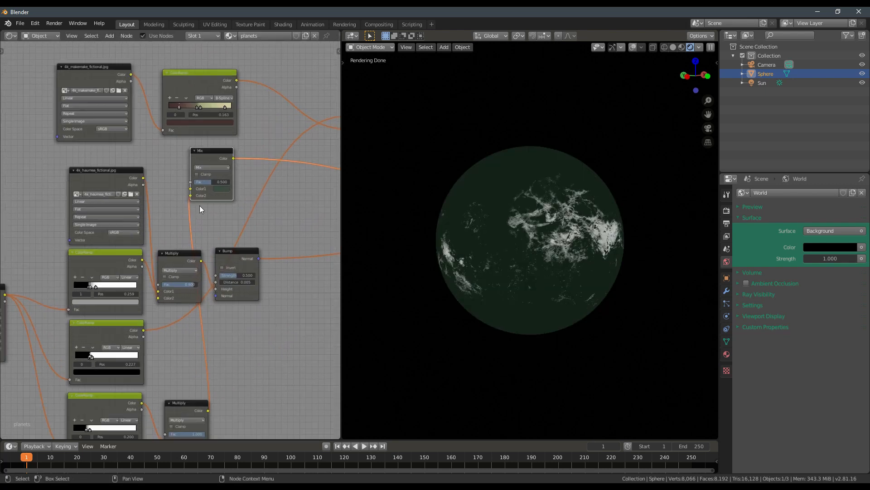
{"action": "middle_click_drag", "start_coordinate": [199, 205], "coordinate": [164, 229]}
{"action": "left_click_drag", "start_coordinate": [184, 182], "coordinate": [245, 171]}
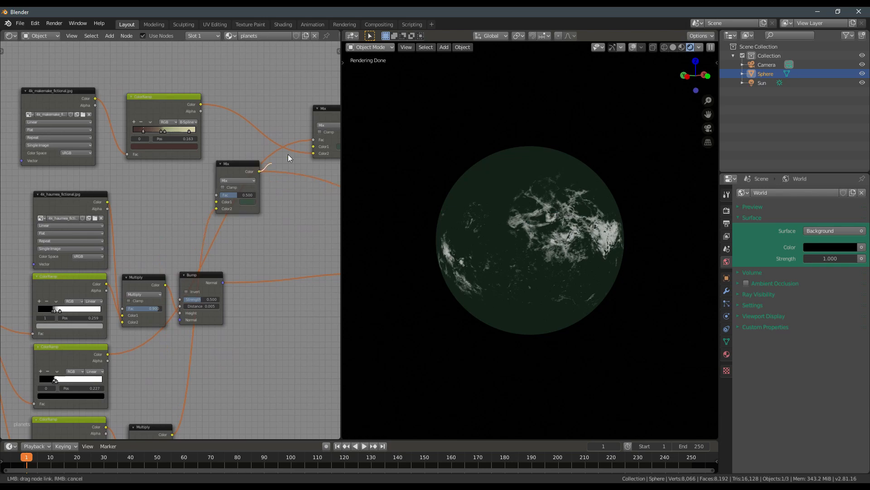
{"action": "left_click_drag", "start_coordinate": [319, 144], "coordinate": [316, 145]}
{"action": "left_click", "coordinate": [327, 117], "text": "ctrl+shift"}
{"action": "left_click_drag", "start_coordinate": [328, 116], "coordinate": [295, 121]}
{"action": "left_click_drag", "start_coordinate": [242, 173], "coordinate": [242, 163]}
{"action": "scroll", "coordinate": [381, 223], "scroll_direction": "up", "scroll_amount": 6}
{"action": "middle_click_drag", "start_coordinate": [392, 225], "coordinate": [409, 237]}
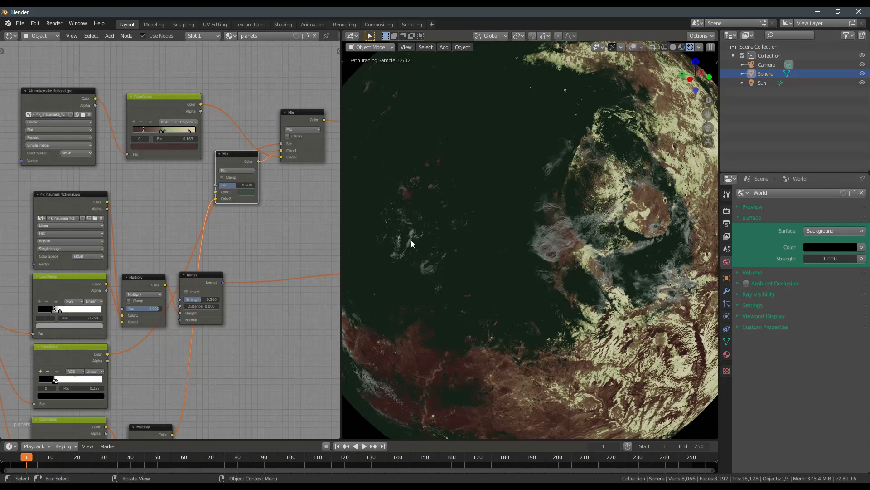
- Open the duplicated Mix node's dark green Color1 for editing
{"action": "middle_click_drag", "start_coordinate": [196, 199], "coordinate": [154, 224]}
{"action": "scroll", "coordinate": [154, 224], "scroll_direction": "up", "scroll_amount": 2}
{"action": "left_click", "coordinate": [213, 209]}
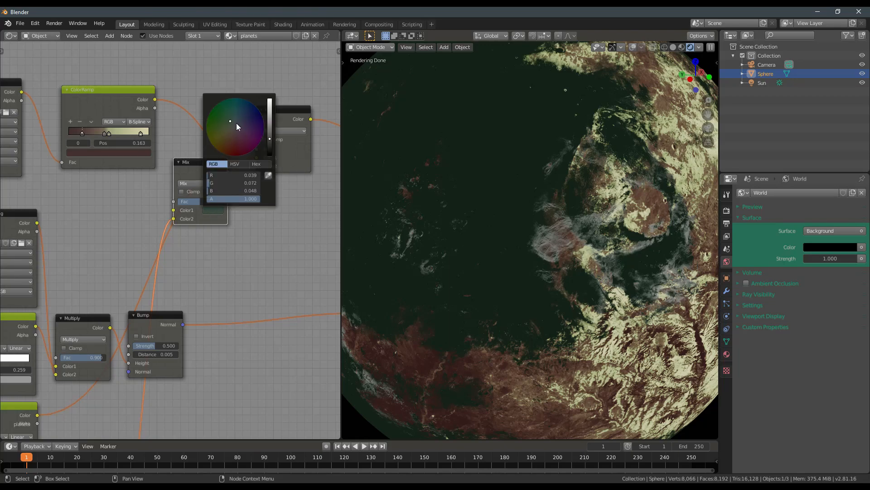
- Brighten the dark green Color1 of the Mix node that supplies the ocean colours
{"action": "mouse_move", "coordinate": [270, 138]}
{"action": "left_mouse_down"}
{"action": "mouse_move", "coordinate": [270, 115]}
{"action": "mouse_move", "coordinate": [269, 140]}
{"action": "left_mouse_up"}
{"action": "scroll", "coordinate": [190, 235], "scroll_direction": "down", "scroll_amount": 3}
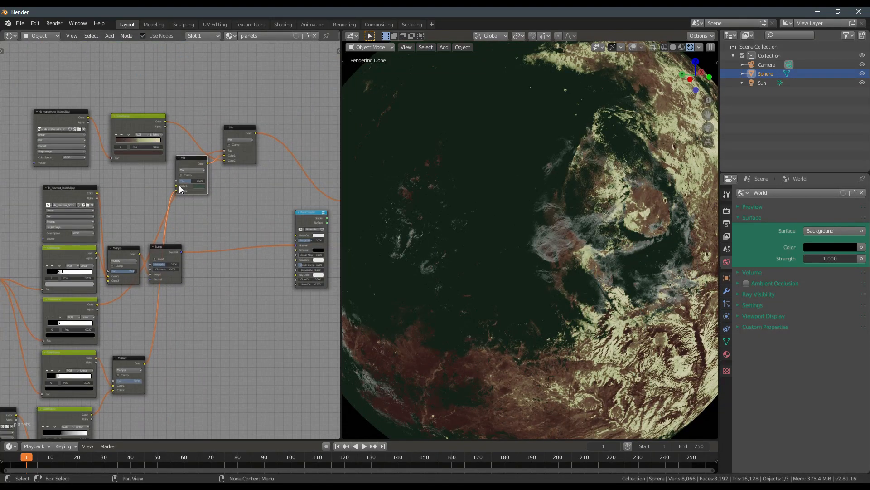
{"action": "scroll", "coordinate": [179, 187], "scroll_direction": "up", "scroll_amount": 2}
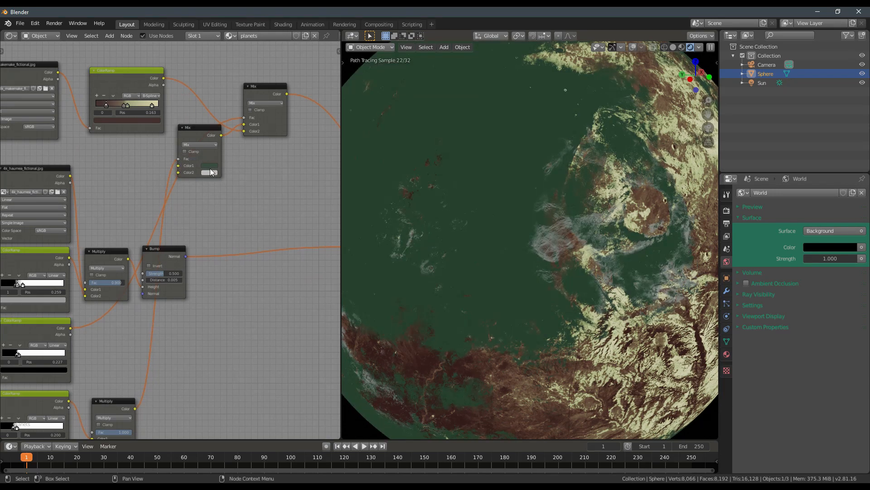
- Try a light blue for Color2 of the same Mix node and check it on the planet
{"action": "left_click", "coordinate": [210, 172]}
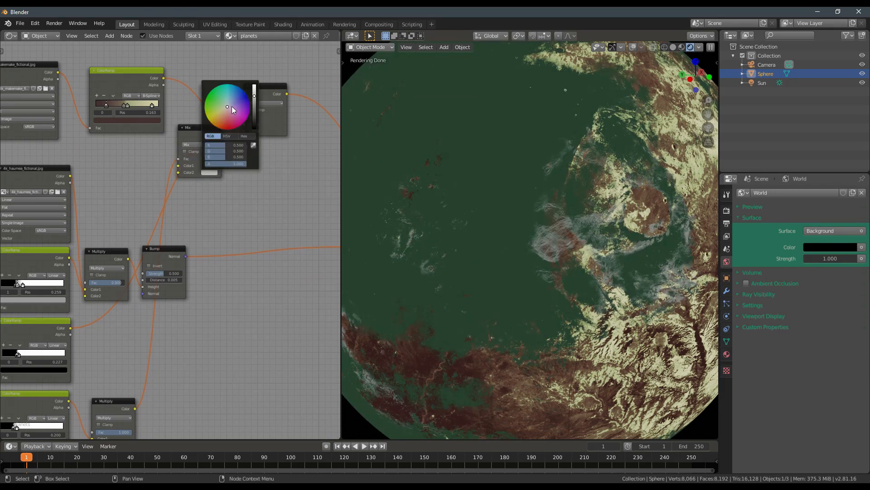
{"action": "left_click_drag", "start_coordinate": [232, 106], "coordinate": [229, 98]}
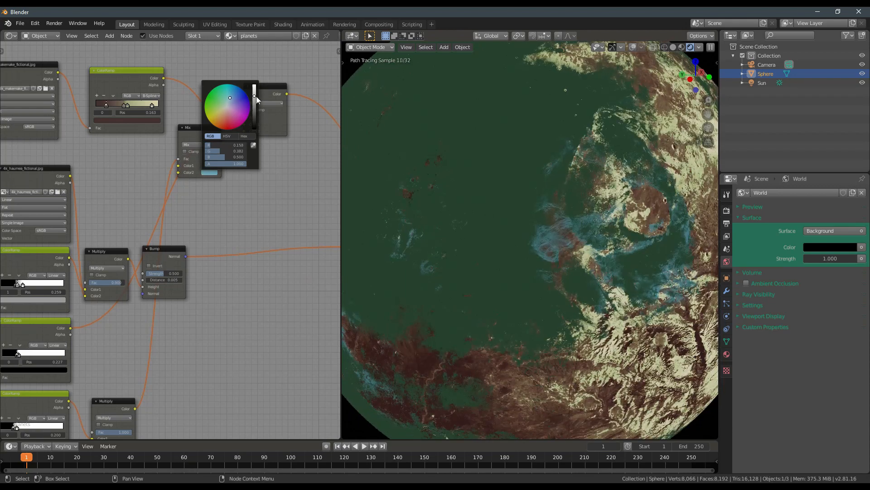
{"action": "scroll", "coordinate": [499, 208], "scroll_direction": "down", "scroll_amount": 4}
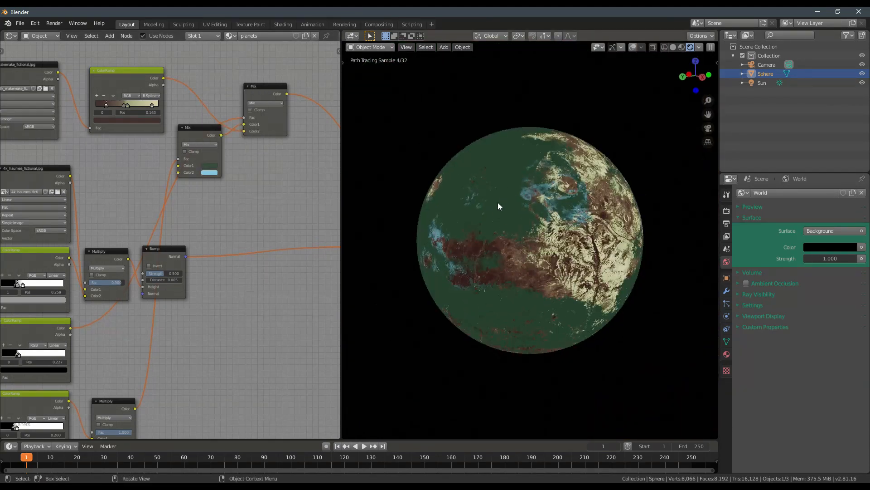
{"action": "middle_click_drag", "start_coordinate": [497, 202], "coordinate": [549, 205]}
{"action": "scroll", "coordinate": [550, 206], "scroll_direction": "down", "scroll_amount": 2}
{"action": "scroll", "coordinate": [156, 237], "scroll_direction": "up", "scroll_amount": 6}
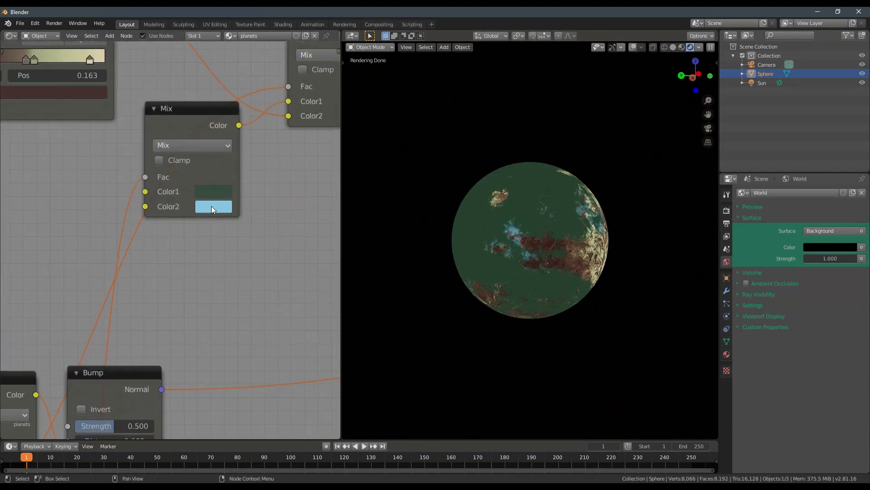
- Set the Mix node's Color2 to a pale green with RGB 0.246, 0.490, 0.278
{"action": "left_click", "coordinate": [219, 215]}
{"action": "left_click_drag", "start_coordinate": [311, 236], "coordinate": [310, 242]}
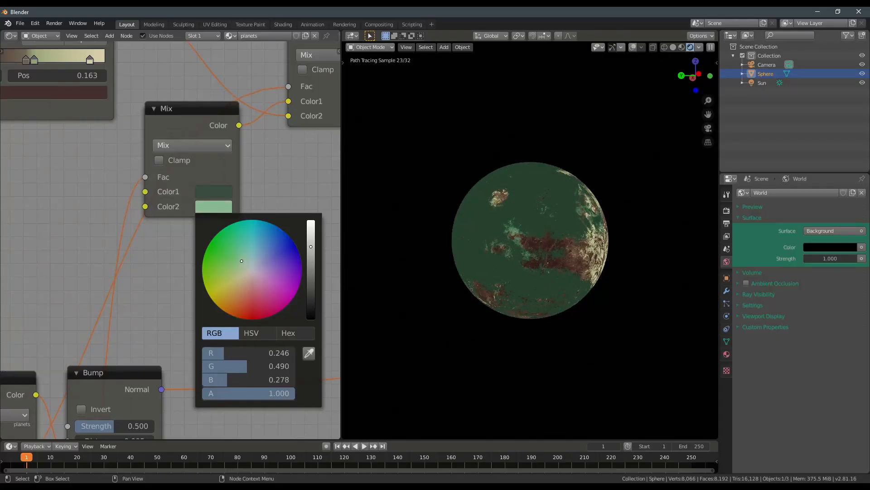
{"action": "middle_click_drag", "start_coordinate": [157, 283], "coordinate": [162, 200]}
{"action": "middle_click_drag", "start_coordinate": [562, 245], "coordinate": [511, 246]}
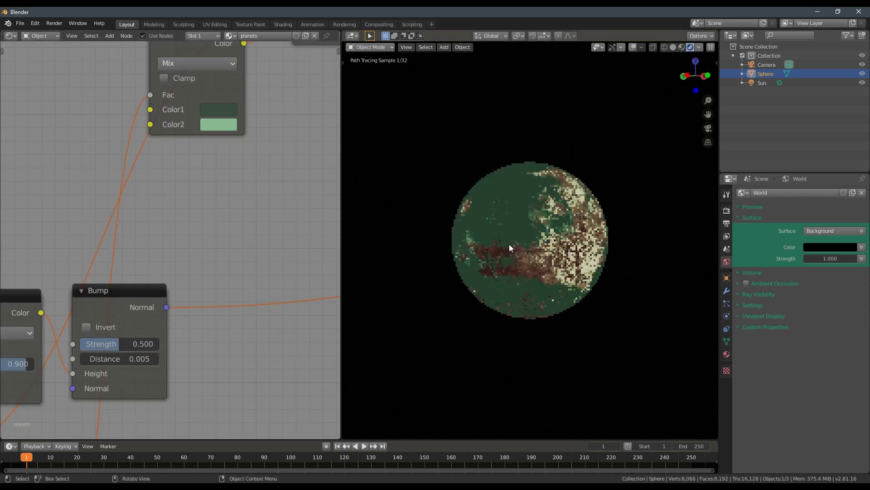
- Move the black stop of the Venus texture's ColorRamp to position 0.000
{"action": "scroll", "coordinate": [511, 246], "scroll_direction": "up", "scroll_amount": 5}
{"action": "middle_click_drag", "start_coordinate": [145, 303], "coordinate": [190, 234]}
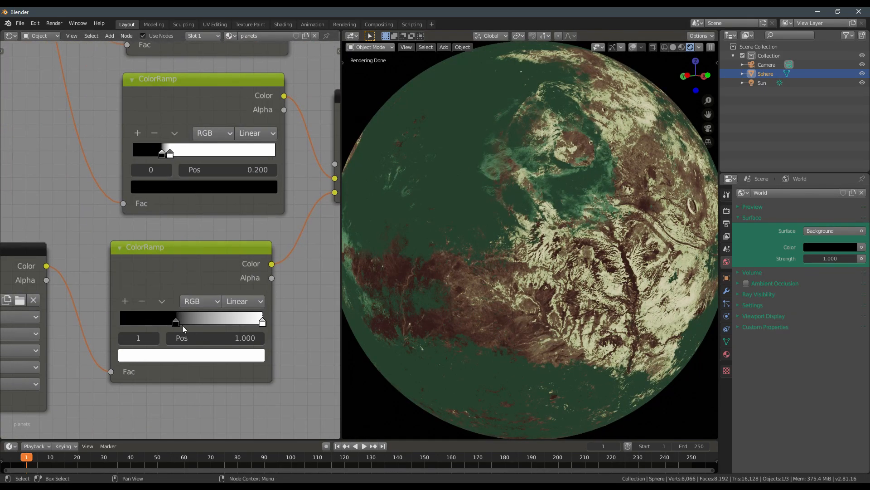
{"action": "left_click_drag", "start_coordinate": [183, 325], "coordinate": [88, 312]}
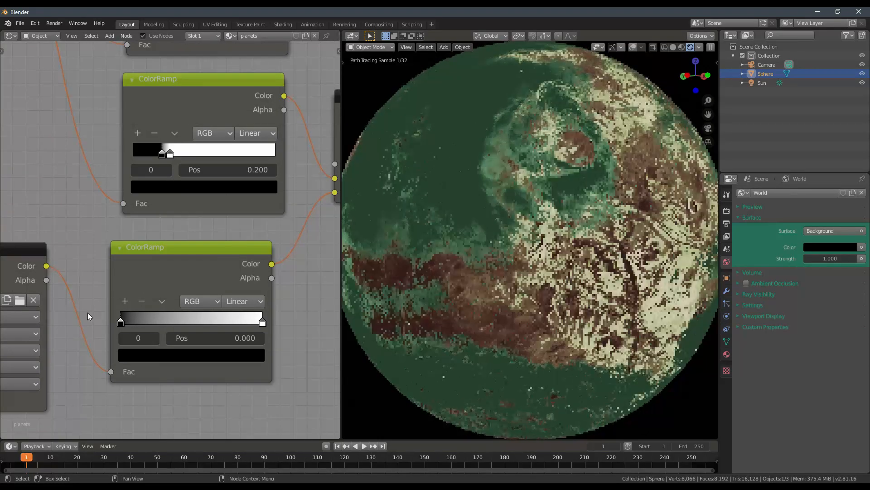
{"action": "middle_click_drag", "start_coordinate": [389, 274], "coordinate": [435, 293]}
{"action": "scroll", "coordinate": [476, 273], "scroll_direction": "down", "scroll_amount": 3}
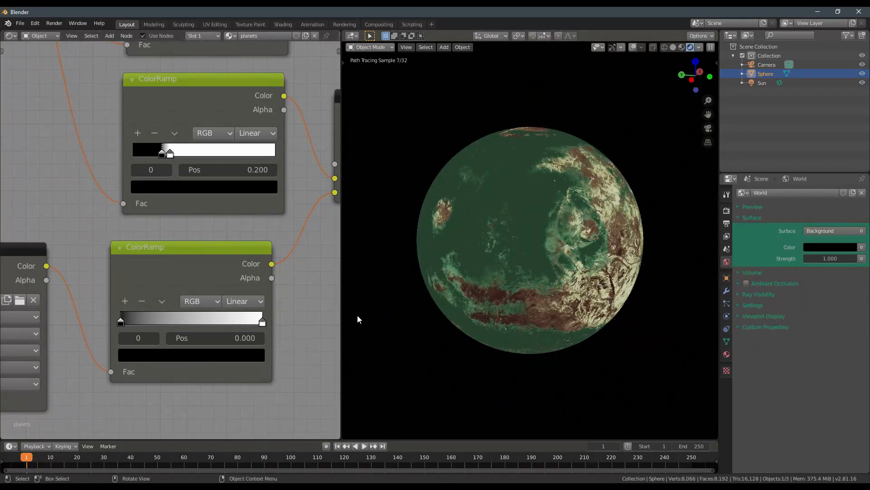
- Switch the Venus texture's ColorRamp to B-Spline and move its white stop inward and its black stop to 0.255
{"action": "left_click", "coordinate": [245, 301]}
{"action": "left_click", "coordinate": [239, 358]}
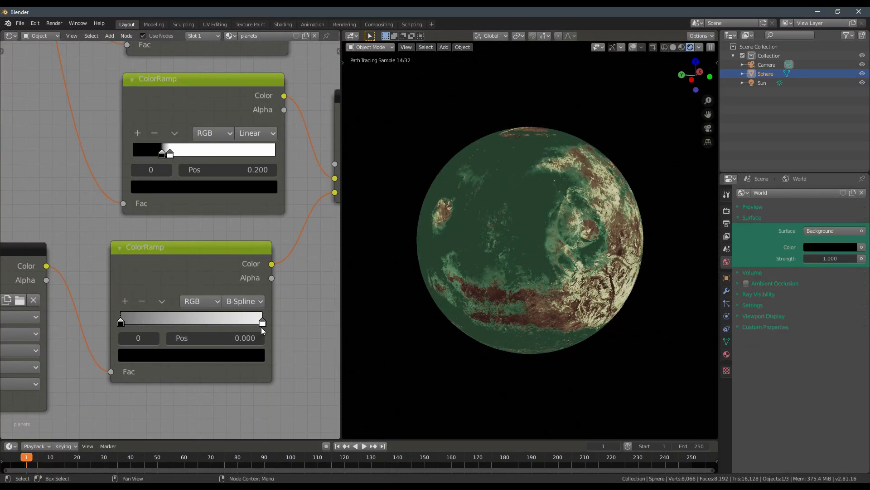
{"action": "left_click_drag", "start_coordinate": [262, 322], "coordinate": [206, 321]}
{"action": "left_click_drag", "start_coordinate": [118, 321], "coordinate": [164, 318]}
{"action": "scroll", "coordinate": [503, 292], "scroll_direction": "up", "scroll_amount": 5}
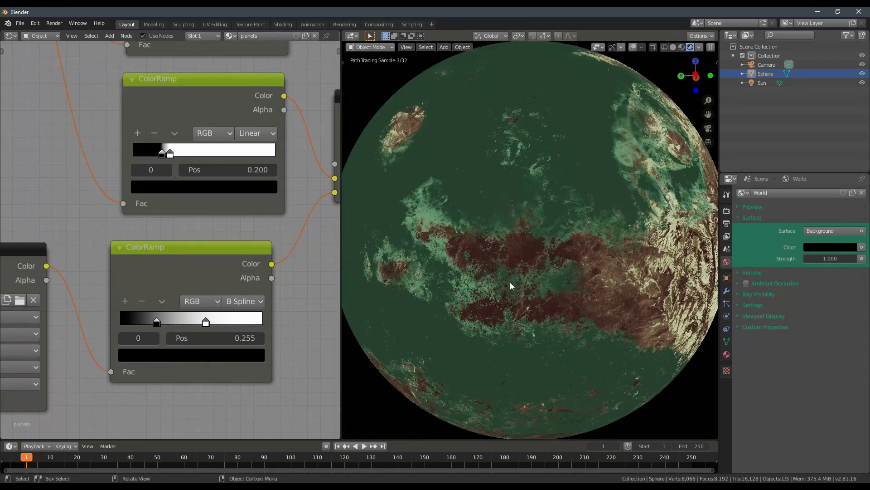
- Set the interpolation of the Mars ColorRamp directly above the Venus one to B-Spline
{"action": "scroll", "coordinate": [229, 212], "scroll_direction": "up", "scroll_amount": 4, "text": "shift"}
{"action": "left_click", "coordinate": [256, 203]}
{"action": "left_click", "coordinate": [250, 262]}
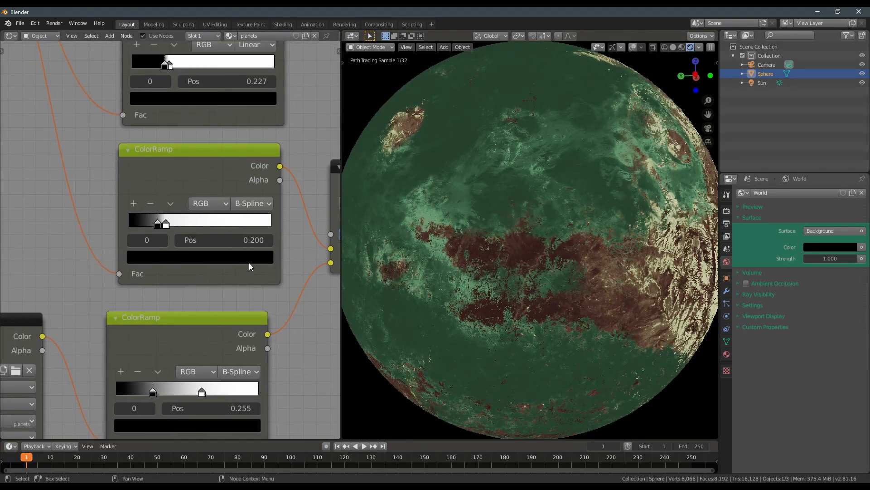
{"action": "middle_click_drag", "start_coordinate": [178, 249], "coordinate": [199, 263]}
- Try adding a grey stop at 0.089 to the B-Spline Mars ColorRamp and darkening its colour
{"action": "left_click", "coordinate": [153, 217]}
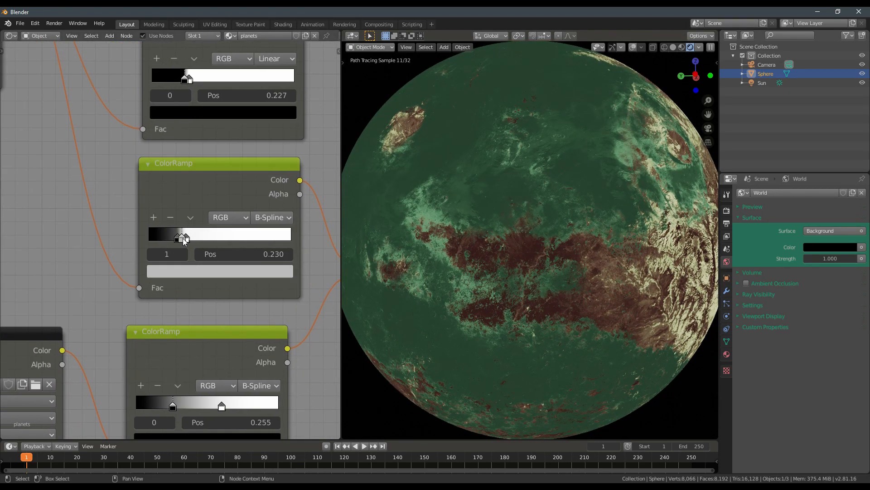
{"action": "left_click_drag", "start_coordinate": [180, 238], "coordinate": [159, 240]}
{"action": "left_click", "coordinate": [202, 271]}
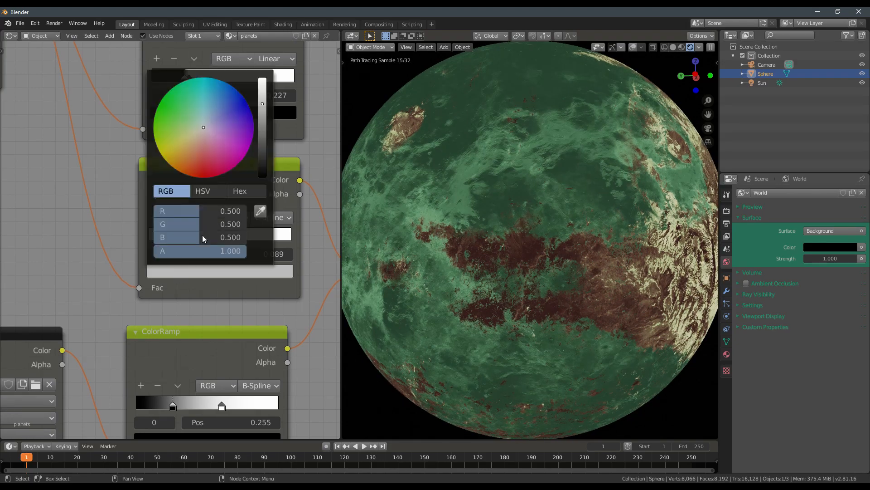
{"action": "left_click_drag", "start_coordinate": [262, 159], "coordinate": [262, 164]}
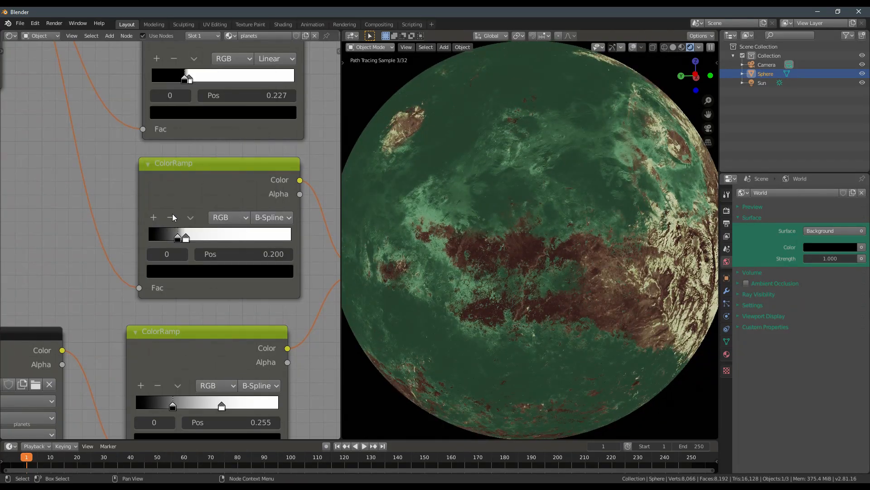
- Add a dark grey stop at position 0.109 to the Mars ColorRamp and check the planet from different angles
{"action": "mouse_move", "coordinate": [162, 236]}
{"action": "left_mouse_down", "text": "ctrl"}
{"action": "mouse_move", "coordinate": [170, 236]}
{"action": "mouse_move", "coordinate": [157, 239]}
{"action": "left_mouse_up", "text": "ctrl"}
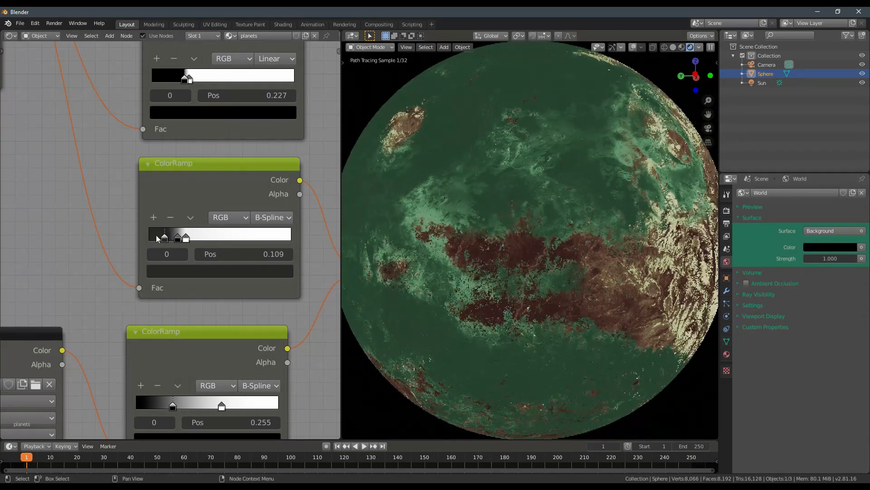
{"action": "scroll", "coordinate": [506, 257], "scroll_direction": "down", "scroll_amount": 3}
{"action": "mouse_move", "coordinate": [507, 258]}
{"action": "middle_mouse_down"}
{"action": "mouse_move", "coordinate": [554, 284]}
{"action": "mouse_move", "coordinate": [612, 286]}
{"action": "mouse_move", "coordinate": [562, 244]}
{"action": "middle_mouse_up"}
{"action": "scroll", "coordinate": [568, 277], "scroll_direction": "up", "scroll_amount": 3}
{"action": "scroll", "coordinate": [540, 289], "scroll_direction": "down", "scroll_amount": 5}
{"action": "mouse_move", "coordinate": [540, 289]}
{"action": "middle_mouse_down"}
{"action": "mouse_move", "coordinate": [597, 268]}
{"action": "mouse_move", "coordinate": [494, 268]}
{"action": "mouse_move", "coordinate": [550, 260]}
{"action": "middle_mouse_up"}
{"action": "middle_click_drag", "start_coordinate": [457, 270], "coordinate": [522, 268]}
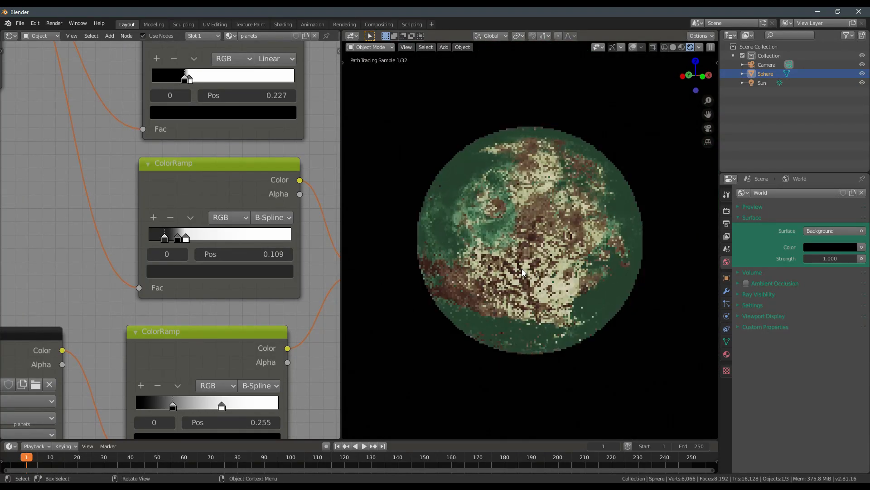
- Darken the stop at position 0.500 in the Makemake texture's land ColorRamp to a dull olive green
{"action": "middle_click_drag", "start_coordinate": [220, 170], "coordinate": [144, 241]}
{"action": "scroll", "coordinate": [145, 242], "scroll_direction": "down", "scroll_amount": 7}
{"action": "middle_click_drag", "start_coordinate": [210, 232], "coordinate": [137, 436]}
{"action": "middle_click_drag", "start_coordinate": [178, 95], "coordinate": [177, 235]}
{"action": "scroll", "coordinate": [146, 260], "scroll_direction": "up", "scroll_amount": 5}
{"action": "left_click", "coordinate": [198, 292]}
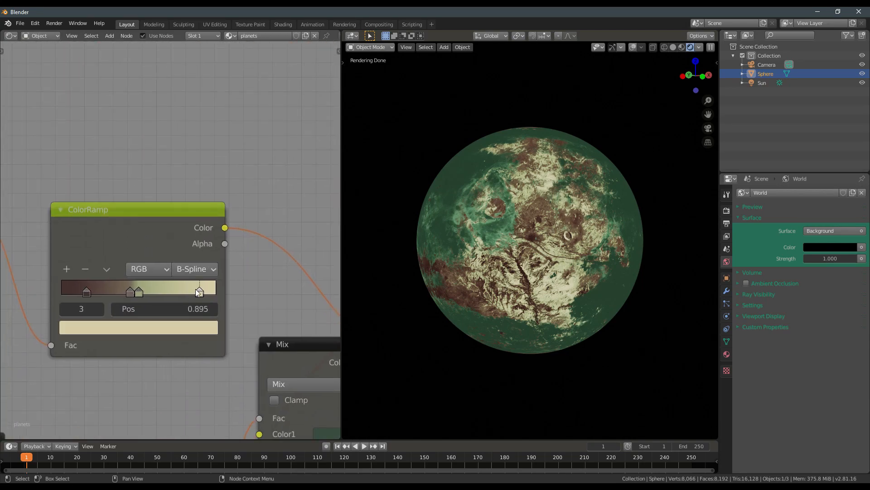
{"action": "left_click", "coordinate": [138, 292]}
{"action": "left_click", "coordinate": [145, 327]}
{"action": "left_click_drag", "start_coordinate": [184, 160], "coordinate": [185, 185]}
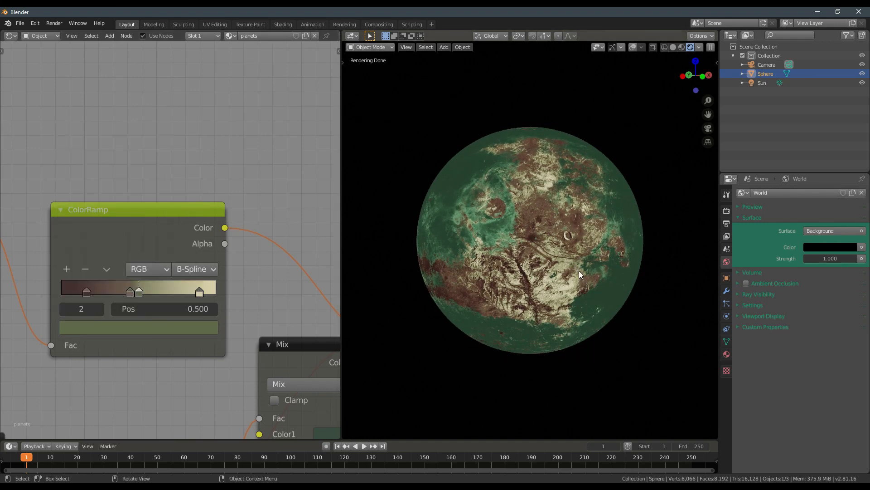
- Examine the planet's land and ocean colours from several angles and distances
{"action": "mouse_move", "coordinate": [578, 271]}
{"action": "middle_mouse_down"}
{"action": "mouse_move", "coordinate": [605, 260]}
{"action": "mouse_move", "coordinate": [527, 274]}
{"action": "middle_mouse_up"}
{"action": "scroll", "coordinate": [616, 287], "scroll_direction": "down", "scroll_amount": 3}
{"action": "middle_click_drag", "start_coordinate": [490, 281], "coordinate": [557, 274]}
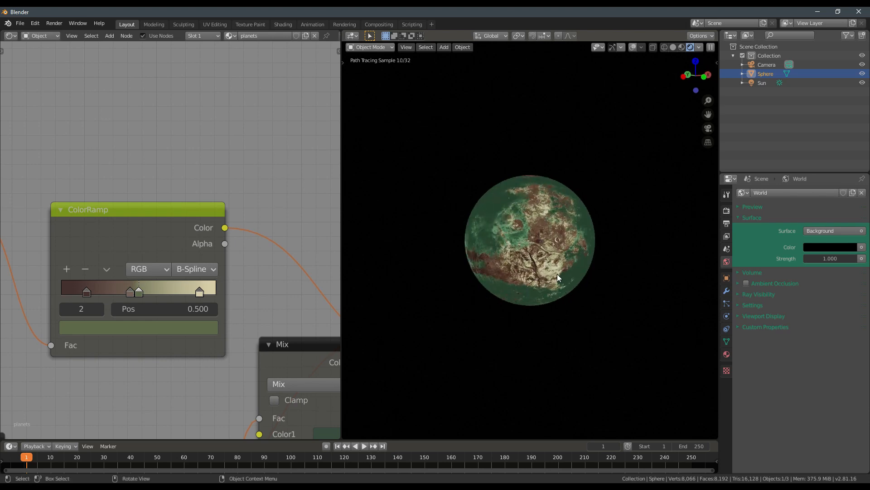
{"action": "scroll", "coordinate": [557, 273], "scroll_direction": "up", "scroll_amount": 4}
{"action": "middle_click_drag", "start_coordinate": [487, 254], "coordinate": [531, 259]}
{"action": "scroll", "coordinate": [525, 266], "scroll_direction": "down", "scroll_amount": 2}
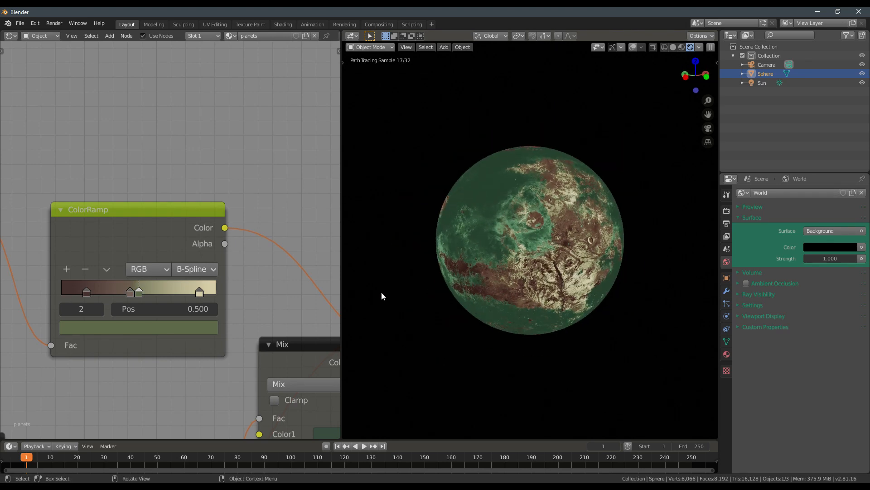
- Connect the final Mix node's Color to the Planet Shader's Base Color and show the Planet Shader on the planet
{"action": "scroll", "coordinate": [310, 313], "scroll_direction": "down", "scroll_amount": 5}
{"action": "middle_click_drag", "start_coordinate": [310, 312], "coordinate": [167, 234]}
{"action": "middle_click_drag", "start_coordinate": [258, 248], "coordinate": [84, 162]}
{"action": "scroll", "coordinate": [151, 244], "scroll_direction": "down", "scroll_amount": 5}
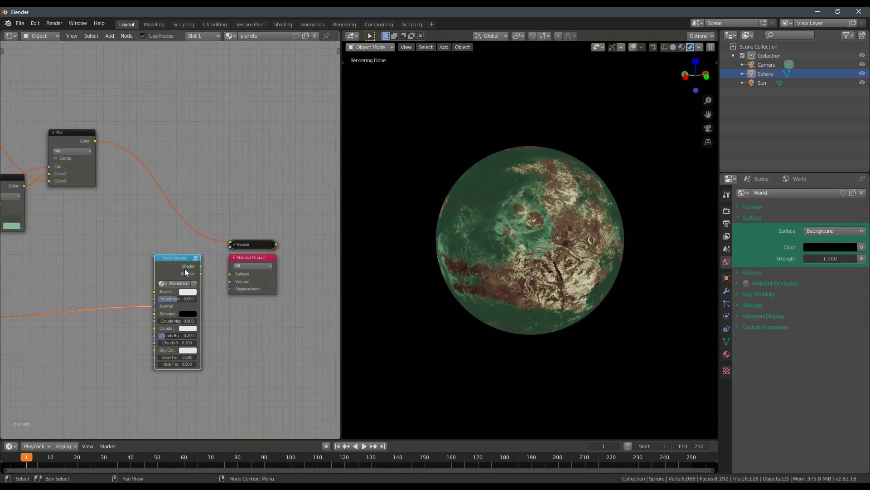
{"action": "middle_click_drag", "start_coordinate": [184, 268], "coordinate": [241, 246]}
{"action": "left_click_drag", "start_coordinate": [150, 143], "coordinate": [214, 292]}
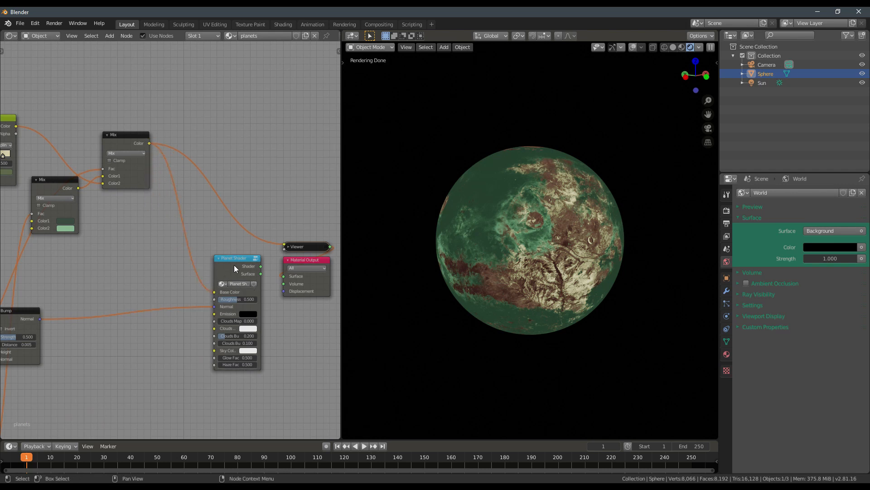
{"action": "left_click", "coordinate": [234, 264], "text": "ctrl+shift"}
- Move the Bump node farther from the Multiply node that feeds its height
{"action": "middle_click_drag", "start_coordinate": [575, 244], "coordinate": [535, 270]}
{"action": "middle_click_drag", "start_coordinate": [209, 286], "coordinate": [282, 268]}
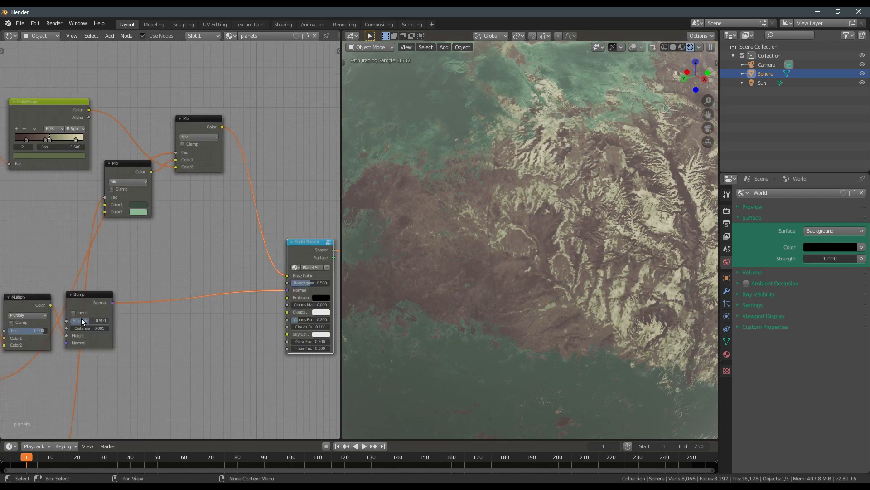
{"action": "middle_click_drag", "start_coordinate": [508, 264], "coordinate": [441, 206]}
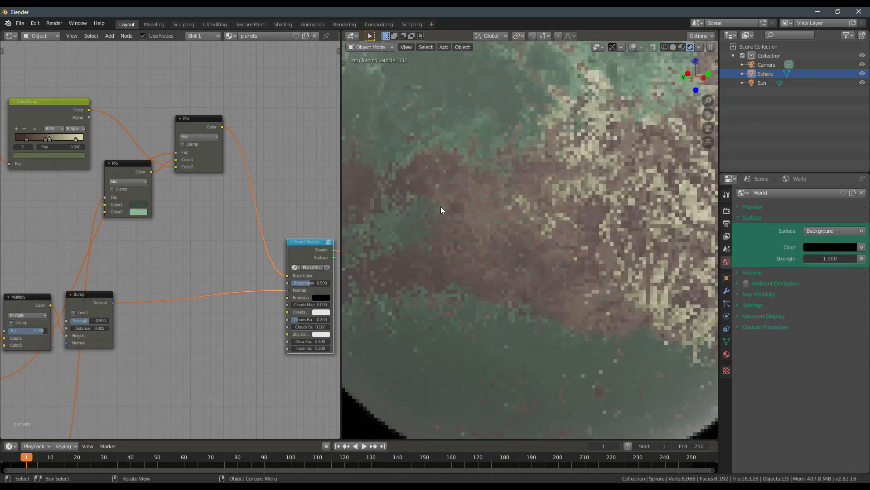
{"action": "middle_click_drag", "start_coordinate": [86, 319], "coordinate": [175, 246]}
{"action": "left_click_drag", "start_coordinate": [201, 225], "coordinate": [219, 229]}
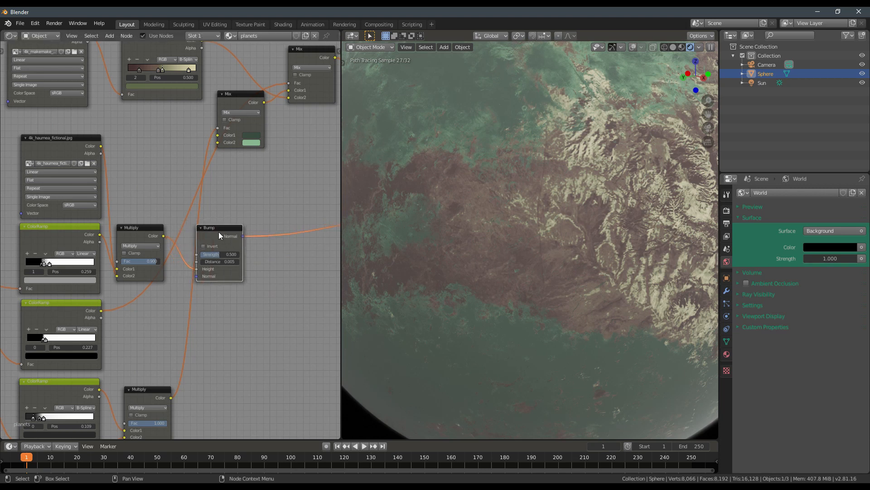
{"action": "scroll", "coordinate": [204, 233], "scroll_direction": "down", "scroll_amount": 5}
{"action": "middle_click_drag", "start_coordinate": [179, 239], "coordinate": [216, 240]}
- Preview the Makemake texture on the planet and shift its node slightly away from its ColorRamp
{"action": "left_click", "coordinate": [131, 102], "text": "ctrl+shift"}
{"action": "mouse_move", "coordinate": [131, 101]}
{"action": "left_mouse_down"}
{"action": "mouse_move", "coordinate": [111, 102]}
{"action": "mouse_move", "coordinate": [120, 100]}
{"action": "left_mouse_up"}
{"action": "scroll", "coordinate": [173, 142], "scroll_direction": "down", "scroll_amount": 3}
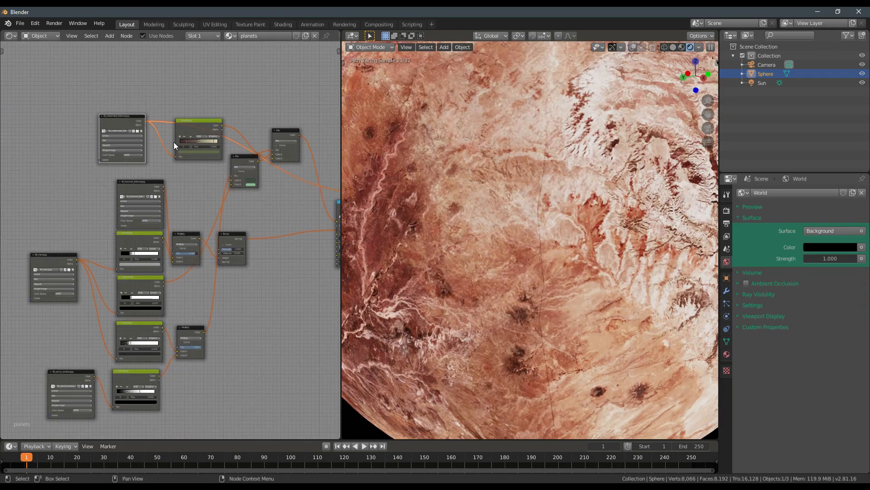
{"action": "middle_click_drag", "start_coordinate": [168, 176], "coordinate": [175, 169]}
{"action": "scroll", "coordinate": [178, 177], "scroll_direction": "up", "scroll_amount": 4}
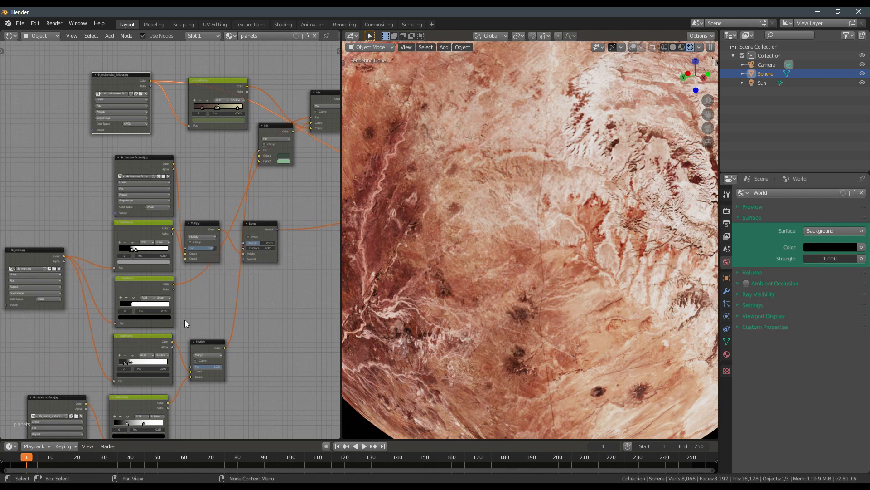
{"action": "middle_click_drag", "start_coordinate": [136, 271], "coordinate": [155, 270]}
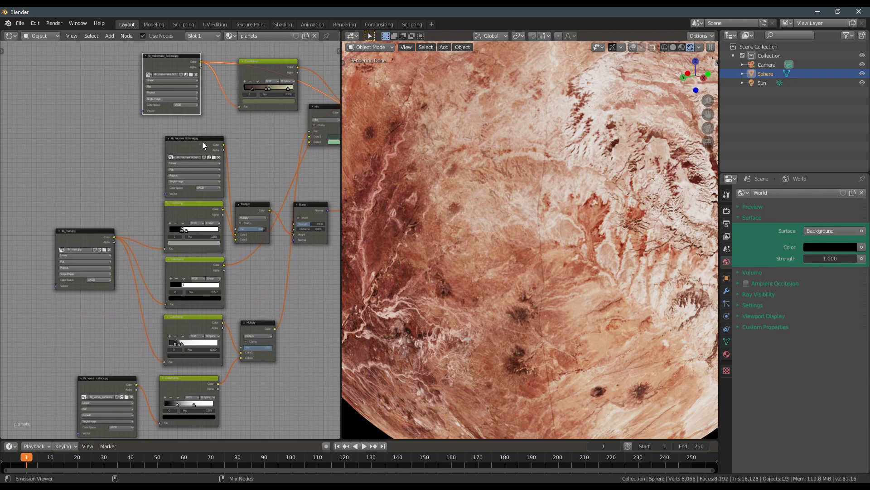
- Link the Makemake texture's Color to Color2 of the Multiply node that drives the Bump height
{"action": "left_click", "coordinate": [206, 186]}
{"action": "scroll", "coordinate": [206, 187], "scroll_direction": "up", "scroll_amount": 3}
{"action": "scroll", "coordinate": [224, 149], "scroll_direction": "down", "scroll_amount": 1}
{"action": "middle_click_drag", "start_coordinate": [224, 149], "coordinate": [205, 190]}
{"action": "left_click", "coordinate": [169, 104], "text": "ctrl+shift"}
{"action": "left_click_drag", "start_coordinate": [183, 76], "coordinate": [227, 300]}
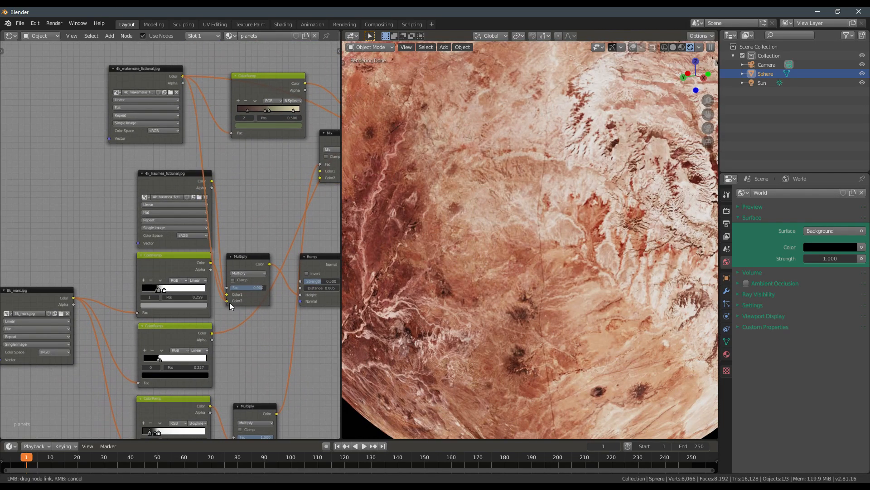
{"action": "middle_click_drag", "start_coordinate": [230, 303], "coordinate": [140, 290]}
- Preview the Bump node's Normal output on the planet and examine the surface relief
{"action": "left_click", "coordinate": [230, 264], "text": "ctrl+shift"}
{"action": "middle_click_drag", "start_coordinate": [231, 264], "coordinate": [178, 274]}
{"action": "middle_click_drag", "start_coordinate": [517, 227], "coordinate": [448, 233]}
{"action": "middle_click_drag", "start_coordinate": [223, 246], "coordinate": [200, 253]}
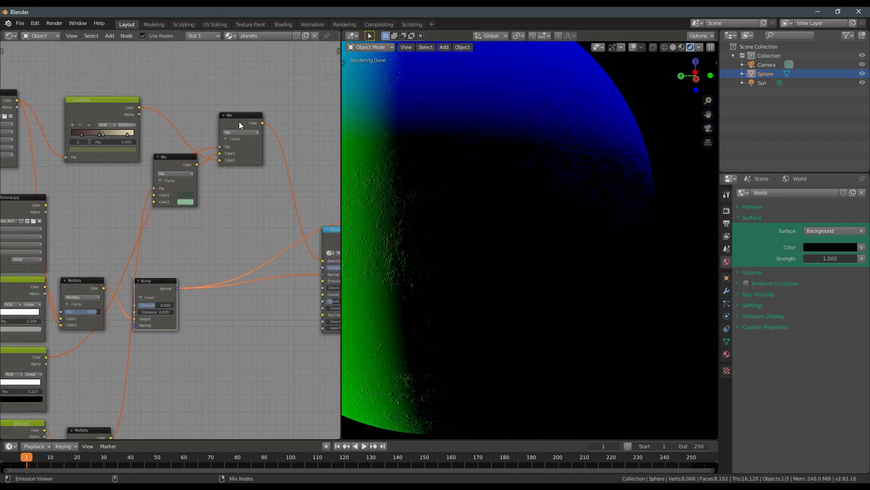
- Preview the final Mix node's colour on the planet and switch the output back to the Planet Shader
{"action": "left_click", "coordinate": [240, 125], "text": "ctrl+shift"}
{"action": "middle_click_drag", "start_coordinate": [244, 188], "coordinate": [193, 194]}
{"action": "middle_click_drag", "start_coordinate": [412, 218], "coordinate": [369, 229]}
{"action": "left_click", "coordinate": [298, 240], "text": "ctrl+shift"}
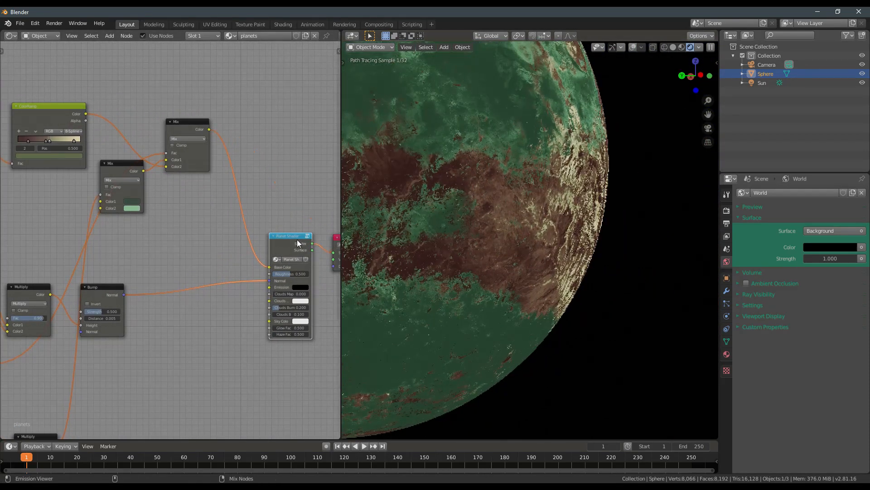
- Set the Bump node's Strength to 2 and inspect the relief on the planet up close and from afar
{"action": "middle_click_drag", "start_coordinate": [364, 167], "coordinate": [491, 233], "text": "shift"}
{"action": "scroll", "coordinate": [492, 233], "scroll_direction": "up", "scroll_amount": 4}
{"action": "middle_click_drag", "start_coordinate": [72, 328], "coordinate": [176, 270]}
{"action": "scroll", "coordinate": [181, 268], "scroll_direction": "up", "scroll_amount": 6}
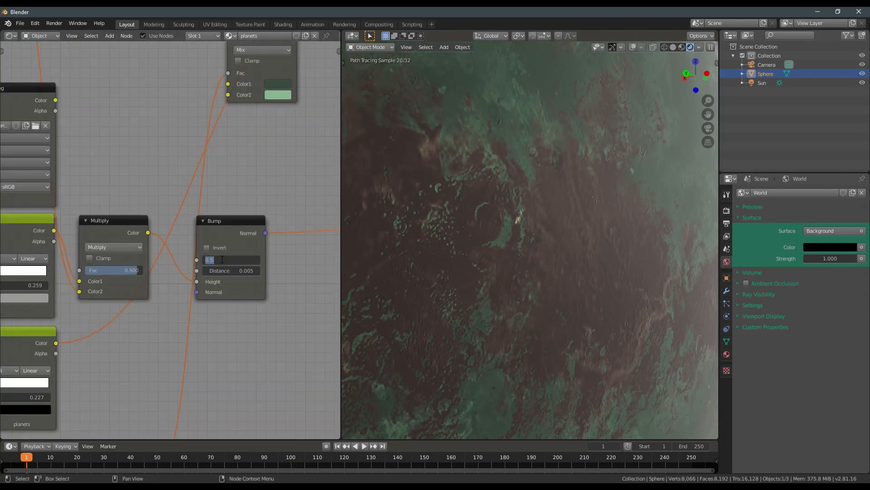
{"action": "key", "text": "Return"}
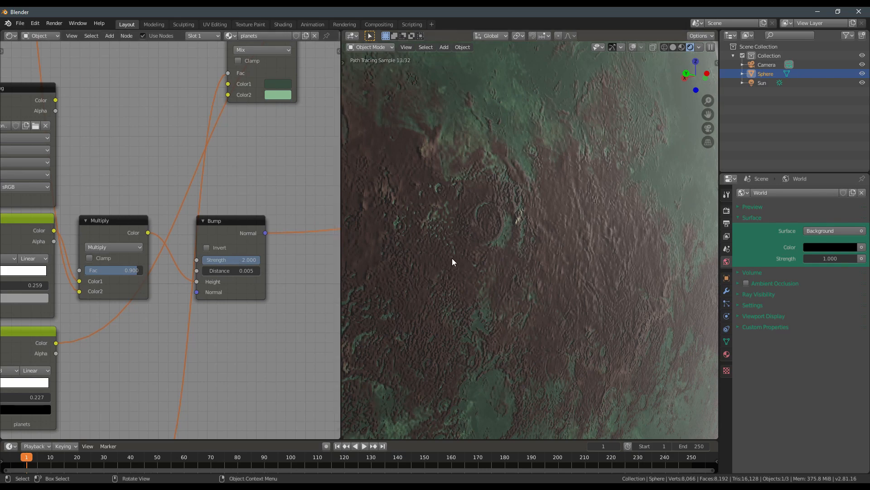
{"action": "middle_click_drag", "start_coordinate": [452, 257], "coordinate": [494, 256]}
{"action": "scroll", "coordinate": [492, 253], "scroll_direction": "down", "scroll_amount": 2}
{"action": "middle_click_drag", "start_coordinate": [549, 276], "coordinate": [485, 293]}
{"action": "scroll", "coordinate": [500, 248], "scroll_direction": "down", "scroll_amount": 3}
{"action": "scroll", "coordinate": [485, 293], "scroll_direction": "down", "scroll_amount": 3}
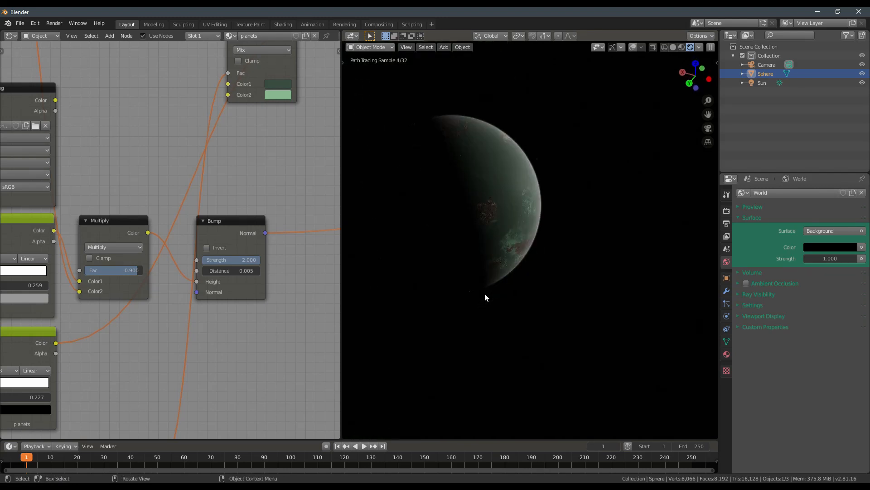
- Set the Bump node's Strength to 1 and check the relief across the lit side of the planet
{"action": "scroll", "coordinate": [485, 293], "scroll_direction": "up", "scroll_amount": 5}
{"action": "middle_click_drag", "start_coordinate": [434, 203], "coordinate": [410, 206]}
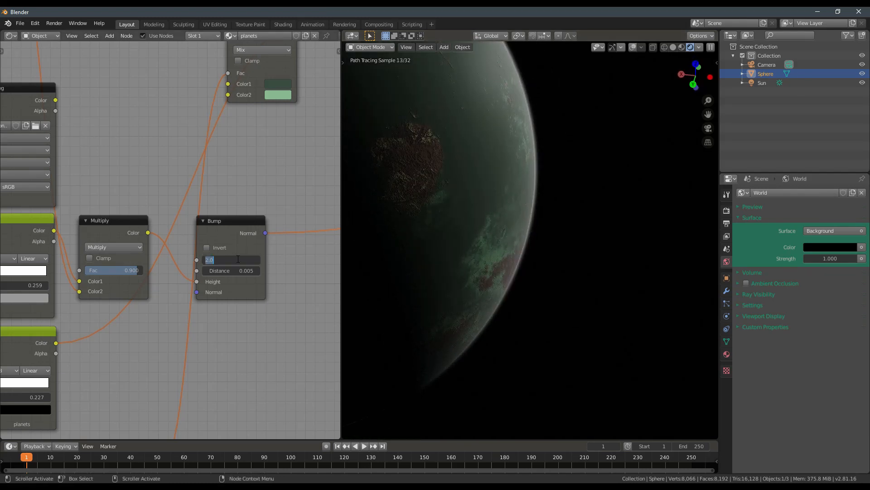
{"action": "type", "text": "1"}
{"action": "key", "text": "Return"}
{"action": "middle_click_drag", "start_coordinate": [503, 226], "coordinate": [509, 209]}
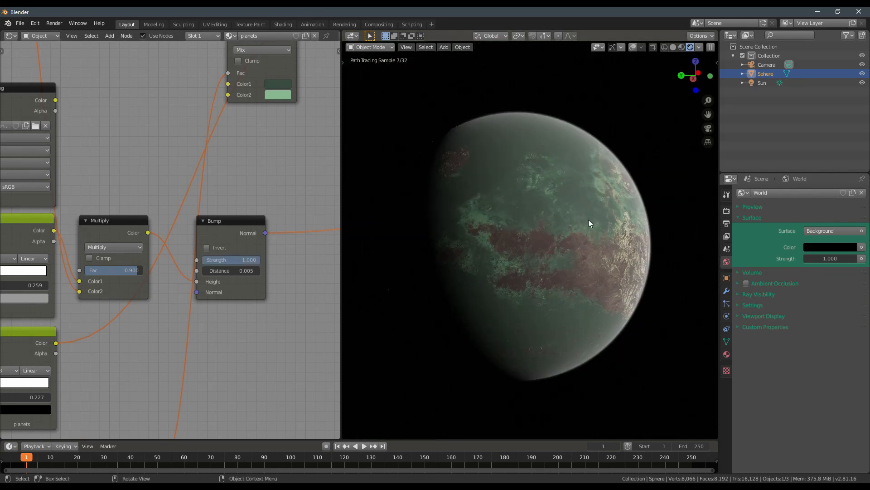
{"action": "scroll", "coordinate": [214, 231], "scroll_direction": "down", "scroll_amount": 2}
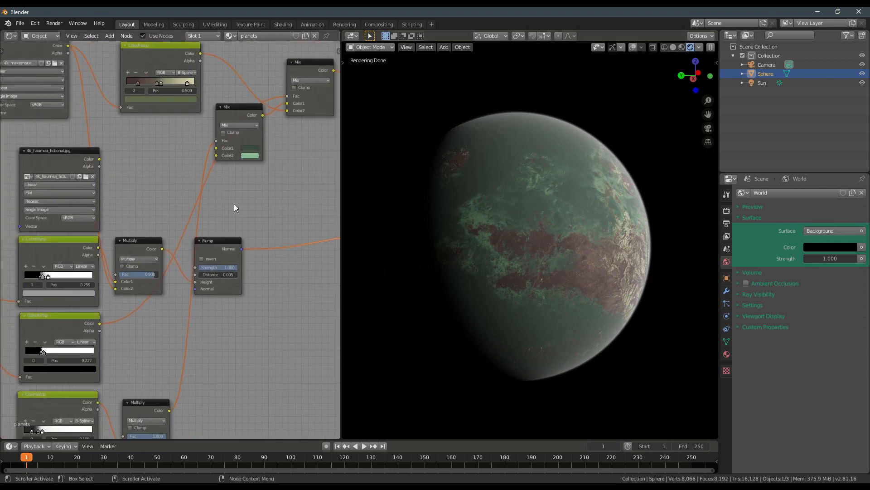
- Examine the shaded planet from several angles and review the node tree feeding the Planet Shader
{"action": "middle_click_drag", "start_coordinate": [512, 268], "coordinate": [538, 273]}
{"action": "middle_click_drag", "start_coordinate": [165, 205], "coordinate": [98, 242]}
{"action": "scroll", "coordinate": [98, 242], "scroll_direction": "down", "scroll_amount": 2}
{"action": "scroll", "coordinate": [98, 242], "scroll_direction": "up", "scroll_amount": 2}
{"action": "middle_click_drag", "start_coordinate": [249, 257], "coordinate": [268, 237]}
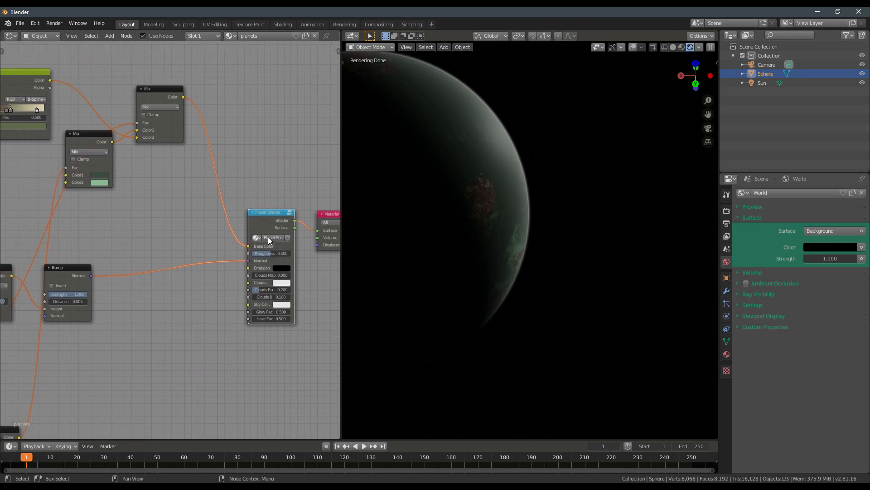
{"action": "mouse_move", "coordinate": [491, 229]}
{"action": "middle_mouse_down"}
{"action": "mouse_move", "coordinate": [526, 200]}
{"action": "mouse_move", "coordinate": [514, 260]}
{"action": "mouse_move", "coordinate": [495, 253]}
{"action": "middle_mouse_up"}
{"action": "scroll", "coordinate": [126, 229], "scroll_direction": "down", "scroll_amount": 3}
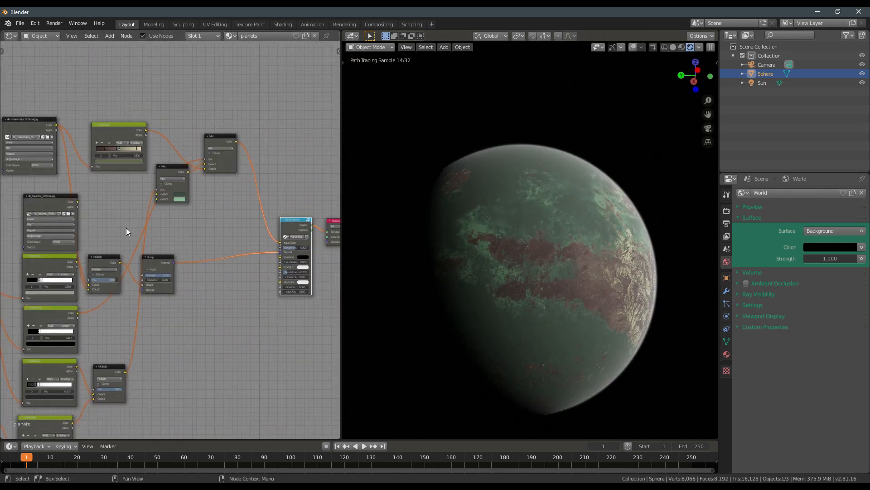
{"action": "middle_click_drag", "start_coordinate": [126, 229], "coordinate": [207, 245]}
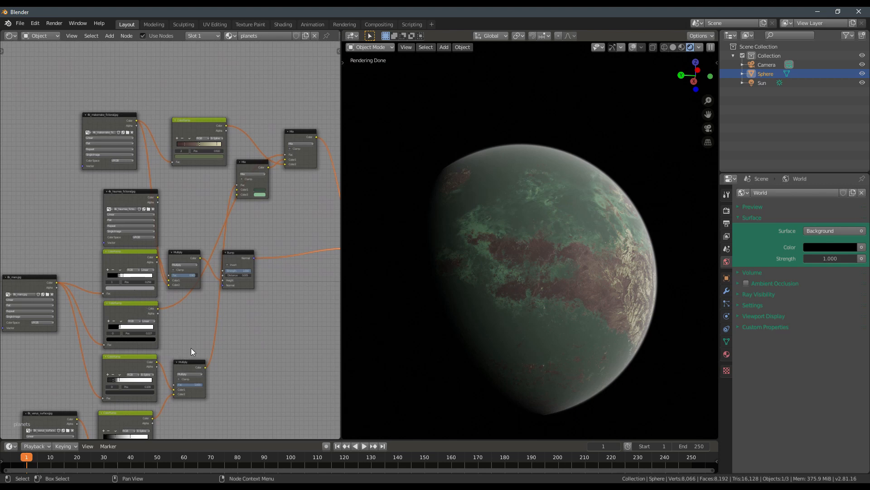
{"action": "middle_click_drag", "start_coordinate": [180, 351], "coordinate": [194, 305]}
- Preview the two lower Mars texture ColorRamps on the planet in turn, ending on the high-contrast land mask
{"action": "left_click", "coordinate": [135, 307], "text": "ctrl+shift"}
{"action": "scroll", "coordinate": [145, 298], "scroll_direction": "up", "scroll_amount": 2}
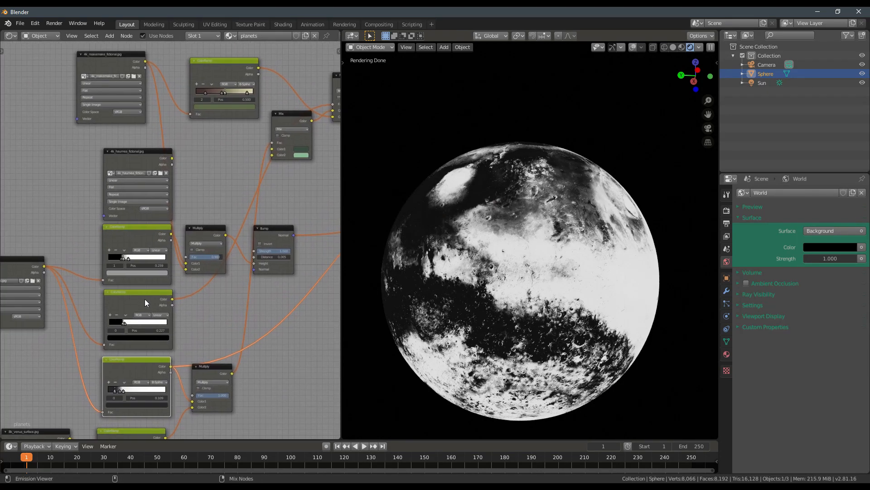
{"action": "left_click", "coordinate": [158, 300], "text": "ctrl+shift"}
{"action": "middle_click_drag", "start_coordinate": [169, 301], "coordinate": [120, 305]}
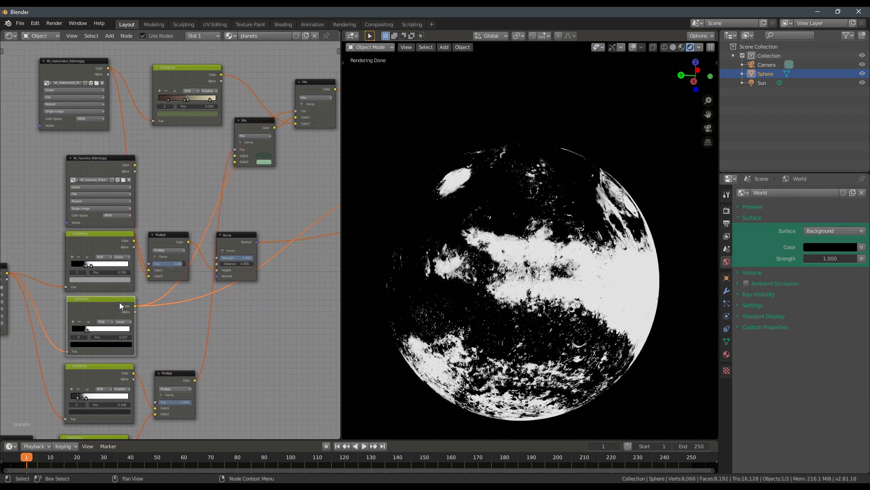
{"action": "middle_click_drag", "start_coordinate": [199, 183], "coordinate": [158, 232]}
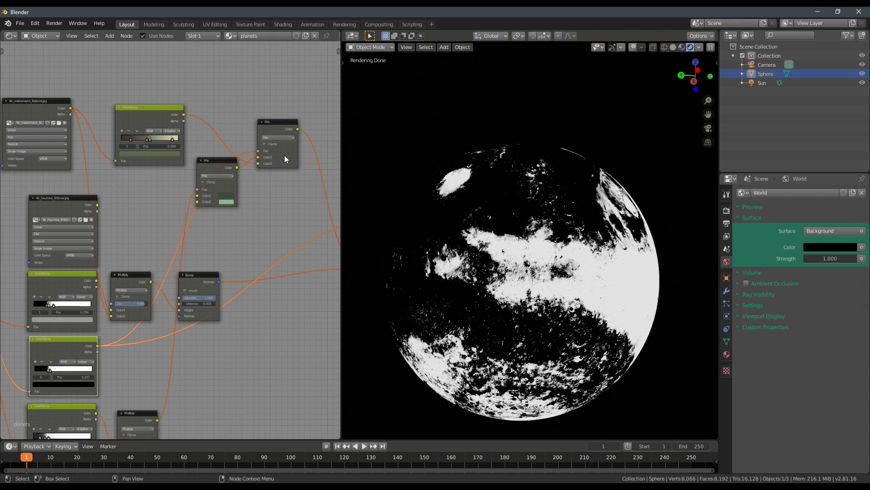
{"action": "middle_click_drag", "start_coordinate": [187, 259], "coordinate": [127, 265]}
{"action": "scroll", "coordinate": [243, 240], "scroll_direction": "down", "scroll_amount": 3}
{"action": "middle_click_drag", "start_coordinate": [202, 276], "coordinate": [223, 226]}
{"action": "scroll", "coordinate": [213, 249], "scroll_direction": "up", "scroll_amount": 3}
{"action": "scroll", "coordinate": [220, 263], "scroll_direction": "down", "scroll_amount": 2}
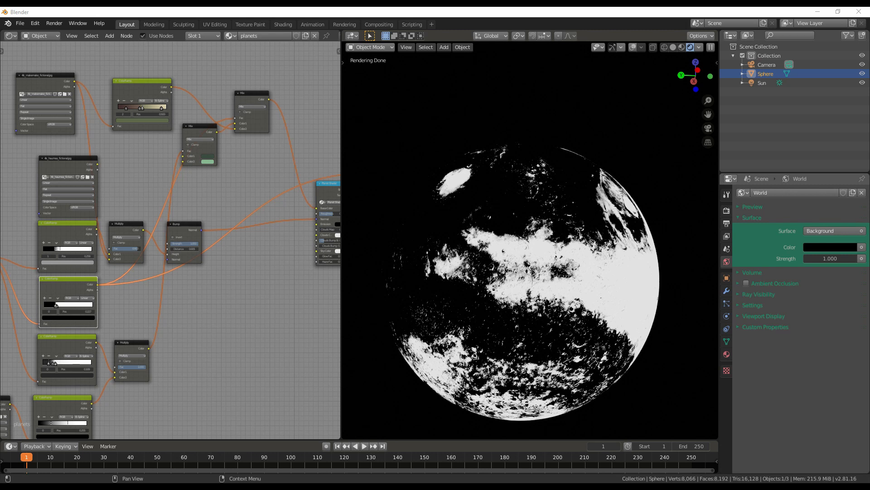
- Add the Earth_Clouds_6K.png image as a texture node in the empty area below the Bump node
{"action": "left_click", "coordinate": [288, 14]}
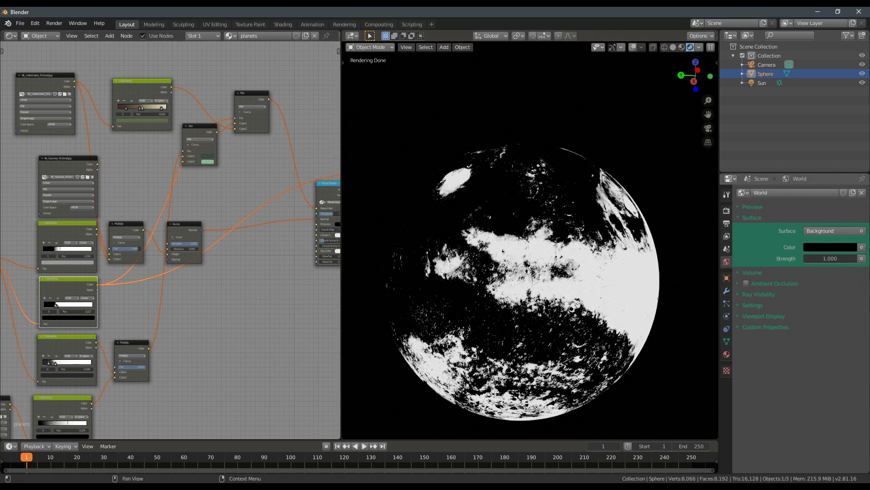
{"action": "left_click_drag", "start_coordinate": [199, 304], "coordinate": [195, 303]}
{"action": "left_click", "coordinate": [223, 306]}
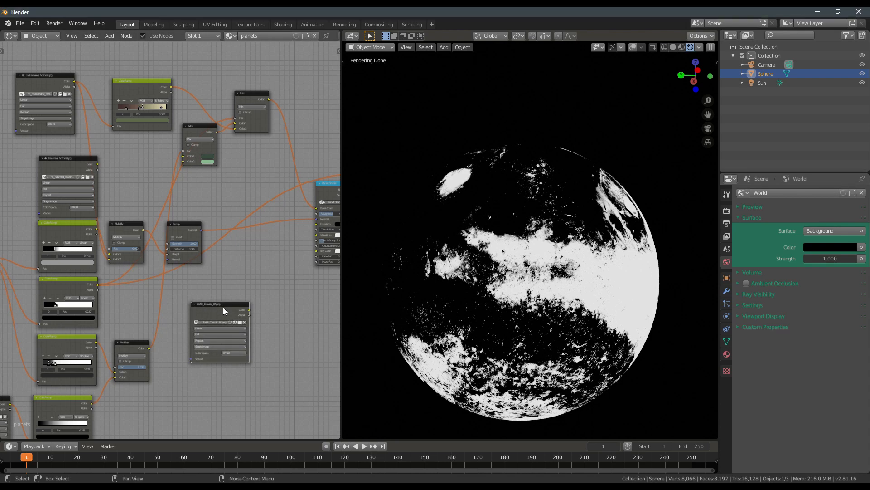
- Preview the Earth_Clouds_6K.png texture on the planet and return the preview to the land mask ColorRamp
{"action": "left_click", "coordinate": [222, 309], "text": "ctrl+shift"}
{"action": "middle_click_drag", "start_coordinate": [227, 306], "coordinate": [238, 300]}
{"action": "scroll", "coordinate": [235, 304], "scroll_direction": "up", "scroll_amount": 4}
{"action": "left_click_drag", "start_coordinate": [236, 320], "coordinate": [222, 307]}
{"action": "middle_click_drag", "start_coordinate": [183, 303], "coordinate": [134, 323]}
{"action": "middle_click_drag", "start_coordinate": [29, 317], "coordinate": [99, 316]}
{"action": "left_click", "coordinate": [60, 317], "text": "ctrl+shift"}
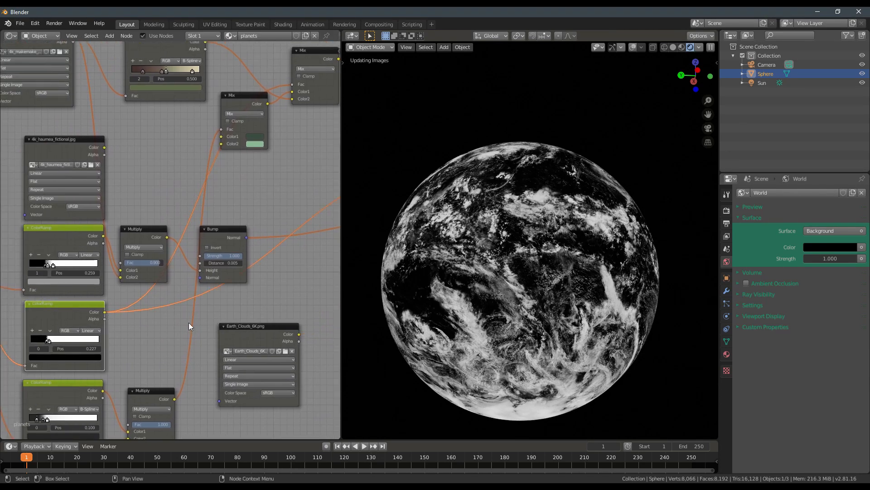
- Move the Venus texture, the two bottom ColorRamps and their Multiply node down, away from the other nodes
{"action": "scroll", "coordinate": [204, 343], "scroll_direction": "down", "scroll_amount": 4}
{"action": "middle_click_drag", "start_coordinate": [194, 350], "coordinate": [242, 276]}
{"action": "scroll", "coordinate": [242, 276], "scroll_direction": "down", "scroll_amount": 5}
{"action": "scroll", "coordinate": [116, 306], "scroll_direction": "up", "scroll_amount": 5}
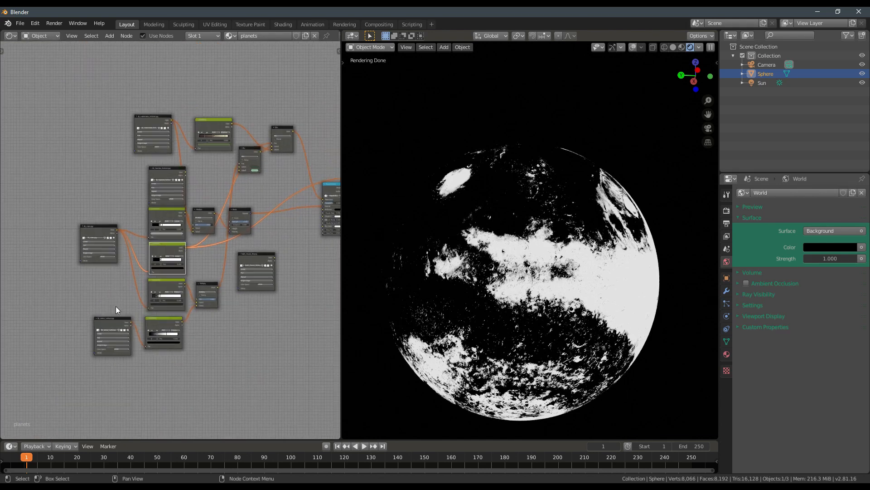
{"action": "left_click_drag", "start_coordinate": [78, 312], "coordinate": [214, 401]}
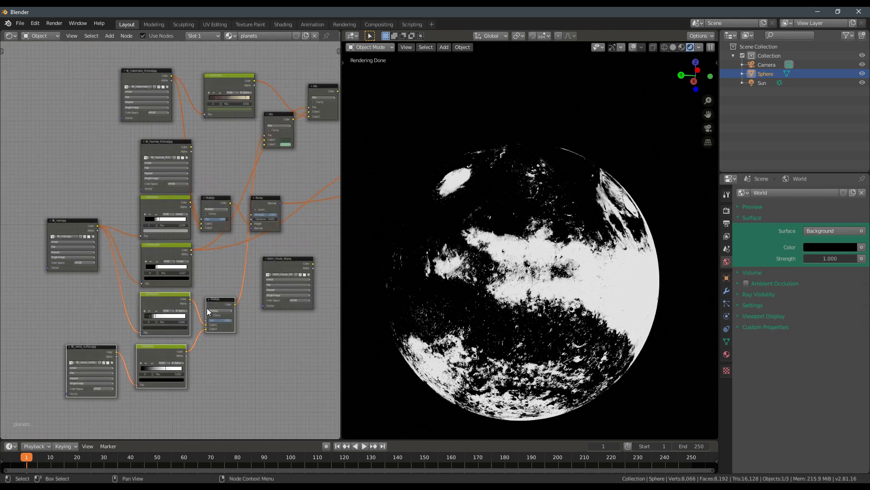
{"action": "left_click_drag", "start_coordinate": [207, 309], "coordinate": [208, 380]}
- Move the Mars texture, its upper two ColorRamps, Multiply and Bump nodes down and join them in a frame
{"action": "left_click_drag", "start_coordinate": [35, 198], "coordinate": [257, 296]}
{"action": "key", "text": "g"}
{"action": "left_click", "coordinate": [256, 334]}
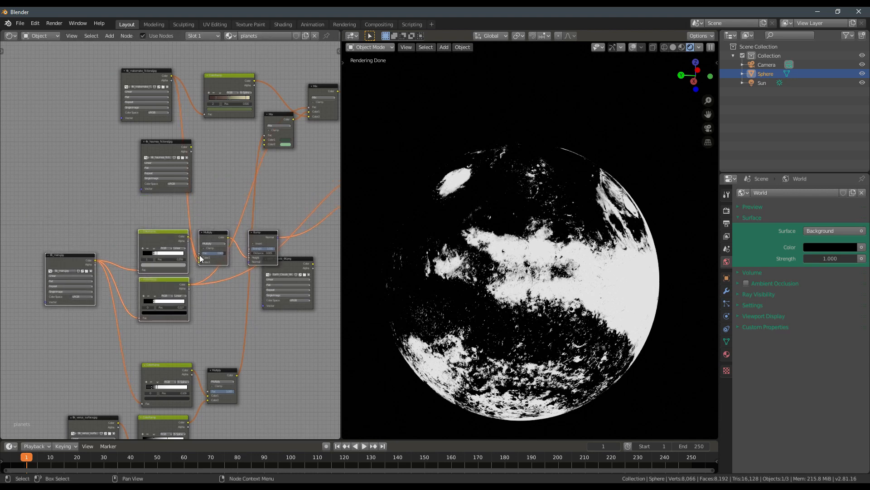
{"action": "key", "text": "ctrl+j"}
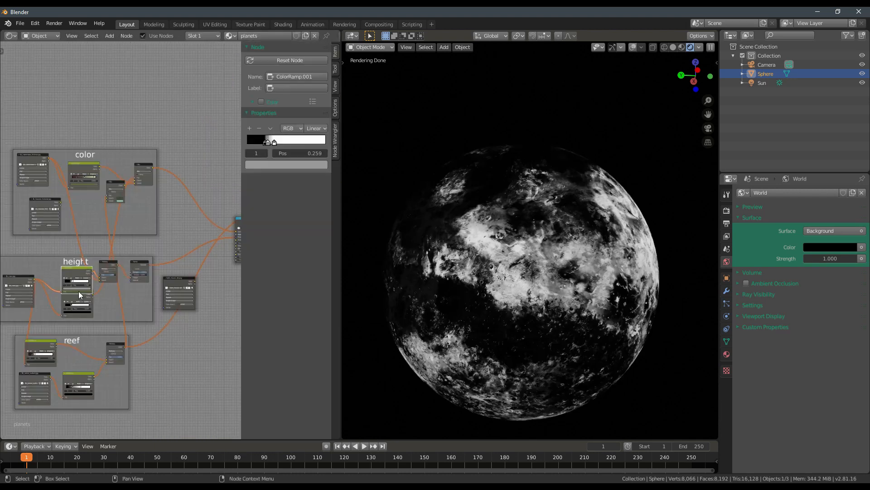
- Adjust the layout of the height frame and its ColorRamp, and move the Earth_Clouds texture down beside the reef frame
{"action": "left_click_drag", "start_coordinate": [78, 291], "coordinate": [79, 302]}
{"action": "left_click_drag", "start_coordinate": [131, 295], "coordinate": [128, 288]}
{"action": "middle_click_drag", "start_coordinate": [162, 248], "coordinate": [134, 269]}
{"action": "scroll", "coordinate": [162, 309], "scroll_direction": "up", "scroll_amount": 3}
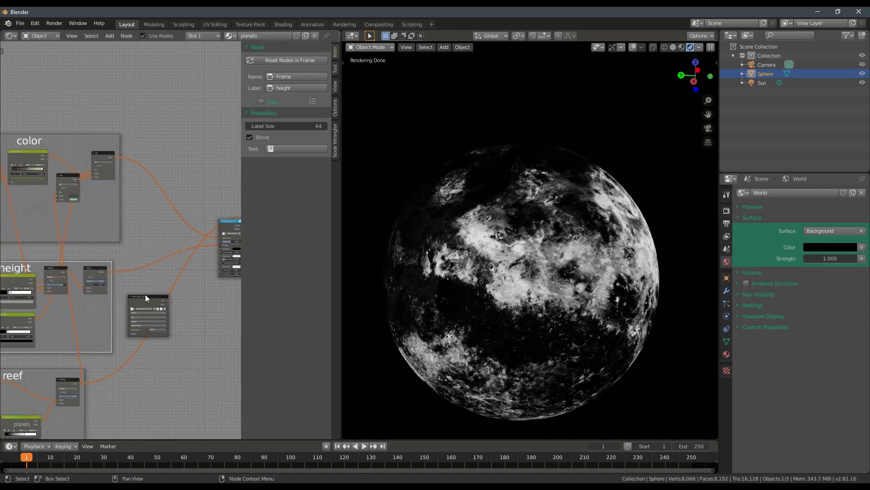
{"action": "left_click_drag", "start_coordinate": [160, 308], "coordinate": [164, 359]}
- Preview the reef Multiply, Bump, height Multiply and final color Mix outputs on the planet
{"action": "left_click", "coordinate": [67, 382], "text": "ctrl+shift"}
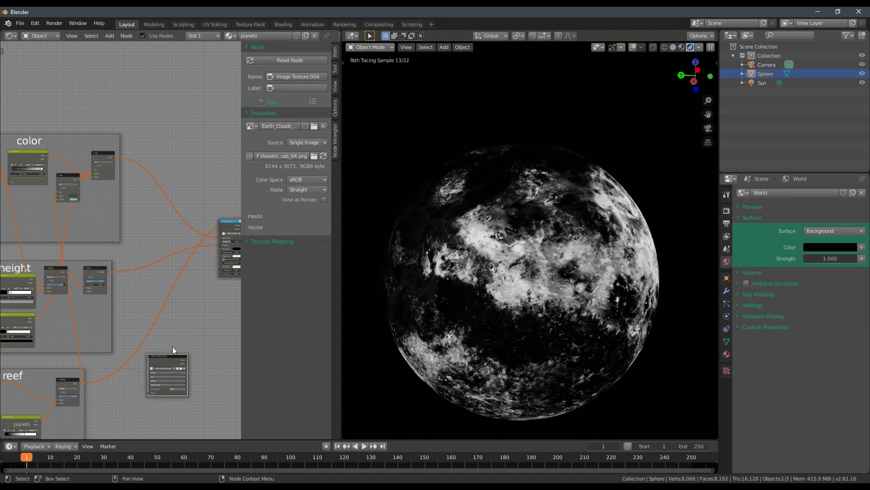
{"action": "scroll", "coordinate": [154, 314], "scroll_direction": "up", "scroll_amount": 2}
{"action": "middle_click_drag", "start_coordinate": [154, 314], "coordinate": [167, 299]}
{"action": "left_click", "coordinate": [102, 254], "text": "ctrl+shift"}
{"action": "left_click", "coordinate": [101, 257], "text": "ctrl+shift"}
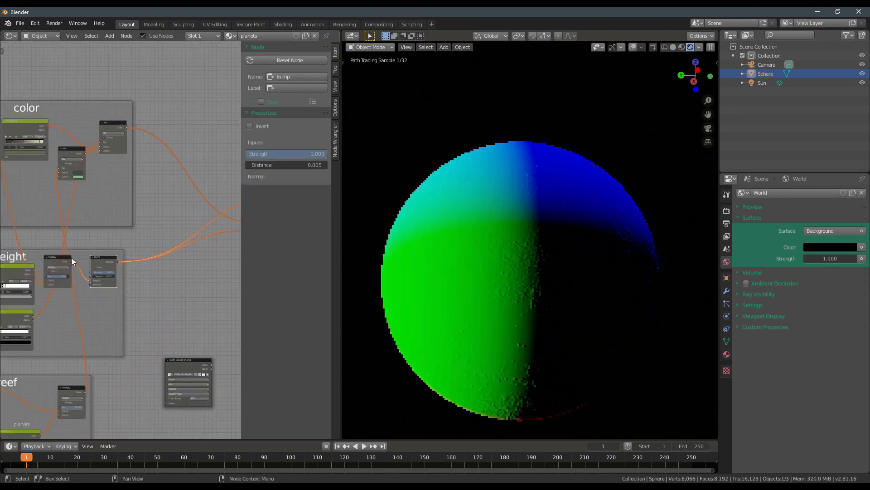
{"action": "left_click", "coordinate": [67, 258], "text": "ctrl+shift"}
{"action": "scroll", "coordinate": [159, 281], "scroll_direction": "down", "scroll_amount": 1}
{"action": "middle_click_drag", "start_coordinate": [349, 297], "coordinate": [439, 301]}
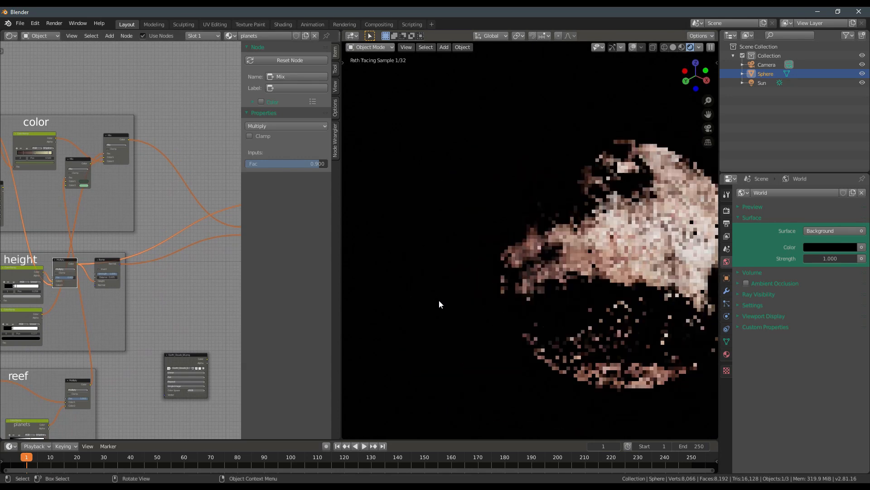
{"action": "left_click", "coordinate": [116, 140], "text": "ctrl+shift"}
{"action": "middle_click_drag", "start_coordinate": [116, 179], "coordinate": [138, 175]}
{"action": "scroll", "coordinate": [129, 238], "scroll_direction": "down", "scroll_amount": 2}
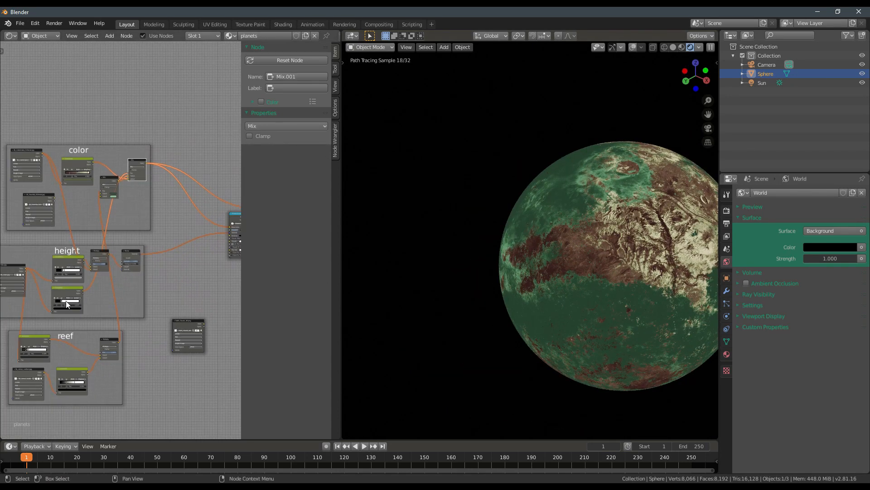
- Preview the height frame's lower ColorRamp on the planet and insert a MixRGB node on its output link
{"action": "left_click", "coordinate": [66, 300], "text": "ctrl+shift"}
{"action": "middle_click_drag", "start_coordinate": [194, 311], "coordinate": [153, 317]}
{"action": "scroll", "coordinate": [138, 281], "scroll_direction": "up", "scroll_amount": 4}
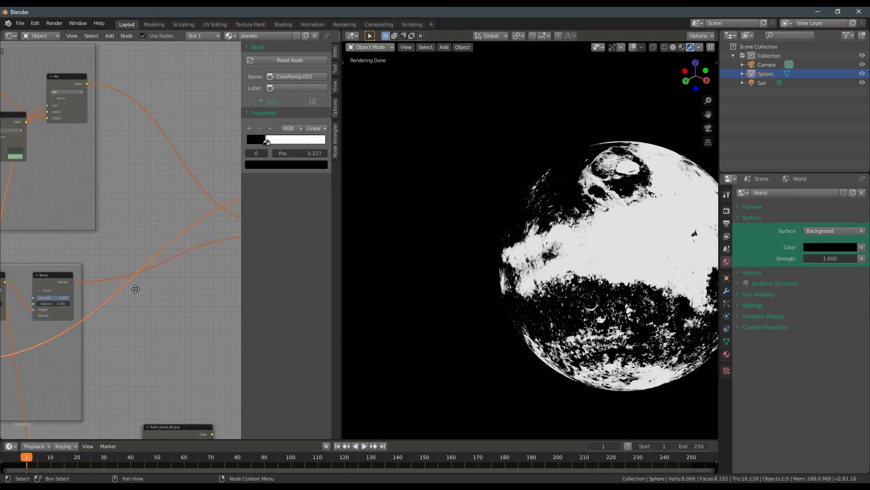
{"action": "key", "text": "q"}
{"action": "left_click", "coordinate": [165, 312]}
{"action": "type", "text": "mix"}
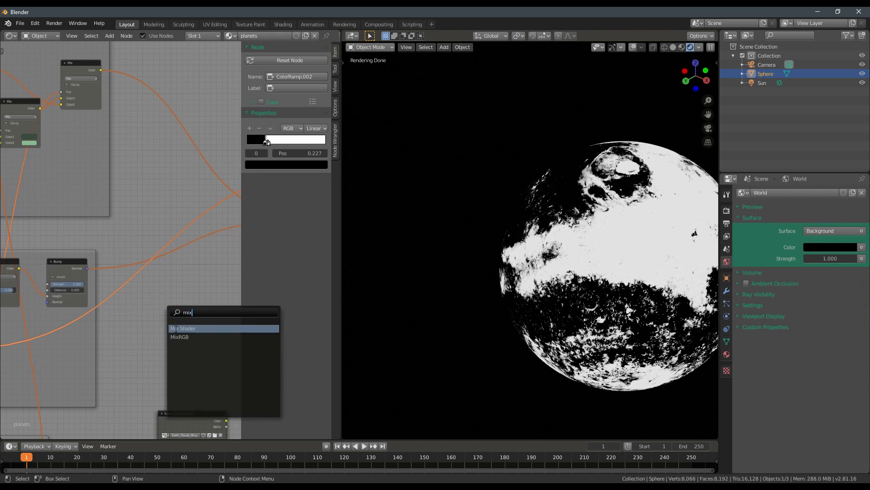
{"action": "key", "text": "Return"}
{"action": "left_click", "coordinate": [105, 277]}
{"action": "left_click_drag", "start_coordinate": [127, 288], "coordinate": [181, 277]}
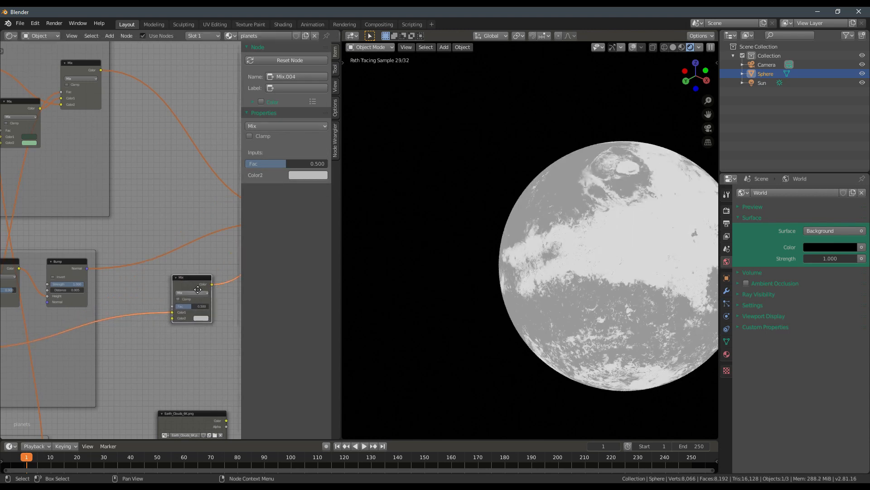
- Set the new Mix node's Fac to 1 and link the Earth_Clouds Color to Color2, placing the texture beneath it
{"action": "middle_click_drag", "start_coordinate": [202, 329], "coordinate": [193, 292]}
{"action": "left_click_drag", "start_coordinate": [190, 272], "coordinate": [213, 272]}
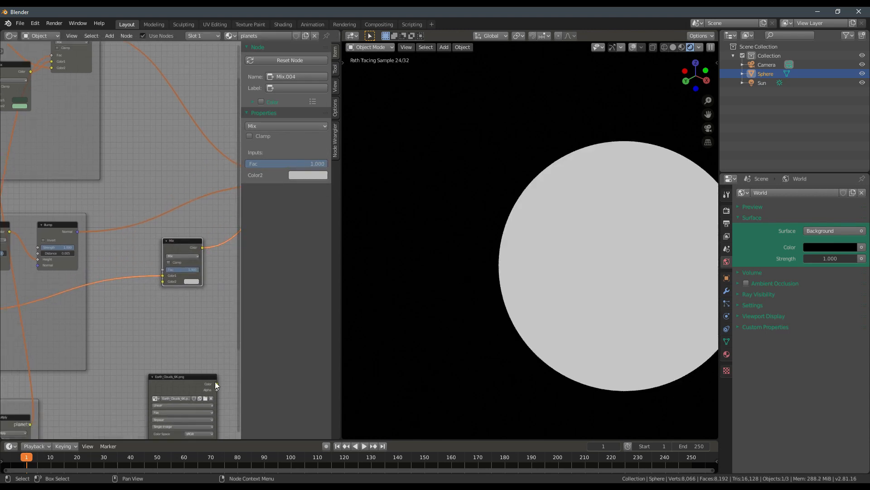
{"action": "left_click_drag", "start_coordinate": [218, 384], "coordinate": [164, 282]}
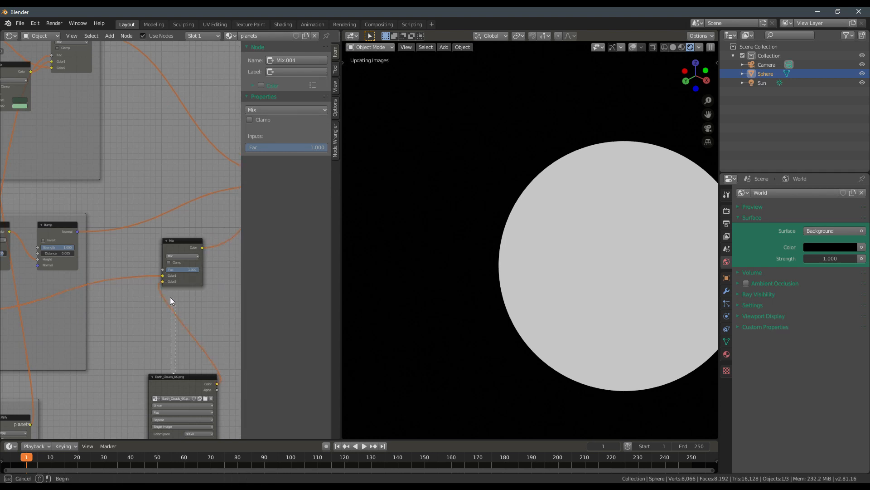
{"action": "left_click_drag", "start_coordinate": [173, 385], "coordinate": [176, 313]}
- Change the new Mix node's blend mode to Screen, reposition it with the cloud texture, and inspect the combined mask
{"action": "left_click", "coordinate": [183, 257]}
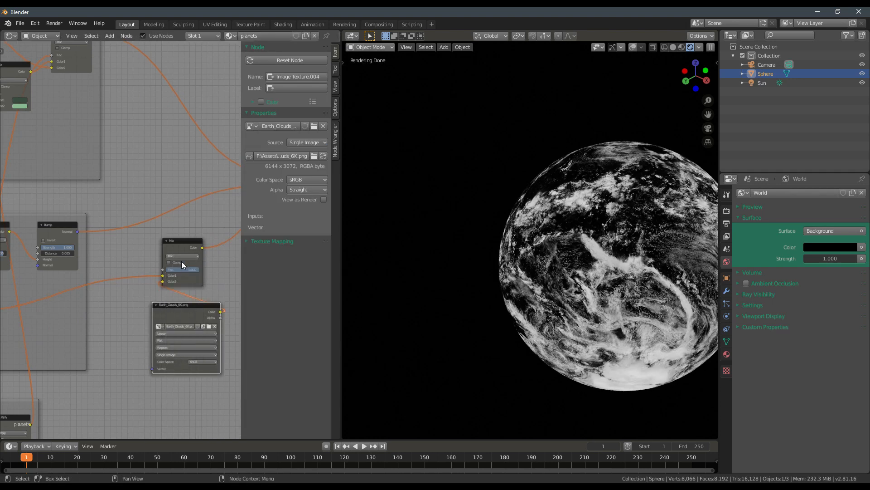
{"action": "left_click", "coordinate": [178, 301]}
{"action": "left_click_drag", "start_coordinate": [184, 306], "coordinate": [166, 309]}
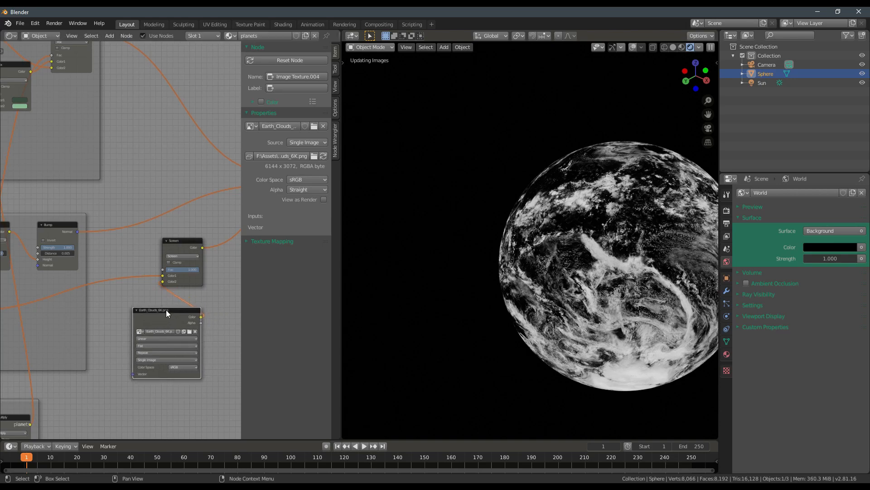
{"action": "left_click_drag", "start_coordinate": [184, 242], "coordinate": [158, 263]}
{"action": "scroll", "coordinate": [190, 272], "scroll_direction": "up", "scroll_amount": 5}
{"action": "middle_click_drag", "start_coordinate": [549, 273], "coordinate": [497, 245]}
{"action": "scroll", "coordinate": [496, 245], "scroll_direction": "up", "scroll_amount": 4}
{"action": "scroll", "coordinate": [140, 321], "scroll_direction": "down", "scroll_amount": 2}
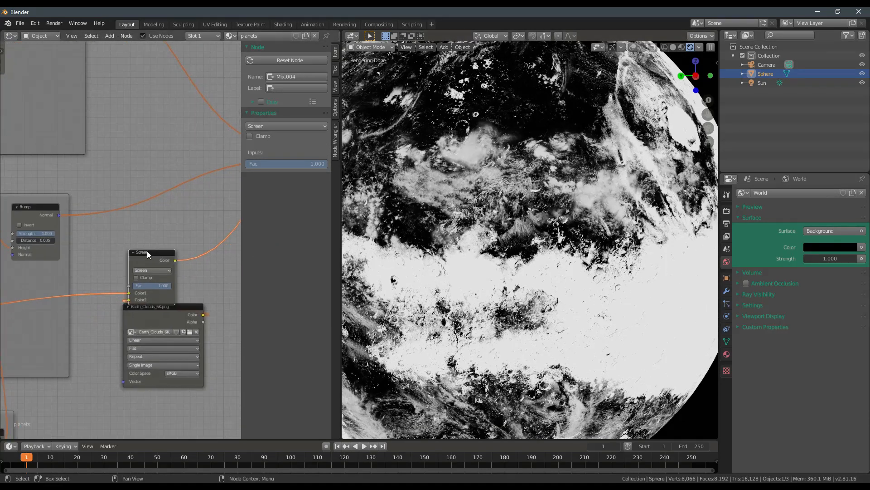
- Set the Screen node's Fac to 0.5
{"action": "mouse_move", "coordinate": [168, 267]}
{"action": "left_mouse_down"}
{"action": "mouse_move", "coordinate": [154, 268]}
{"action": "mouse_move", "coordinate": [170, 269]}
{"action": "left_mouse_up"}
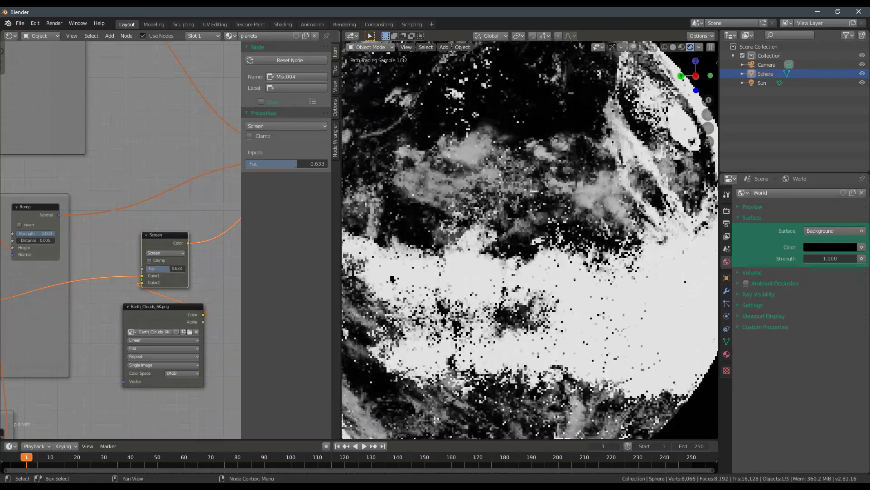
{"action": "left_click", "coordinate": [172, 269]}
{"action": "type", "text": ".5"}
{"action": "key", "text": "Return"}
{"action": "scroll", "coordinate": [170, 268], "scroll_direction": "down", "scroll_amount": 2}
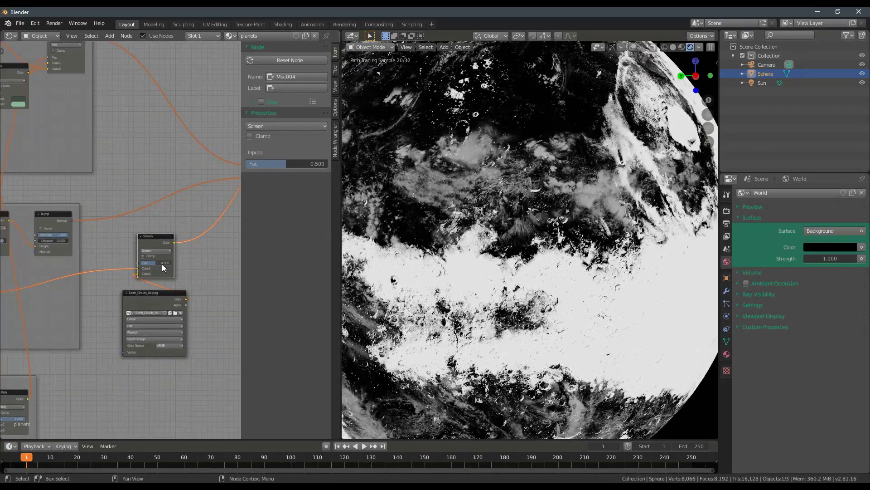
- Set the Screen node's Fac to 0.2 and inspect the blended mask around the planet
{"action": "type", "text": ".2"}
{"action": "key", "text": "Return"}
{"action": "scroll", "coordinate": [516, 227], "scroll_direction": "down", "scroll_amount": 5}
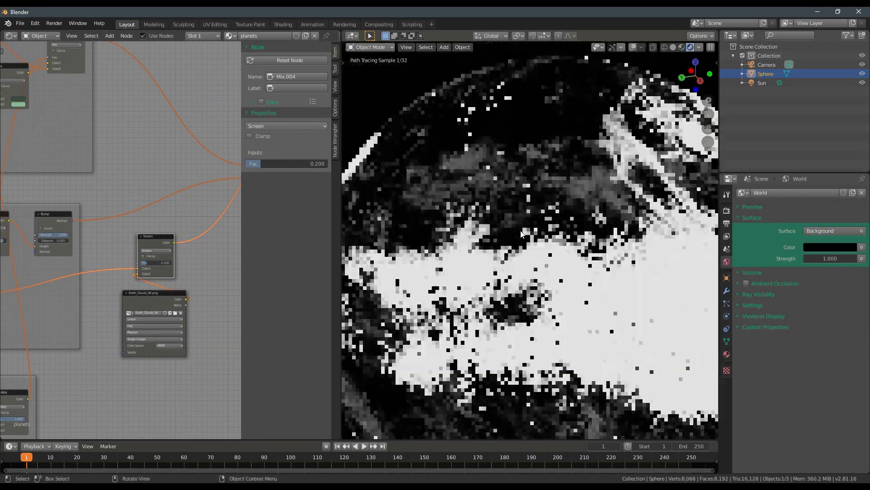
{"action": "middle_click_drag", "start_coordinate": [554, 250], "coordinate": [458, 218]}
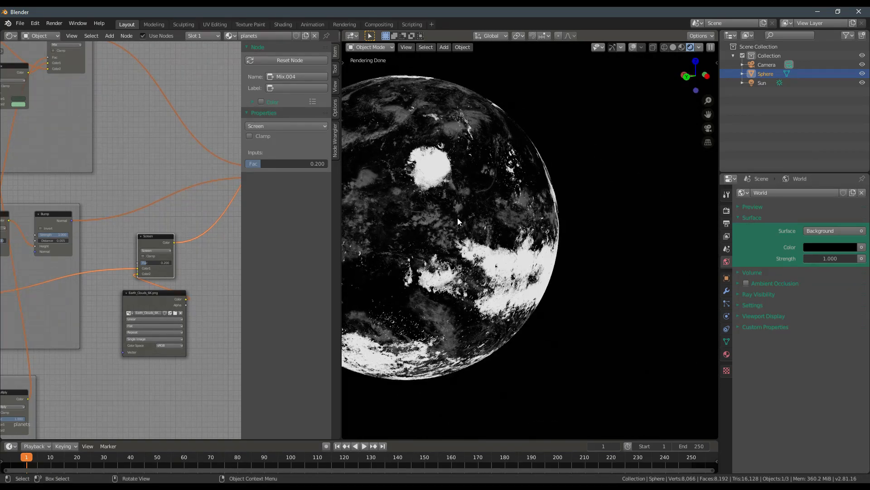
{"action": "scroll", "coordinate": [464, 218], "scroll_direction": "down", "scroll_amount": 2}
{"action": "scroll", "coordinate": [484, 228], "scroll_direction": "up", "scroll_amount": 4}
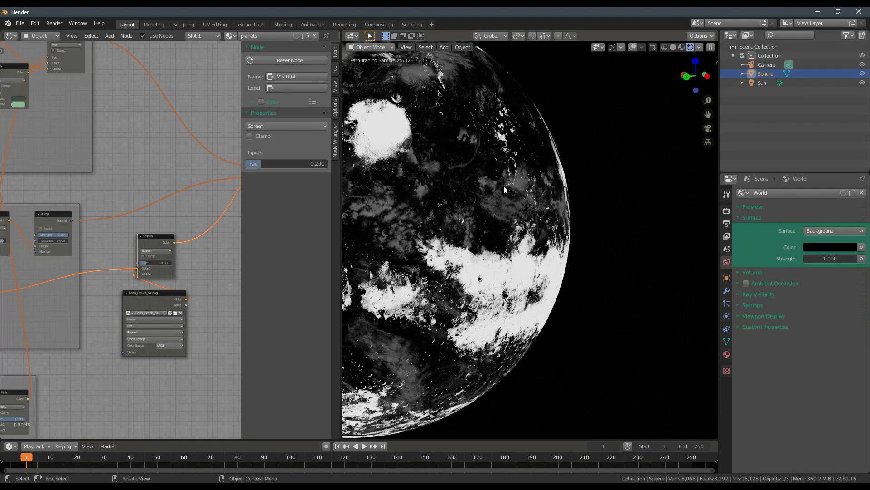
- Shift the Screen and Earth_Clouds nodes aside and insert a ColorRamp on the Screen node's output link
{"action": "left_click_drag", "start_coordinate": [147, 239], "coordinate": [125, 241]}
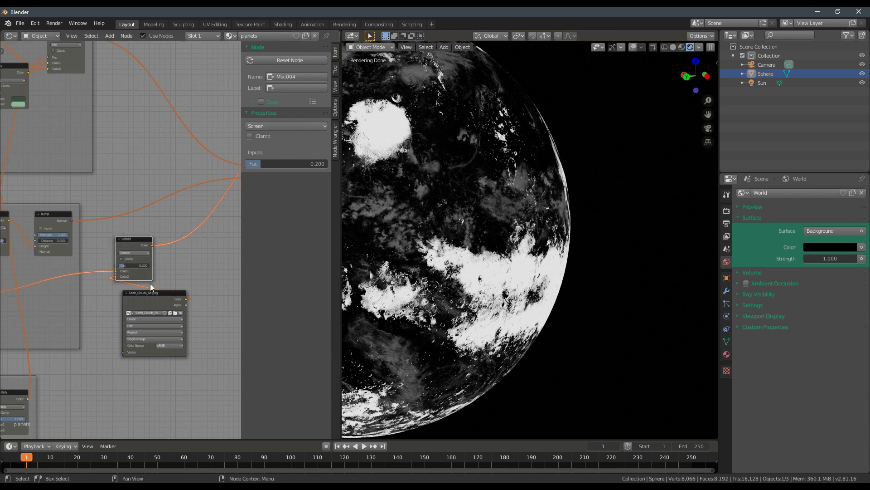
{"action": "left_click_drag", "start_coordinate": [152, 293], "coordinate": [143, 295]}
{"action": "middle_click_drag", "start_coordinate": [209, 246], "coordinate": [180, 276]}
{"action": "key", "text": "shift+a"}
{"action": "mouse_move", "coordinate": [181, 276]}
{"action": "mouse_move", "coordinate": [169, 293]}
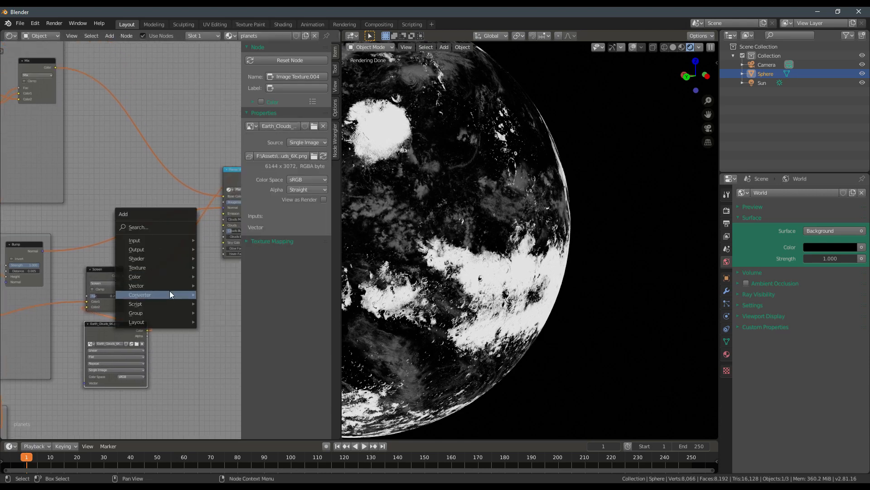
{"action": "left_click", "coordinate": [219, 314]}
{"action": "left_click", "coordinate": [177, 268]}
{"action": "scroll", "coordinate": [177, 275], "scroll_direction": "up", "scroll_amount": 2}
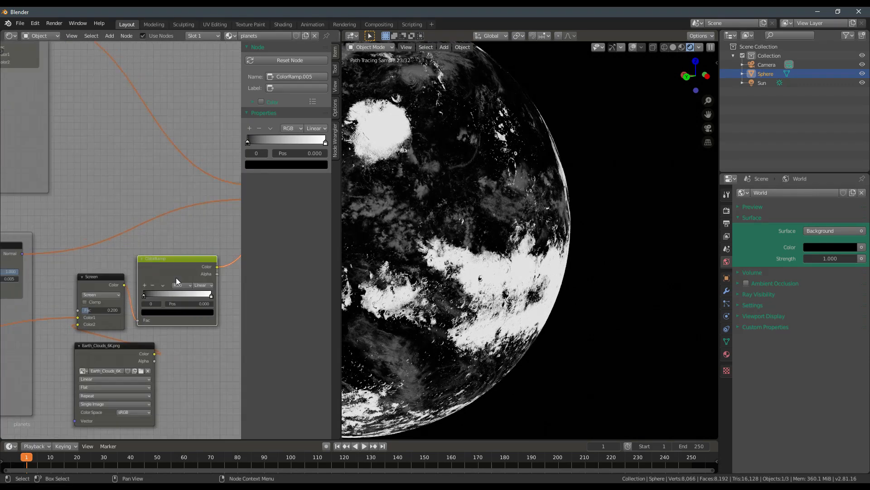
- Lighten the new ColorRamp's black stop to a grey with RGB values of 0.300
{"action": "left_click", "coordinate": [159, 314]}
{"action": "left_click_drag", "start_coordinate": [170, 262], "coordinate": [171, 232]}
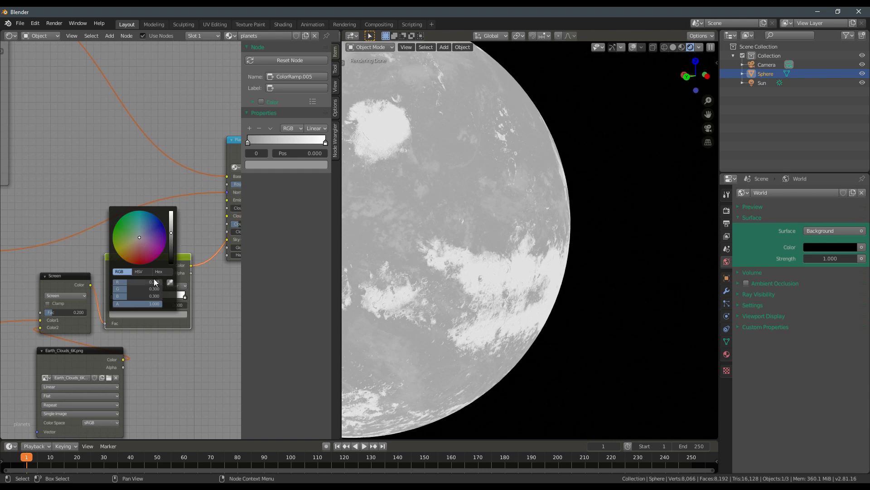
{"action": "left_click_drag", "start_coordinate": [151, 297], "coordinate": [152, 271]}
{"action": "key", "text": "Return"}
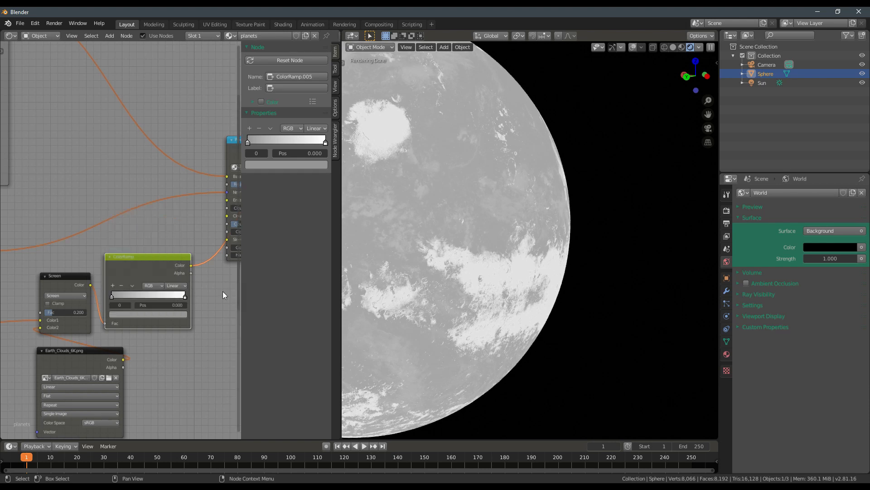
- Preview the Planet Shader on the sphere, link the new ColorRamp's Color to its Roughness, and inspect the highlight
{"action": "middle_click_drag", "start_coordinate": [222, 291], "coordinate": [165, 291]}
{"action": "left_click", "coordinate": [194, 161], "text": "ctrl+shift"}
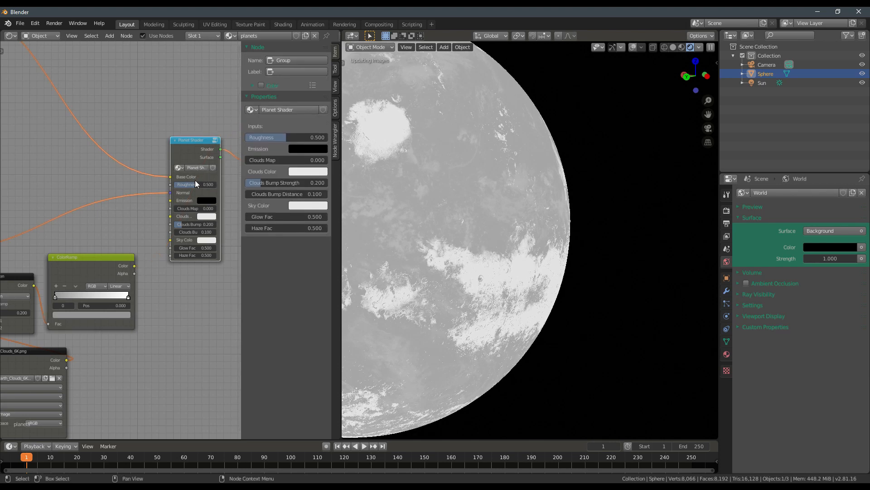
{"action": "middle_click_drag", "start_coordinate": [356, 227], "coordinate": [383, 258]}
{"action": "left_click_drag", "start_coordinate": [135, 265], "coordinate": [171, 185]}
{"action": "mouse_move", "coordinate": [463, 230]}
{"action": "middle_mouse_down"}
{"action": "mouse_move", "coordinate": [511, 273]}
{"action": "mouse_move", "coordinate": [528, 261]}
{"action": "mouse_move", "coordinate": [510, 231]}
{"action": "mouse_move", "coordinate": [531, 265]}
{"action": "mouse_move", "coordinate": [522, 270]}
{"action": "mouse_move", "coordinate": [502, 255]}
{"action": "mouse_move", "coordinate": [504, 274]}
{"action": "mouse_move", "coordinate": [499, 268]}
{"action": "mouse_move", "coordinate": [478, 286]}
{"action": "mouse_move", "coordinate": [442, 252]}
{"action": "middle_mouse_up"}
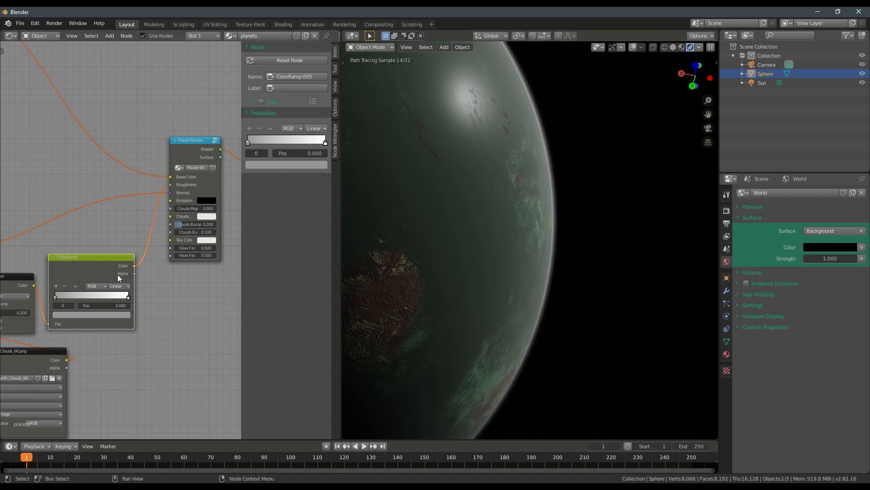
- Preview the roughness ColorRamp, switch its interpolation to B-Spline, and move its dark stop to position 0.223
{"action": "scroll", "coordinate": [119, 272], "scroll_direction": "up", "scroll_amount": 1}
{"action": "left_click", "coordinate": [99, 271], "text": "ctrl+shift"}
{"action": "middle_click_drag", "start_coordinate": [100, 271], "coordinate": [132, 256]}
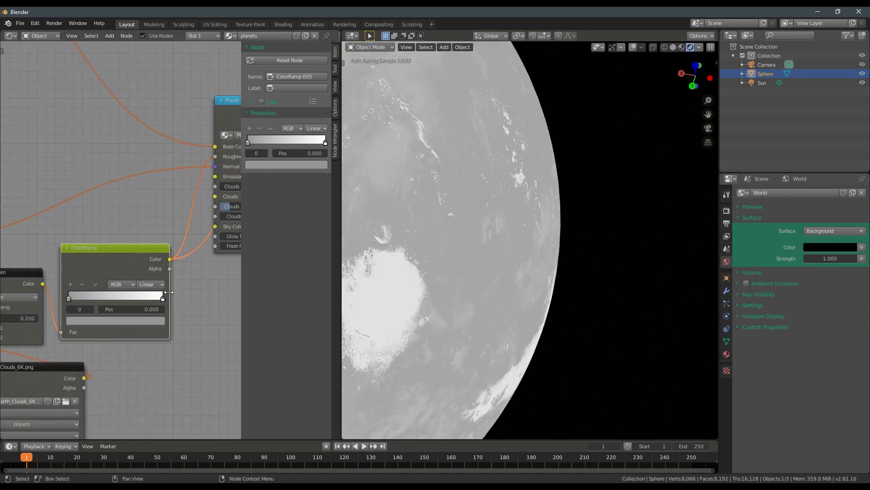
{"action": "left_click", "coordinate": [151, 283]}
{"action": "left_click", "coordinate": [149, 324]}
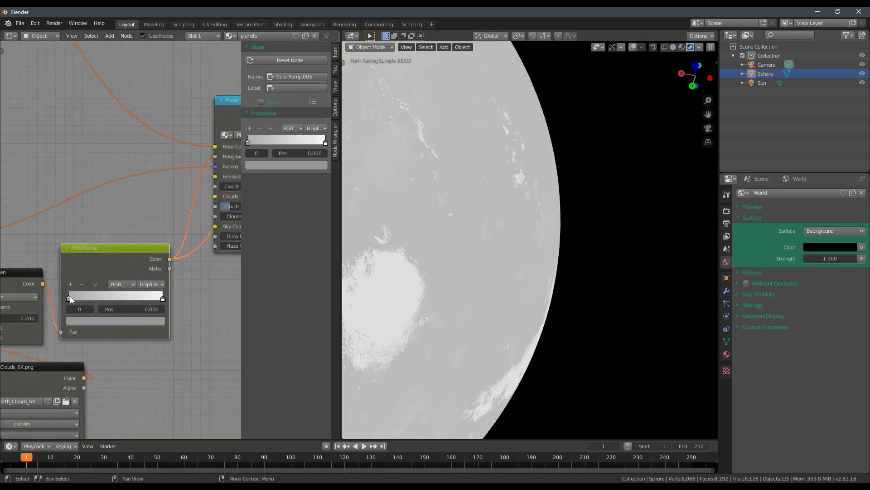
{"action": "mouse_move", "coordinate": [70, 296]}
{"action": "left_mouse_down"}
{"action": "mouse_move", "coordinate": [84, 293]}
{"action": "mouse_move", "coordinate": [70, 290]}
{"action": "mouse_move", "coordinate": [75, 294]}
{"action": "left_mouse_up"}
{"action": "left_click_drag", "start_coordinate": [82, 295], "coordinate": [91, 295]}
{"action": "middle_click_drag", "start_coordinate": [92, 296], "coordinate": [151, 273]}
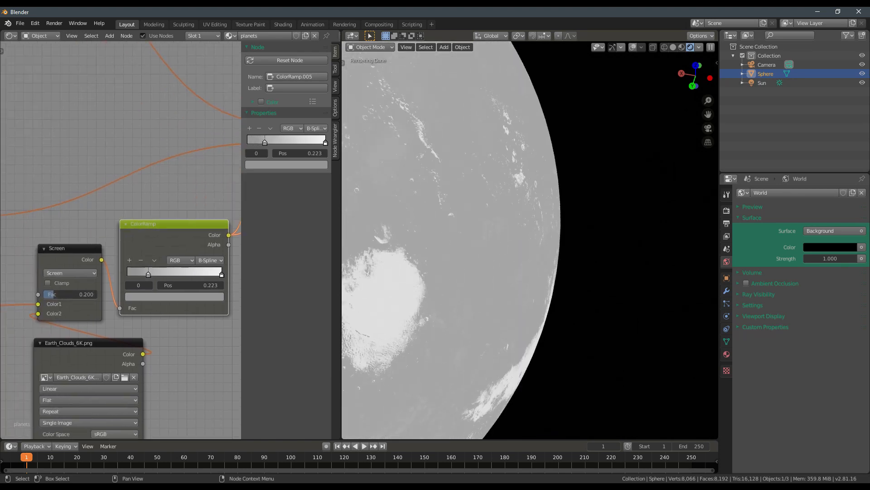
- Set the Screen node's Fac to 0.250 and return the ColorRamp to Linear with its dark stop at 0.000
{"action": "mouse_move", "coordinate": [54, 294]}
{"action": "left_mouse_down"}
{"action": "mouse_move", "coordinate": [97, 294]}
{"action": "mouse_move", "coordinate": [62, 295]}
{"action": "left_mouse_up"}
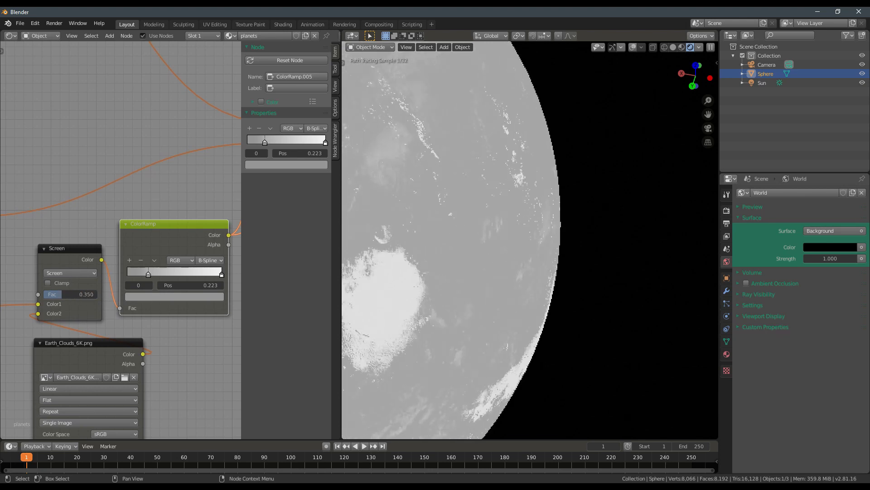
{"action": "mouse_move", "coordinate": [146, 274]}
{"action": "left_mouse_down"}
{"action": "mouse_move", "coordinate": [133, 274]}
{"action": "mouse_move", "coordinate": [141, 274]}
{"action": "left_mouse_up"}
{"action": "left_click", "coordinate": [209, 260]}
{"action": "left_click", "coordinate": [202, 288]}
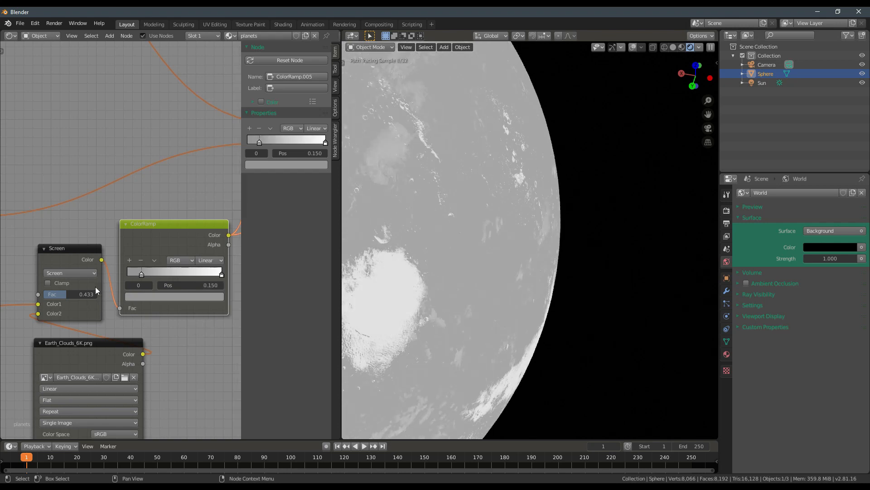
{"action": "key", "text": "Return"}
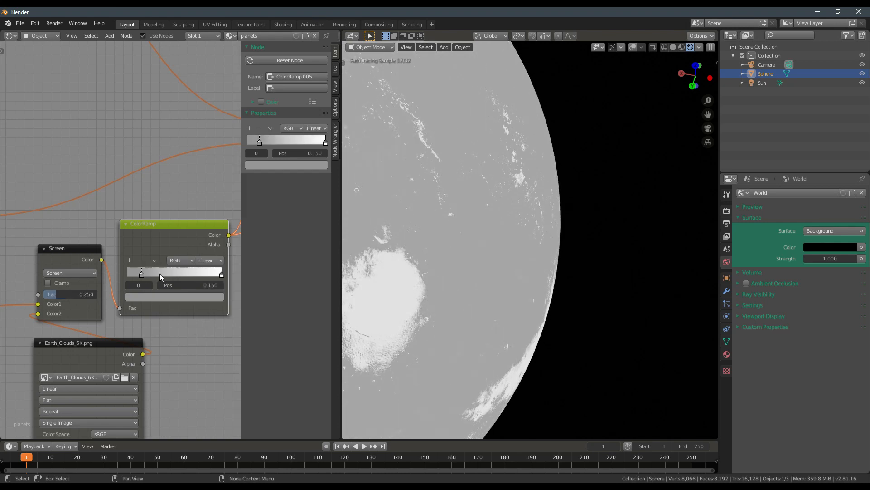
{"action": "left_click_drag", "start_coordinate": [141, 273], "coordinate": [108, 270]}
{"action": "scroll", "coordinate": [457, 249], "scroll_direction": "up", "scroll_amount": 3}
{"action": "scroll", "coordinate": [456, 248], "scroll_direction": "down", "scroll_amount": 3}
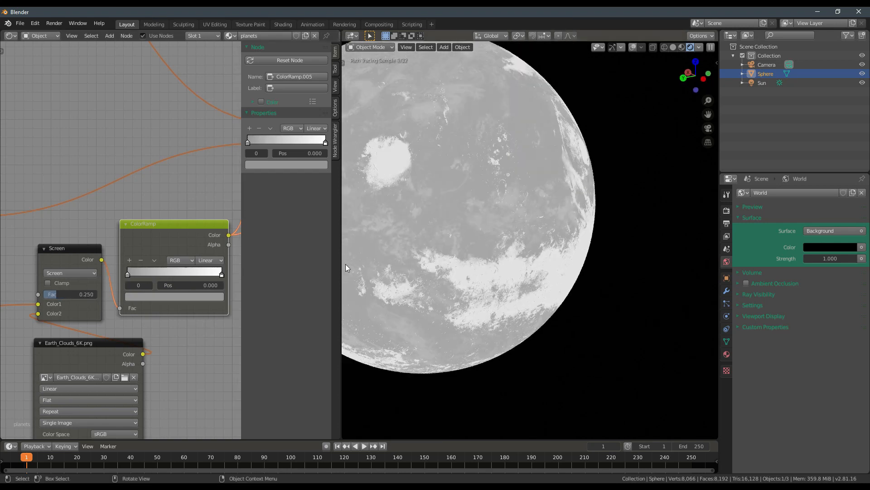
- Darken the ColorRamp's grey stop to RGB 0.210 and preview the Planet Shader to check the highlight
{"action": "left_click", "coordinate": [186, 294]}
{"action": "left_click_drag", "start_coordinate": [161, 265], "coordinate": [155, 273]}
{"action": "left_click_drag", "start_coordinate": [202, 200], "coordinate": [202, 199]}
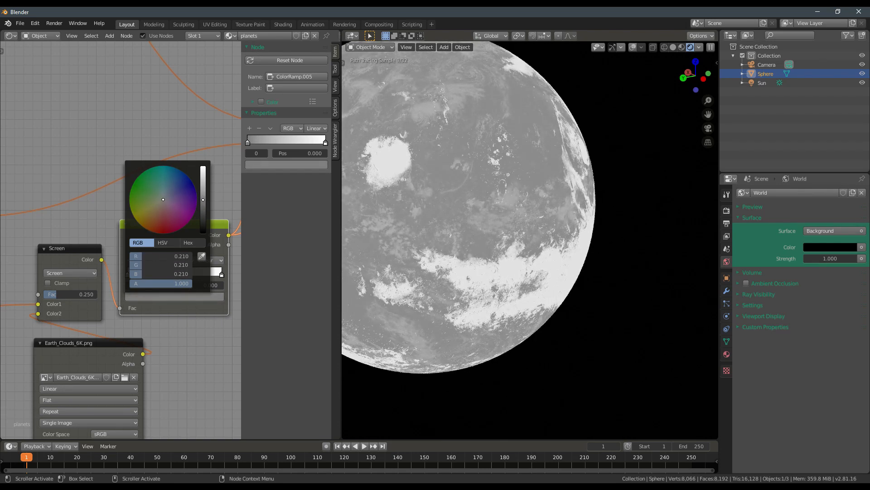
{"action": "scroll", "coordinate": [202, 309], "scroll_direction": "down", "scroll_amount": 4}
{"action": "middle_click_drag", "start_coordinate": [229, 265], "coordinate": [110, 312]}
{"action": "left_click", "coordinate": [163, 195], "text": "ctrl+shift"}
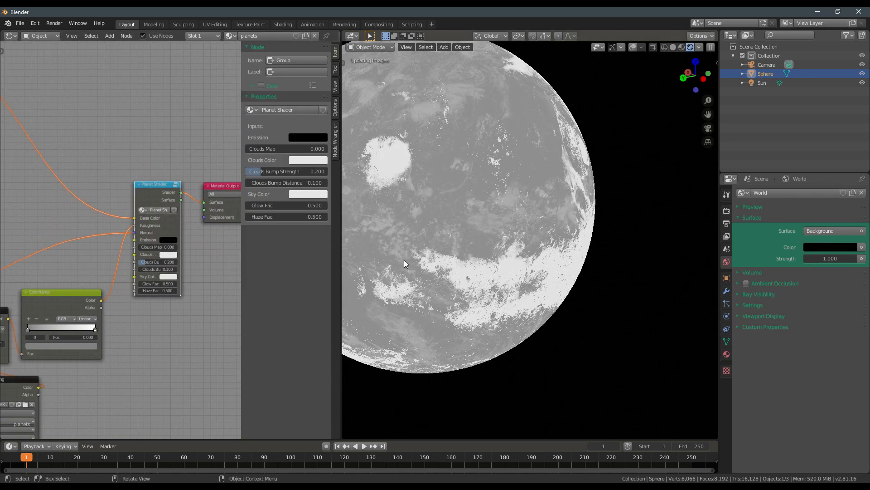
{"action": "middle_click_drag", "start_coordinate": [447, 257], "coordinate": [565, 291]}
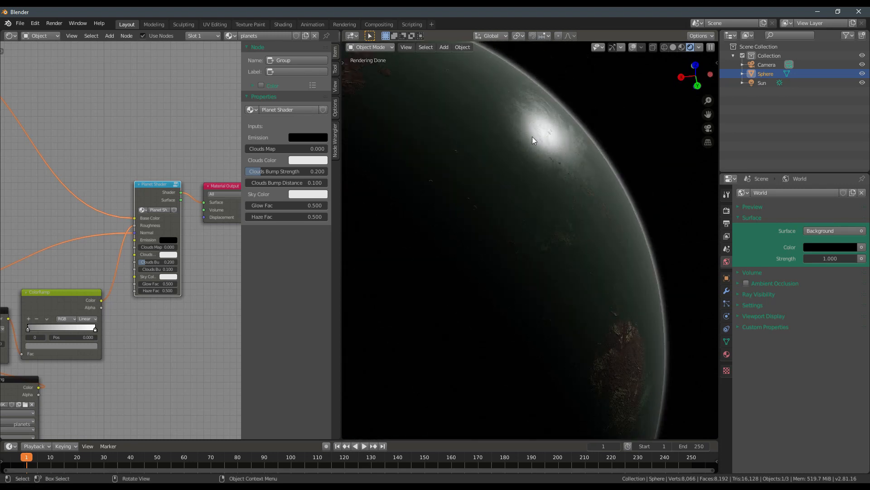
- Lighten the roughness ColorRamp's dark stop to a grey with RGB values of 0.350
{"action": "middle_click_drag", "start_coordinate": [191, 341], "coordinate": [188, 264]}
{"action": "scroll", "coordinate": [188, 264], "scroll_direction": "down", "scroll_amount": 5}
{"action": "middle_click_drag", "start_coordinate": [86, 278], "coordinate": [164, 270]}
{"action": "scroll", "coordinate": [164, 269], "scroll_direction": "up", "scroll_amount": 4}
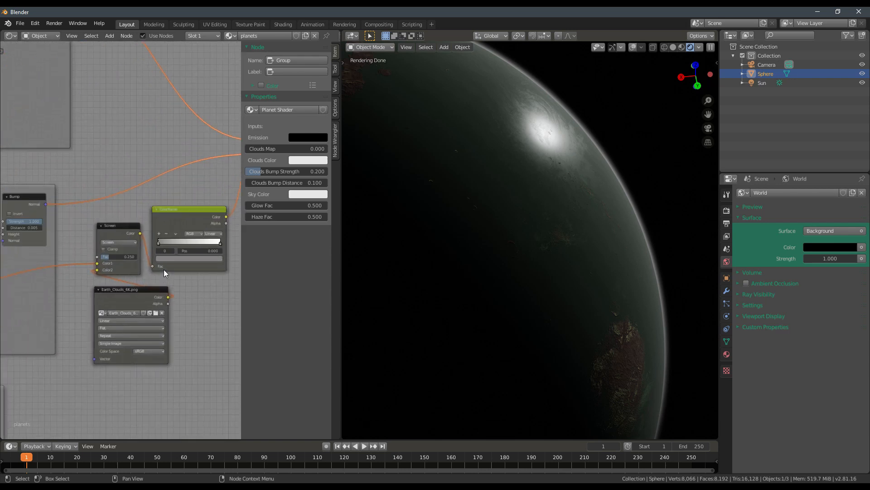
{"action": "middle_click_drag", "start_coordinate": [146, 233], "coordinate": [136, 238]}
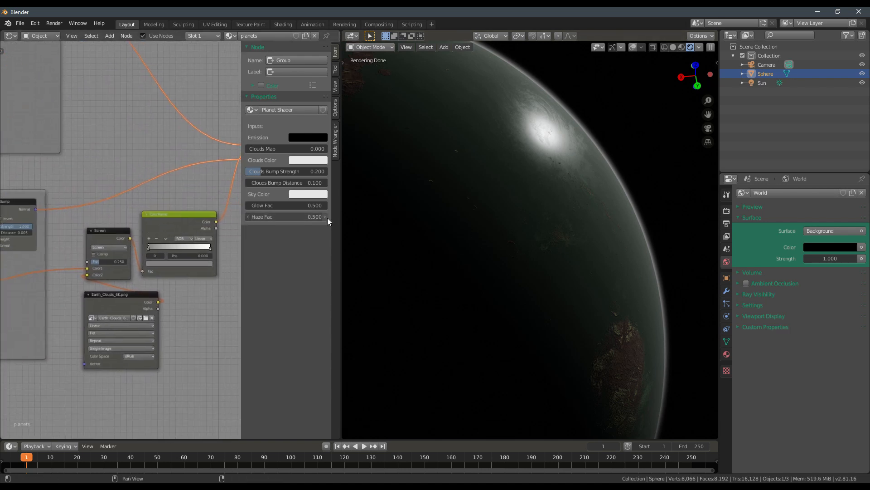
{"action": "scroll", "coordinate": [151, 284], "scroll_direction": "up", "scroll_amount": 2}
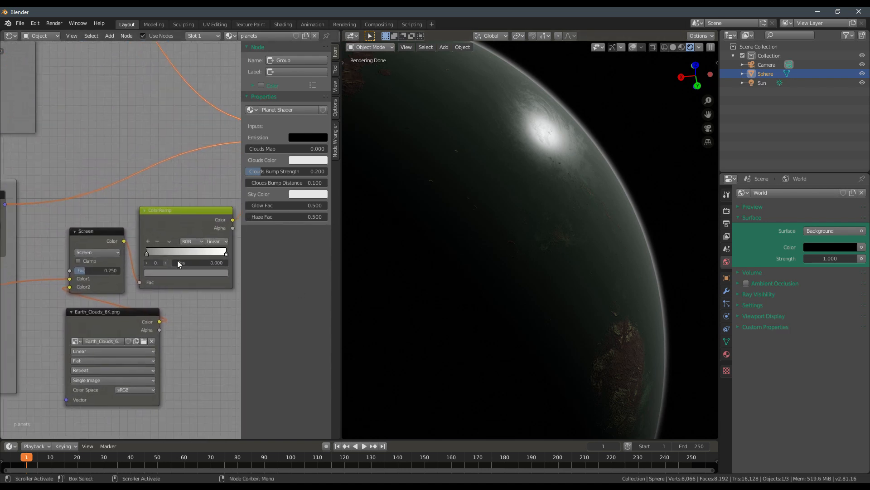
{"action": "left_click", "coordinate": [182, 273]}
{"action": "left_click_drag", "start_coordinate": [211, 189], "coordinate": [211, 182]}
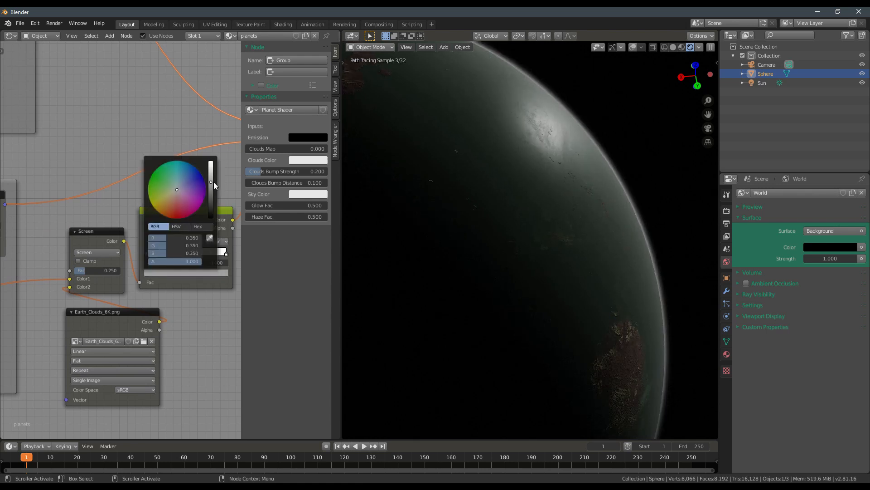
- Change the Planet Shader's Sky Color to a pale yellow-green
{"action": "middle_click_drag", "start_coordinate": [178, 312], "coordinate": [151, 300]}
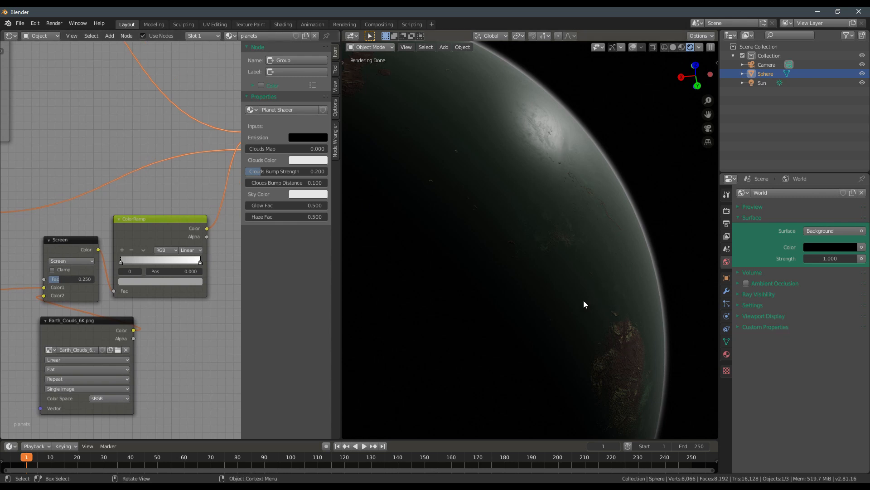
{"action": "scroll", "coordinate": [213, 306], "scroll_direction": "down", "scroll_amount": 7}
{"action": "middle_click_drag", "start_coordinate": [172, 284], "coordinate": [120, 295]}
{"action": "scroll", "coordinate": [138, 282], "scroll_direction": "up", "scroll_amount": 6}
{"action": "middle_click_drag", "start_coordinate": [563, 274], "coordinate": [522, 260]}
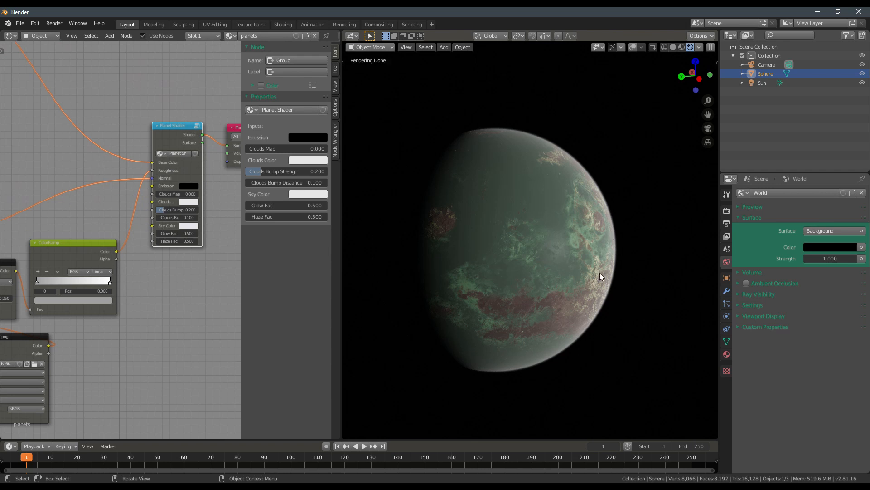
{"action": "middle_click_drag", "start_coordinate": [157, 259], "coordinate": [134, 273]}
{"action": "scroll", "coordinate": [136, 265], "scroll_direction": "up", "scroll_amount": 4}
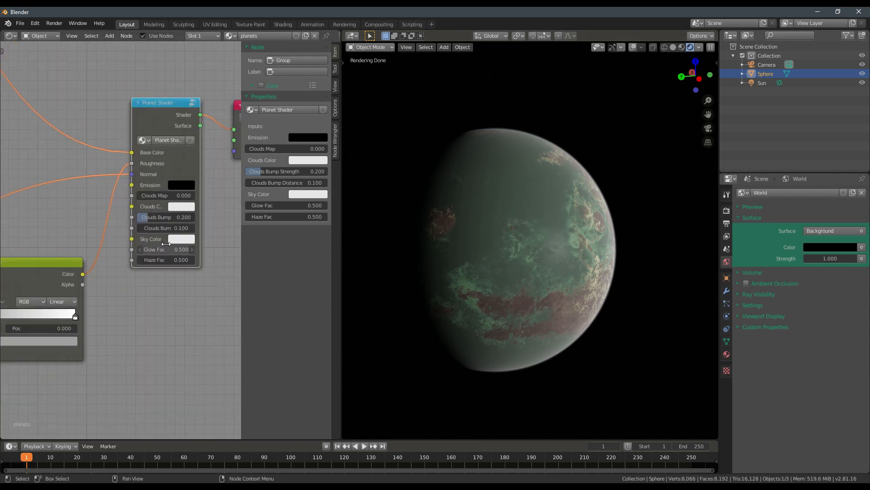
{"action": "scroll", "coordinate": [168, 238], "scroll_direction": "up", "scroll_amount": 4}
{"action": "middle_click_drag", "start_coordinate": [171, 237], "coordinate": [144, 259]}
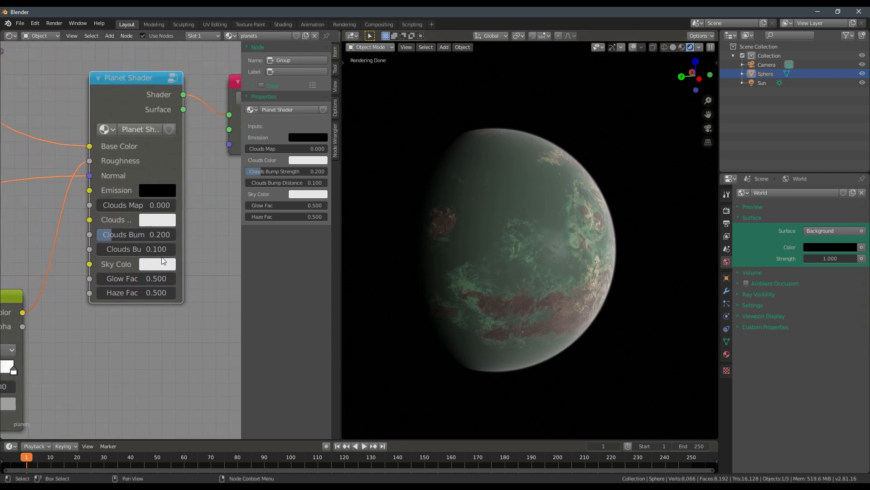
{"action": "left_click", "coordinate": [161, 260]}
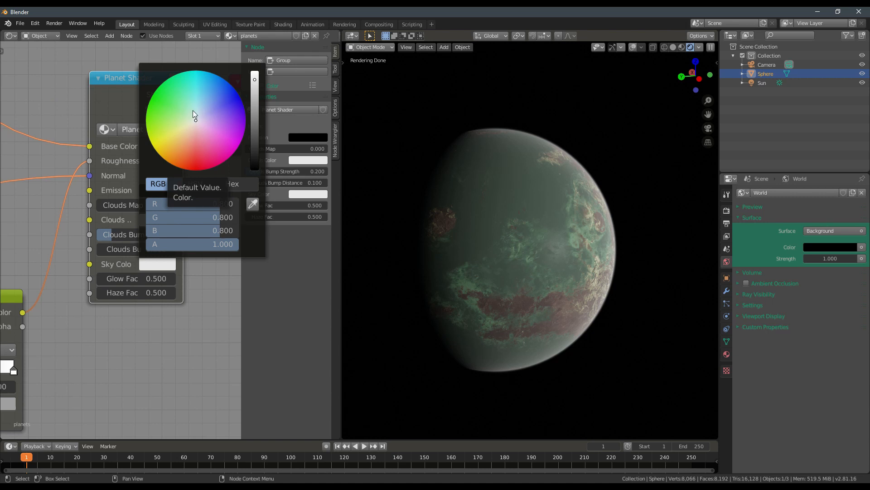
{"action": "mouse_move", "coordinate": [196, 122]}
{"action": "left_mouse_down"}
{"action": "mouse_move", "coordinate": [166, 127]}
{"action": "mouse_move", "coordinate": [183, 121]}
{"action": "left_mouse_up"}
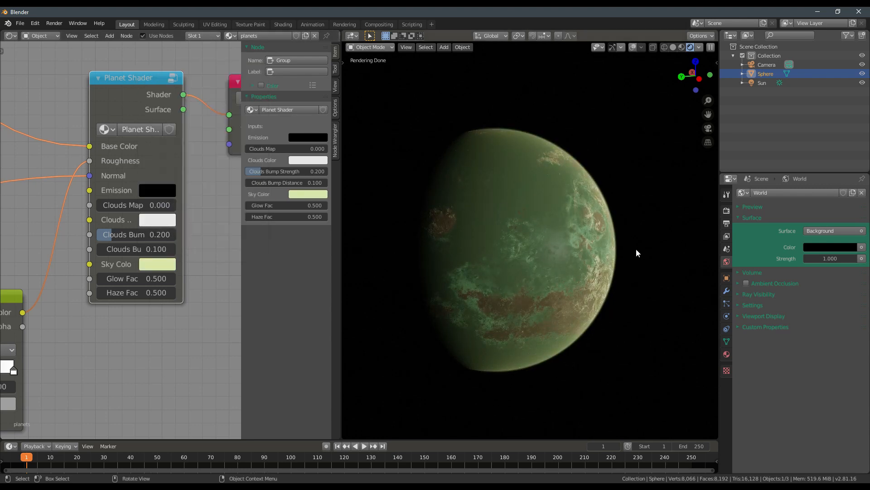
- Inspect the tinted planet, bring in the 8k_venus_atmosphere.jpg image texture below the Planet Shader, and hide the node editor's sidebar
{"action": "middle_click_drag", "start_coordinate": [429, 282], "coordinate": [570, 247]}
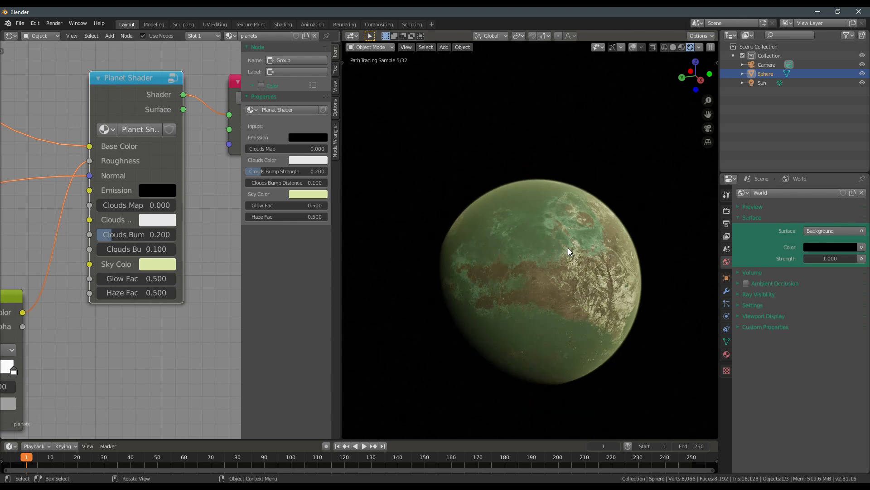
{"action": "middle_click_drag", "start_coordinate": [497, 282], "coordinate": [528, 316]}
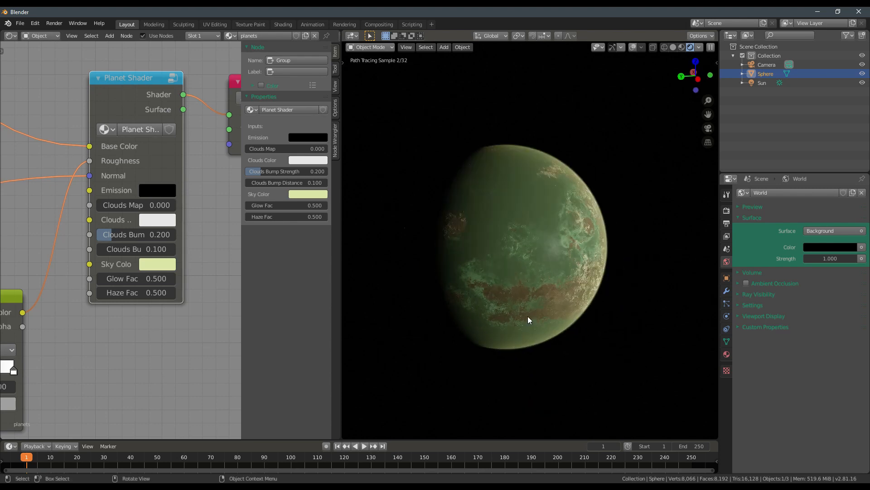
{"action": "middle_click_drag", "start_coordinate": [518, 261], "coordinate": [486, 240]}
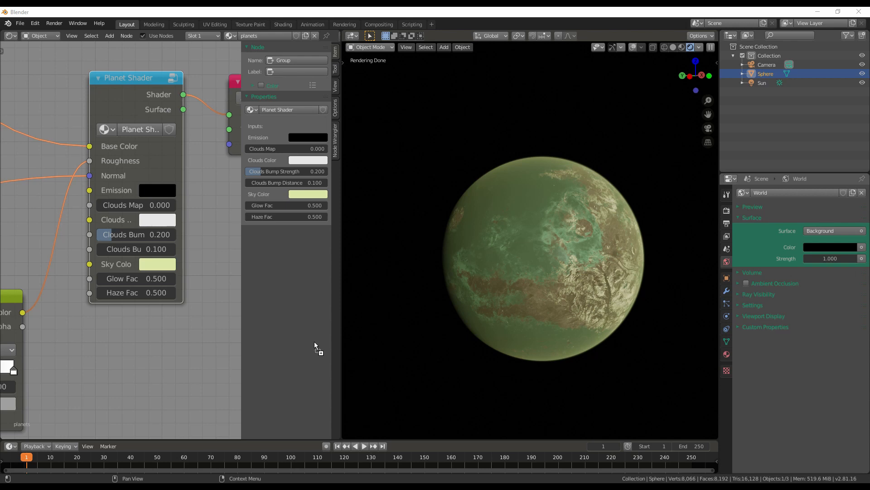
{"action": "left_click_drag", "start_coordinate": [103, 358], "coordinate": [99, 358]}
{"action": "middle_click_drag", "start_coordinate": [118, 341], "coordinate": [141, 293]}
{"action": "scroll", "coordinate": [157, 291], "scroll_direction": "down", "scroll_amount": 2}
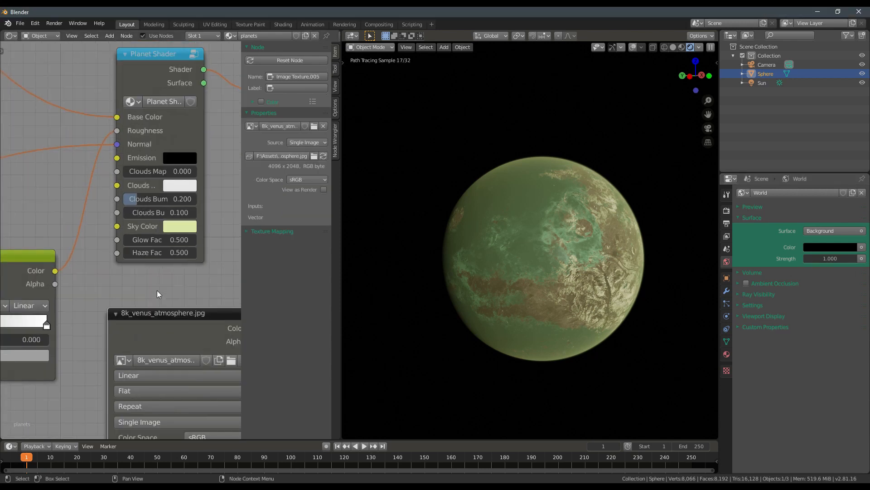
{"action": "key", "text": "n"}
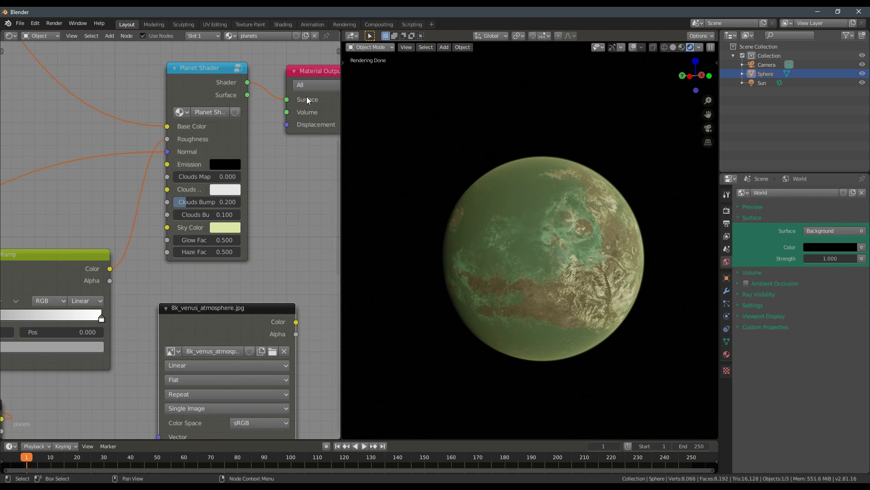
- Place the 8k_venus_atmosphere.jpg texture below the Earth_Clouds_6K.png node and preview it on the sphere
{"action": "scroll", "coordinate": [216, 283], "scroll_direction": "down", "scroll_amount": 3}
{"action": "middle_click_drag", "start_coordinate": [216, 283], "coordinate": [284, 238]}
{"action": "left_click_drag", "start_coordinate": [284, 238], "coordinate": [137, 359]}
{"action": "middle_click_drag", "start_coordinate": [137, 359], "coordinate": [249, 283]}
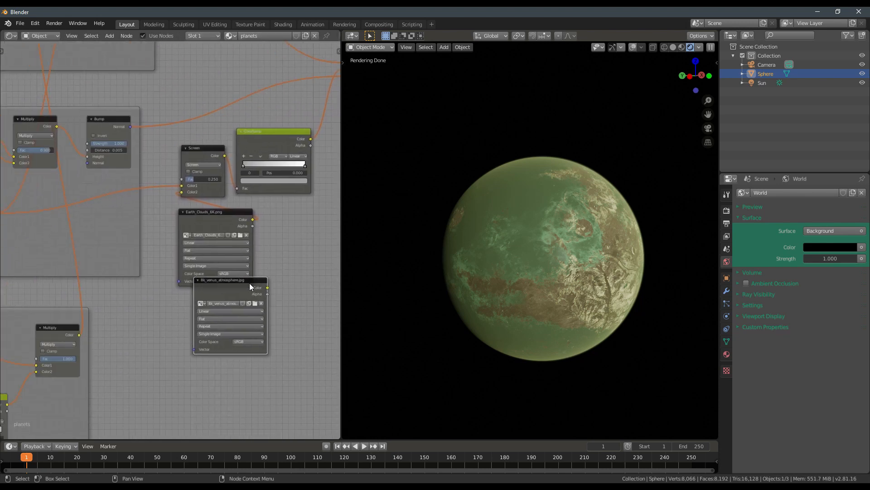
{"action": "left_click_drag", "start_coordinate": [249, 283], "coordinate": [197, 361]}
{"action": "middle_click_drag", "start_coordinate": [194, 347], "coordinate": [229, 275]}
{"action": "left_click_drag", "start_coordinate": [220, 308], "coordinate": [192, 303]}
{"action": "left_click", "coordinate": [192, 303], "text": "ctrl+shift"}
{"action": "scroll", "coordinate": [247, 288], "scroll_direction": "up", "scroll_amount": 3}
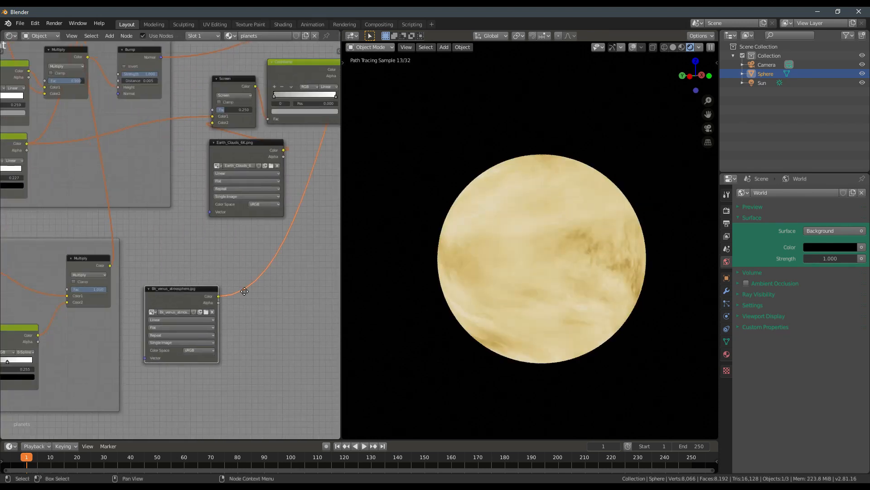
- Add a ColorRamp on the link coming out of the 8k_venus_atmosphere.jpg texture
{"action": "scroll", "coordinate": [271, 278], "scroll_direction": "up", "scroll_amount": 1}
{"action": "middle_click_drag", "start_coordinate": [271, 278], "coordinate": [257, 277]}
{"action": "mouse_move", "coordinate": [469, 270]}
{"action": "middle_mouse_down"}
{"action": "mouse_move", "coordinate": [448, 273]}
{"action": "mouse_move", "coordinate": [456, 273]}
{"action": "middle_mouse_up"}
{"action": "key", "text": "q"}
{"action": "left_click", "coordinate": [254, 284]}
{"action": "type", "text": "col"}
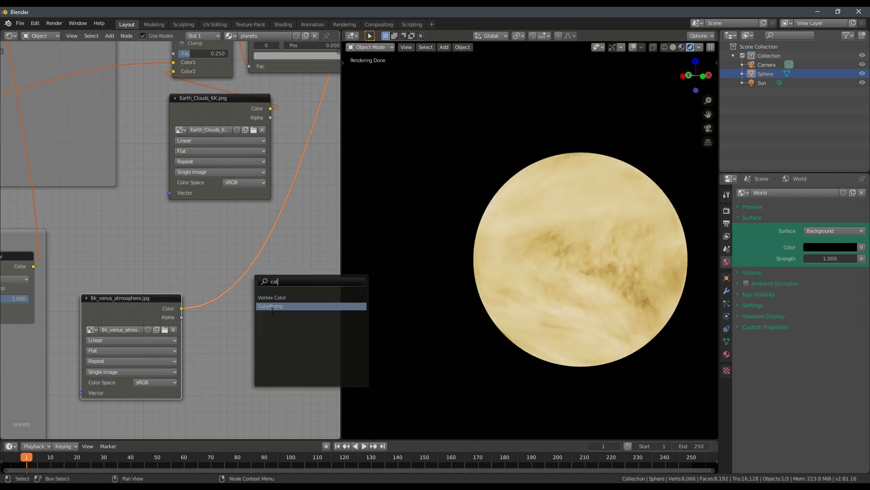
{"action": "left_click", "coordinate": [264, 306]}
{"action": "left_click", "coordinate": [207, 284]}
- Flip the new ColorRamp, set it to B-Spline, shift the white stop inward and place the black stop at 0.509
{"action": "left_click", "coordinate": [216, 307]}
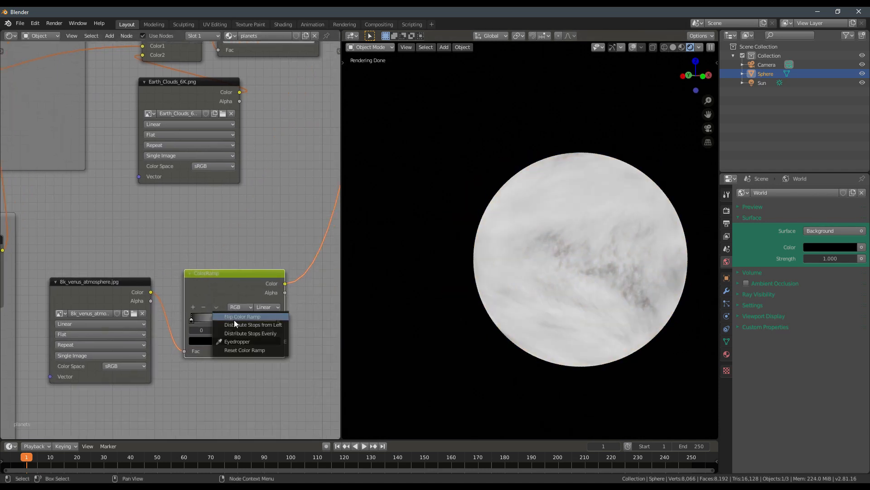
{"action": "left_click", "coordinate": [234, 319]}
{"action": "left_click", "coordinate": [268, 307]}
{"action": "left_click", "coordinate": [274, 324]}
{"action": "left_click_drag", "start_coordinate": [279, 320], "coordinate": [221, 321]}
{"action": "middle_click_drag", "start_coordinate": [382, 294], "coordinate": [460, 286]}
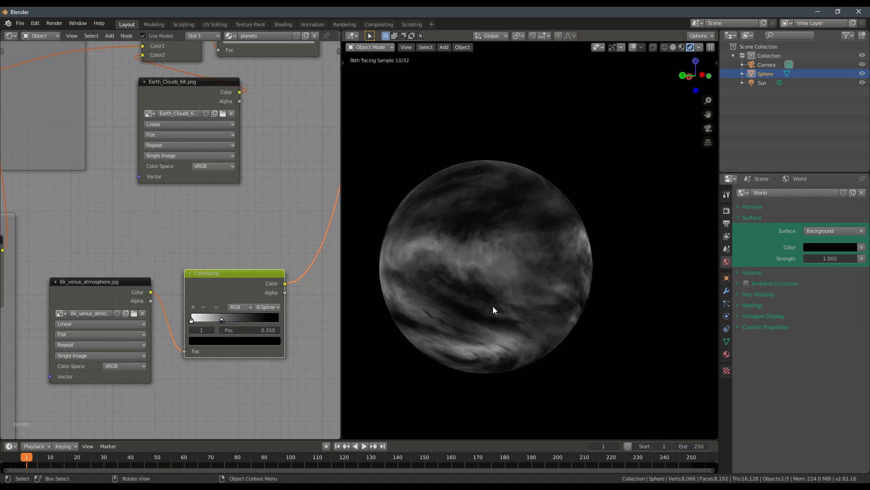
{"action": "left_click_drag", "start_coordinate": [199, 318], "coordinate": [235, 321]}
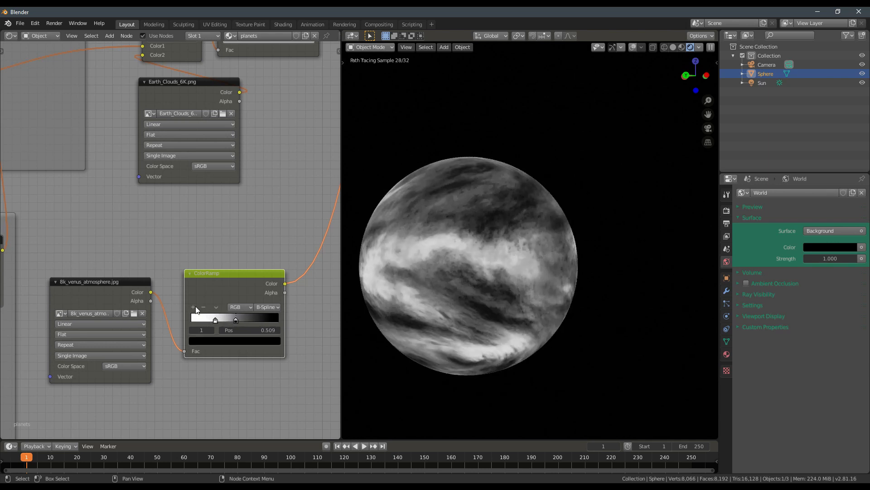
- Add a third stop to the atmosphere ColorRamp, place a black stop at position 0.732, and check the cloud mask around the sphere
{"action": "left_click", "coordinate": [193, 307]}
{"action": "left_click", "coordinate": [229, 339]}
{"action": "left_click_drag", "start_coordinate": [260, 257], "coordinate": [253, 316]}
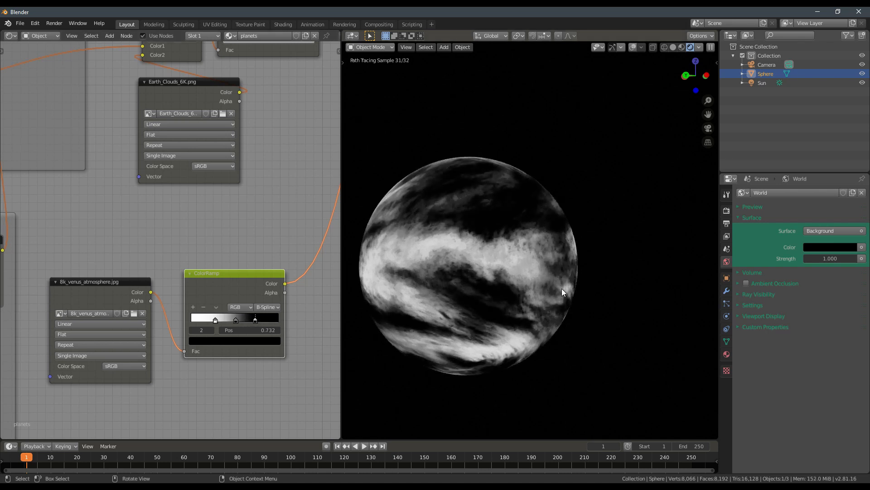
{"action": "middle_click_drag", "start_coordinate": [561, 289], "coordinate": [468, 283]}
{"action": "scroll", "coordinate": [468, 284], "scroll_direction": "down", "scroll_amount": 2}
{"action": "middle_click_drag", "start_coordinate": [523, 256], "coordinate": [589, 287]}
{"action": "scroll", "coordinate": [590, 287], "scroll_direction": "up", "scroll_amount": 4}
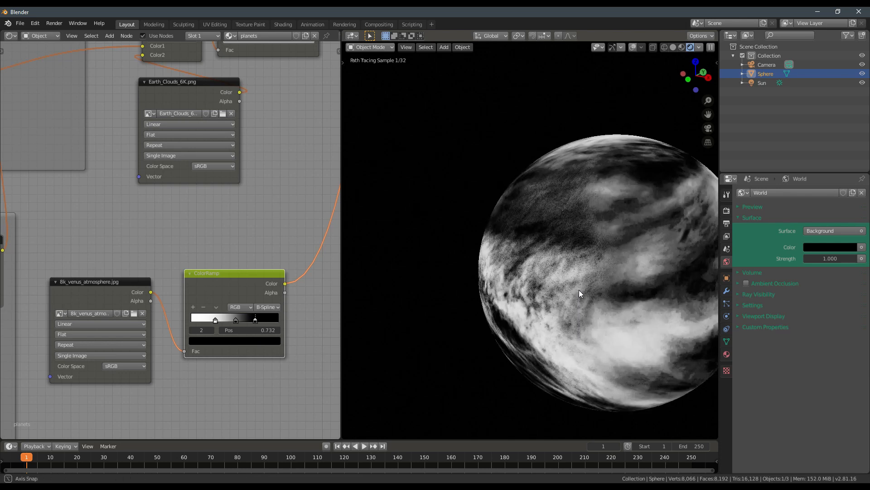
- Connect the atmosphere ColorRamp's color to the Planet Shader's Clouds Map and preview the Planet Shader
{"action": "scroll", "coordinate": [139, 287], "scroll_direction": "down", "scroll_amount": 2}
{"action": "left_click_drag", "start_coordinate": [117, 294], "coordinate": [125, 289]}
{"action": "left_click_drag", "start_coordinate": [212, 290], "coordinate": [211, 295]}
{"action": "middle_click_drag", "start_coordinate": [212, 294], "coordinate": [197, 313]}
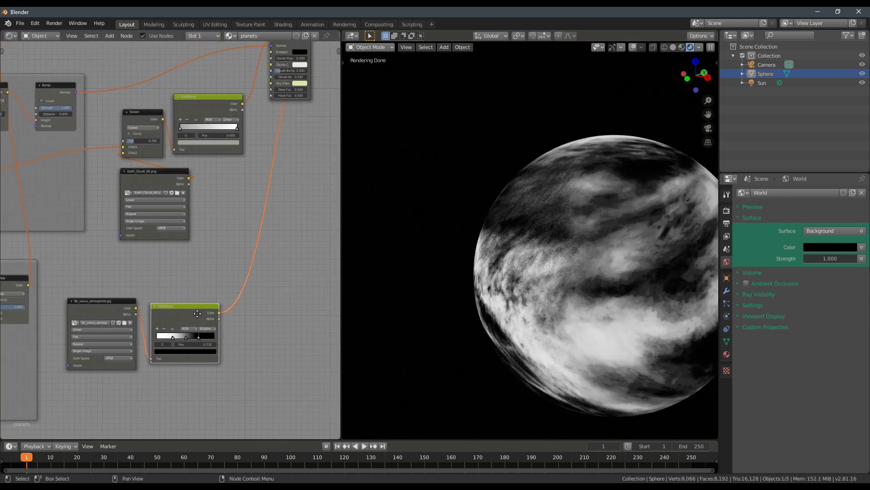
{"action": "left_click_drag", "start_coordinate": [221, 315], "coordinate": [267, 93]}
{"action": "left_click_drag", "start_coordinate": [270, 54], "coordinate": [271, 58]}
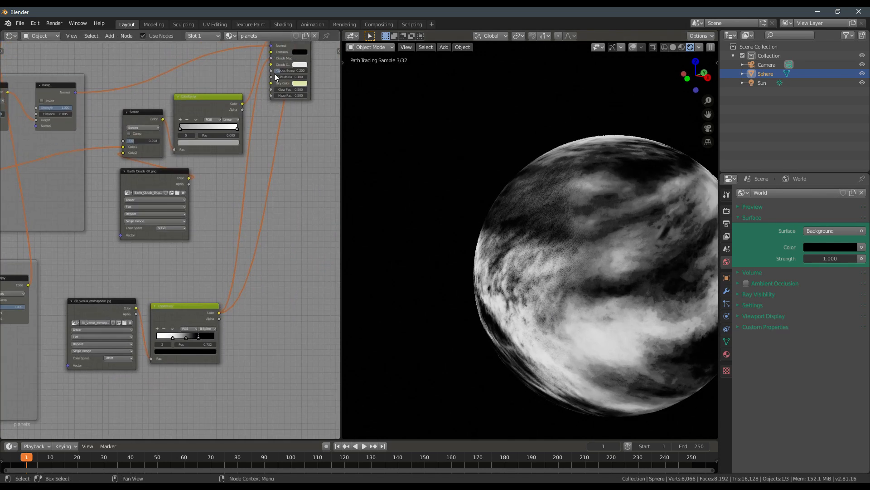
{"action": "middle_click_drag", "start_coordinate": [269, 89], "coordinate": [255, 141]}
{"action": "left_click", "coordinate": [281, 66], "text": "ctrl+shift"}
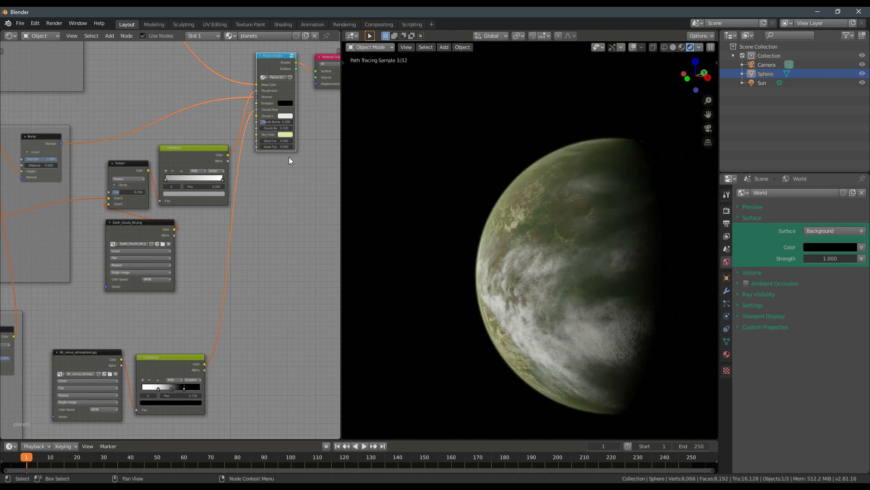
- Check the clouds on the planet, shift the Material Output aside, and widen the Planet Shader node so its labels are readable
{"action": "middle_click_drag", "start_coordinate": [502, 275], "coordinate": [550, 255]}
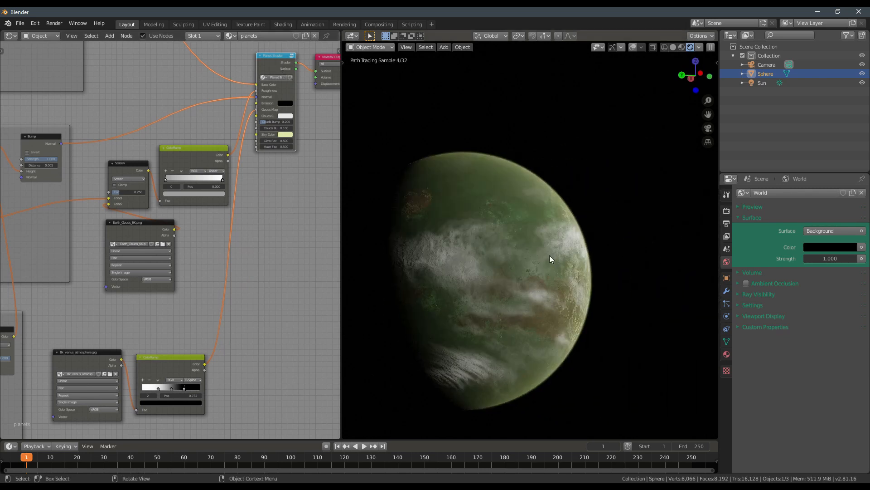
{"action": "scroll", "coordinate": [281, 149], "scroll_direction": "up", "scroll_amount": 4}
{"action": "scroll", "coordinate": [246, 193], "scroll_direction": "down", "scroll_amount": 2}
{"action": "middle_click_drag", "start_coordinate": [246, 192], "coordinate": [137, 253]}
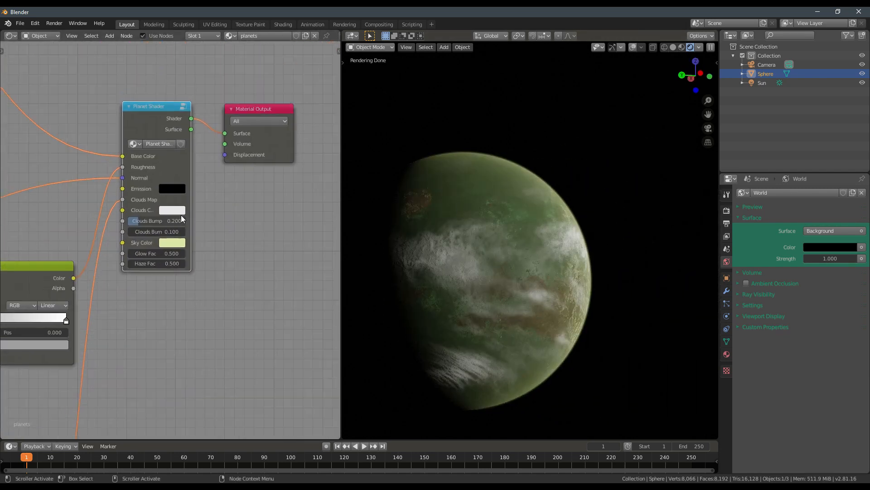
{"action": "left_click_drag", "start_coordinate": [260, 136], "coordinate": [308, 136]}
{"action": "left_click_drag", "start_coordinate": [191, 165], "coordinate": [232, 157]}
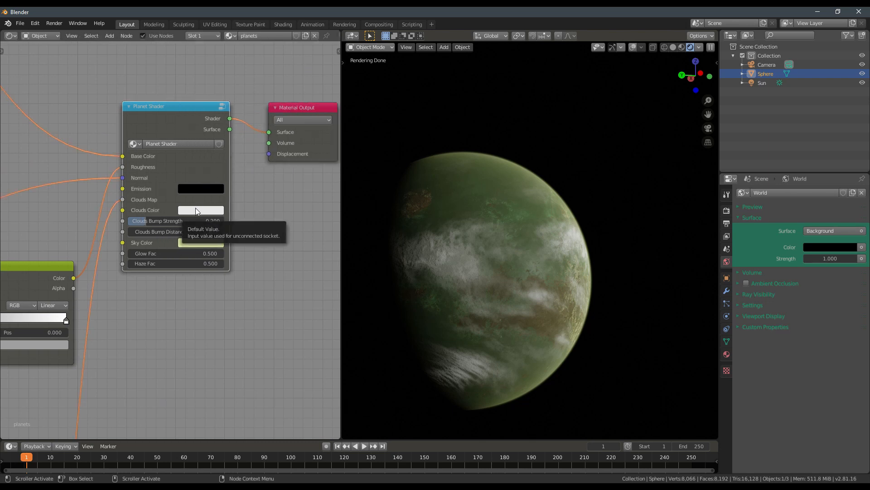
- Change the Planet Shader's Clouds Color to a pale sandy yellow
{"action": "middle_click_drag", "start_coordinate": [518, 260], "coordinate": [562, 257]}
{"action": "scroll", "coordinate": [585, 264], "scroll_direction": "up", "scroll_amount": 3}
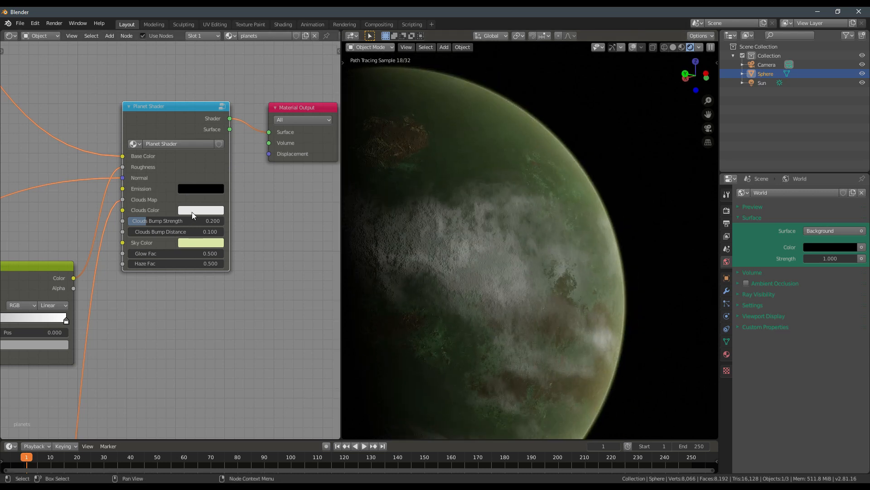
{"action": "left_click", "coordinate": [192, 212]}
{"action": "left_click", "coordinate": [211, 109]}
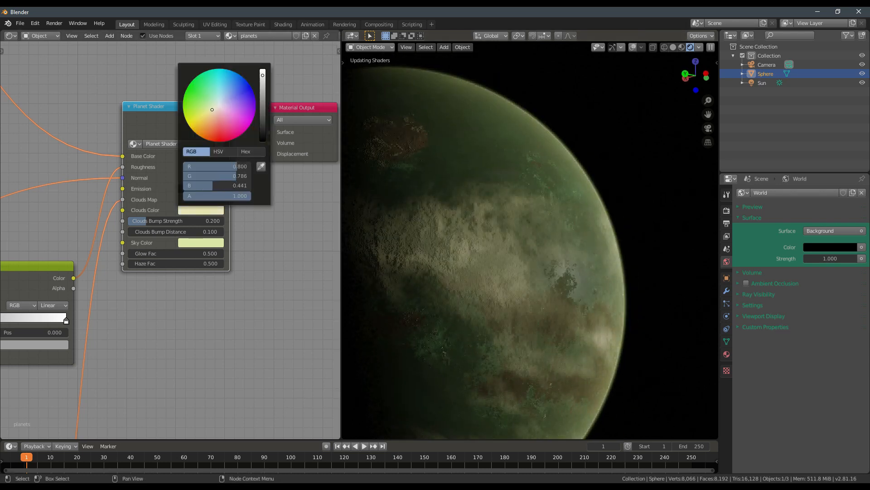
{"action": "left_click_drag", "start_coordinate": [209, 112], "coordinate": [213, 112]}
{"action": "scroll", "coordinate": [503, 231], "scroll_direction": "down", "scroll_amount": 5}
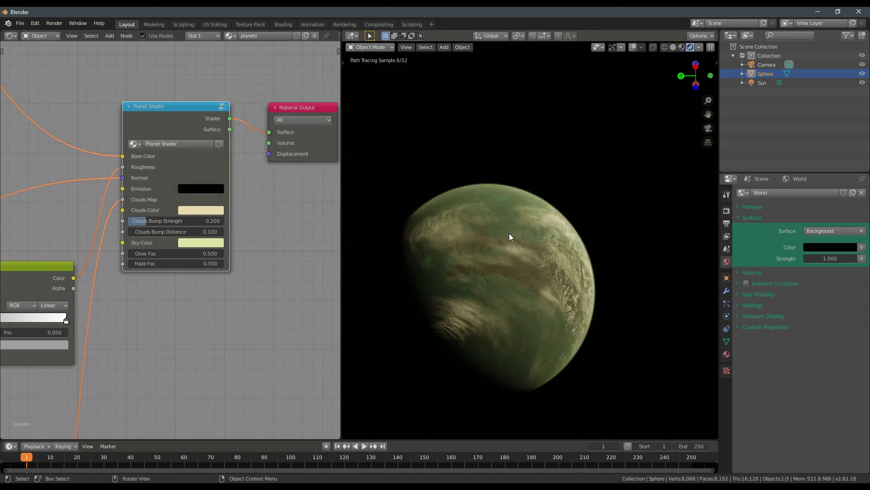
- Examine the planet's tinted clouds, surface detail, highlight and atmosphere edge from several angles, both close up and from afar
{"action": "middle_click_drag", "start_coordinate": [577, 240], "coordinate": [510, 233]}
{"action": "scroll", "coordinate": [488, 248], "scroll_direction": "down", "scroll_amount": 3}
{"action": "middle_click_drag", "start_coordinate": [562, 241], "coordinate": [513, 233]}
{"action": "scroll", "coordinate": [562, 256], "scroll_direction": "up", "scroll_amount": 3}
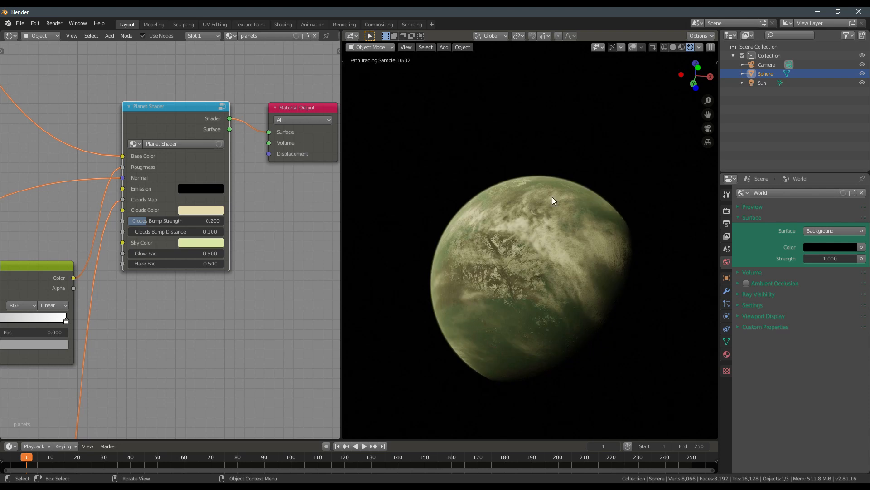
{"action": "scroll", "coordinate": [136, 308], "scroll_direction": "down", "scroll_amount": 2}
{"action": "middle_click_drag", "start_coordinate": [185, 284], "coordinate": [212, 293]}
{"action": "scroll", "coordinate": [505, 267], "scroll_direction": "up", "scroll_amount": 1}
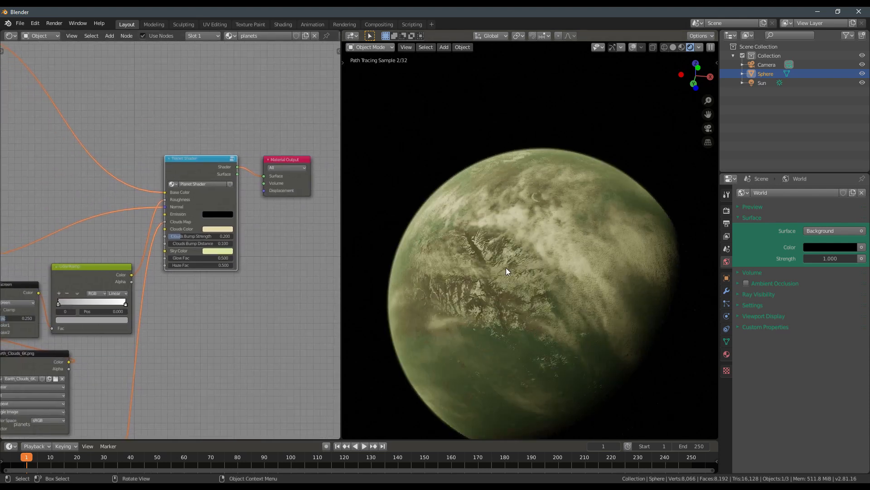
{"action": "mouse_move", "coordinate": [507, 268]}
{"action": "middle_mouse_down"}
{"action": "mouse_move", "coordinate": [505, 252]}
{"action": "mouse_move", "coordinate": [539, 264]}
{"action": "middle_mouse_up"}
{"action": "scroll", "coordinate": [493, 271], "scroll_direction": "up", "scroll_amount": 4}
{"action": "scroll", "coordinate": [493, 253], "scroll_direction": "down", "scroll_amount": 2}
{"action": "scroll", "coordinate": [540, 265], "scroll_direction": "up", "scroll_amount": 5}
{"action": "scroll", "coordinate": [503, 272], "scroll_direction": "down", "scroll_amount": 3}
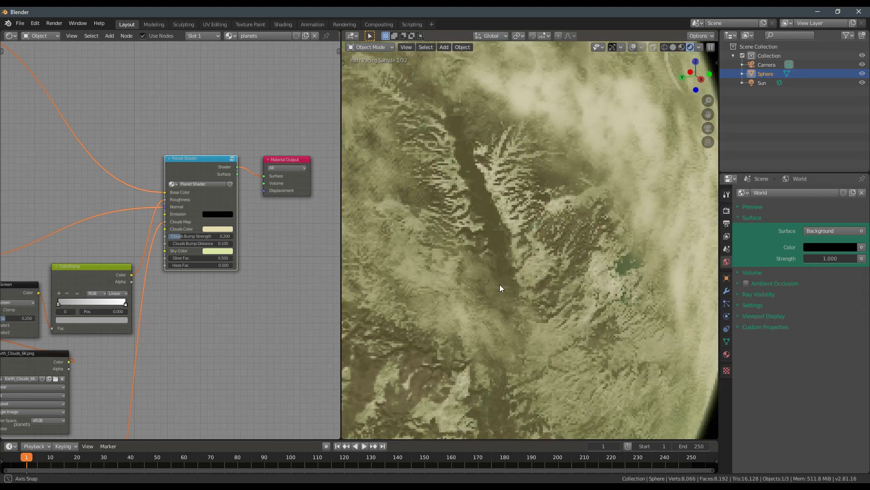
{"action": "mouse_move", "coordinate": [500, 285]}
{"action": "middle_mouse_down"}
{"action": "mouse_move", "coordinate": [441, 248]}
{"action": "mouse_move", "coordinate": [490, 280]}
{"action": "middle_mouse_up"}
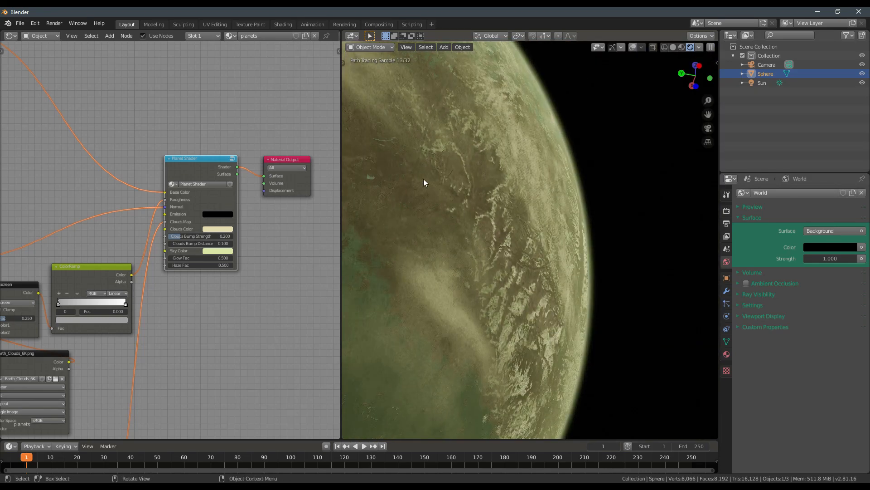
{"action": "middle_click_drag", "start_coordinate": [423, 183], "coordinate": [526, 270]}
{"action": "scroll", "coordinate": [489, 199], "scroll_direction": "down", "scroll_amount": 3}
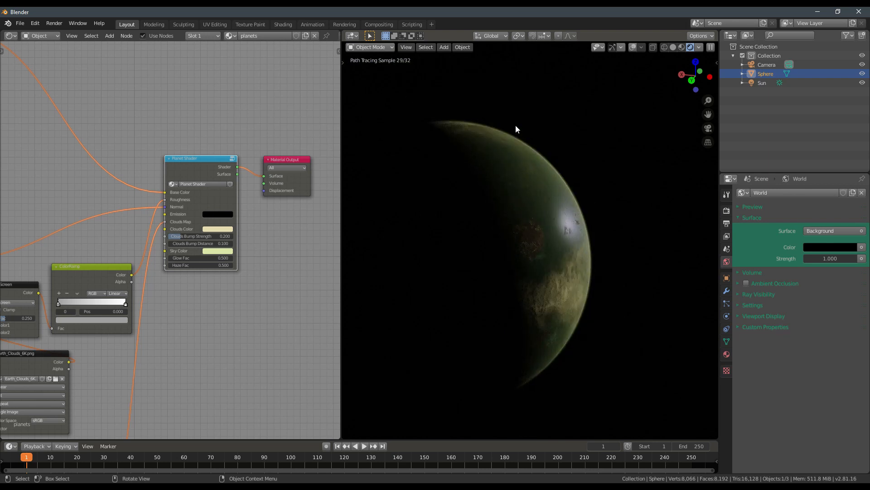
{"action": "middle_click_drag", "start_coordinate": [640, 326], "coordinate": [535, 256]}
{"action": "scroll", "coordinate": [472, 255], "scroll_direction": "down", "scroll_amount": 3}
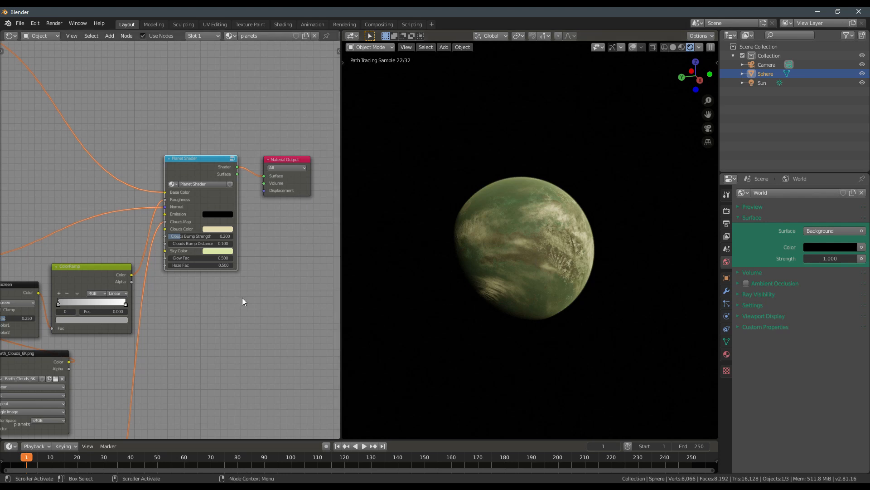
- Join all nodes of the planet setup except the Material Output into one new frame
{"action": "scroll", "coordinate": [215, 312], "scroll_direction": "down", "scroll_amount": 5}
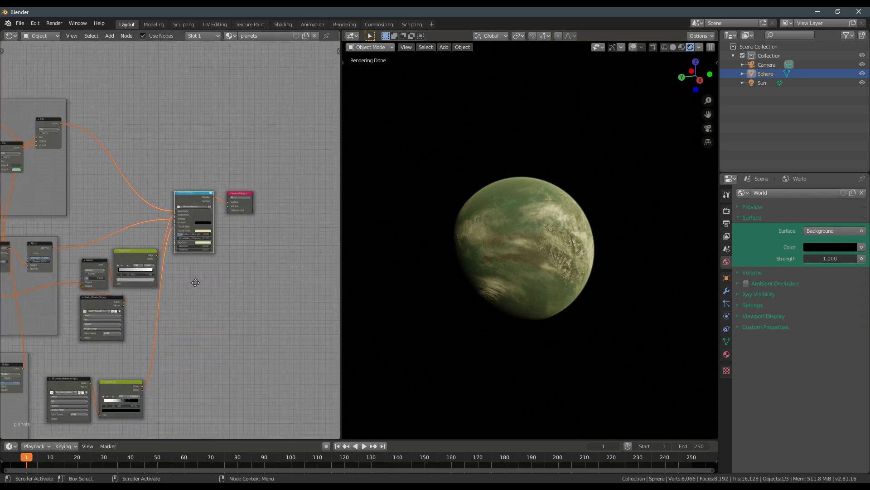
{"action": "middle_click_drag", "start_coordinate": [190, 282], "coordinate": [253, 280]}
{"action": "scroll", "coordinate": [169, 247], "scroll_direction": "down", "scroll_amount": 4}
{"action": "middle_click_drag", "start_coordinate": [167, 257], "coordinate": [181, 271]}
{"action": "scroll", "coordinate": [154, 237], "scroll_direction": "up", "scroll_amount": 4}
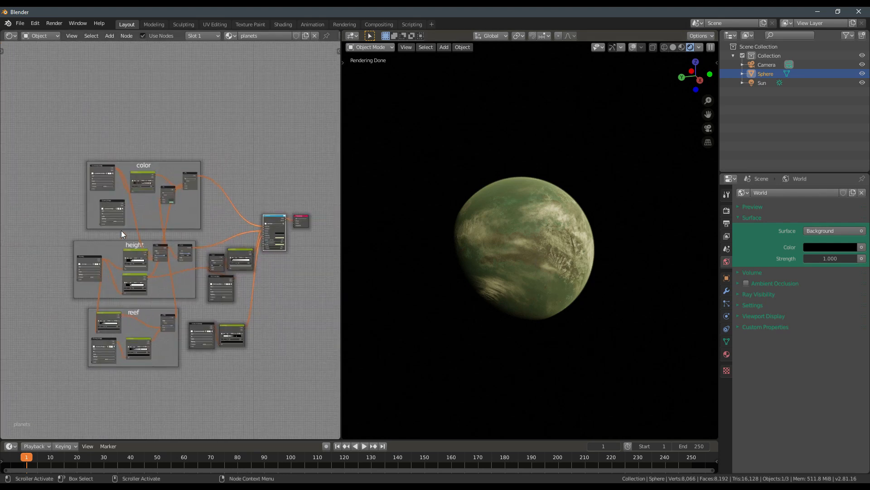
{"action": "left_click_drag", "start_coordinate": [31, 110], "coordinate": [294, 419]}
{"action": "key", "text": "ctrl+j"}
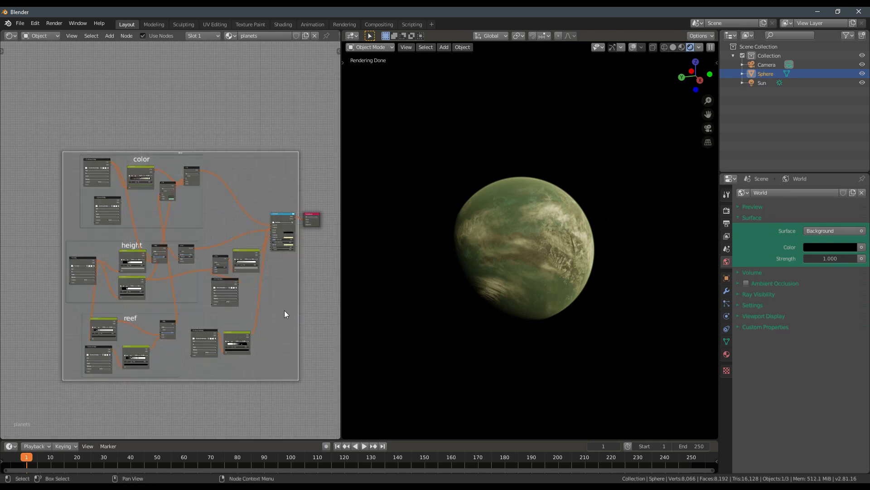
- Label the new outer frame Felucia with a label size of 64
{"action": "middle_click_drag", "start_coordinate": [284, 310], "coordinate": [248, 288]}
{"action": "key", "text": "n"}
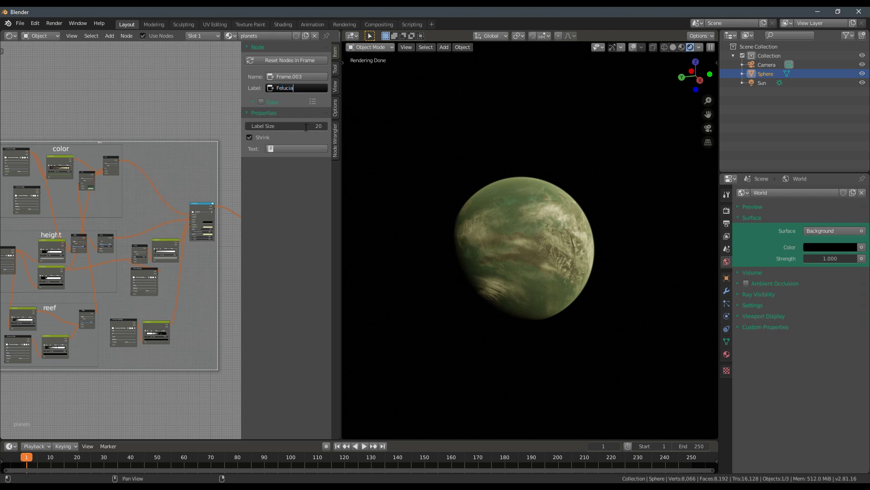
{"action": "key", "text": "Return"}
{"action": "left_click_drag", "start_coordinate": [82, 157], "coordinate": [22, 153]}
{"action": "middle_click_drag", "start_coordinate": [137, 169], "coordinate": [185, 182]}
{"action": "scroll", "coordinate": [186, 183], "scroll_direction": "down", "scroll_amount": 2}
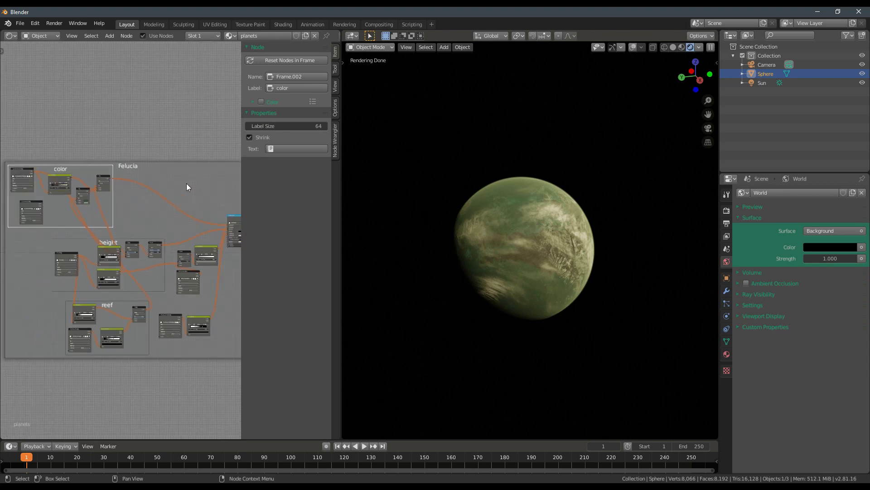
- Move the Felucia frame up away from the Material Output to free space below, and hide the node editor's sidebar
{"action": "scroll", "coordinate": [187, 183], "scroll_direction": "down", "scroll_amount": 1}
{"action": "left_click_drag", "start_coordinate": [186, 183], "coordinate": [142, 170]}
{"action": "middle_click_drag", "start_coordinate": [139, 194], "coordinate": [108, 217]}
{"action": "scroll", "coordinate": [122, 231], "scroll_direction": "down", "scroll_amount": 1}
{"action": "left_click_drag", "start_coordinate": [141, 275], "coordinate": [142, 143]}
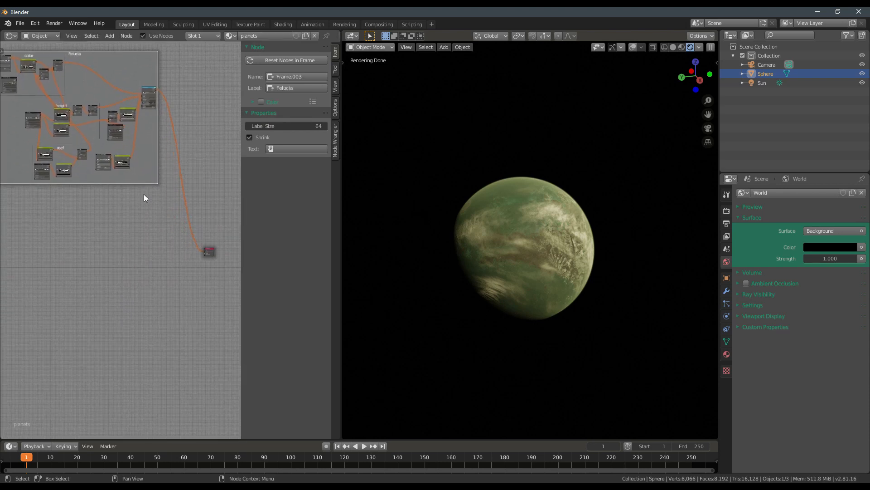
{"action": "key", "text": "n"}
{"action": "middle_click_drag", "start_coordinate": [215, 313], "coordinate": [201, 292]}
{"action": "middle_click_drag", "start_coordinate": [201, 292], "coordinate": [243, 259], "text": "ctrl"}
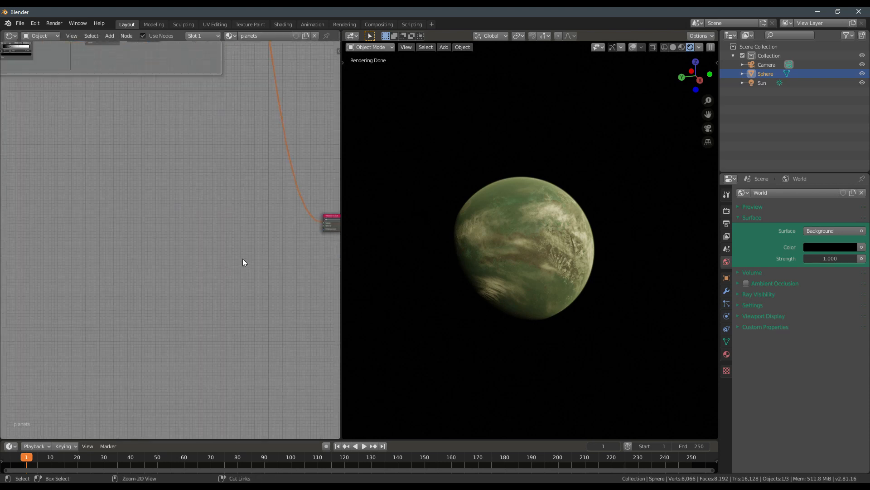
{"action": "key", "text": "ctrl+s"}
{"action": "key", "text": "Escape"}
- Add a new Planet Shader group beside the Material Output, connect its shader to the surface, and view the blank planet
{"action": "middle_click_drag", "start_coordinate": [289, 242], "coordinate": [135, 217]}
{"action": "scroll", "coordinate": [135, 204], "scroll_direction": "up", "scroll_amount": 1}
{"action": "middle_click_drag", "start_coordinate": [61, 187], "coordinate": [126, 204]}
{"action": "key", "text": "shift+a"}
{"action": "mouse_move", "coordinate": [132, 224]}
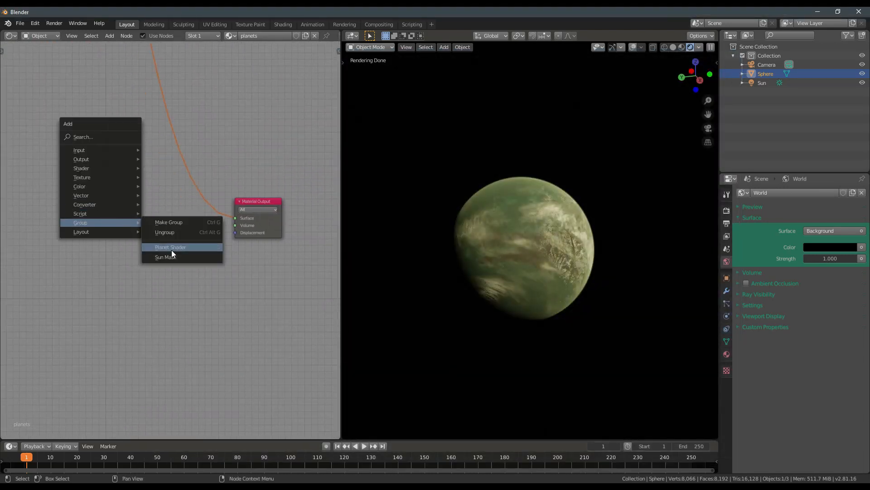
{"action": "left_click", "coordinate": [172, 245]}
{"action": "left_click", "coordinate": [123, 207], "text": "ctrl+shift"}
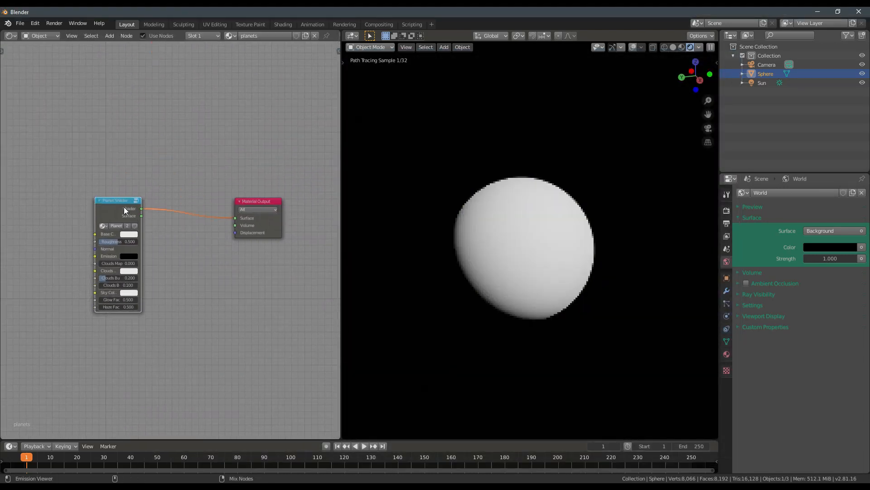
{"action": "middle_click_drag", "start_coordinate": [124, 207], "coordinate": [135, 228]}
{"action": "left_click_drag", "start_coordinate": [135, 228], "coordinate": [175, 217]}
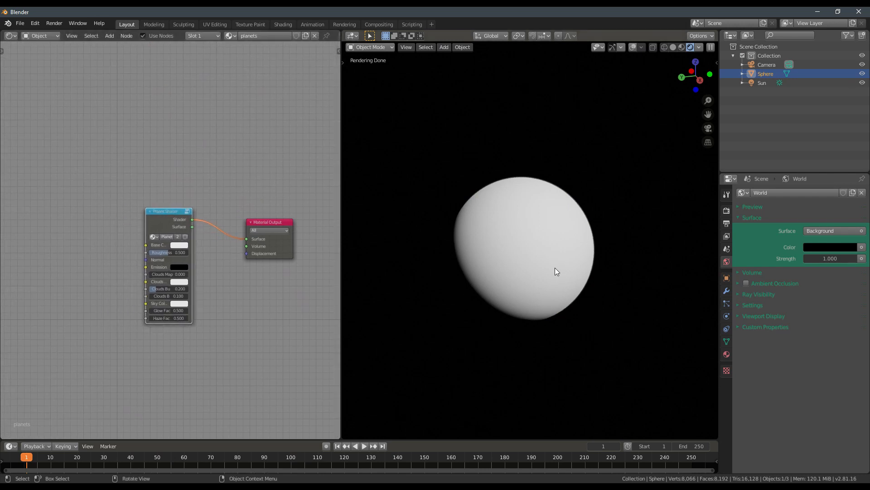
{"action": "scroll", "coordinate": [531, 261], "scroll_direction": "up", "scroll_amount": 3}
{"action": "middle_click_drag", "start_coordinate": [545, 281], "coordinate": [567, 266]}
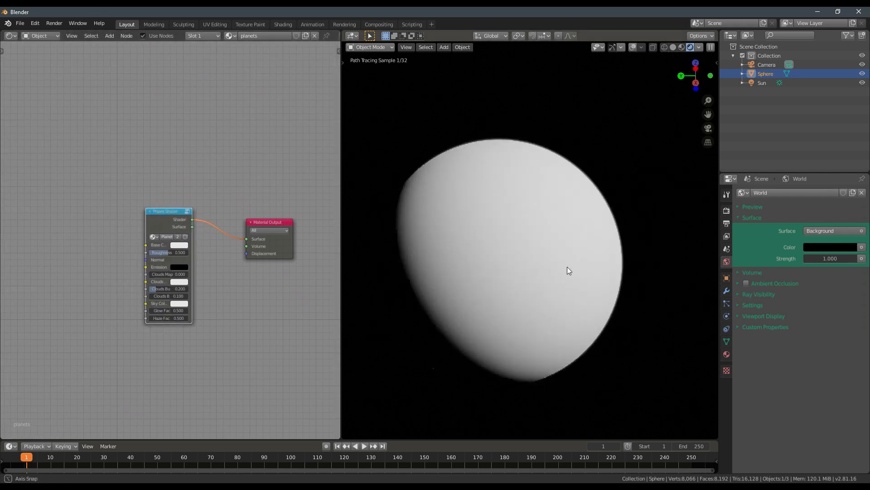
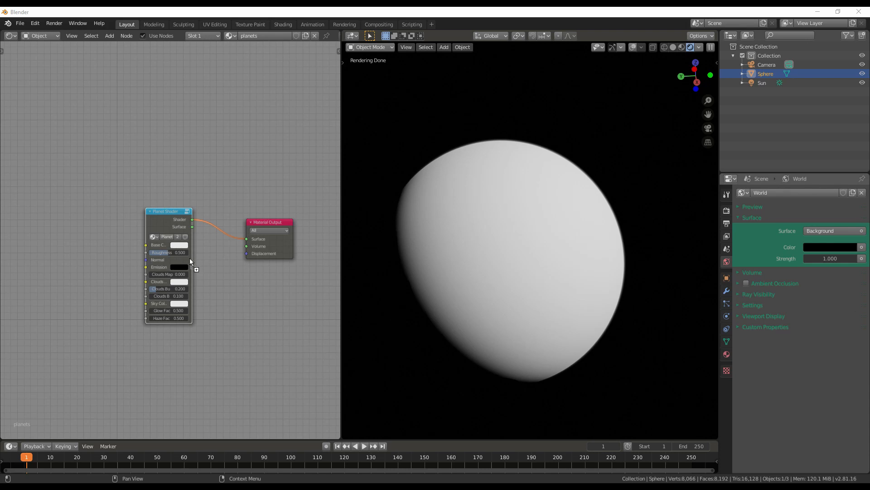
- Add the 8k_venus_surface.jpg image texture beside the Planet Shader and preview it on the sphere
{"action": "left_click_drag", "start_coordinate": [29, 227], "coordinate": [64, 246]}
{"action": "left_click", "coordinate": [65, 243], "text": "ctrl+shift"}
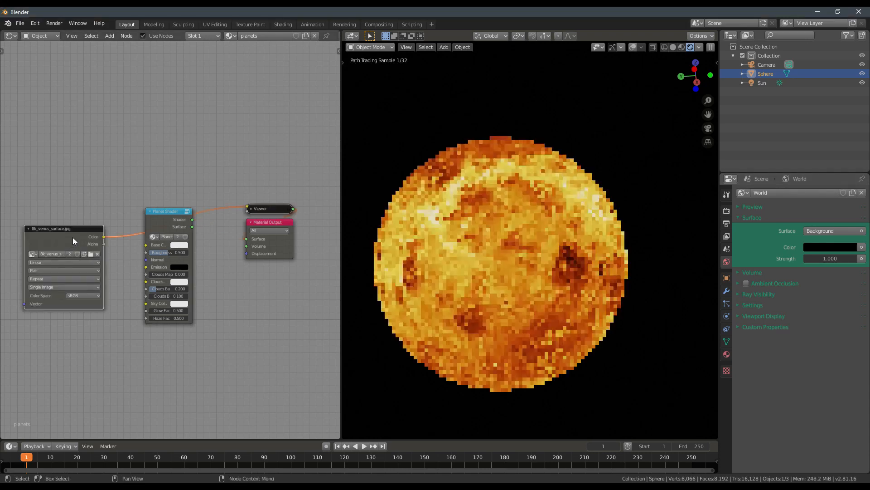
{"action": "middle_click_drag", "start_coordinate": [531, 259], "coordinate": [611, 273]}
{"action": "scroll", "coordinate": [559, 261], "scroll_direction": "up", "scroll_amount": 3}
{"action": "mouse_move", "coordinate": [560, 261]}
{"action": "middle_mouse_down"}
{"action": "mouse_move", "coordinate": [496, 219]}
{"action": "mouse_move", "coordinate": [551, 225]}
{"action": "mouse_move", "coordinate": [562, 237]}
{"action": "mouse_move", "coordinate": [591, 234]}
{"action": "mouse_move", "coordinate": [571, 231]}
{"action": "middle_mouse_up"}
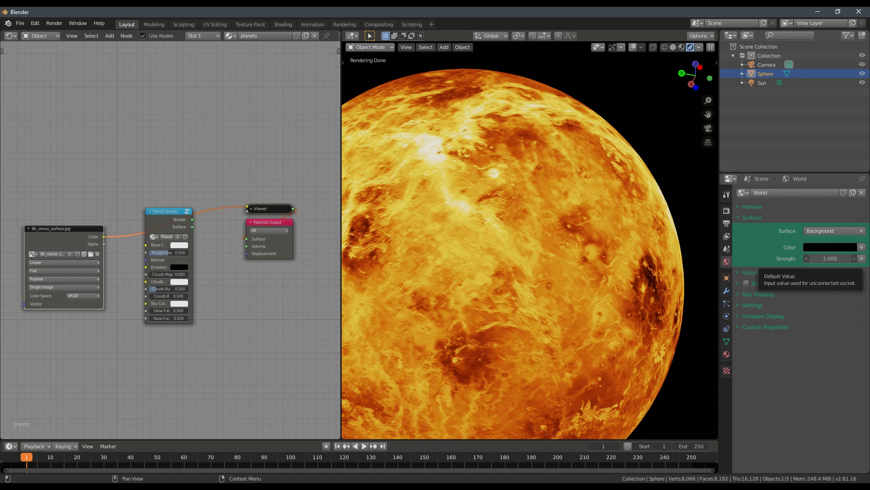
- Add the 4k_makemake_fictional.jpg image texture, preview it on the sphere, and place it below the Venus texture
{"action": "left_click_drag", "start_coordinate": [869, 281], "coordinate": [104, 349]}
{"action": "middle_click_drag", "start_coordinate": [104, 349], "coordinate": [167, 334]}
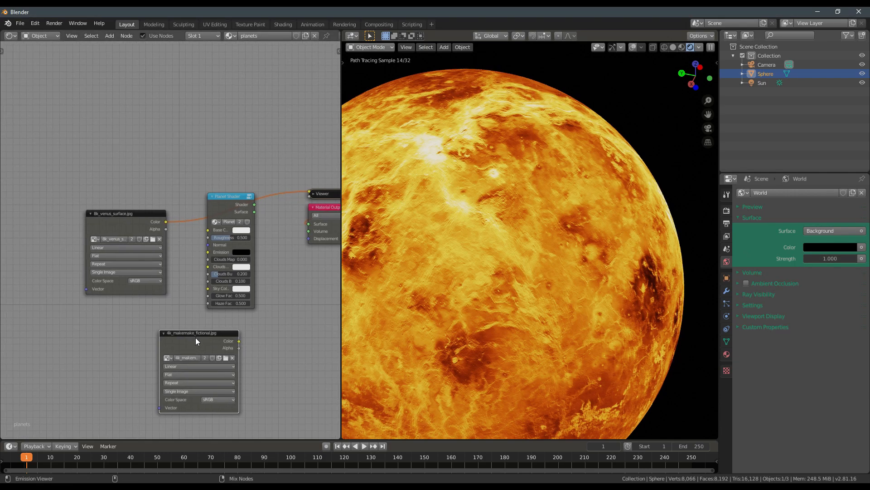
{"action": "left_click", "coordinate": [201, 339], "text": "ctrl+shift"}
{"action": "left_click_drag", "start_coordinate": [200, 339], "coordinate": [47, 329]}
- Try a ColorRamp on the Makemake texture with its black stop at 0.332, and remove the ramp again
{"action": "key", "text": "shift+a"}
{"action": "key", "text": "s"}
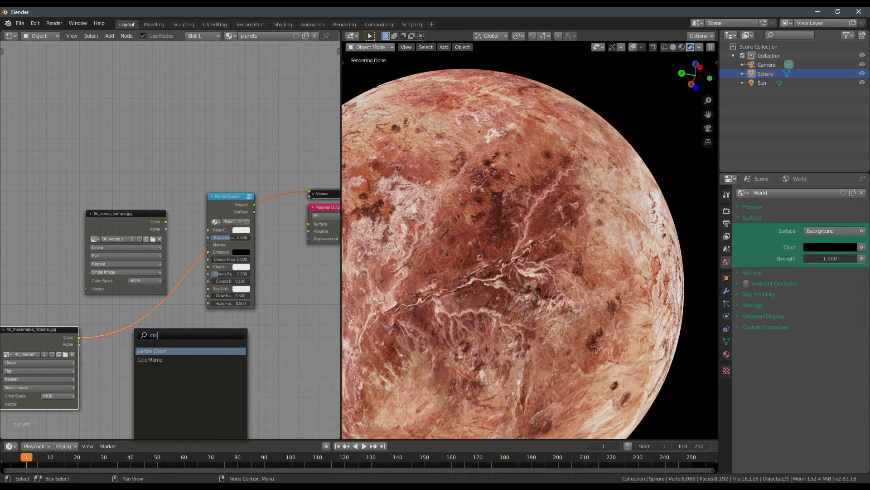
{"action": "key", "text": "Return"}
{"action": "left_click", "coordinate": [107, 346]}
{"action": "left_click_drag", "start_coordinate": [111, 362], "coordinate": [134, 362]}
{"action": "scroll", "coordinate": [539, 316], "scroll_direction": "down", "scroll_amount": 8}
{"action": "middle_click_drag", "start_coordinate": [494, 320], "coordinate": [424, 257]}
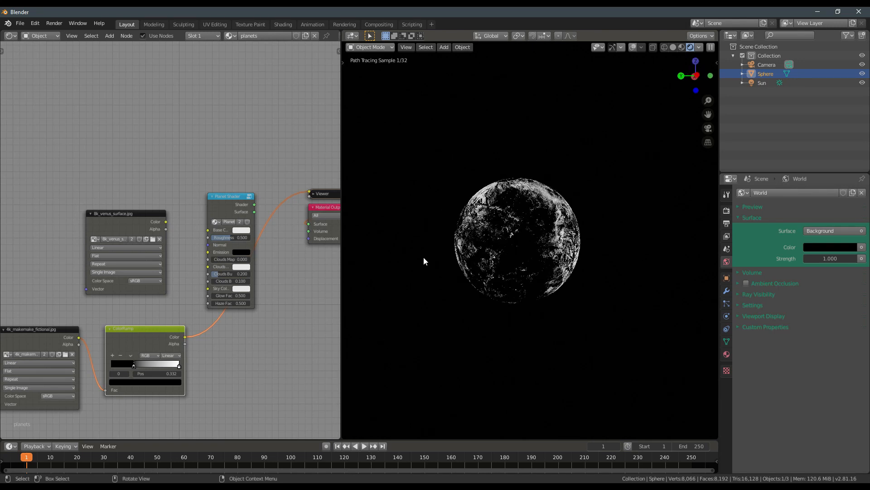
{"action": "key", "text": "ctrl+x"}
- Bring the Makemake texture closer below the Planet Shader, move the Venus texture farther from it, and preview Venus
{"action": "left_click_drag", "start_coordinate": [42, 332], "coordinate": [135, 344]}
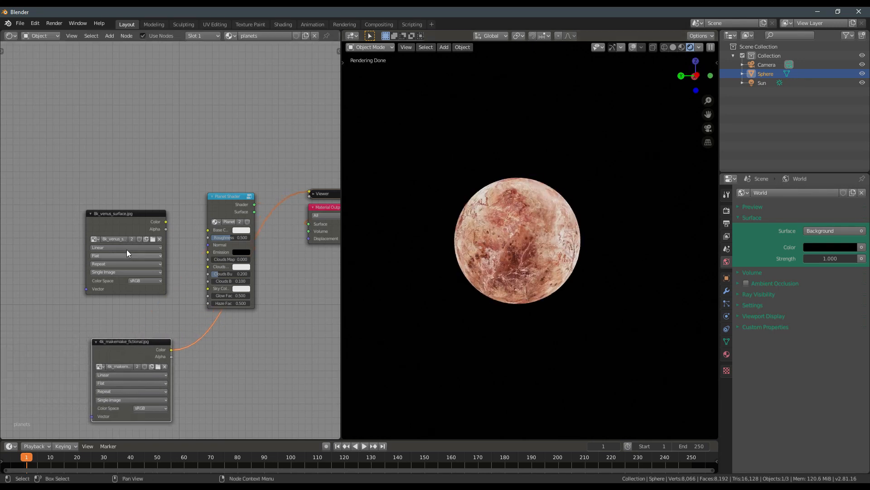
{"action": "left_click_drag", "start_coordinate": [125, 218], "coordinate": [83, 222]}
{"action": "left_click", "coordinate": [83, 221], "text": "ctrl+shift"}
{"action": "middle_click_drag", "start_coordinate": [82, 221], "coordinate": [191, 240]}
{"action": "left_click_drag", "start_coordinate": [191, 239], "coordinate": [57, 236]}
{"action": "scroll", "coordinate": [202, 252], "scroll_direction": "up", "scroll_amount": 3}
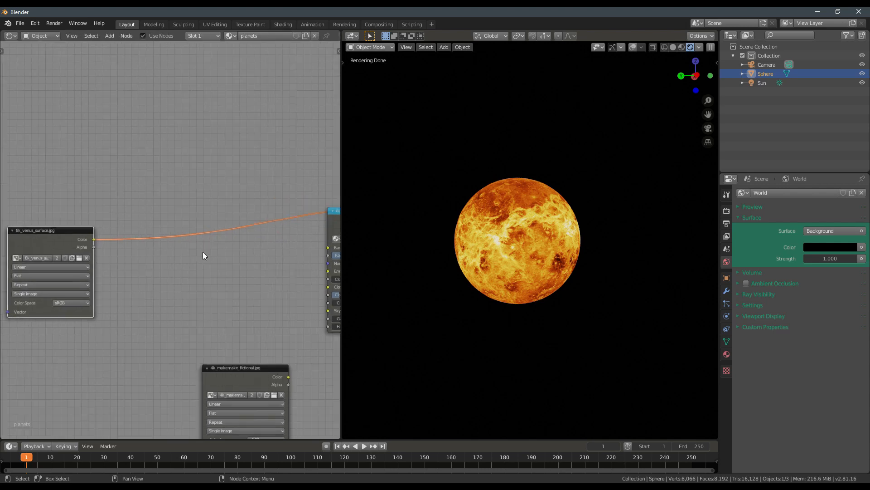
- Insert a ColorRamp after the Venus texture's color and inspect the greyscale result on the sphere
{"action": "key", "text": "shift+a"}
{"action": "mouse_move", "coordinate": [180, 234]}
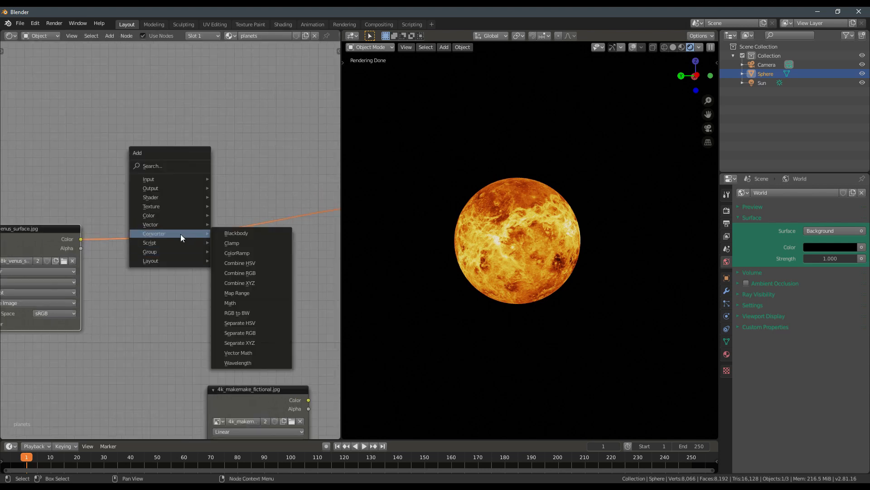
{"action": "left_click", "coordinate": [243, 252]}
{"action": "scroll", "coordinate": [535, 258], "scroll_direction": "up", "scroll_amount": 4}
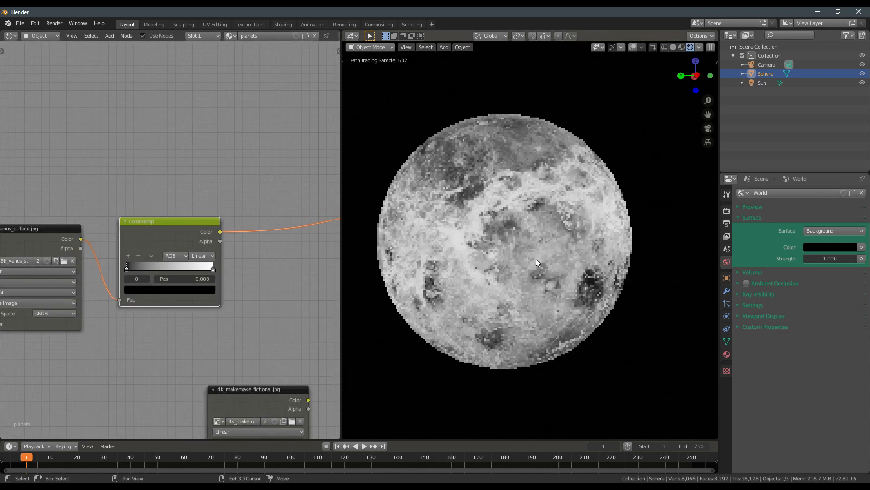
{"action": "scroll", "coordinate": [552, 246], "scroll_direction": "up", "scroll_amount": 3}
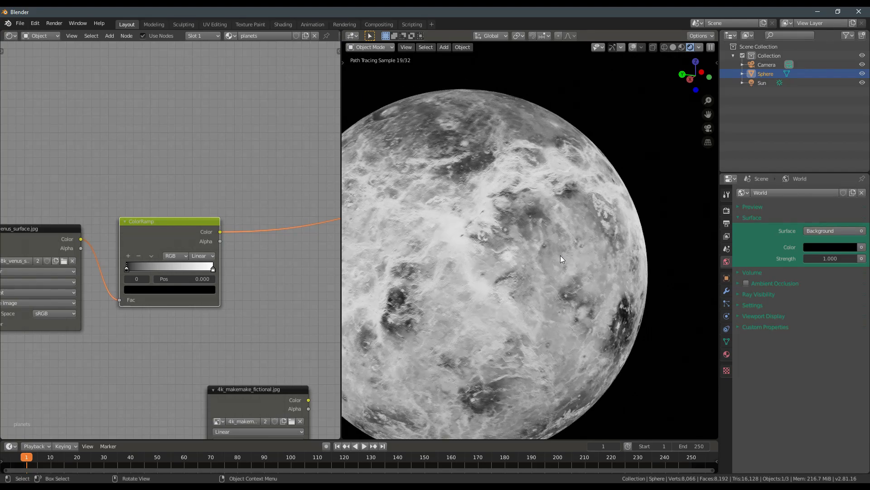
{"action": "scroll", "coordinate": [549, 252], "scroll_direction": "down", "scroll_amount": 4}
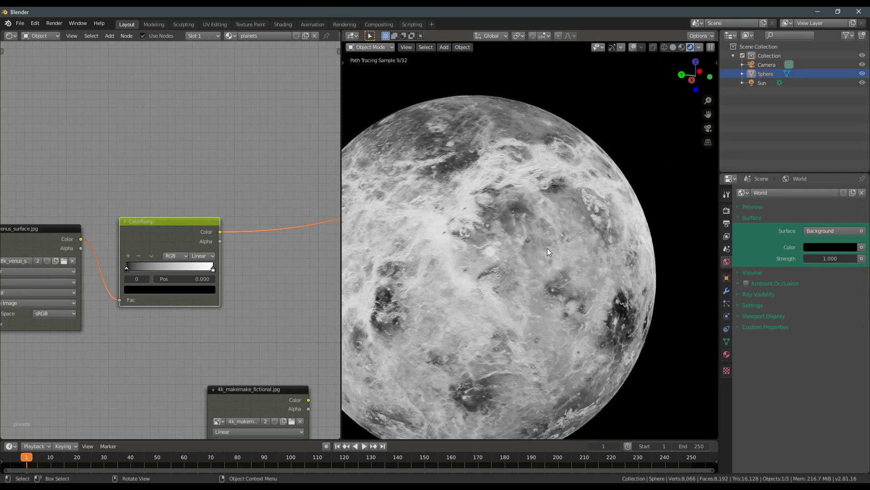
- Darken the ColorRamp's white end stop to a medium bluish grey
{"action": "left_click", "coordinate": [214, 268]}
{"action": "left_click_drag", "start_coordinate": [182, 299], "coordinate": [170, 305]}
{"action": "left_click", "coordinate": [167, 296]}
{"action": "left_click_drag", "start_coordinate": [184, 178], "coordinate": [184, 206]}
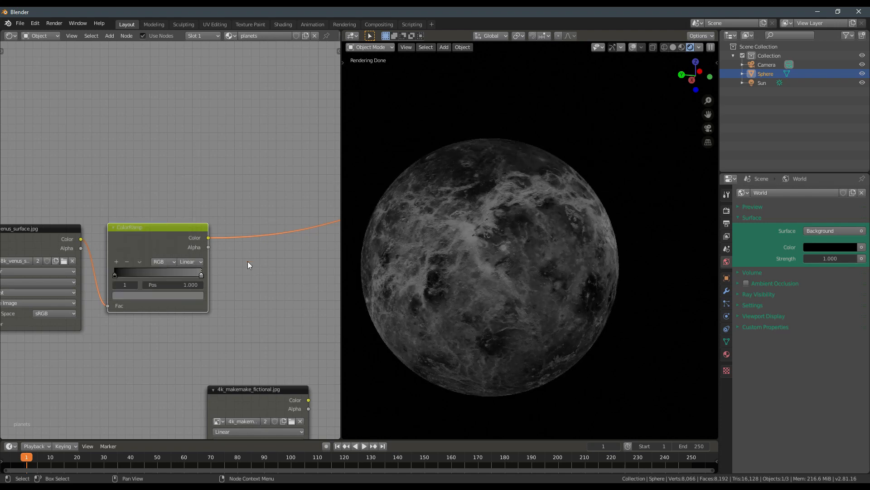
- Change the ColorRamp's black start stop to a dark reddish brown and check the surface colors
{"action": "left_click", "coordinate": [115, 275]}
{"action": "left_click", "coordinate": [154, 295]}
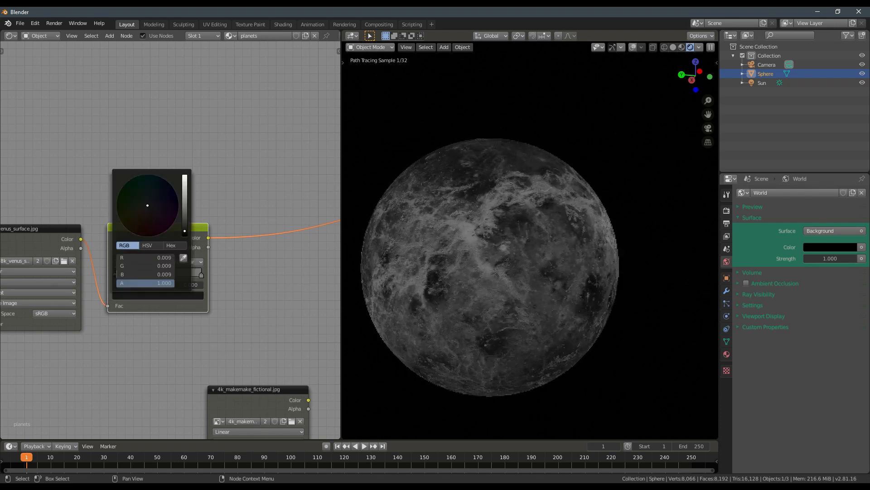
{"action": "left_click_drag", "start_coordinate": [185, 230], "coordinate": [145, 217]}
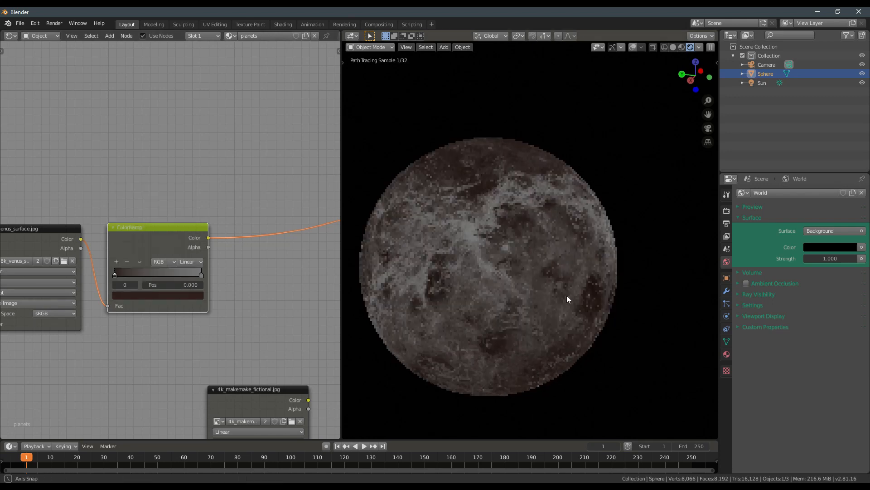
{"action": "scroll", "coordinate": [567, 295], "scroll_direction": "down", "scroll_amount": 4}
{"action": "scroll", "coordinate": [145, 324], "scroll_direction": "up", "scroll_amount": 2}
{"action": "left_click", "coordinate": [146, 323]}
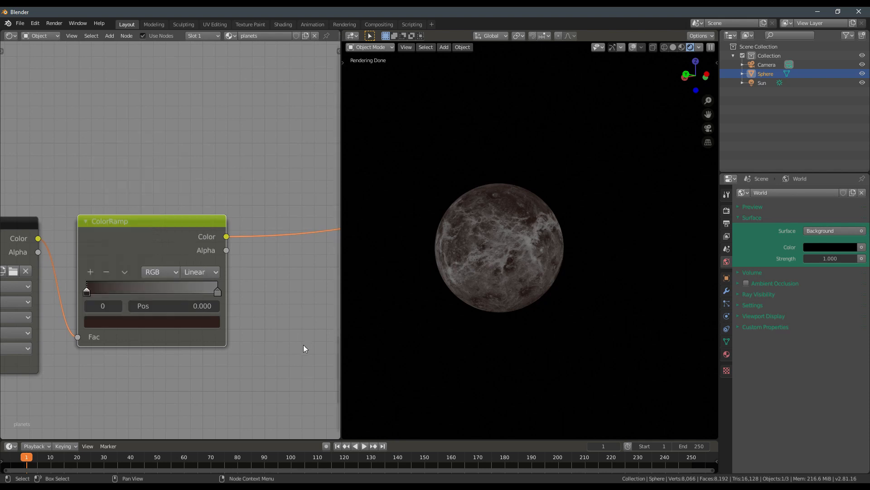
- Feed the ColorRamp's color into the Planet Shader's Base Color and view the lit planet from closer up
{"action": "scroll", "coordinate": [226, 238], "scroll_direction": "down", "scroll_amount": 3}
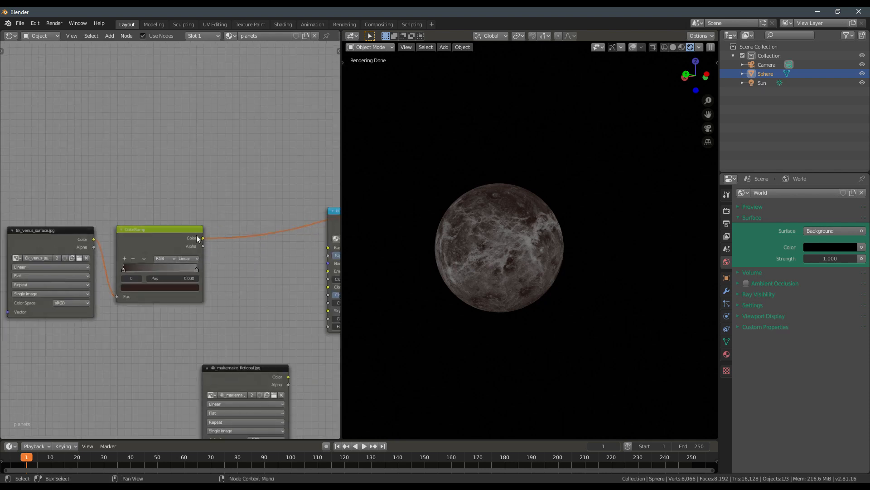
{"action": "left_click", "coordinate": [331, 230], "text": "ctrl+shift"}
{"action": "middle_click_drag", "start_coordinate": [294, 228], "coordinate": [201, 230]}
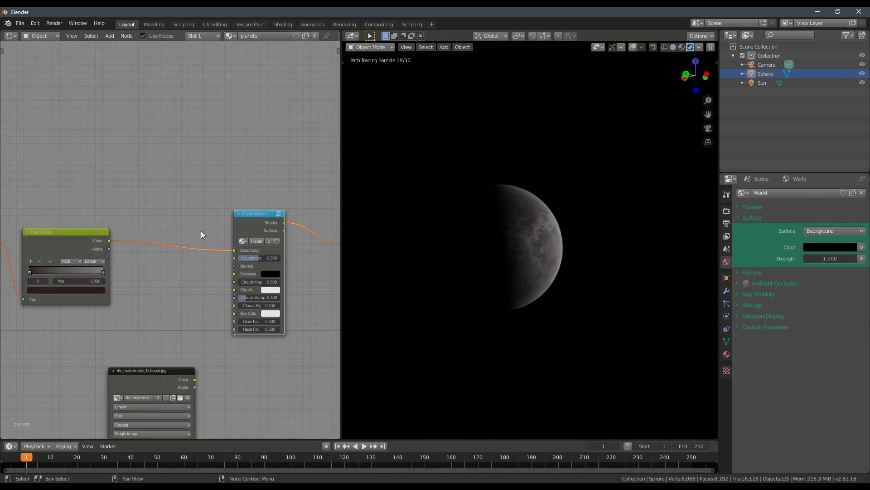
{"action": "middle_click_drag", "start_coordinate": [507, 265], "coordinate": [452, 268]}
{"action": "scroll", "coordinate": [513, 271], "scroll_direction": "up", "scroll_amount": 3}
{"action": "middle_click_drag", "start_coordinate": [524, 247], "coordinate": [511, 256]}
{"action": "scroll", "coordinate": [526, 266], "scroll_direction": "up", "scroll_amount": 3}
{"action": "scroll", "coordinate": [521, 270], "scroll_direction": "down", "scroll_amount": 1}
{"action": "scroll", "coordinate": [281, 233], "scroll_direction": "down", "scroll_amount": 4}
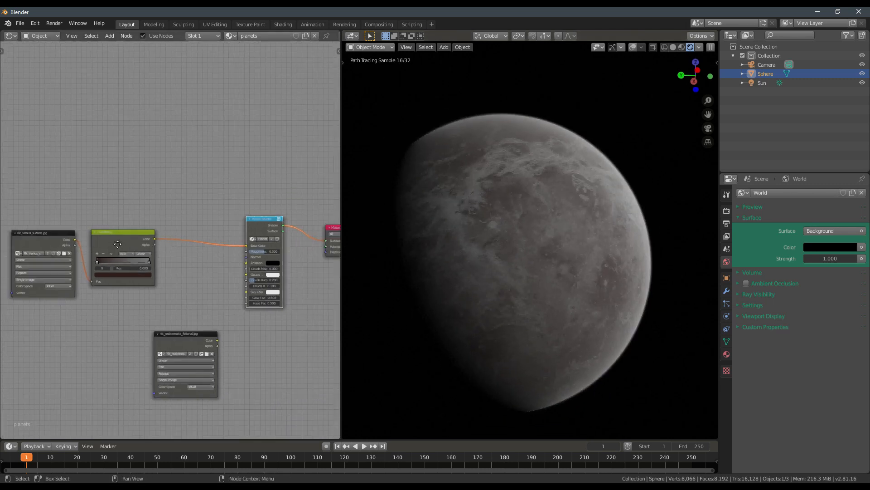
- Move the Venus texture and its ColorRamp together away from the Planet Shader to make room between them
{"action": "middle_click_drag", "start_coordinate": [254, 228], "coordinate": [299, 236]}
{"action": "left_click_drag", "start_coordinate": [206, 319], "coordinate": [207, 320]}
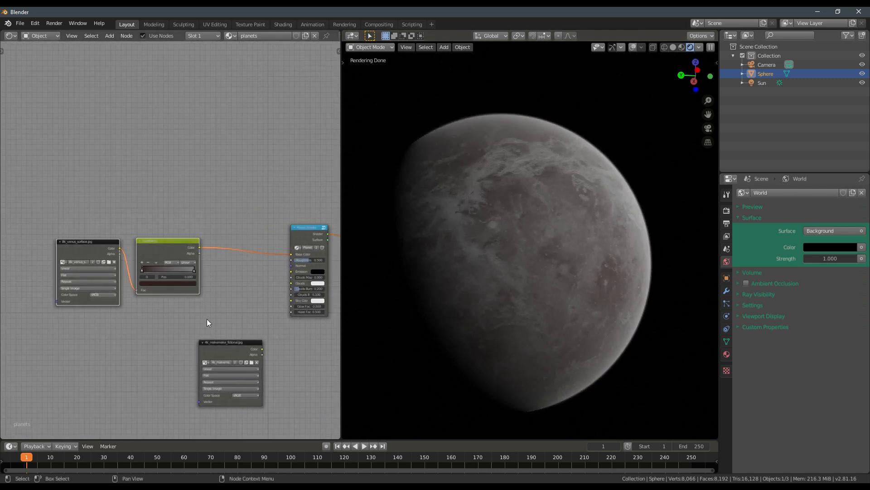
{"action": "key", "text": "g"}
{"action": "left_click", "coordinate": [144, 294]}
{"action": "left_click", "coordinate": [143, 283]}
{"action": "middle_click_drag", "start_coordinate": [138, 272], "coordinate": [218, 279]}
{"action": "scroll", "coordinate": [219, 279], "scroll_direction": "up", "scroll_amount": 4}
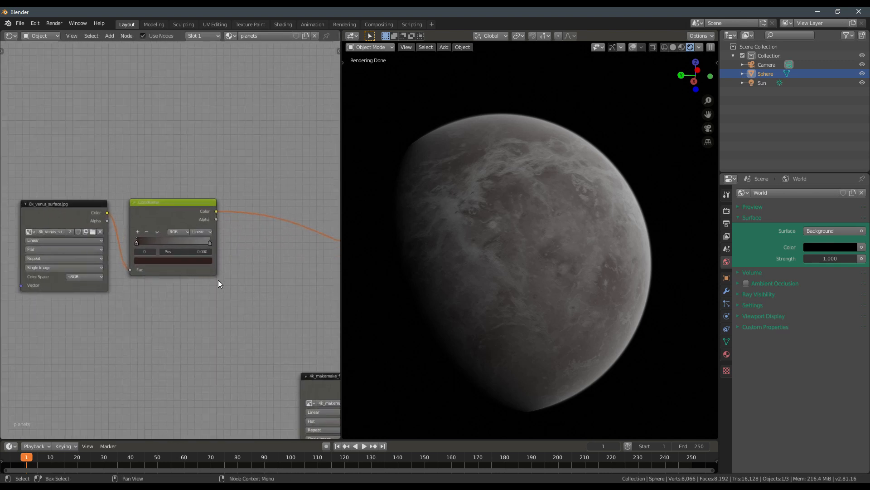
- Add a Bump node with the Venus texture's color driving its Height, and preview its normals on the sphere
{"action": "left_click", "coordinate": [77, 209], "text": "ctrl+shift"}
{"action": "middle_click_drag", "start_coordinate": [318, 202], "coordinate": [256, 190]}
{"action": "scroll", "coordinate": [259, 203], "scroll_direction": "up", "scroll_amount": 2}
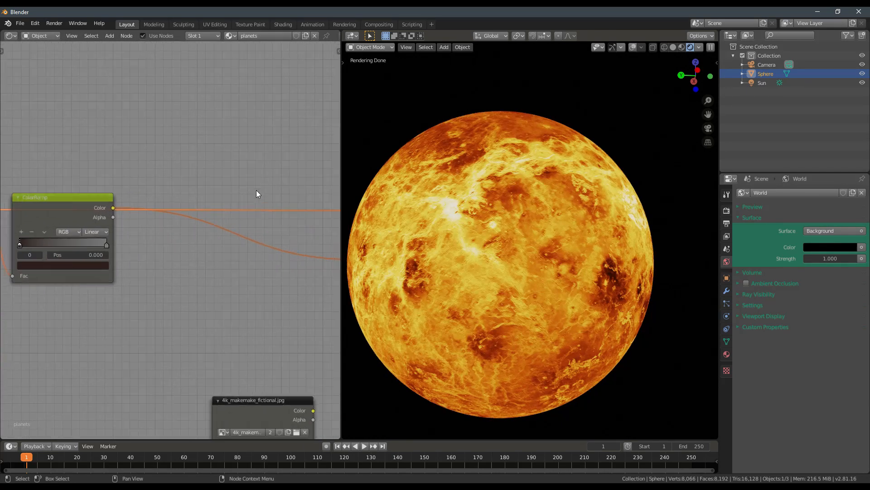
{"action": "scroll", "coordinate": [240, 181], "scroll_direction": "down", "scroll_amount": 1}
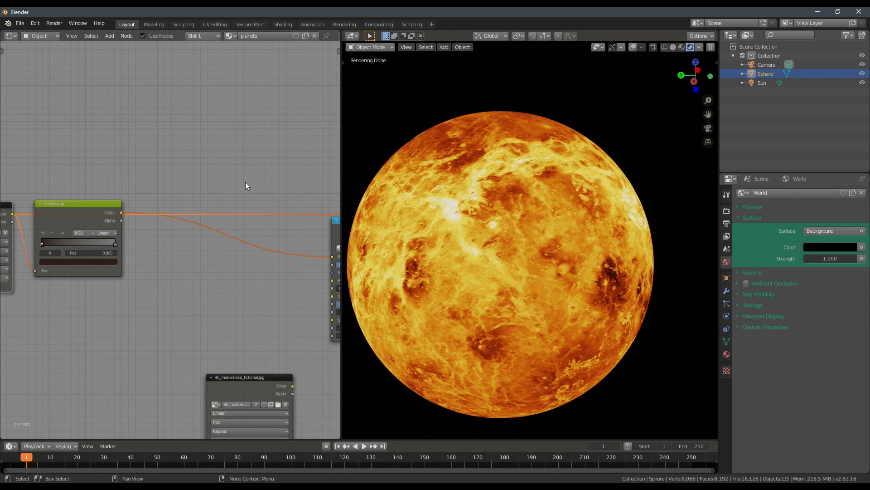
{"action": "key", "text": "q"}
{"action": "left_click", "coordinate": [245, 177]}
{"action": "type", "text": "bum"}
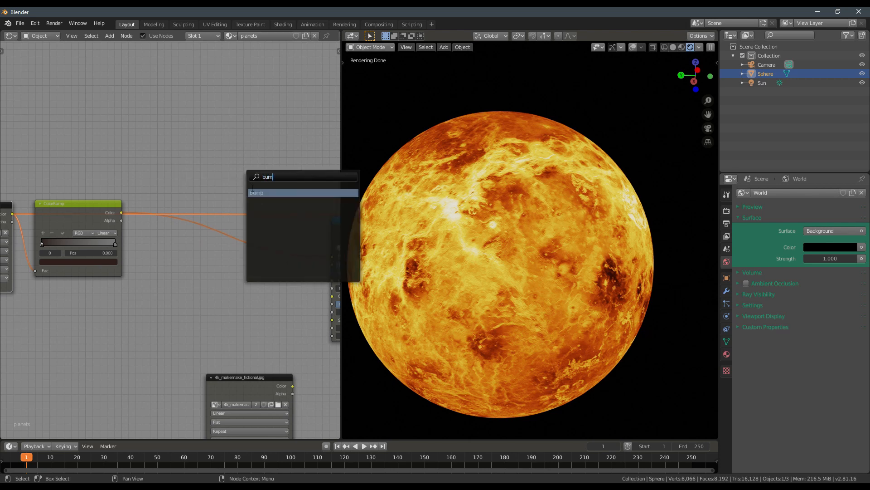
{"action": "left_click", "coordinate": [259, 193]}
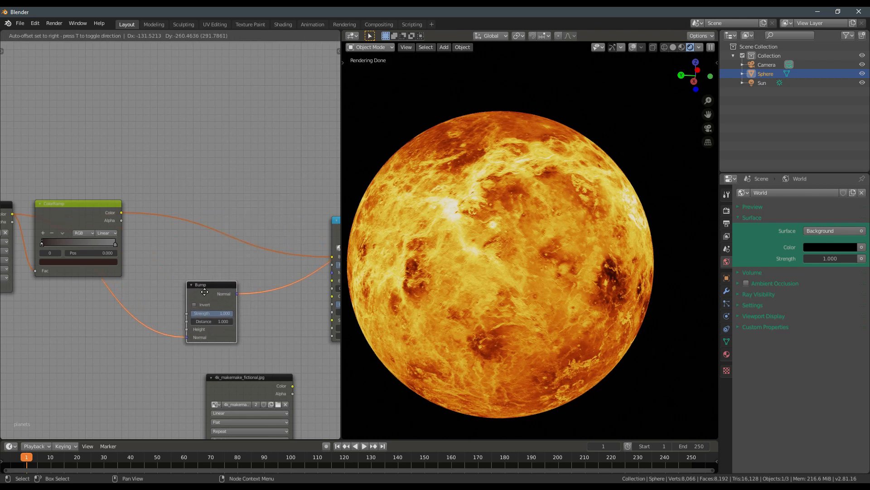
{"action": "left_click", "coordinate": [205, 287]}
{"action": "left_click_drag", "start_coordinate": [186, 338], "coordinate": [186, 330]}
{"action": "middle_click_drag", "start_coordinate": [189, 322], "coordinate": [244, 295]}
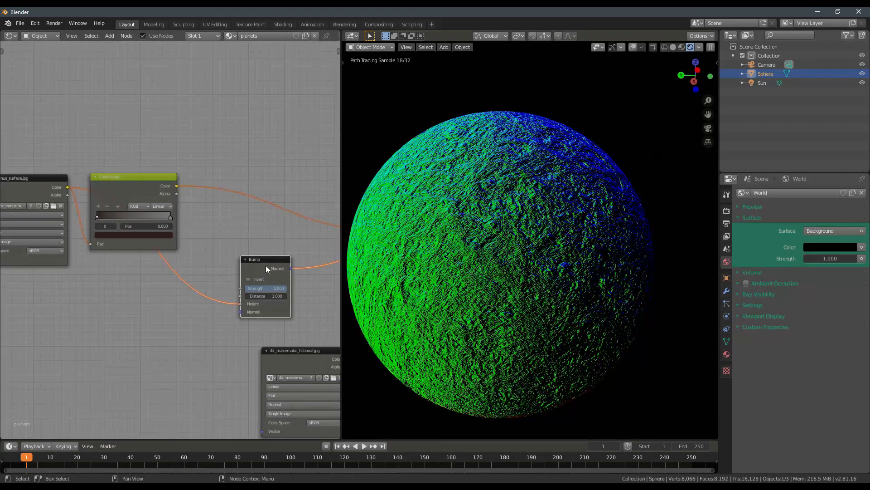
- Place the Bump node below the ColorRamp, set its Distance to 0.005, and inspect the relief up close
{"action": "left_click_drag", "start_coordinate": [265, 265], "coordinate": [174, 272]}
{"action": "scroll", "coordinate": [149, 291], "scroll_direction": "up", "scroll_amount": 1}
{"action": "left_click", "coordinate": [168, 309]}
{"action": "type", "text": ".00"}
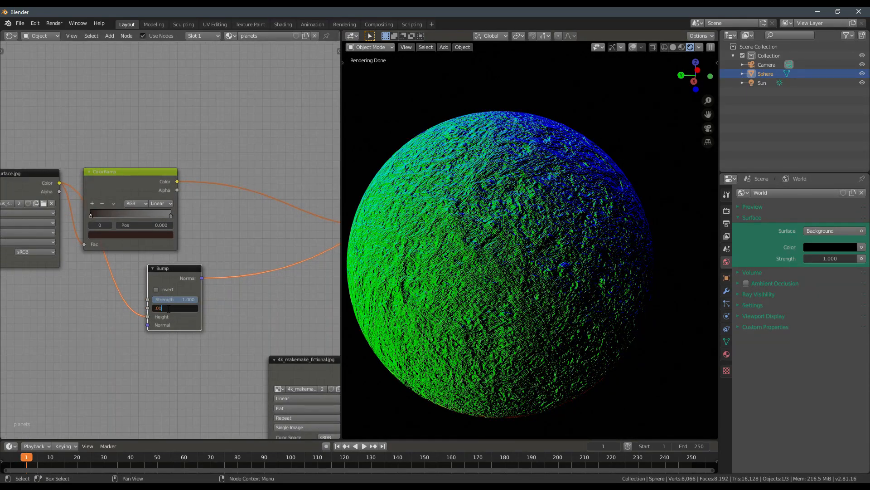
{"action": "type", "text": "5"}
{"action": "key", "text": "Return"}
{"action": "middle_click_drag", "start_coordinate": [573, 263], "coordinate": [556, 317]}
{"action": "mouse_move", "coordinate": [525, 283]}
{"action": "middle_mouse_down", "text": "shift"}
{"action": "mouse_move", "coordinate": [503, 256]}
{"action": "mouse_move", "coordinate": [574, 267]}
{"action": "mouse_move", "coordinate": [535, 248]}
{"action": "middle_mouse_up", "text": "shift"}
{"action": "scroll", "coordinate": [503, 256], "scroll_direction": "down", "scroll_amount": 1}
{"action": "scroll", "coordinate": [575, 268], "scroll_direction": "up", "scroll_amount": 4}
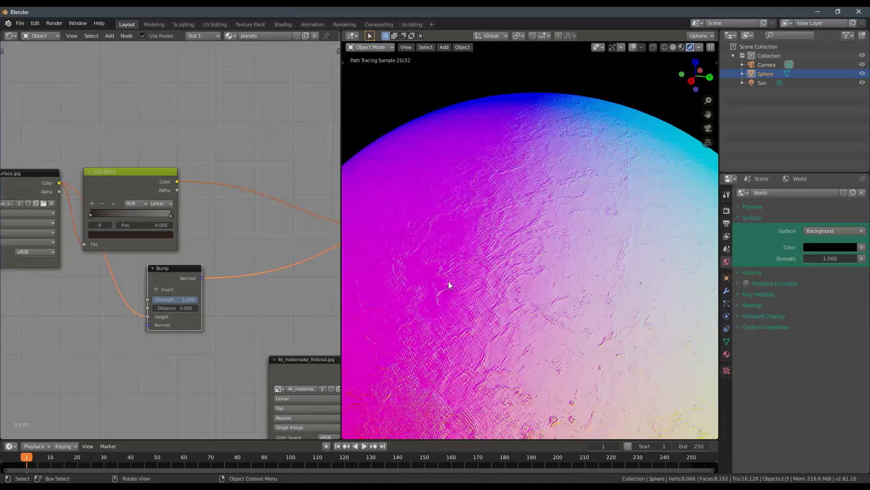
- Connect the Bump output to the Planet Shader's Normal input and examine the shaded planet surface
{"action": "middle_click_drag", "start_coordinate": [198, 261], "coordinate": [41, 271]}
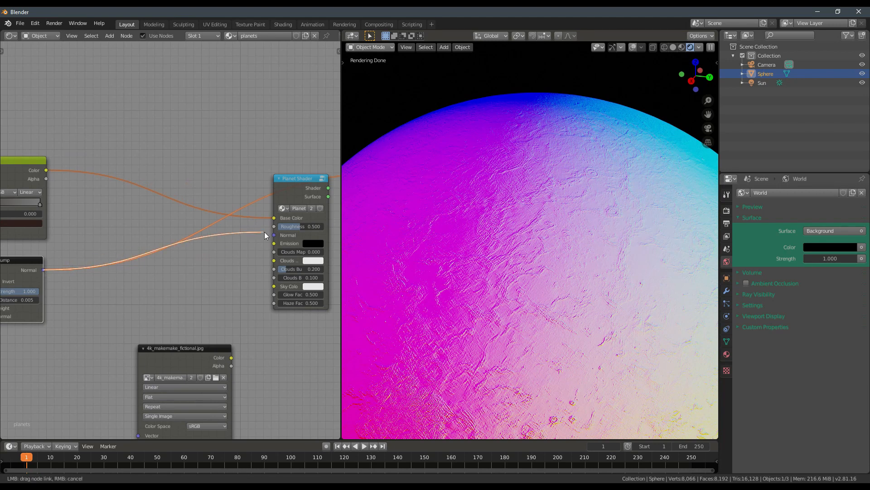
{"action": "left_click_drag", "start_coordinate": [264, 235], "coordinate": [272, 235]}
{"action": "mouse_move", "coordinate": [576, 258]}
{"action": "middle_mouse_down"}
{"action": "mouse_move", "coordinate": [591, 266]}
{"action": "mouse_move", "coordinate": [440, 223]}
{"action": "mouse_move", "coordinate": [592, 252]}
{"action": "mouse_move", "coordinate": [572, 291]}
{"action": "mouse_move", "coordinate": [584, 278]}
{"action": "mouse_move", "coordinate": [583, 293]}
{"action": "mouse_move", "coordinate": [542, 297]}
{"action": "mouse_move", "coordinate": [564, 313]}
{"action": "mouse_move", "coordinate": [556, 284]}
{"action": "mouse_move", "coordinate": [562, 220]}
{"action": "middle_mouse_up"}
{"action": "middle_click_drag", "start_coordinate": [545, 307], "coordinate": [541, 246], "text": "shift"}
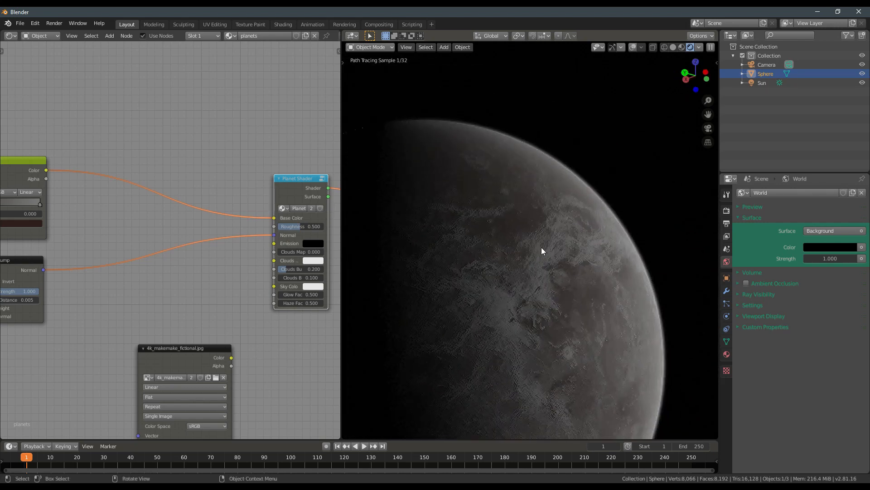
{"action": "middle_click_drag", "start_coordinate": [514, 279], "coordinate": [490, 248]}
{"action": "scroll", "coordinate": [458, 262], "scroll_direction": "down", "scroll_amount": 4}
- Spread the ColorRamp and Bump nodes farther apart vertically to leave space between them
{"action": "middle_click_drag", "start_coordinate": [81, 236], "coordinate": [167, 231]}
{"action": "left_click_drag", "start_coordinate": [90, 170], "coordinate": [117, 115]}
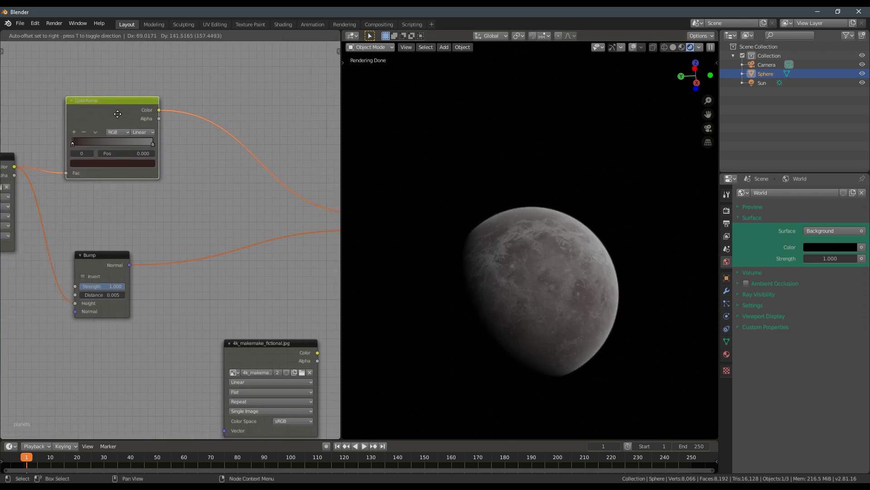
{"action": "left_click_drag", "start_coordinate": [112, 257], "coordinate": [113, 271]}
- Raise the Planet Shader's Roughness to about 0.7 while viewing the planet's lit edge up close
{"action": "middle_click_drag", "start_coordinate": [263, 220], "coordinate": [132, 233]}
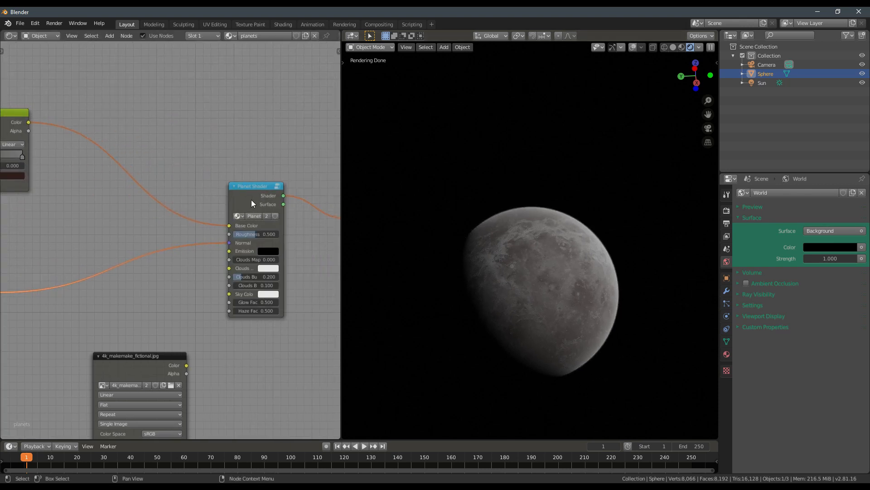
{"action": "middle_click_drag", "start_coordinate": [519, 296], "coordinate": [548, 312]}
{"action": "scroll", "coordinate": [558, 322], "scroll_direction": "up", "scroll_amount": 5}
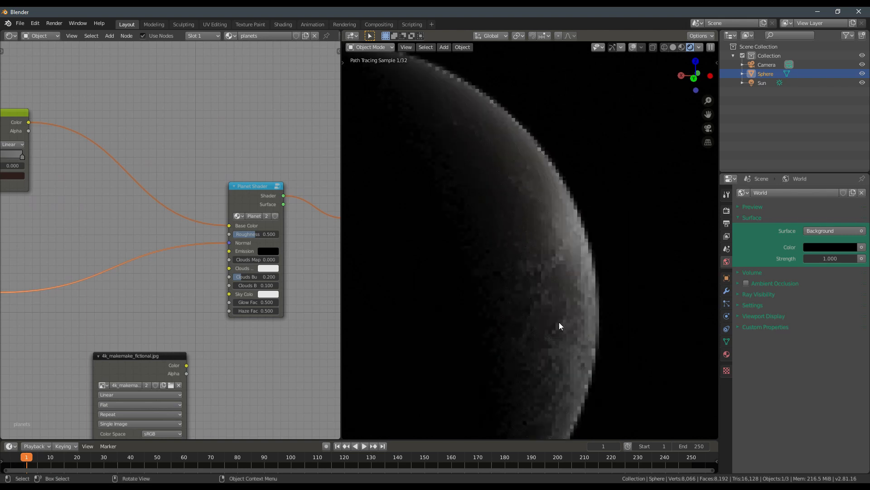
{"action": "left_click_drag", "start_coordinate": [266, 238], "coordinate": [275, 238]}
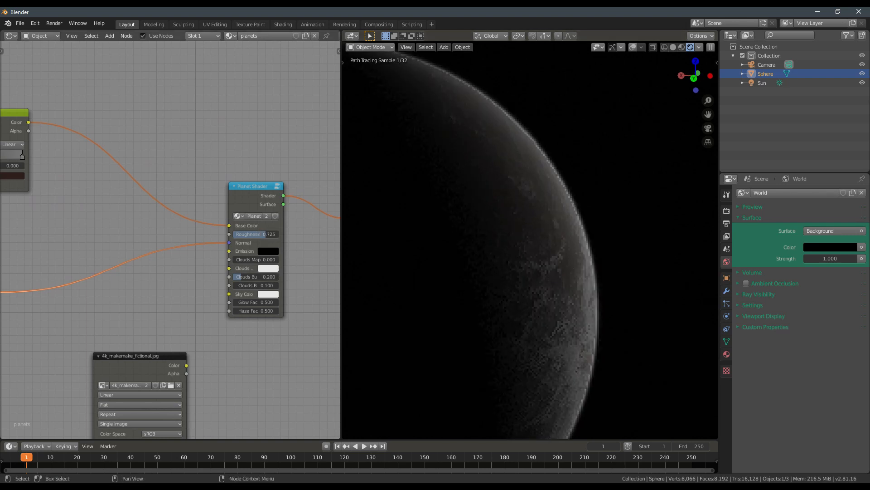
- Duplicate the ColorRamp with its Venus texture link, place the copy between the original and the Bump node, and preview it on the sphere
{"action": "middle_click_drag", "start_coordinate": [119, 244], "coordinate": [214, 264]}
{"action": "scroll", "coordinate": [214, 263], "scroll_direction": "down", "scroll_amount": 4}
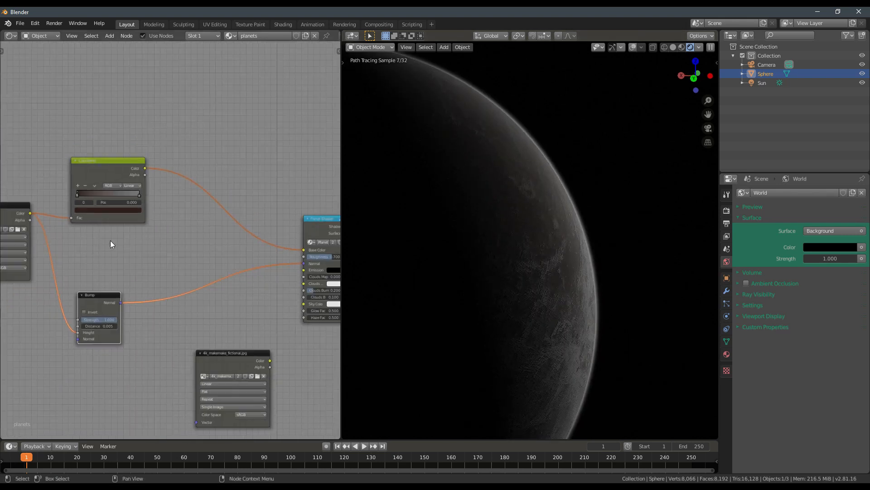
{"action": "left_click_drag", "start_coordinate": [102, 171], "coordinate": [123, 136]}
{"action": "key", "text": "ctrl+shift+d"}
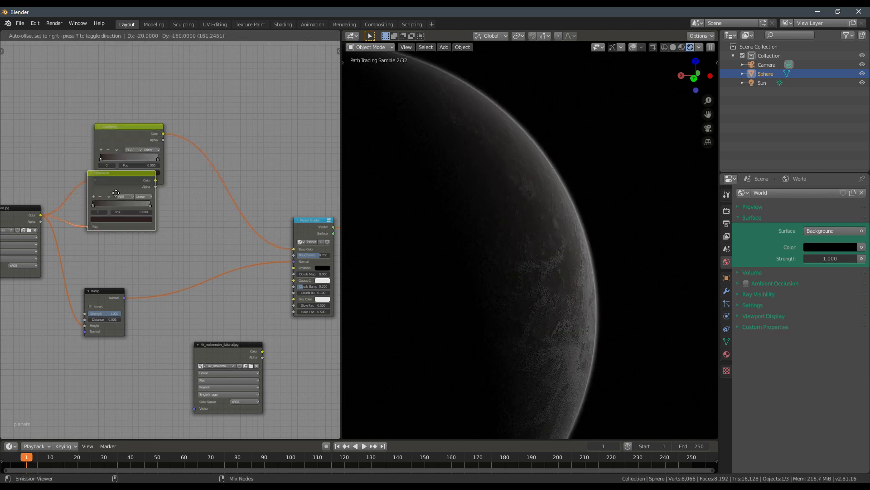
{"action": "left_click", "coordinate": [114, 220]}
{"action": "left_click", "coordinate": [120, 217], "text": "ctrl+shift"}
{"action": "middle_click_drag", "start_coordinate": [123, 221], "coordinate": [192, 243]}
{"action": "scroll", "coordinate": [192, 243], "scroll_direction": "up", "scroll_amount": 3}
{"action": "scroll", "coordinate": [192, 247], "scroll_direction": "up", "scroll_amount": 1}
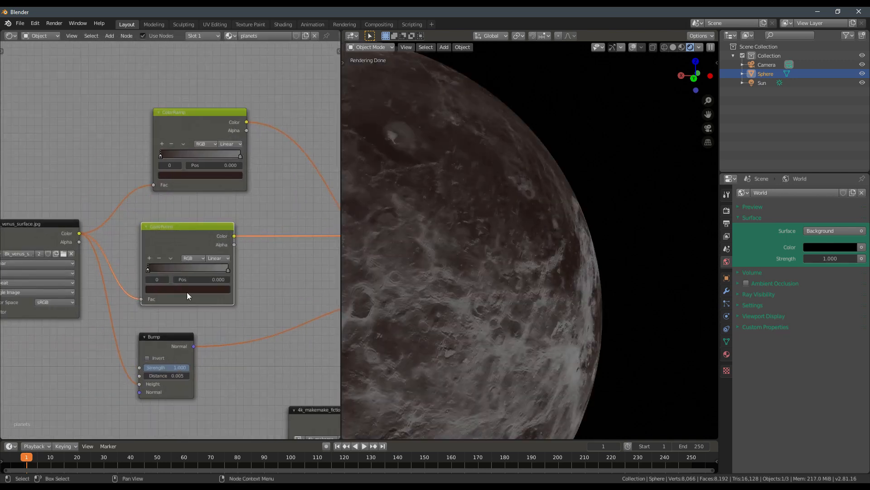
- Make the copied ColorRamp grayscale by setting its dark stop's saturation to 0 and its light stop to white
{"action": "left_click", "coordinate": [193, 290]}
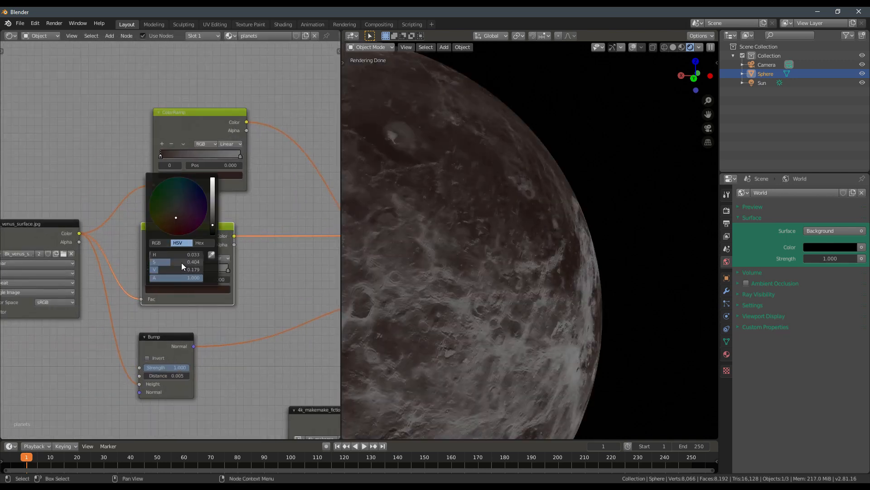
{"action": "left_click_drag", "start_coordinate": [181, 262], "coordinate": [150, 263]}
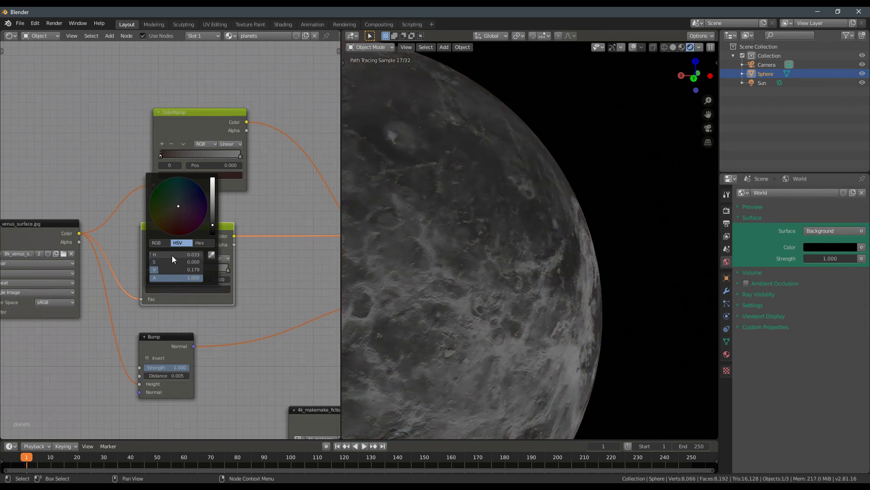
{"action": "left_click", "coordinate": [221, 294]}
{"action": "left_click_drag", "start_coordinate": [215, 199], "coordinate": [216, 176]}
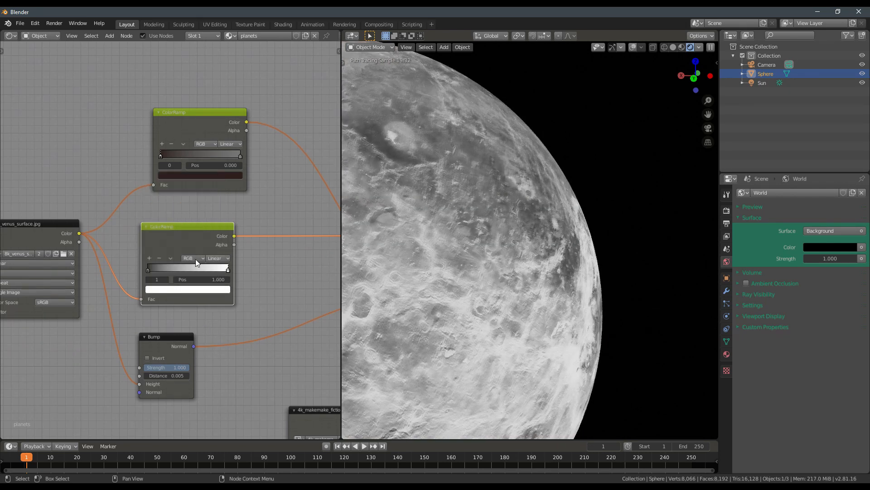
- Return the preview to the Planet Shader, connect the grayscale ColorRamp's Color to its Roughness input, and inspect the highlight
{"action": "scroll", "coordinate": [218, 249], "scroll_direction": "down", "scroll_amount": 3}
{"action": "left_click", "coordinate": [300, 240]}
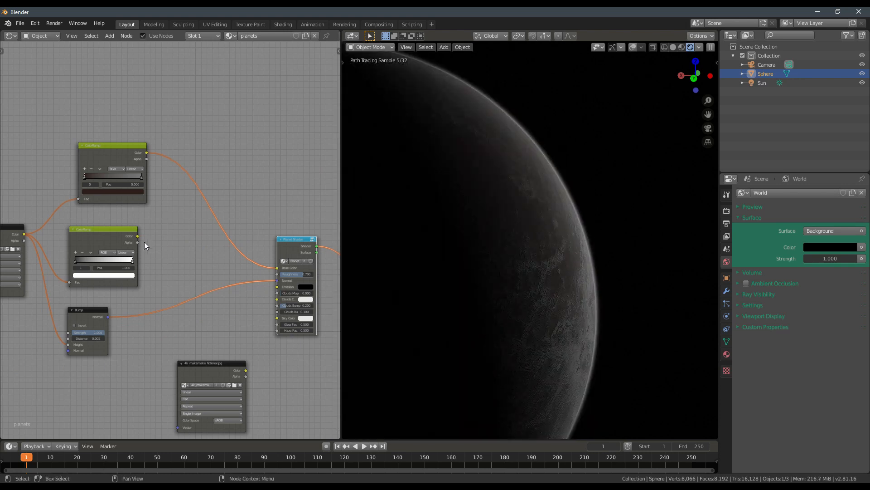
{"action": "left_click_drag", "start_coordinate": [281, 276], "coordinate": [280, 273]}
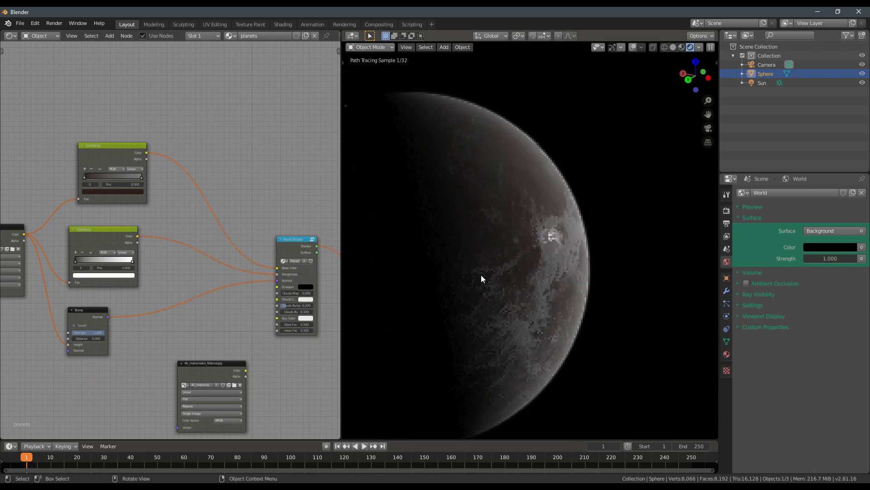
{"action": "mouse_move", "coordinate": [481, 275]}
{"action": "middle_mouse_down"}
{"action": "mouse_move", "coordinate": [534, 325]}
{"action": "mouse_move", "coordinate": [496, 273]}
{"action": "mouse_move", "coordinate": [453, 238]}
{"action": "mouse_move", "coordinate": [422, 258]}
{"action": "middle_mouse_up"}
{"action": "scroll", "coordinate": [120, 284], "scroll_direction": "up", "scroll_amount": 2}
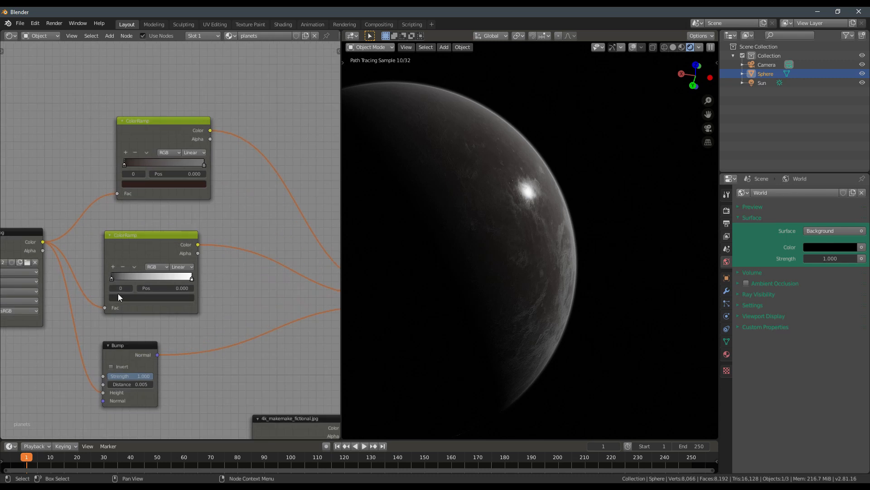
- Lighten the roughness ColorRamp's dark stop to gray RGB 0.450 and check the planet's reflections from another angle
{"action": "left_click", "coordinate": [158, 300]}
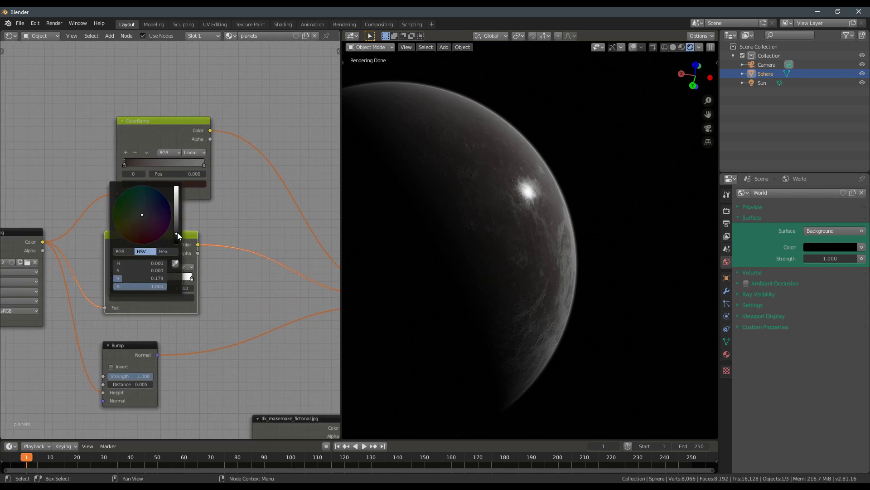
{"action": "left_click_drag", "start_coordinate": [177, 232], "coordinate": [177, 199]}
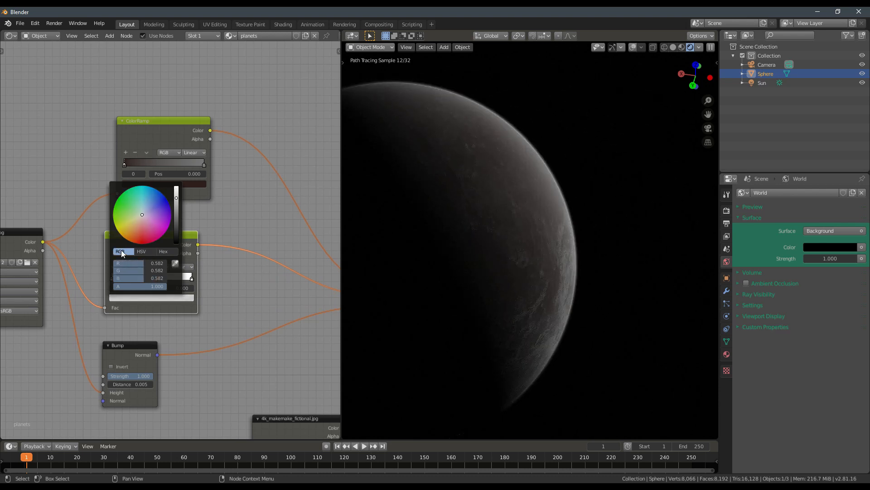
{"action": "left_click_drag", "start_coordinate": [177, 199], "coordinate": [176, 203]}
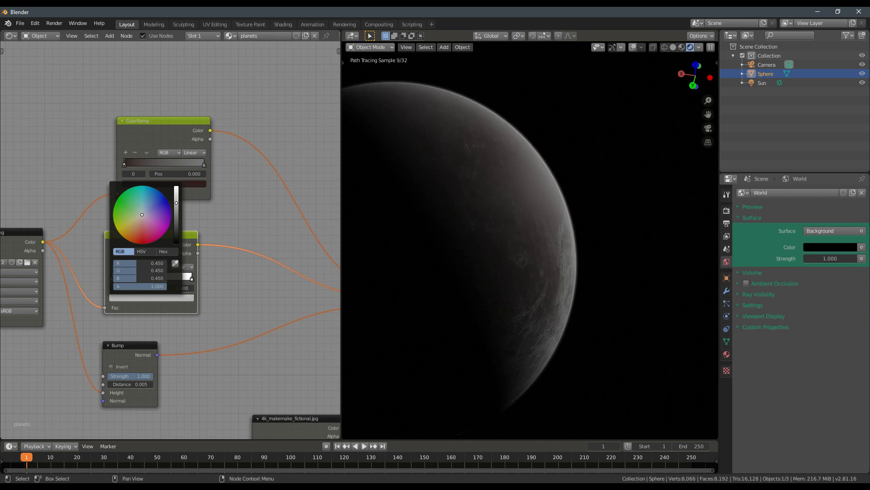
{"action": "middle_click_drag", "start_coordinate": [565, 222], "coordinate": [408, 223]}
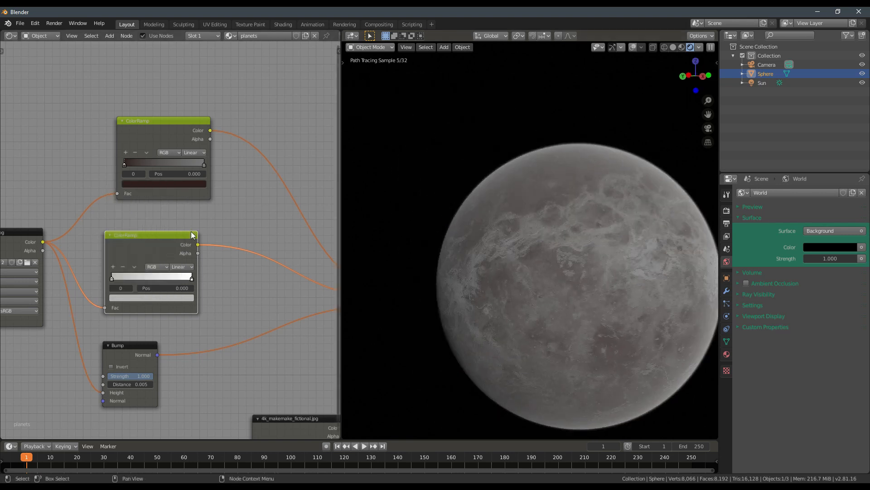
- Preview the roughness ColorRamp alone on the sphere, and switch back to the Planet Shader output
{"action": "left_click", "coordinate": [191, 231], "text": "ctrl+shift"}
{"action": "middle_click_drag", "start_coordinate": [224, 246], "coordinate": [164, 240]}
{"action": "middle_click_drag", "start_coordinate": [518, 253], "coordinate": [569, 262]}
{"action": "middle_click_drag", "start_coordinate": [287, 263], "coordinate": [237, 261]}
{"action": "left_click", "coordinate": [292, 249], "text": "ctrl+shift"}
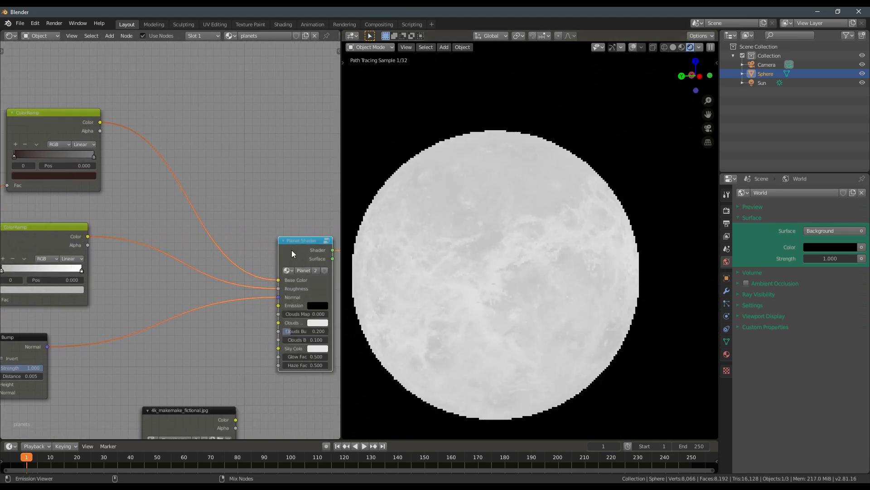
- Set the roughness ColorRamp's dark stop to gray RGB 0.389 and examine the planet's lit side
{"action": "middle_click_drag", "start_coordinate": [522, 295], "coordinate": [474, 274]}
{"action": "middle_click_drag", "start_coordinate": [93, 295], "coordinate": [187, 298]}
{"action": "scroll", "coordinate": [187, 298], "scroll_direction": "up", "scroll_amount": 3}
{"action": "left_click", "coordinate": [140, 287]}
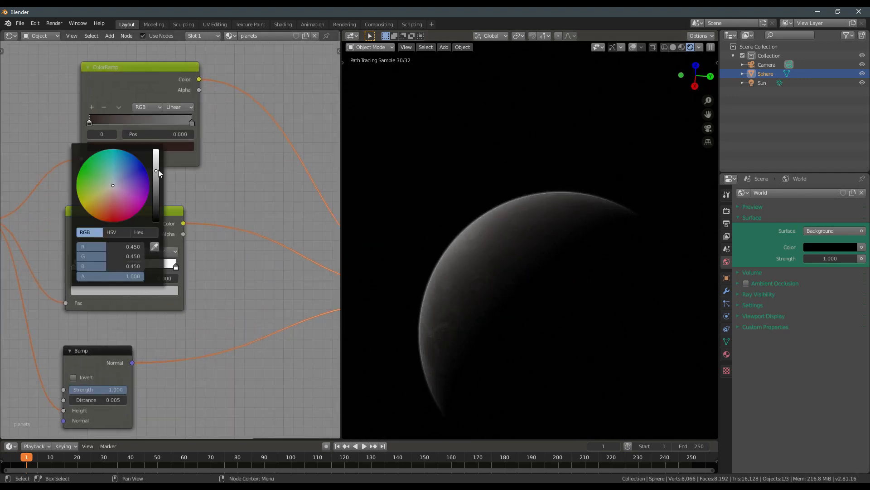
{"action": "left_click_drag", "start_coordinate": [157, 171], "coordinate": [157, 174]}
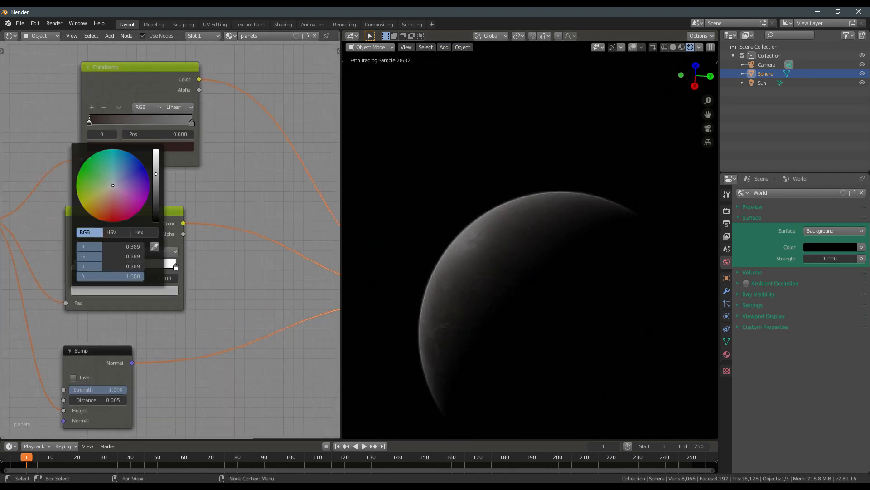
{"action": "middle_click_drag", "start_coordinate": [458, 276], "coordinate": [474, 265]}
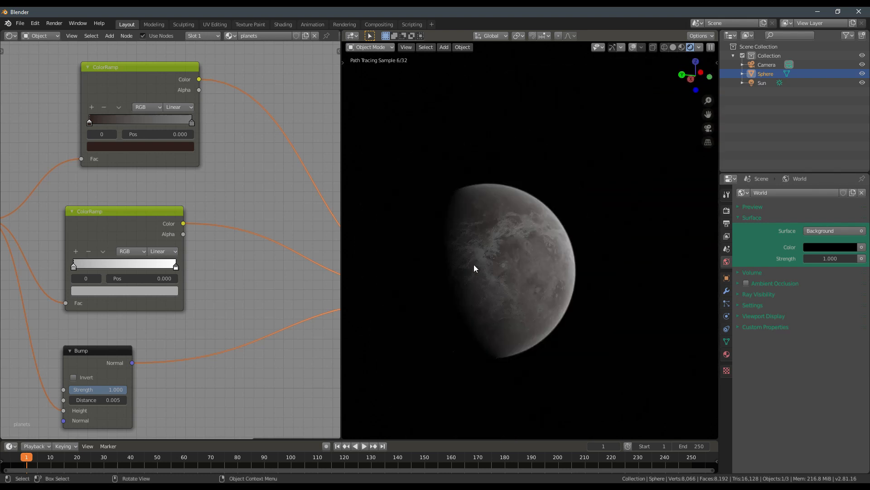
{"action": "scroll", "coordinate": [190, 240], "scroll_direction": "down", "scroll_amount": 2}
- Stack the roughness ColorRamp and the Bump node closely beneath the color ColorRamp
{"action": "left_click_drag", "start_coordinate": [163, 222], "coordinate": [170, 205]}
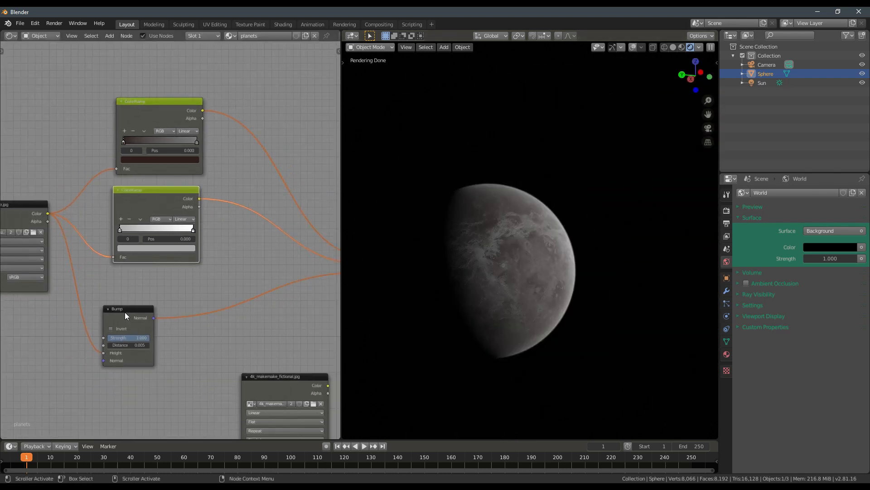
{"action": "left_click_drag", "start_coordinate": [124, 312], "coordinate": [163, 283]}
{"action": "scroll", "coordinate": [239, 287], "scroll_direction": "down", "scroll_amount": 1}
{"action": "middle_click_drag", "start_coordinate": [253, 246], "coordinate": [257, 214]}
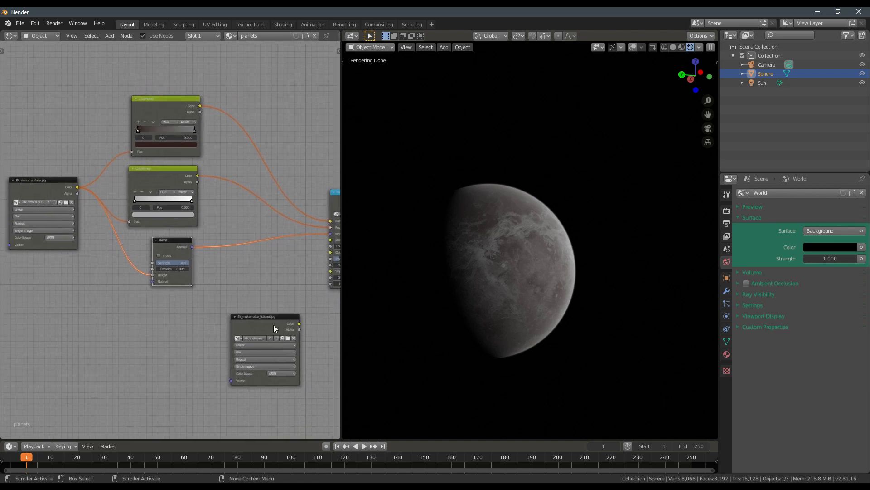
- Move the Makemake texture node beneath the Venus texture node and preview it on the sphere
{"action": "left_click_drag", "start_coordinate": [273, 324], "coordinate": [64, 330]}
{"action": "middle_click_drag", "start_coordinate": [182, 307], "coordinate": [75, 315]}
{"action": "scroll", "coordinate": [213, 275], "scroll_direction": "up", "scroll_amount": 2}
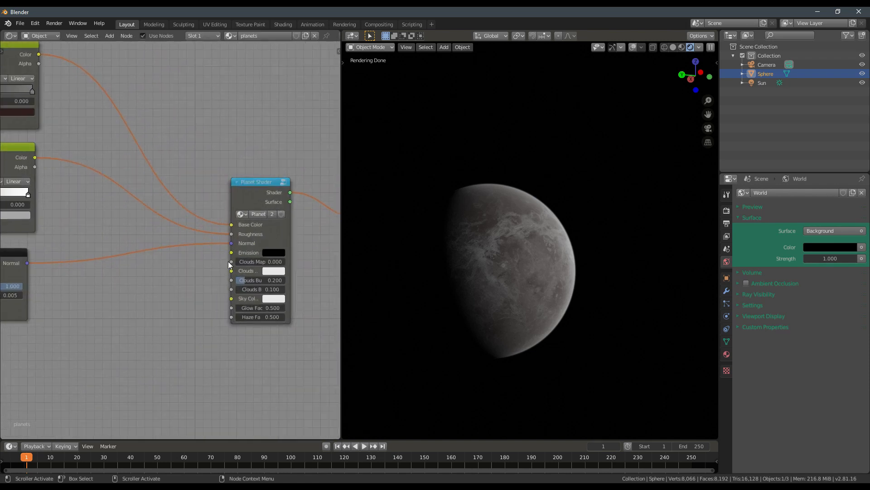
{"action": "scroll", "coordinate": [129, 268], "scroll_direction": "down", "scroll_amount": 2}
{"action": "middle_click_drag", "start_coordinate": [127, 268], "coordinate": [238, 259]}
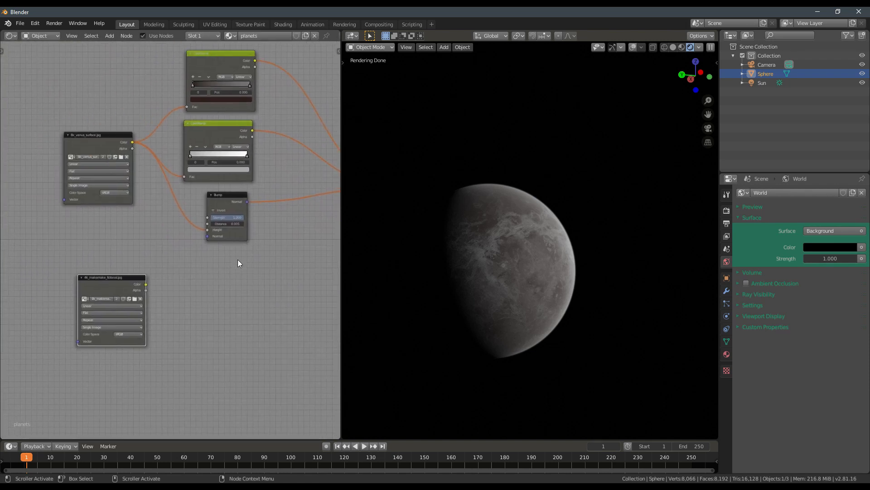
{"action": "left_click_drag", "start_coordinate": [114, 281], "coordinate": [102, 290]}
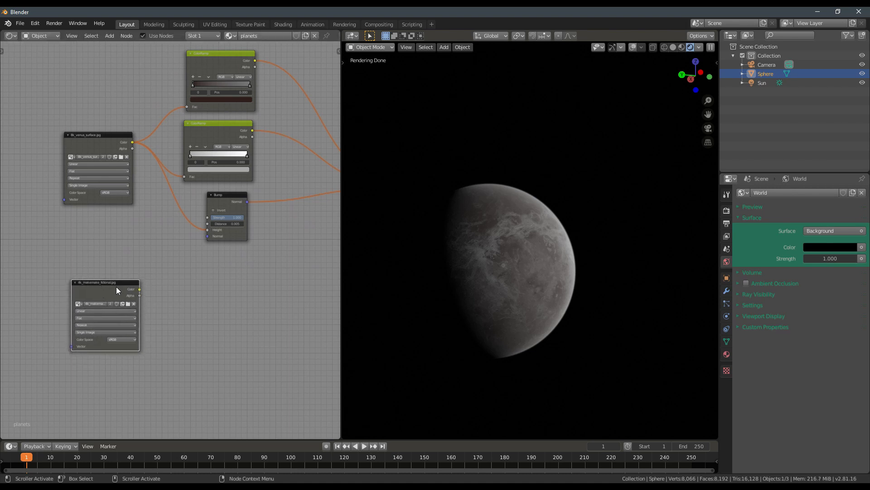
{"action": "left_click", "coordinate": [112, 291], "text": "ctrl+shift"}
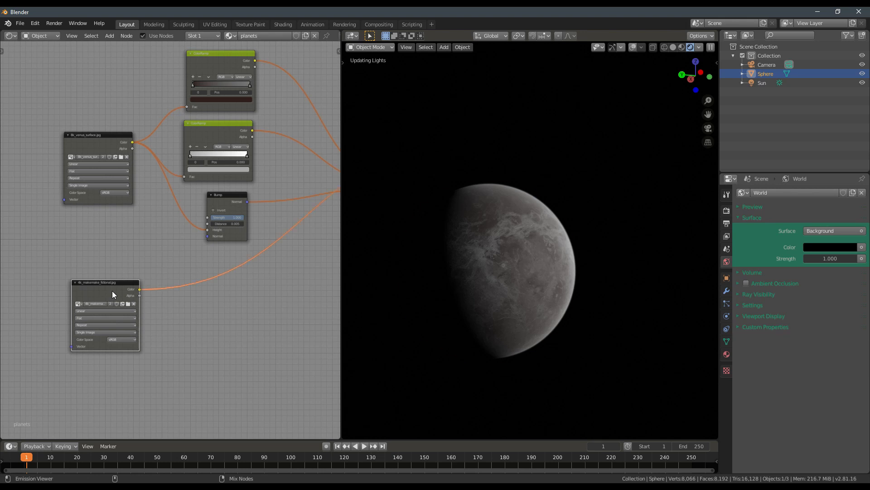
{"action": "left_click_drag", "start_coordinate": [112, 295], "coordinate": [97, 306]}
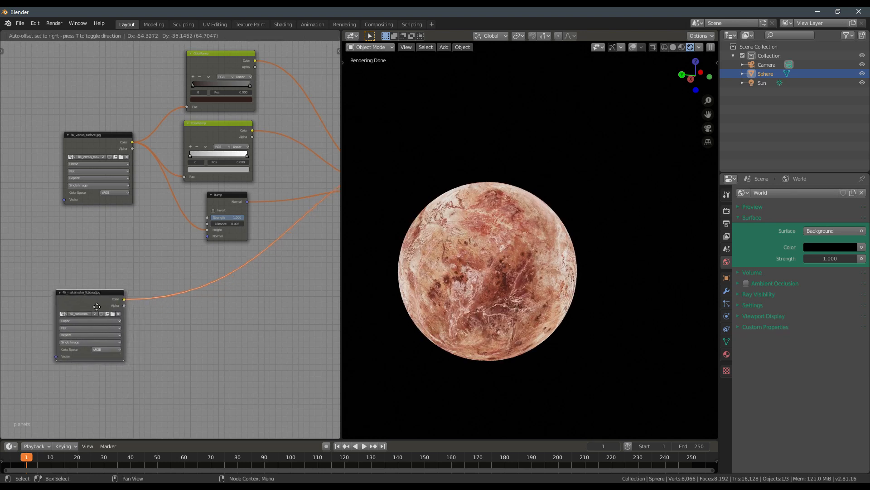
- Add a ColorRamp node to the link leaving the Makemake texture
{"action": "key", "text": "shift+a"}
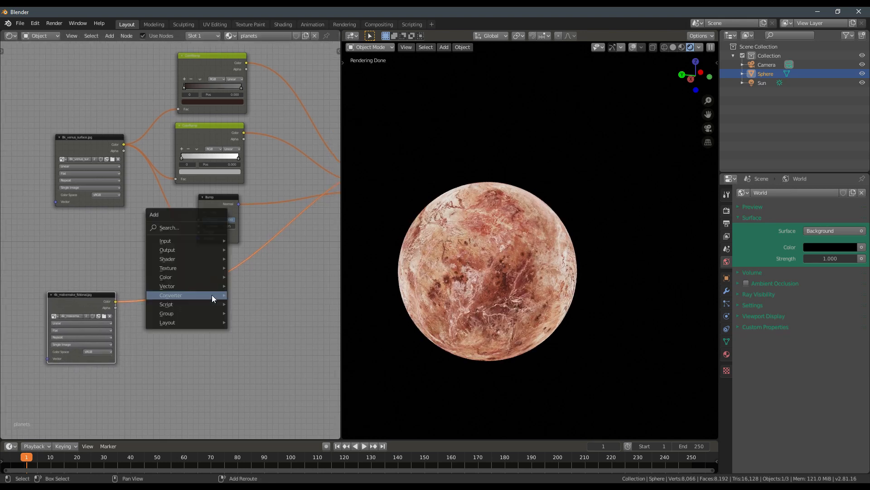
{"action": "mouse_move", "coordinate": [211, 295]}
{"action": "left_click", "coordinate": [254, 315]}
{"action": "left_click", "coordinate": [168, 315]}
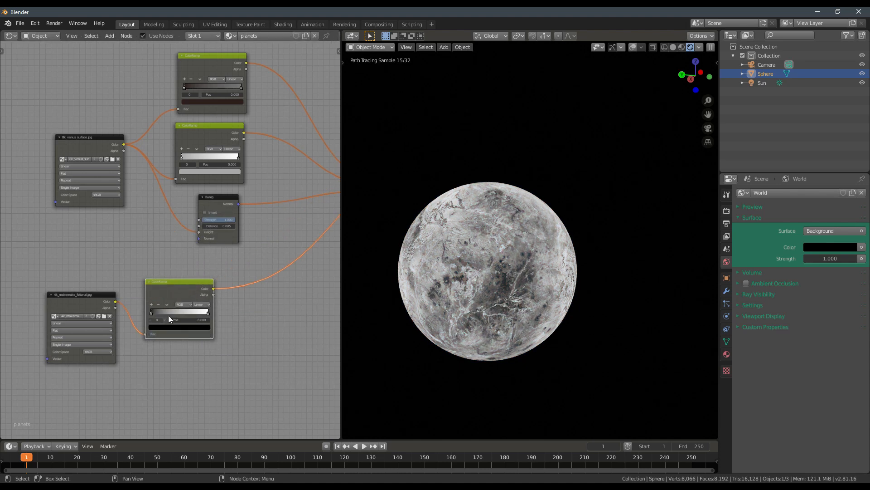
- Set the Makemake ColorRamp to B-Spline interpolation, with the white stop at about 0.9 and the black stop at 0.464
{"action": "scroll", "coordinate": [163, 254], "scroll_direction": "up", "scroll_amount": 3}
{"action": "scroll", "coordinate": [191, 290], "scroll_direction": "up", "scroll_amount": 1}
{"action": "left_click", "coordinate": [212, 301]}
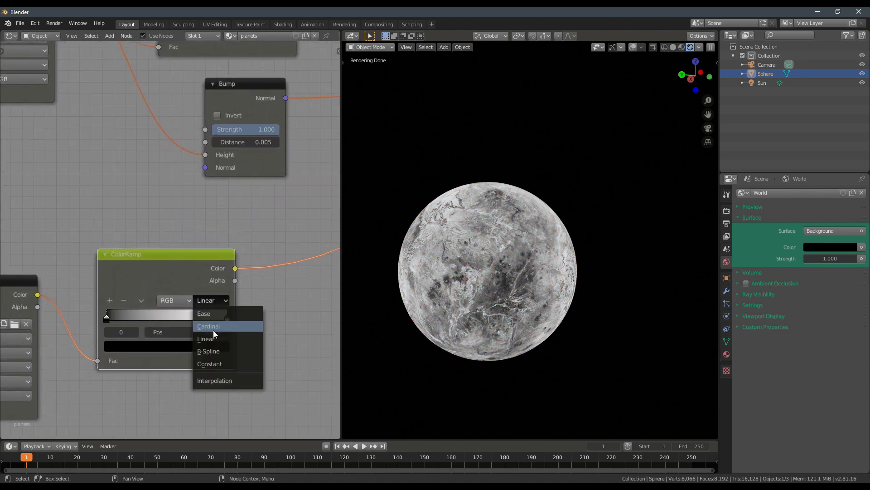
{"action": "left_click", "coordinate": [213, 350]}
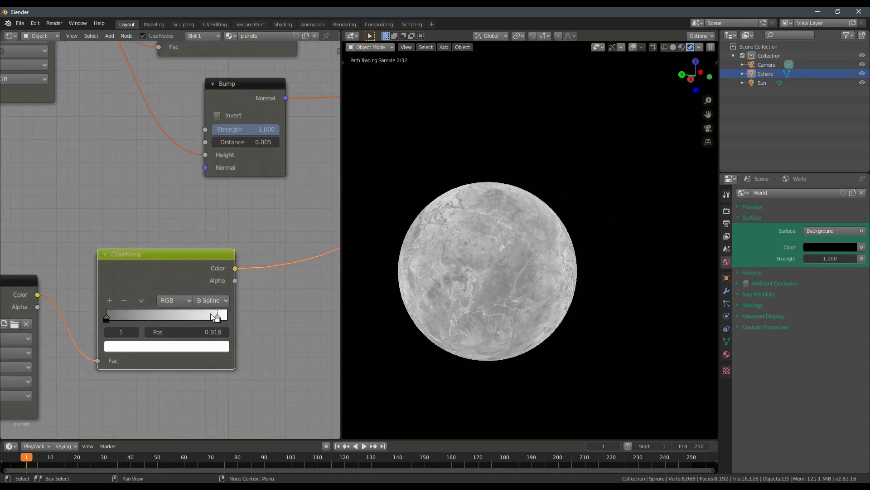
{"action": "left_click_drag", "start_coordinate": [213, 316], "coordinate": [214, 316]}
{"action": "left_click_drag", "start_coordinate": [107, 316], "coordinate": [167, 305]}
{"action": "middle_click_drag", "start_coordinate": [444, 283], "coordinate": [462, 265]}
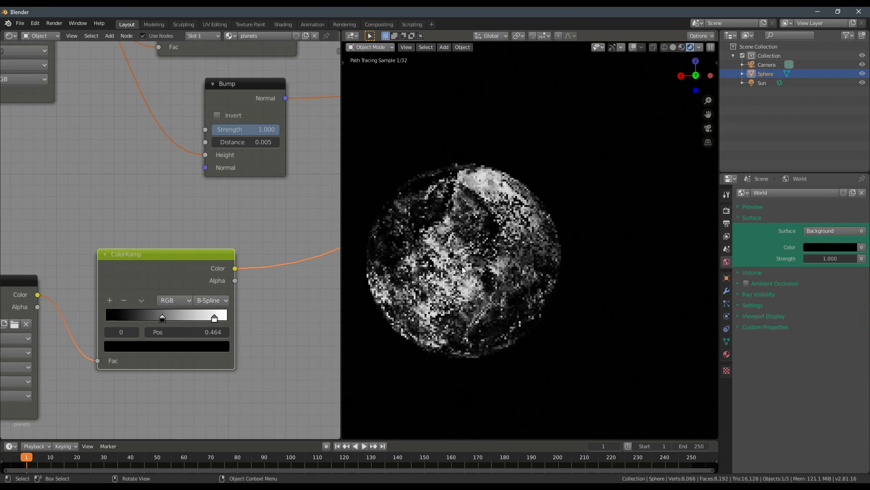
- Add a middle stop to the Makemake ColorRamp, move the black stop to 0.418, and view the cloud mask on the sphere
{"action": "left_click_drag", "start_coordinate": [211, 320], "coordinate": [148, 319]}
{"action": "left_click", "coordinate": [109, 301]}
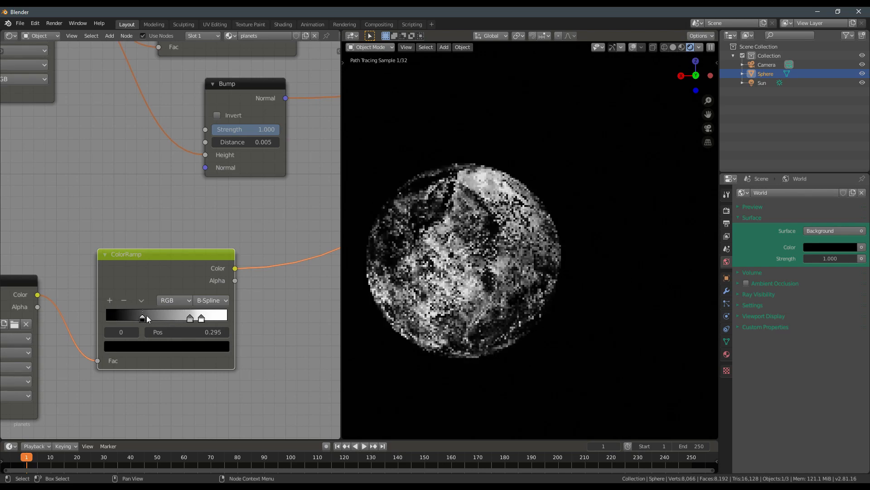
{"action": "left_click_drag", "start_coordinate": [190, 318], "coordinate": [157, 319]}
{"action": "middle_click_drag", "start_coordinate": [464, 278], "coordinate": [513, 277]}
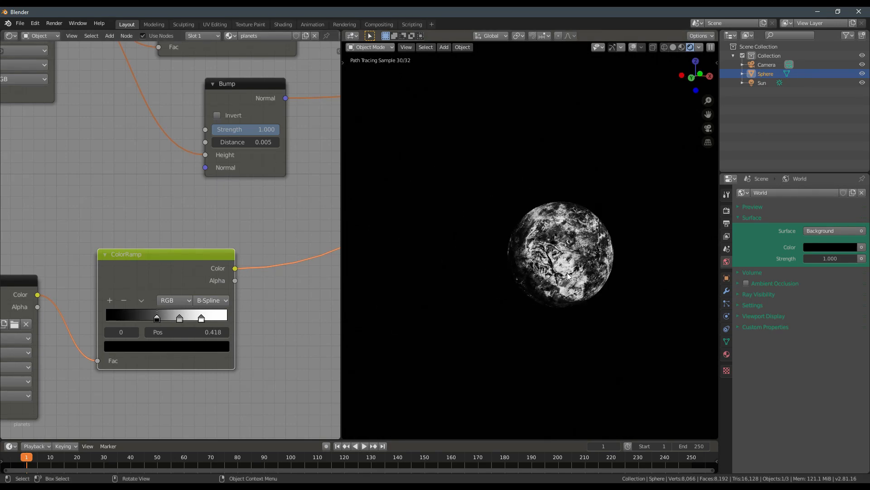
- Move the Makemake texture and its ColorRamp together away from the Bump node to make room for another node
{"action": "middle_click_drag", "start_coordinate": [178, 310], "coordinate": [196, 326]}
{"action": "scroll", "coordinate": [177, 272], "scroll_direction": "down", "scroll_amount": 4}
{"action": "left_click_drag", "start_coordinate": [178, 262], "coordinate": [172, 282]}
{"action": "scroll", "coordinate": [131, 276], "scroll_direction": "down", "scroll_amount": 1}
{"action": "middle_click_drag", "start_coordinate": [122, 275], "coordinate": [151, 271]}
{"action": "scroll", "coordinate": [152, 269], "scroll_direction": "down", "scroll_amount": 3}
{"action": "left_click_drag", "start_coordinate": [23, 243], "coordinate": [241, 345]}
{"action": "key", "text": "g"}
{"action": "left_click", "coordinate": [183, 352]}
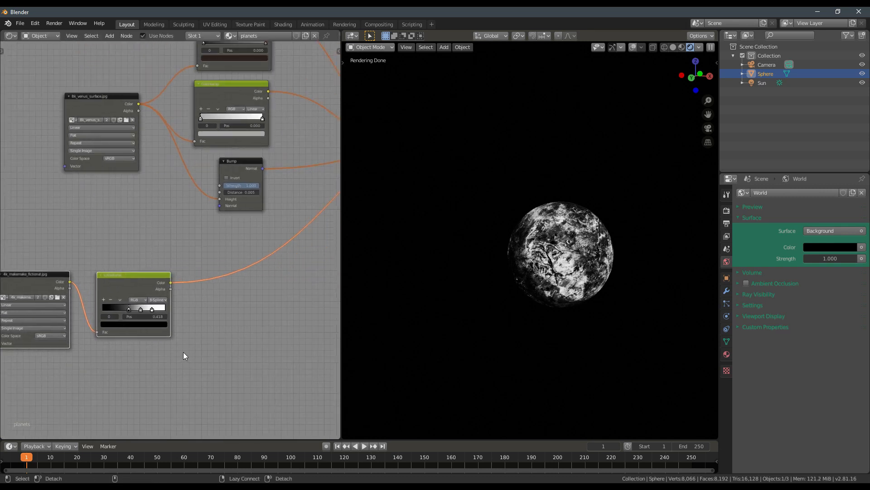
{"action": "left_click", "coordinate": [184, 349]}
- Add a MixRGB node to the Makemake ColorRamp's output link, feeding the ramp into Color1
{"action": "scroll", "coordinate": [215, 279], "scroll_direction": "up", "scroll_amount": 5}
{"action": "mouse_move", "coordinate": [215, 280]}
{"action": "middle_mouse_down"}
{"action": "mouse_move", "coordinate": [207, 300]}
{"action": "mouse_move", "coordinate": [202, 284]}
{"action": "middle_mouse_up"}
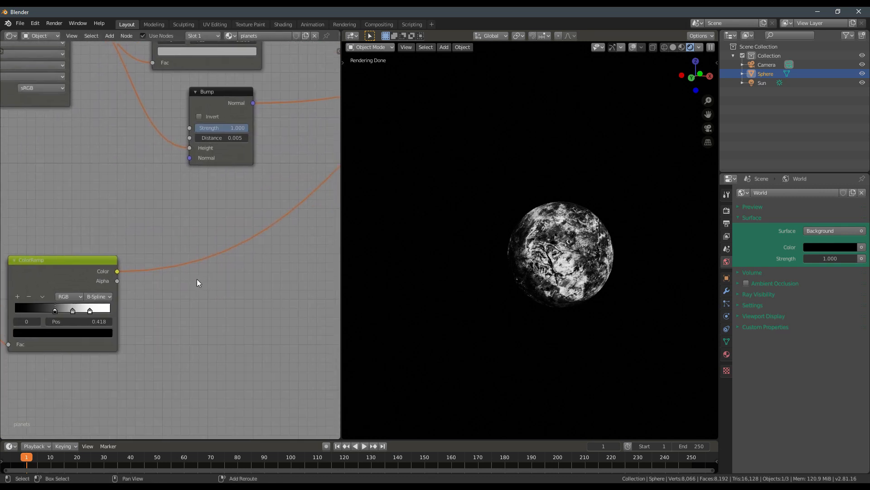
{"action": "key", "text": "shift+a"}
{"action": "left_click", "coordinate": [197, 279]}
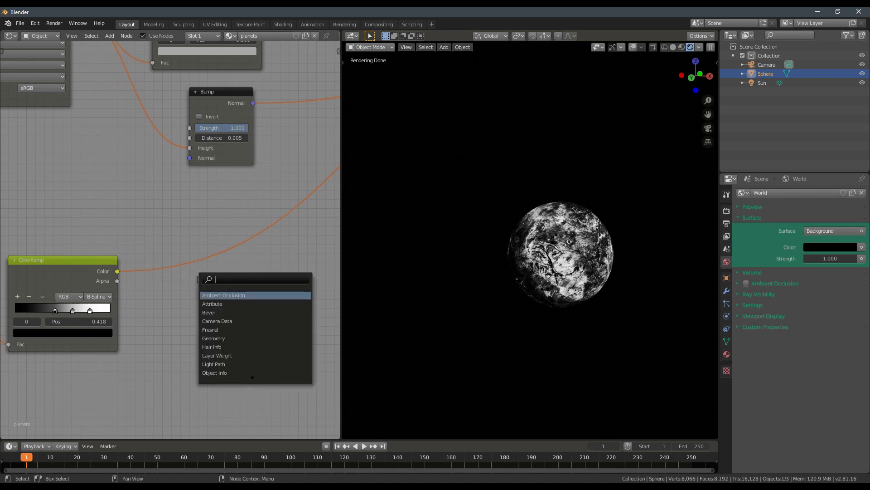
{"action": "left_click", "coordinate": [218, 303]}
{"action": "left_click", "coordinate": [155, 249]}
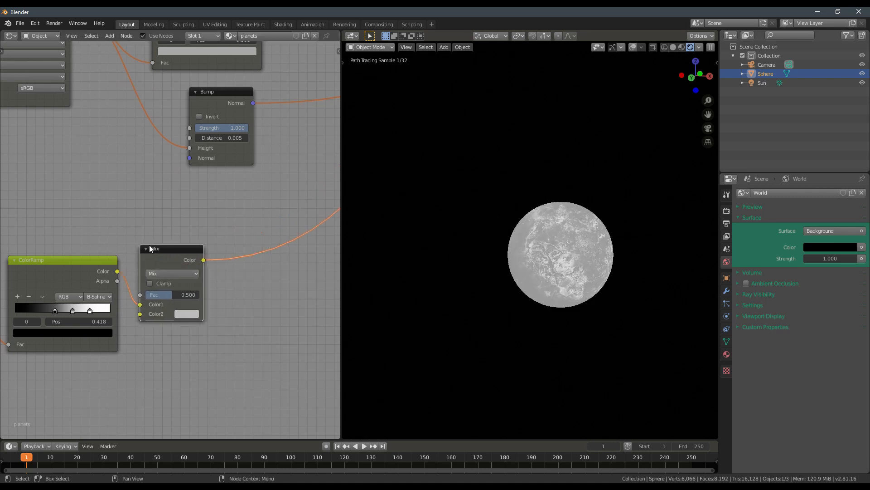
- Set the new mix node's blending mode to Overlay with a factor of 1
{"action": "middle_click_drag", "start_coordinate": [179, 272], "coordinate": [192, 265]}
{"action": "left_click", "coordinate": [193, 265]}
{"action": "left_click", "coordinate": [194, 215]}
{"action": "left_click", "coordinate": [194, 267]}
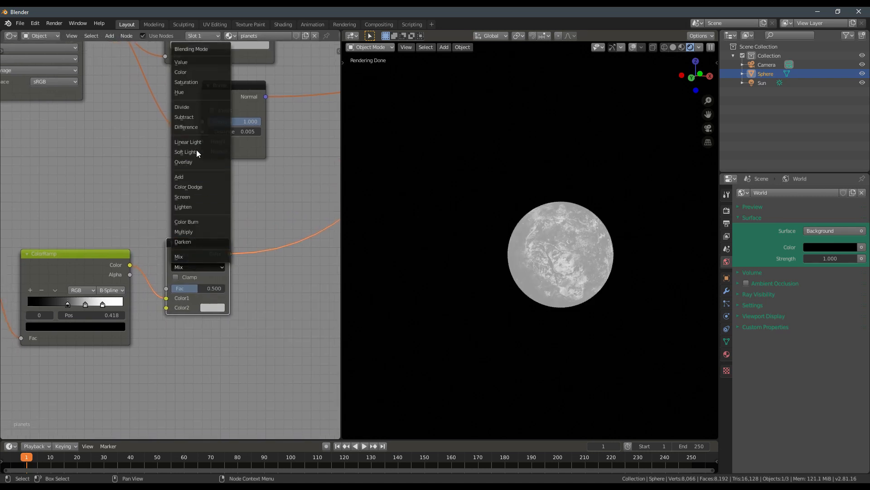
{"action": "left_click", "coordinate": [192, 163]}
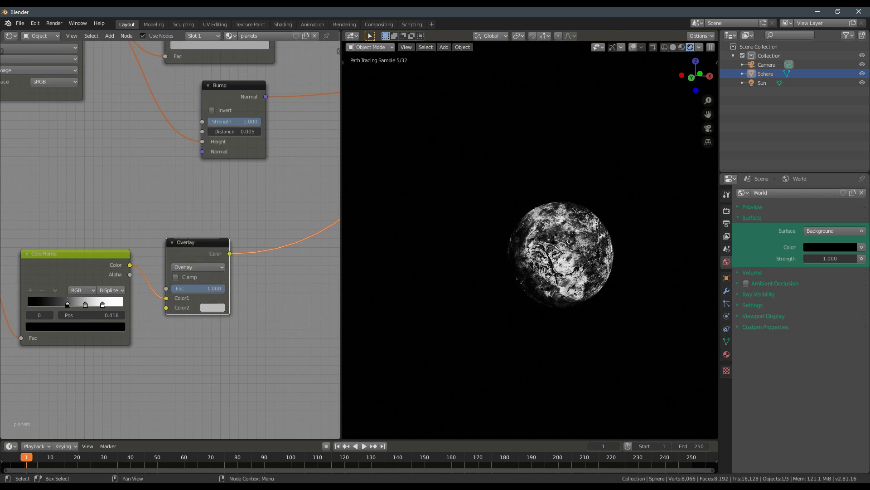
- Set the Overlay node's Color2 to a bright orange and inspect the tinted sphere up close
{"action": "left_click", "coordinate": [215, 308]}
{"action": "left_click", "coordinate": [233, 220]}
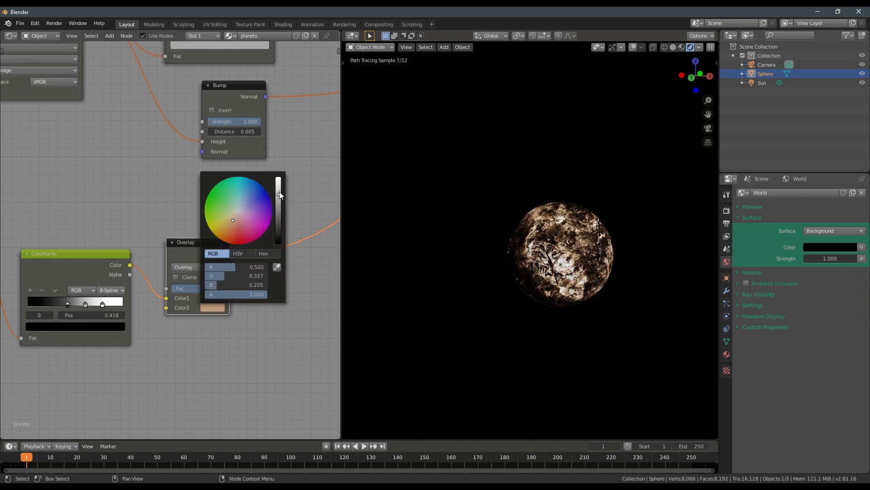
{"action": "mouse_move", "coordinate": [233, 220]}
{"action": "left_mouse_down"}
{"action": "mouse_move", "coordinate": [224, 241]}
{"action": "mouse_move", "coordinate": [228, 232]}
{"action": "left_mouse_up"}
{"action": "middle_click_drag", "start_coordinate": [606, 299], "coordinate": [542, 246]}
{"action": "scroll", "coordinate": [623, 263], "scroll_direction": "up", "scroll_amount": 3}
{"action": "scroll", "coordinate": [560, 245], "scroll_direction": "up", "scroll_amount": 4}
{"action": "middle_click_drag", "start_coordinate": [547, 281], "coordinate": [532, 253], "text": "shift"}
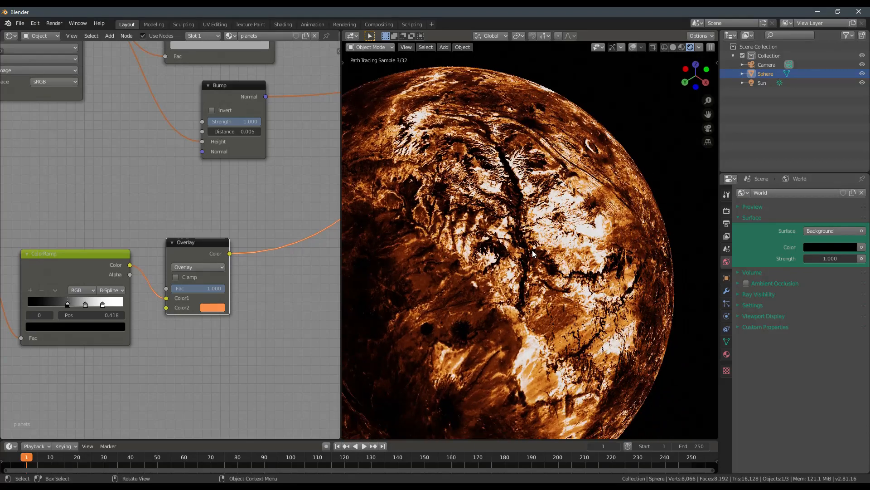
- Try the Multiply blending mode on the Overlay node and return it to Overlay
{"action": "left_click", "coordinate": [197, 267]}
{"action": "left_click", "coordinate": [199, 232]}
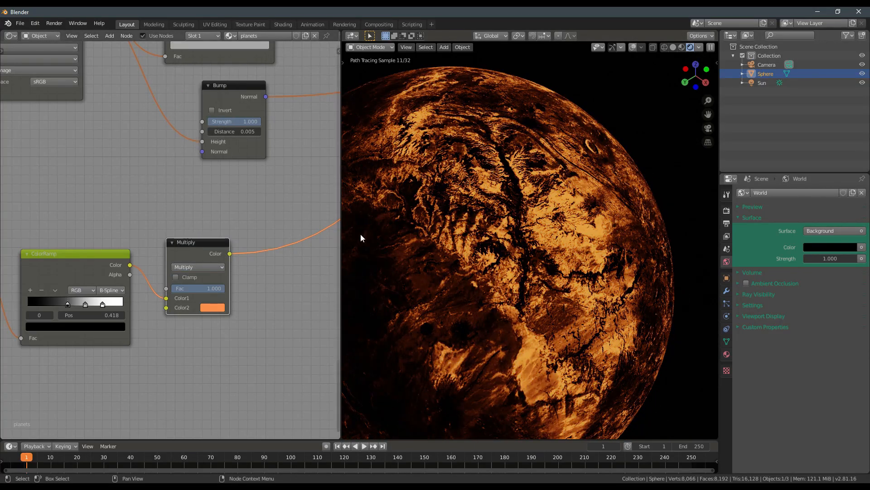
{"action": "left_click", "coordinate": [199, 267]}
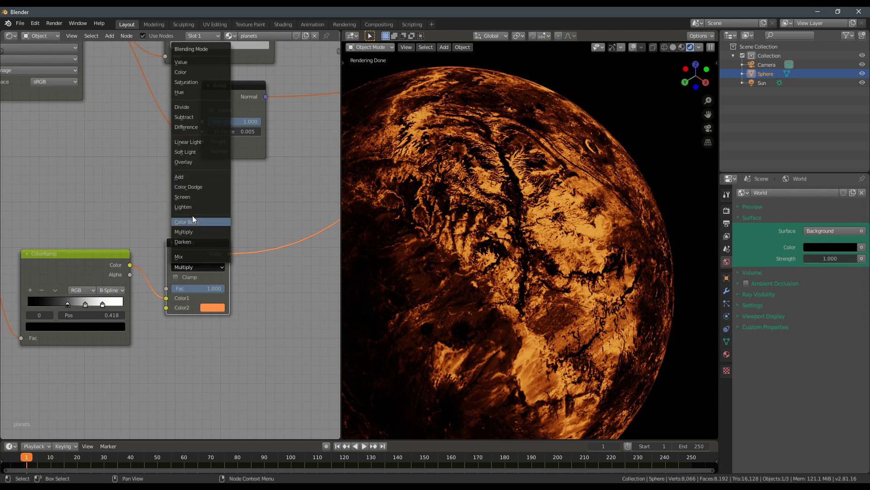
{"action": "left_click", "coordinate": [191, 161]}
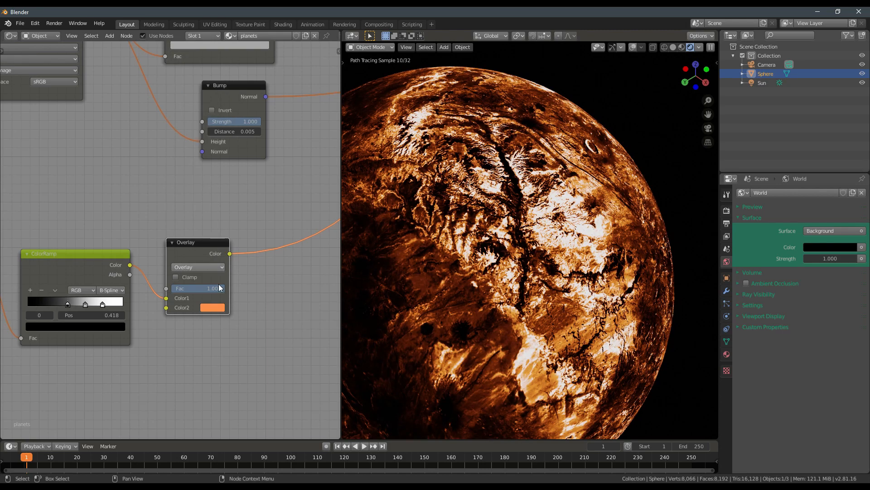
- Shift the Overlay node's Color2 to a redder orange with hue 0.049 and saturation 0.742, and check the sphere from several sides
{"action": "left_click", "coordinate": [215, 307]}
{"action": "left_click_drag", "start_coordinate": [229, 233], "coordinate": [232, 233]}
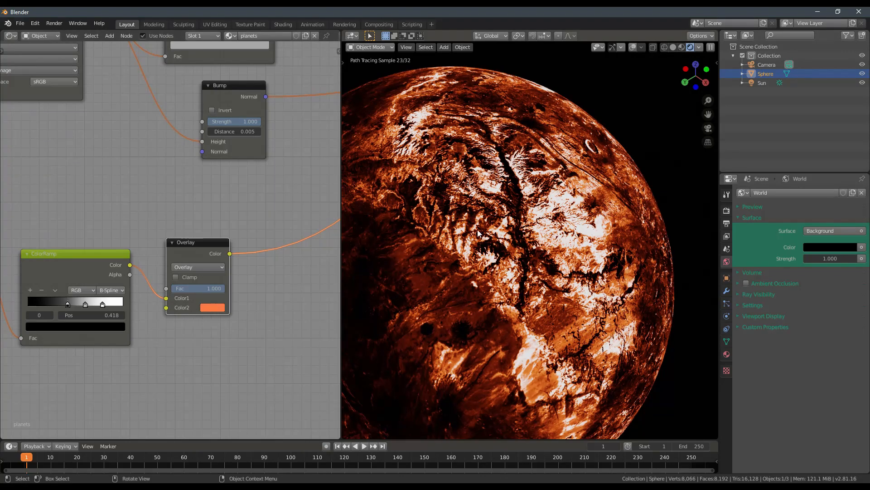
{"action": "scroll", "coordinate": [479, 233], "scroll_direction": "down", "scroll_amount": 4}
{"action": "middle_click_drag", "start_coordinate": [514, 252], "coordinate": [459, 288]}
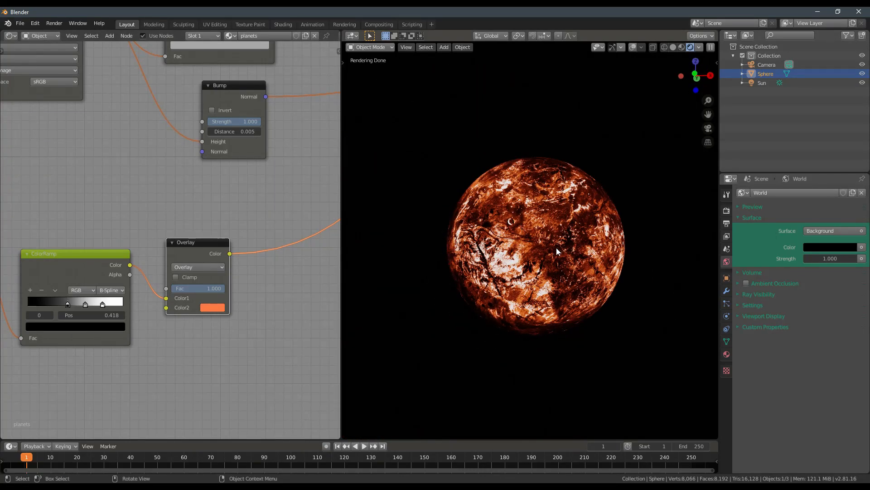
{"action": "middle_click_drag", "start_coordinate": [556, 247], "coordinate": [464, 285]}
- Duplicate the Overlay node into its output link and set the copy's blending mode to Multiply
{"action": "left_click_drag", "start_coordinate": [178, 244], "coordinate": [172, 251]}
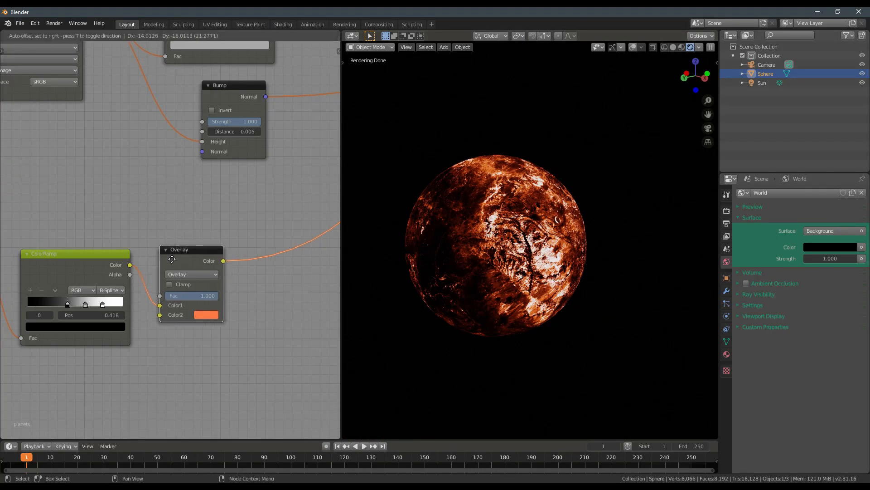
{"action": "middle_click_drag", "start_coordinate": [183, 262], "coordinate": [145, 266]}
{"action": "key", "text": "shift+d"}
{"action": "left_click", "coordinate": [197, 257]}
{"action": "left_click", "coordinate": [241, 271]}
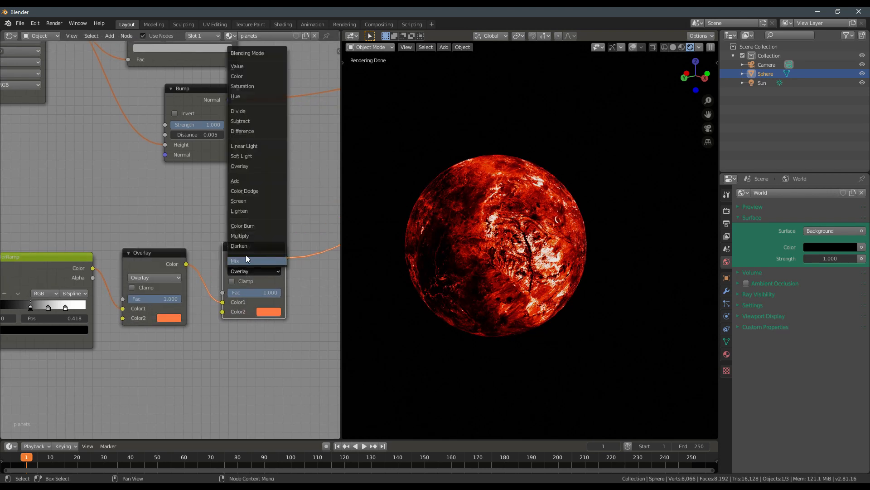
{"action": "left_click", "coordinate": [244, 235]}
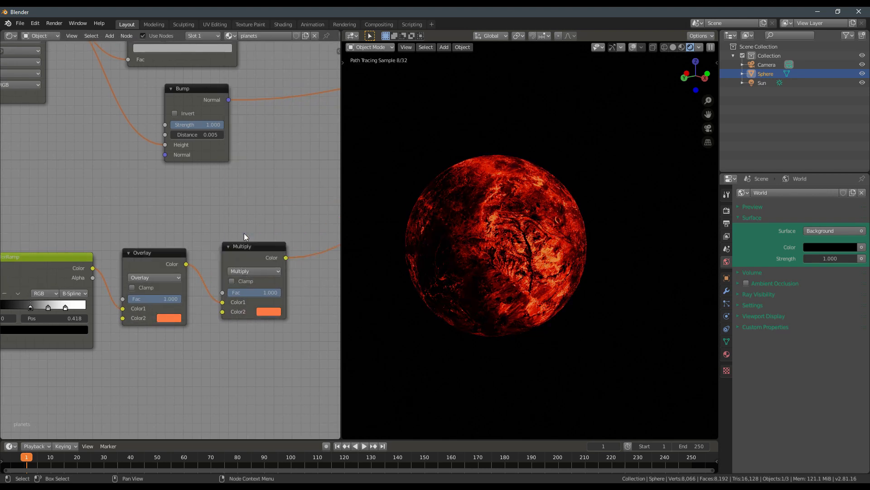
- Set the Multiply node's Color2 to a yellowish orange with RGB 1.000, 0.440, 0.106
{"action": "left_click", "coordinate": [263, 310]}
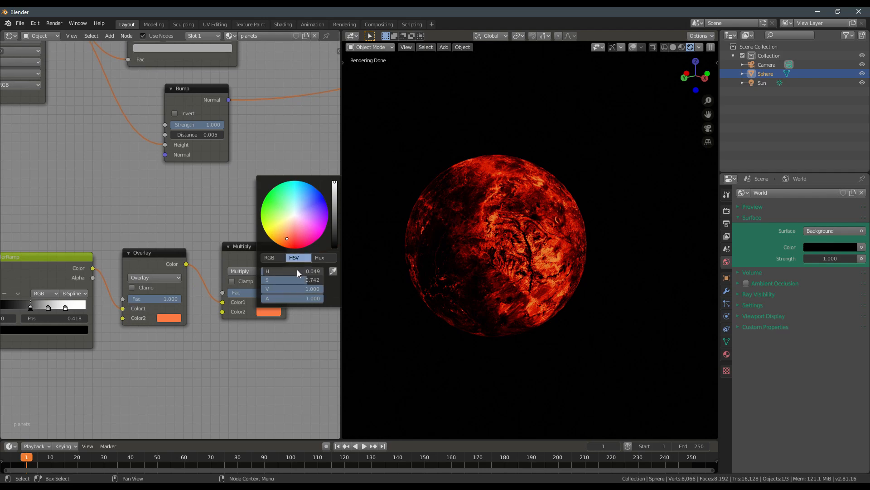
{"action": "left_click_drag", "start_coordinate": [298, 280], "coordinate": [276, 280]}
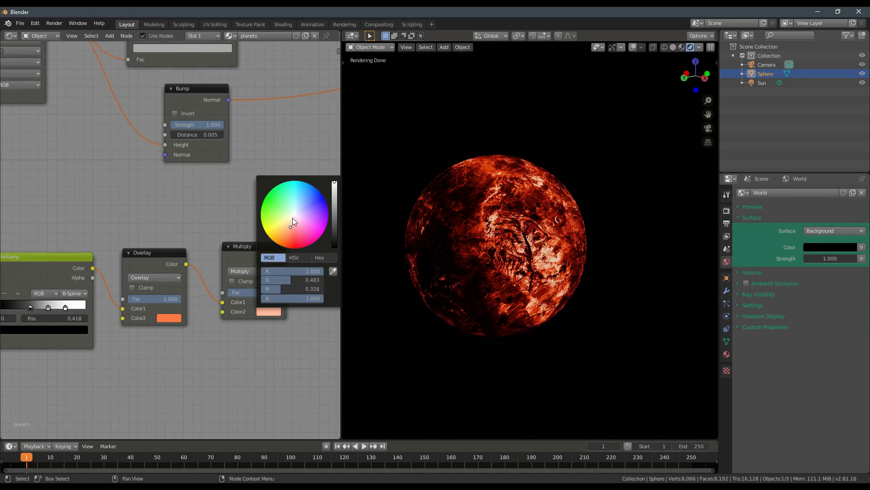
{"action": "left_click_drag", "start_coordinate": [293, 218], "coordinate": [283, 232]}
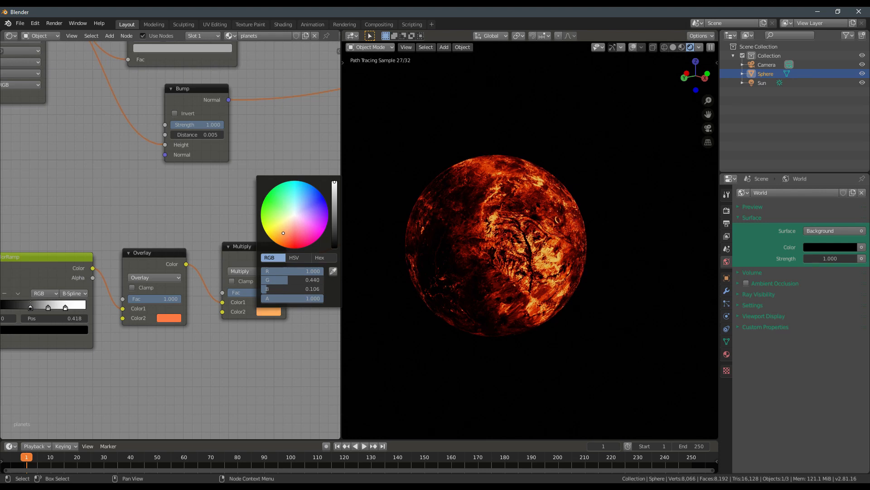
{"action": "middle_click_drag", "start_coordinate": [480, 265], "coordinate": [572, 294]}
- Preview the Overlay output alone and place the Overlay and Multiply nodes closer together beside the ColorRamp
{"action": "middle_click_drag", "start_coordinate": [171, 266], "coordinate": [218, 249]}
{"action": "scroll", "coordinate": [200, 245], "scroll_direction": "down", "scroll_amount": 2}
{"action": "left_click_drag", "start_coordinate": [198, 245], "coordinate": [191, 253]}
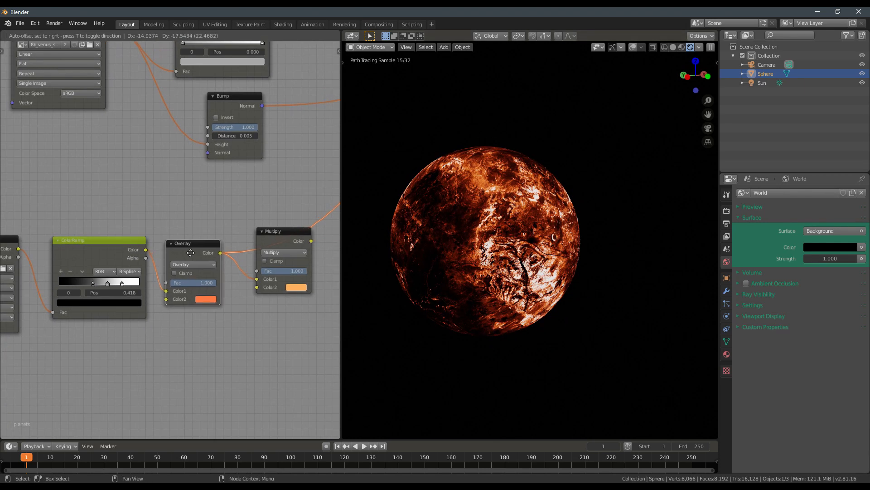
{"action": "left_click_drag", "start_coordinate": [279, 232], "coordinate": [258, 252]}
- Preview the Multiply output on the sphere and examine the lava glow up close and from a distance
{"action": "scroll", "coordinate": [478, 260], "scroll_direction": "up", "scroll_amount": 5}
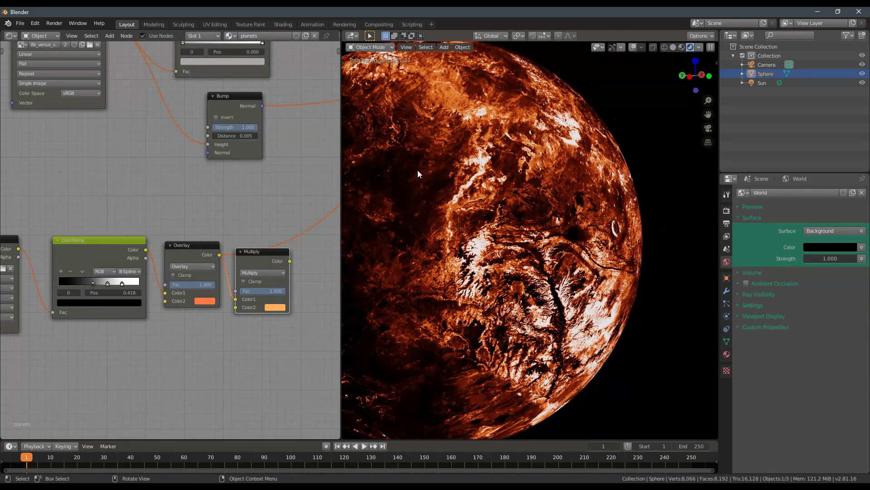
{"action": "left_click", "coordinate": [263, 256], "text": "ctrl+shift"}
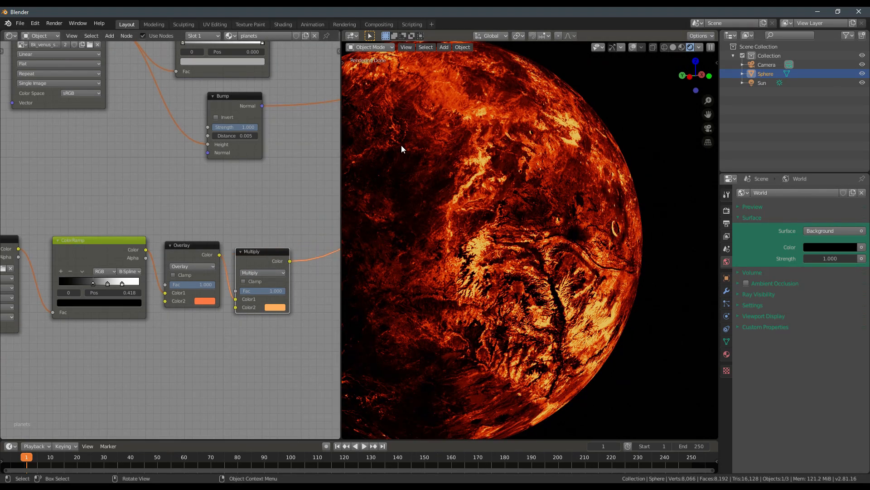
{"action": "middle_click_drag", "start_coordinate": [505, 269], "coordinate": [486, 243]}
{"action": "scroll", "coordinate": [486, 244], "scroll_direction": "down", "scroll_amount": 3}
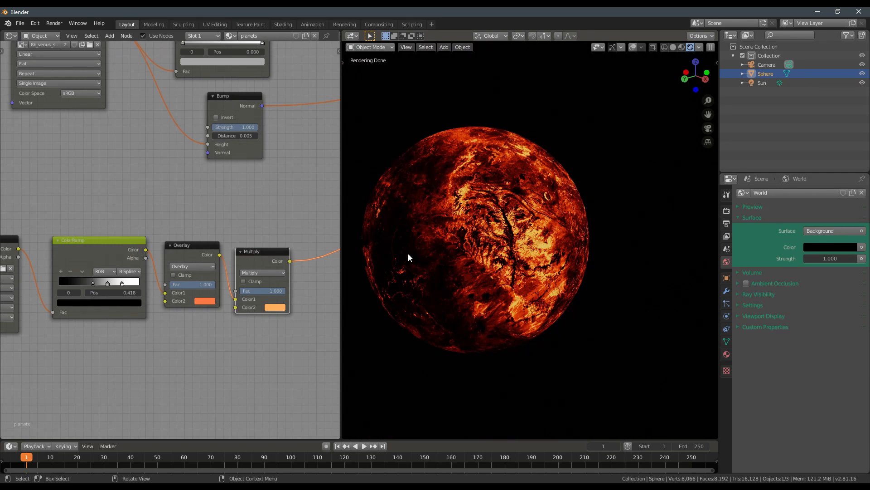
{"action": "scroll", "coordinate": [515, 225], "scroll_direction": "up", "scroll_amount": 5}
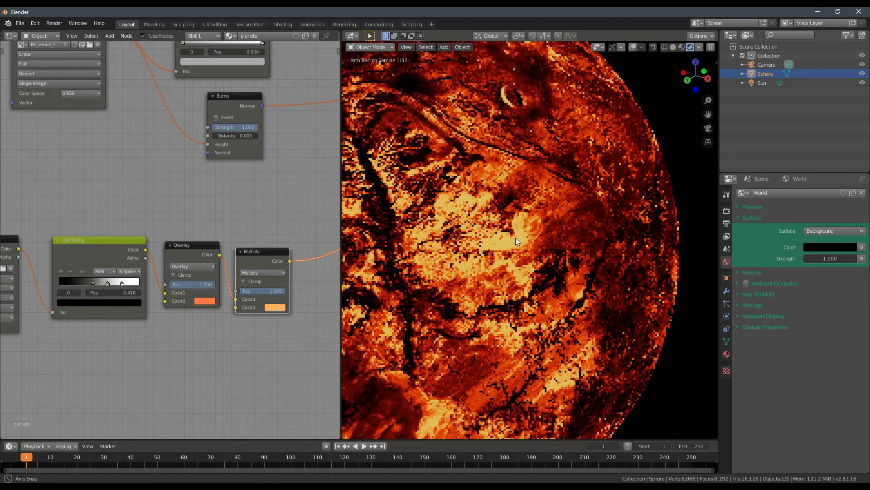
{"action": "scroll", "coordinate": [169, 240], "scroll_direction": "down", "scroll_amount": 2}
{"action": "scroll", "coordinate": [551, 222], "scroll_direction": "down", "scroll_amount": 6}
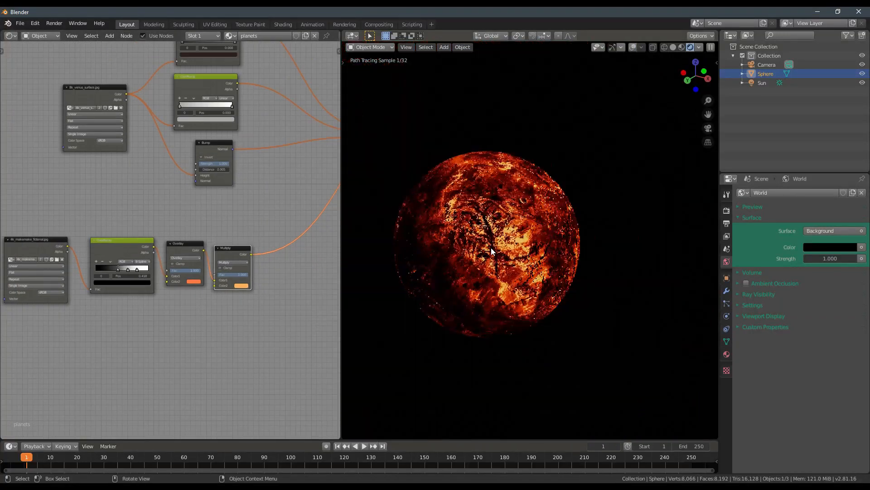
- Fine-tune the Makemake ColorRamp stops, with the middle stop at 0.609 and the white stop at 0.786
{"action": "left_click_drag", "start_coordinate": [225, 248], "coordinate": [227, 243]}
{"action": "middle_click_drag", "start_coordinate": [197, 266], "coordinate": [285, 279]}
{"action": "scroll", "coordinate": [208, 287], "scroll_direction": "up", "scroll_amount": 3}
{"action": "mouse_move", "coordinate": [206, 276]}
{"action": "left_mouse_down"}
{"action": "mouse_move", "coordinate": [197, 271]}
{"action": "mouse_move", "coordinate": [206, 271]}
{"action": "left_mouse_up"}
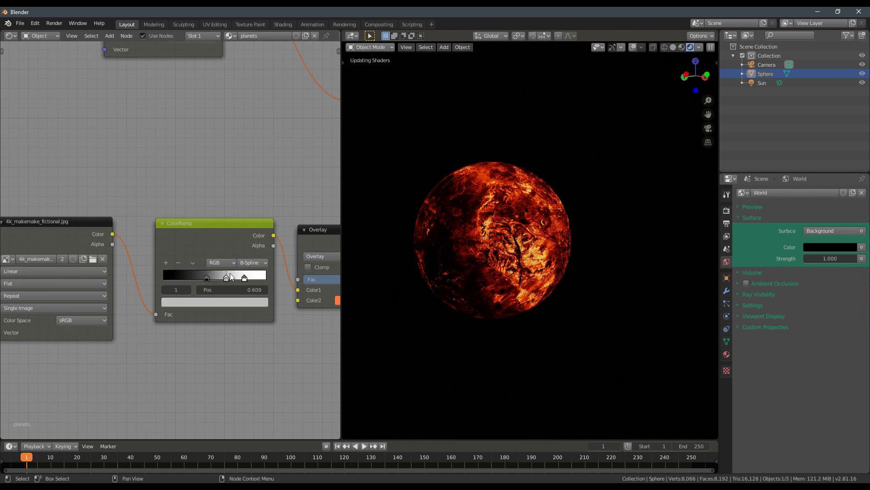
{"action": "left_click", "coordinate": [245, 277]}
{"action": "left_click_drag", "start_coordinate": [245, 277], "coordinate": [244, 277]}
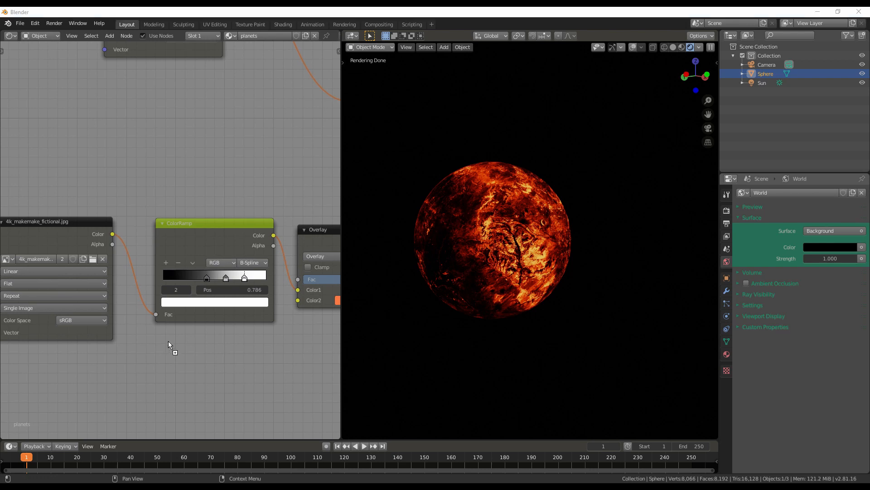
- Add the 4k_haumea_fictional.jpg texture below the Makemake texture and preview it on the sphere
{"action": "left_click_drag", "start_coordinate": [168, 341], "coordinate": [82, 362]}
{"action": "left_click", "coordinate": [132, 372], "text": "ctrl+shift"}
{"action": "middle_click_drag", "start_coordinate": [134, 371], "coordinate": [205, 292]}
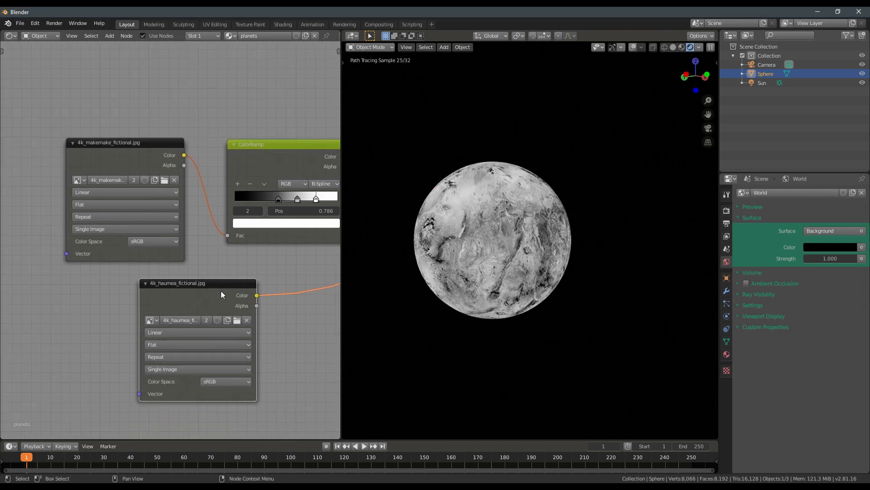
{"action": "left_click_drag", "start_coordinate": [221, 291], "coordinate": [116, 303]}
- Insert a ColorRamp into the Haumea texture's color output link
{"action": "key", "text": "shift+a"}
{"action": "type", "text": "sra"}
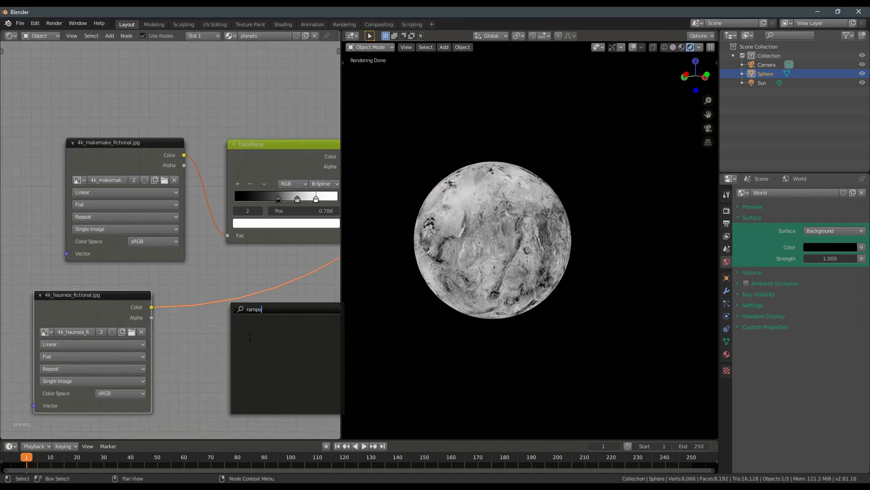
{"action": "key", "text": "Return"}
{"action": "left_click", "coordinate": [178, 281]}
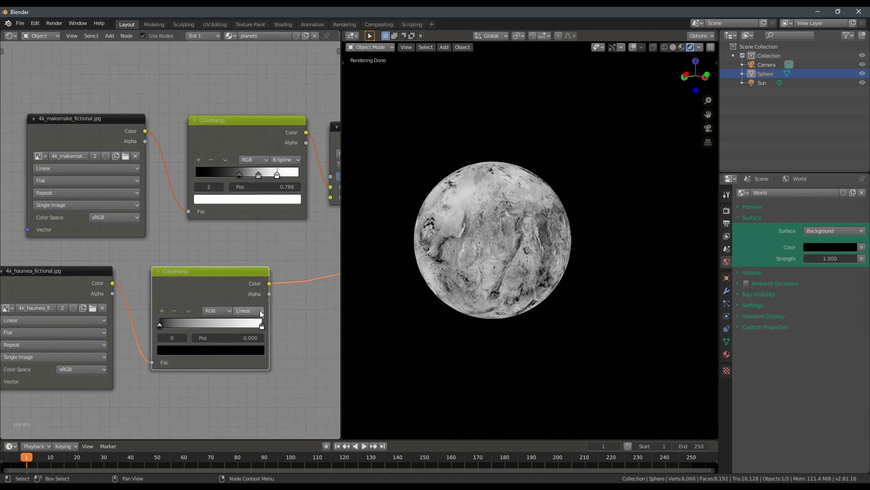
- Set the Haumea ColorRamp to B-Spline, with the black stop at 0.486 and the white stop at about 0.6
{"action": "left_click", "coordinate": [248, 311]}
{"action": "left_click", "coordinate": [248, 354]}
{"action": "left_click_drag", "start_coordinate": [160, 321], "coordinate": [206, 312]}
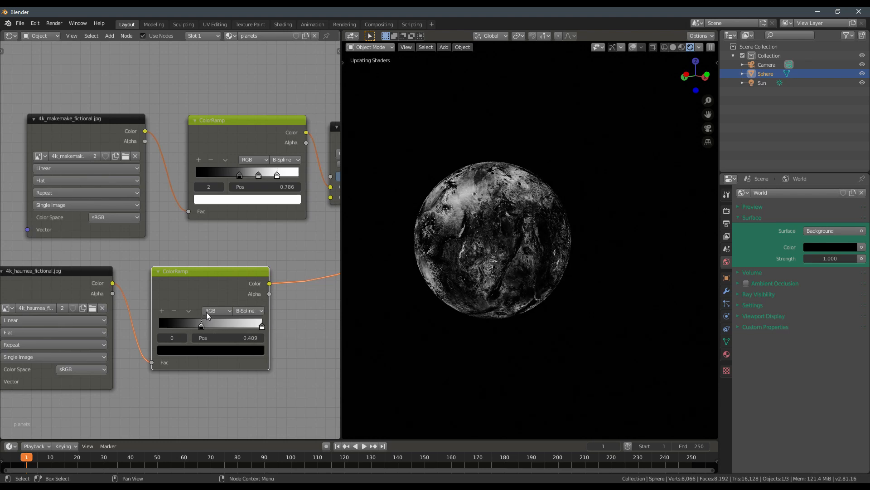
{"action": "left_click_drag", "start_coordinate": [262, 323], "coordinate": [210, 325]}
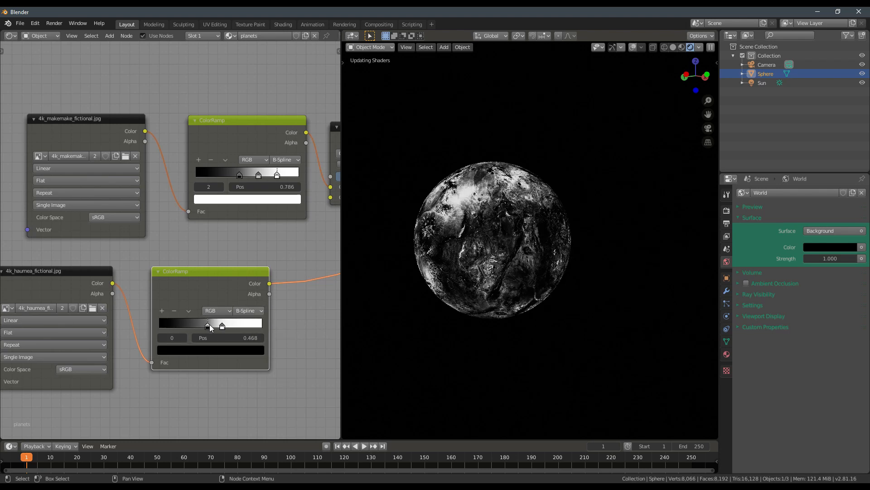
- Try feeding the Haumea ColorRamp into the Overlay node's Color1 and preview the Multiply output on the sphere
{"action": "middle_click_drag", "start_coordinate": [504, 265], "coordinate": [455, 266]}
{"action": "middle_click_drag", "start_coordinate": [286, 283], "coordinate": [206, 304]}
{"action": "left_click_drag", "start_coordinate": [190, 304], "coordinate": [250, 209]}
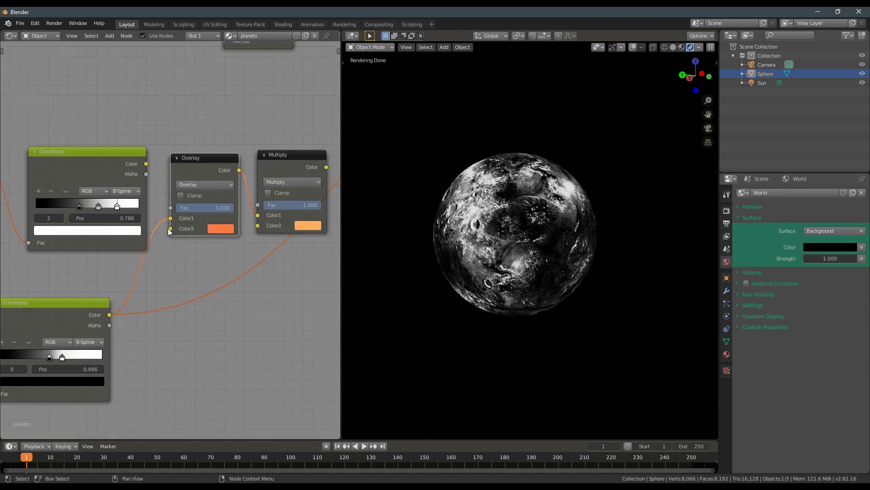
{"action": "scroll", "coordinate": [263, 189], "scroll_direction": "down", "scroll_amount": 2}
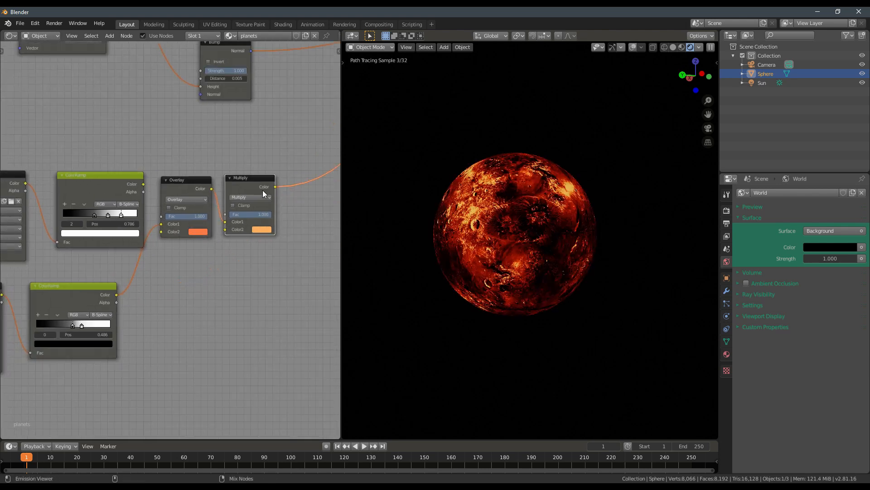
{"action": "middle_click_drag", "start_coordinate": [480, 229], "coordinate": [412, 253]}
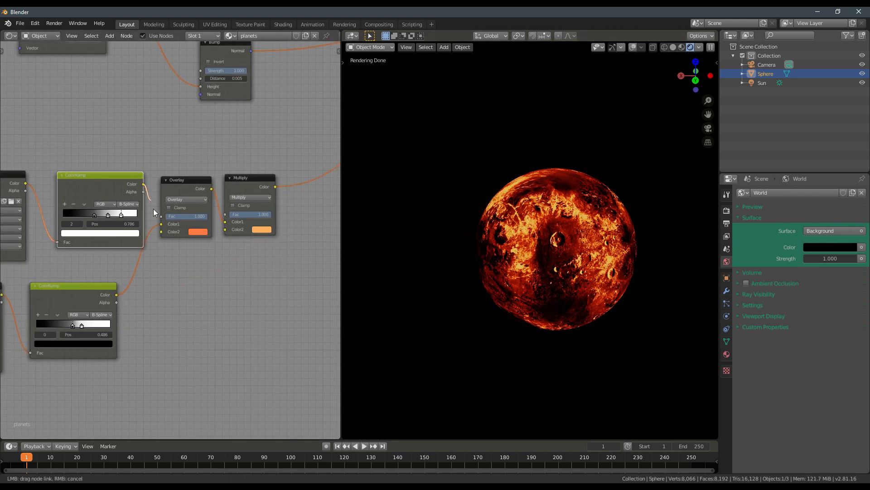
- Reconnect the Makemake ColorRamp to the Overlay node's Color1 and delete the Haumea texture with its ColorRamp
{"action": "left_click_drag", "start_coordinate": [153, 208], "coordinate": [157, 224]}
{"action": "left_click_drag", "start_coordinate": [159, 232], "coordinate": [155, 252]}
{"action": "middle_click_drag", "start_coordinate": [160, 277], "coordinate": [210, 264]}
{"action": "scroll", "coordinate": [210, 264], "scroll_direction": "down", "scroll_amount": 4}
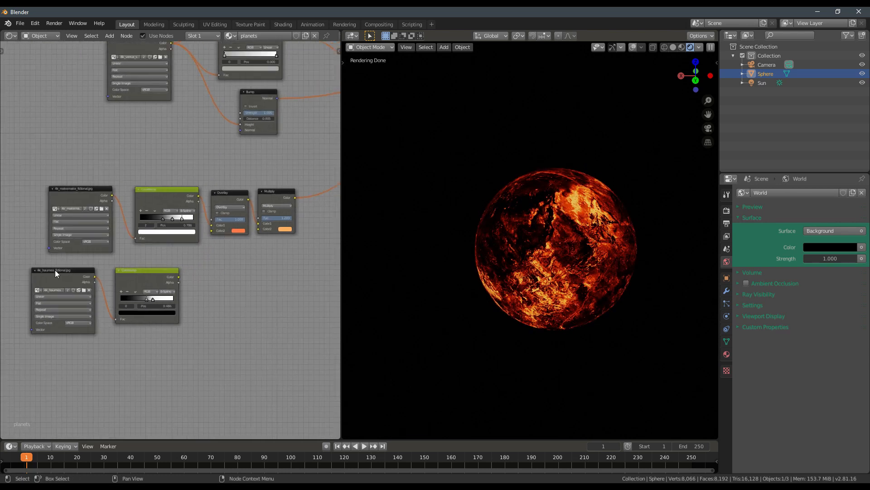
{"action": "left_click_drag", "start_coordinate": [132, 316], "coordinate": [131, 316]}
{"action": "key", "text": "x"}
- Move the ColorRamp, Overlay and Multiply nodes together closer to the Makemake texture, and frame the sphere in the viewport
{"action": "middle_click_drag", "start_coordinate": [126, 175], "coordinate": [118, 205]}
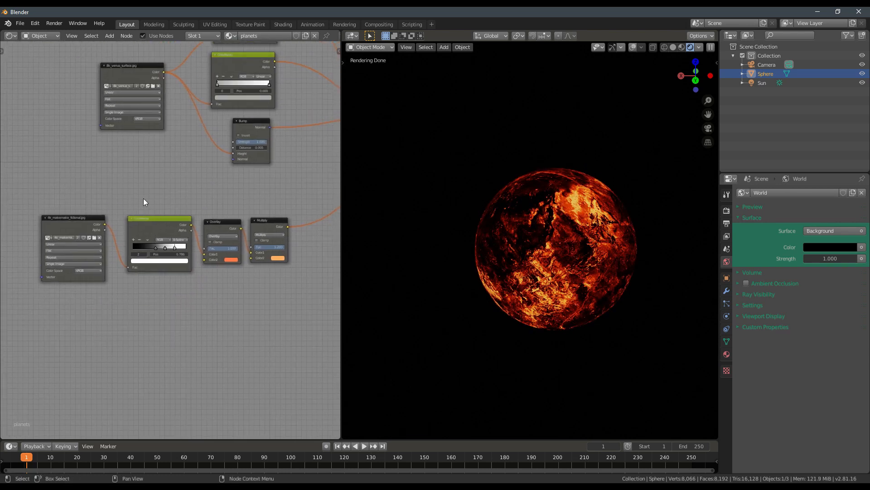
{"action": "left_click_drag", "start_coordinate": [144, 198], "coordinate": [276, 276]}
{"action": "key", "text": "g"}
{"action": "left_click", "coordinate": [260, 278]}
{"action": "middle_click_drag", "start_coordinate": [242, 226], "coordinate": [206, 265]}
{"action": "mouse_move", "coordinate": [603, 264]}
{"action": "middle_mouse_down"}
{"action": "mouse_move", "coordinate": [545, 268]}
{"action": "mouse_move", "coordinate": [543, 247]}
{"action": "middle_mouse_up"}
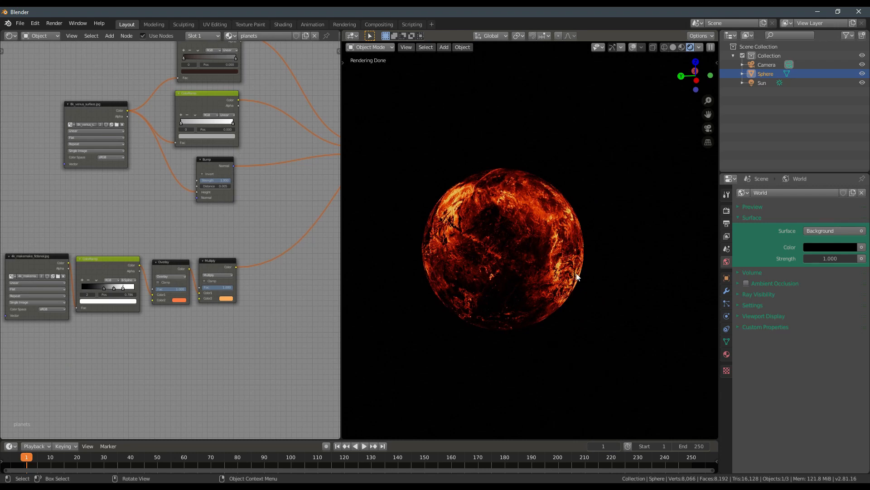
{"action": "key", "text": "KP_Decimal"}
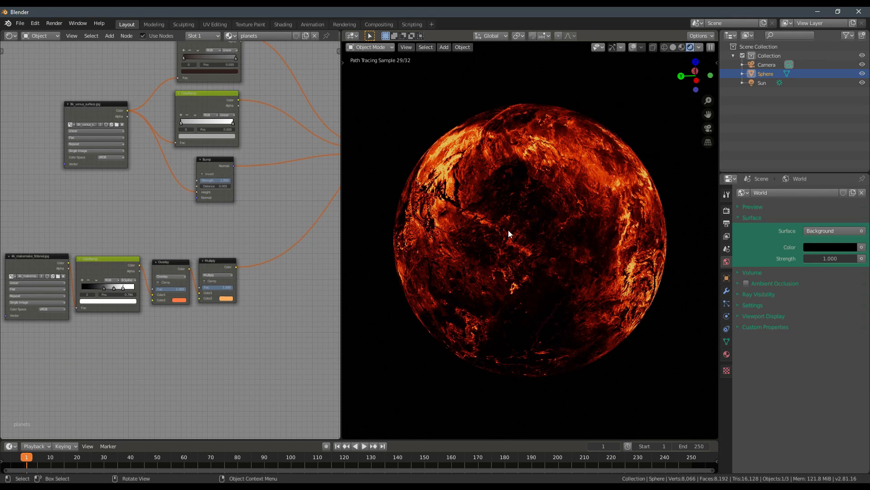
- Move the Makemake texture, ColorRamp, Overlay and Multiply nodes together to just below the Venus nodes
{"action": "key", "text": "KP_1"}
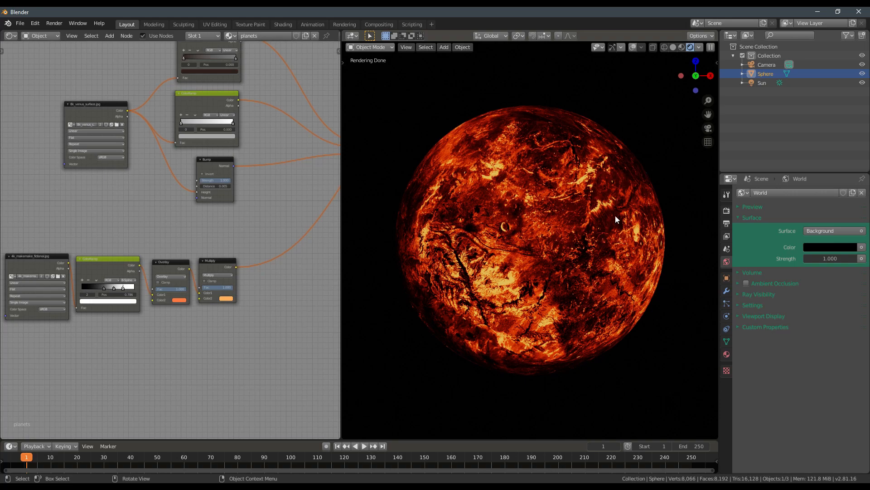
{"action": "middle_click_drag", "start_coordinate": [605, 232], "coordinate": [562, 254]}
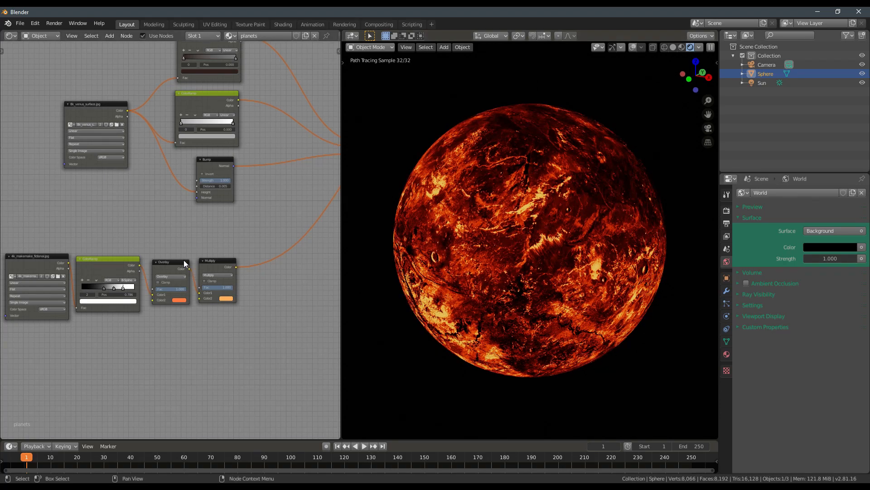
{"action": "middle_click_drag", "start_coordinate": [276, 240], "coordinate": [279, 270]}
{"action": "mouse_move", "coordinate": [542, 304]}
{"action": "middle_mouse_down"}
{"action": "mouse_move", "coordinate": [548, 309]}
{"action": "mouse_move", "coordinate": [535, 290]}
{"action": "mouse_move", "coordinate": [542, 276]}
{"action": "middle_mouse_up"}
{"action": "middle_click_drag", "start_coordinate": [546, 235], "coordinate": [535, 237]}
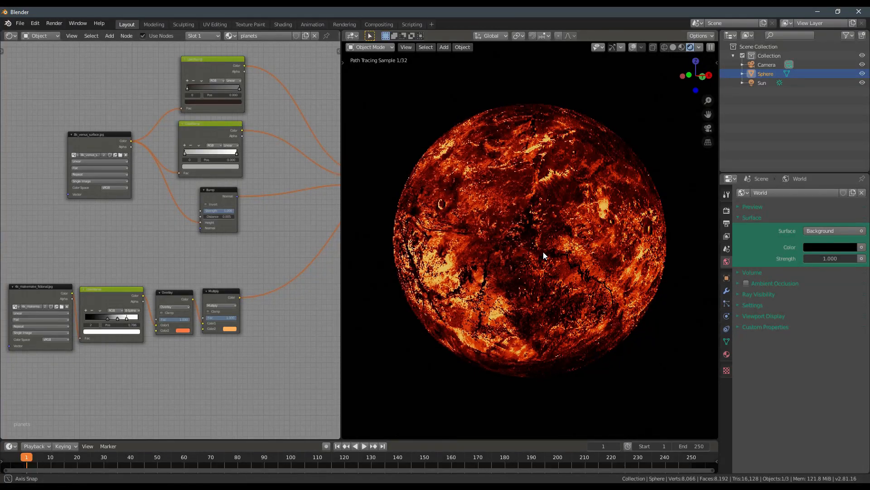
{"action": "scroll", "coordinate": [153, 301], "scroll_direction": "down", "scroll_amount": 1}
{"action": "left_click_drag", "start_coordinate": [19, 269], "coordinate": [238, 373]}
{"action": "key", "text": "g"}
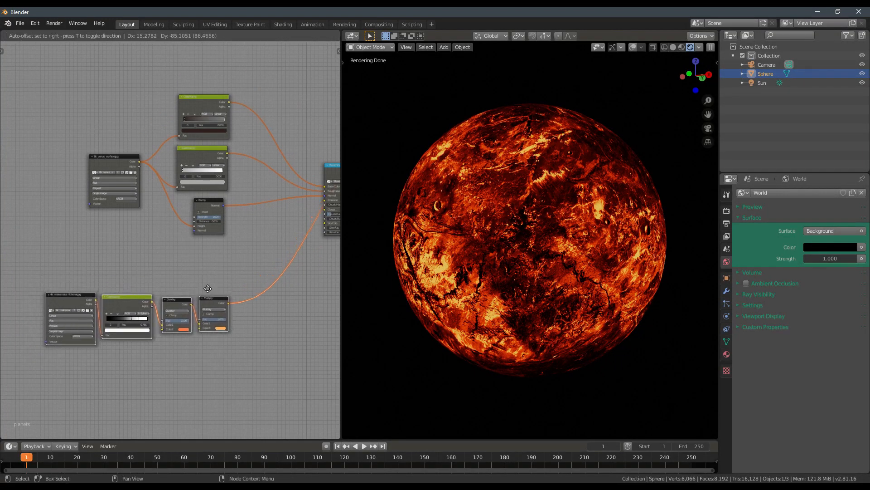
{"action": "left_click", "coordinate": [206, 290]}
- Connect the Multiply output to the Planet Shader's Emission input and show the Planet Shader's result on the sphere
{"action": "middle_click_drag", "start_coordinate": [221, 292], "coordinate": [188, 311]}
{"action": "left_click", "coordinate": [207, 315]}
{"action": "left_click", "coordinate": [192, 324]}
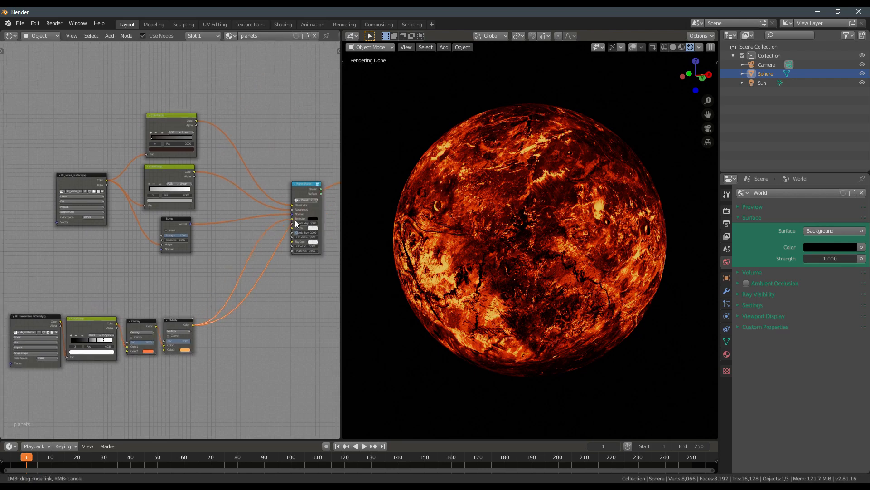
{"action": "middle_click_drag", "start_coordinate": [295, 220], "coordinate": [263, 228]}
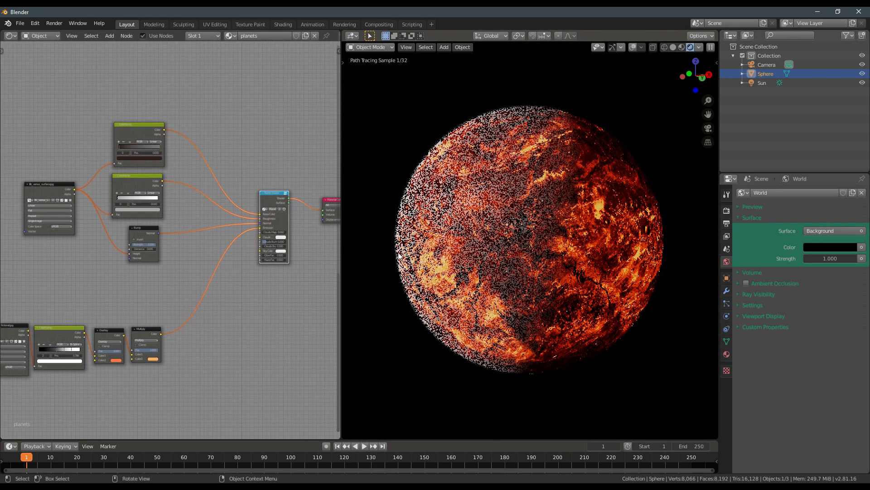
{"action": "middle_click_drag", "start_coordinate": [432, 282], "coordinate": [510, 266]}
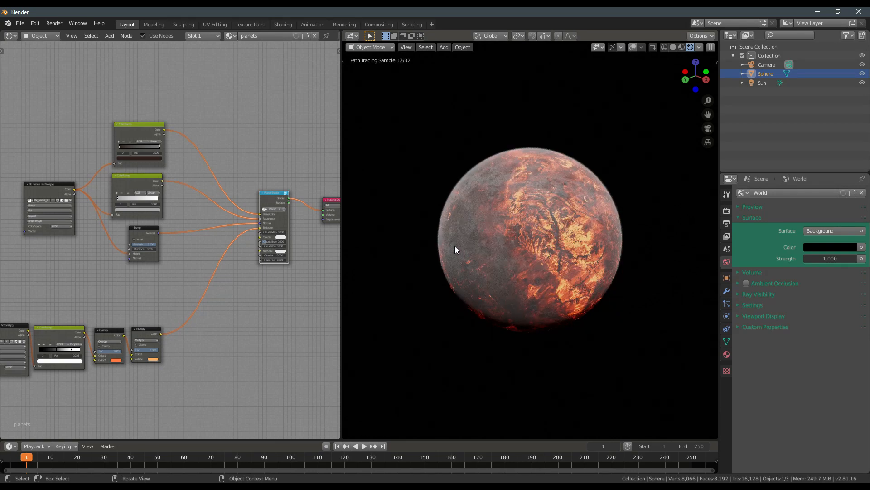
{"action": "middle_click_drag", "start_coordinate": [455, 249], "coordinate": [551, 273]}
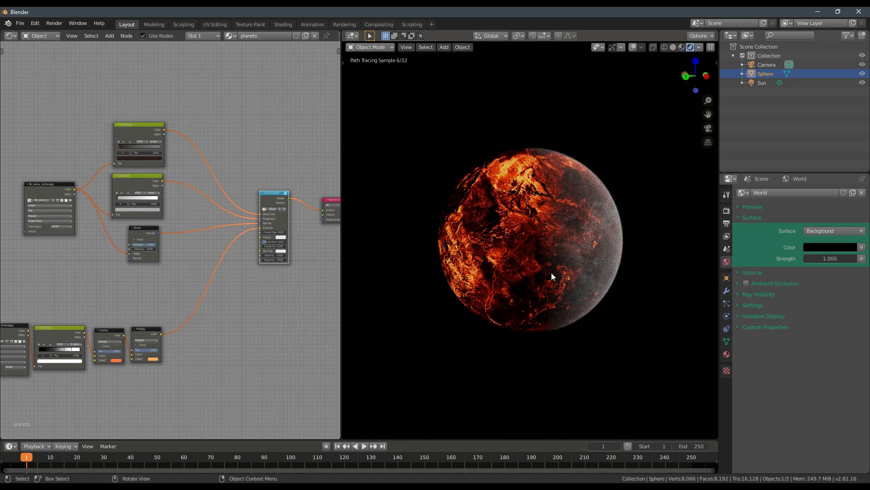
- Reduce the lava areas by setting the Makemake ColorRamp's black stop to 0.600 and placing the grey stop just before the white one
{"action": "middle_click_drag", "start_coordinate": [170, 271], "coordinate": [219, 240]}
{"action": "scroll", "coordinate": [230, 263], "scroll_direction": "up", "scroll_amount": 2}
{"action": "scroll", "coordinate": [138, 251], "scroll_direction": "up", "scroll_amount": 5}
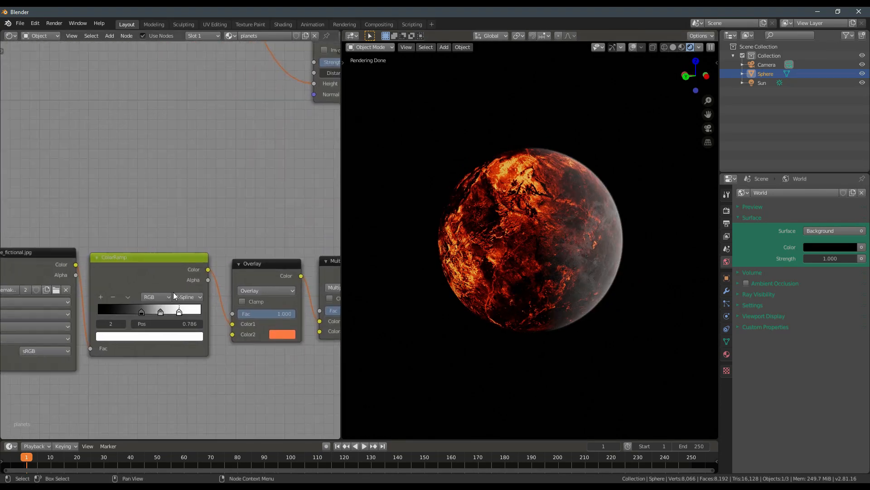
{"action": "mouse_move", "coordinate": [153, 309]}
{"action": "left_mouse_down"}
{"action": "mouse_move", "coordinate": [198, 306]}
{"action": "mouse_move", "coordinate": [184, 313]}
{"action": "left_mouse_up"}
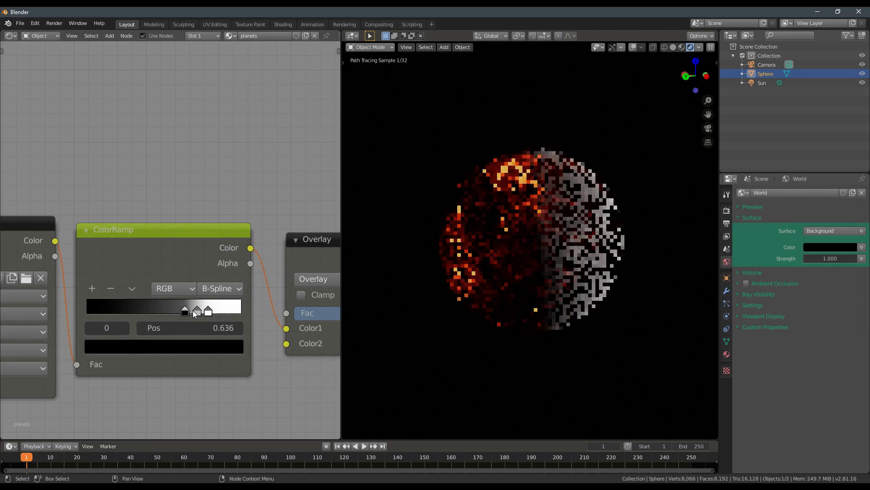
{"action": "key", "text": "ctrl+z"}
{"action": "left_click", "coordinate": [198, 309]}
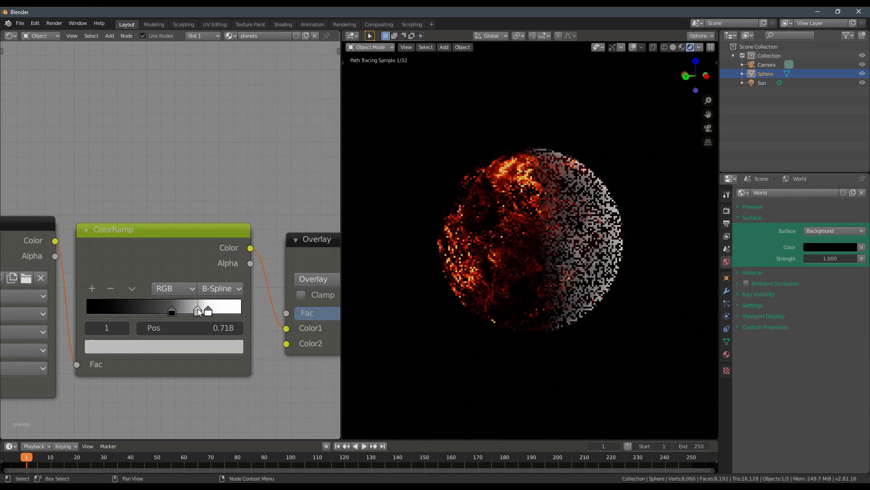
{"action": "mouse_move", "coordinate": [172, 311]}
{"action": "left_mouse_down"}
{"action": "mouse_move", "coordinate": [189, 308]}
{"action": "mouse_move", "coordinate": [179, 309]}
{"action": "left_mouse_up"}
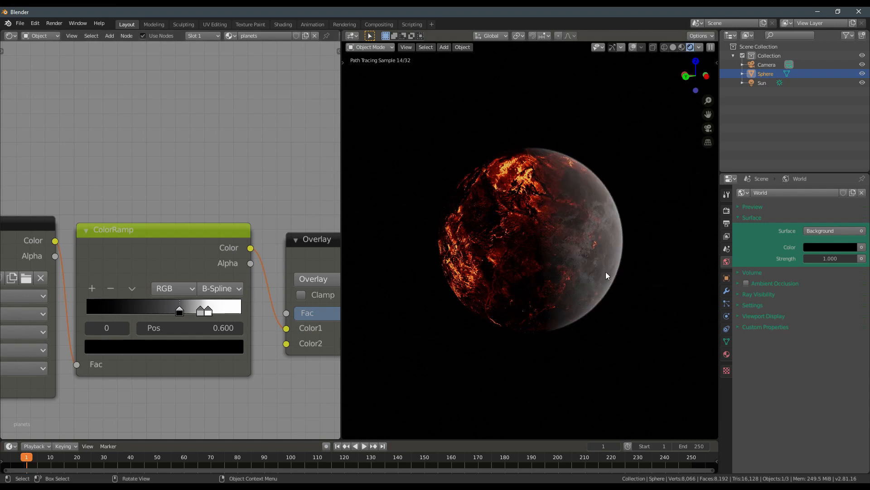
{"action": "middle_click_drag", "start_coordinate": [607, 275], "coordinate": [535, 256]}
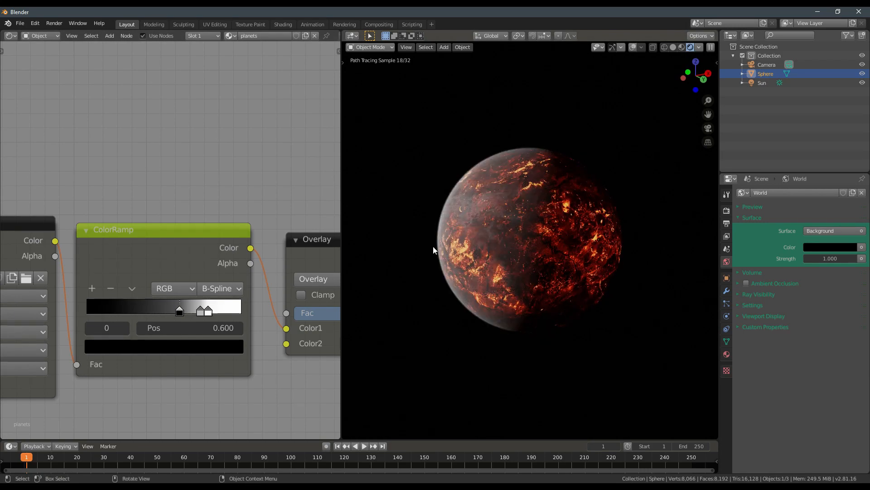
{"action": "middle_click_drag", "start_coordinate": [475, 263], "coordinate": [556, 262]}
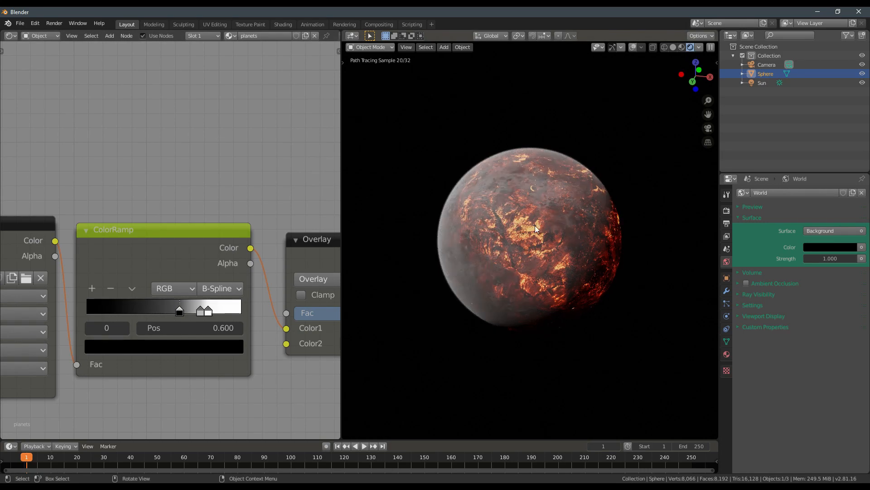
{"action": "middle_click_drag", "start_coordinate": [473, 245], "coordinate": [554, 268]}
- Move the four Makemake lava nodes together up closer to the Bump node
{"action": "scroll", "coordinate": [182, 232], "scroll_direction": "down", "scroll_amount": 2}
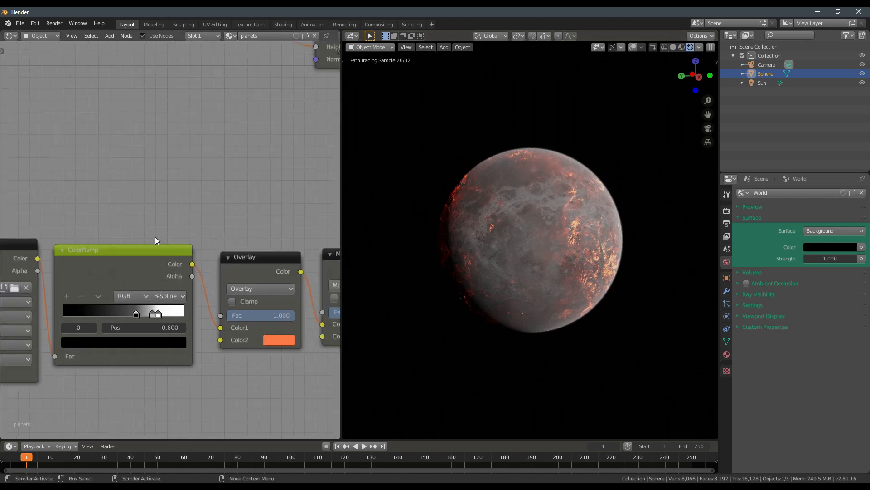
{"action": "middle_click_drag", "start_coordinate": [254, 227], "coordinate": [189, 252]}
{"action": "scroll", "coordinate": [190, 252], "scroll_direction": "down", "scroll_amount": 1}
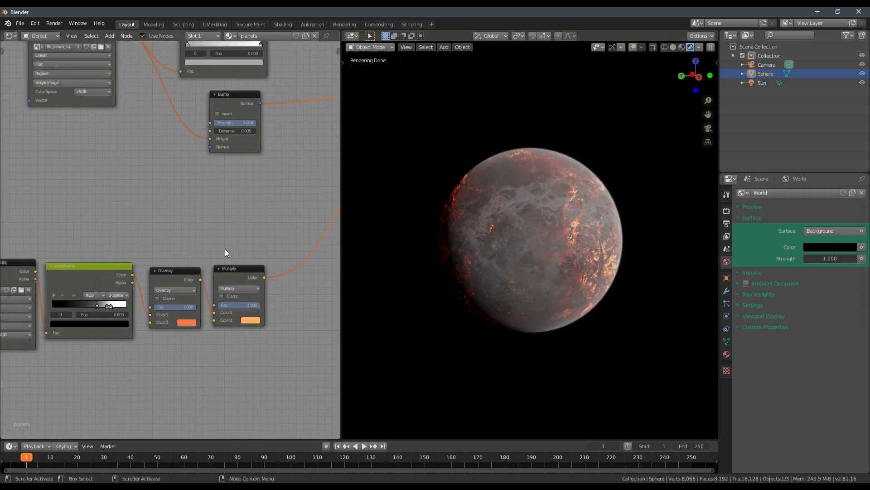
{"action": "scroll", "coordinate": [254, 251], "scroll_direction": "down", "scroll_amount": 2}
{"action": "middle_click_drag", "start_coordinate": [265, 252], "coordinate": [212, 254]}
{"action": "middle_click_drag", "start_coordinate": [93, 253], "coordinate": [154, 250]}
{"action": "scroll", "coordinate": [154, 250], "scroll_direction": "down", "scroll_amount": 3}
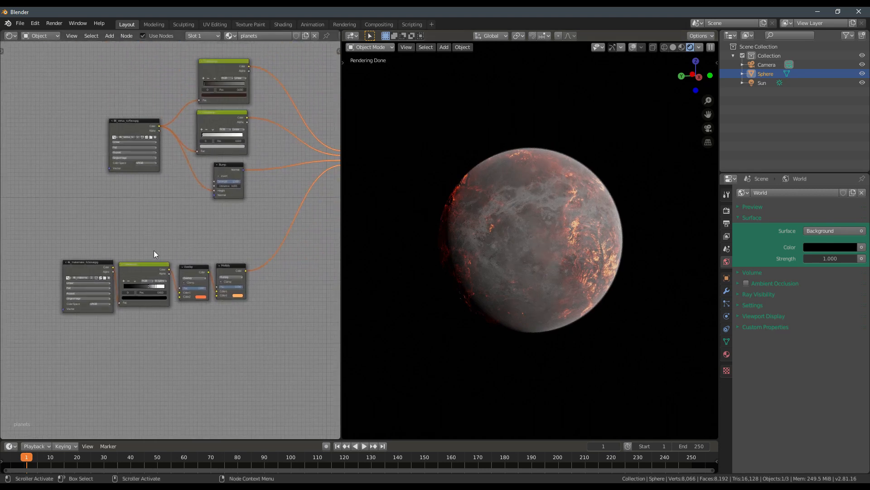
{"action": "left_click_drag", "start_coordinate": [264, 337], "coordinate": [263, 336]}
{"action": "middle_click_drag", "start_coordinate": [248, 314], "coordinate": [209, 328]}
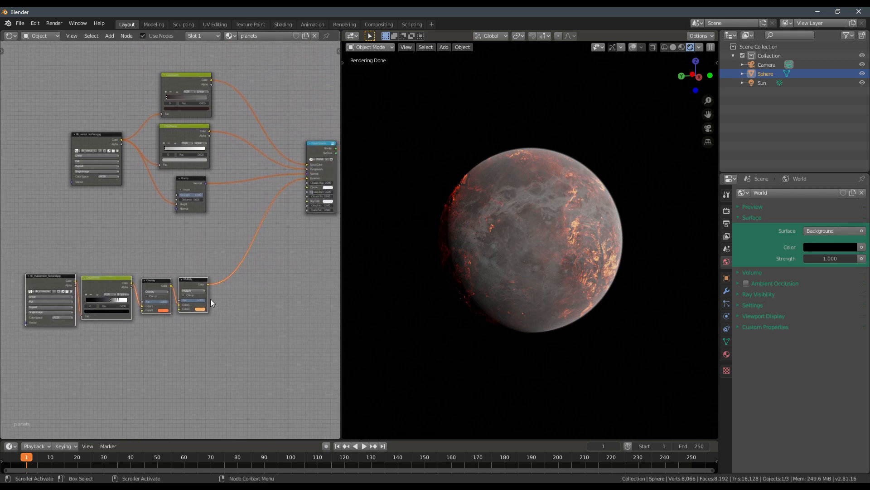
{"action": "key", "text": "g"}
{"action": "left_click", "coordinate": [211, 266]}
{"action": "left_click", "coordinate": [276, 218]}
{"action": "middle_click_drag", "start_coordinate": [279, 215], "coordinate": [252, 268]}
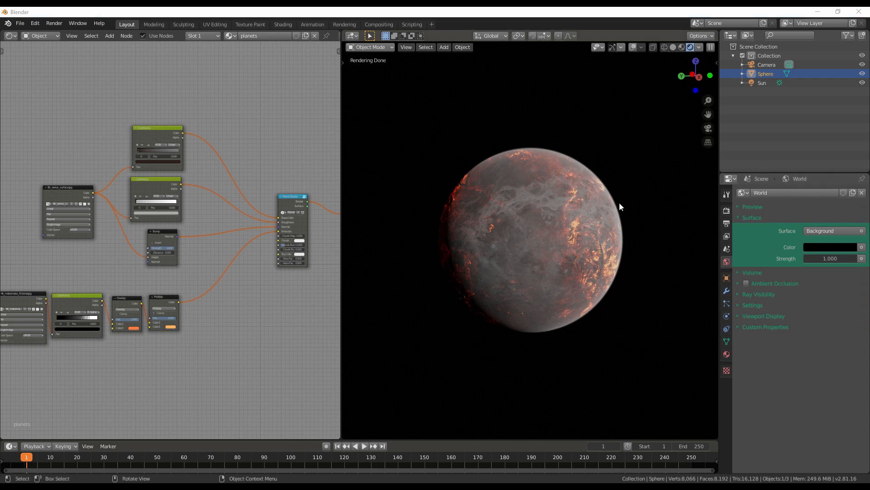
- Preview the framed green planet's shader on the sphere for comparison and return the preview to the lava planet's Planet Shader
{"action": "middle_click_drag", "start_coordinate": [282, 278], "coordinate": [249, 284]}
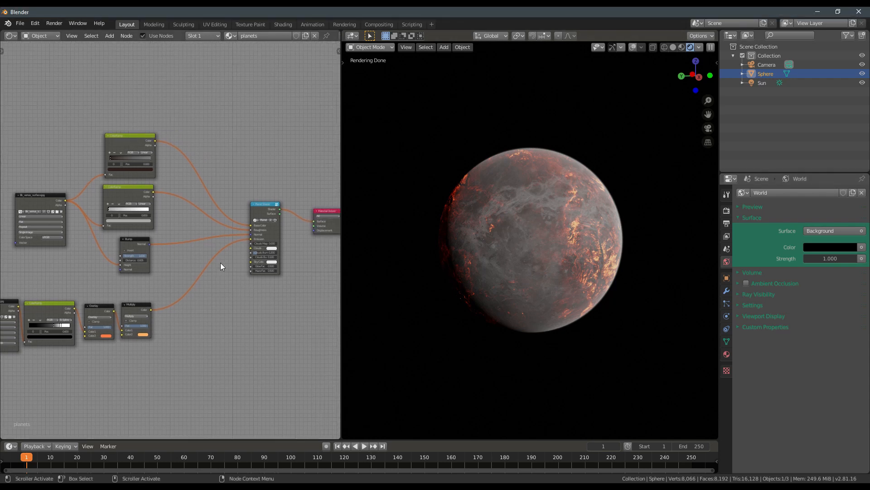
{"action": "middle_click_drag", "start_coordinate": [196, 210], "coordinate": [192, 348]}
{"action": "scroll", "coordinate": [187, 262], "scroll_direction": "down", "scroll_amount": 2}
{"action": "scroll", "coordinate": [186, 254], "scroll_direction": "up", "scroll_amount": 1}
{"action": "middle_click_drag", "start_coordinate": [179, 64], "coordinate": [203, 212]}
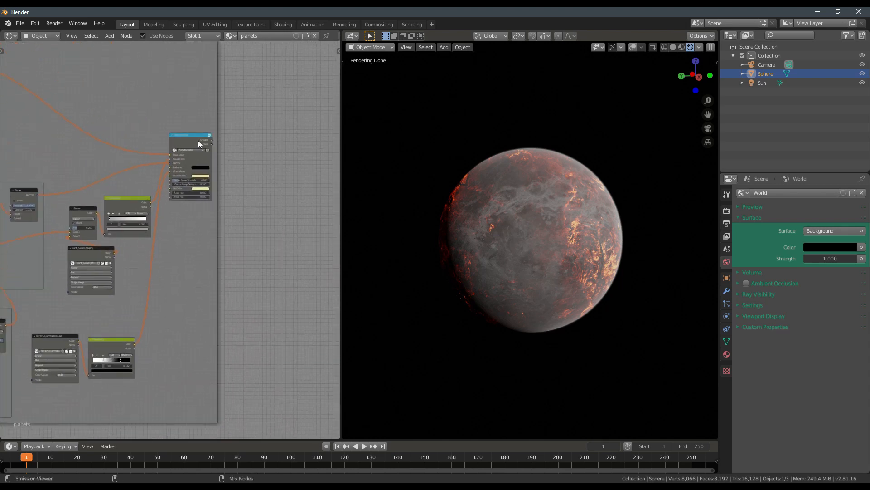
{"action": "middle_click_drag", "start_coordinate": [273, 289], "coordinate": [263, 272]}
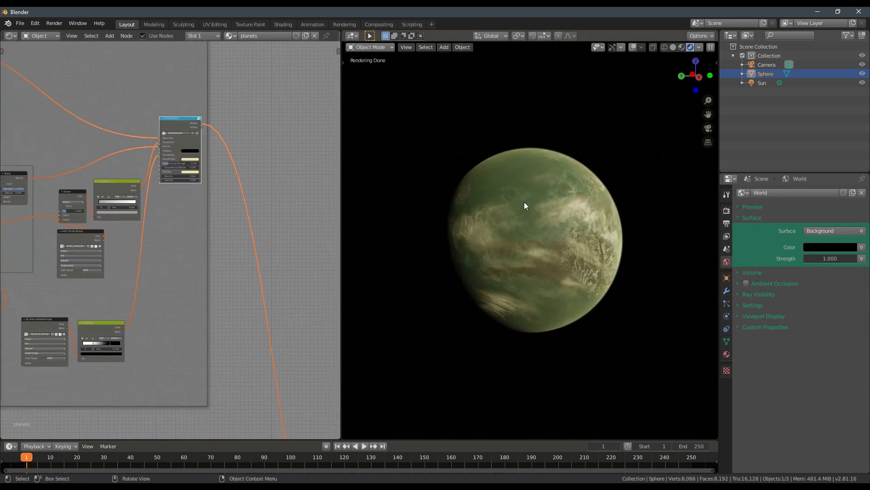
{"action": "middle_click_drag", "start_coordinate": [278, 368], "coordinate": [275, 214]}
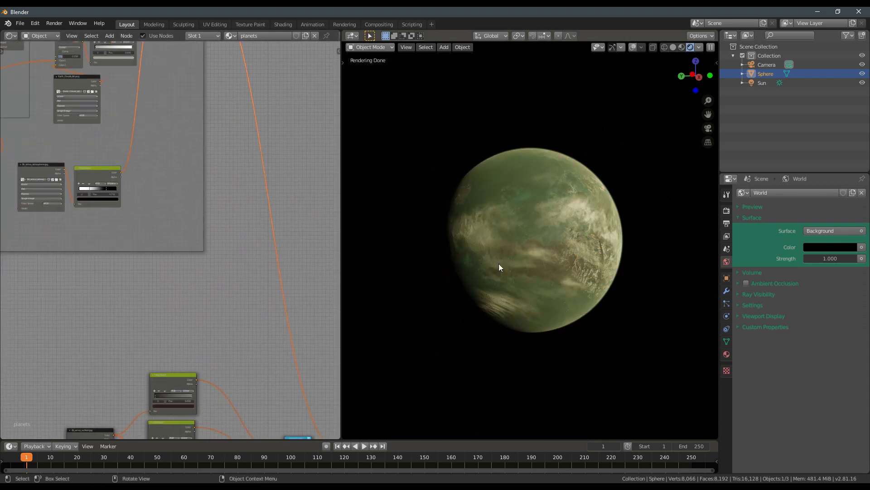
{"action": "middle_click_drag", "start_coordinate": [183, 345], "coordinate": [171, 198]}
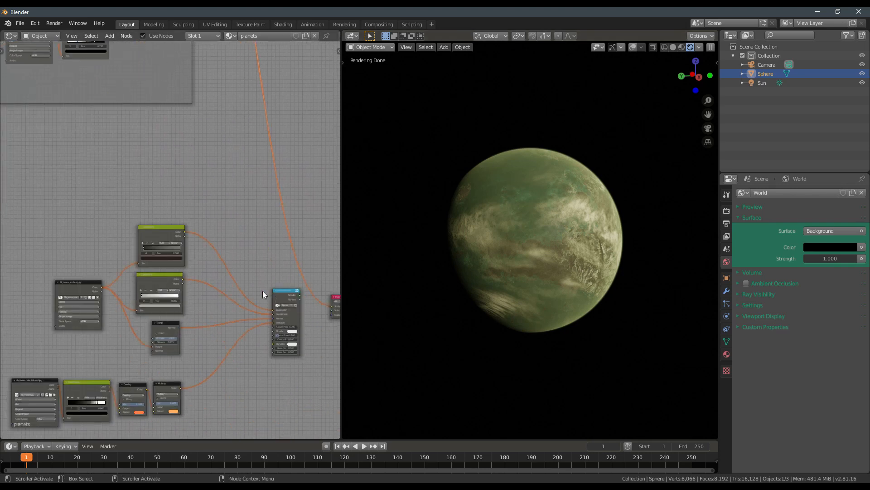
{"action": "left_click", "coordinate": [294, 299], "text": "ctrl+shift"}
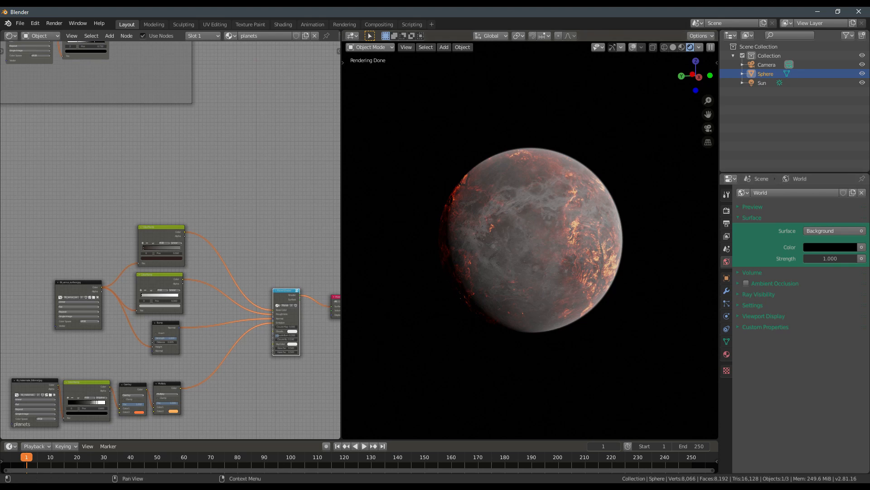
- Add the Earth Clouds image as a texture node below the lava nodes and preview it on the sphere
{"action": "middle_click_drag", "start_coordinate": [247, 244], "coordinate": [222, 122]}
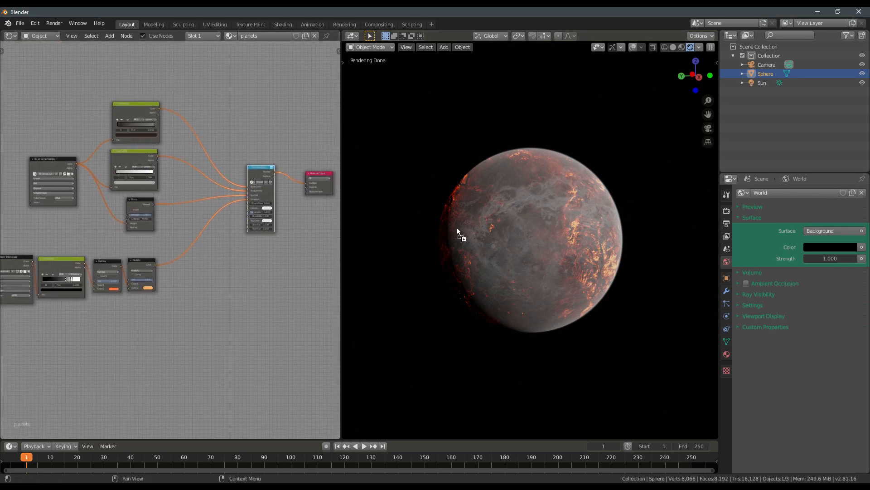
{"action": "left_click_drag", "start_coordinate": [171, 323], "coordinate": [172, 326]}
{"action": "scroll", "coordinate": [204, 308], "scroll_direction": "up", "scroll_amount": 2}
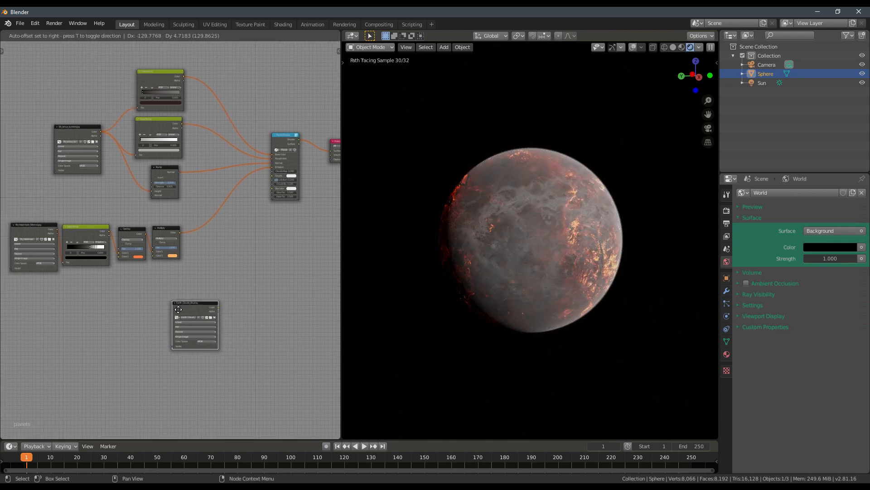
{"action": "left_click", "coordinate": [203, 313], "text": "ctrl+shift"}
{"action": "middle_click_drag", "start_coordinate": [202, 313], "coordinate": [241, 288]}
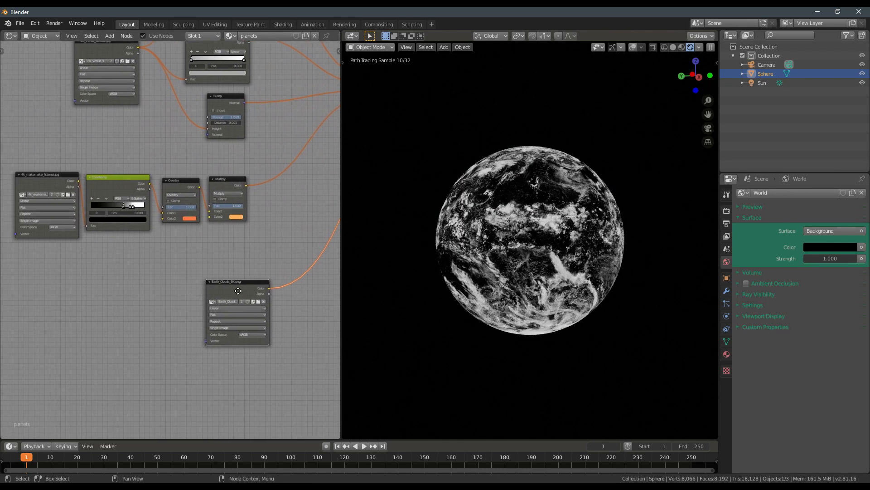
{"action": "left_click_drag", "start_coordinate": [235, 290], "coordinate": [212, 300]}
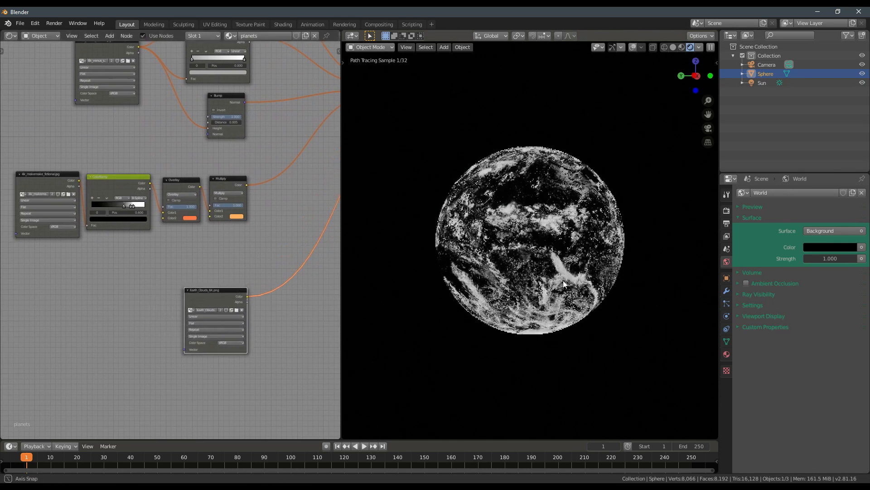
{"action": "scroll", "coordinate": [568, 240], "scroll_direction": "up", "scroll_amount": 3}
{"action": "middle_click_drag", "start_coordinate": [547, 246], "coordinate": [585, 234]}
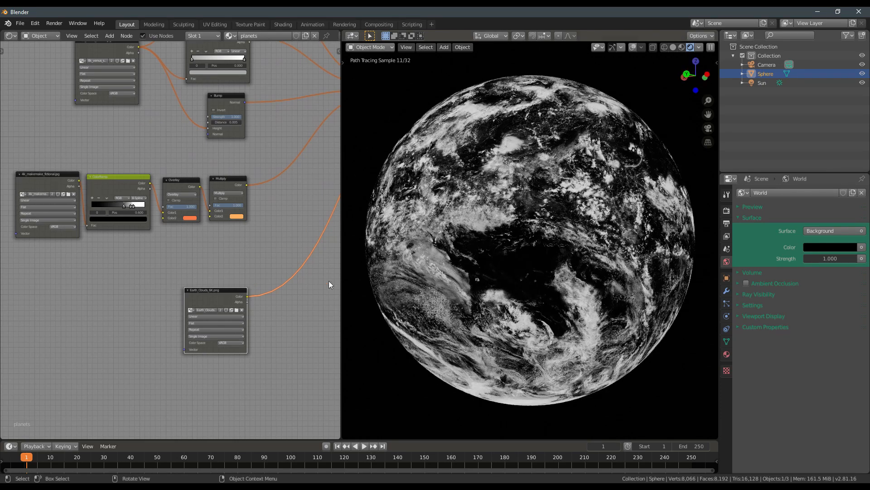
{"action": "scroll", "coordinate": [518, 260], "scroll_direction": "up", "scroll_amount": 4}
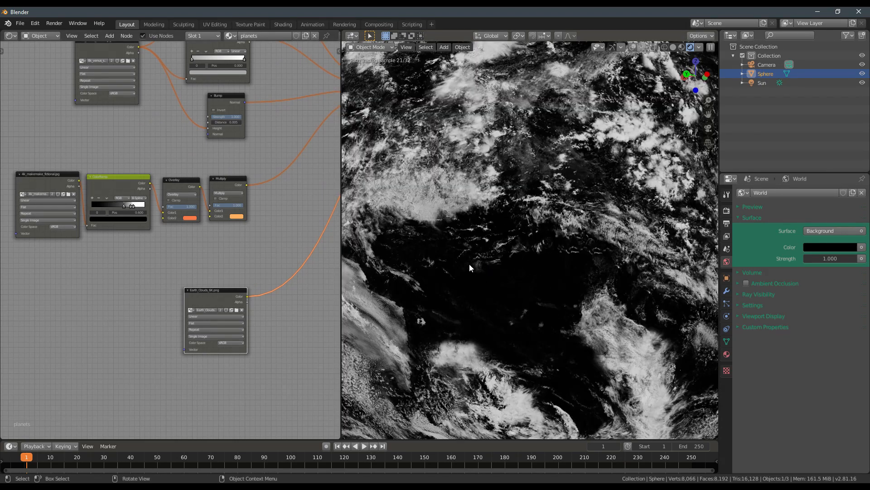
- Duplicate the Earth Clouds texture below the original and give the previewed copy Texture Coordinate and Mapping nodes
{"action": "left_click_drag", "start_coordinate": [197, 287], "coordinate": [198, 282]}
{"action": "middle_click_drag", "start_coordinate": [227, 281], "coordinate": [208, 221]}
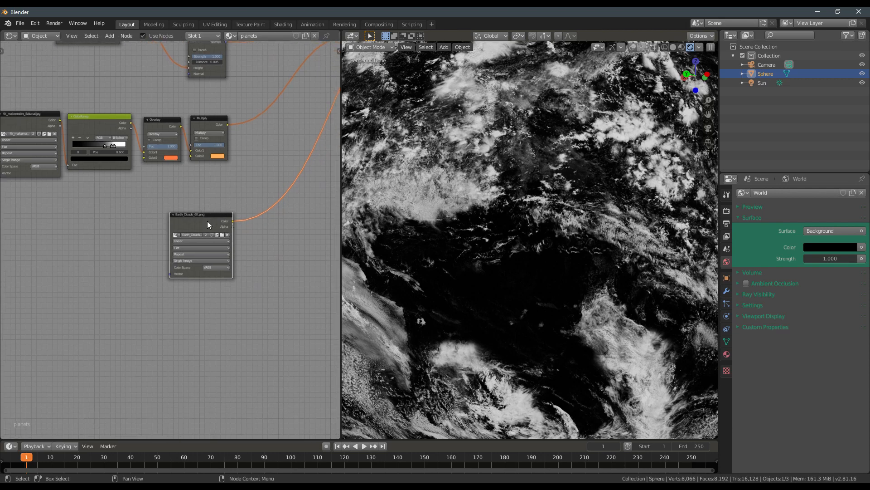
{"action": "key", "text": "shift+d"}
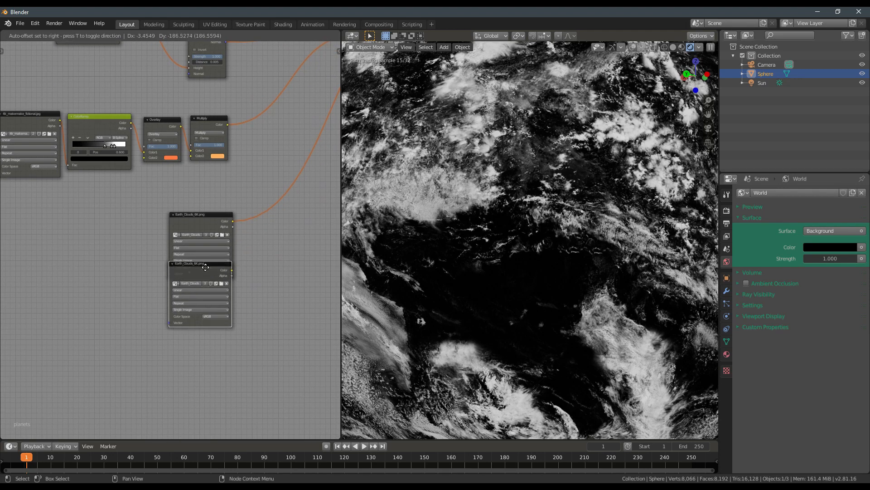
{"action": "left_click", "coordinate": [196, 290]}
{"action": "left_click", "coordinate": [199, 290], "text": "ctrl+shift"}
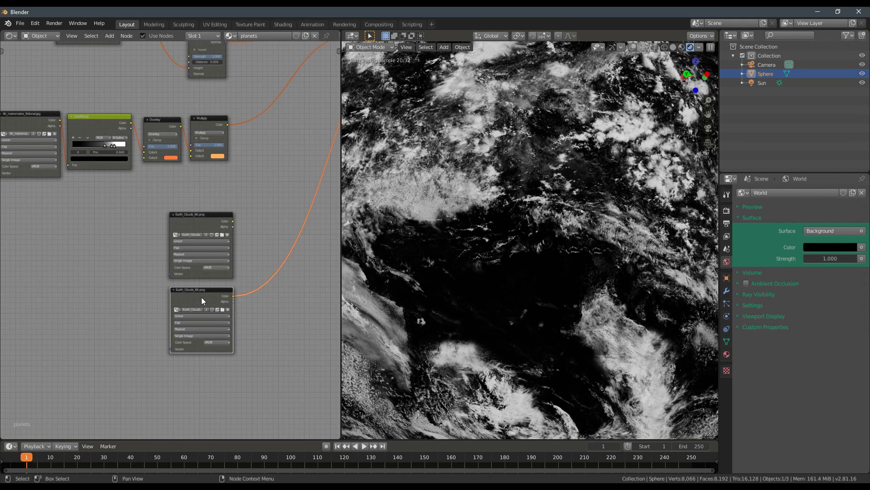
{"action": "middle_click_drag", "start_coordinate": [202, 297], "coordinate": [224, 289]}
{"action": "key", "text": "ctrl+t"}
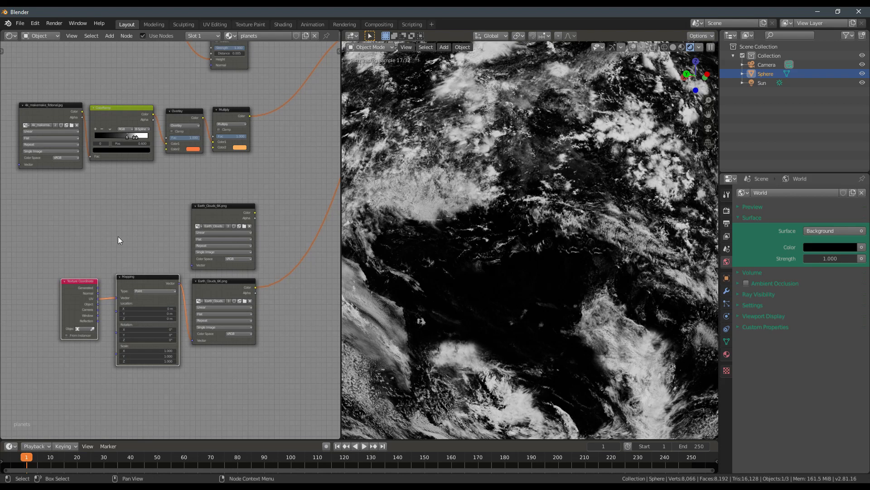
- Set the Mapping node's X location to 0.3 m for the lower Earth Clouds texture to offset its clouds
{"action": "middle_click_drag", "start_coordinate": [149, 233], "coordinate": [173, 208]}
{"action": "scroll", "coordinate": [167, 255], "scroll_direction": "up", "scroll_amount": 3}
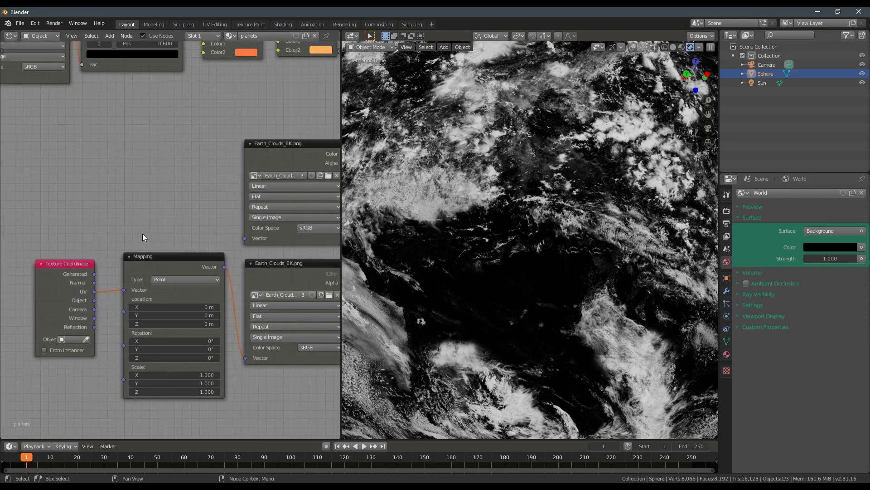
{"action": "scroll", "coordinate": [531, 262], "scroll_direction": "down", "scroll_amount": 5}
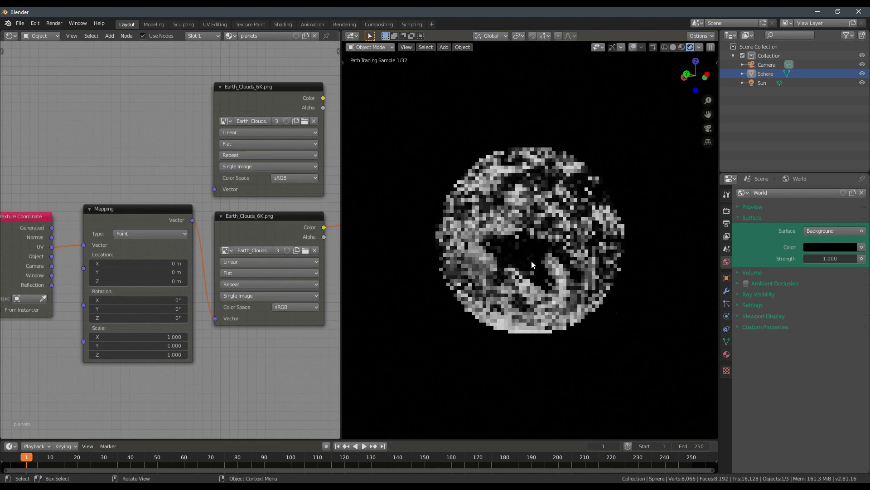
{"action": "middle_click_drag", "start_coordinate": [532, 262], "coordinate": [481, 282]}
{"action": "scroll", "coordinate": [195, 277], "scroll_direction": "up", "scroll_amount": 3}
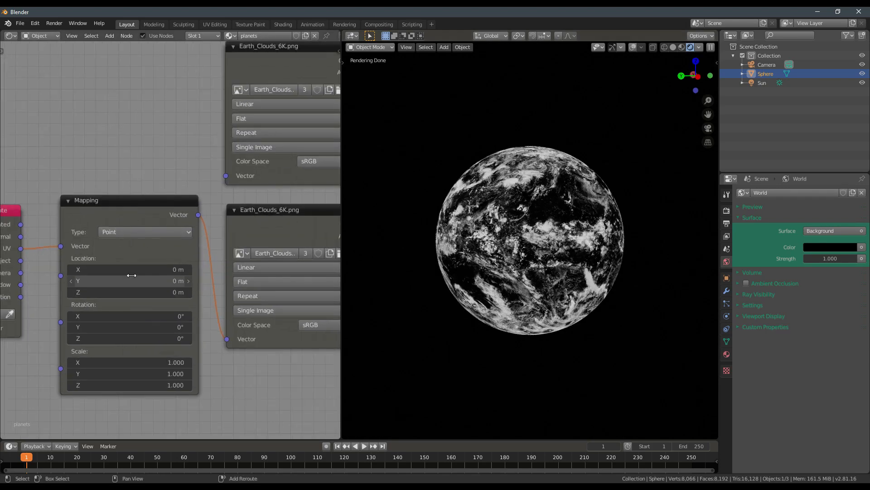
{"action": "left_click_drag", "start_coordinate": [132, 269], "coordinate": [143, 269]}
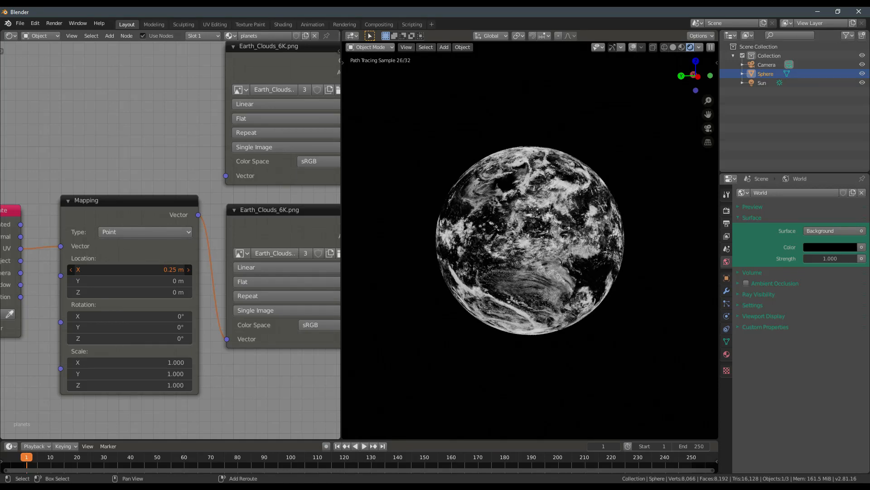
{"action": "right_click", "coordinate": [135, 268]}
{"action": "left_click", "coordinate": [137, 267]}
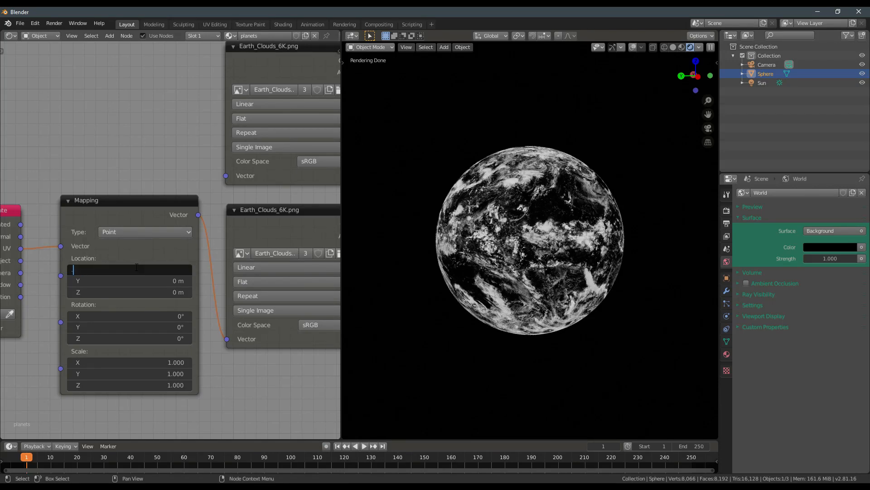
{"action": "type", "text": ".3"}
{"action": "key", "text": "Return"}
{"action": "scroll", "coordinate": [262, 263], "scroll_direction": "down", "scroll_amount": 2}
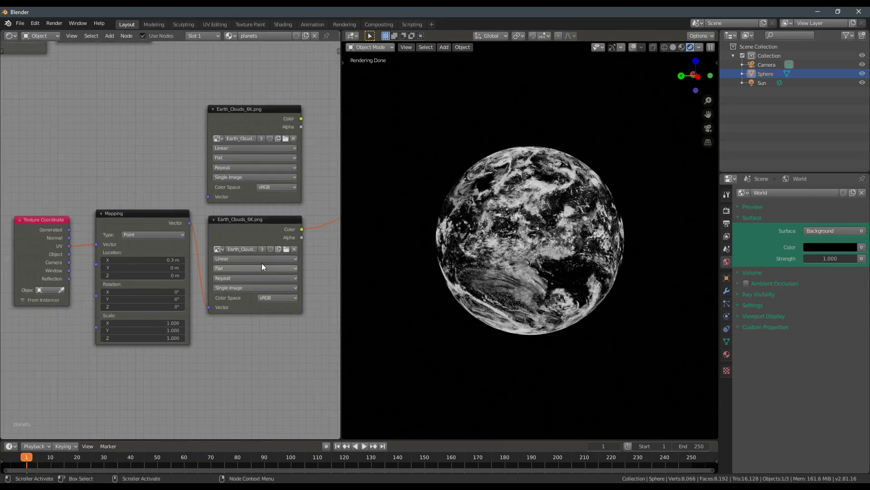
- Add a MixRGB node combining the upper Earth Clouds texture as Color1 and the offset copy as Color2
{"action": "middle_click_drag", "start_coordinate": [295, 213], "coordinate": [189, 255]}
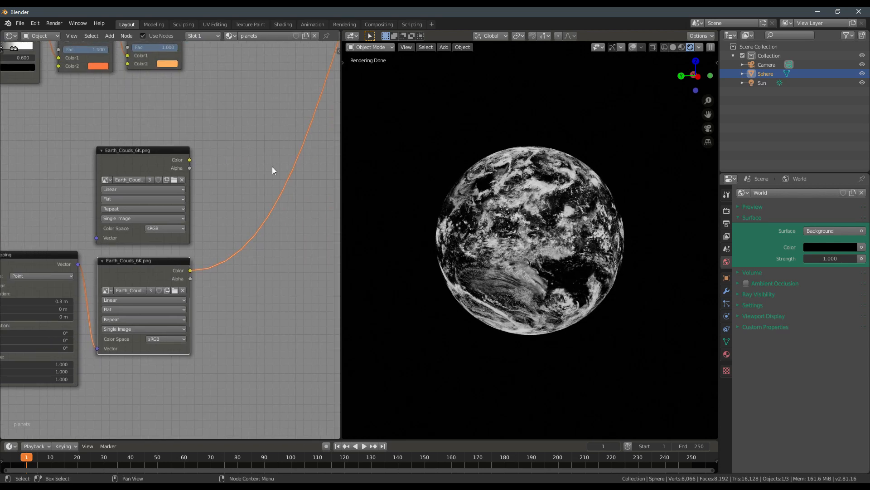
{"action": "key", "text": "shift+a"}
{"action": "mouse_move", "coordinate": [272, 160]}
{"action": "left_click", "coordinate": [320, 195]}
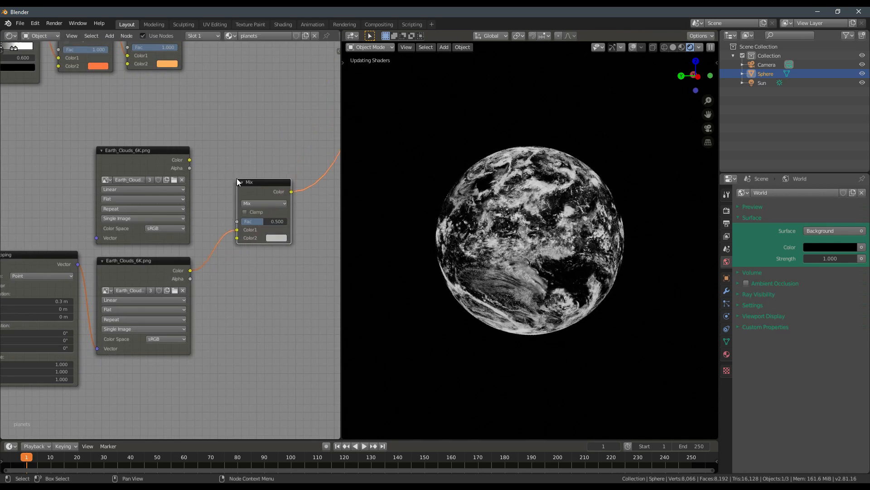
{"action": "left_click", "coordinate": [237, 178]}
{"action": "left_click_drag", "start_coordinate": [190, 160], "coordinate": [237, 230]}
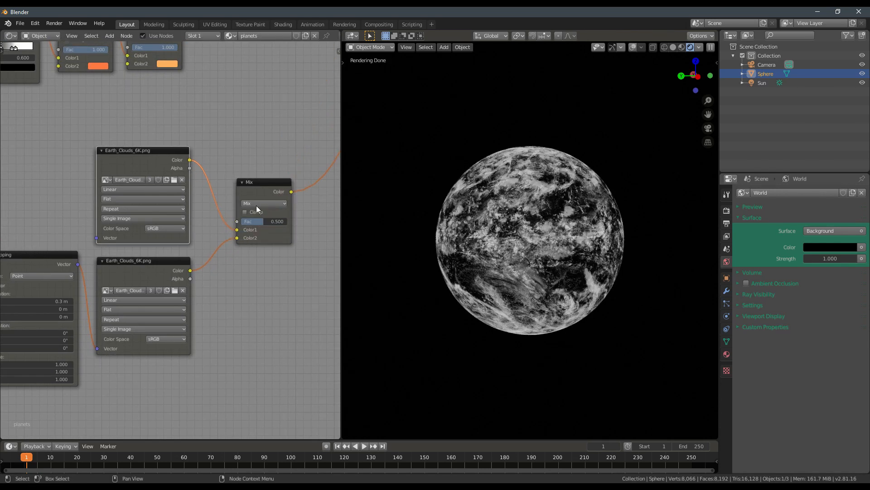
- Set the cloud mix node to Lighten with a factor of 1.000 and move it slightly closer to the textures
{"action": "left_click", "coordinate": [256, 205]}
{"action": "left_click", "coordinate": [254, 254]}
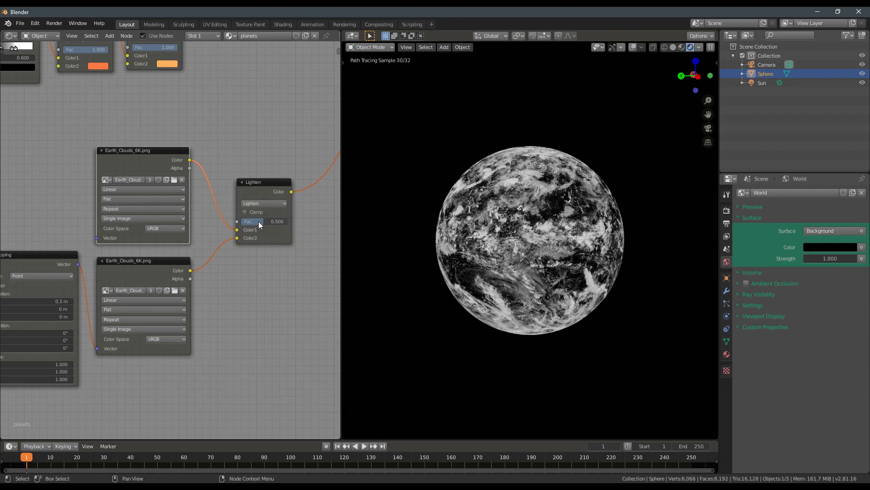
{"action": "left_click_drag", "start_coordinate": [270, 194], "coordinate": [261, 186]}
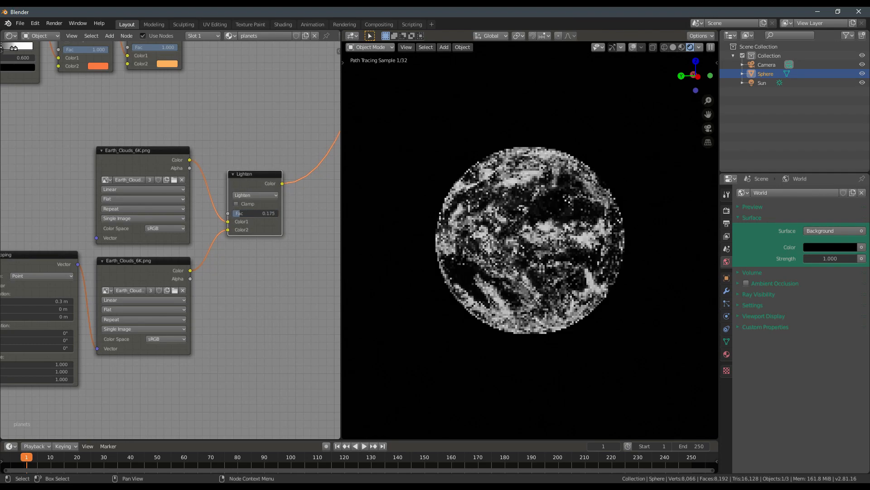
- Preview each Earth Clouds texture on the sphere in comparison with the combined Lighten result
{"action": "left_click", "coordinate": [168, 163], "text": "ctrl+shift"}
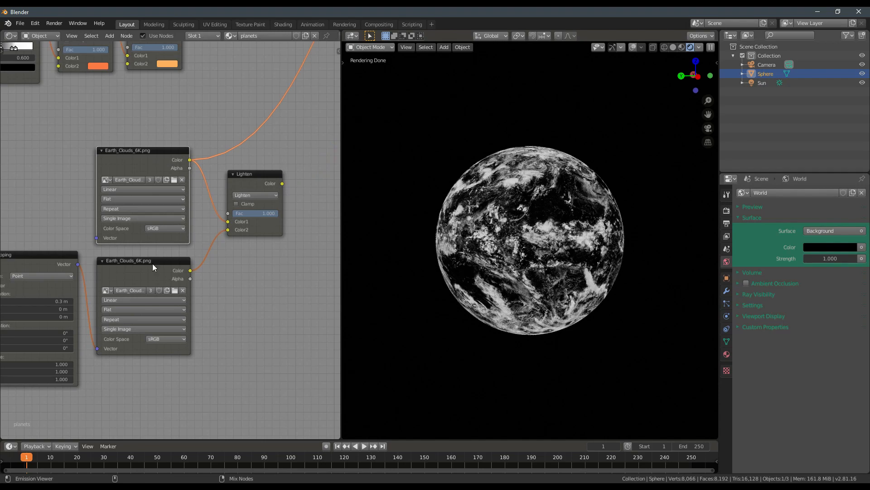
{"action": "left_click", "coordinate": [246, 189], "text": "ctrl+shift"}
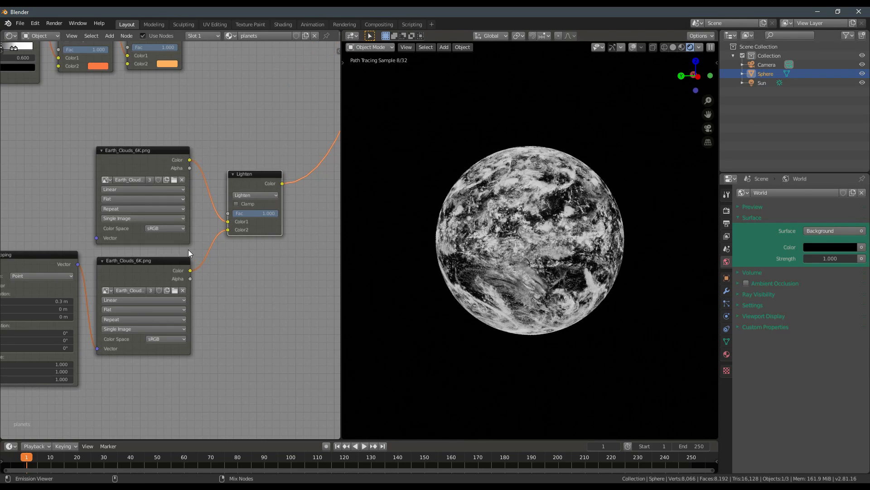
{"action": "left_click", "coordinate": [174, 267], "text": "ctrl+shift"}
{"action": "left_click", "coordinate": [267, 184], "text": "ctrl+shift"}
{"action": "middle_click_drag", "start_coordinate": [519, 248], "coordinate": [477, 233]}
- Duplicate the Texture Coordinate, Mapping and lower Earth Clouds nodes together and place the copies below the originals
{"action": "scroll", "coordinate": [289, 217], "scroll_direction": "down", "scroll_amount": 2}
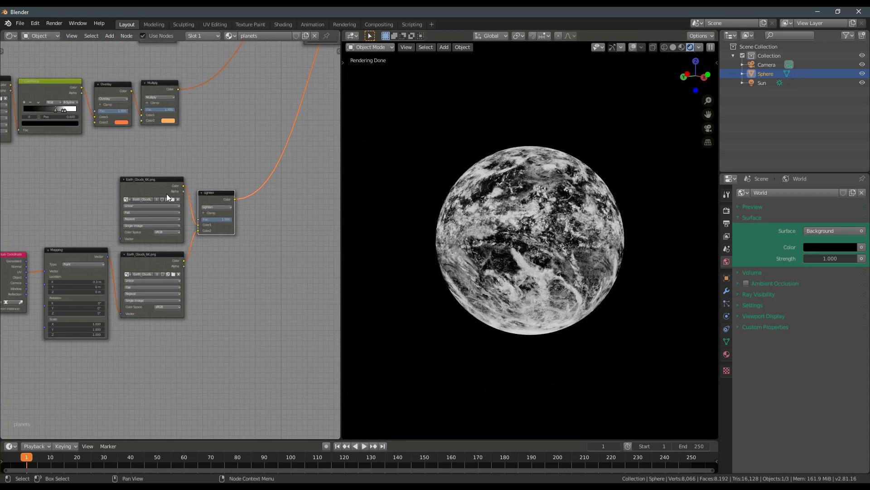
{"action": "middle_click_drag", "start_coordinate": [149, 250], "coordinate": [199, 249]}
{"action": "left_click_drag", "start_coordinate": [259, 316], "coordinate": [39, 270]}
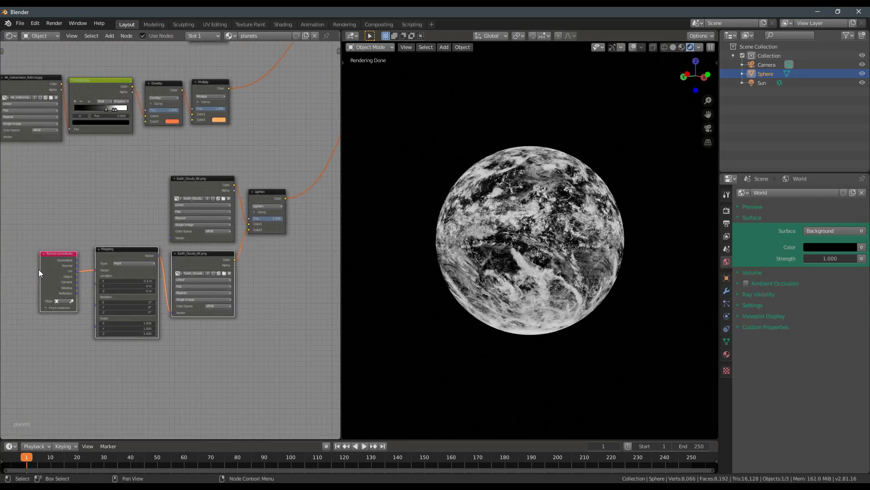
{"action": "middle_click_drag", "start_coordinate": [151, 275], "coordinate": [167, 242]}
{"action": "key", "text": "shift+d"}
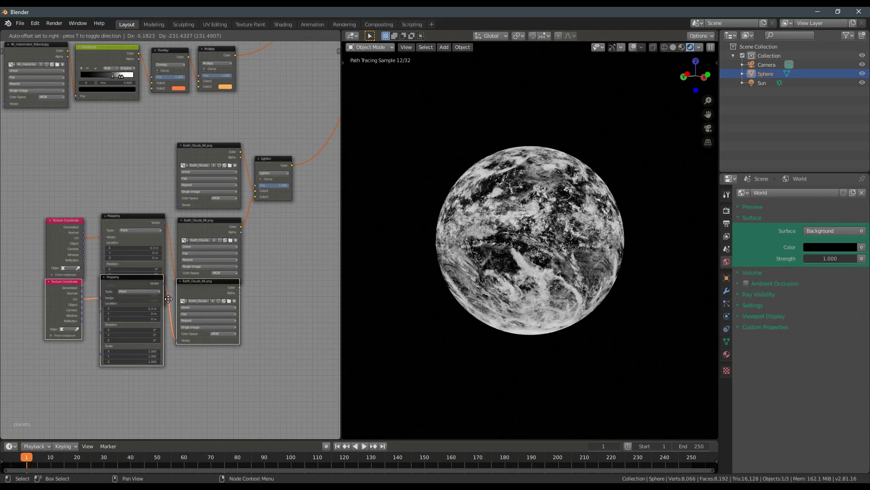
{"action": "left_click", "coordinate": [167, 336]}
- Duplicate the Lighten node after the first one and mix the first Lighten result with the third Earth Clouds texture
{"action": "left_click", "coordinate": [276, 168]}
{"action": "middle_click_drag", "start_coordinate": [294, 174], "coordinate": [245, 185]}
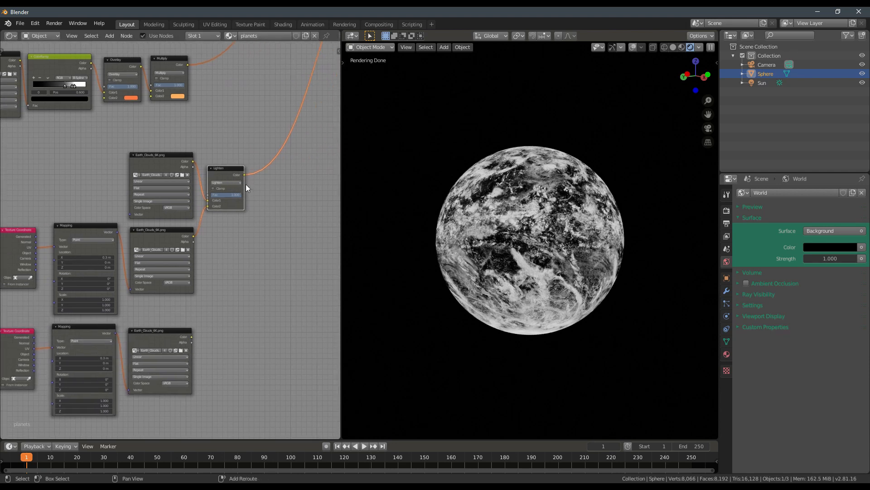
{"action": "key", "text": "shift+d"}
{"action": "left_click", "coordinate": [278, 183]}
{"action": "left_click_drag", "start_coordinate": [251, 173], "coordinate": [271, 197]}
{"action": "left_click_drag", "start_coordinate": [191, 337], "coordinate": [265, 229]}
- Set the third cloud texture's Mapping to X location -0.3 m and Z rotation 180°
{"action": "middle_click_drag", "start_coordinate": [209, 297], "coordinate": [291, 204]}
{"action": "scroll", "coordinate": [236, 243], "scroll_direction": "up", "scroll_amount": 5}
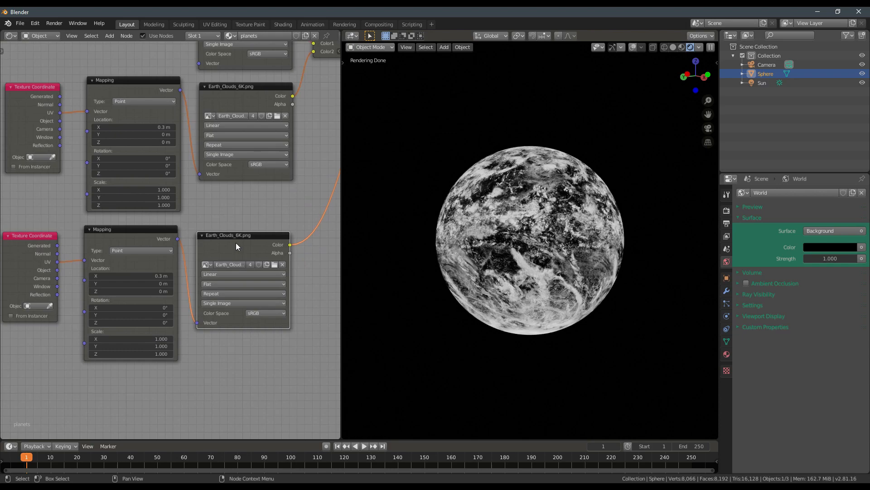
{"action": "left_click", "coordinate": [150, 276]}
{"action": "left_click_drag", "start_coordinate": [150, 276], "coordinate": [123, 276]}
{"action": "left_click", "coordinate": [148, 322]}
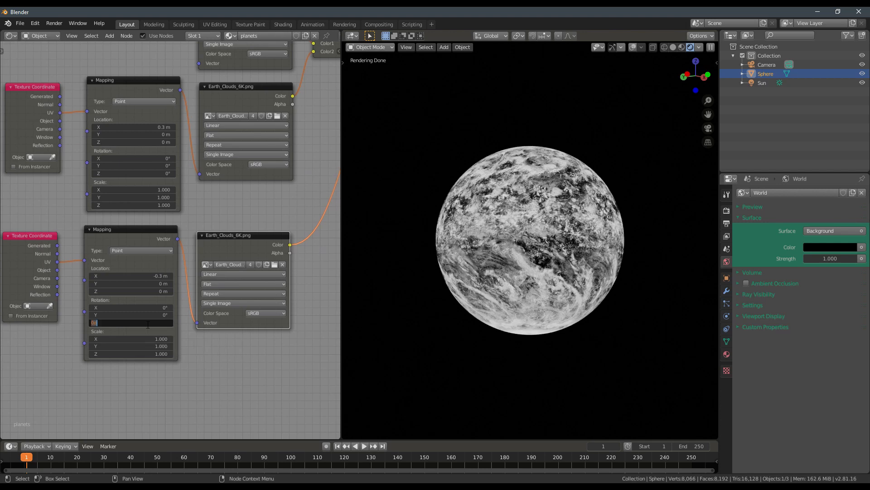
{"action": "type", "text": "180"}
{"action": "key", "text": "Return"}
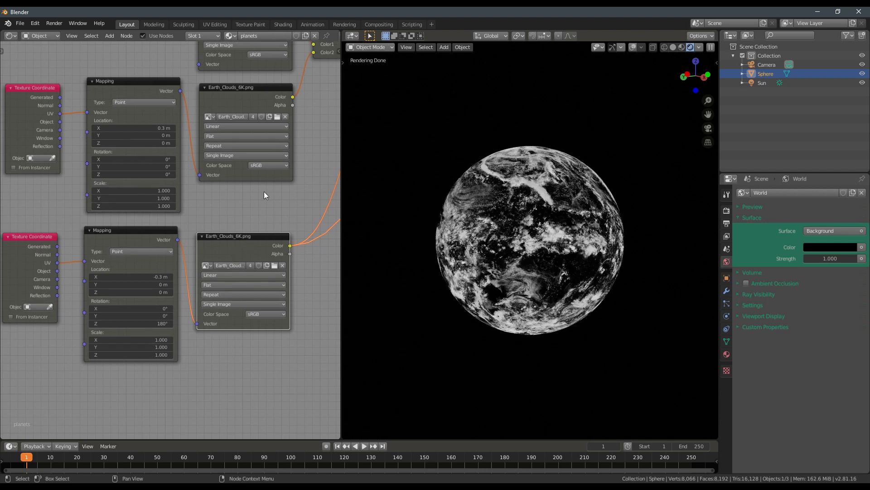
- Preview the second Lighten node's combined cloud map on the sphere and inspect it from another angle
{"action": "scroll", "coordinate": [264, 192], "scroll_direction": "down", "scroll_amount": 3}
{"action": "middle_click_drag", "start_coordinate": [289, 156], "coordinate": [234, 183]}
{"action": "left_click", "coordinate": [327, 98], "text": "ctrl+shift"}
{"action": "mouse_move", "coordinate": [561, 277]}
{"action": "middle_mouse_down"}
{"action": "mouse_move", "coordinate": [597, 302]}
{"action": "mouse_move", "coordinate": [590, 287]}
{"action": "middle_mouse_up"}
- Move the whole group of cloud texture, mapping and Lighten nodes left and slightly down, away from the Planet Shader
{"action": "middle_click_drag", "start_coordinate": [255, 267], "coordinate": [199, 290]}
{"action": "scroll", "coordinate": [200, 290], "scroll_direction": "down", "scroll_amount": 8}
{"action": "middle_click_drag", "start_coordinate": [196, 189], "coordinate": [195, 258]}
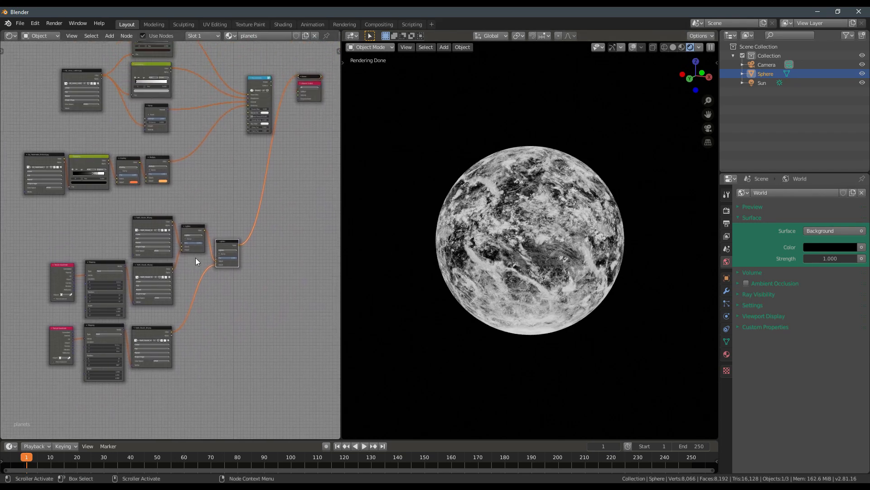
{"action": "scroll", "coordinate": [212, 235], "scroll_direction": "up", "scroll_amount": 4}
{"action": "scroll", "coordinate": [172, 229], "scroll_direction": "down", "scroll_amount": 3}
{"action": "scroll", "coordinate": [28, 219], "scroll_direction": "down", "scroll_amount": 1}
{"action": "left_click_drag", "start_coordinate": [14, 221], "coordinate": [244, 369]}
{"action": "key", "text": "g"}
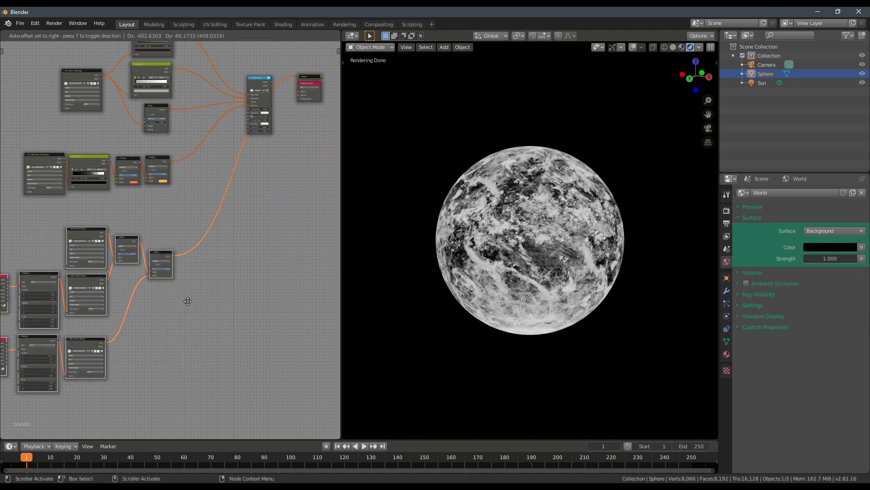
{"action": "left_click", "coordinate": [178, 303]}
- Connect the final Lighten color to the Planet Shader's Clouds Map and inspect the shaded planet from several angles
{"action": "left_click", "coordinate": [209, 244]}
{"action": "middle_click_drag", "start_coordinate": [181, 241], "coordinate": [131, 312]}
{"action": "scroll", "coordinate": [131, 312], "scroll_direction": "up", "scroll_amount": 5}
{"action": "left_click_drag", "start_coordinate": [109, 338], "coordinate": [233, 119]}
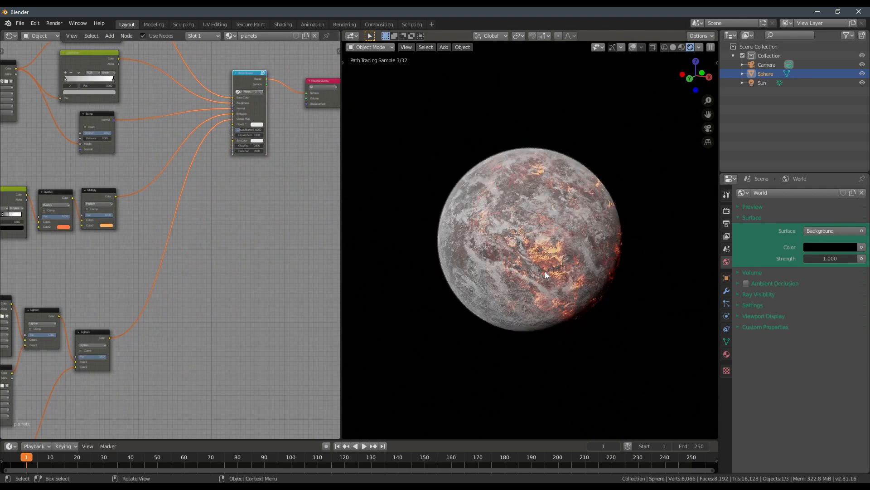
{"action": "middle_click_drag", "start_coordinate": [525, 267], "coordinate": [542, 262]}
{"action": "scroll", "coordinate": [545, 259], "scroll_direction": "up", "scroll_amount": 5}
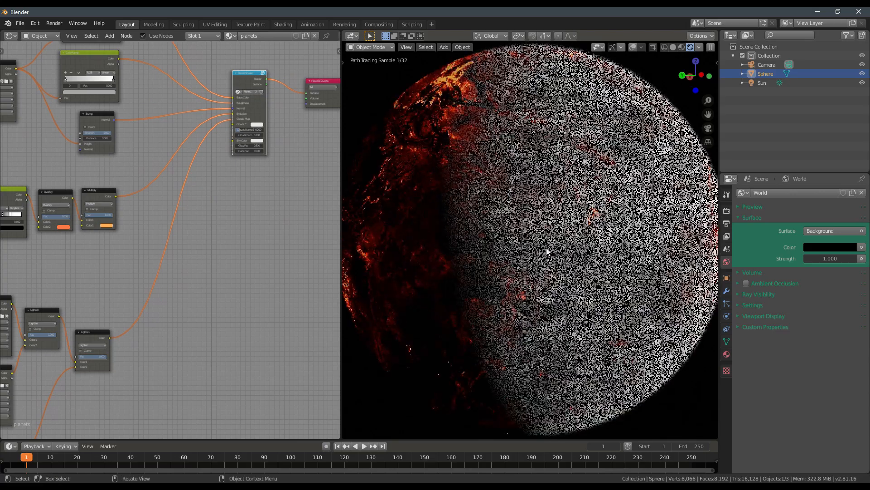
{"action": "scroll", "coordinate": [543, 257], "scroll_direction": "down", "scroll_amount": 4}
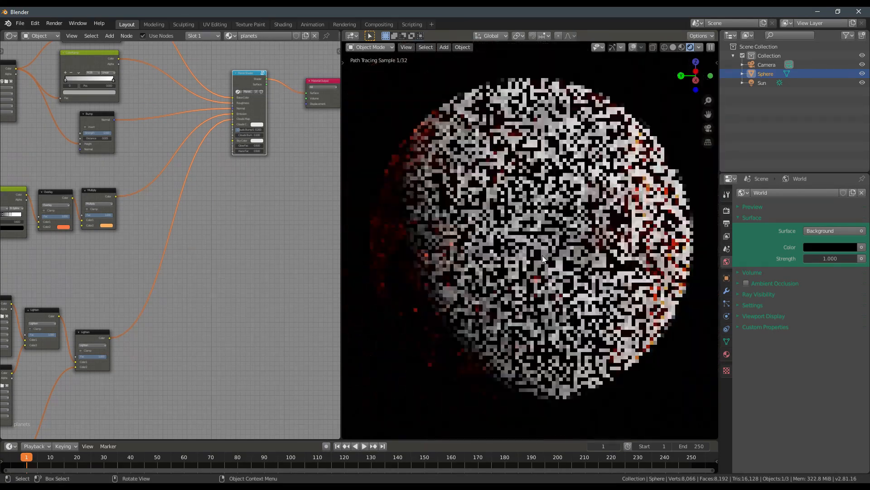
- Darken the Planet Shader's clouds color and tint it a smoky beige
{"action": "middle_click_drag", "start_coordinate": [261, 209], "coordinate": [202, 276]}
{"action": "scroll", "coordinate": [281, 219], "scroll_direction": "up", "scroll_amount": 3}
{"action": "middle_click_drag", "start_coordinate": [283, 183], "coordinate": [175, 266]}
{"action": "scroll", "coordinate": [245, 224], "scroll_direction": "up", "scroll_amount": 5}
{"action": "scroll", "coordinate": [246, 224], "scroll_direction": "up", "scroll_amount": 1}
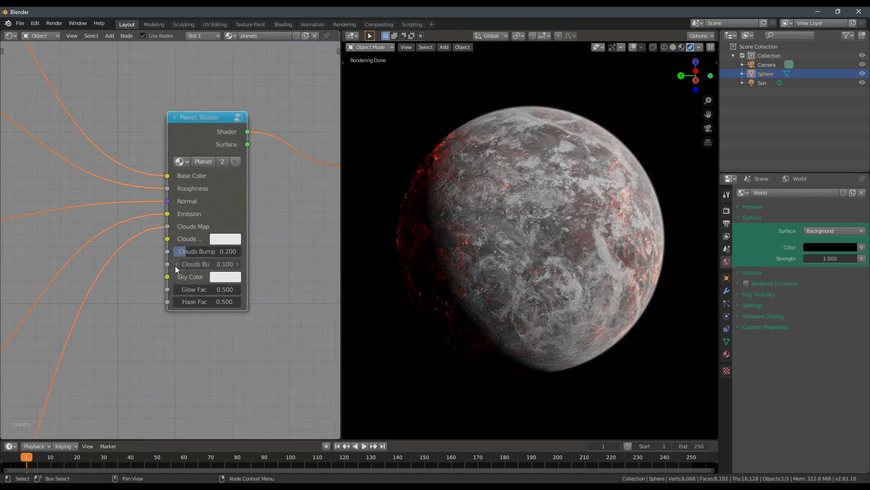
{"action": "left_click", "coordinate": [231, 240]}
{"action": "left_click_drag", "start_coordinate": [309, 80], "coordinate": [308, 88]}
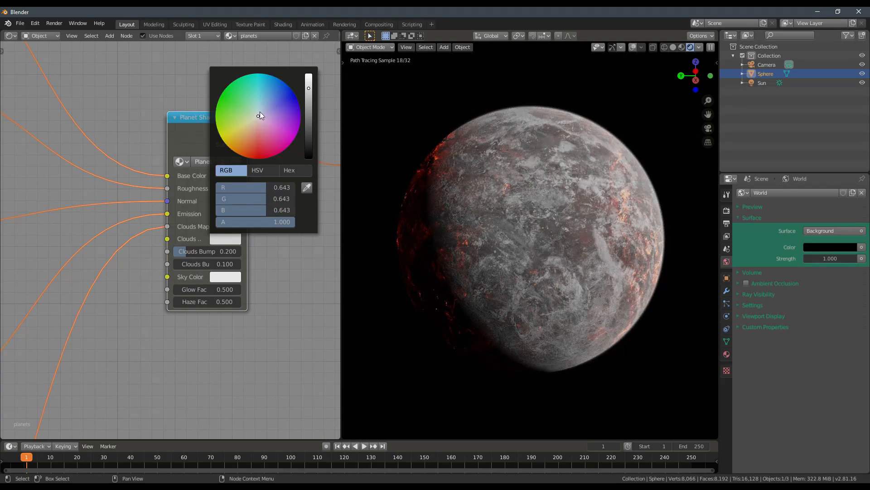
{"action": "left_click_drag", "start_coordinate": [260, 111], "coordinate": [255, 121]}
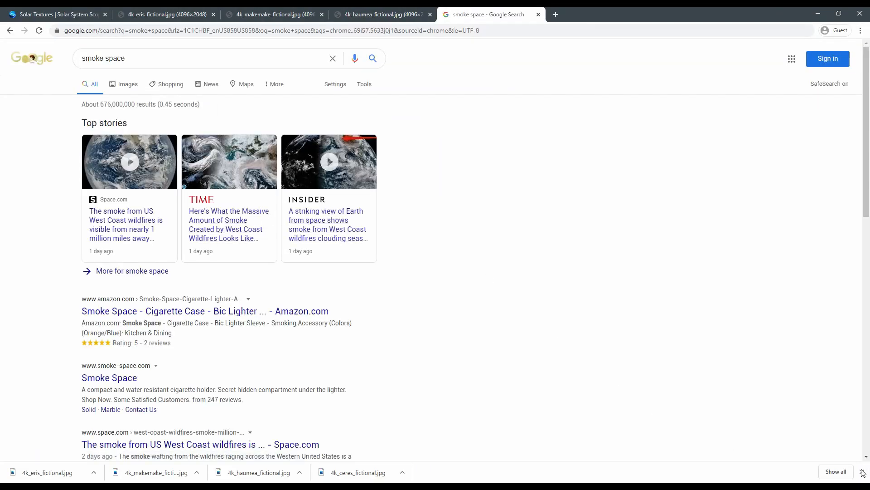
- Switch to the browser, search Google Images for "smoke satellite imagery space" and open a smoke photo for color reference
{"action": "left_click", "coordinate": [862, 473]}
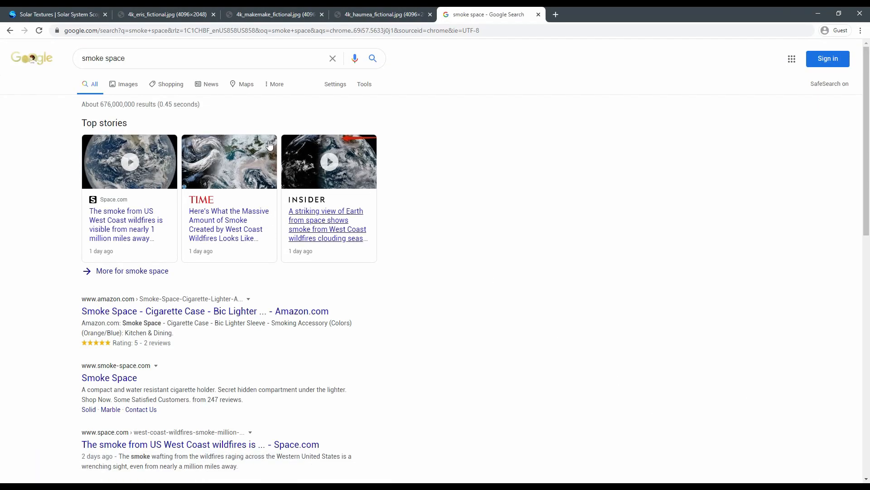
{"action": "left_click", "coordinate": [125, 85]}
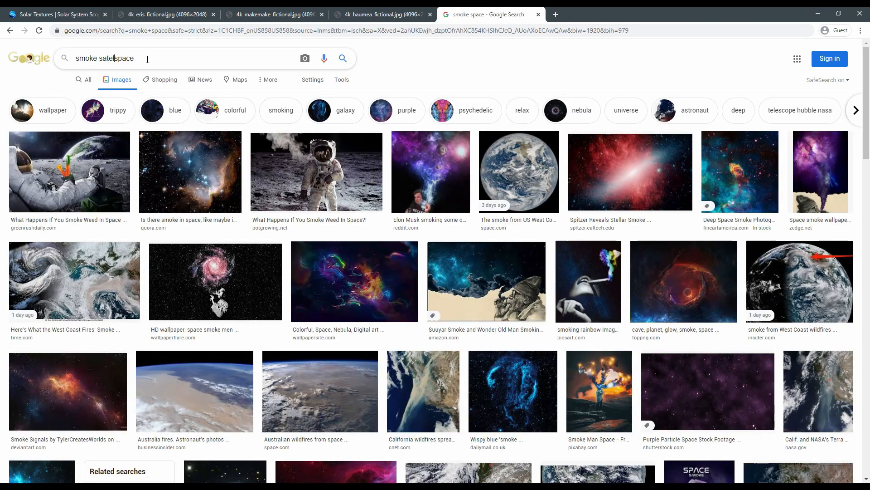
{"action": "type", "text": "lite imagery"}
{"action": "key", "text": "Return"}
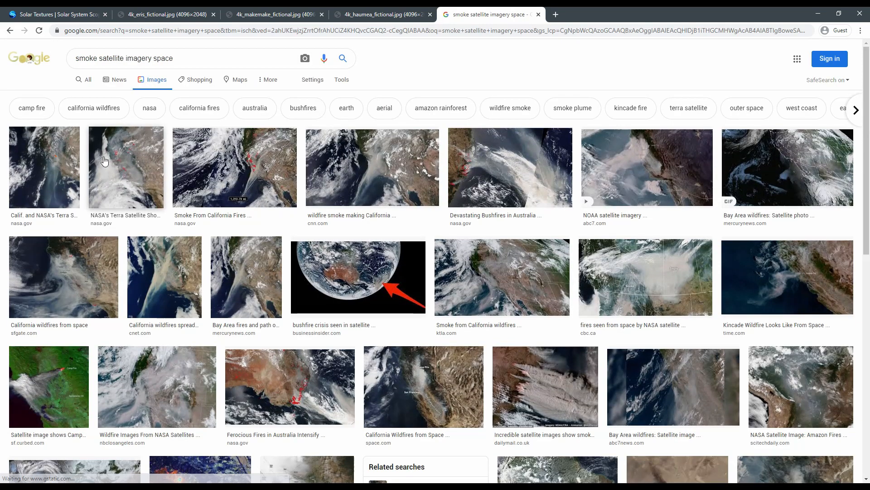
{"action": "left_click", "coordinate": [105, 161]}
{"action": "left_click", "coordinate": [180, 281]}
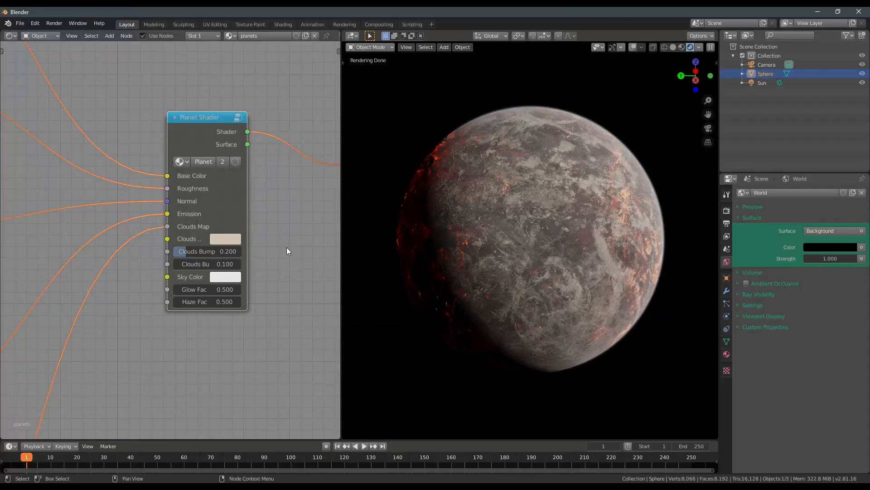
{"action": "scroll", "coordinate": [521, 203], "scroll_direction": "up", "scroll_amount": 5}
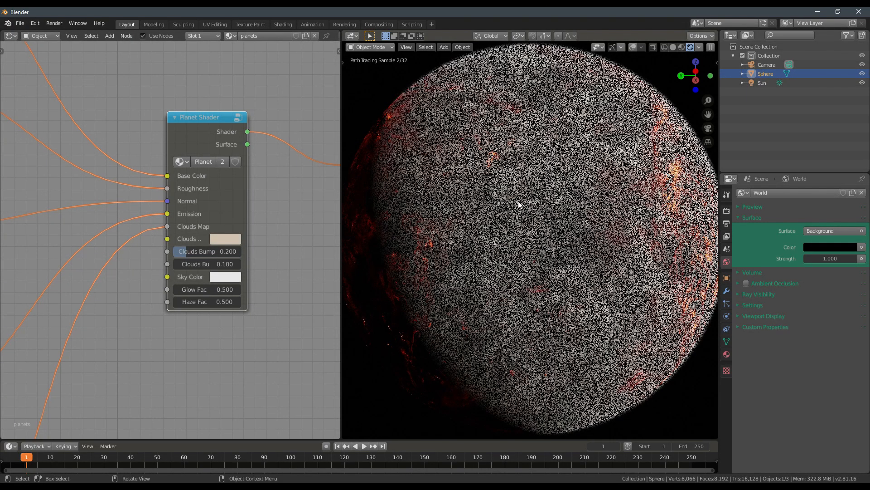
{"action": "middle_click_drag", "start_coordinate": [227, 169], "coordinate": [325, 96]}
{"action": "scroll", "coordinate": [230, 175], "scroll_direction": "down", "scroll_amount": 2}
{"action": "scroll", "coordinate": [532, 224], "scroll_direction": "down", "scroll_amount": 4}
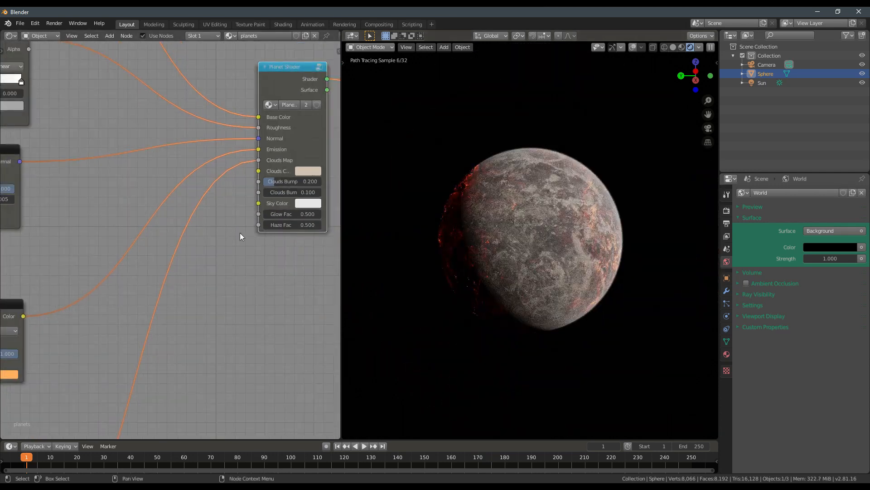
{"action": "middle_click_drag", "start_coordinate": [242, 231], "coordinate": [308, 162]}
{"action": "middle_click_drag", "start_coordinate": [179, 178], "coordinate": [131, 178]}
{"action": "middle_click_drag", "start_coordinate": [228, 240], "coordinate": [240, 181]}
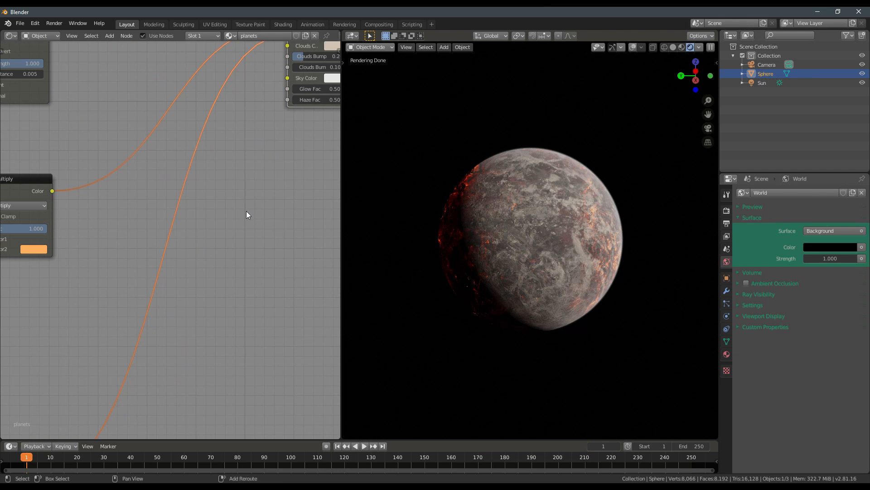
- Add a MixRGB node in the empty space below the Planet Shader
{"action": "key", "text": "shift+a"}
{"action": "mouse_move", "coordinate": [246, 211]}
{"action": "mouse_move", "coordinate": [238, 228]}
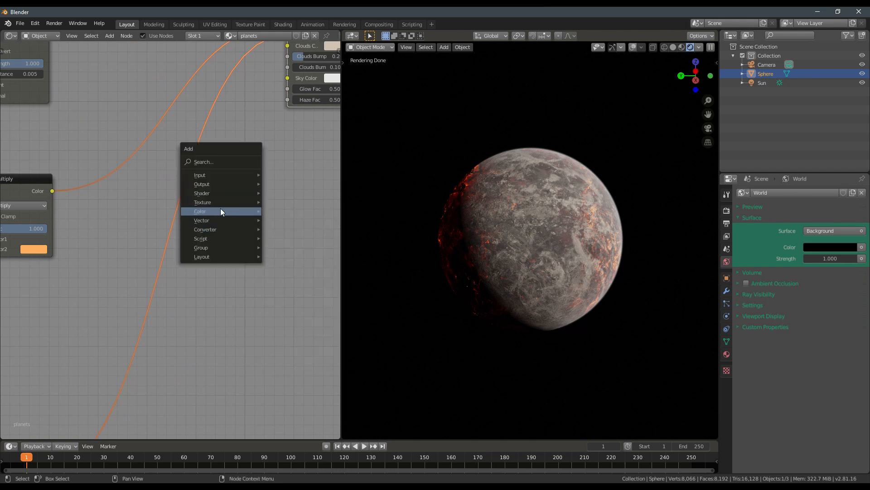
{"action": "left_click", "coordinate": [296, 260]}
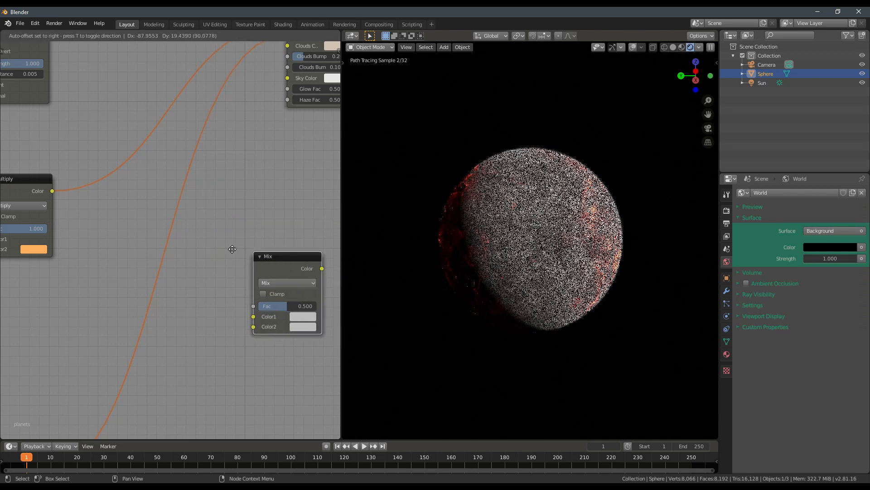
{"action": "scroll", "coordinate": [243, 222], "scroll_direction": "down", "scroll_amount": 3}
{"action": "middle_click_drag", "start_coordinate": [228, 224], "coordinate": [248, 208]}
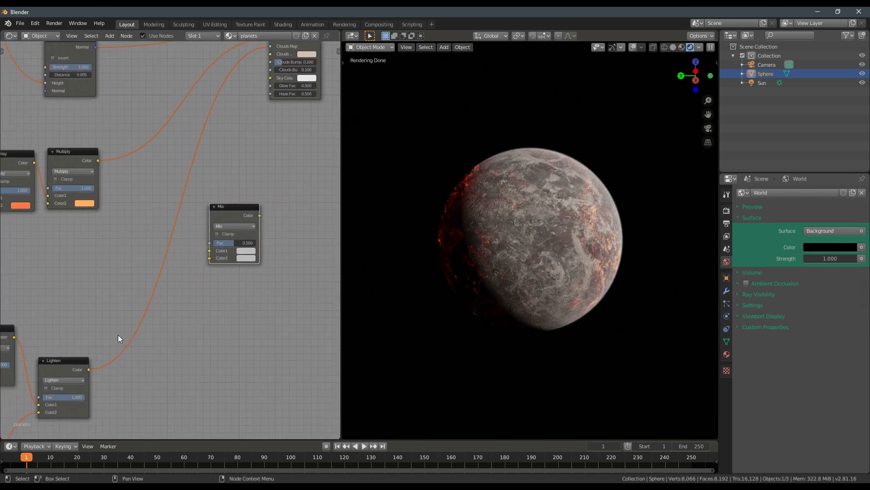
- Connect the final Lighten color to the new Mix node's Fac and preview the Mix node directly on the sphere
{"action": "middle_click_drag", "start_coordinate": [92, 367], "coordinate": [115, 359]}
{"action": "left_click", "coordinate": [99, 363]}
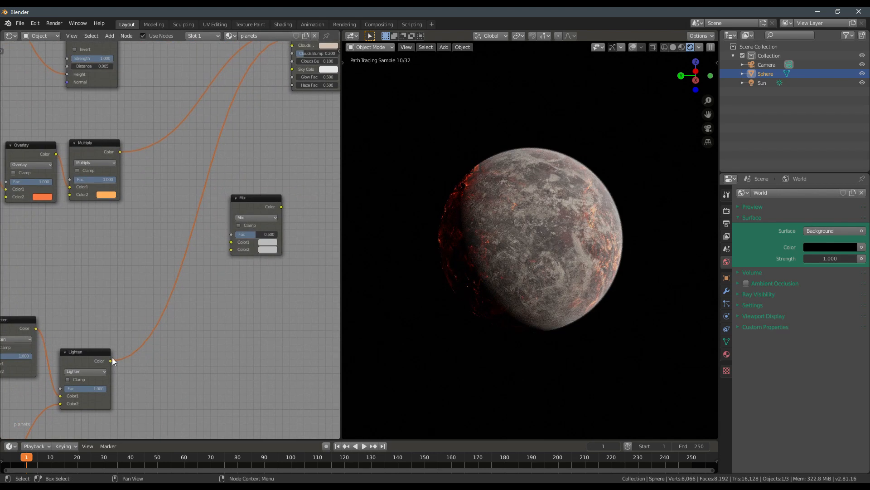
{"action": "left_click_drag", "start_coordinate": [112, 359], "coordinate": [237, 229]}
{"action": "left_click_drag", "start_coordinate": [110, 361], "coordinate": [230, 235]}
{"action": "left_click", "coordinate": [260, 199], "text": "ctrl+shift"}
{"action": "left_click_drag", "start_coordinate": [253, 197], "coordinate": [203, 189]}
- Set the Mix node's Color1 to black and its Color2 to white
{"action": "scroll", "coordinate": [183, 210], "scroll_direction": "up", "scroll_amount": 2}
{"action": "middle_click_drag", "start_coordinate": [182, 210], "coordinate": [179, 251]}
{"action": "left_click", "coordinate": [238, 289]}
{"action": "left_click", "coordinate": [321, 207]}
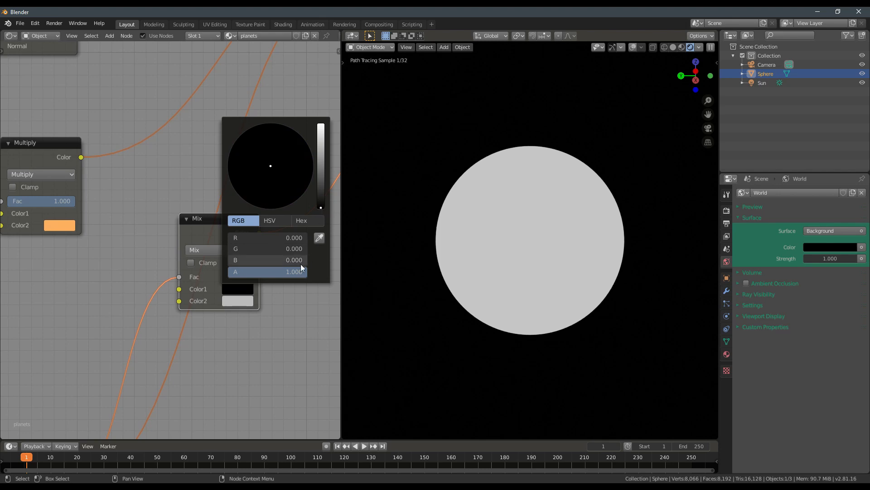
{"action": "left_click", "coordinate": [234, 298]}
{"action": "left_click_drag", "start_coordinate": [325, 155], "coordinate": [323, 133]}
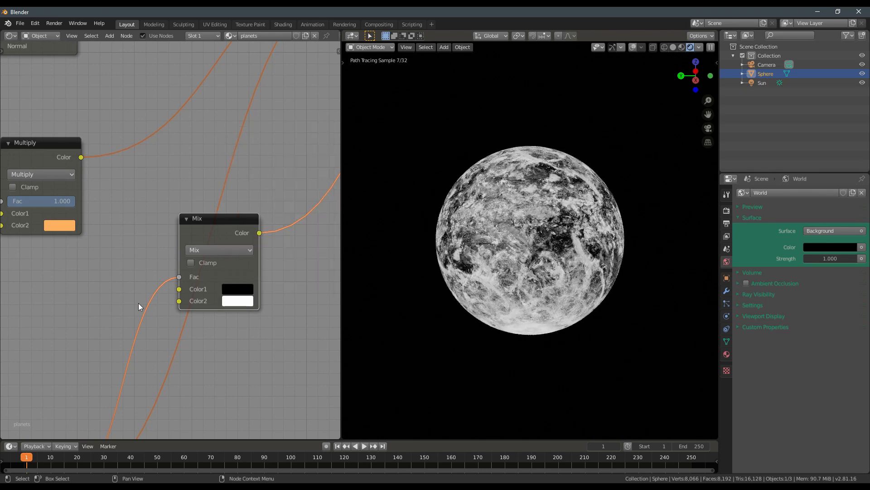
- Tint the Mix node's Color2 a slightly darkened beige of about R 0.68, G 0.55, B 0.39
{"action": "left_click", "coordinate": [236, 302]}
{"action": "left_click_drag", "start_coordinate": [271, 178], "coordinate": [265, 186]}
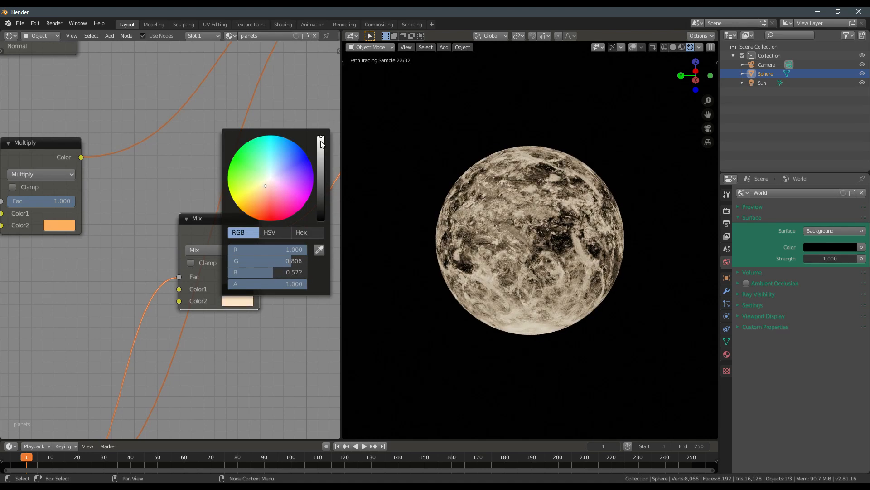
{"action": "left_click_drag", "start_coordinate": [321, 141], "coordinate": [321, 148]}
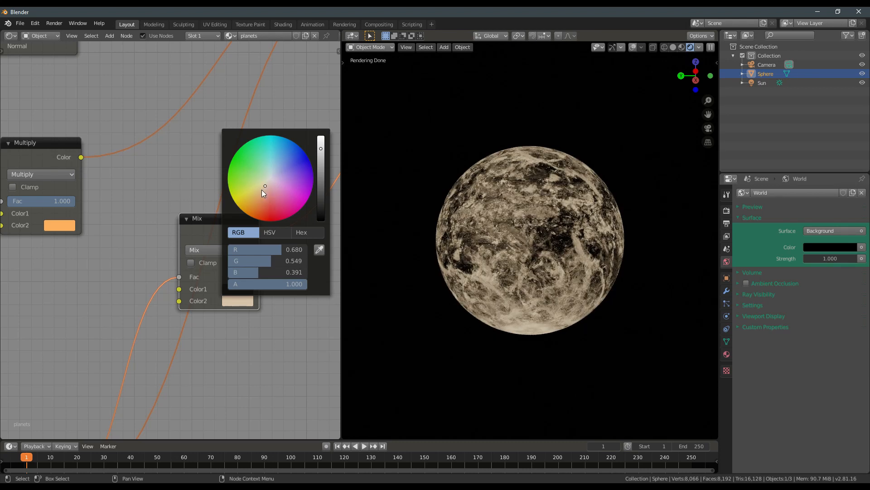
- Set the Mix node's Color1 to a muted green of about R 0.13, G 0.27, B 0.20
{"action": "left_click", "coordinate": [243, 289]}
{"action": "left_click_drag", "start_coordinate": [321, 185], "coordinate": [265, 155]}
{"action": "left_click_drag", "start_coordinate": [320, 155], "coordinate": [319, 160]}
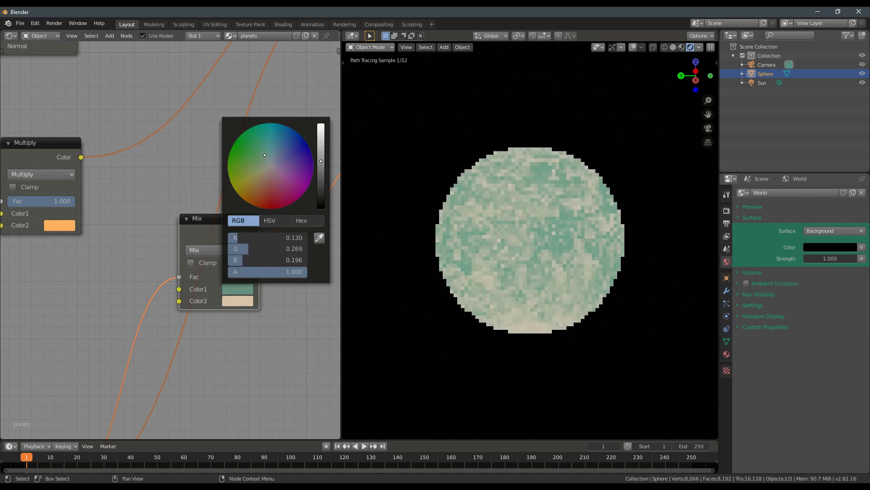
- Connect the Mix color to the Planet Shader's Clouds Color, preview the Planet Shader again and inspect the planet up close
{"action": "scroll", "coordinate": [186, 233], "scroll_direction": "down", "scroll_amount": 1}
{"action": "middle_click_drag", "start_coordinate": [187, 233], "coordinate": [133, 309]}
{"action": "left_click_drag", "start_coordinate": [152, 307], "coordinate": [210, 149]}
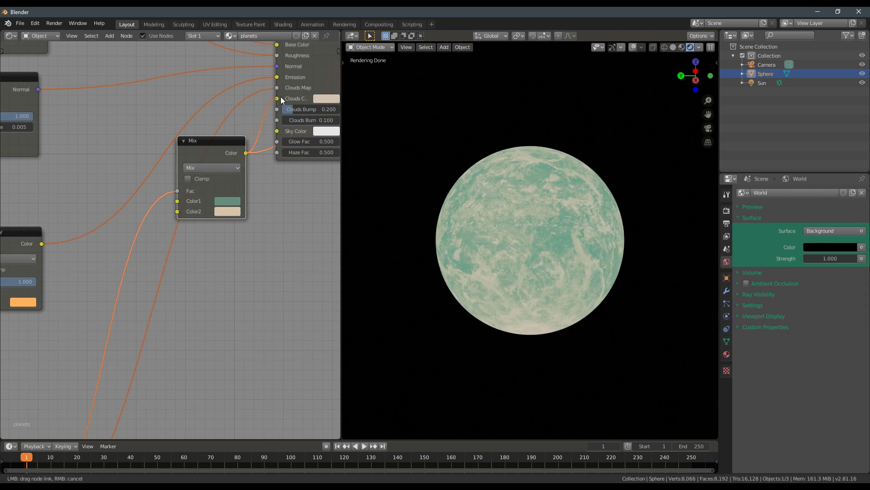
{"action": "middle_click_drag", "start_coordinate": [281, 96], "coordinate": [265, 118]}
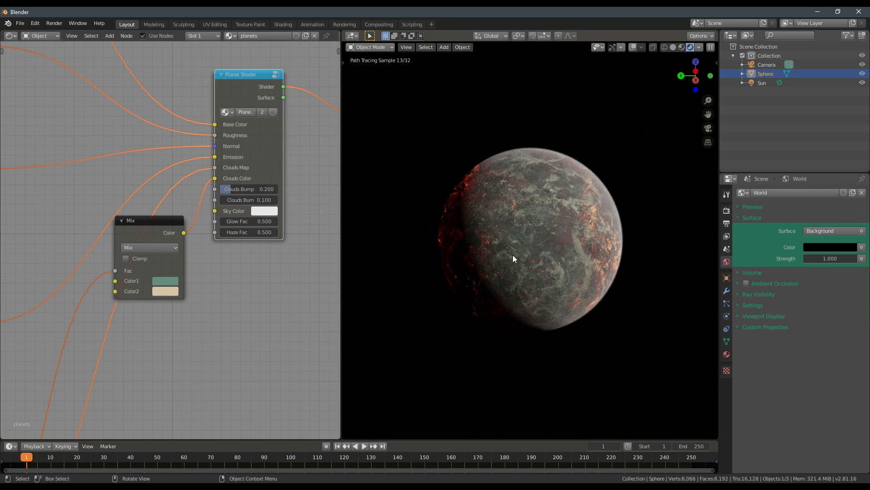
{"action": "scroll", "coordinate": [513, 254], "scroll_direction": "up", "scroll_amount": 5}
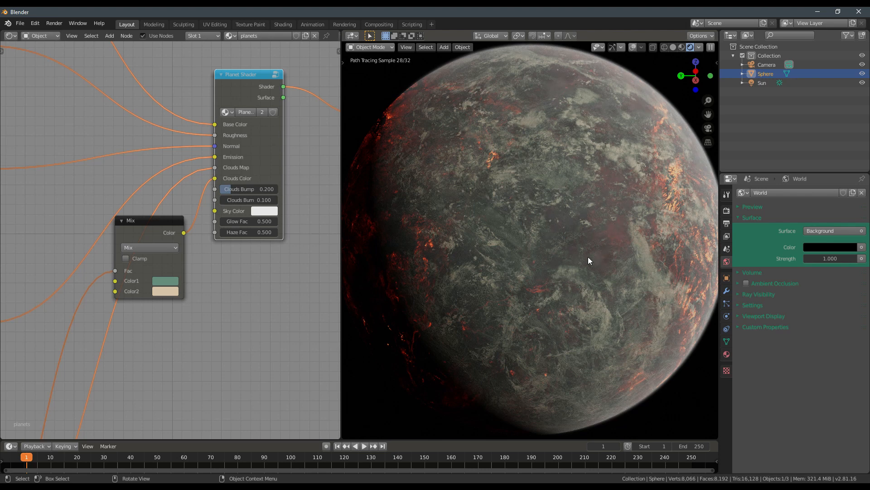
- Move the Mix node directly beneath the Planet Shader
{"action": "scroll", "coordinate": [136, 254], "scroll_direction": "down", "scroll_amount": 3}
{"action": "left_click_drag", "start_coordinate": [161, 238], "coordinate": [221, 258]}
{"action": "scroll", "coordinate": [242, 240], "scroll_direction": "up", "scroll_amount": 3}
{"action": "key", "text": "q"}
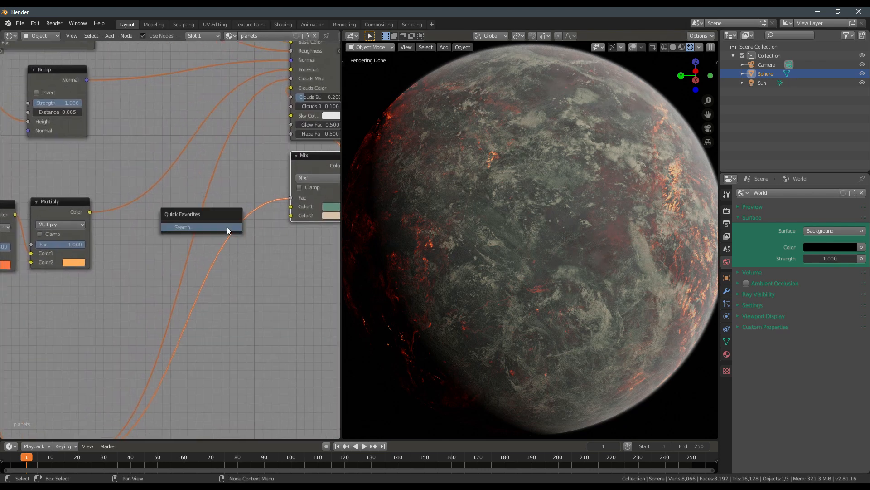
- Join the two links leaving the final Lighten node with a reroute and place it closer to the Mix node
{"action": "middle_click_drag", "start_coordinate": [229, 292], "coordinate": [230, 206]}
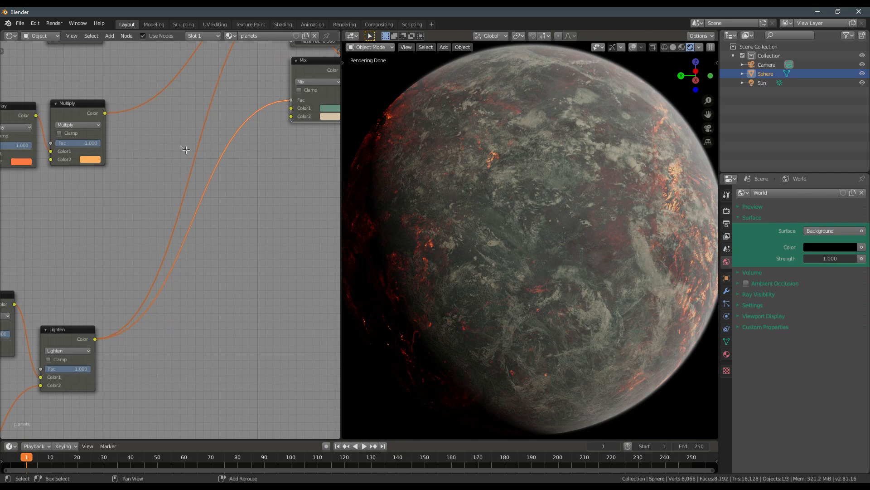
{"action": "right_click_drag", "start_coordinate": [185, 149], "coordinate": [243, 213], "text": "shift"}
{"action": "key", "text": "g"}
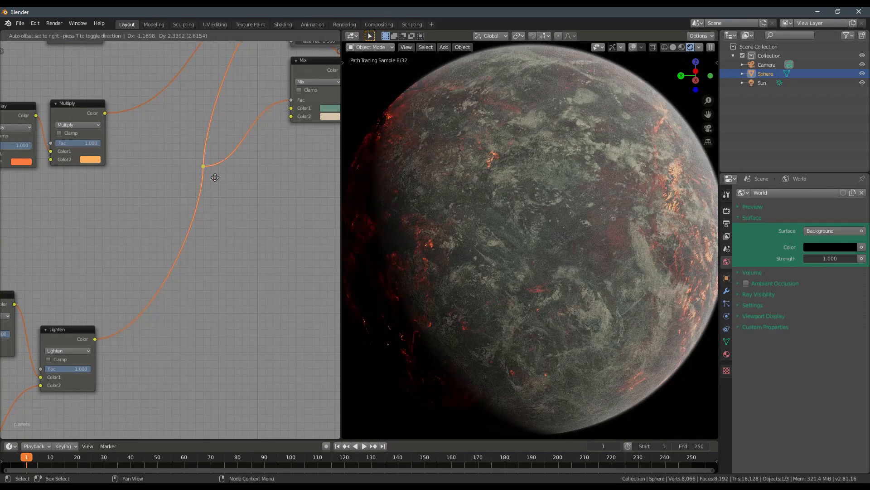
{"action": "left_click", "coordinate": [246, 169]}
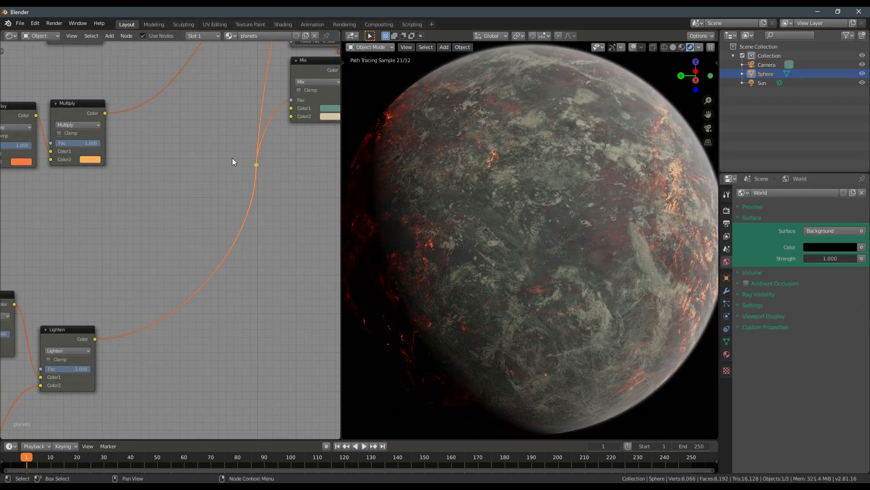
- Insert a ColorRamp node on the link between the final Lighten node and the reroute
{"action": "key", "text": "shift+a"}
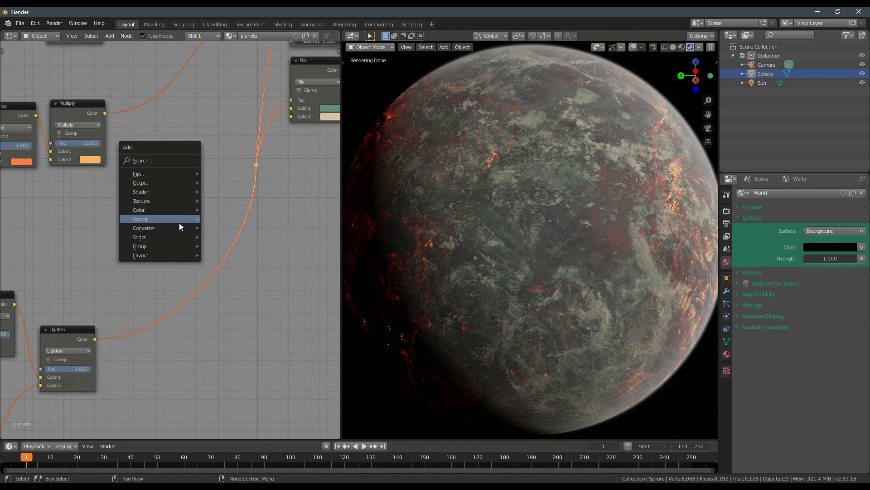
{"action": "mouse_move", "coordinate": [178, 222]}
{"action": "left_click", "coordinate": [247, 250]}
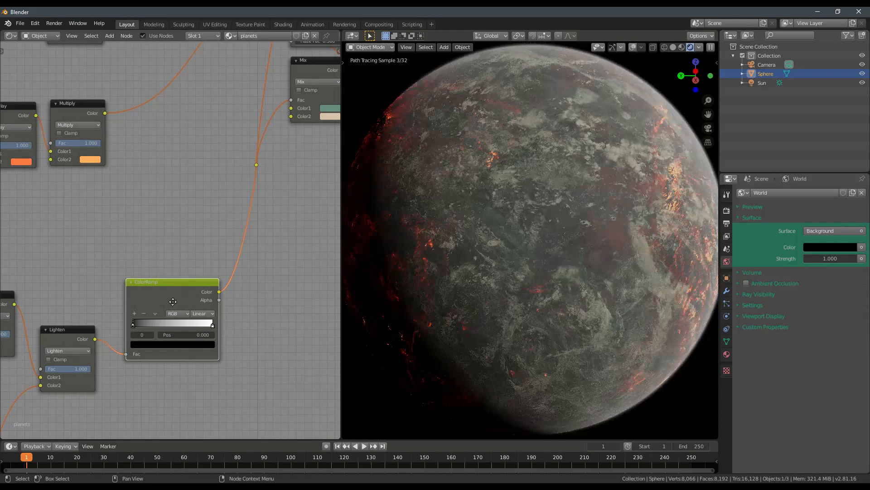
{"action": "left_click", "coordinate": [105, 290]}
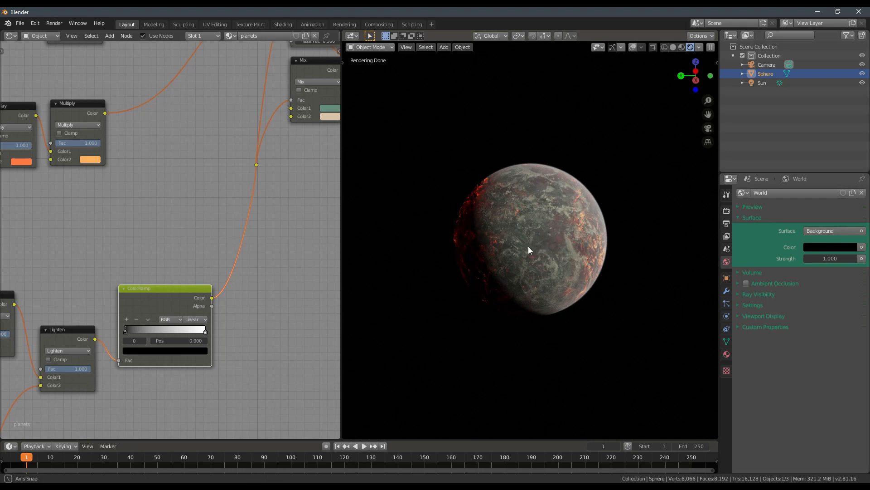
- Save the project as alien planets_realtut.blend in the alien planets folder
{"action": "key", "text": "ctrl+s"}
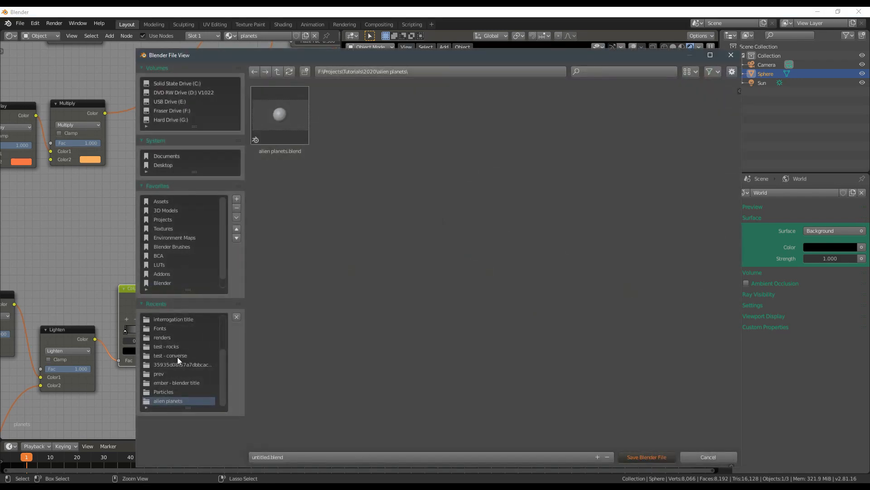
{"action": "scroll", "coordinate": [178, 357], "scroll_direction": "up", "scroll_amount": 5}
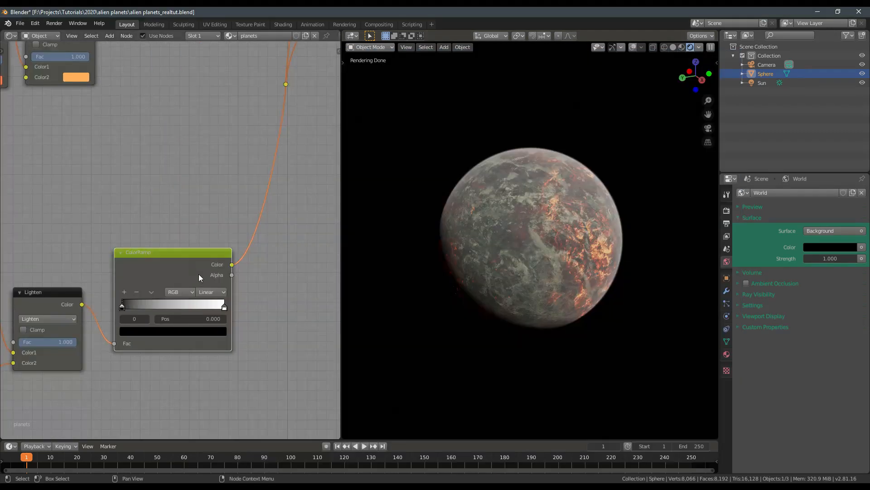
- Preview the ColorRamp output on the sphere and set its interpolation to B-Spline
{"action": "scroll", "coordinate": [198, 274], "scroll_direction": "up", "scroll_amount": 1}
{"action": "left_click", "coordinate": [226, 268]}
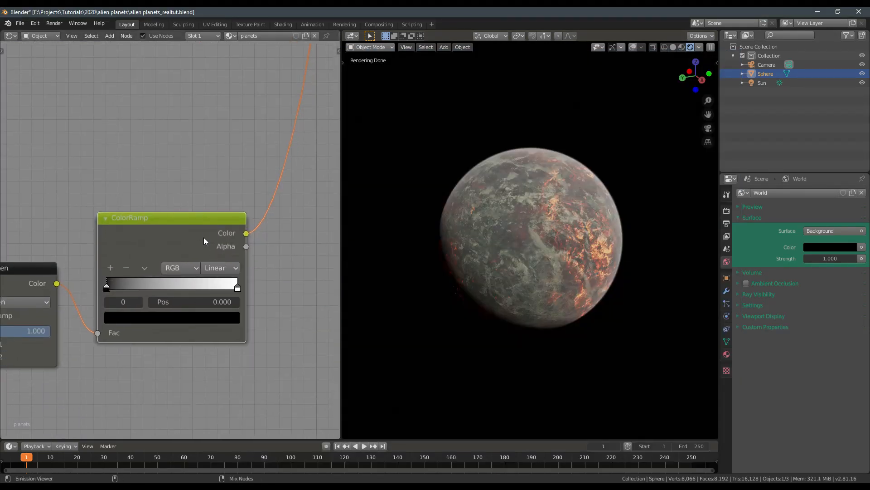
{"action": "mouse_move", "coordinate": [202, 237]}
{"action": "left_mouse_down", "text": "ctrl+shift"}
{"action": "mouse_move", "coordinate": [204, 254]}
{"action": "mouse_move", "coordinate": [197, 248]}
{"action": "left_mouse_up", "text": "ctrl+shift"}
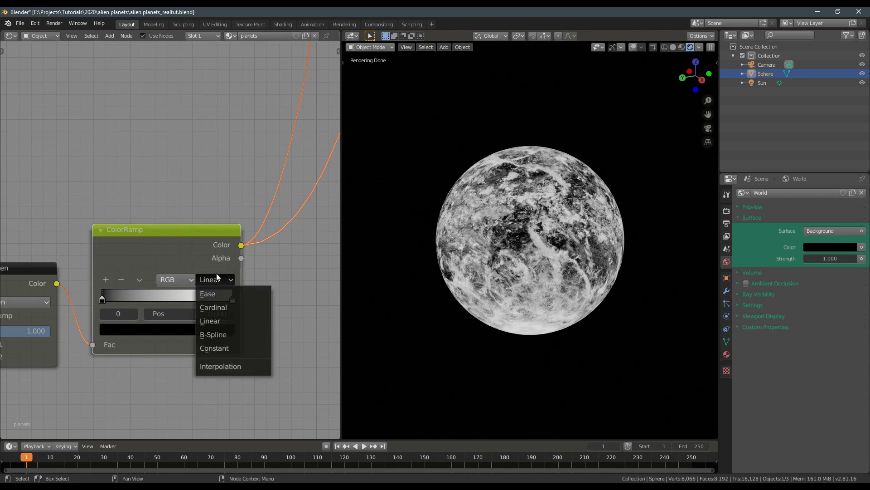
{"action": "left_click", "coordinate": [222, 335]}
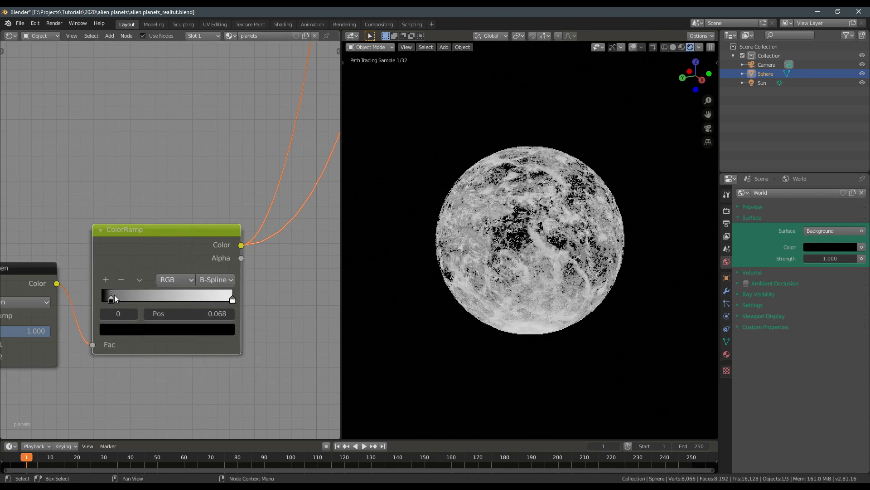
- Add a middle stop to the cloud ColorRamp at about position 0.445 and return the black stop to the ramp's start
{"action": "left_click_drag", "start_coordinate": [115, 295], "coordinate": [133, 298]}
{"action": "left_click", "coordinate": [105, 280]}
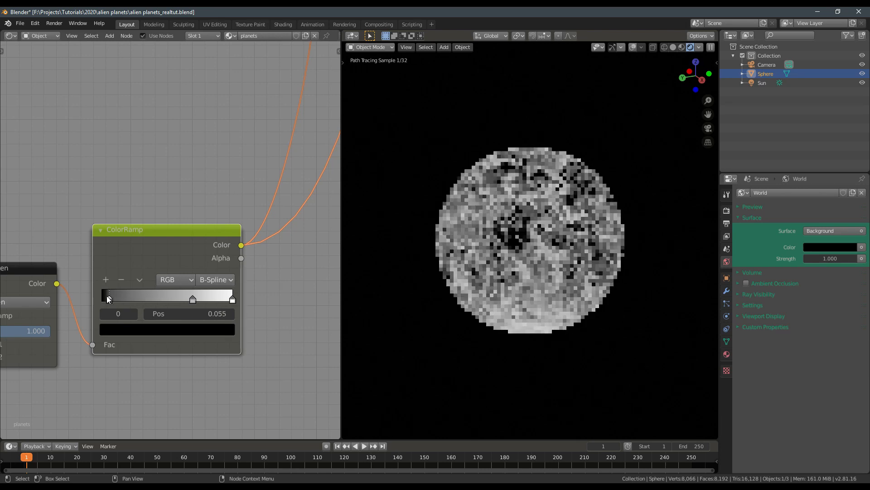
{"action": "left_click_drag", "start_coordinate": [112, 297], "coordinate": [98, 295]}
{"action": "left_click_drag", "start_coordinate": [195, 297], "coordinate": [148, 304]}
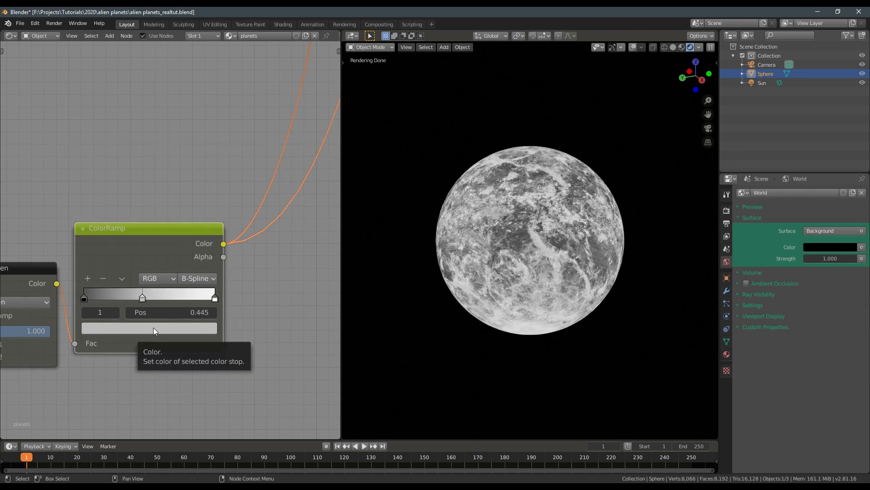
- Darken the ColorRamp's middle stop to dark grey, move it to position 0.264, and reposition the node beside the Lighten node
{"action": "left_click", "coordinate": [154, 328]}
{"action": "left_click_drag", "start_coordinate": [189, 183], "coordinate": [189, 212]}
{"action": "left_click_drag", "start_coordinate": [130, 291], "coordinate": [116, 296]}
{"action": "scroll", "coordinate": [159, 252], "scroll_direction": "down", "scroll_amount": 4}
{"action": "left_click_drag", "start_coordinate": [159, 251], "coordinate": [171, 268]}
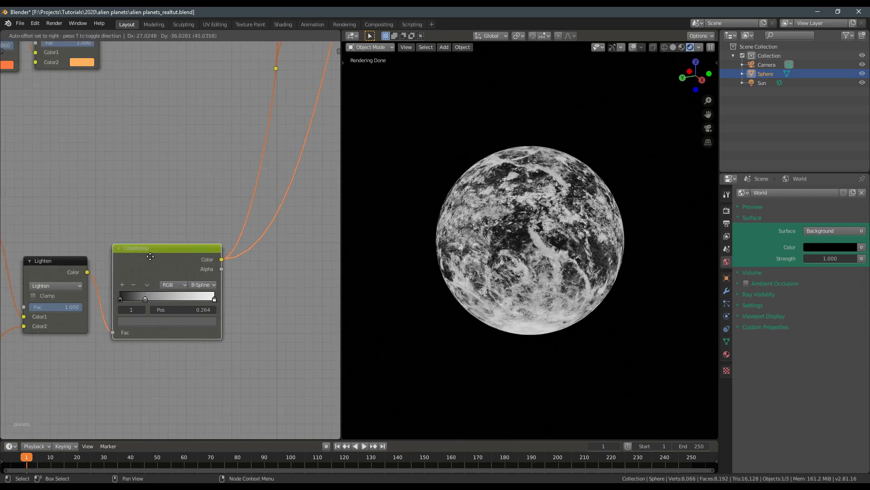
- Compare the Lighten and ColorRamp previews, and move the ramp's middle stop to 0.182 and its white stop to 0.536
{"action": "left_click", "coordinate": [66, 271], "text": "ctrl+shift"}
{"action": "left_click", "coordinate": [175, 265], "text": "ctrl+shift"}
{"action": "left_click", "coordinate": [63, 272], "text": "ctrl+shift"}
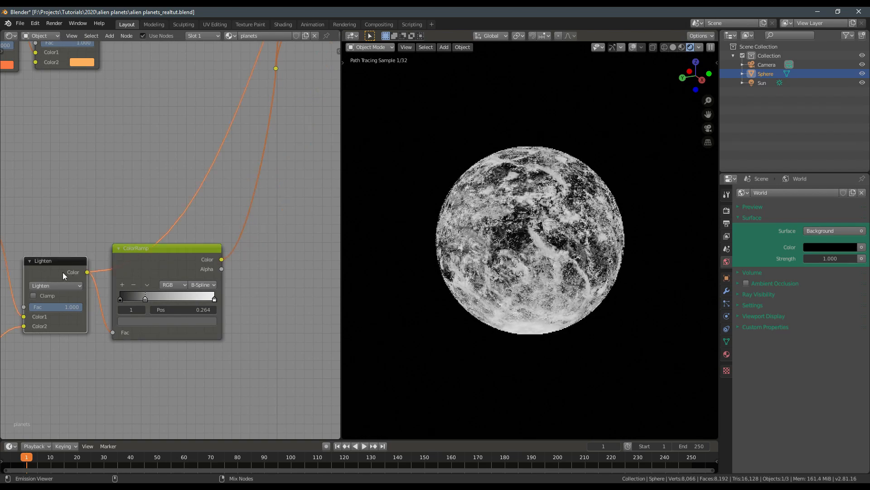
{"action": "left_click", "coordinate": [166, 271], "text": "ctrl+shift"}
{"action": "scroll", "coordinate": [155, 287], "scroll_direction": "up", "scroll_amount": 2}
{"action": "left_click_drag", "start_coordinate": [140, 312], "coordinate": [130, 309]}
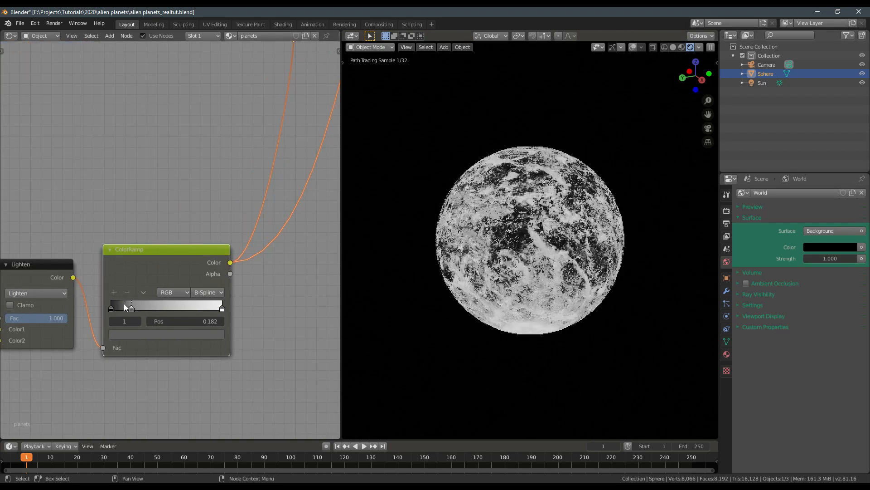
{"action": "left_click_drag", "start_coordinate": [221, 308], "coordinate": [169, 308]}
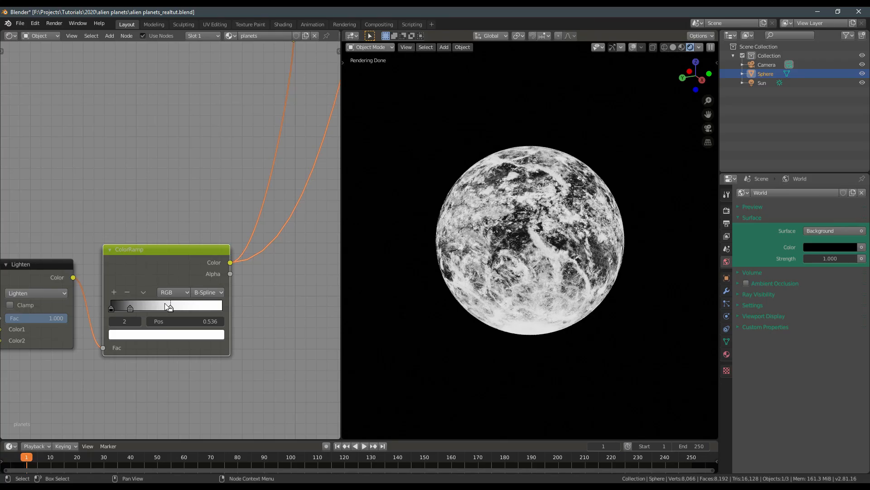
- Compare the Lighten and ColorRamp outputs close up on the planet, and move the ramp's white stop to position 0.345
{"action": "scroll", "coordinate": [487, 236], "scroll_direction": "up", "scroll_amount": 4}
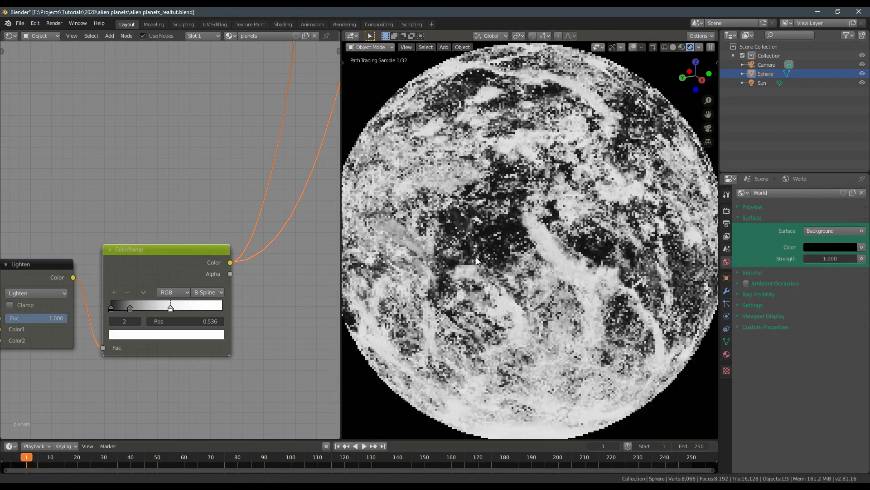
{"action": "middle_click_drag", "start_coordinate": [476, 257], "coordinate": [497, 252]}
{"action": "left_click", "coordinate": [47, 270], "text": "ctrl+shift"}
{"action": "left_click", "coordinate": [171, 262], "text": "ctrl+shift"}
{"action": "scroll", "coordinate": [496, 251], "scroll_direction": "up", "scroll_amount": 2}
{"action": "scroll", "coordinate": [496, 252], "scroll_direction": "down", "scroll_amount": 1}
{"action": "scroll", "coordinate": [495, 251], "scroll_direction": "up", "scroll_amount": 3}
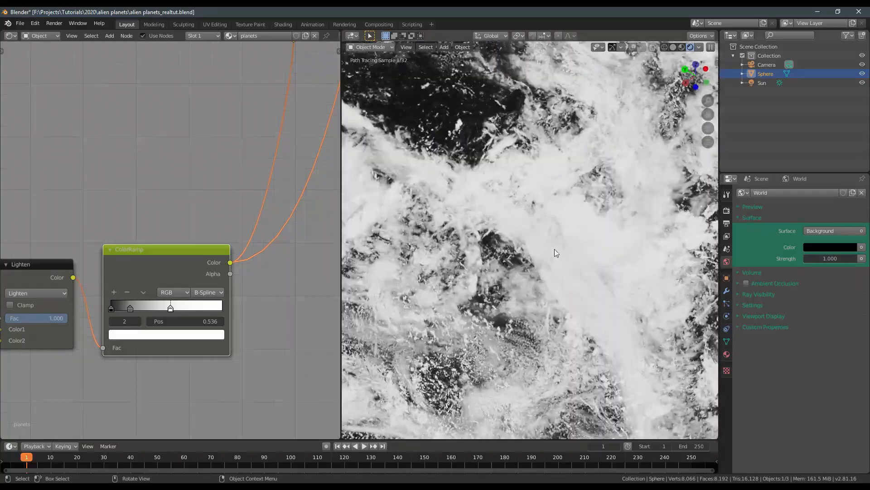
{"action": "scroll", "coordinate": [562, 245], "scroll_direction": "down", "scroll_amount": 2}
{"action": "middle_click_drag", "start_coordinate": [554, 249], "coordinate": [486, 289]}
{"action": "left_click_drag", "start_coordinate": [171, 307], "coordinate": [149, 302]}
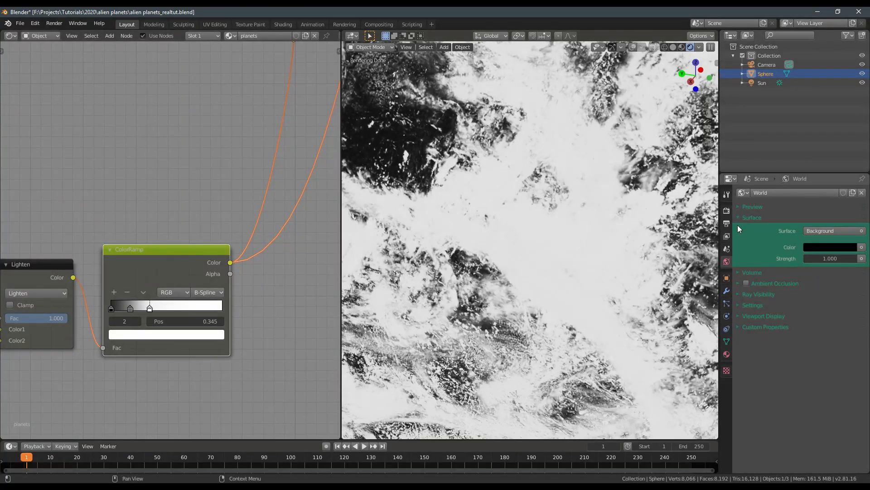
- Try a color management gamma of 0.073 with exposure 1.201, and restore exposure to 0 and gamma to 1
{"action": "left_click", "coordinate": [727, 213]}
{"action": "left_click", "coordinate": [771, 387]}
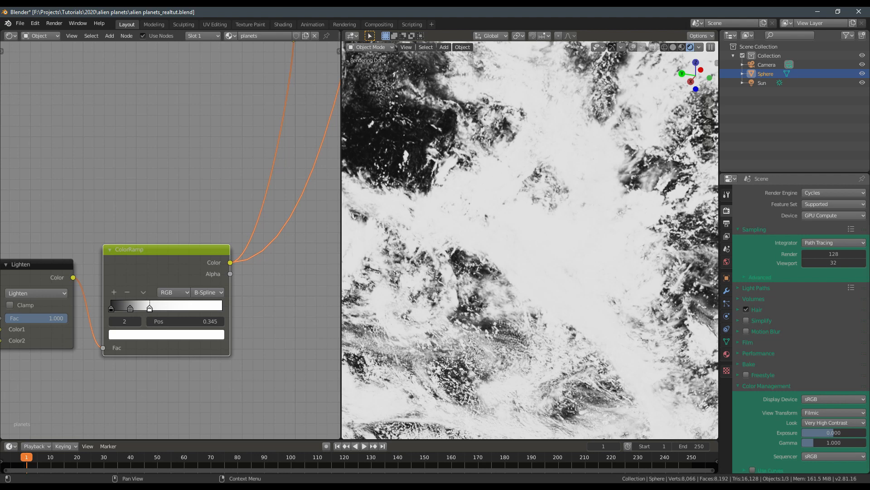
{"action": "left_click_drag", "start_coordinate": [835, 442], "coordinate": [808, 446]}
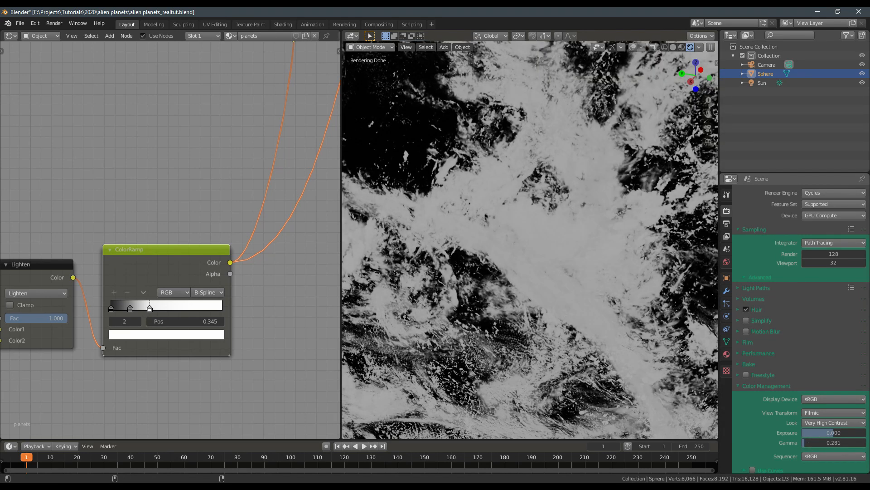
{"action": "left_click_drag", "start_coordinate": [806, 443], "coordinate": [856, 433]}
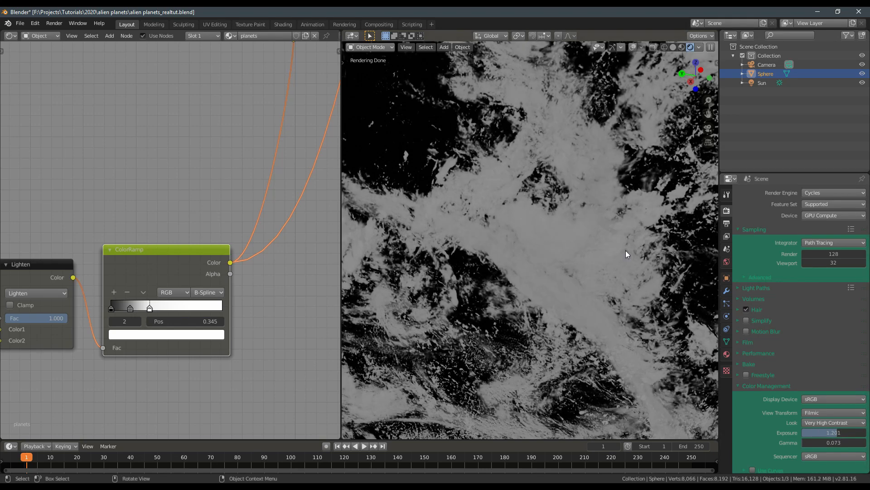
{"action": "key", "text": "BackSpace"}
{"action": "left_click", "coordinate": [833, 442]}
{"action": "type", "text": "1"}
{"action": "key", "text": "Return"}
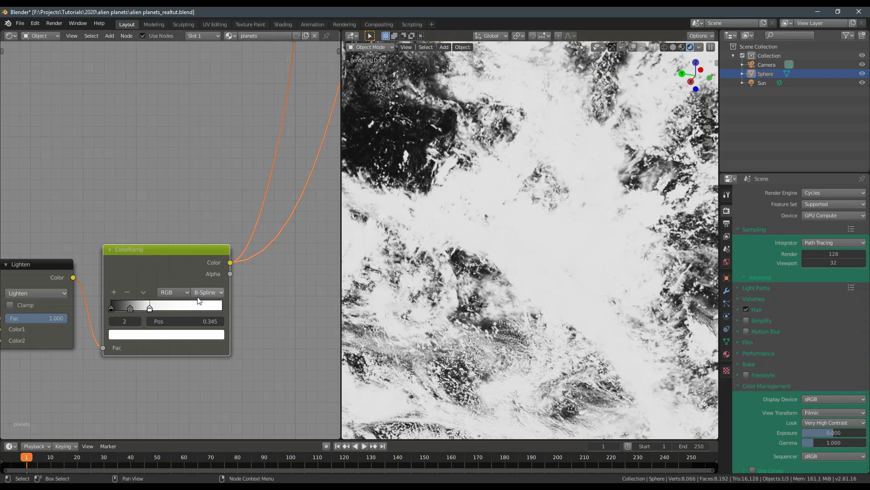
- Move the ColorRamp's white stop to position 0.468 and preview the full Planet Shader on the sphere
{"action": "left_click_drag", "start_coordinate": [151, 308], "coordinate": [173, 305]}
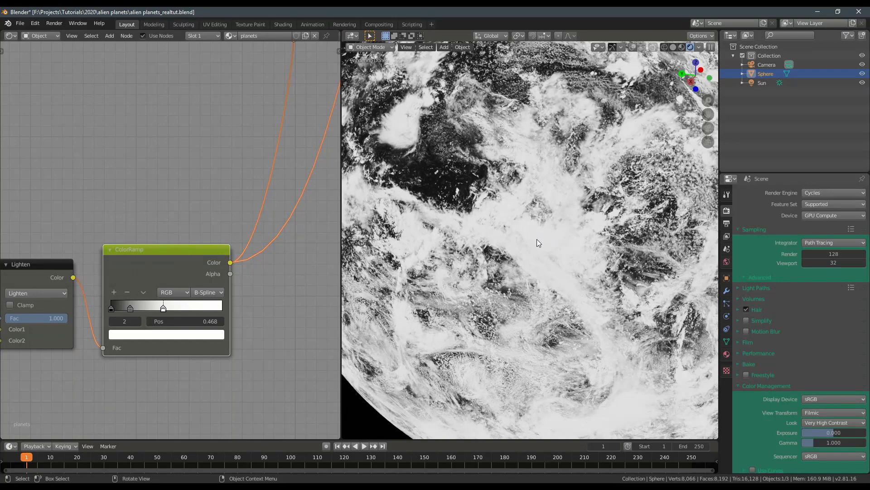
{"action": "scroll", "coordinate": [222, 279], "scroll_direction": "down", "scroll_amount": 6}
{"action": "middle_click_drag", "start_coordinate": [222, 279], "coordinate": [174, 341]}
{"action": "scroll", "coordinate": [187, 264], "scroll_direction": "down", "scroll_amount": 3}
{"action": "middle_click_drag", "start_coordinate": [176, 236], "coordinate": [200, 249]}
{"action": "left_click", "coordinate": [292, 62], "text": "ctrl+shift"}
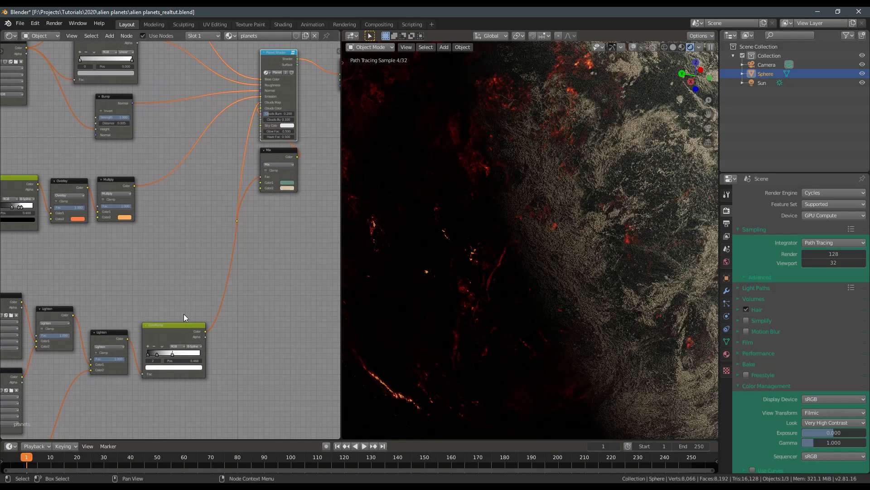
{"action": "scroll", "coordinate": [542, 251], "scroll_direction": "up", "scroll_amount": 2}
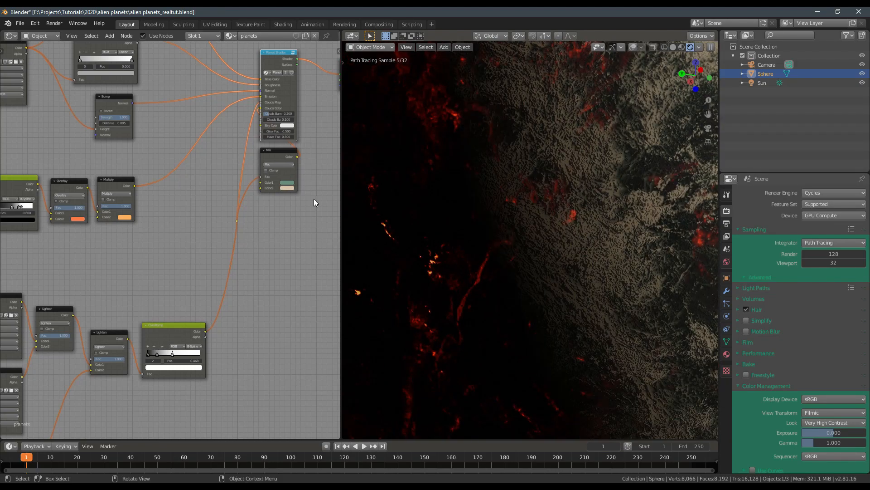
- Preview the ColorRamp output, shift its white stop closer to the middle stop, and switch the preview back to the Planet Shader
{"action": "left_click", "coordinate": [200, 337], "text": "ctrl+shift"}
{"action": "left_click_drag", "start_coordinate": [173, 354], "coordinate": [175, 353]}
{"action": "scroll", "coordinate": [543, 264], "scroll_direction": "down", "scroll_amount": 5}
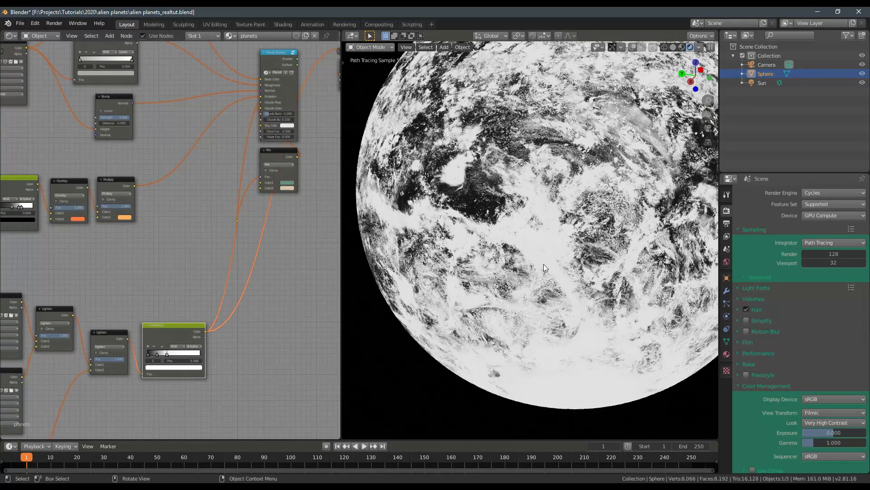
{"action": "left_click", "coordinate": [286, 67], "text": "ctrl+shift"}
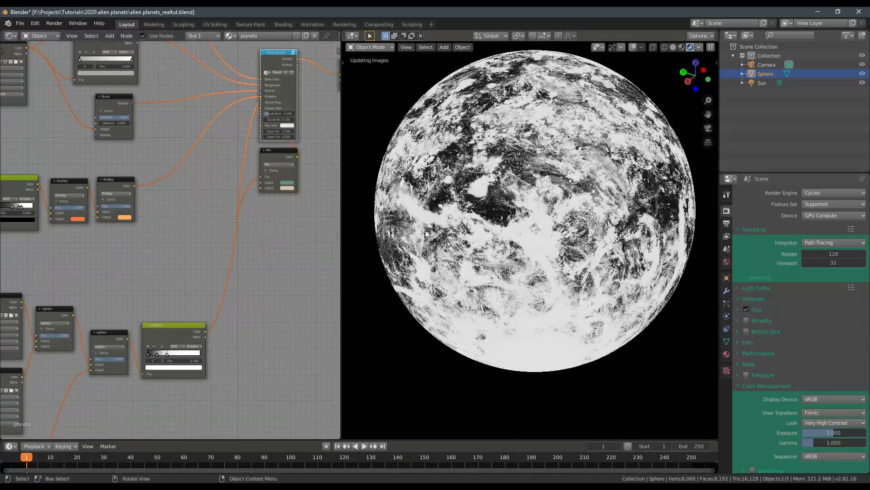
{"action": "scroll", "coordinate": [574, 247], "scroll_direction": "up", "scroll_amount": 3}
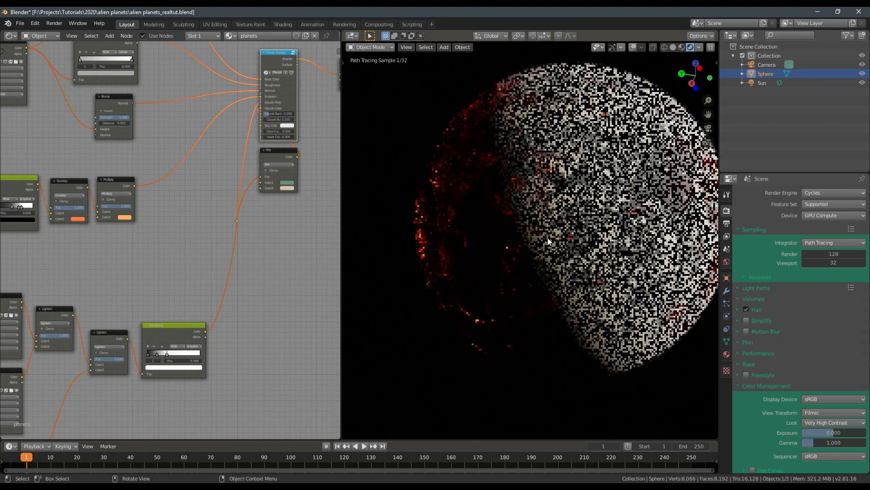
- Change the cloud Mix node's Color2 to a paler beige
{"action": "scroll", "coordinate": [192, 267], "scroll_direction": "up", "scroll_amount": 2}
{"action": "left_click", "coordinate": [237, 245]}
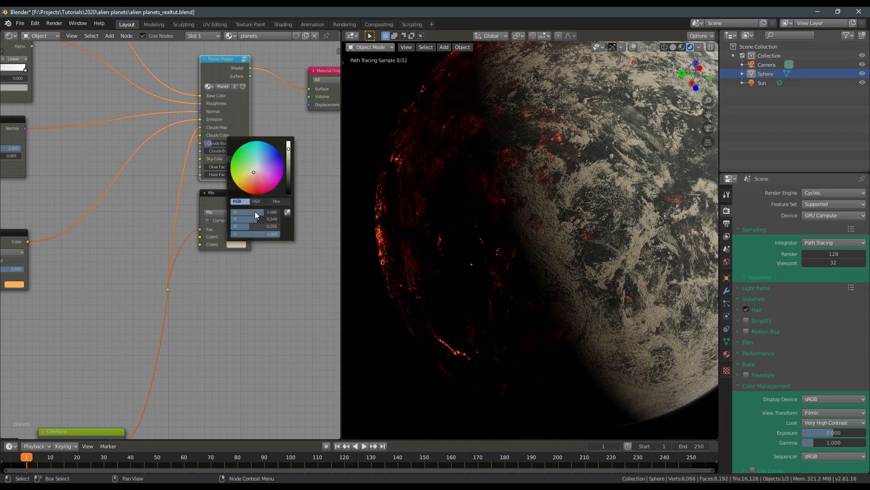
{"action": "left_click_drag", "start_coordinate": [241, 219], "coordinate": [239, 220]}
- Preview the ColorRamp, set its middle stop to about 0.17, move the white stop toward the ramp's end, and preview the Planet Shader again
{"action": "scroll", "coordinate": [181, 290], "scroll_direction": "up", "scroll_amount": 5}
{"action": "middle_click_drag", "start_coordinate": [182, 286], "coordinate": [250, 150]}
{"action": "left_click", "coordinate": [155, 328], "text": "ctrl+shift"}
{"action": "left_click_drag", "start_coordinate": [125, 356], "coordinate": [104, 354]}
{"action": "scroll", "coordinate": [109, 349], "scroll_direction": "down", "scroll_amount": 3}
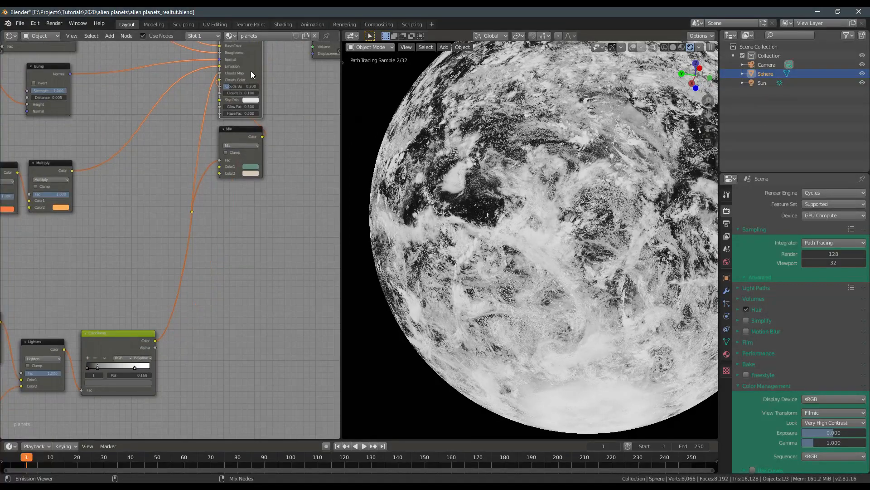
{"action": "middle_click_drag", "start_coordinate": [566, 246], "coordinate": [541, 255], "text": "shift"}
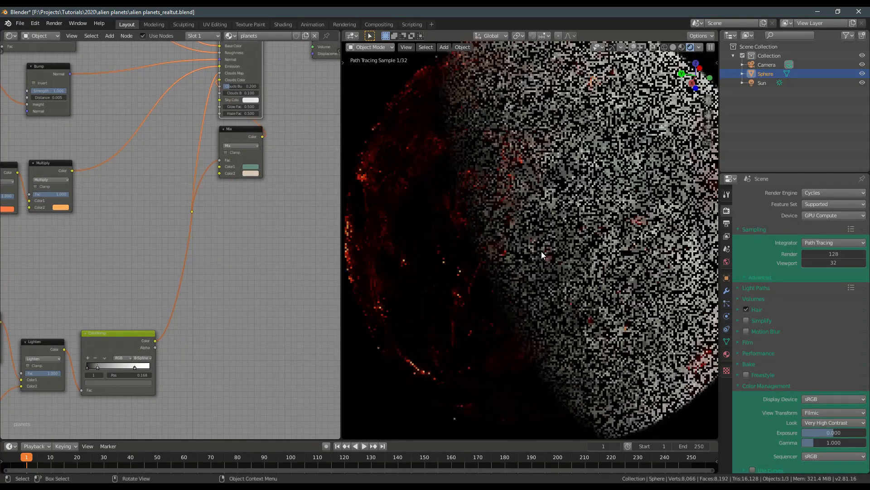
- Set the ColorRamp's middle stop to position 0.127 and bring the white stop back to roughly the ramp's halfway point
{"action": "scroll", "coordinate": [542, 251], "scroll_direction": "down", "scroll_amount": 2}
{"action": "middle_click_drag", "start_coordinate": [198, 344], "coordinate": [213, 289]}
{"action": "scroll", "coordinate": [163, 316], "scroll_direction": "up", "scroll_amount": 5}
{"action": "left_click_drag", "start_coordinate": [145, 345], "coordinate": [83, 343]}
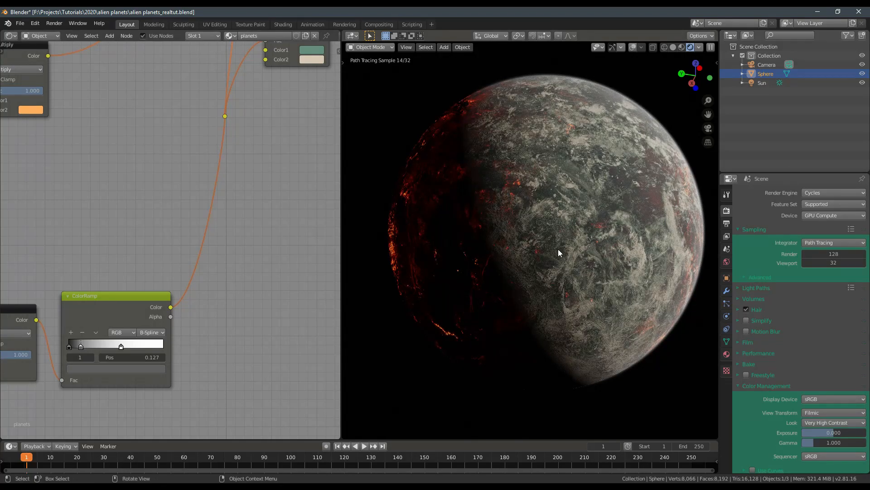
{"action": "scroll", "coordinate": [141, 292], "scroll_direction": "down", "scroll_amount": 3}
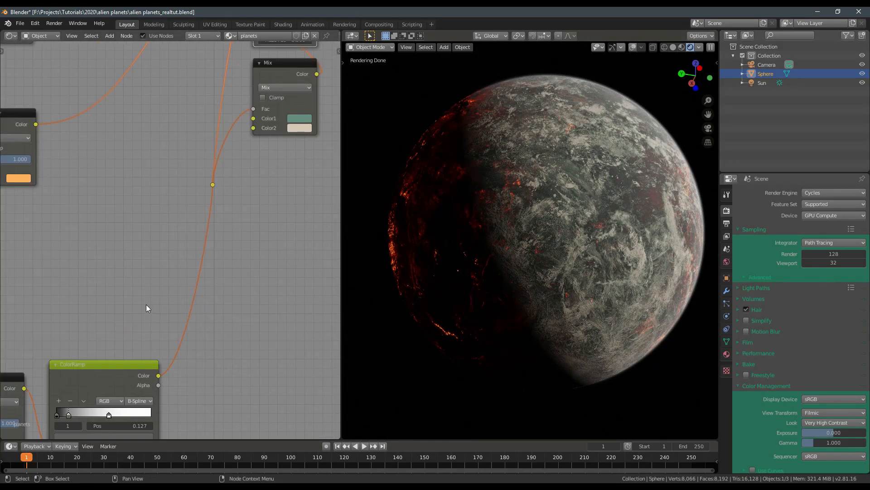
- Widen the Planet Shader node and set its Clouds Bump Distance to 0.01
{"action": "scroll", "coordinate": [515, 224], "scroll_direction": "up", "scroll_amount": 5}
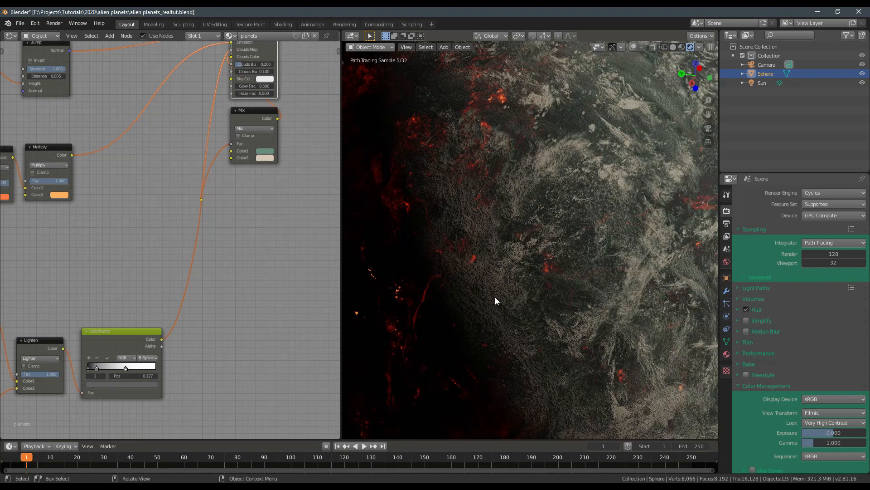
{"action": "scroll", "coordinate": [495, 297], "scroll_direction": "up", "scroll_amount": 3}
{"action": "middle_click_drag", "start_coordinate": [206, 181], "coordinate": [160, 337]}
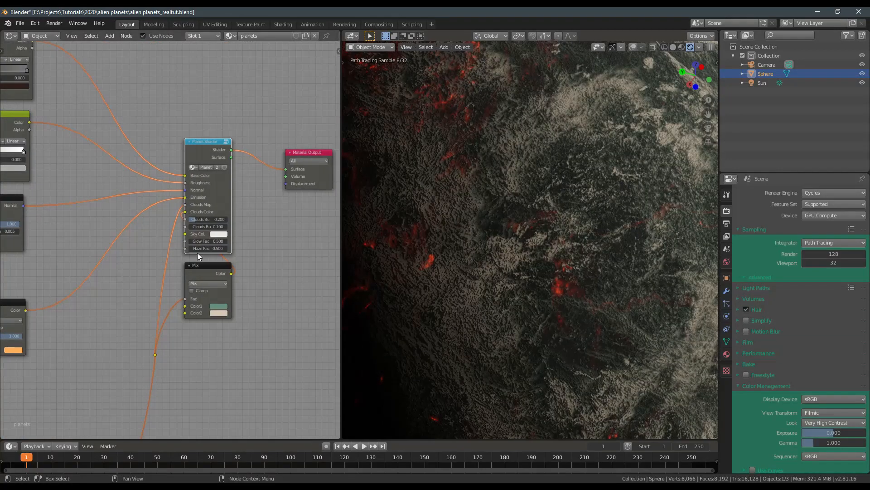
{"action": "scroll", "coordinate": [201, 246], "scroll_direction": "up", "scroll_amount": 4}
{"action": "left_click_drag", "start_coordinate": [261, 184], "coordinate": [280, 184]}
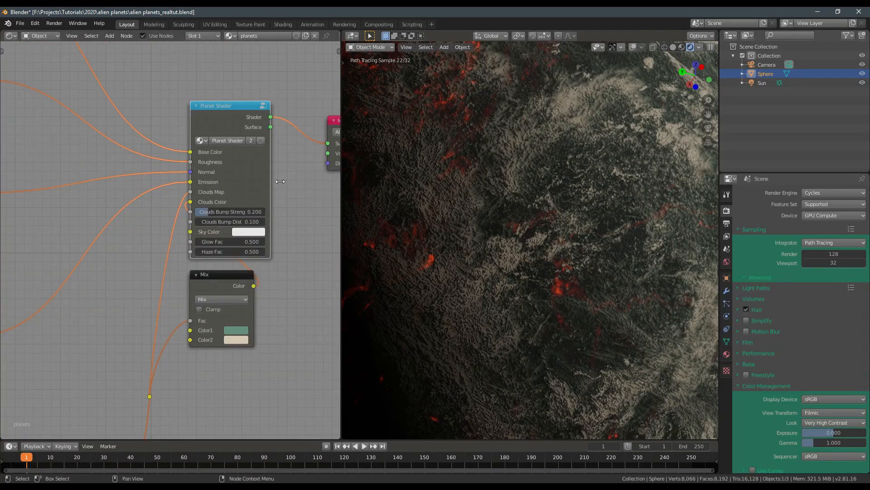
{"action": "left_click", "coordinate": [249, 221]}
{"action": "type", "text": ".0"}
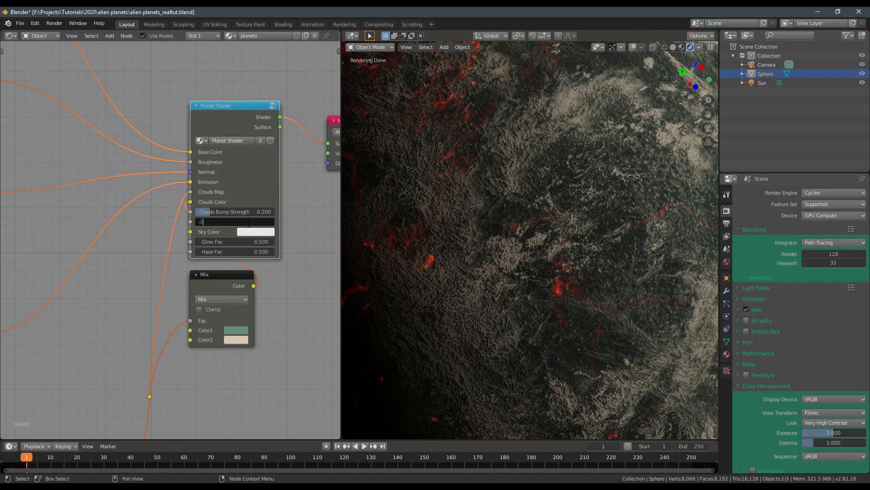
{"action": "type", "text": "1"}
{"action": "key", "text": "Return"}
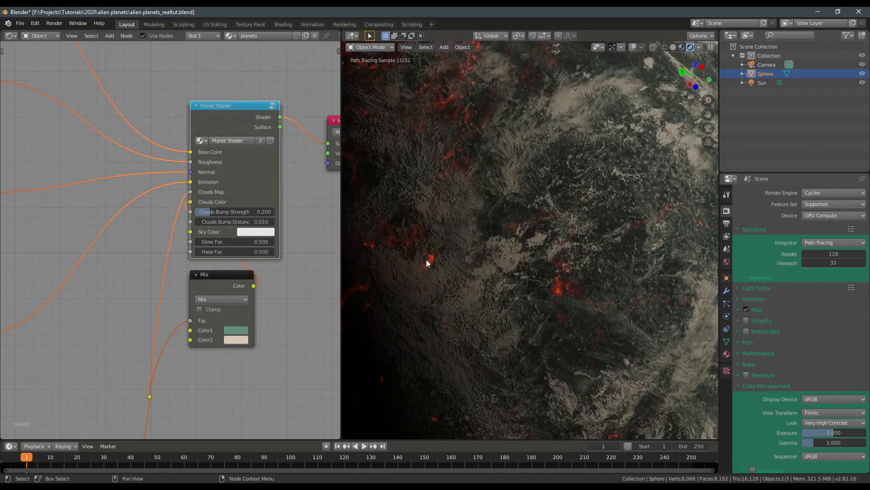
- Inspect the whole planet from its lava-lit side, centre the view on the sphere, and save the file
{"action": "scroll", "coordinate": [455, 295], "scroll_direction": "down", "scroll_amount": 6}
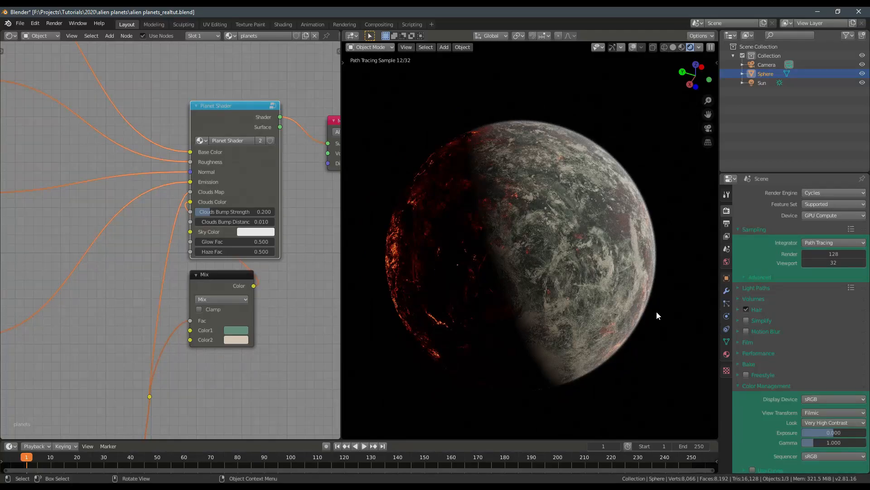
{"action": "mouse_move", "coordinate": [656, 311]}
{"action": "middle_mouse_down"}
{"action": "mouse_move", "coordinate": [610, 317]}
{"action": "mouse_move", "coordinate": [608, 293]}
{"action": "mouse_move", "coordinate": [586, 294]}
{"action": "middle_mouse_up"}
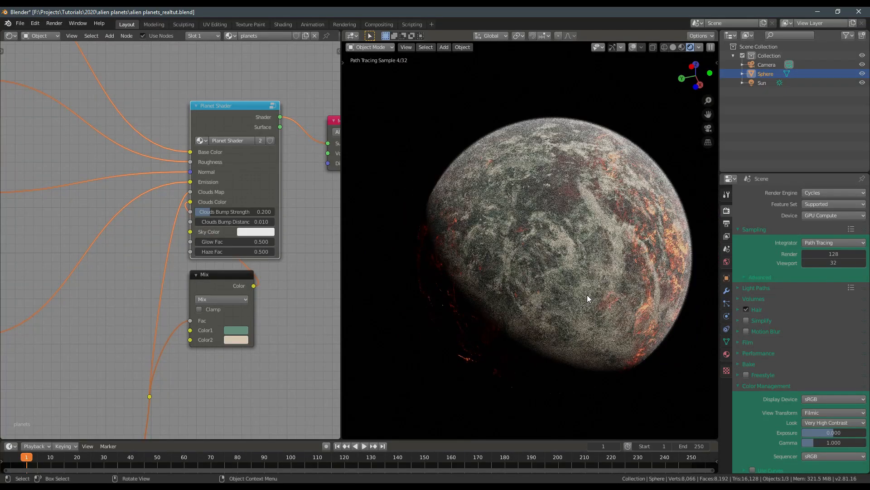
{"action": "middle_click_drag", "start_coordinate": [639, 245], "coordinate": [574, 226]}
{"action": "key", "text": "KP_Decimal"}
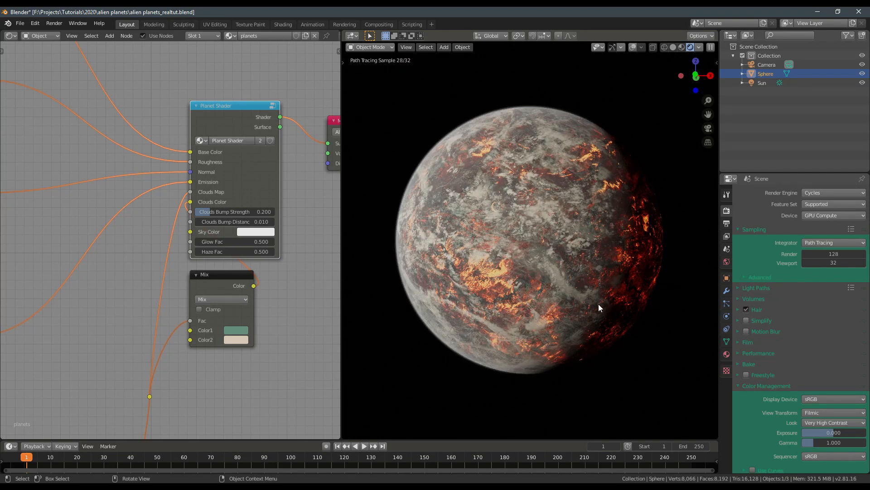
{"action": "key", "text": "ctrl+s"}
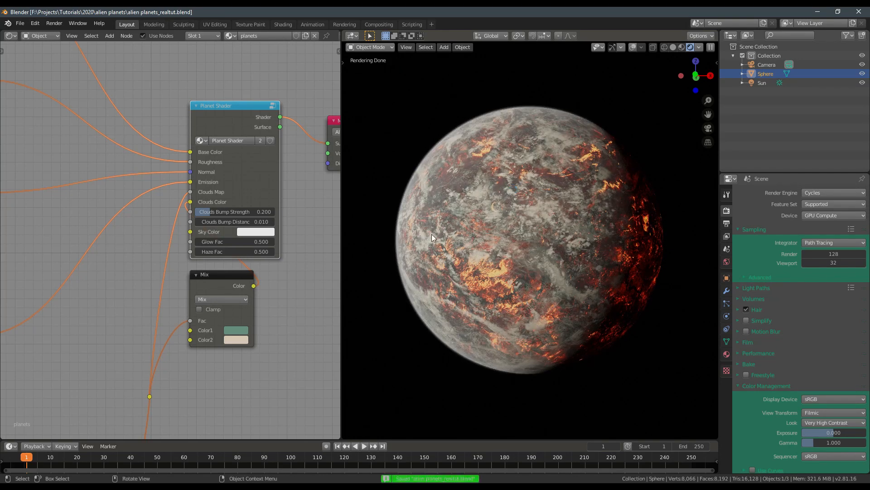
- Set the Planet Shader's Sky Color to a muted red with hue 0.021, saturation 0.409 and value 0.764, check the planet, and save the file
{"action": "key", "text": "KP_Decimal"}
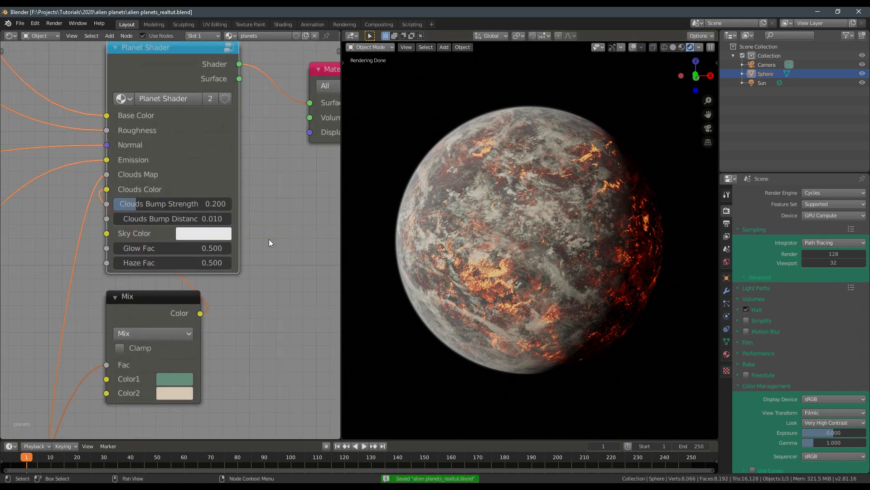
{"action": "left_click", "coordinate": [204, 233]}
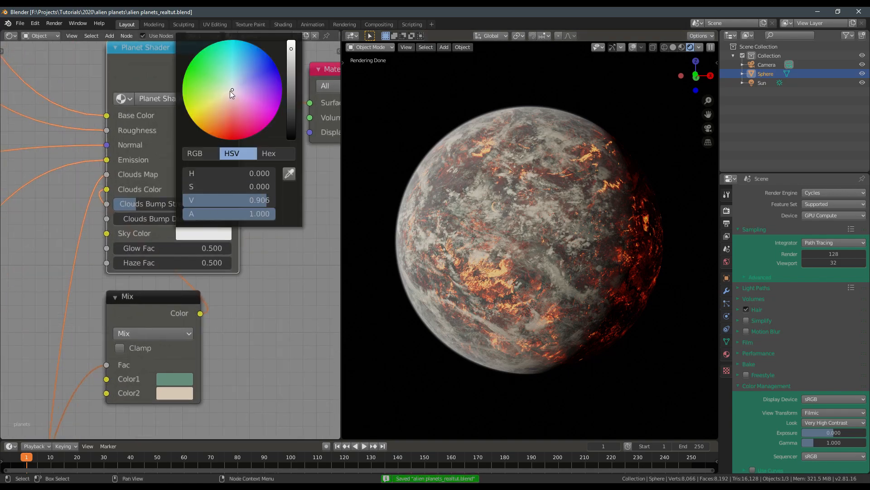
{"action": "mouse_move", "coordinate": [230, 92]}
{"action": "left_mouse_down"}
{"action": "mouse_move", "coordinate": [232, 104]}
{"action": "mouse_move", "coordinate": [226, 98]}
{"action": "left_mouse_up"}
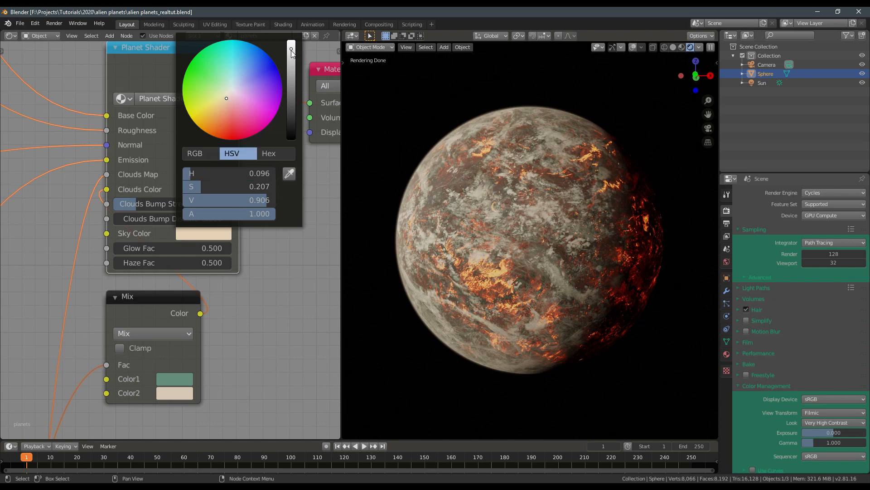
{"action": "left_click_drag", "start_coordinate": [292, 54], "coordinate": [292, 63]}
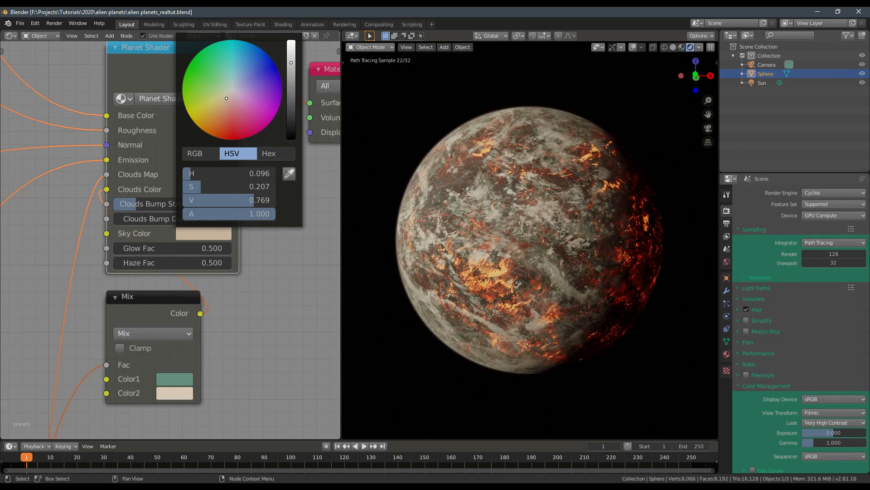
{"action": "mouse_move", "coordinate": [226, 97]}
{"action": "left_mouse_down"}
{"action": "mouse_move", "coordinate": [235, 85]}
{"action": "mouse_move", "coordinate": [229, 104]}
{"action": "left_mouse_up"}
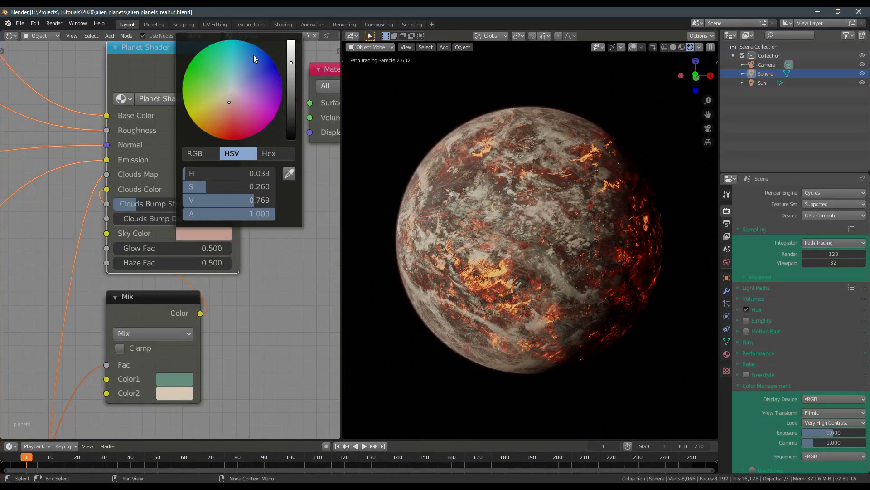
{"action": "left_click_drag", "start_coordinate": [229, 102], "coordinate": [229, 110]}
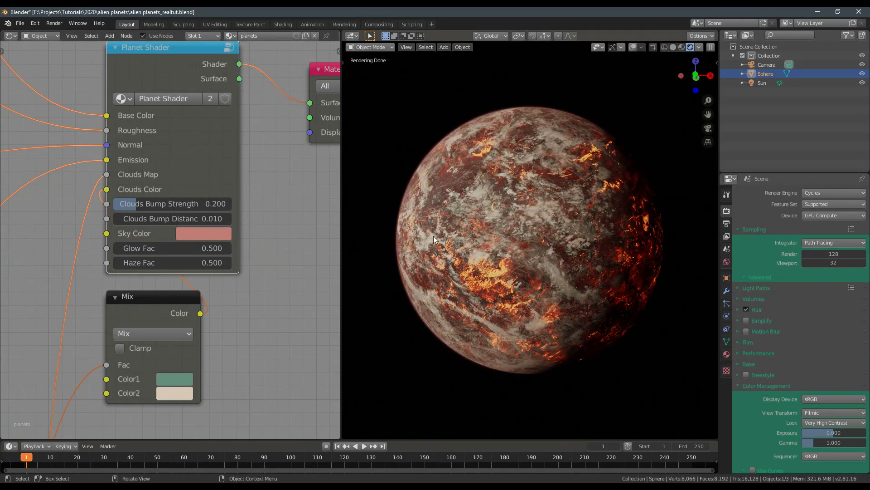
{"action": "middle_click_drag", "start_coordinate": [437, 236], "coordinate": [488, 243]}
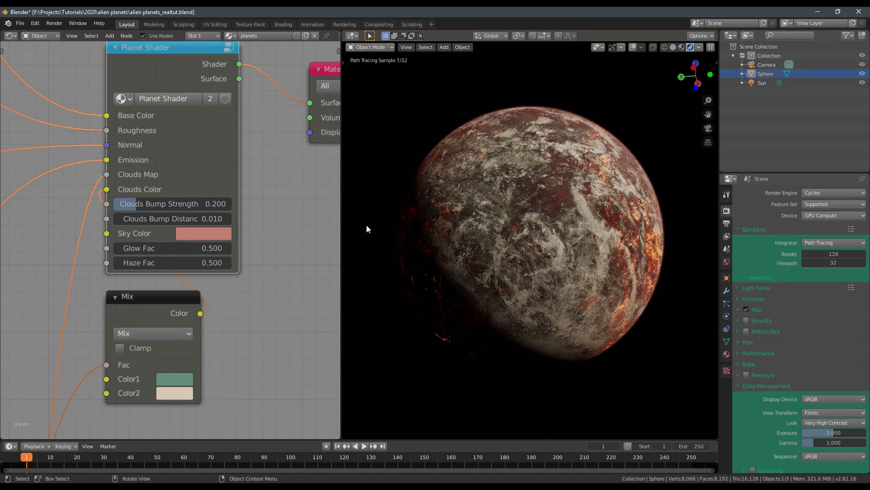
{"action": "key", "text": "ctrl+s"}
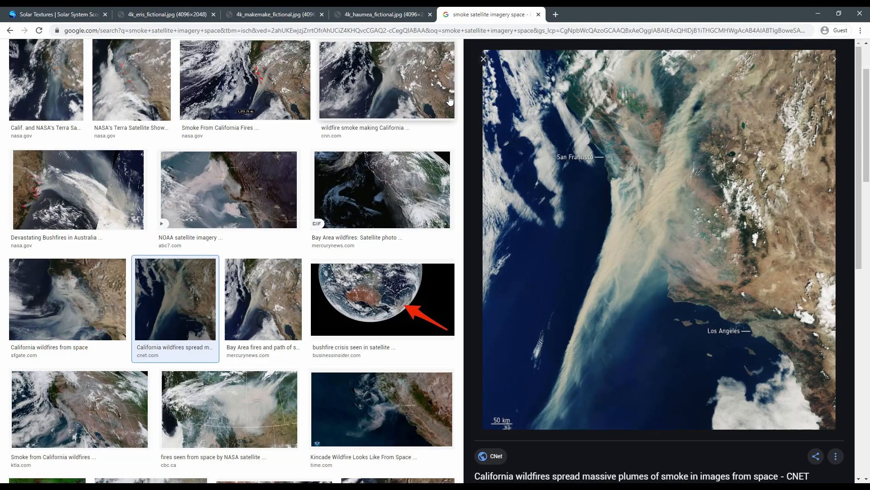
- Switch to the web browser, search images for "sky full of ash and smoke", open the red smoke-filled sky photo and look through the other results
{"action": "key", "text": "ctrl+t"}
{"action": "type", "text": "sky full of ash and smoke"}
{"action": "key", "text": "Return"}
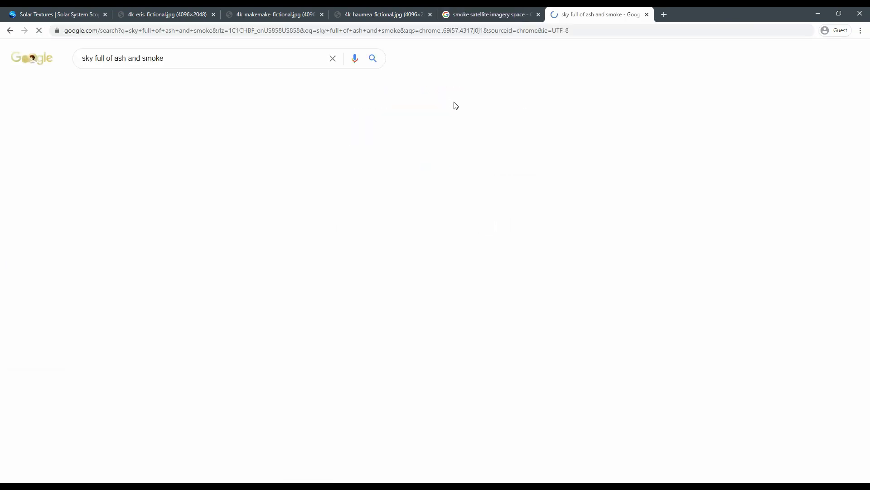
{"action": "left_click", "coordinate": [171, 82]}
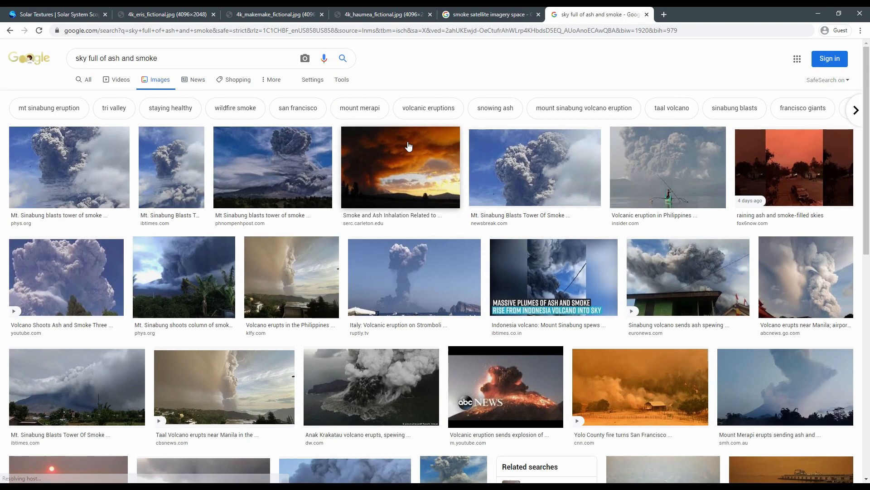
{"action": "left_click", "coordinate": [783, 171]}
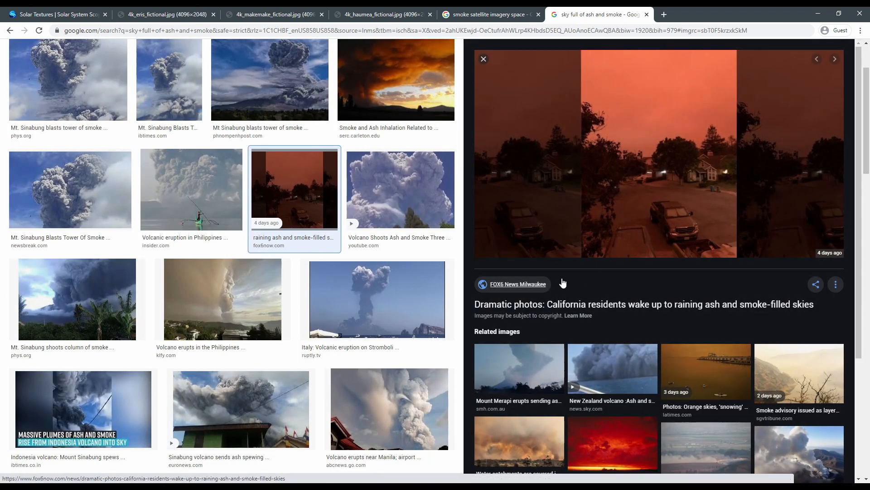
{"action": "scroll", "coordinate": [332, 269], "scroll_direction": "down", "scroll_amount": 6}
{"action": "scroll", "coordinate": [333, 268], "scroll_direction": "down", "scroll_amount": 4}
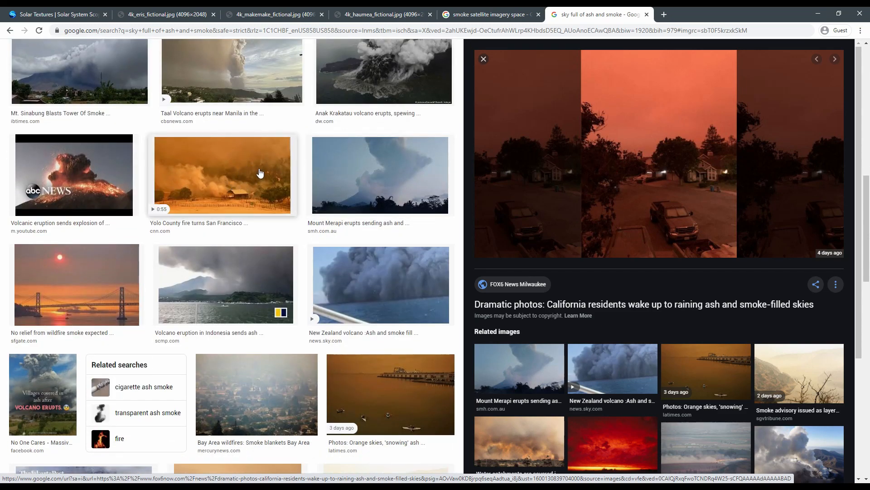
{"action": "scroll", "coordinate": [250, 188], "scroll_direction": "down", "scroll_amount": 12}
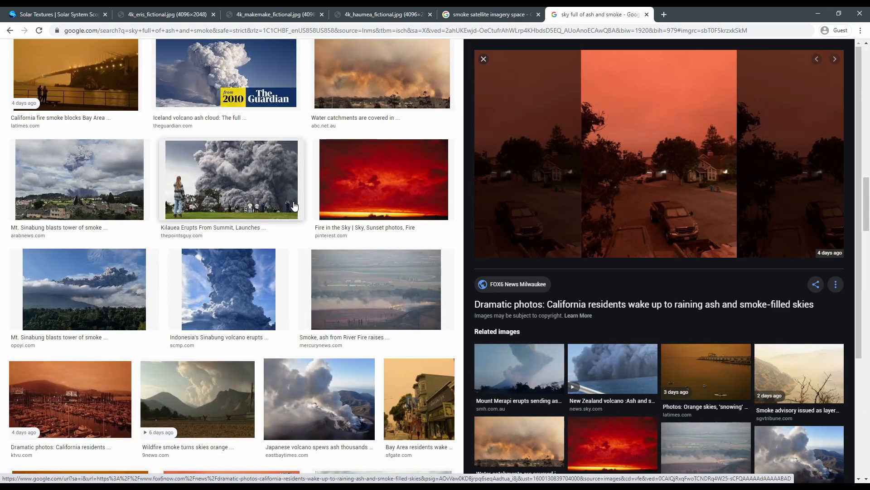
{"action": "scroll", "coordinate": [254, 220], "scroll_direction": "down", "scroll_amount": 2}
{"action": "scroll", "coordinate": [254, 220], "scroll_direction": "down", "scroll_amount": 5}
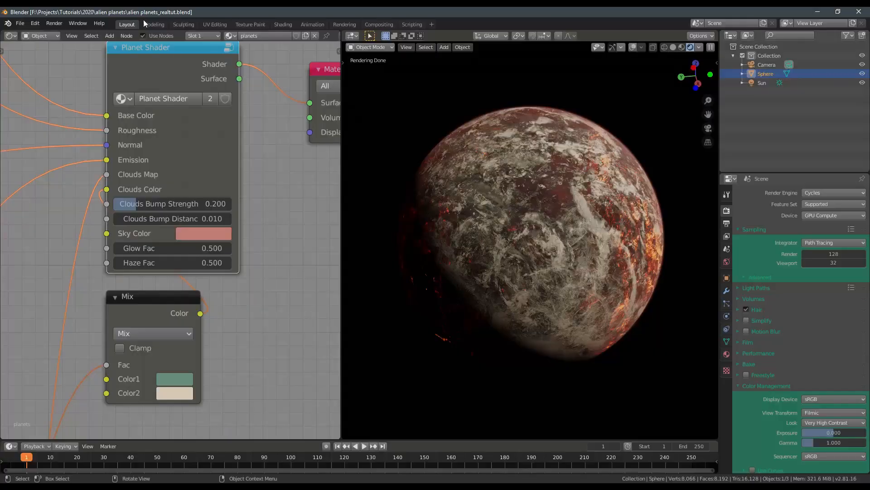
- Return to Blender, shift the Planet Shader's Sky Color to a brighter salmon orange, check the planet's lava side, and save the file
{"action": "left_click", "coordinate": [211, 233]}
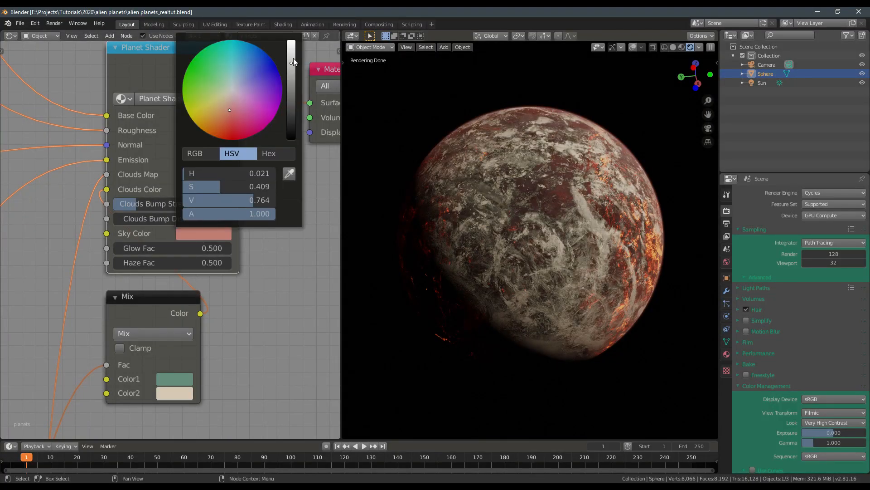
{"action": "left_click_drag", "start_coordinate": [293, 58], "coordinate": [292, 51]}
{"action": "left_click", "coordinate": [227, 112]}
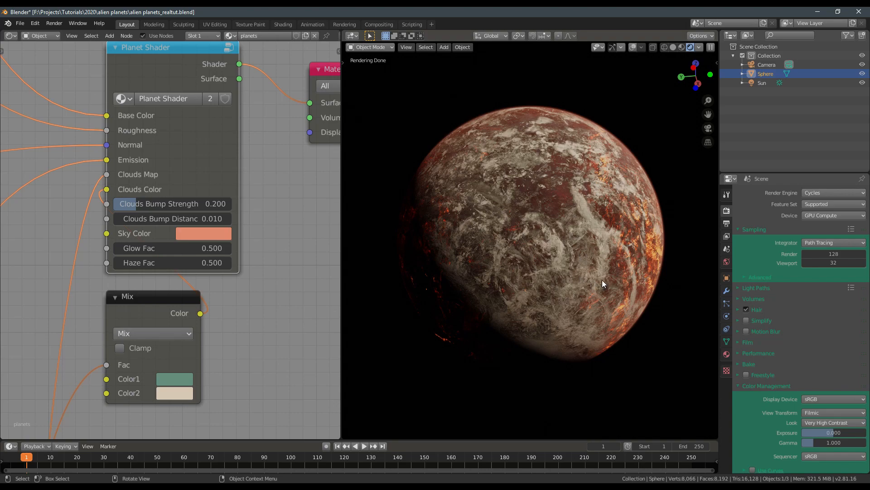
{"action": "middle_click_drag", "start_coordinate": [637, 288], "coordinate": [562, 295]}
{"action": "scroll", "coordinate": [569, 279], "scroll_direction": "down", "scroll_amount": 3}
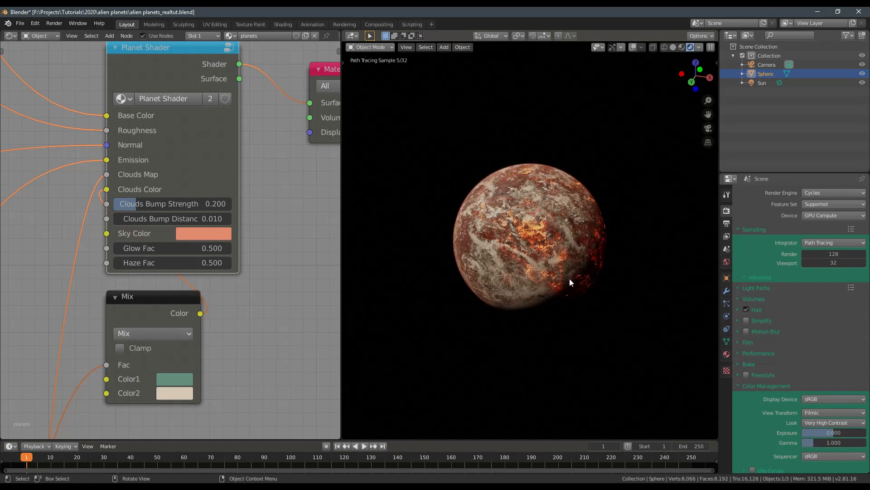
{"action": "scroll", "coordinate": [464, 370], "scroll_direction": "up", "scroll_amount": 3}
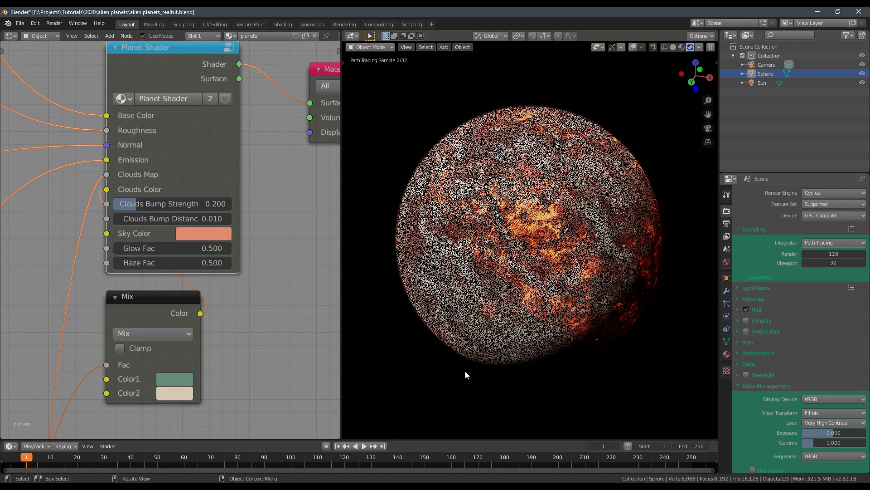
{"action": "key", "text": "ctrl+s"}
- Preview the 8k_venus_surface.jpg texture on the planet and add 8k_mercury.jpg as a new image texture node above it
{"action": "scroll", "coordinate": [180, 252], "scroll_direction": "down", "scroll_amount": 5}
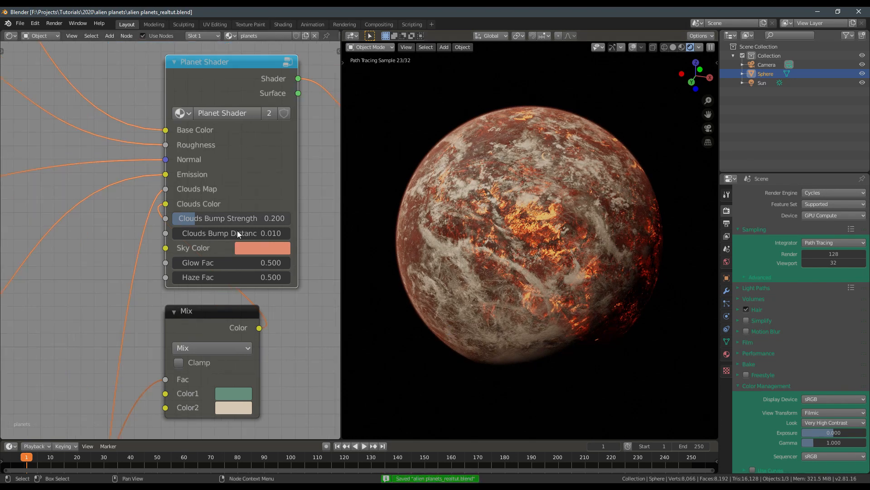
{"action": "middle_click_drag", "start_coordinate": [180, 252], "coordinate": [250, 228]}
{"action": "left_click", "coordinate": [86, 224], "text": "ctrl+shift"}
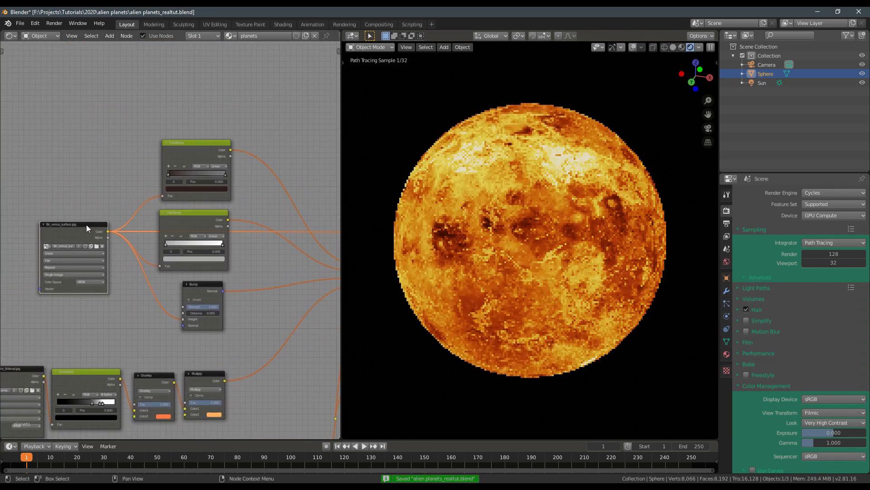
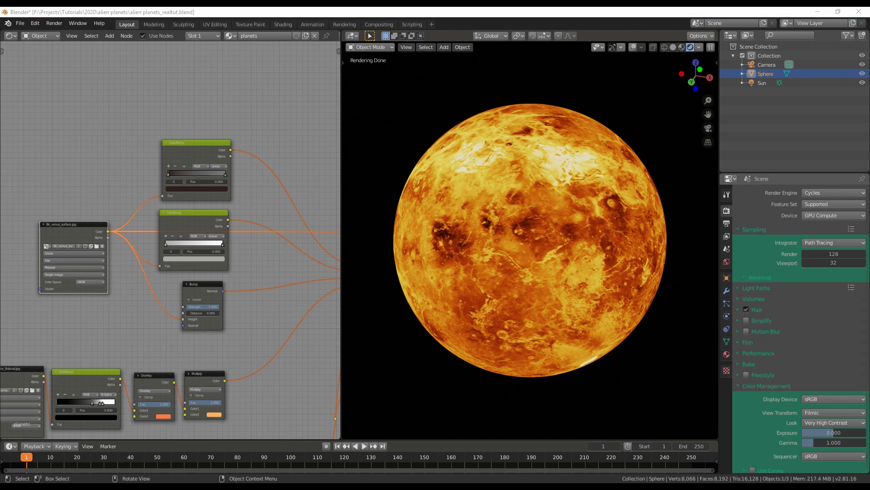
{"action": "left_click_drag", "start_coordinate": [13, 90], "coordinate": [9, 94]}
- Move the Venus surface texture node farther from the ColorRamps and gather its outgoing links through a reroute
{"action": "left_click", "coordinate": [601, 271]}
{"action": "scroll", "coordinate": [564, 267], "scroll_direction": "up", "scroll_amount": 3}
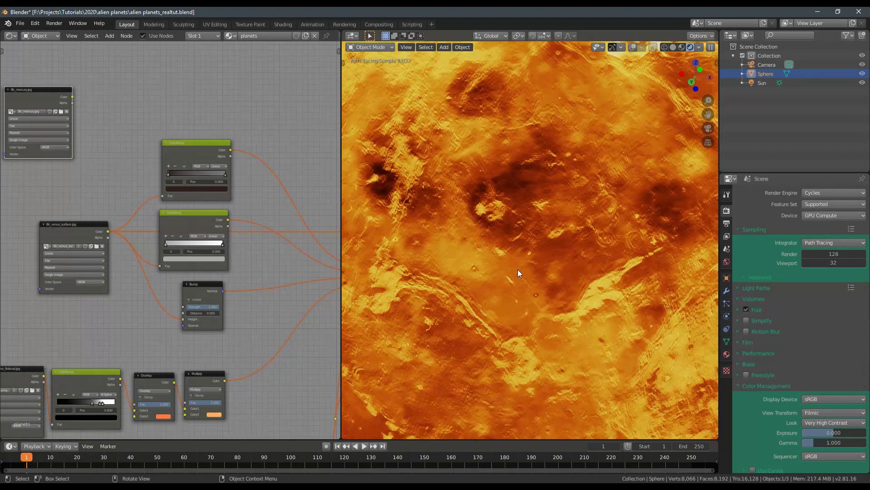
{"action": "middle_click_drag", "start_coordinate": [517, 269], "coordinate": [534, 267]}
{"action": "scroll", "coordinate": [537, 267], "scroll_direction": "up", "scroll_amount": 2}
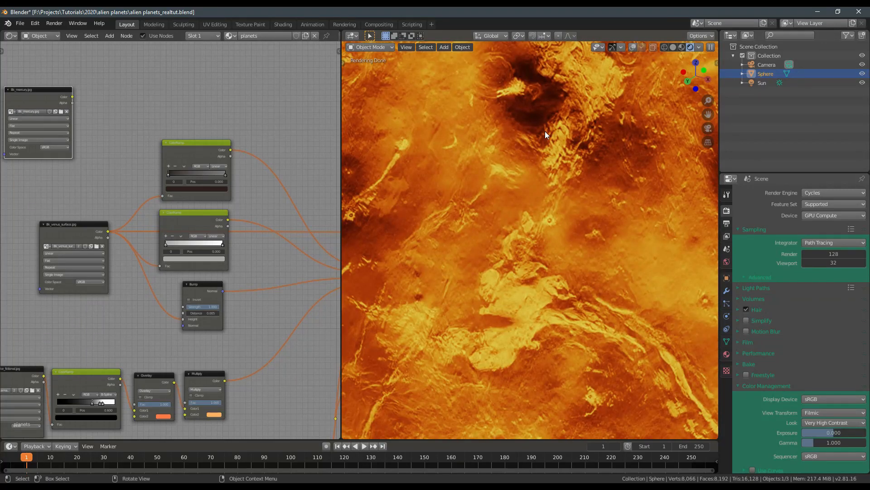
{"action": "middle_click_drag", "start_coordinate": [561, 152], "coordinate": [558, 171]}
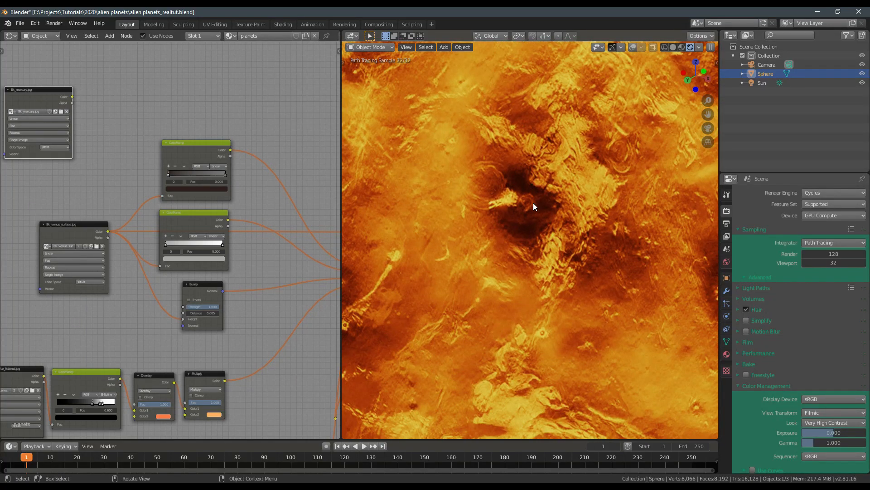
{"action": "scroll", "coordinate": [563, 183], "scroll_direction": "down", "scroll_amount": 4}
{"action": "middle_click_drag", "start_coordinate": [107, 171], "coordinate": [195, 164]}
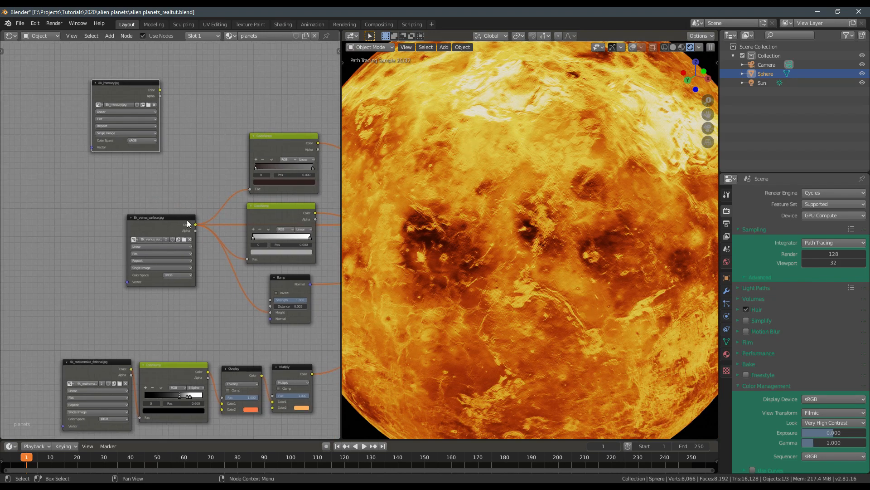
{"action": "left_click_drag", "start_coordinate": [172, 223], "coordinate": [88, 220]}
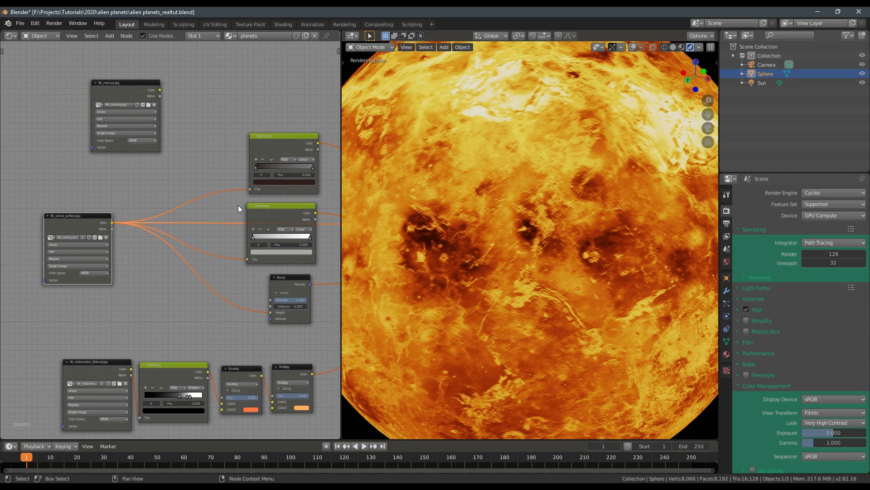
{"action": "left_click", "coordinate": [302, 214], "text": "ctrl+shift"}
{"action": "right_click_drag", "start_coordinate": [199, 289], "coordinate": [199, 289], "text": "shift"}
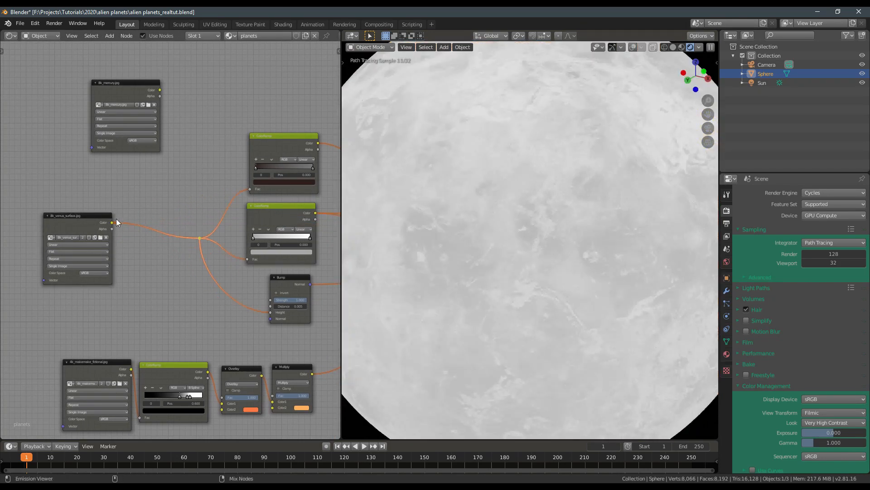
- Connect the 8k_mercury.jpg Color output to the reroute in place of the Venus texture and place the Mercury node between them
{"action": "left_click", "coordinate": [109, 221], "text": "ctrl+shift"}
{"action": "left_click_drag", "start_coordinate": [127, 89], "coordinate": [197, 241]}
{"action": "left_click", "coordinate": [199, 238], "text": "ctrl+shift"}
{"action": "left_click", "coordinate": [133, 105], "text": "ctrl+shift"}
{"action": "left_click", "coordinate": [274, 144], "text": "ctrl+shift"}
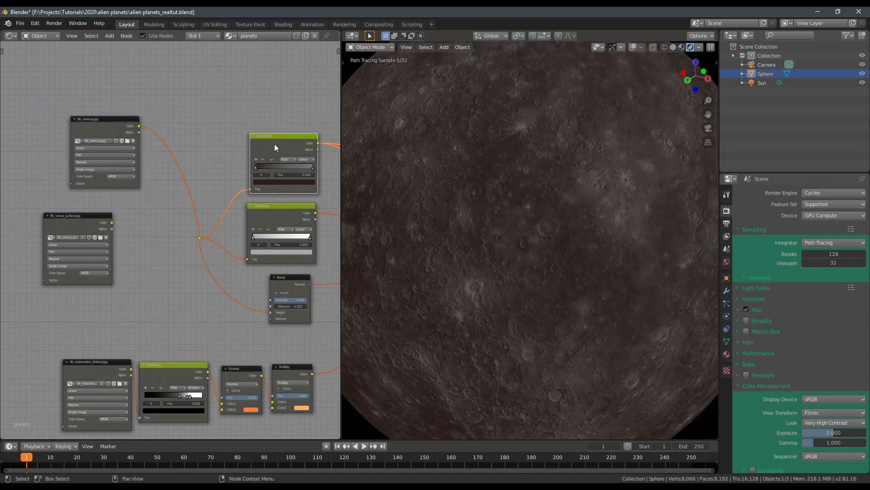
{"action": "left_click_drag", "start_coordinate": [106, 216], "coordinate": [68, 216]}
{"action": "left_click_drag", "start_coordinate": [99, 135], "coordinate": [117, 229]}
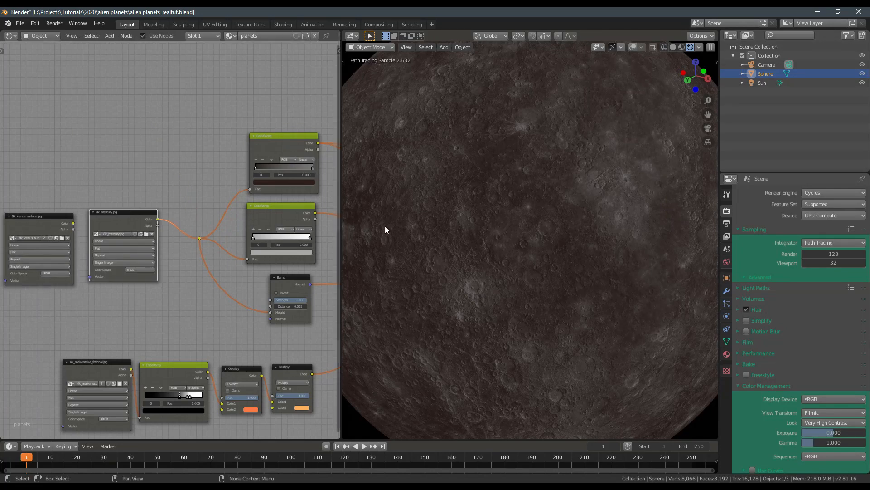
- Preview the roughness ColorRamp, the Bump node and the full Planet Shader in turn with the Mercury texture as input
{"action": "scroll", "coordinate": [528, 216], "scroll_direction": "down", "scroll_amount": 5}
{"action": "middle_click_drag", "start_coordinate": [528, 216], "coordinate": [522, 224]}
{"action": "left_click", "coordinate": [271, 214], "text": "ctrl+shift"}
{"action": "middle_click_drag", "start_coordinate": [292, 254], "coordinate": [223, 255]}
{"action": "left_click", "coordinate": [247, 268], "text": "ctrl+shift"}
{"action": "left_click", "coordinate": [296, 229], "text": "ctrl+shift"}
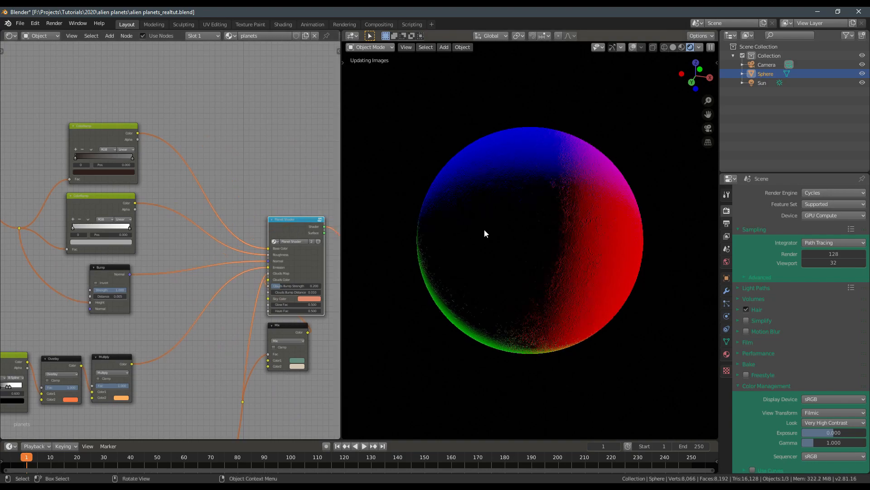
- Inspect the planet's surface from several sides, try the Venus texture on the reroute for comparison, and save the file with the Mercury texture
{"action": "middle_click_drag", "start_coordinate": [458, 235], "coordinate": [550, 256]}
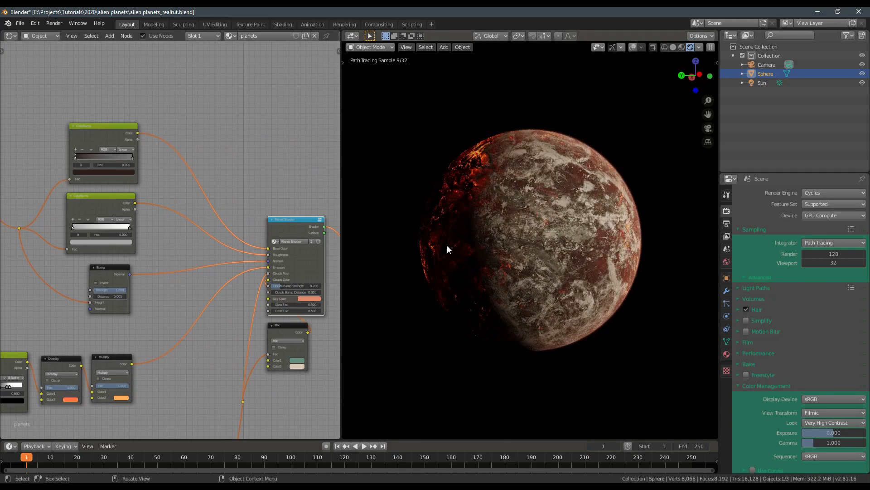
{"action": "scroll", "coordinate": [447, 249], "scroll_direction": "up", "scroll_amount": 4}
{"action": "middle_click_drag", "start_coordinate": [180, 244], "coordinate": [318, 237]}
{"action": "left_click_drag", "start_coordinate": [31, 207], "coordinate": [156, 222]}
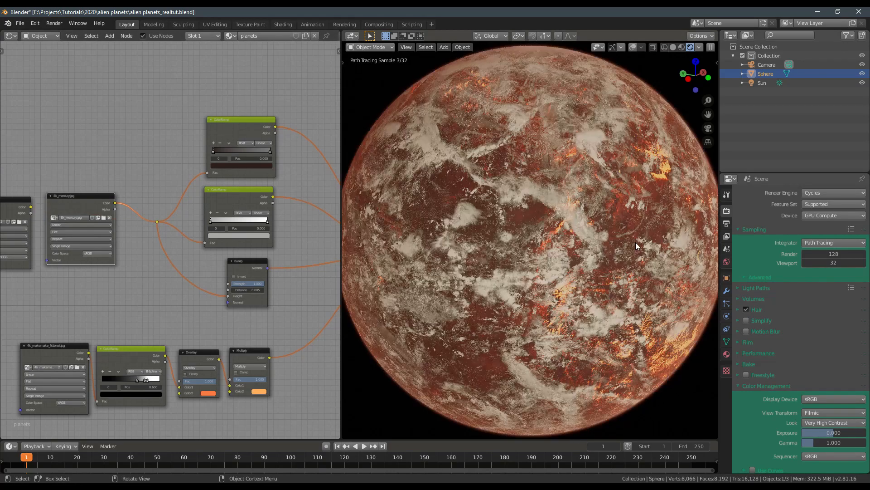
{"action": "middle_click_drag", "start_coordinate": [459, 311], "coordinate": [499, 263]}
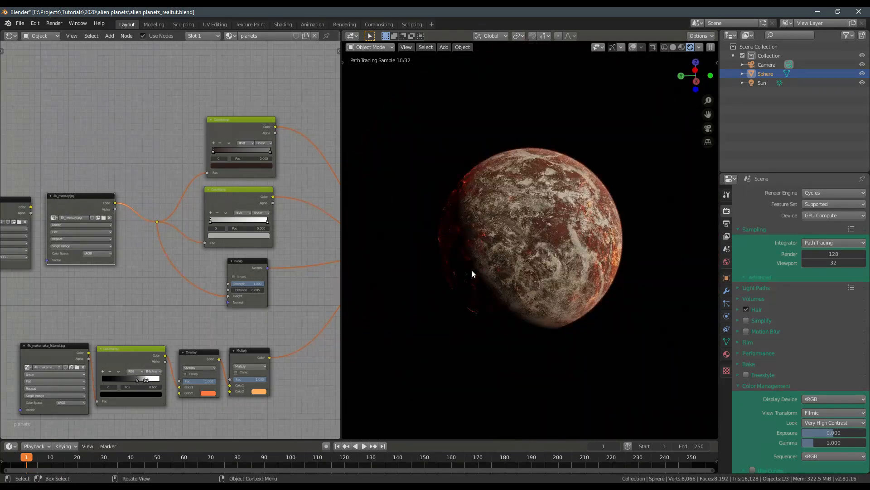
{"action": "key", "text": "ctrl+s"}
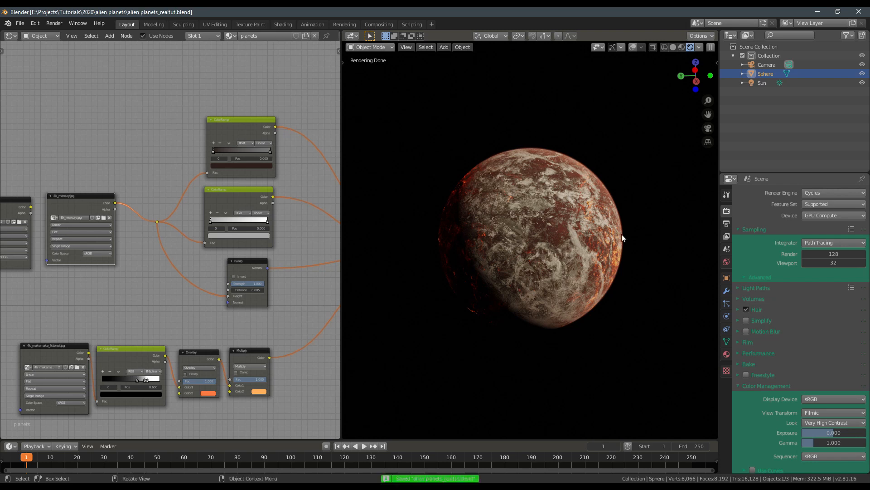
- Preview the 8k_mercury.jpg texture, its base color and roughness ColorRamps, and the Bump node in turn
{"action": "left_click", "coordinate": [93, 205], "text": "ctrl+shift"}
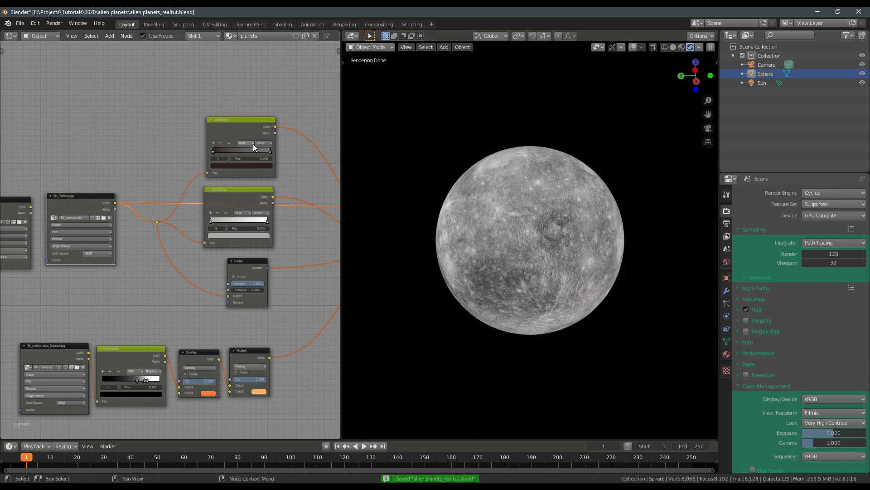
{"action": "left_click", "coordinate": [245, 130], "text": "ctrl+shift"}
{"action": "middle_click_drag", "start_coordinate": [239, 164], "coordinate": [210, 180]}
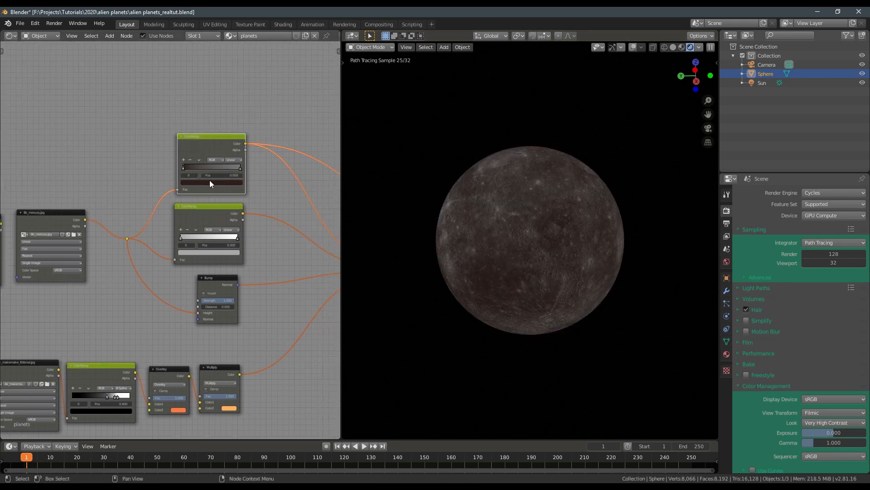
{"action": "left_click", "coordinate": [215, 215], "text": "ctrl+shift"}
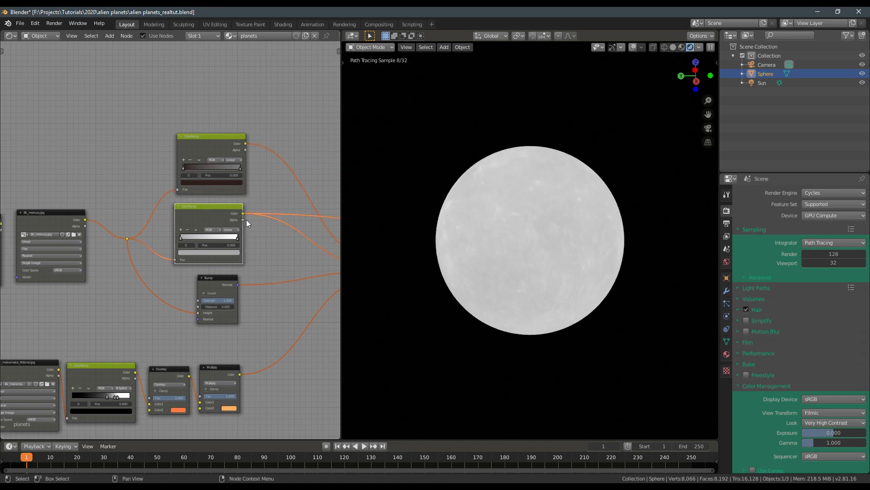
{"action": "middle_click_drag", "start_coordinate": [246, 219], "coordinate": [145, 244]}
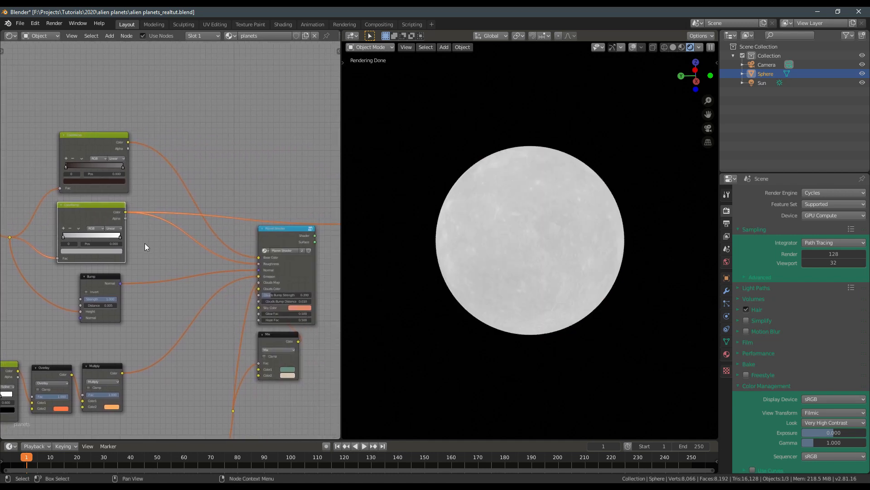
{"action": "left_click", "coordinate": [108, 281], "text": "ctrl+shift"}
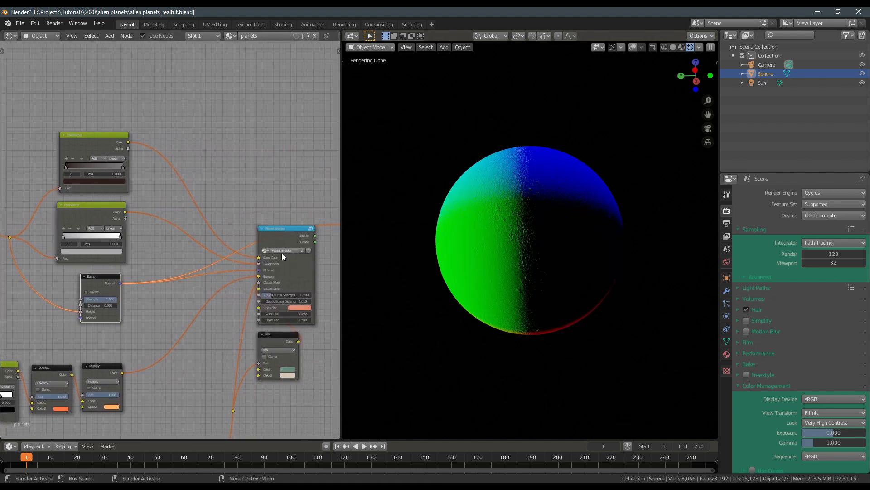
- Preview the emission branch node by node: the 8k_makemake_fictional.jpg texture, its ColorRamp, and the Overlay and Multiply nodes
{"action": "middle_click_drag", "start_coordinate": [217, 240], "coordinate": [191, 232]}
{"action": "middle_click_drag", "start_coordinate": [169, 288], "coordinate": [229, 249]}
{"action": "middle_click_drag", "start_coordinate": [139, 315], "coordinate": [195, 301]}
{"action": "scroll", "coordinate": [191, 302], "scroll_direction": "down", "scroll_amount": 3}
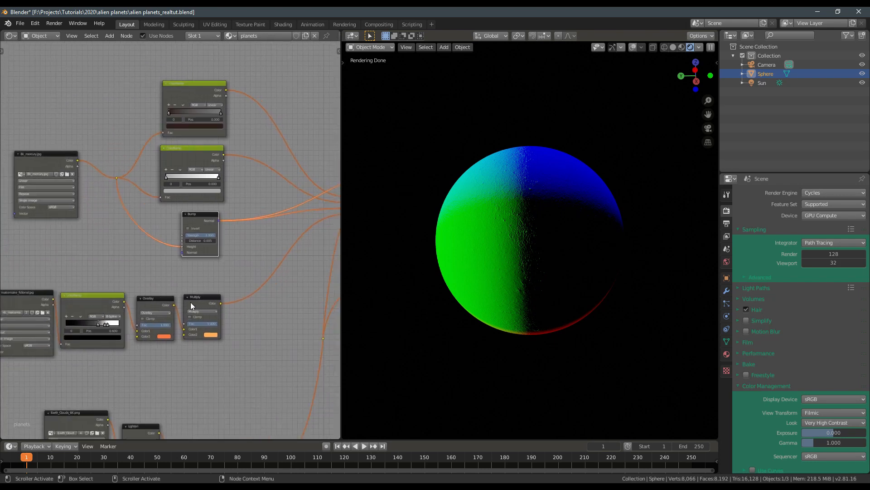
{"action": "middle_click_drag", "start_coordinate": [57, 286], "coordinate": [111, 287]}
{"action": "left_click", "coordinate": [111, 287], "text": "ctrl+shift"}
{"action": "scroll", "coordinate": [149, 295], "scroll_direction": "up", "scroll_amount": 4}
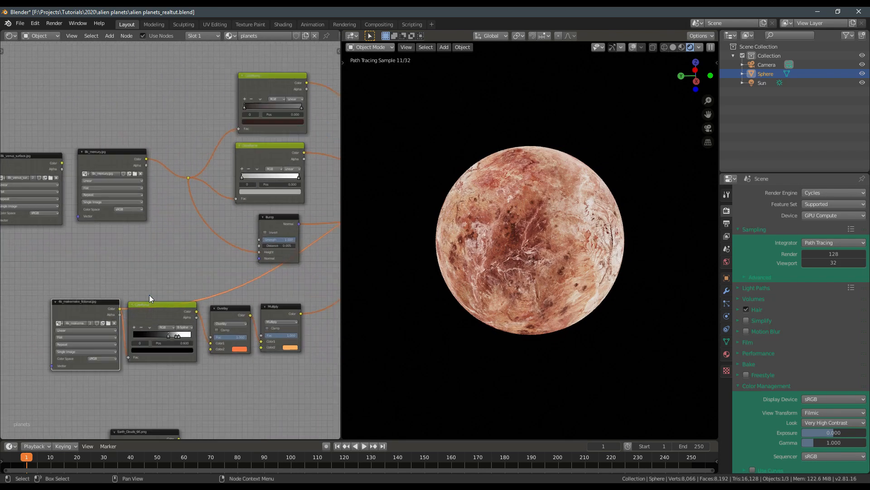
{"action": "left_click", "coordinate": [170, 322], "text": "ctrl+shift"}
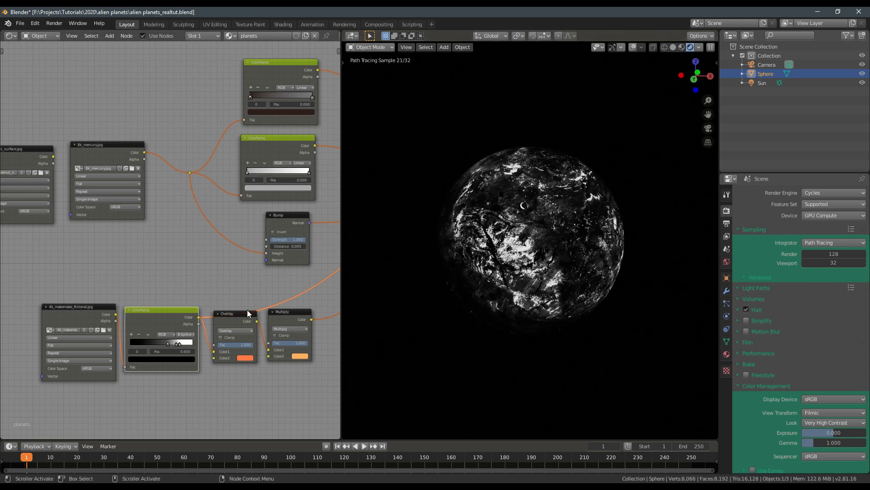
{"action": "scroll", "coordinate": [172, 313], "scroll_direction": "up", "scroll_amount": 1}
{"action": "left_click", "coordinate": [195, 334], "text": "ctrl+shift"}
{"action": "left_click", "coordinate": [281, 329], "text": "ctrl+shift"}
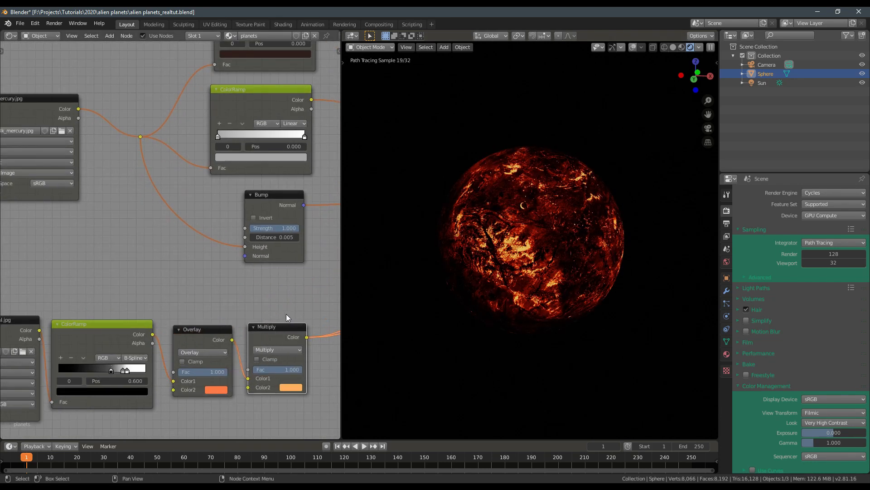
- Preview the clouds branch, comparing the final ColorRamp with the Lighten node that feeds it
{"action": "middle_click_drag", "start_coordinate": [287, 314], "coordinate": [270, 312]}
{"action": "scroll", "coordinate": [120, 266], "scroll_direction": "down", "scroll_amount": 2}
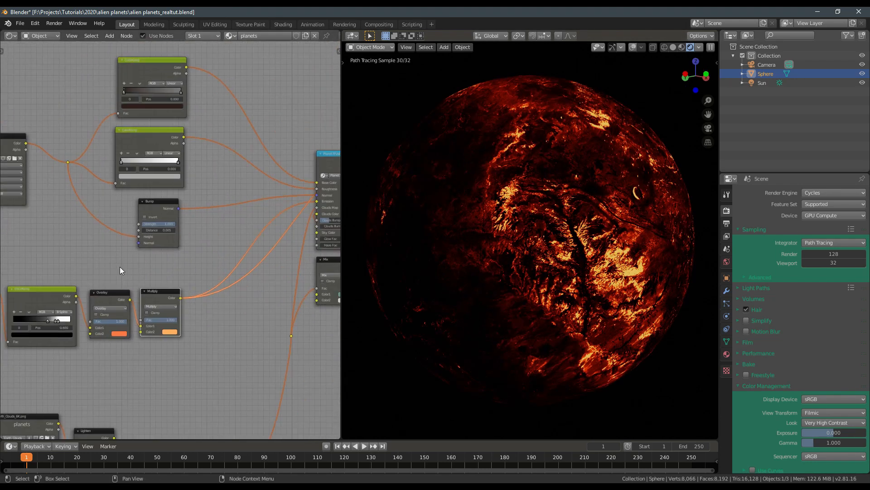
{"action": "middle_click_drag", "start_coordinate": [101, 258], "coordinate": [98, 258]}
{"action": "middle_click_drag", "start_coordinate": [209, 308], "coordinate": [232, 230]}
{"action": "left_click", "coordinate": [203, 371], "text": "ctrl+shift"}
{"action": "scroll", "coordinate": [201, 301], "scroll_direction": "down", "scroll_amount": 3}
{"action": "middle_click_drag", "start_coordinate": [181, 343], "coordinate": [205, 288]}
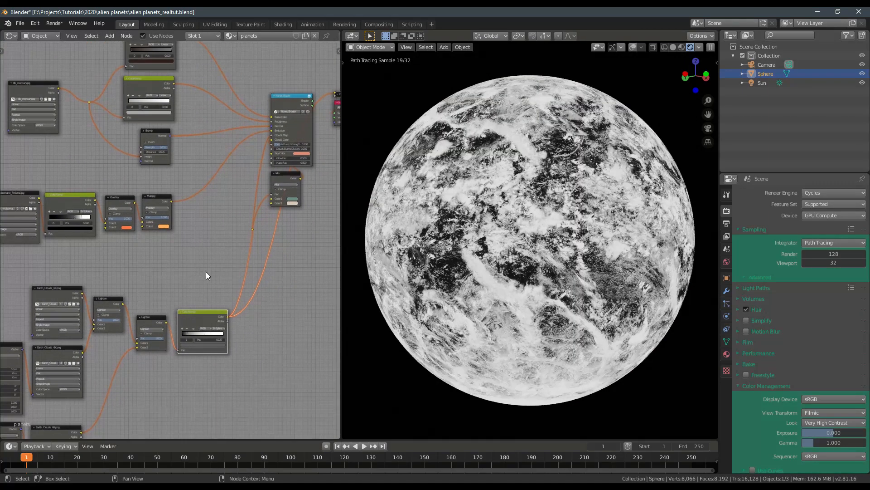
{"action": "middle_click_drag", "start_coordinate": [404, 262], "coordinate": [426, 278]}
{"action": "left_click", "coordinate": [160, 316], "text": "ctrl+shift"}
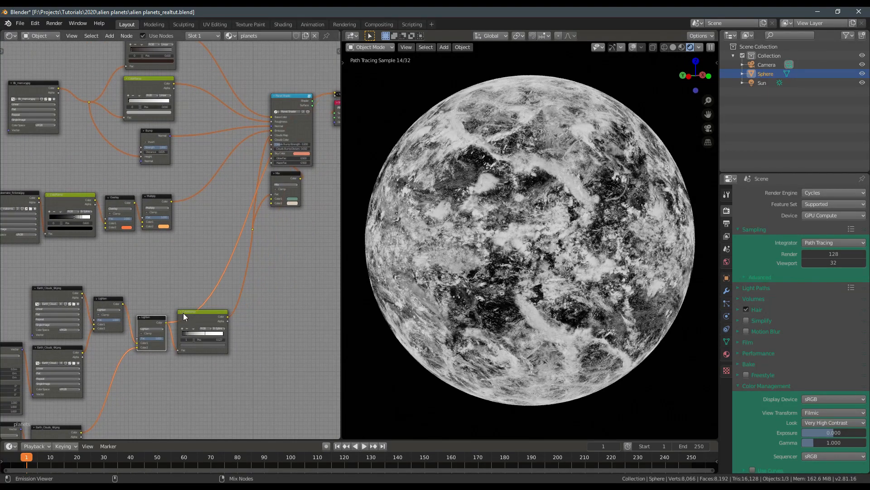
{"action": "left_click", "coordinate": [197, 311], "text": "ctrl+shift"}
- Preview the cloud color Mix node, compare it with the Planet Shader, and restore the Planet Shader as the material's output
{"action": "middle_click_drag", "start_coordinate": [200, 303], "coordinate": [166, 321]}
{"action": "scroll", "coordinate": [200, 276], "scroll_direction": "up", "scroll_amount": 5}
{"action": "left_click", "coordinate": [282, 183], "text": "ctrl+shift"}
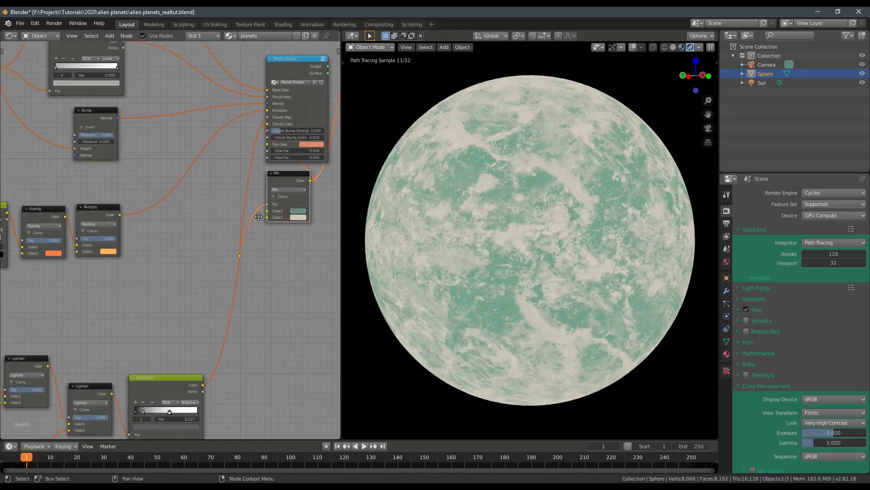
{"action": "middle_click_drag", "start_coordinate": [282, 182], "coordinate": [226, 307]}
{"action": "left_click", "coordinate": [249, 174], "text": "ctrl+shift"}
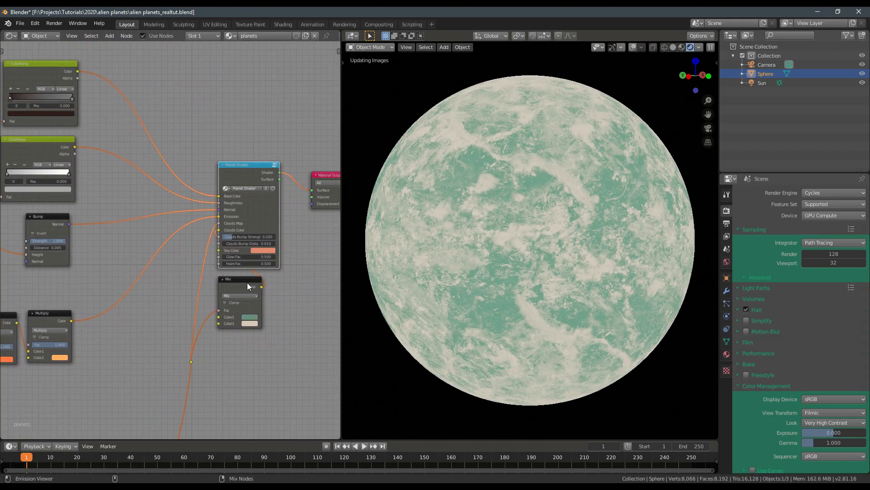
{"action": "left_click", "coordinate": [246, 282], "text": "ctrl+shift"}
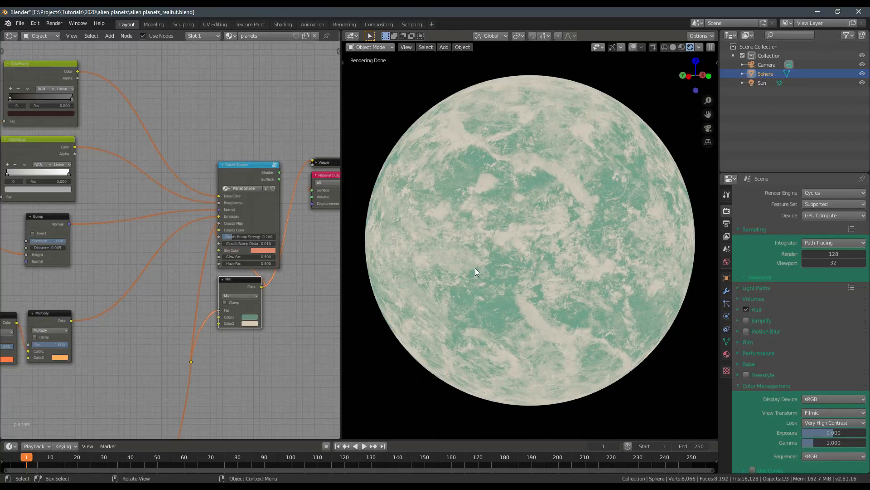
{"action": "left_click", "coordinate": [252, 175], "text": "ctrl+shift"}
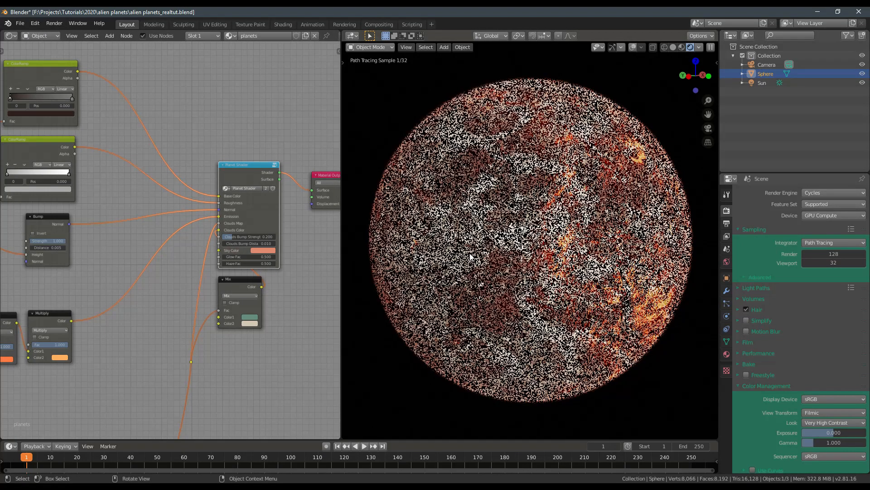
- Tint Color2 of the cloud Mix node beige with hue 0.096 and saturation 0.259, brighten it slightly, and save the file
{"action": "scroll", "coordinate": [197, 295], "scroll_direction": "up", "scroll_amount": 3}
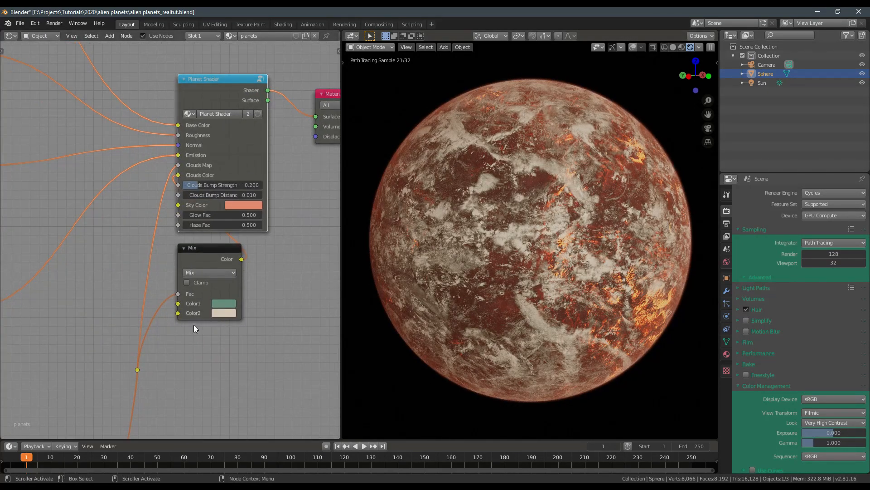
{"action": "left_click", "coordinate": [212, 312]}
{"action": "left_click_drag", "start_coordinate": [253, 214], "coordinate": [245, 223]}
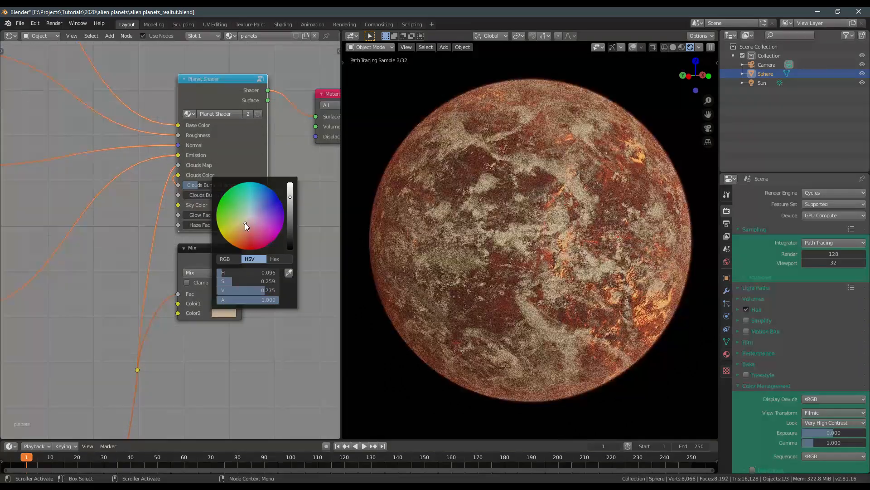
{"action": "left_click_drag", "start_coordinate": [290, 197], "coordinate": [292, 192]}
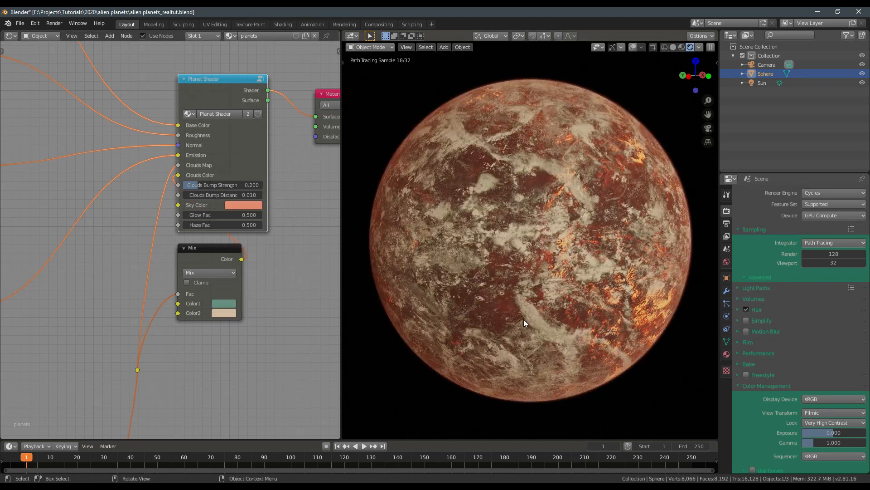
{"action": "middle_click_drag", "start_coordinate": [524, 319], "coordinate": [532, 272]}
{"action": "scroll", "coordinate": [530, 271], "scroll_direction": "down", "scroll_amount": 3}
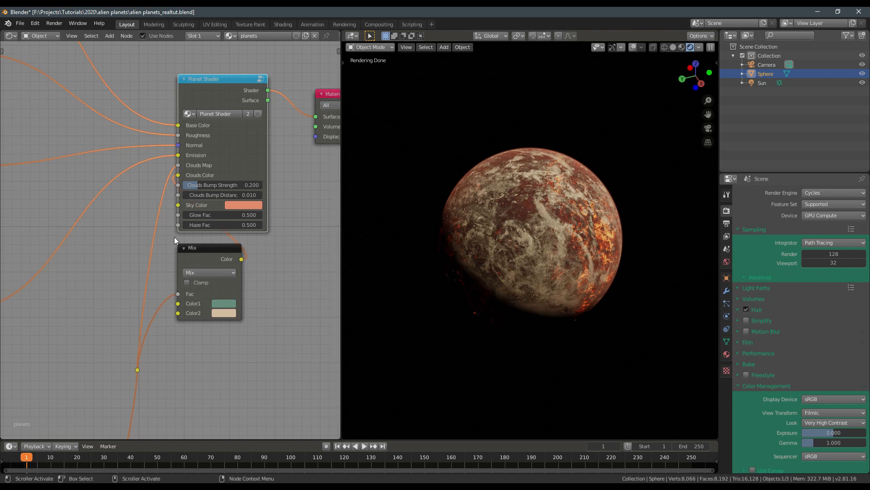
{"action": "key", "text": "ctrl+s"}
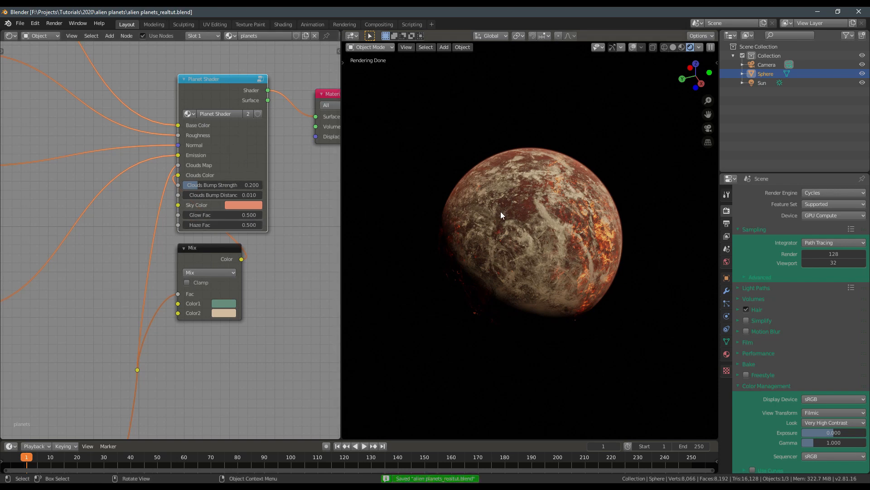
{"action": "mouse_move", "coordinate": [483, 224]}
{"action": "middle_mouse_down"}
{"action": "mouse_move", "coordinate": [552, 274]}
{"action": "mouse_move", "coordinate": [517, 267]}
{"action": "mouse_move", "coordinate": [525, 268]}
{"action": "middle_mouse_up"}
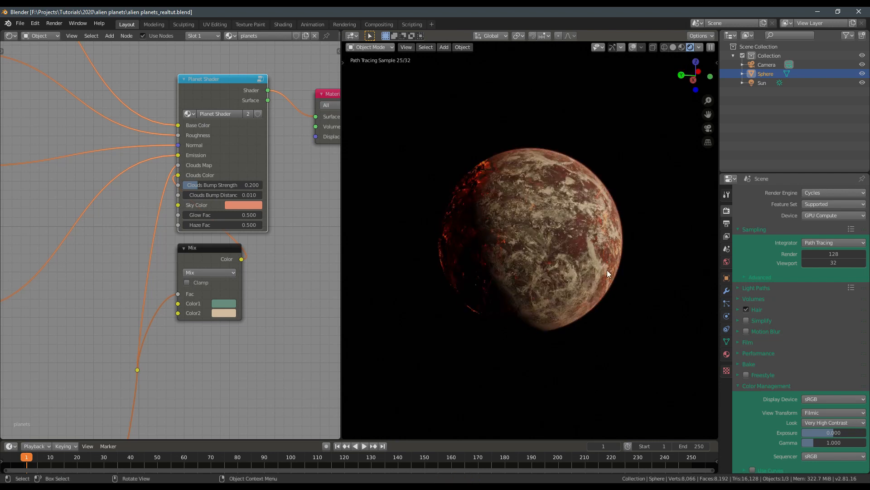
- Enclose all the volcanic planet's nodes except the Material Output in one frame and save the file
{"action": "scroll", "coordinate": [132, 254], "scroll_direction": "down", "scroll_amount": 7}
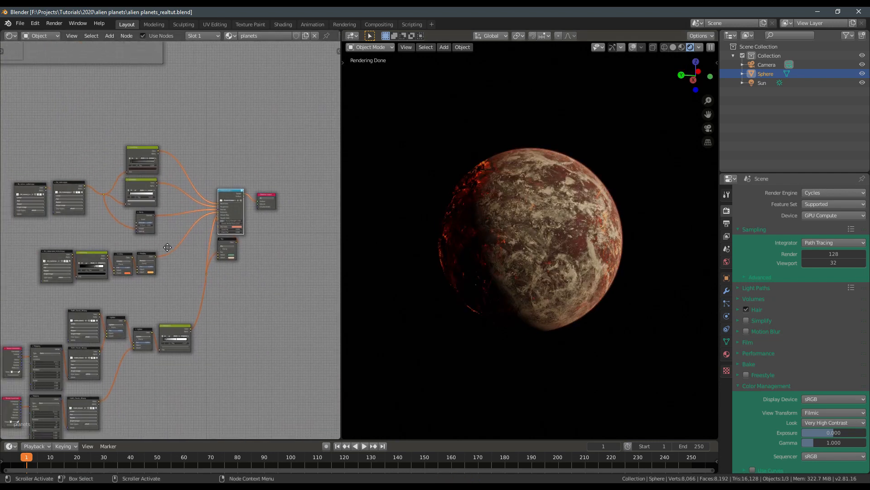
{"action": "scroll", "coordinate": [194, 252], "scroll_direction": "down", "scroll_amount": 2}
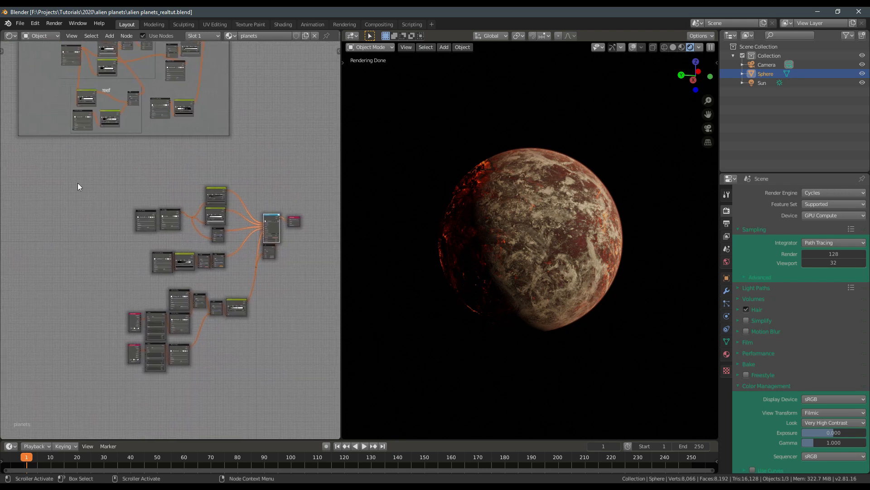
{"action": "left_click_drag", "start_coordinate": [78, 183], "coordinate": [274, 393]}
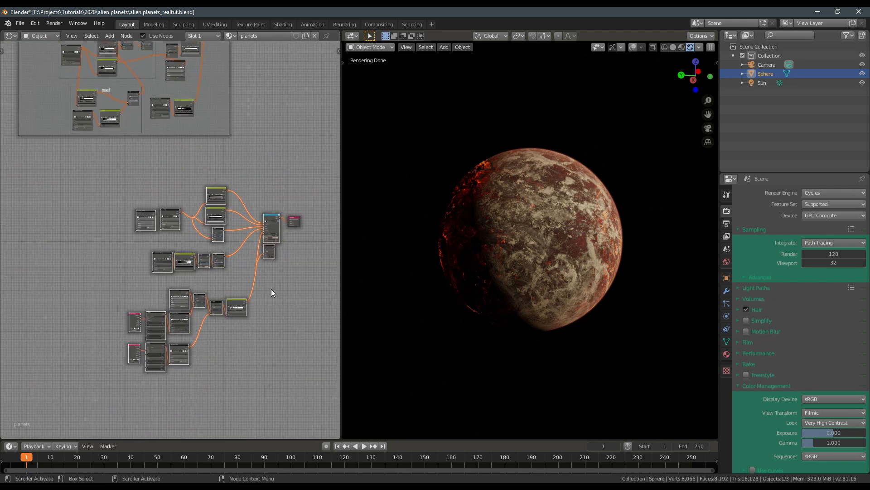
{"action": "key", "text": "ctrl+j"}
{"action": "key", "text": "n"}
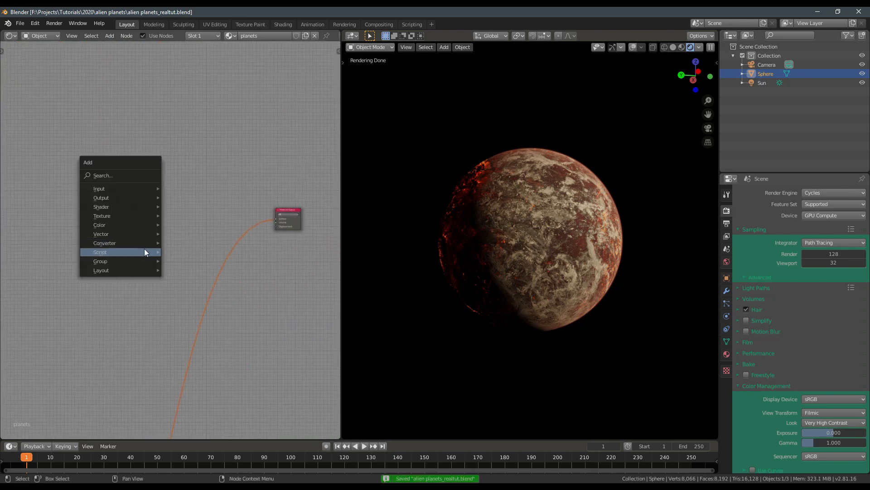
- Add a new Planet Shader group node and connect its Shader output to the Material Output's Surface
{"action": "key", "text": "shift+a"}
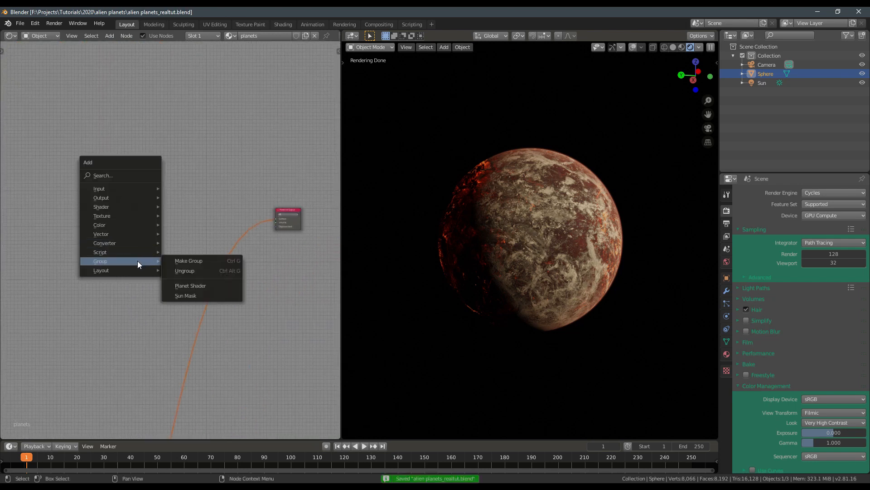
{"action": "mouse_move", "coordinate": [137, 260]}
{"action": "left_click", "coordinate": [194, 285]}
{"action": "left_click", "coordinate": [160, 216]}
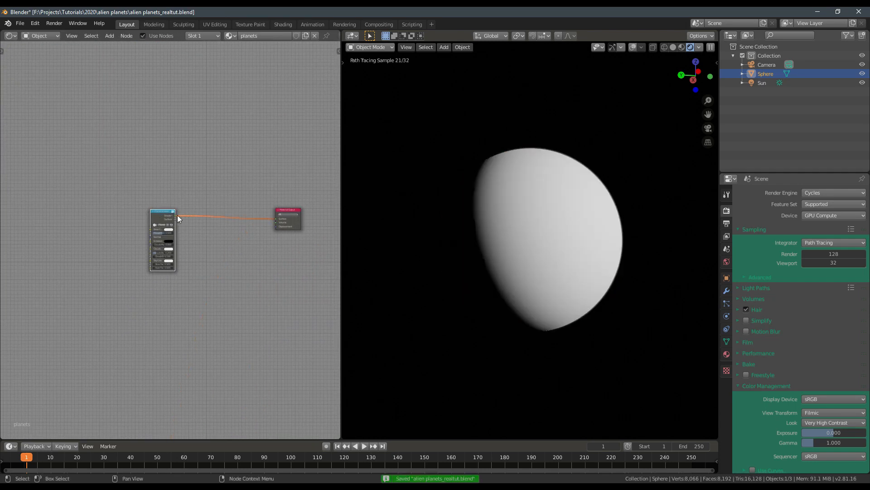
{"action": "left_click_drag", "start_coordinate": [167, 222], "coordinate": [239, 219]}
{"action": "scroll", "coordinate": [226, 228], "scroll_direction": "up", "scroll_amount": 7}
{"action": "middle_click_drag", "start_coordinate": [227, 228], "coordinate": [146, 226]}
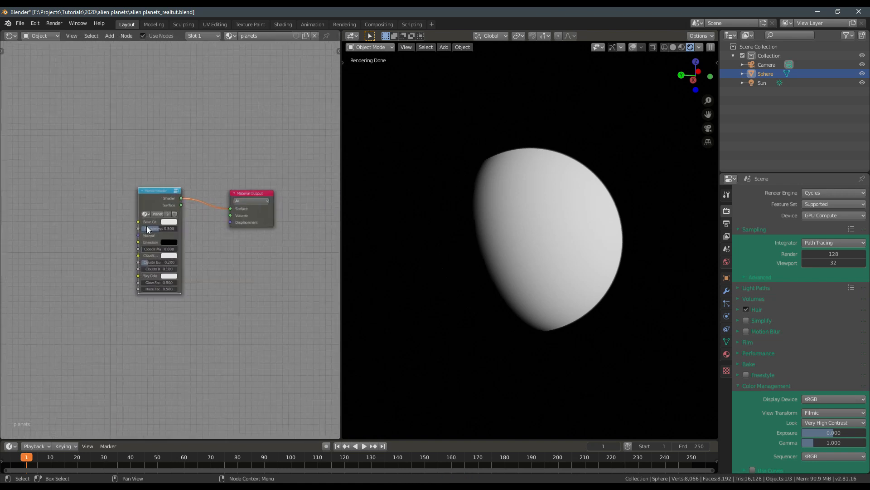
- Bring the 8k_jupiter.jpg image in as a texture node beside the new Planet Shader and preview it on the sphere
{"action": "scroll", "coordinate": [147, 230], "scroll_direction": "up", "scroll_amount": 2}
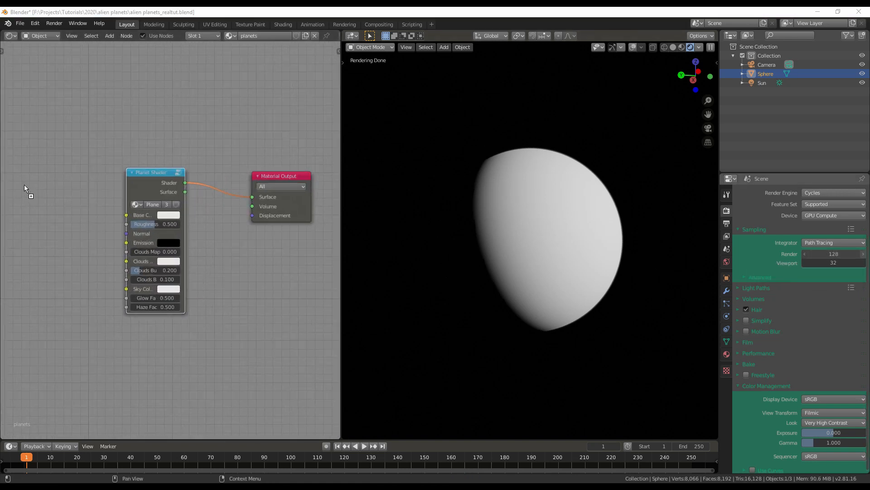
{"action": "left_click_drag", "start_coordinate": [23, 184], "coordinate": [26, 186]}
{"action": "middle_click_drag", "start_coordinate": [75, 205], "coordinate": [208, 222]}
{"action": "left_click_drag", "start_coordinate": [208, 222], "coordinate": [127, 211]}
{"action": "left_click", "coordinate": [127, 211], "text": "ctrl+shift"}
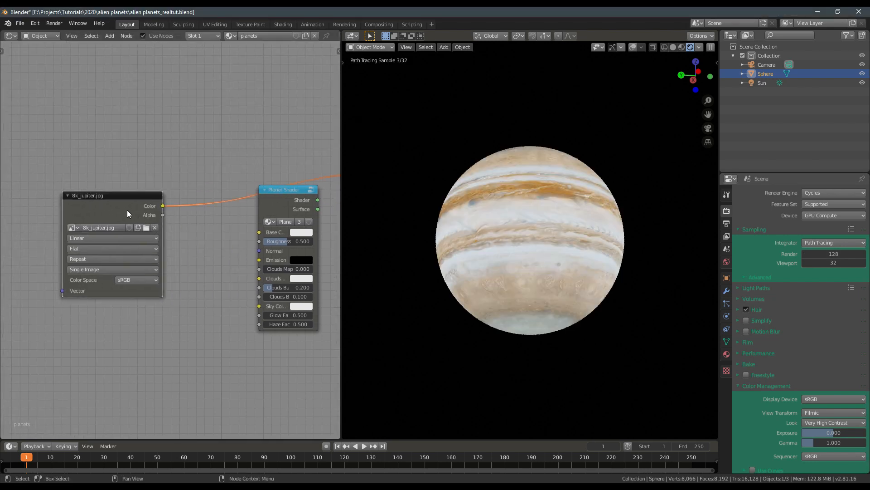
- Move the Jupiter texture node well away from the Planet Shader to make room for nodes between them
{"action": "middle_click_drag", "start_coordinate": [205, 232], "coordinate": [225, 244]}
{"action": "scroll", "coordinate": [225, 244], "scroll_direction": "down", "scroll_amount": 3}
{"action": "middle_click_drag", "start_coordinate": [154, 243], "coordinate": [184, 251]}
{"action": "left_click_drag", "start_coordinate": [182, 238], "coordinate": [91, 237]}
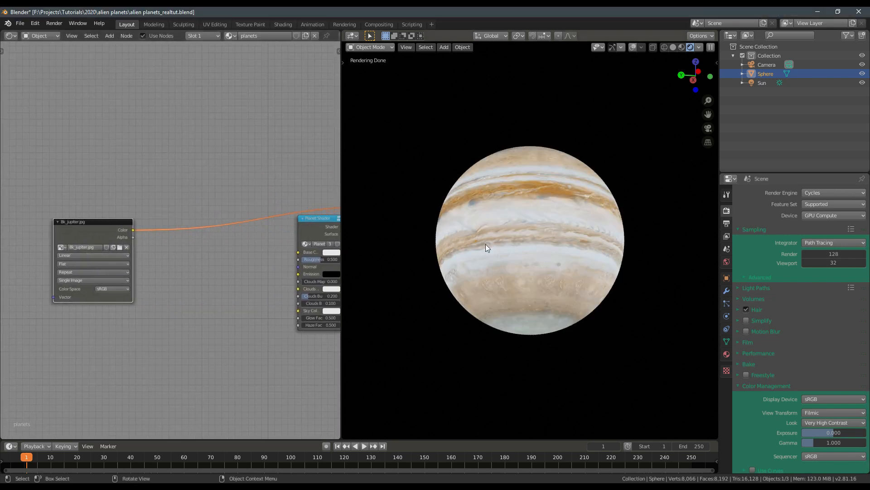
{"action": "scroll", "coordinate": [486, 244], "scroll_direction": "up", "scroll_amount": 3}
{"action": "middle_click_drag", "start_coordinate": [131, 244], "coordinate": [196, 247]}
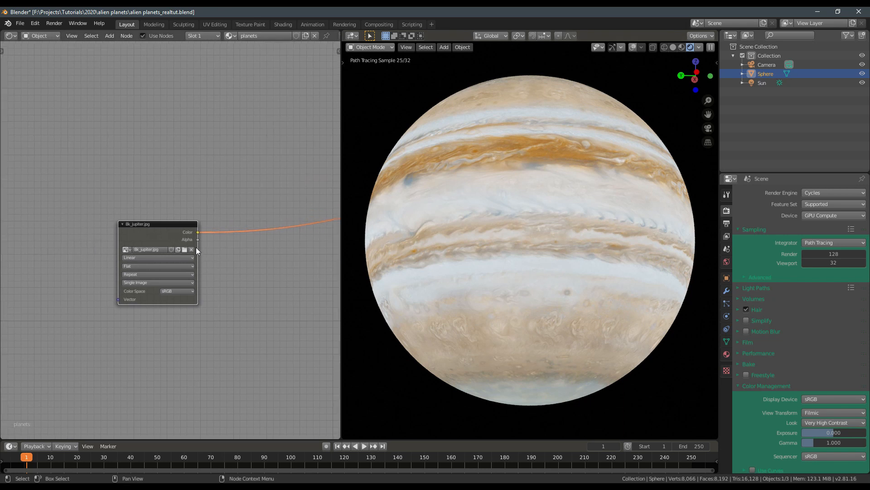
{"action": "left_click_drag", "start_coordinate": [195, 247], "coordinate": [63, 232]}
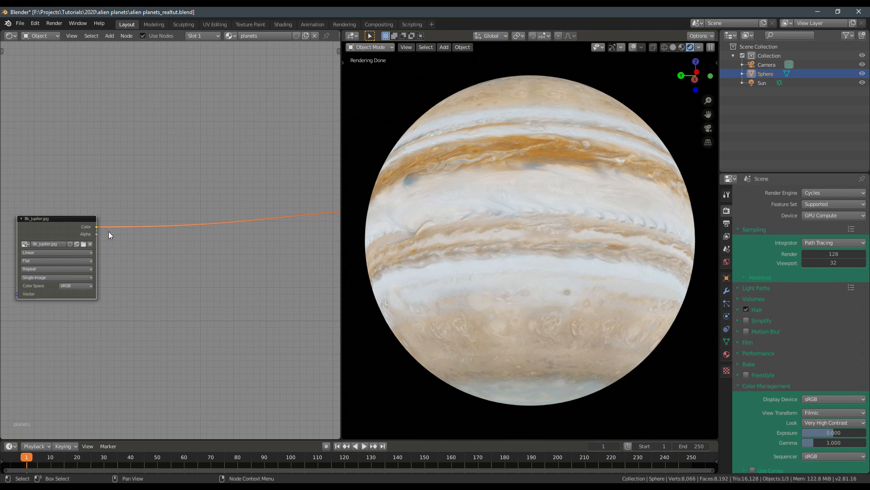
{"action": "middle_click_drag", "start_coordinate": [116, 242], "coordinate": [132, 247]}
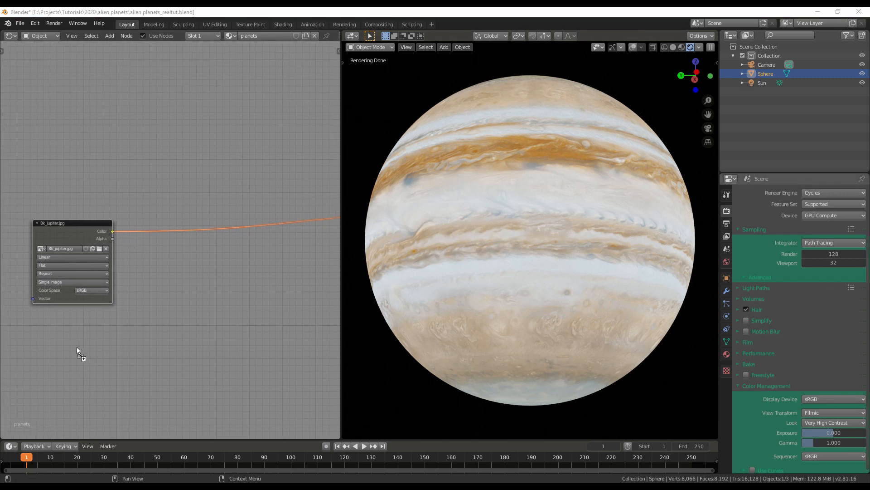
- Bring in the 8k_venus_atmosphere.jpg texture below the Jupiter one and combine both in a MixRGB node, with Jupiter as Color1
{"action": "left_click_drag", "start_coordinate": [77, 347], "coordinate": [48, 316]}
{"action": "left_click", "coordinate": [90, 325], "text": "ctrl+shift"}
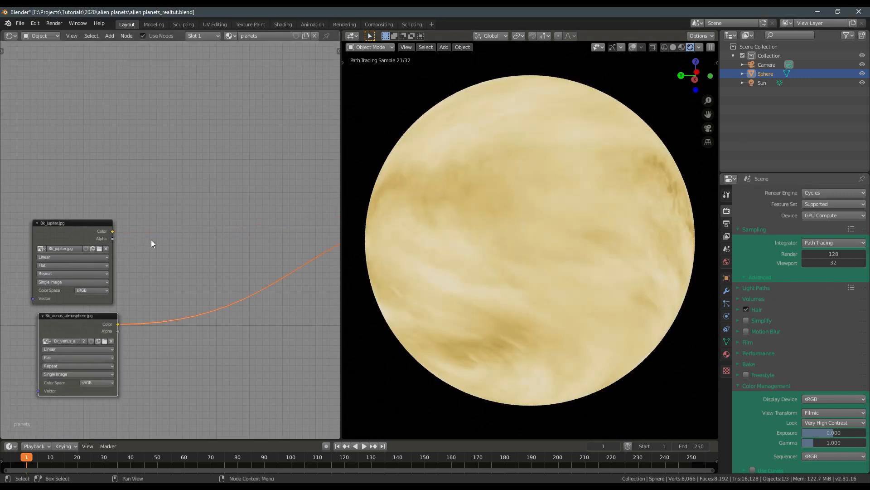
{"action": "key", "text": "shift+a"}
{"action": "mouse_move", "coordinate": [191, 180]}
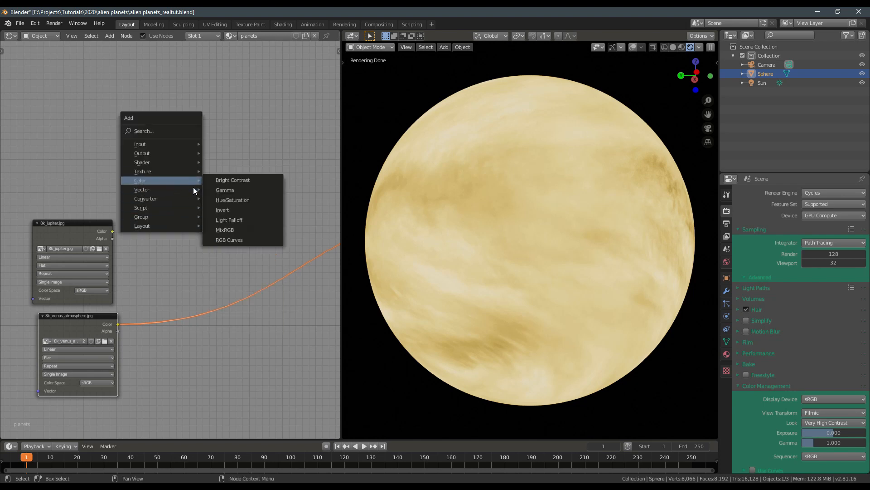
{"action": "left_click", "coordinate": [225, 230]}
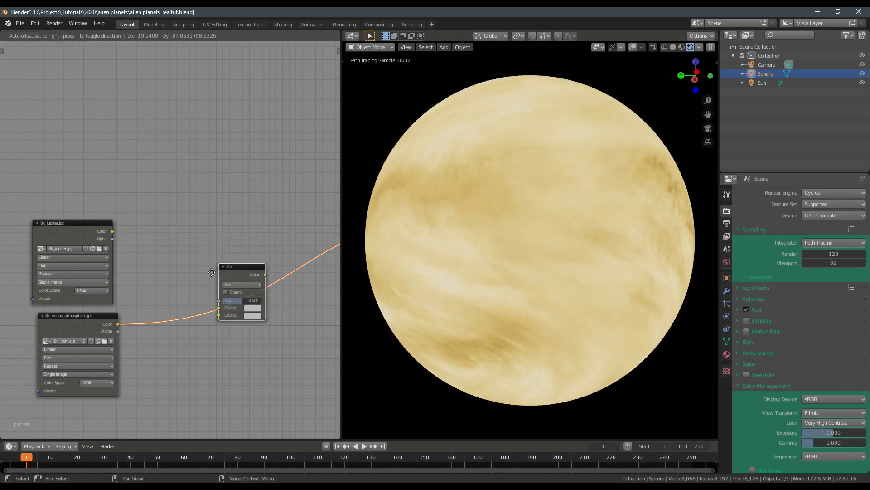
{"action": "left_click", "coordinate": [179, 238]}
{"action": "left_click_drag", "start_coordinate": [112, 231], "coordinate": [156, 256]}
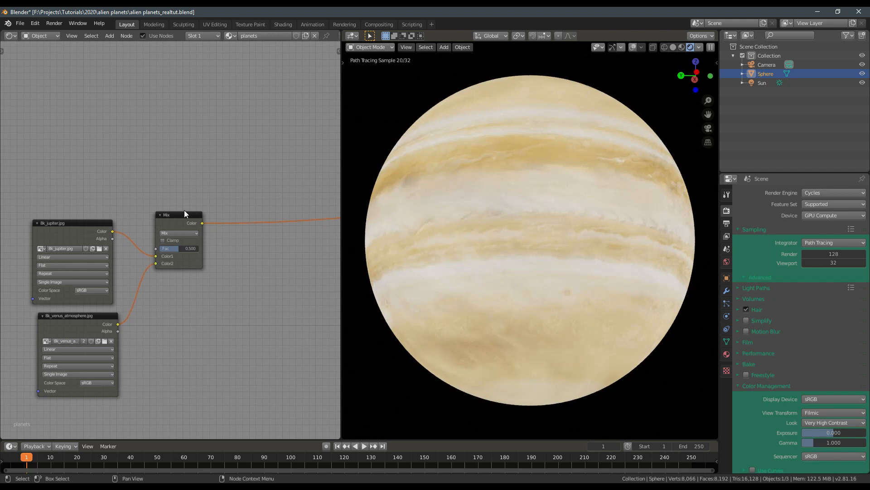
- Set the Mix node's factor to 0.733 and insert a ColorRamp after it
{"action": "scroll", "coordinate": [517, 269], "scroll_direction": "down", "scroll_amount": 3}
{"action": "left_click_drag", "start_coordinate": [192, 231], "coordinate": [173, 255]}
{"action": "key", "text": "shift+a"}
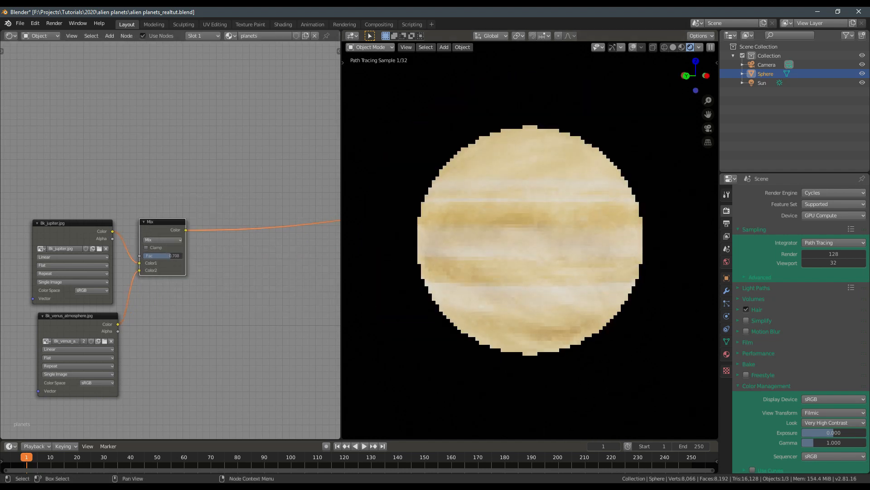
{"action": "key", "text": "shift+a"}
{"action": "mouse_move", "coordinate": [208, 251]}
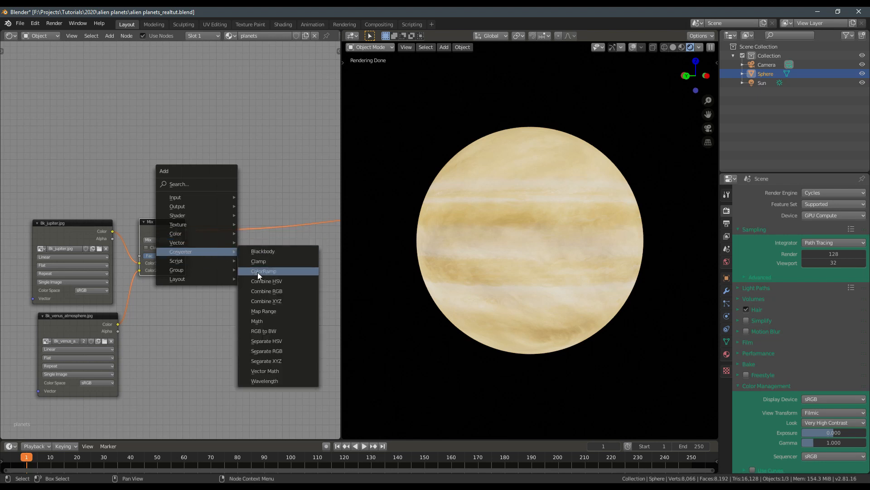
{"action": "left_click", "coordinate": [258, 272]}
{"action": "left_click", "coordinate": [236, 225]}
- Set the ColorRamp to B-Spline interpolation, with the black stop at 0.364 and the white stop at 0.809
{"action": "scroll", "coordinate": [254, 244], "scroll_direction": "up", "scroll_amount": 3}
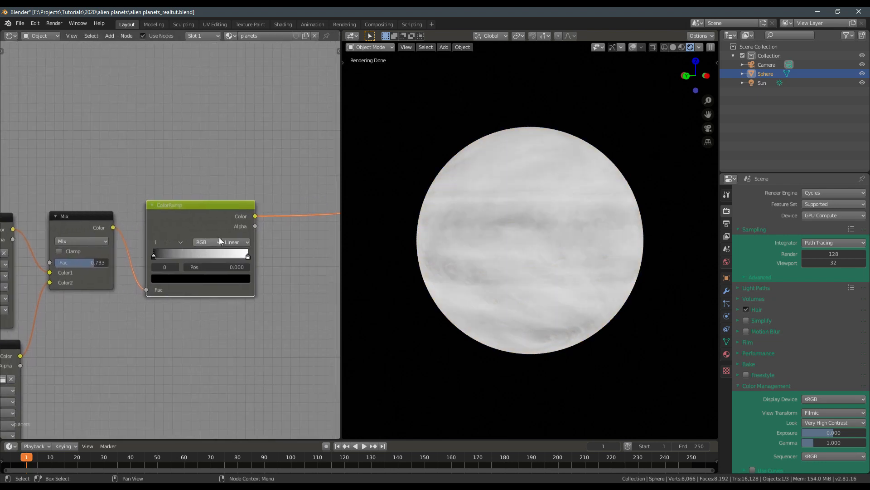
{"action": "left_click", "coordinate": [234, 242]}
{"action": "left_click", "coordinate": [236, 275]}
{"action": "left_click_drag", "start_coordinate": [154, 255], "coordinate": [185, 255]}
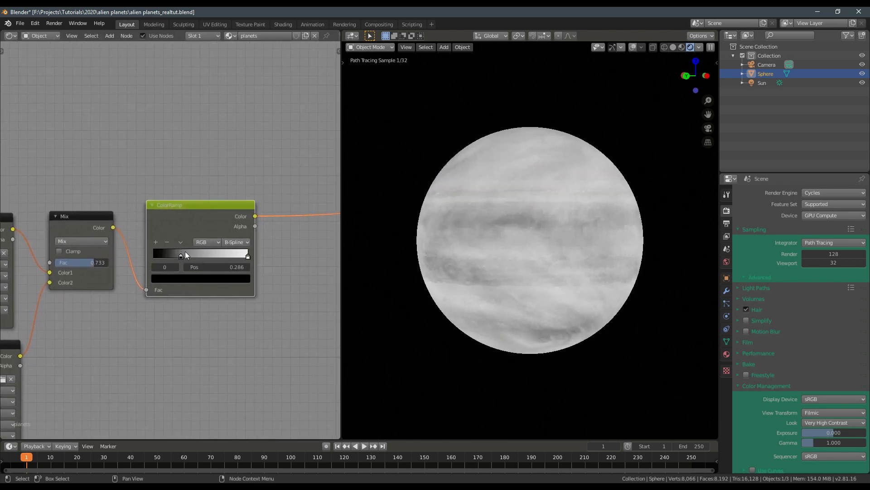
{"action": "left_click_drag", "start_coordinate": [248, 256], "coordinate": [228, 254]}
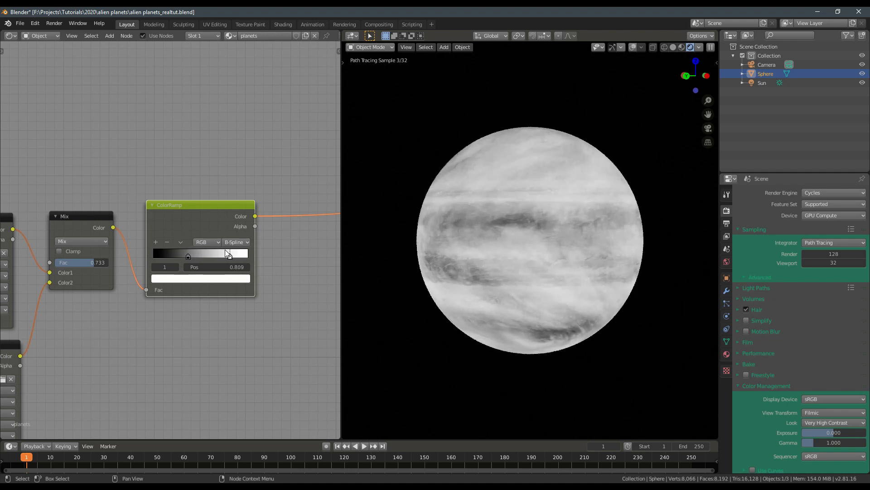
- Move both texture nodes, the Mix node and the ColorRamp together farther away from the Planet Shader
{"action": "mouse_move", "coordinate": [476, 254]}
{"action": "middle_mouse_down"}
{"action": "mouse_move", "coordinate": [512, 258]}
{"action": "mouse_move", "coordinate": [544, 210]}
{"action": "mouse_move", "coordinate": [471, 245]}
{"action": "middle_mouse_up"}
{"action": "scroll", "coordinate": [157, 244], "scroll_direction": "down", "scroll_amount": 1}
{"action": "middle_click_drag", "start_coordinate": [156, 245], "coordinate": [238, 229]}
{"action": "scroll", "coordinate": [226, 227], "scroll_direction": "down", "scroll_amount": 3}
{"action": "left_click_drag", "start_coordinate": [57, 174], "coordinate": [300, 332]}
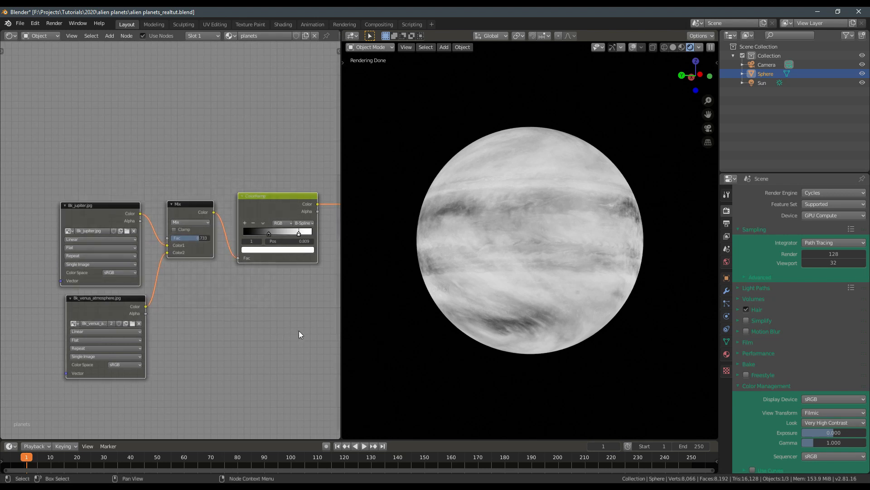
{"action": "key", "text": "g"}
{"action": "left_click", "coordinate": [214, 321]}
{"action": "left_click", "coordinate": [197, 309]}
- Try the Overlay blend mode on the Mix node with a factor of 1.000
{"action": "left_click_drag", "start_coordinate": [108, 227], "coordinate": [102, 227]}
{"action": "middle_click_drag", "start_coordinate": [116, 215], "coordinate": [176, 250]}
{"action": "scroll", "coordinate": [176, 249], "scroll_direction": "up", "scroll_amount": 3}
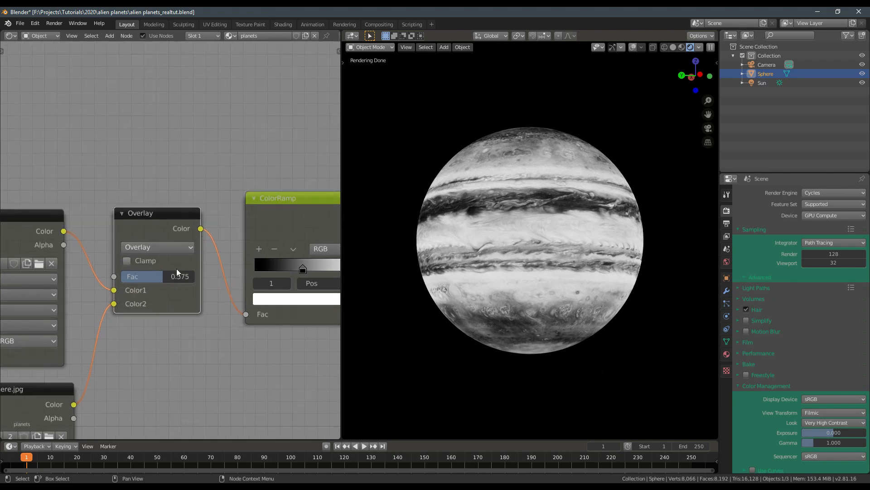
{"action": "left_click_drag", "start_coordinate": [177, 274], "coordinate": [184, 274]}
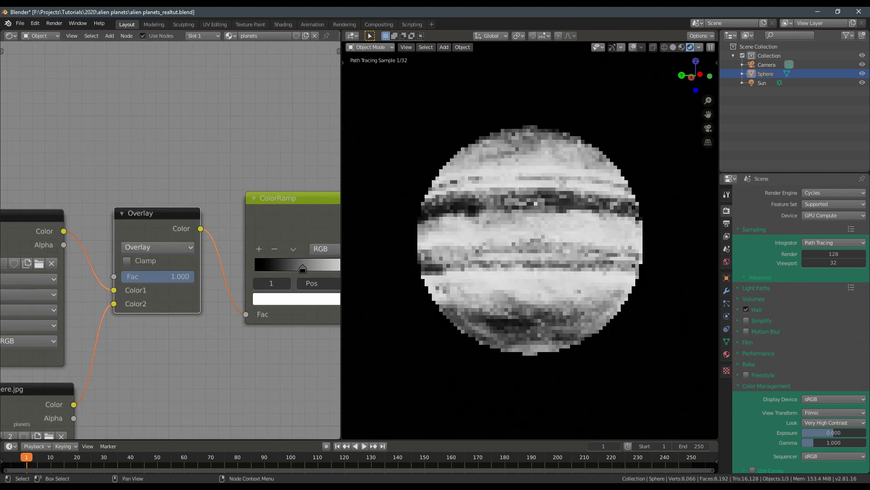
- Try the Multiply, Color Burn and Color Dodge blend modes on the node mixing the two textures
{"action": "left_click", "coordinate": [167, 248]}
{"action": "left_click", "coordinate": [145, 297]}
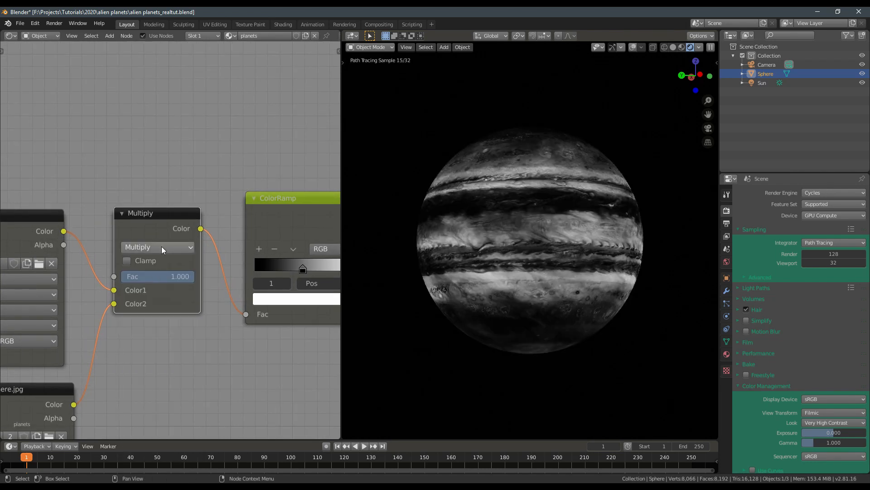
{"action": "left_click", "coordinate": [161, 246]}
{"action": "left_click", "coordinate": [151, 306]}
{"action": "left_click", "coordinate": [156, 245]}
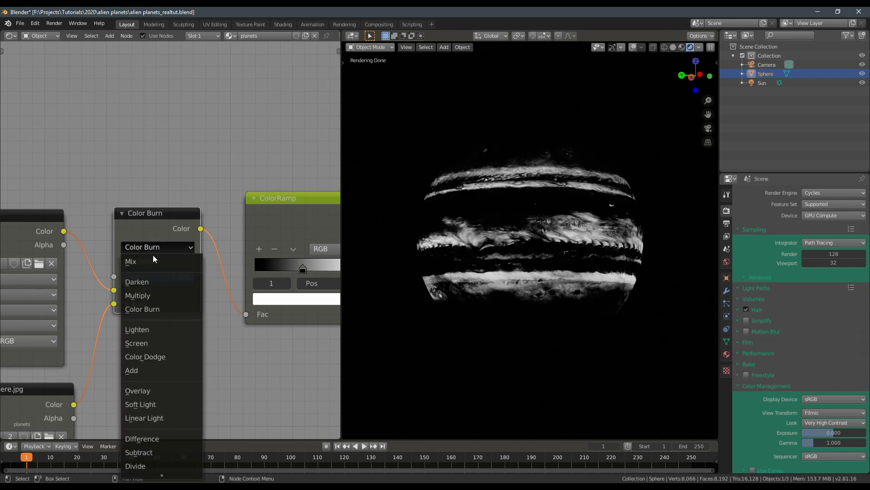
{"action": "left_click", "coordinate": [152, 357]}
- Blend the Jupiter and Venus textures with Lighten at a factor of 0.650
{"action": "left_click", "coordinate": [154, 247]}
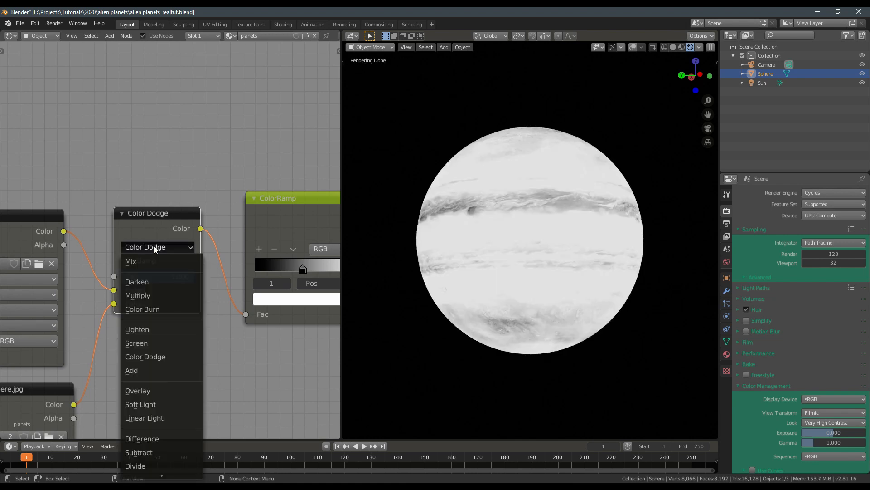
{"action": "left_click", "coordinate": [158, 329]}
{"action": "mouse_move", "coordinate": [165, 277]}
{"action": "left_mouse_down"}
{"action": "mouse_move", "coordinate": [103, 277]}
{"action": "mouse_move", "coordinate": [154, 276]}
{"action": "left_mouse_up"}
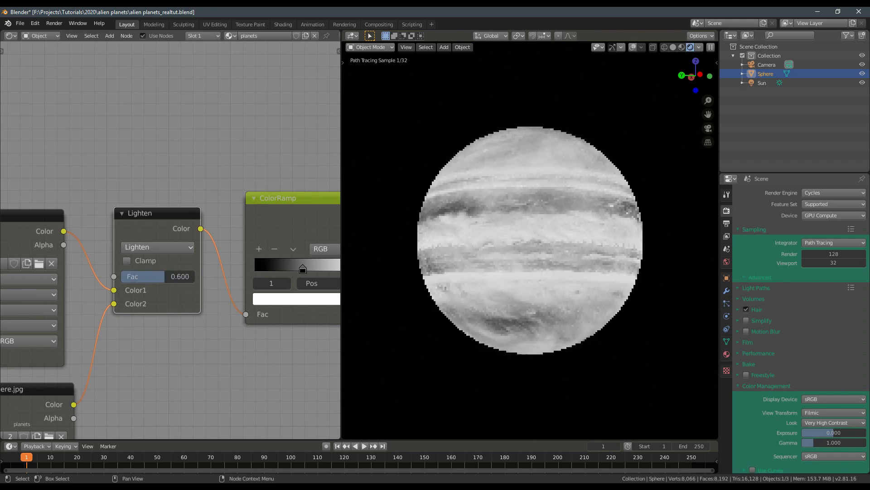
- Shift the textures, Lighten node and ColorRamp farther from the Planet Shader as a group, and lower the ColorRamp slightly
{"action": "scroll", "coordinate": [170, 275], "scroll_direction": "down", "scroll_amount": 5}
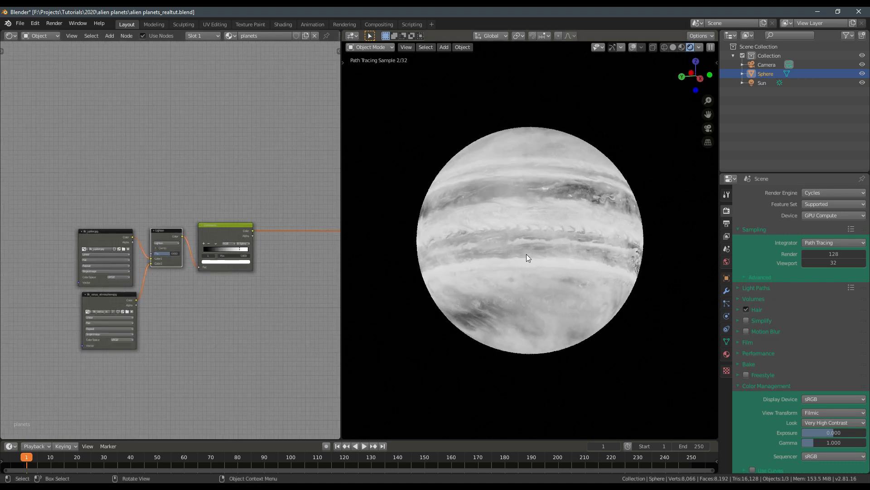
{"action": "middle_click_drag", "start_coordinate": [496, 258], "coordinate": [476, 256]}
{"action": "left_click_drag", "start_coordinate": [127, 278], "coordinate": [242, 352]}
{"action": "key", "text": "g"}
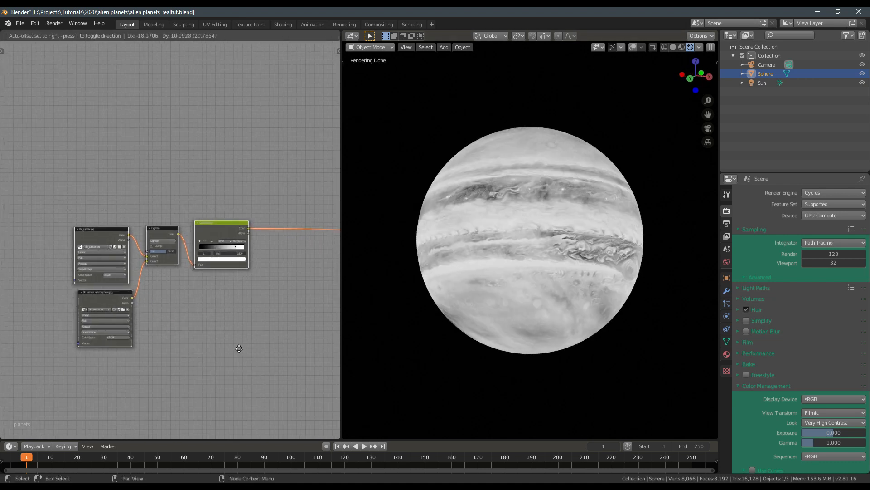
{"action": "left_click", "coordinate": [198, 341]}
{"action": "left_click", "coordinate": [198, 336]}
{"action": "left_click_drag", "start_coordinate": [185, 226], "coordinate": [185, 235]}
- Recolor the ColorRamp's black stop to a dark reddish brown
{"action": "scroll", "coordinate": [175, 239], "scroll_direction": "up", "scroll_amount": 10}
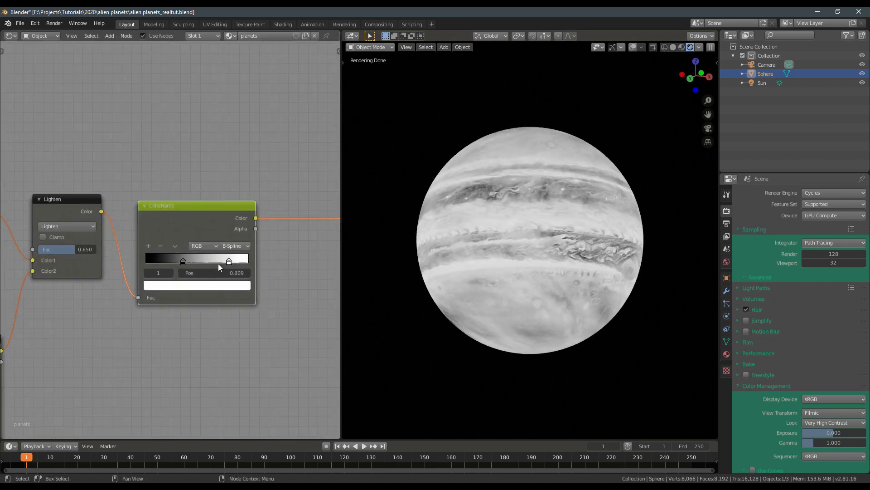
{"action": "left_click", "coordinate": [183, 259]}
{"action": "left_click", "coordinate": [182, 287]}
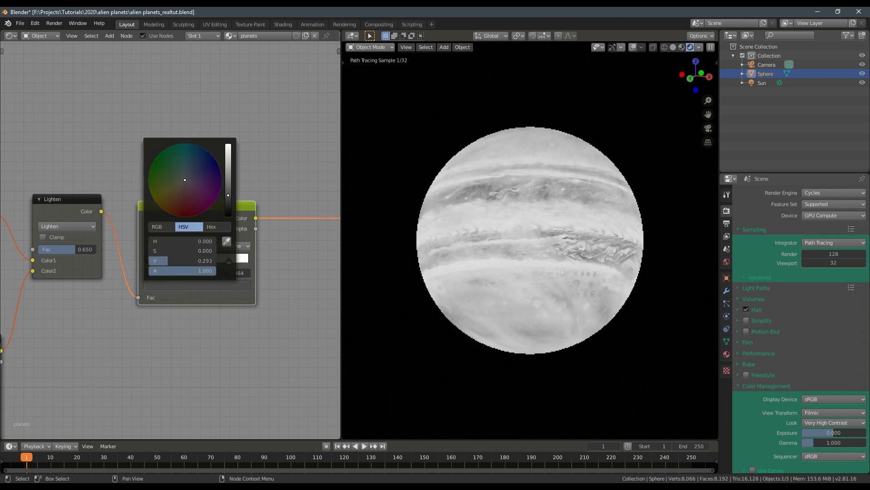
{"action": "mouse_move", "coordinate": [228, 195]}
{"action": "left_mouse_down"}
{"action": "mouse_move", "coordinate": [228, 183]}
{"action": "mouse_move", "coordinate": [178, 197]}
{"action": "mouse_move", "coordinate": [228, 185]}
{"action": "left_mouse_up"}
{"action": "left_click_drag", "start_coordinate": [178, 198], "coordinate": [180, 203]}
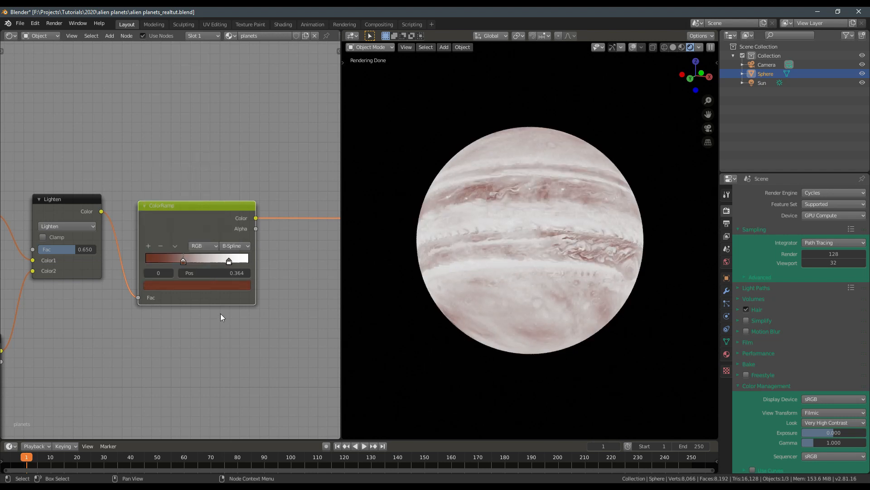
- Recolor the ColorRamp's white stop to a light orange with hue 0.054, saturation 0.590 and value 1.000
{"action": "left_click", "coordinate": [229, 260]}
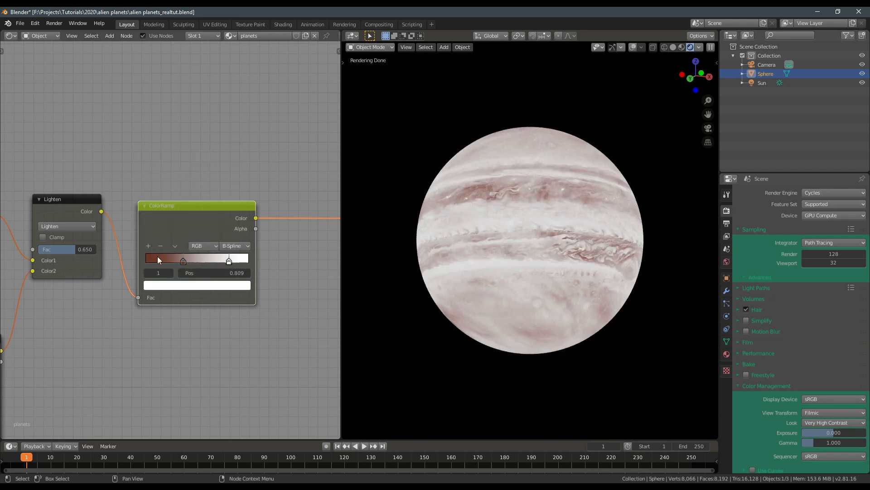
{"action": "left_click", "coordinate": [179, 286]}
{"action": "mouse_move", "coordinate": [185, 182]}
{"action": "left_mouse_down"}
{"action": "mouse_move", "coordinate": [172, 193]}
{"action": "mouse_move", "coordinate": [177, 200]}
{"action": "left_mouse_up"}
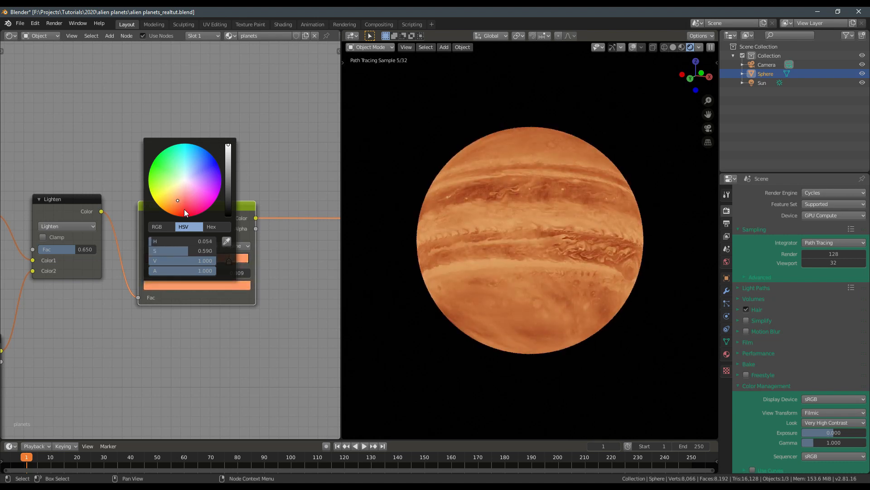
- Connect the ColorRamp's Color to the Planet Shader's Base Color and show the Planet Shader's output on the sphere
{"action": "scroll", "coordinate": [223, 354], "scroll_direction": "down", "scroll_amount": 6}
{"action": "middle_click_drag", "start_coordinate": [226, 262], "coordinate": [135, 270]}
{"action": "middle_click_drag", "start_coordinate": [180, 243], "coordinate": [106, 244]}
{"action": "scroll", "coordinate": [92, 234], "scroll_direction": "down", "scroll_amount": 5}
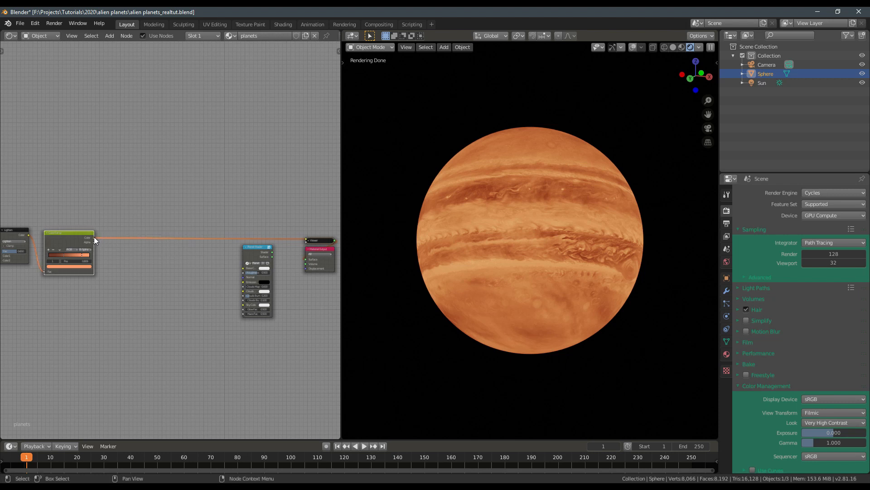
{"action": "left_click_drag", "start_coordinate": [94, 237], "coordinate": [242, 268]}
{"action": "left_click", "coordinate": [250, 256], "text": "ctrl+shift"}
- Move the texture, Lighten and ColorRamp nodes together up close to the Planet Shader
{"action": "scroll", "coordinate": [178, 257], "scroll_direction": "down", "scroll_amount": 5}
{"action": "middle_click_drag", "start_coordinate": [179, 256], "coordinate": [296, 252]}
{"action": "left_click_drag", "start_coordinate": [61, 222], "coordinate": [245, 312]}
{"action": "middle_click_drag", "start_coordinate": [245, 312], "coordinate": [163, 304]}
{"action": "key", "text": "g"}
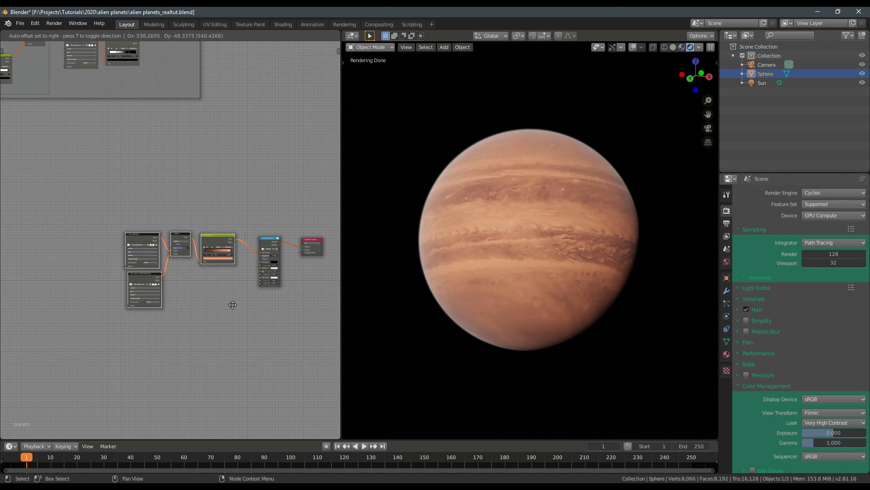
{"action": "left_click", "coordinate": [233, 304]}
- Try a Planet Shader roughness of 0.208 and inspect the reflection on the sphere's lit side
{"action": "scroll", "coordinate": [234, 299], "scroll_direction": "up", "scroll_amount": 6}
{"action": "scroll", "coordinate": [206, 326], "scroll_direction": "up", "scroll_amount": 4}
{"action": "middle_click_drag", "start_coordinate": [314, 298], "coordinate": [125, 321]}
{"action": "left_click", "coordinate": [203, 325]}
{"action": "scroll", "coordinate": [195, 276], "scroll_direction": "up", "scroll_amount": 2}
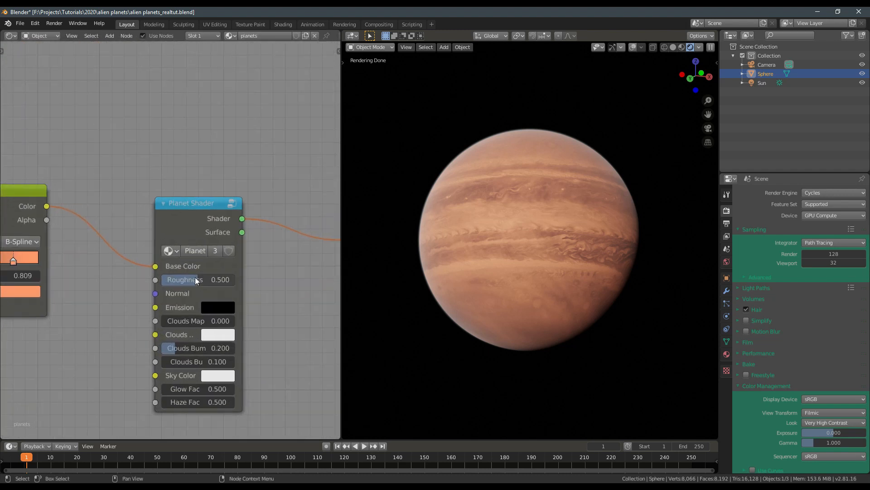
{"action": "left_click_drag", "start_coordinate": [195, 279], "coordinate": [177, 279]}
{"action": "middle_click_drag", "start_coordinate": [467, 237], "coordinate": [529, 305]}
{"action": "scroll", "coordinate": [520, 267], "scroll_direction": "up", "scroll_amount": 5}
{"action": "scroll", "coordinate": [576, 292], "scroll_direction": "down", "scroll_amount": 5}
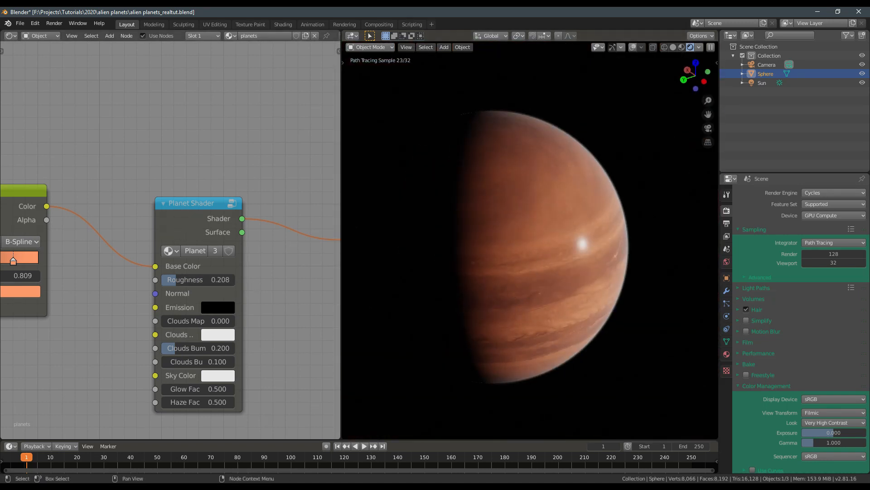
- Set the Planet Shader's roughness to 1.000 and save the file
{"action": "left_click_drag", "start_coordinate": [183, 279], "coordinate": [240, 280]}
{"action": "middle_click_drag", "start_coordinate": [519, 295], "coordinate": [501, 282]}
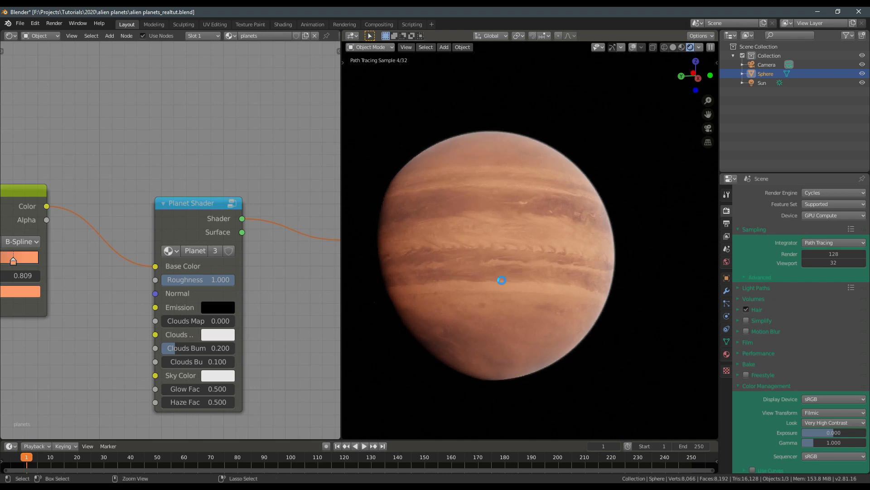
{"action": "key", "text": "ctrl+s"}
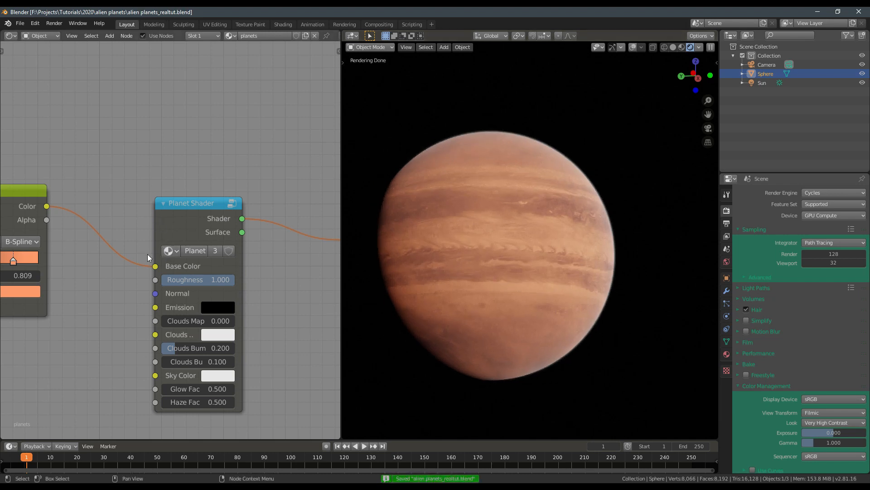
- Try a stronger factor of about 0.942 on the Lighten node
{"action": "scroll", "coordinate": [85, 232], "scroll_direction": "down", "scroll_amount": 2}
{"action": "middle_click_drag", "start_coordinate": [36, 270], "coordinate": [188, 236]}
{"action": "scroll", "coordinate": [135, 249], "scroll_direction": "up", "scroll_amount": 1}
{"action": "middle_click_drag", "start_coordinate": [63, 260], "coordinate": [170, 260]}
{"action": "left_click_drag", "start_coordinate": [99, 206], "coordinate": [129, 207]}
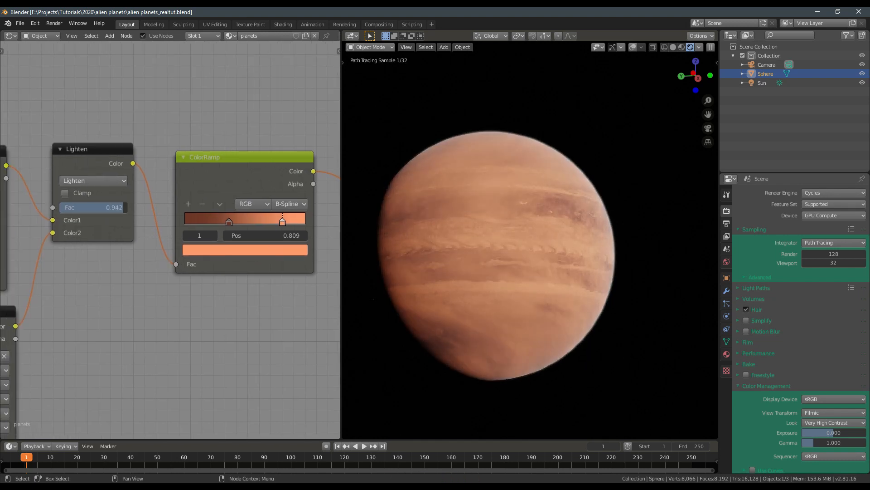
{"action": "key", "text": "Escape"}
- Reposition the two texture nodes, the Lighten node and the ColorRamp as a group beside the Planet Shader
{"action": "scroll", "coordinate": [147, 224], "scroll_direction": "down", "scroll_amount": 5}
{"action": "middle_click_drag", "start_coordinate": [154, 235], "coordinate": [175, 234]}
{"action": "scroll", "coordinate": [135, 227], "scroll_direction": "down", "scroll_amount": 7}
{"action": "left_click_drag", "start_coordinate": [59, 179], "coordinate": [227, 314]}
{"action": "key", "text": "g"}
{"action": "left_click", "coordinate": [221, 299]}
{"action": "left_click", "coordinate": [225, 283]}
- Widen the Planet Shader node until its input names are fully readable and place it between the ColorRamp and Material Output
{"action": "middle_click_drag", "start_coordinate": [228, 269], "coordinate": [158, 264]}
{"action": "scroll", "coordinate": [182, 221], "scroll_direction": "up", "scroll_amount": 5}
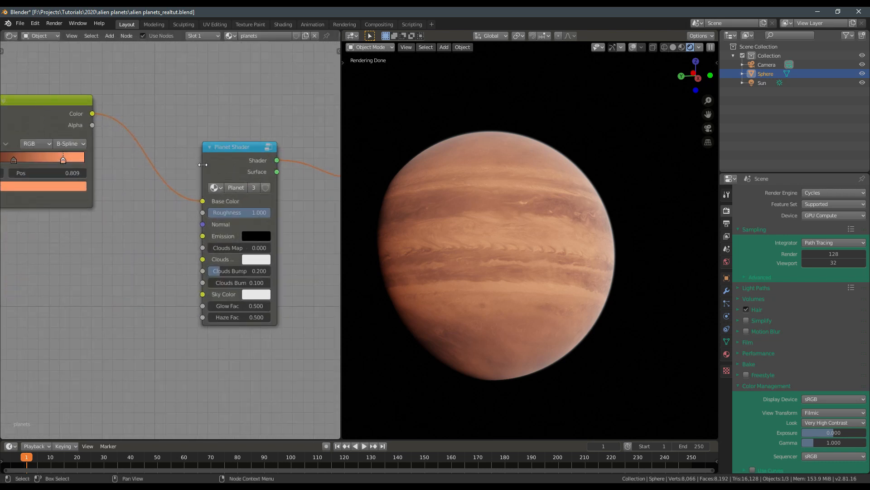
{"action": "left_click_drag", "start_coordinate": [203, 164], "coordinate": [153, 167]}
{"action": "left_click_drag", "start_coordinate": [204, 172], "coordinate": [233, 169]}
{"action": "middle_click_drag", "start_coordinate": [227, 178], "coordinate": [163, 193]}
{"action": "scroll", "coordinate": [167, 193], "scroll_direction": "down", "scroll_amount": 2}
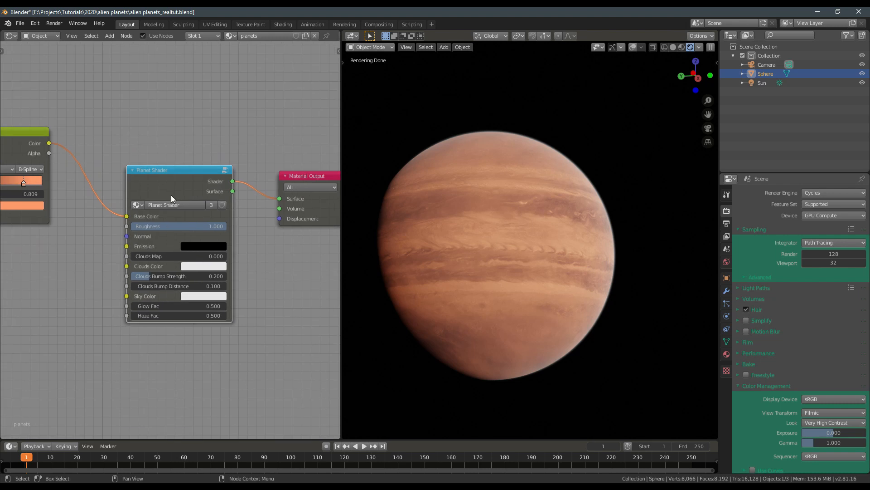
{"action": "left_click_drag", "start_coordinate": [172, 196], "coordinate": [173, 193]}
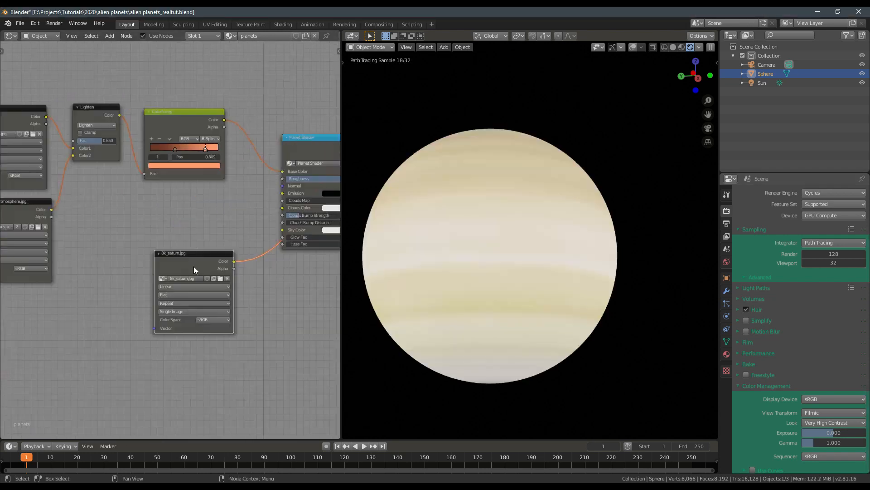
- Bring in the 8k_saturn.jpg texture and place its node below the Venus atmosphere texture
{"action": "left_click_drag", "start_coordinate": [191, 267], "coordinate": [68, 313]}
{"action": "middle_click_drag", "start_coordinate": [68, 315], "coordinate": [144, 300]}
{"action": "left_click_drag", "start_coordinate": [144, 300], "coordinate": [110, 309]}
{"action": "left_click_drag", "start_coordinate": [110, 310], "coordinate": [80, 313]}
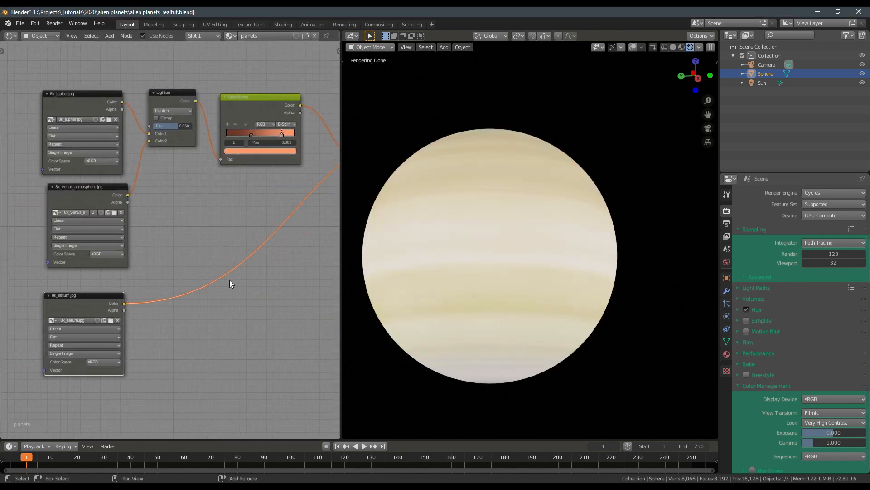
- Insert a ColorRamp node on the link between the Saturn texture and the Planet Shader
{"action": "key", "text": "shift+a"}
{"action": "mouse_move", "coordinate": [229, 283]}
{"action": "left_click", "coordinate": [271, 299]}
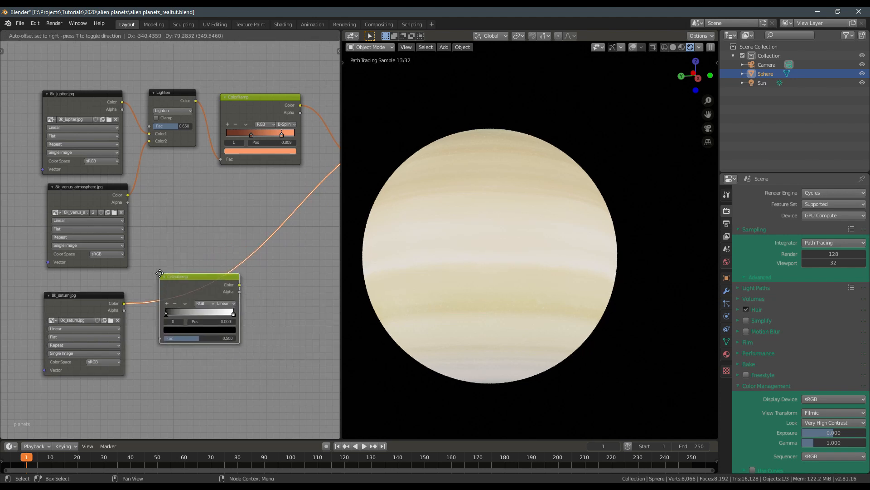
{"action": "left_click", "coordinate": [159, 271]}
{"action": "scroll", "coordinate": [169, 258], "scroll_direction": "up", "scroll_amount": 3}
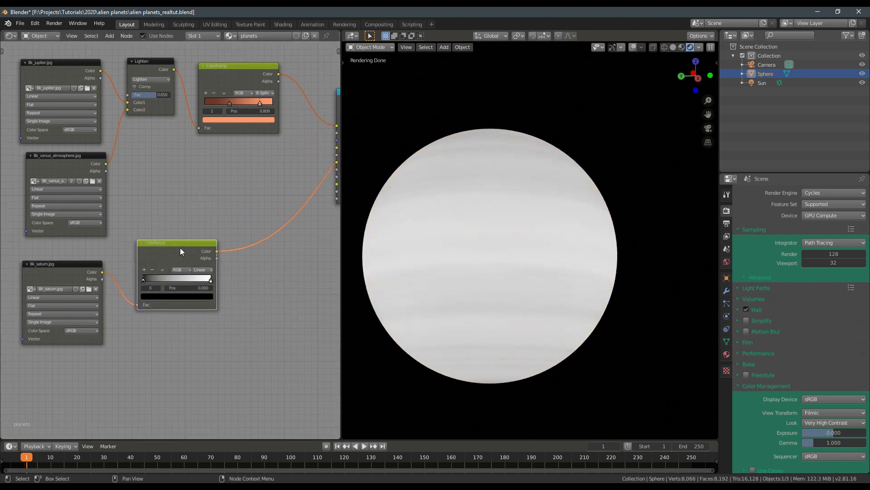
{"action": "left_click_drag", "start_coordinate": [169, 257], "coordinate": [168, 265]}
- Switch the Saturn ColorRamp to B-Spline, flip it to run white to black, and move the black stop to about 0.54
{"action": "left_click", "coordinate": [202, 304]}
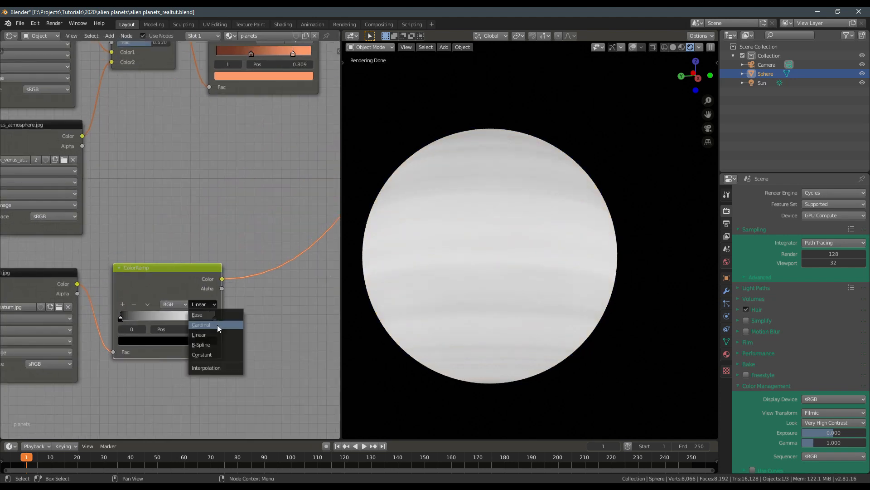
{"action": "left_click", "coordinate": [222, 343]}
{"action": "mouse_move", "coordinate": [126, 316]}
{"action": "left_mouse_down"}
{"action": "mouse_move", "coordinate": [185, 308]}
{"action": "mouse_move", "coordinate": [209, 319]}
{"action": "mouse_move", "coordinate": [118, 318]}
{"action": "left_mouse_up"}
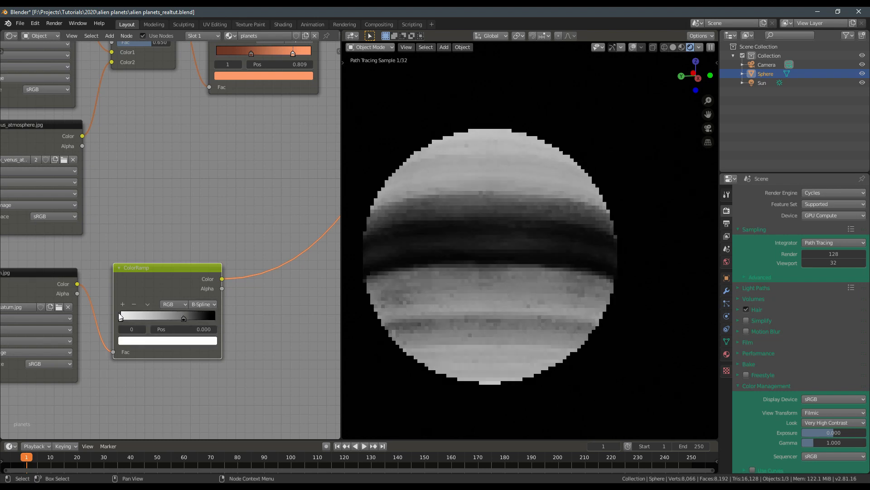
{"action": "mouse_move", "coordinate": [182, 319]}
{"action": "left_mouse_down"}
{"action": "mouse_move", "coordinate": [192, 319]}
{"action": "mouse_move", "coordinate": [176, 320]}
{"action": "left_mouse_up"}
{"action": "left_click_drag", "start_coordinate": [119, 319], "coordinate": [171, 317]}
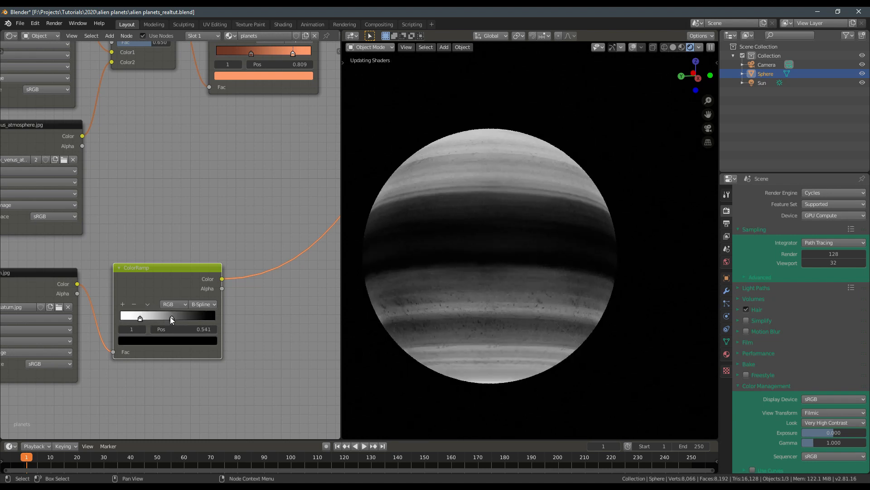
- Check the banding from a lower angle and shift both Saturn ramp stops toward black, with the white stop at about 0.35
{"action": "middle_click_drag", "start_coordinate": [438, 267], "coordinate": [475, 282]}
{"action": "scroll", "coordinate": [481, 279], "scroll_direction": "down", "scroll_amount": 4}
{"action": "middle_click_drag", "start_coordinate": [516, 254], "coordinate": [492, 225]}
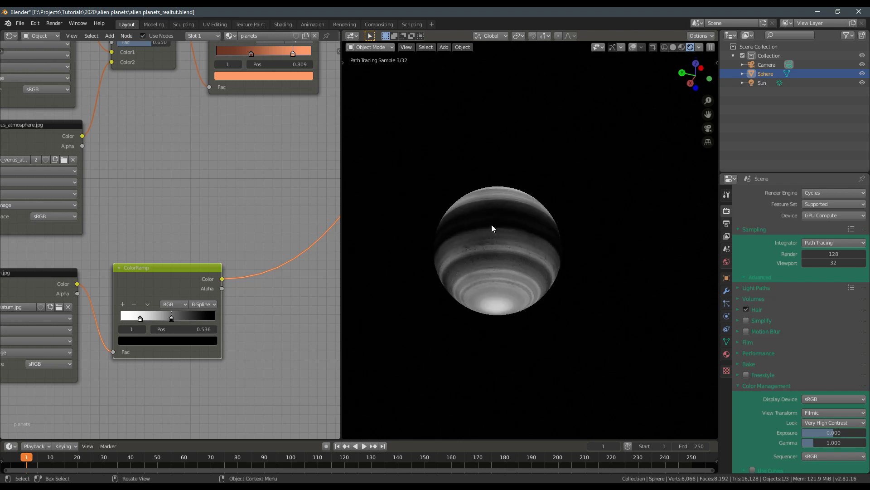
{"action": "scroll", "coordinate": [489, 225], "scroll_direction": "up", "scroll_amount": 3}
{"action": "left_click_drag", "start_coordinate": [178, 317], "coordinate": [154, 318]}
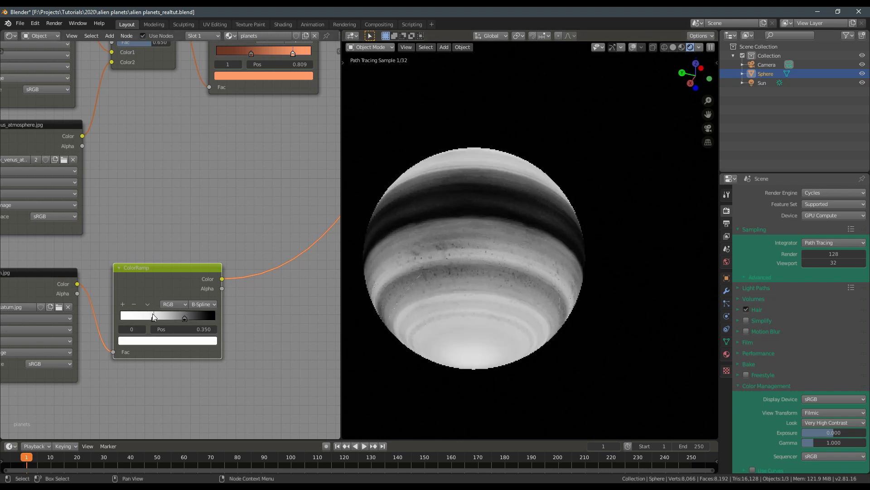
- Preview the Planet Shader on the sphere and feed the Saturn ColorRamp into its Clouds Map input
{"action": "scroll", "coordinate": [190, 312], "scroll_direction": "down", "scroll_amount": 3}
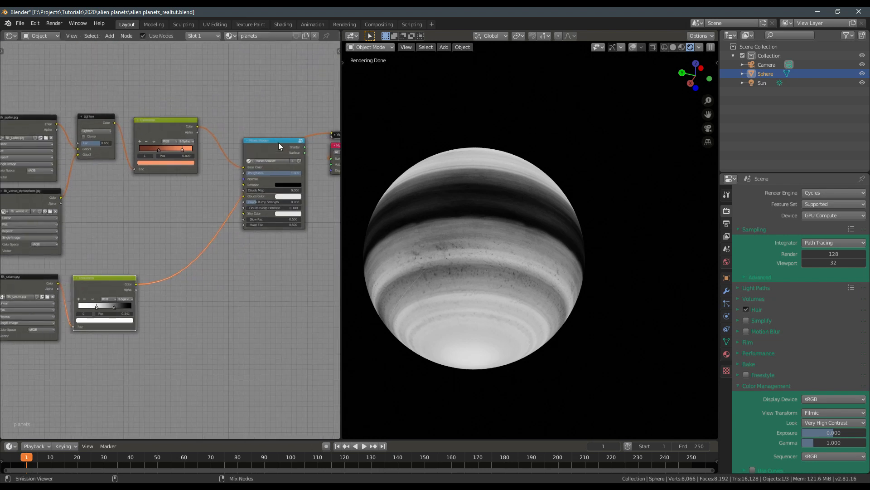
{"action": "left_click", "coordinate": [278, 142], "text": "ctrl+shift"}
{"action": "left_click_drag", "start_coordinate": [135, 285], "coordinate": [244, 195]}
{"action": "middle_click_drag", "start_coordinate": [499, 295], "coordinate": [518, 241]}
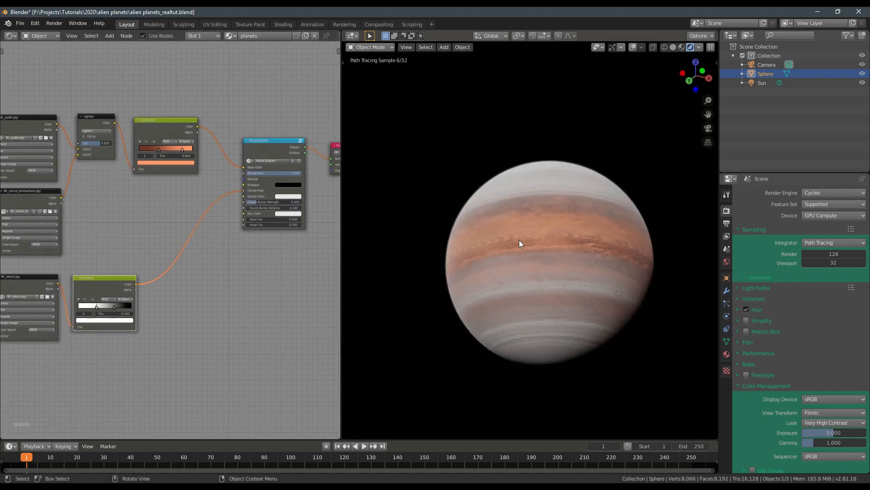
- Move the Saturn ramp's black stop to about 0.564 and inspect the cloud bands on the planet up close
{"action": "middle_click_drag", "start_coordinate": [185, 249], "coordinate": [299, 232]}
{"action": "scroll", "coordinate": [217, 286], "scroll_direction": "up", "scroll_amount": 5}
{"action": "left_click_drag", "start_coordinate": [212, 290], "coordinate": [231, 285]}
{"action": "middle_click_drag", "start_coordinate": [453, 274], "coordinate": [520, 267]}
{"action": "scroll", "coordinate": [567, 281], "scroll_direction": "up", "scroll_amount": 2}
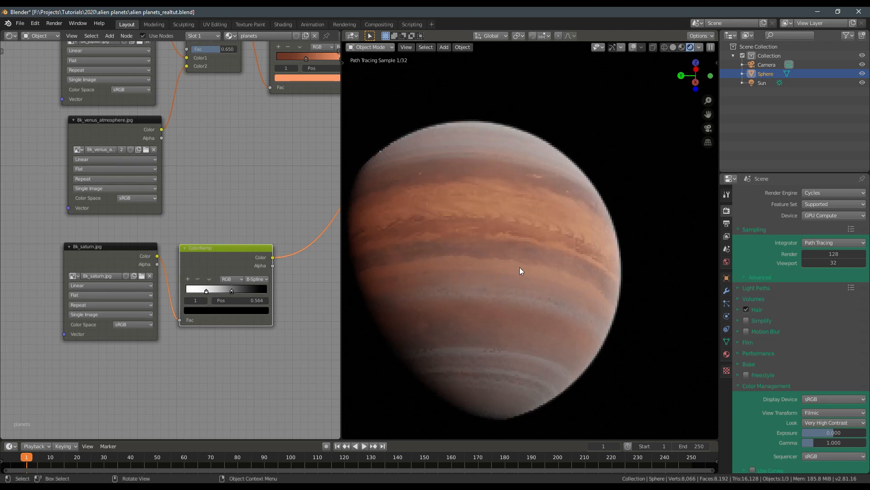
{"action": "scroll", "coordinate": [526, 276], "scroll_direction": "up", "scroll_amount": 2}
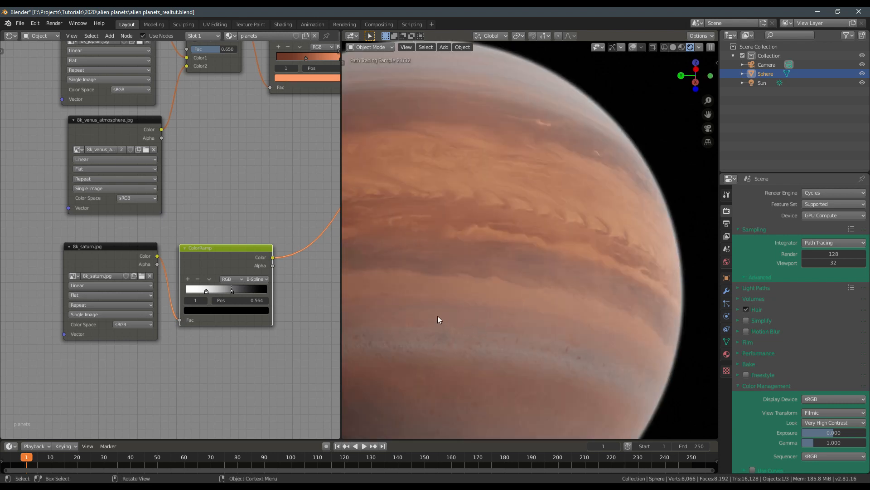
{"action": "scroll", "coordinate": [437, 316], "scroll_direction": "down", "scroll_amount": 4}
{"action": "middle_click_drag", "start_coordinate": [511, 152], "coordinate": [521, 212]}
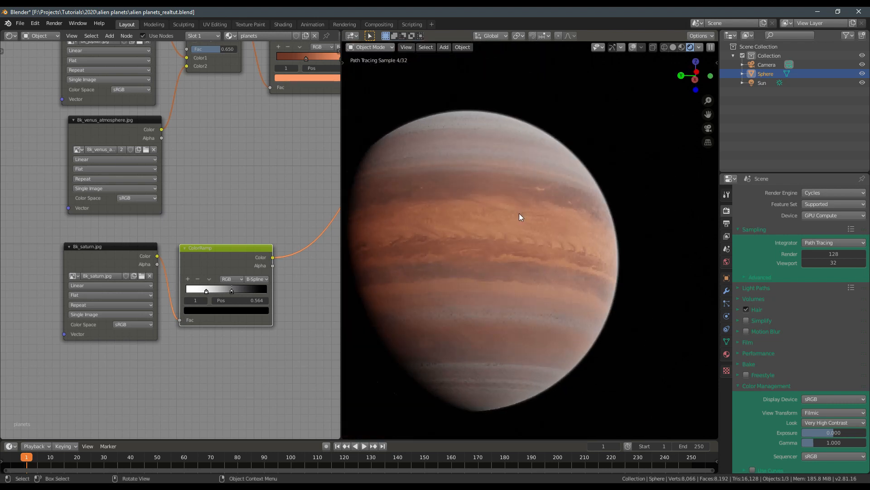
- Change the Planet Shader's Clouds Color to a saturated reddish orange
{"action": "scroll", "coordinate": [163, 274], "scroll_direction": "down", "scroll_amount": 3}
{"action": "middle_click_drag", "start_coordinate": [163, 273], "coordinate": [151, 250]}
{"action": "middle_click_drag", "start_coordinate": [305, 172], "coordinate": [211, 186]}
{"action": "mouse_move", "coordinate": [245, 170]}
{"action": "left_mouse_down"}
{"action": "mouse_move", "coordinate": [190, 170]}
{"action": "mouse_move", "coordinate": [242, 170]}
{"action": "left_mouse_up"}
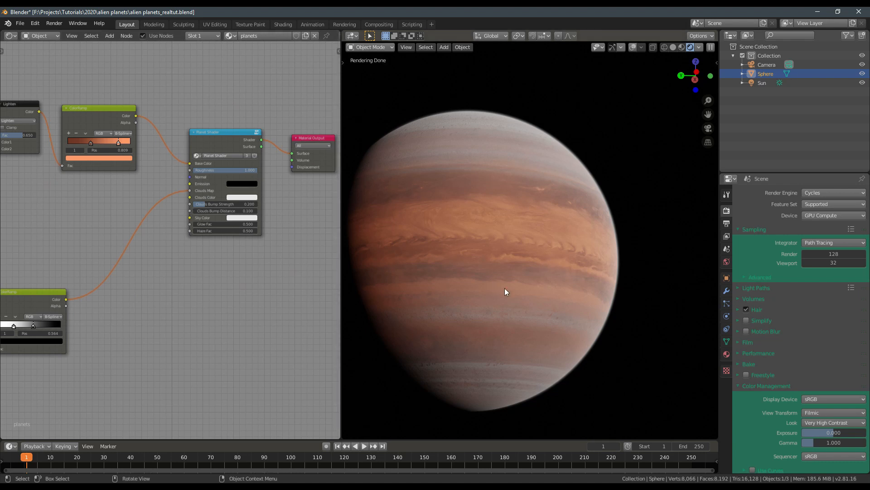
{"action": "scroll", "coordinate": [227, 272], "scroll_direction": "up", "scroll_amount": 2}
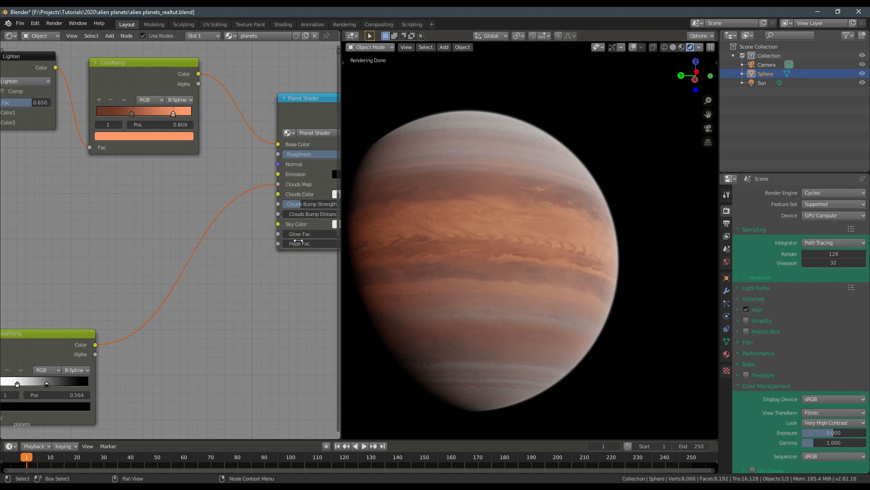
{"action": "middle_click_drag", "start_coordinate": [340, 193], "coordinate": [279, 189]}
{"action": "left_click", "coordinate": [281, 189]}
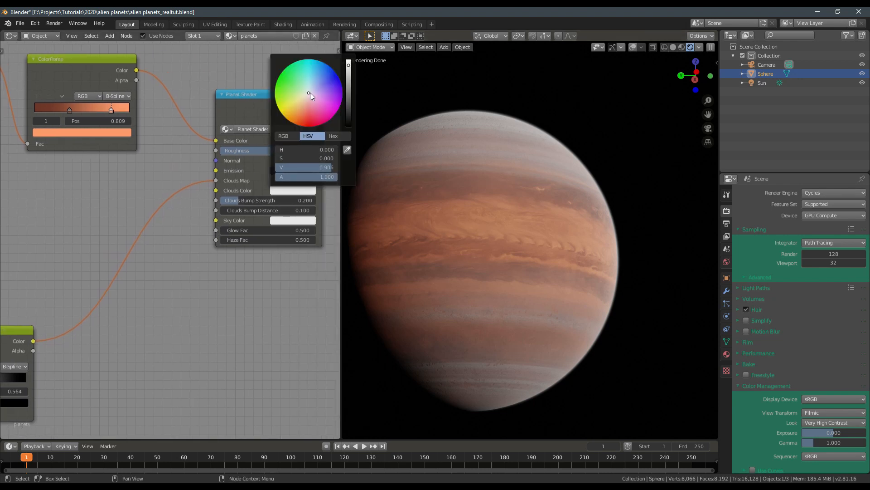
{"action": "mouse_move", "coordinate": [310, 92]}
{"action": "left_mouse_down"}
{"action": "mouse_move", "coordinate": [301, 112]}
{"action": "mouse_move", "coordinate": [315, 83]}
{"action": "mouse_move", "coordinate": [304, 79]}
{"action": "mouse_move", "coordinate": [307, 112]}
{"action": "mouse_move", "coordinate": [297, 114]}
{"action": "left_mouse_up"}
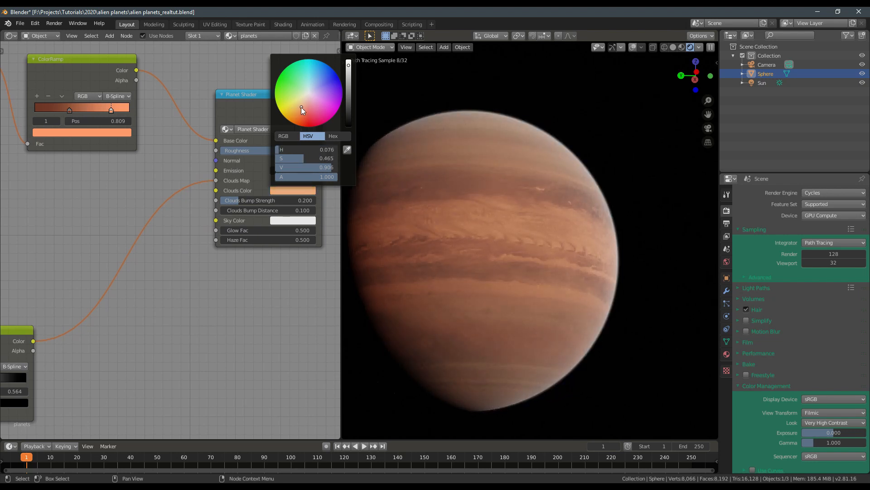
{"action": "middle_click_drag", "start_coordinate": [443, 270], "coordinate": [540, 268]}
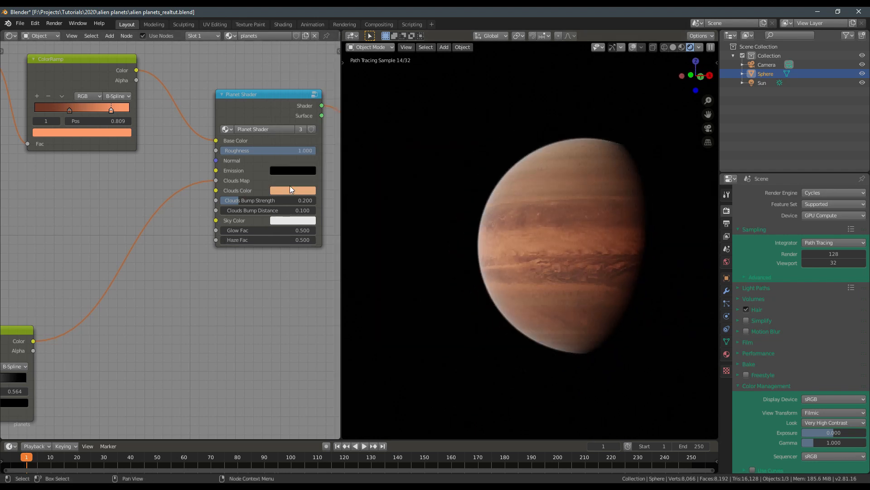
{"action": "left_click", "coordinate": [285, 191]}
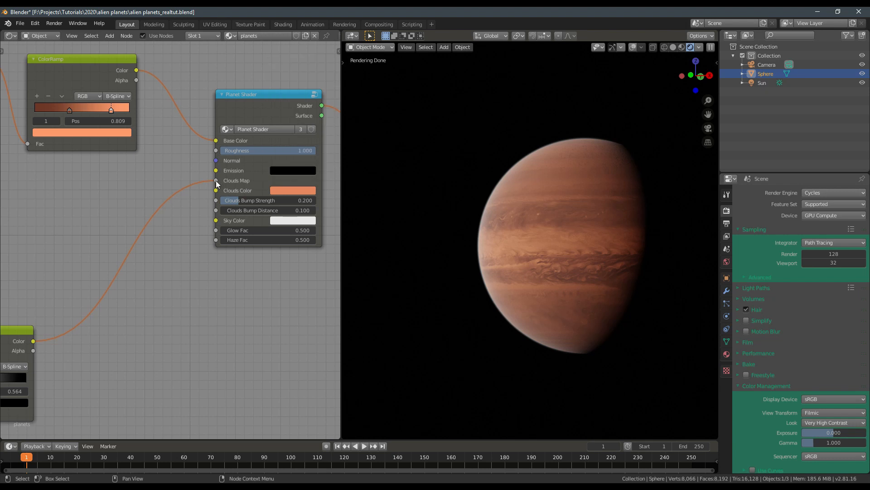
- Unplug the Saturn ColorRamp from Clouds Map to compare the planet without clouds, and plug it back in
{"action": "left_click_drag", "start_coordinate": [216, 180], "coordinate": [153, 231]}
{"action": "middle_click_drag", "start_coordinate": [108, 282], "coordinate": [132, 280]}
{"action": "scroll", "coordinate": [132, 280], "scroll_direction": "down", "scroll_amount": 2}
{"action": "left_click_drag", "start_coordinate": [76, 323], "coordinate": [232, 187]}
- Try a pale peach color for the light stop of the ColorRamp feeding Base Color
{"action": "middle_click_drag", "start_coordinate": [165, 228], "coordinate": [210, 281]}
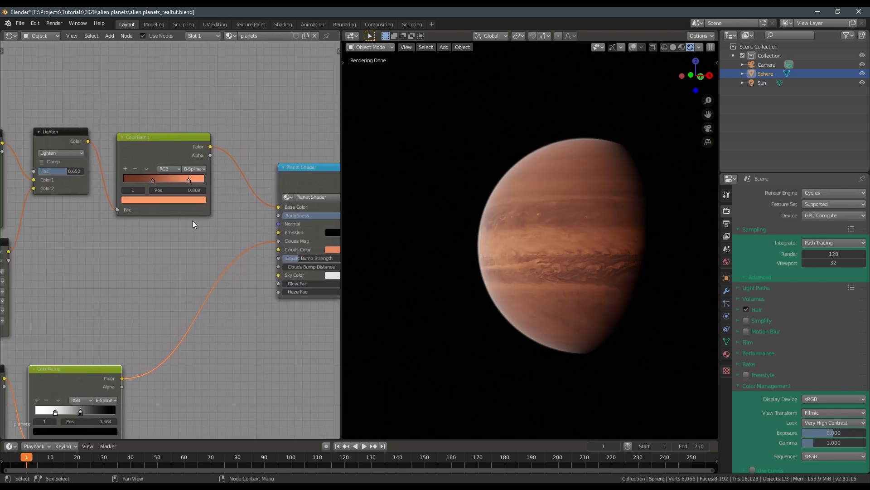
{"action": "scroll", "coordinate": [190, 218], "scroll_direction": "up", "scroll_amount": 3}
{"action": "left_click", "coordinate": [181, 185]}
{"action": "left_click", "coordinate": [182, 185]}
{"action": "left_click_drag", "start_coordinate": [146, 99], "coordinate": [146, 95]}
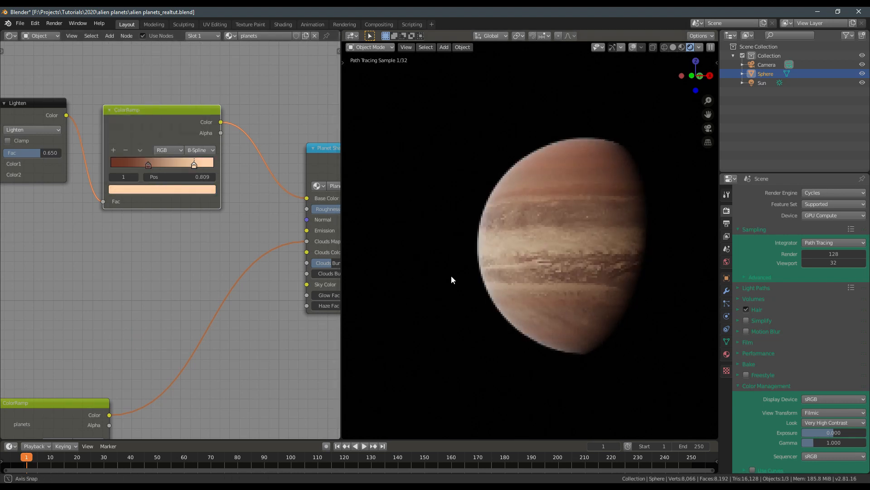
{"action": "middle_click_drag", "start_coordinate": [451, 276], "coordinate": [518, 233]}
{"action": "scroll", "coordinate": [518, 233], "scroll_direction": "up", "scroll_amount": 3}
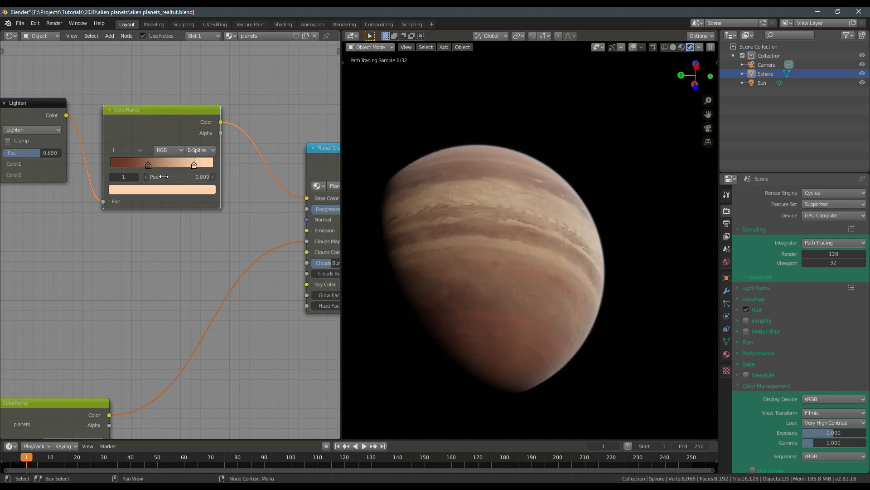
- Change the light stop of the Base Color ColorRamp to a pale yellow and check the sphere
{"action": "left_click", "coordinate": [173, 189]}
{"action": "left_click_drag", "start_coordinate": [140, 97], "coordinate": [142, 88]}
{"action": "middle_click_drag", "start_coordinate": [526, 238], "coordinate": [464, 262]}
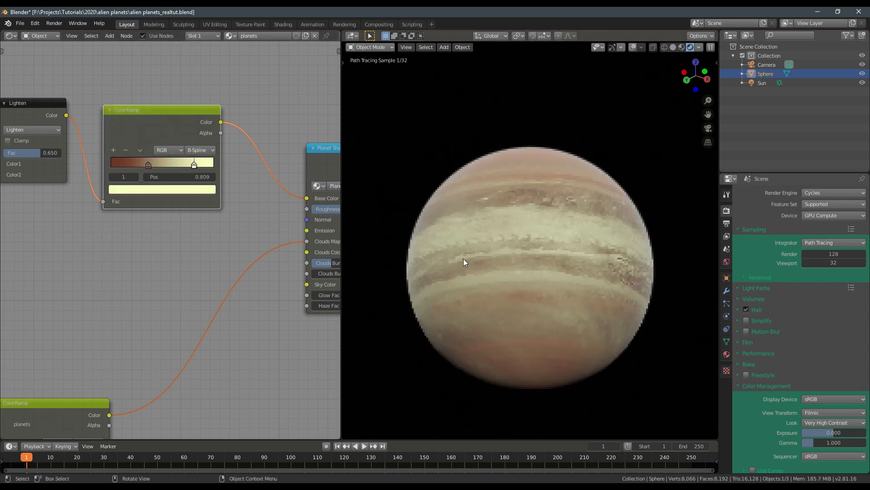
{"action": "scroll", "coordinate": [499, 251], "scroll_direction": "down", "scroll_amount": 2}
{"action": "middle_click_drag", "start_coordinate": [528, 265], "coordinate": [488, 277]}
- Disconnect the Clouds Map input to see the yellow base alone, and reconnect the Saturn ColorRamp
{"action": "middle_click_drag", "start_coordinate": [103, 211], "coordinate": [205, 173]}
{"action": "middle_click_drag", "start_coordinate": [165, 400], "coordinate": [157, 320]}
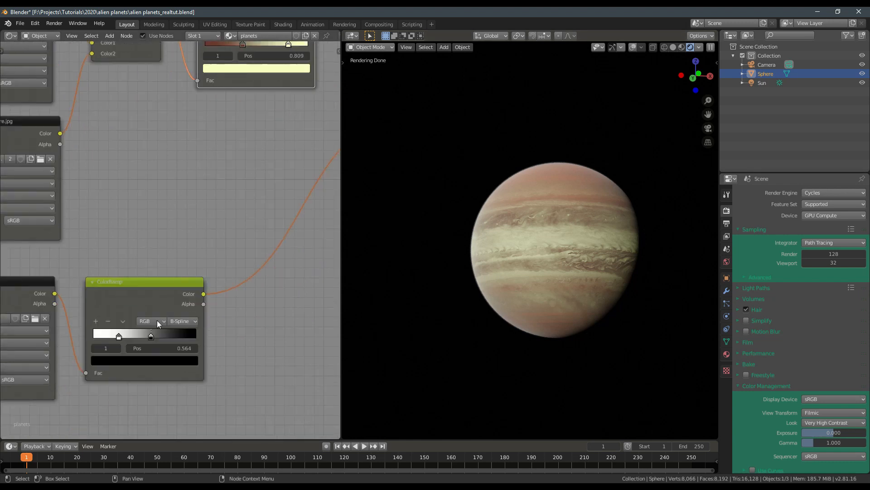
{"action": "middle_click_drag", "start_coordinate": [213, 132], "coordinate": [151, 210]}
{"action": "scroll", "coordinate": [151, 210], "scroll_direction": "down", "scroll_amount": 6}
{"action": "left_click_drag", "start_coordinate": [273, 216], "coordinate": [246, 226]}
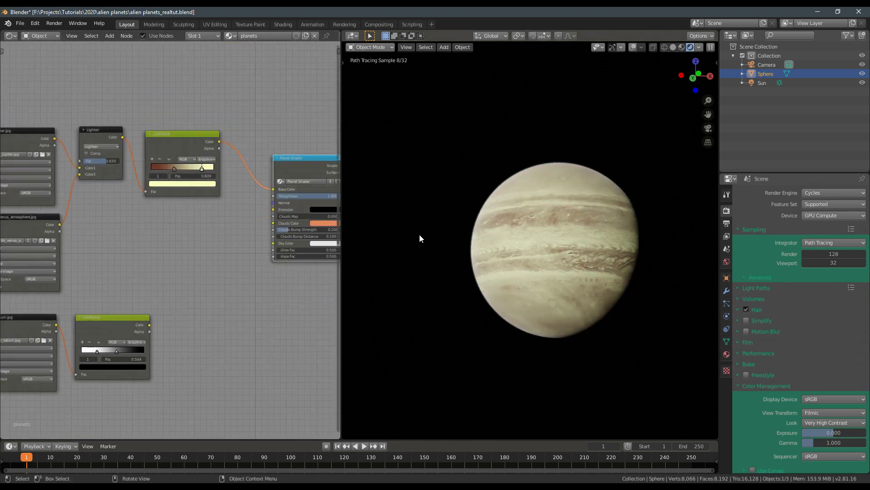
{"action": "middle_click_drag", "start_coordinate": [420, 237], "coordinate": [494, 247]}
{"action": "left_click_drag", "start_coordinate": [149, 325], "coordinate": [273, 217]}
- Preview the Saturn ColorRamp alone and add a white middle stop at about 0.527
{"action": "middle_click_drag", "start_coordinate": [116, 371], "coordinate": [160, 320]}
{"action": "scroll", "coordinate": [160, 320], "scroll_direction": "up", "scroll_amount": 3}
{"action": "mouse_move", "coordinate": [162, 293]}
{"action": "left_mouse_down"}
{"action": "mouse_move", "coordinate": [171, 291]}
{"action": "mouse_move", "coordinate": [137, 295]}
{"action": "mouse_move", "coordinate": [140, 283]}
{"action": "mouse_move", "coordinate": [159, 285]}
{"action": "left_mouse_up"}
{"action": "left_click", "coordinate": [163, 267], "text": "ctrl+shift"}
{"action": "scroll", "coordinate": [170, 281], "scroll_direction": "up", "scroll_amount": 2}
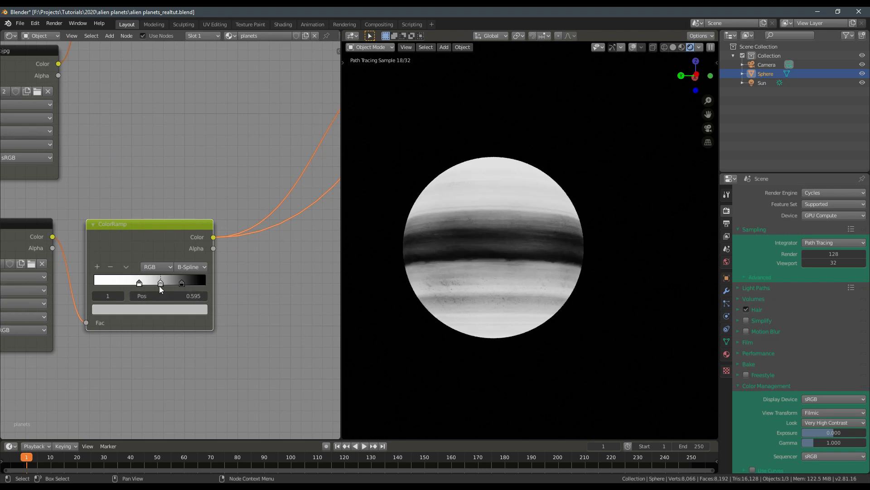
{"action": "left_click", "coordinate": [144, 306]}
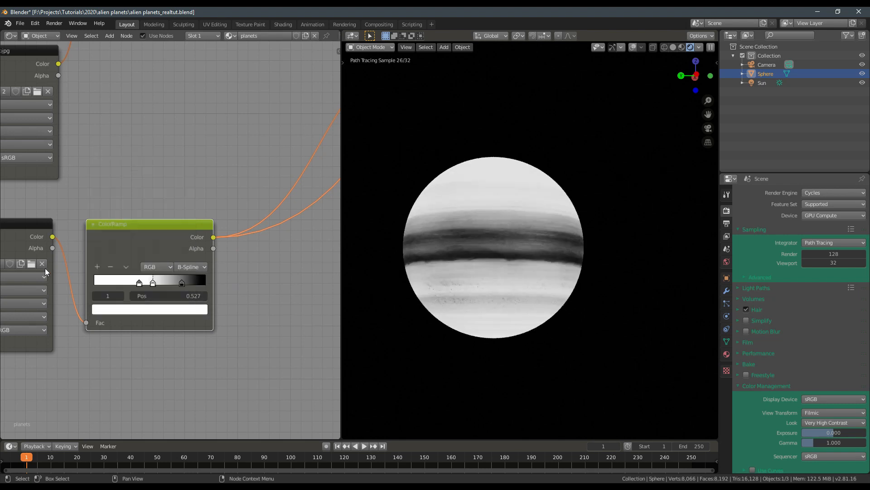
- Add a stop at about 0.216 to the Saturn ramp and sample black for it from the ramp's dark end
{"action": "left_click", "coordinate": [121, 311]}
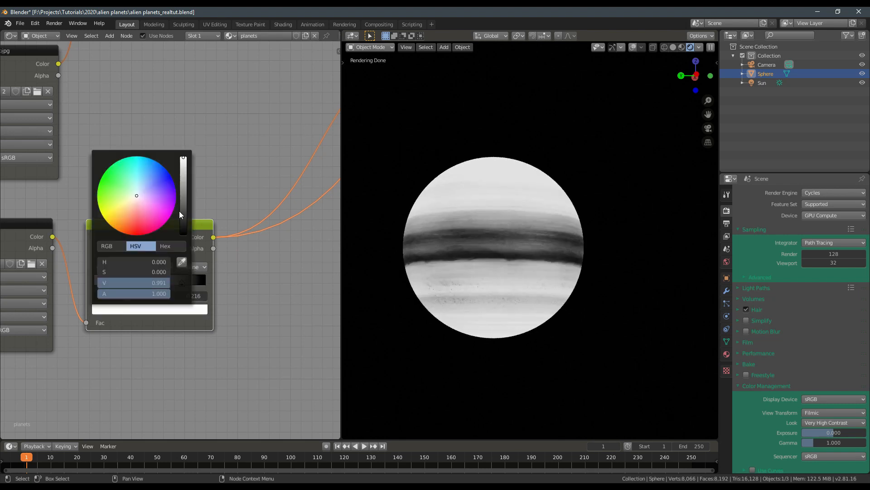
{"action": "left_click", "coordinate": [182, 262]}
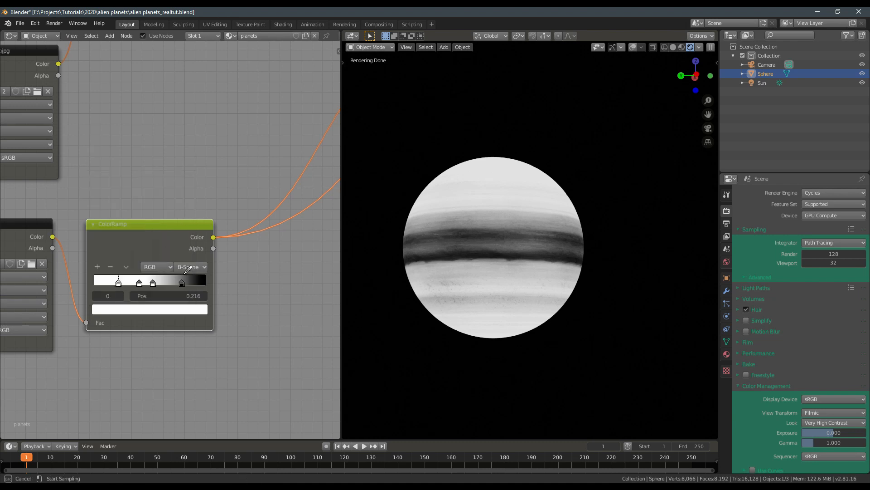
{"action": "left_click", "coordinate": [205, 278]}
{"action": "left_click", "coordinate": [170, 313]}
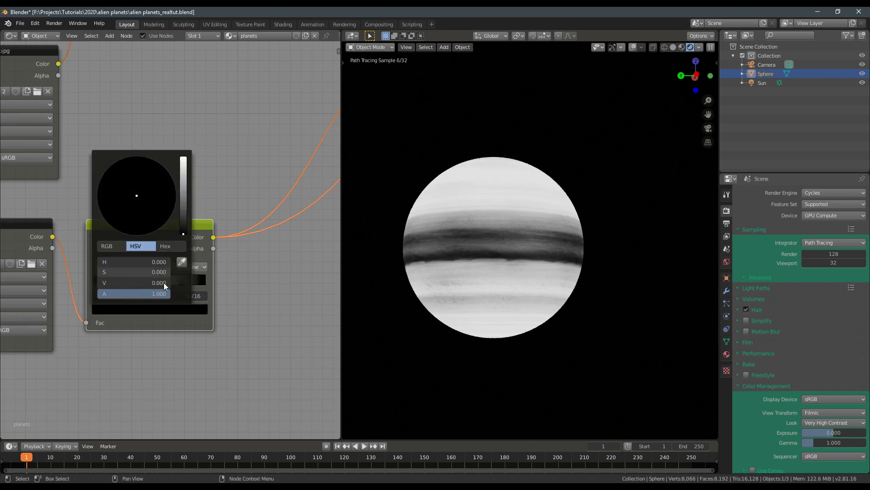
- Tighten the Saturn ramp stops, placing the first black stop at about 0.516 and the second white stop at about 0.668
{"action": "left_click", "coordinate": [152, 282]}
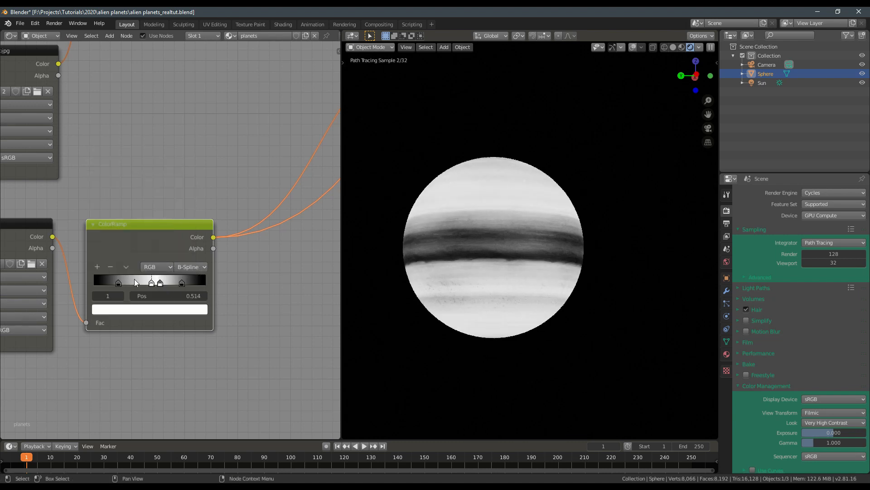
{"action": "left_click_drag", "start_coordinate": [119, 282], "coordinate": [164, 282]}
{"action": "left_click_drag", "start_coordinate": [154, 281], "coordinate": [154, 280]}
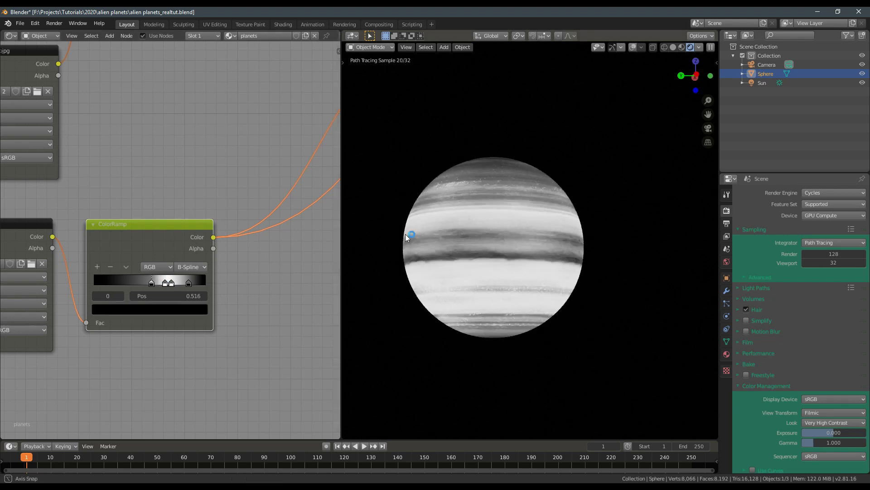
{"action": "middle_click_drag", "start_coordinate": [404, 240], "coordinate": [384, 208]}
{"action": "scroll", "coordinate": [155, 232], "scroll_direction": "down", "scroll_amount": 2}
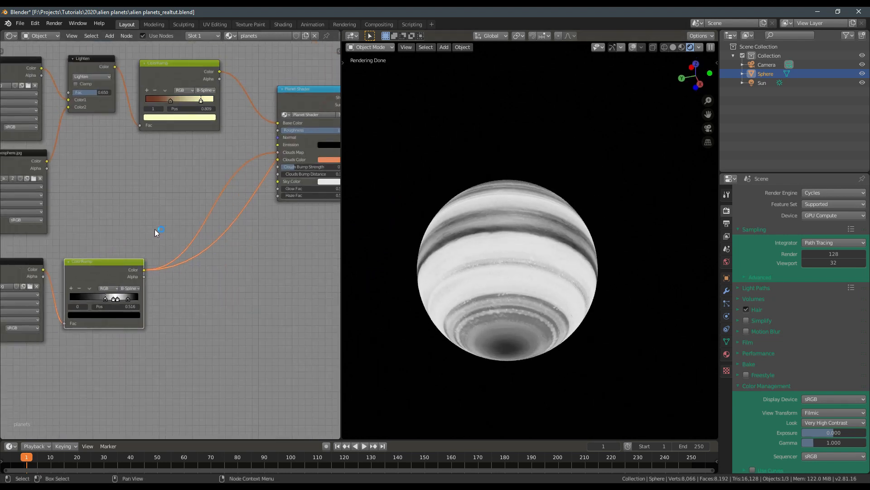
{"action": "left_click", "coordinate": [116, 299]}
- Preview the full Planet Shader on the sphere again and examine the orange cloud bands up close
{"action": "left_click", "coordinate": [306, 93], "text": "ctrl+shift"}
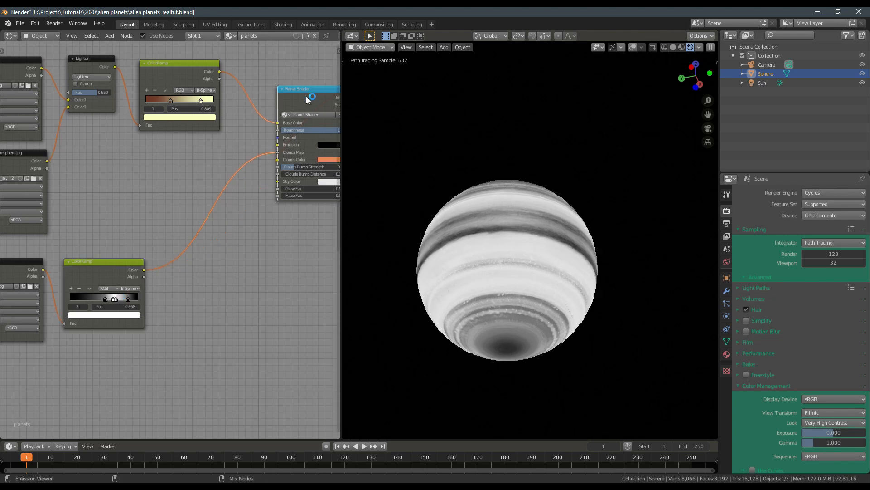
{"action": "middle_click_drag", "start_coordinate": [444, 253], "coordinate": [479, 274]}
{"action": "scroll", "coordinate": [499, 263], "scroll_direction": "up", "scroll_amount": 5}
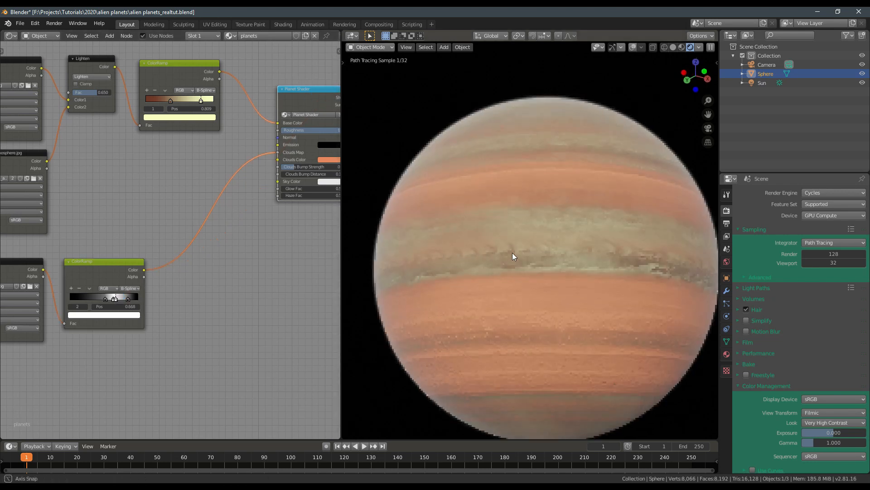
{"action": "middle_click_drag", "start_coordinate": [230, 246], "coordinate": [232, 224]}
{"action": "scroll", "coordinate": [185, 276], "scroll_direction": "up", "scroll_amount": 4}
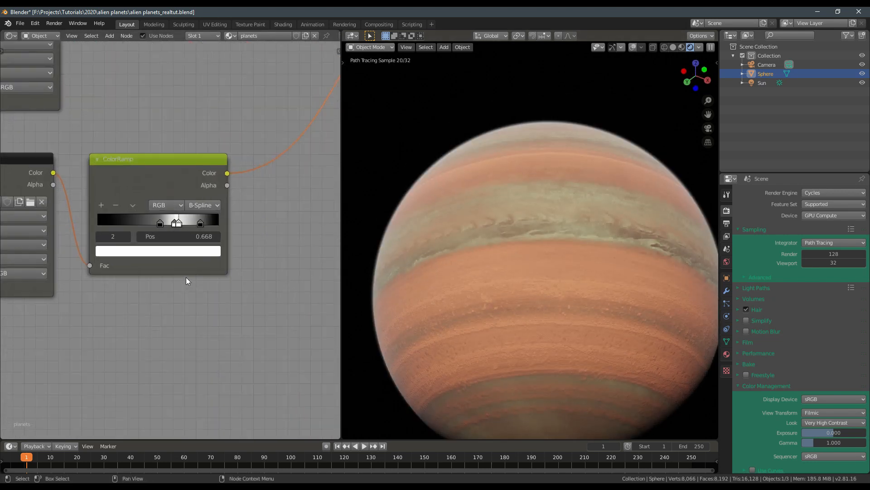
- Rearrange the middle stops of the Saturn ramp, spacing the gray and white stops apart with the gray one at about 0.636
{"action": "left_click", "coordinate": [170, 258]}
{"action": "left_click_drag", "start_coordinate": [149, 218], "coordinate": [108, 217]}
{"action": "left_click_drag", "start_coordinate": [204, 92], "coordinate": [205, 78]}
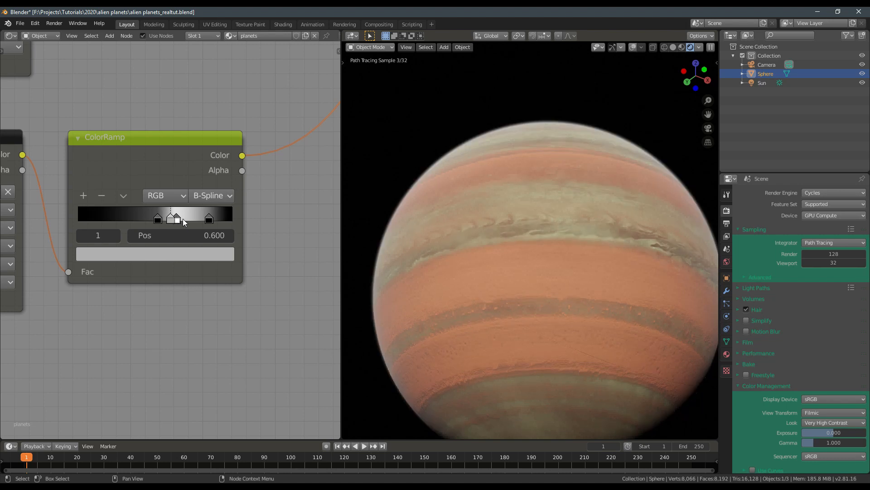
{"action": "left_click_drag", "start_coordinate": [184, 219], "coordinate": [204, 215]}
{"action": "left_click_drag", "start_coordinate": [188, 215], "coordinate": [176, 217]}
{"action": "scroll", "coordinate": [560, 308], "scroll_direction": "up", "scroll_amount": 1}
{"action": "middle_click_drag", "start_coordinate": [560, 308], "coordinate": [519, 290]}
{"action": "scroll", "coordinate": [519, 289], "scroll_direction": "down", "scroll_amount": 5}
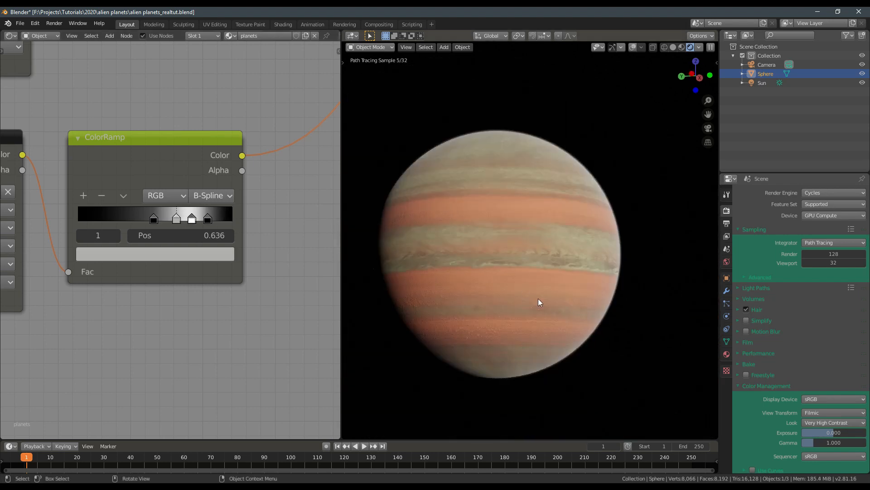
- Set the Planet Shader's Clouds Color to a pale yellow-orange, about hue 0.121, saturation 0.375 and value 0.906
{"action": "middle_click_drag", "start_coordinate": [275, 274], "coordinate": [232, 282]}
{"action": "scroll", "coordinate": [262, 251], "scroll_direction": "down", "scroll_amount": 5}
{"action": "middle_click_drag", "start_coordinate": [262, 252], "coordinate": [91, 313]}
{"action": "middle_click_drag", "start_coordinate": [201, 210], "coordinate": [168, 241]}
{"action": "left_click", "coordinate": [298, 124]}
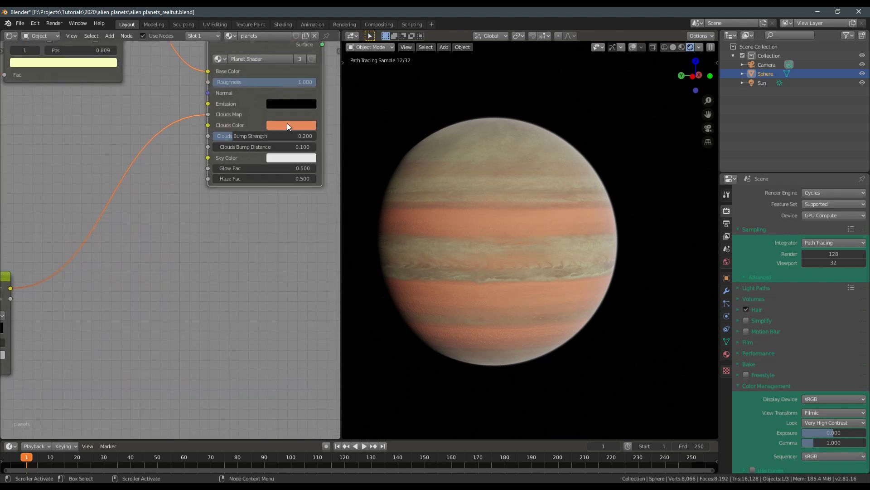
{"action": "left_click", "coordinate": [287, 124]}
{"action": "mouse_move", "coordinate": [284, 195]}
{"action": "left_mouse_down"}
{"action": "mouse_move", "coordinate": [303, 188]}
{"action": "mouse_move", "coordinate": [311, 160]}
{"action": "mouse_move", "coordinate": [298, 180]}
{"action": "left_mouse_up"}
{"action": "mouse_move", "coordinate": [398, 254]}
{"action": "middle_mouse_down"}
{"action": "mouse_move", "coordinate": [455, 240]}
{"action": "mouse_move", "coordinate": [561, 265]}
{"action": "mouse_move", "coordinate": [489, 298]}
{"action": "mouse_move", "coordinate": [436, 277]}
{"action": "mouse_move", "coordinate": [570, 244]}
{"action": "mouse_move", "coordinate": [469, 278]}
{"action": "middle_mouse_up"}
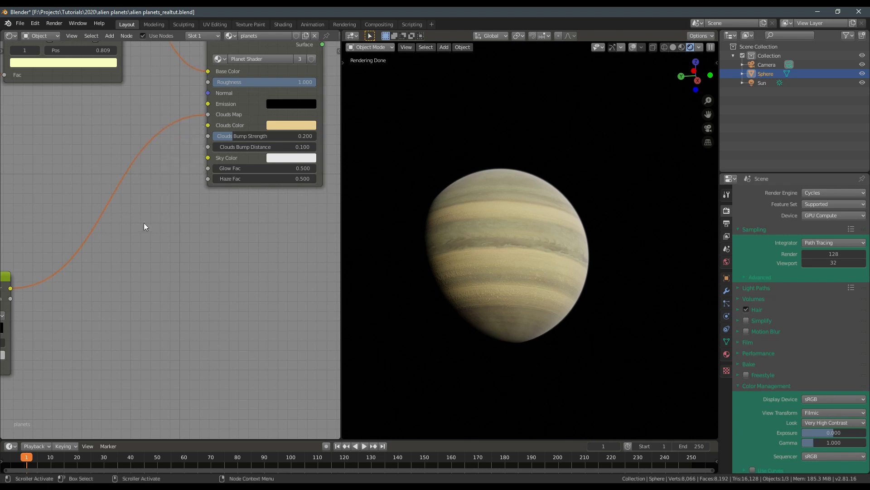
- Compare the planet with and without clouds by unlinking and relinking the Saturn ramp's Color and the Clouds Map input
{"action": "middle_click_drag", "start_coordinate": [143, 222], "coordinate": [183, 220]}
{"action": "left_click_drag", "start_coordinate": [246, 111], "coordinate": [211, 157]}
{"action": "scroll", "coordinate": [160, 234], "scroll_direction": "down", "scroll_amount": 2}
{"action": "middle_click_drag", "start_coordinate": [157, 239], "coordinate": [178, 260]}
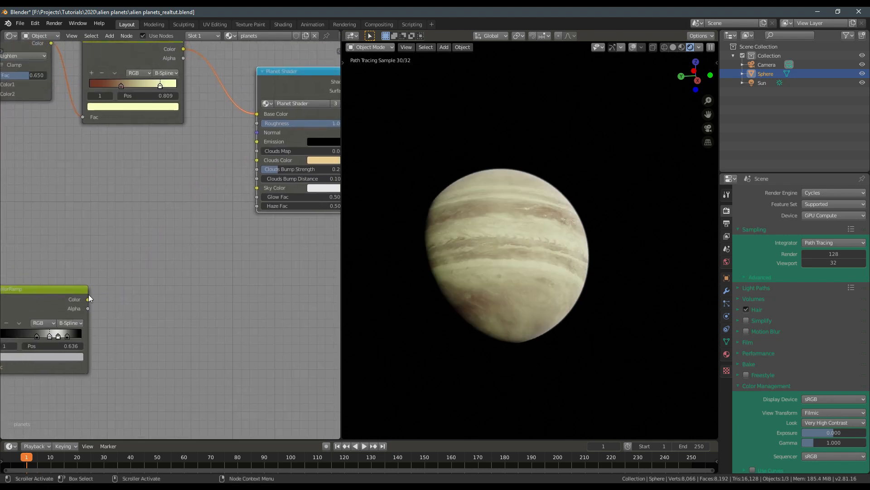
{"action": "left_click_drag", "start_coordinate": [88, 299], "coordinate": [257, 152]}
{"action": "middle_click_drag", "start_coordinate": [245, 237], "coordinate": [222, 255]}
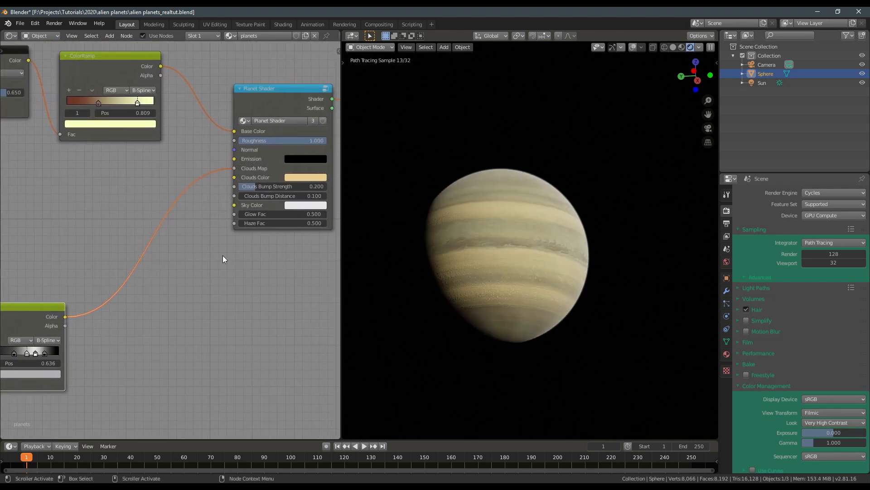
{"action": "scroll", "coordinate": [498, 264], "scroll_direction": "up", "scroll_amount": 5}
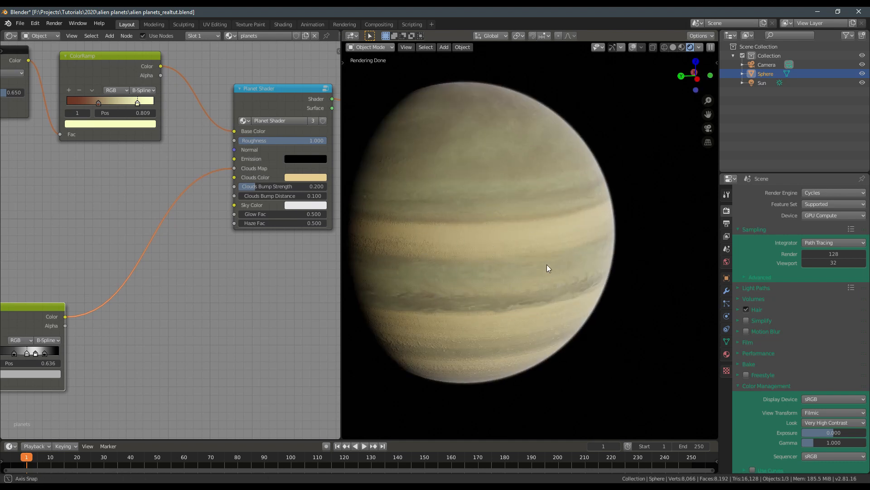
{"action": "mouse_move", "coordinate": [547, 265]}
{"action": "middle_mouse_down"}
{"action": "mouse_move", "coordinate": [602, 274]}
{"action": "mouse_move", "coordinate": [491, 272]}
{"action": "middle_mouse_up"}
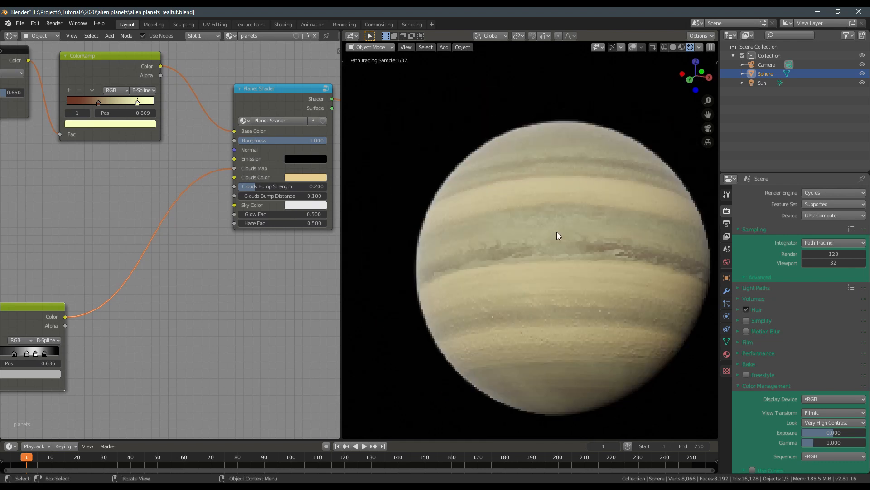
{"action": "left_click_drag", "start_coordinate": [236, 170], "coordinate": [126, 262]}
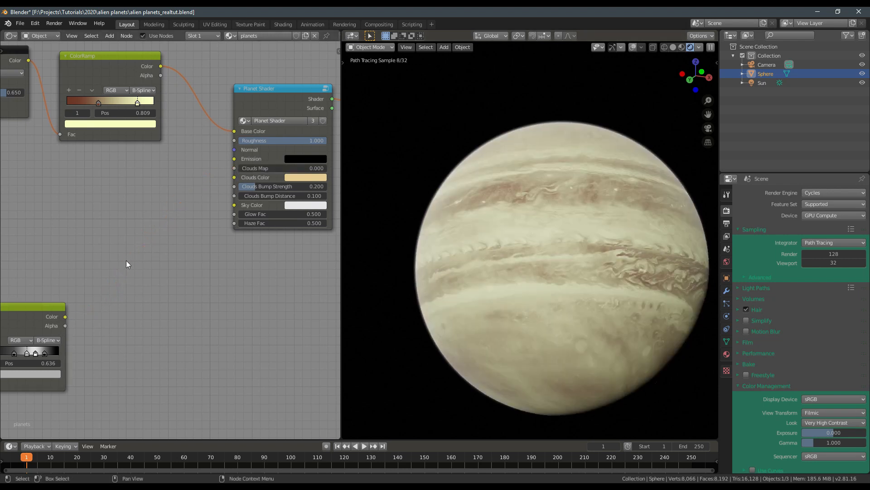
{"action": "left_click_drag", "start_coordinate": [65, 316], "coordinate": [235, 170]}
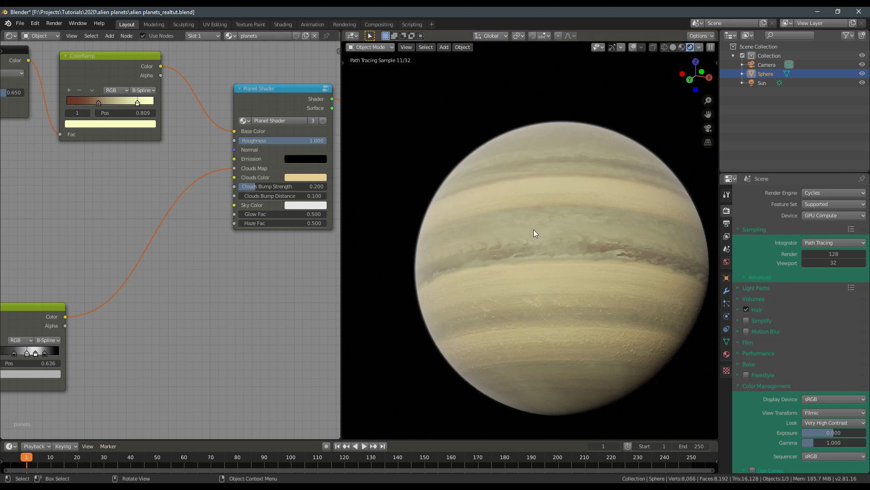
{"action": "middle_click_drag", "start_coordinate": [534, 229], "coordinate": [516, 192]}
{"action": "middle_click_drag", "start_coordinate": [474, 218], "coordinate": [369, 222]}
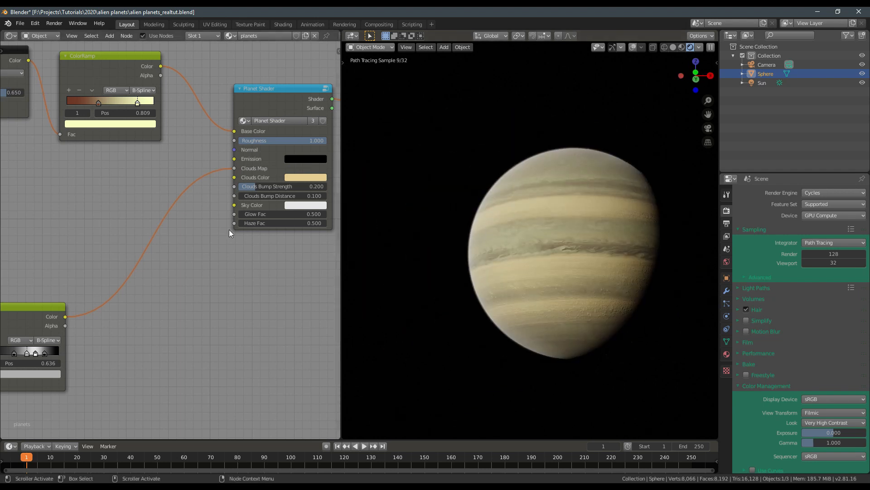
- Move the first black stop of the Saturn ramp to about 0.489
{"action": "middle_click_drag", "start_coordinate": [253, 183], "coordinate": [312, 158]}
{"action": "left_click", "coordinate": [74, 327]}
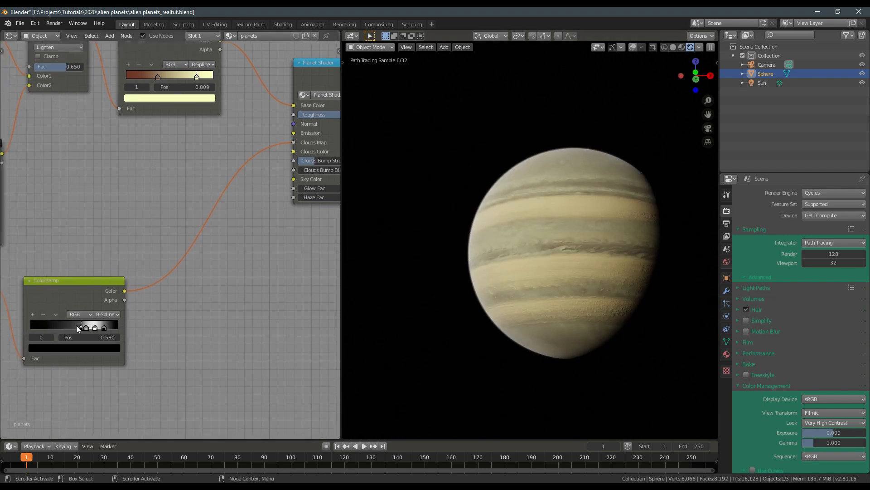
{"action": "middle_click_drag", "start_coordinate": [234, 245], "coordinate": [115, 296]}
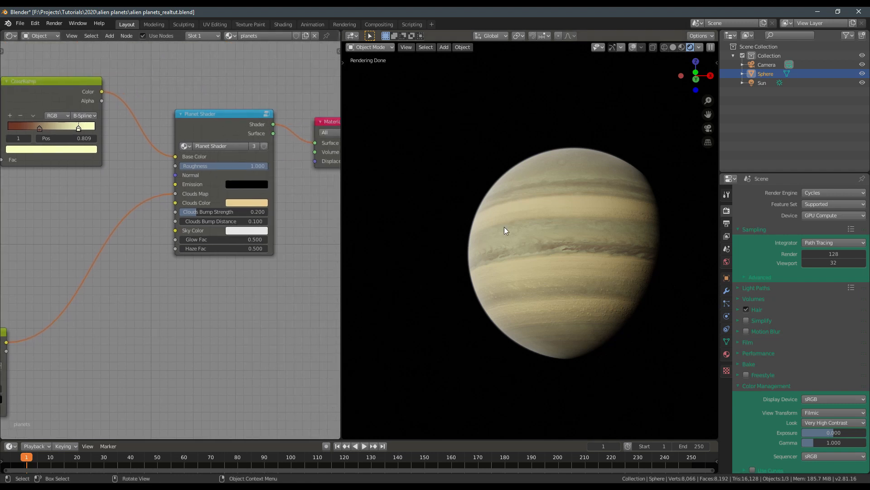
- Darken Clouds Color to a value of about 0.747 and shift it to a muted yellow-green
{"action": "middle_click_drag", "start_coordinate": [505, 229], "coordinate": [527, 233]}
{"action": "left_click", "coordinate": [232, 204]}
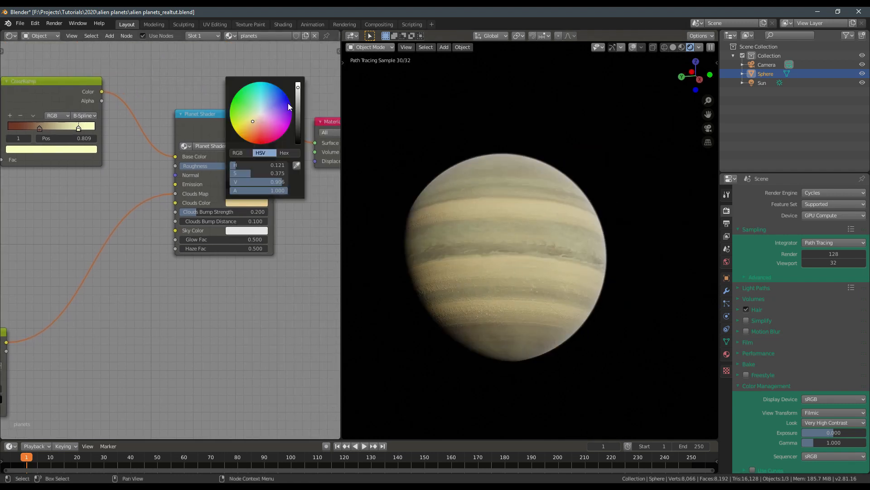
{"action": "left_click_drag", "start_coordinate": [298, 89], "coordinate": [298, 99]}
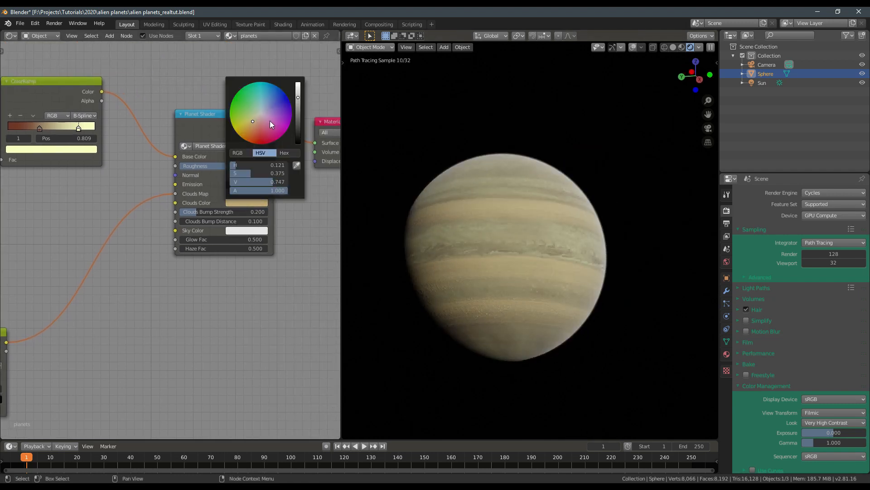
{"action": "left_click_drag", "start_coordinate": [253, 121], "coordinate": [252, 118]}
{"action": "left_click_drag", "start_coordinate": [254, 120], "coordinate": [253, 117]}
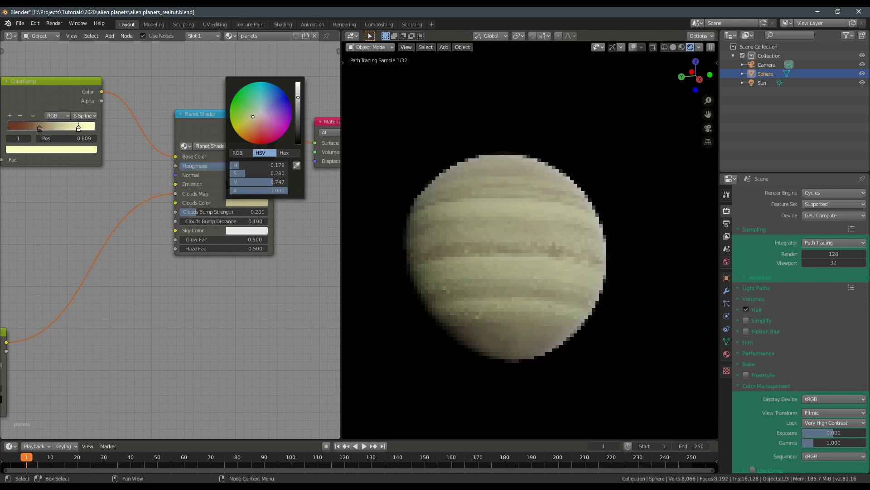
{"action": "middle_click_drag", "start_coordinate": [447, 259], "coordinate": [529, 304]}
{"action": "scroll", "coordinate": [510, 227], "scroll_direction": "down", "scroll_amount": 2}
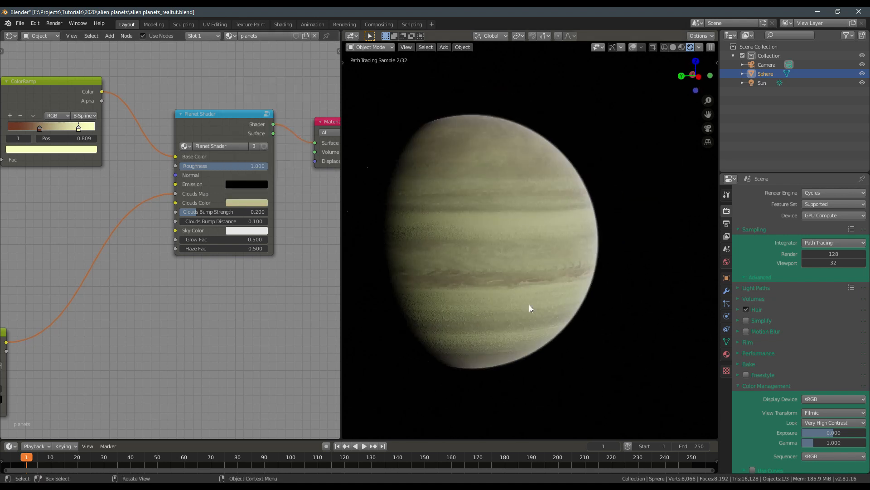
- Set the Planet Shader's Sky Color to light blue and save the file
{"action": "middle_click_drag", "start_coordinate": [156, 304], "coordinate": [126, 329]}
{"action": "middle_click_drag", "start_coordinate": [190, 299], "coordinate": [152, 327]}
{"action": "scroll", "coordinate": [164, 302], "scroll_direction": "up", "scroll_amount": 5}
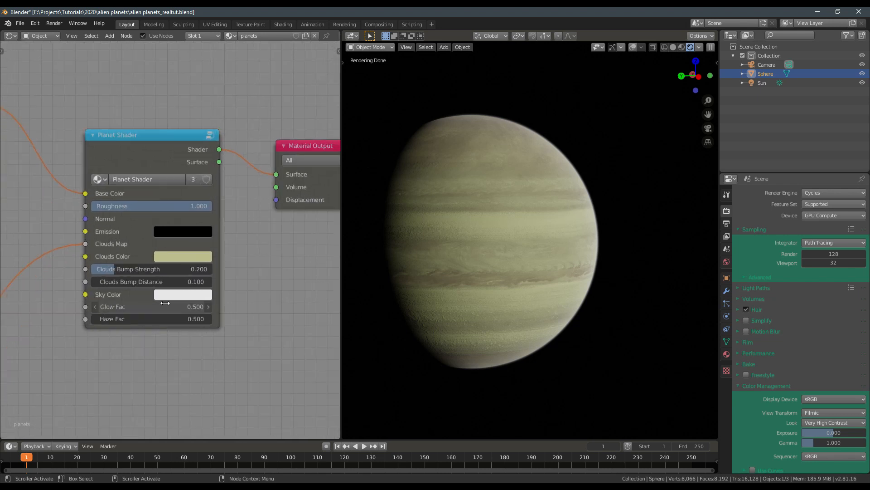
{"action": "middle_click_drag", "start_coordinate": [198, 275], "coordinate": [232, 275]}
{"action": "left_click", "coordinate": [238, 277]}
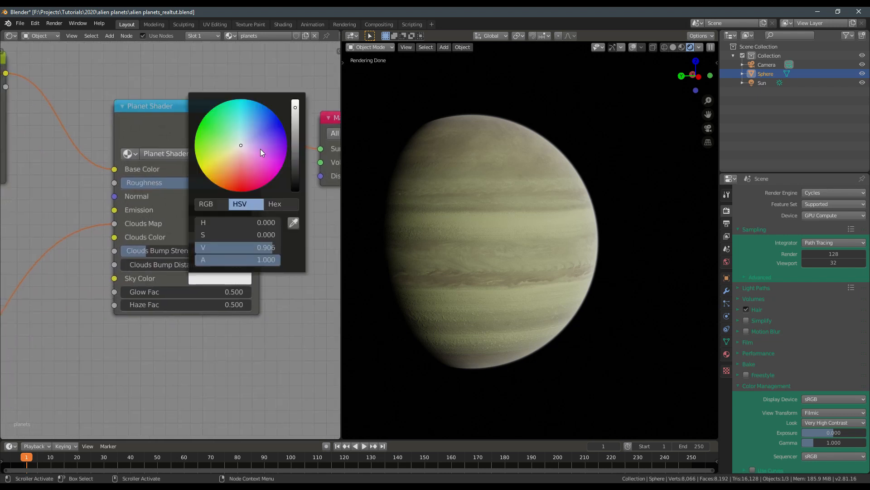
{"action": "left_click_drag", "start_coordinate": [261, 149], "coordinate": [251, 124]}
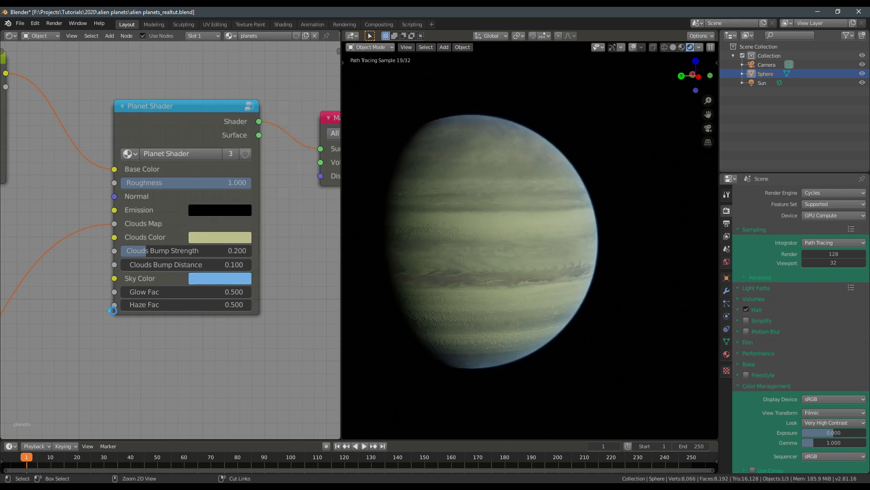
{"action": "key", "text": "ctrl+s"}
- Move the Jupiter and Venus texture nodes with their blend and ramp nodes up to make room in the node tree
{"action": "scroll", "coordinate": [154, 302], "scroll_direction": "down", "scroll_amount": 6}
{"action": "left_click_drag", "start_coordinate": [56, 150], "coordinate": [173, 281]}
{"action": "key", "text": "g"}
{"action": "left_click", "coordinate": [197, 191]}
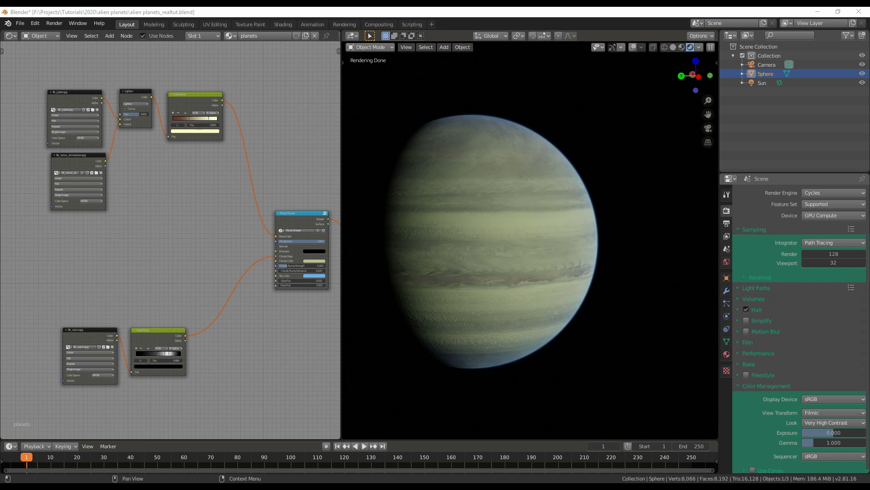
- Place the 4k_eris_fictional.jpg image texture below the Venus texture and preview it alone on the sphere
{"action": "left_click_drag", "start_coordinate": [82, 203], "coordinate": [95, 229]}
{"action": "left_click", "coordinate": [94, 275], "text": "ctrl+shift"}
{"action": "middle_click_drag", "start_coordinate": [136, 231], "coordinate": [245, 237]}
{"action": "scroll", "coordinate": [247, 237], "scroll_direction": "up", "scroll_amount": 9}
{"action": "left_click_drag", "start_coordinate": [183, 235], "coordinate": [148, 240]}
{"action": "middle_click_drag", "start_coordinate": [315, 259], "coordinate": [233, 266]}
- Insert a ColorRamp node after the Eris texture
{"action": "key", "text": "q"}
{"action": "left_click", "coordinate": [232, 262]}
{"action": "type", "text": "col"}
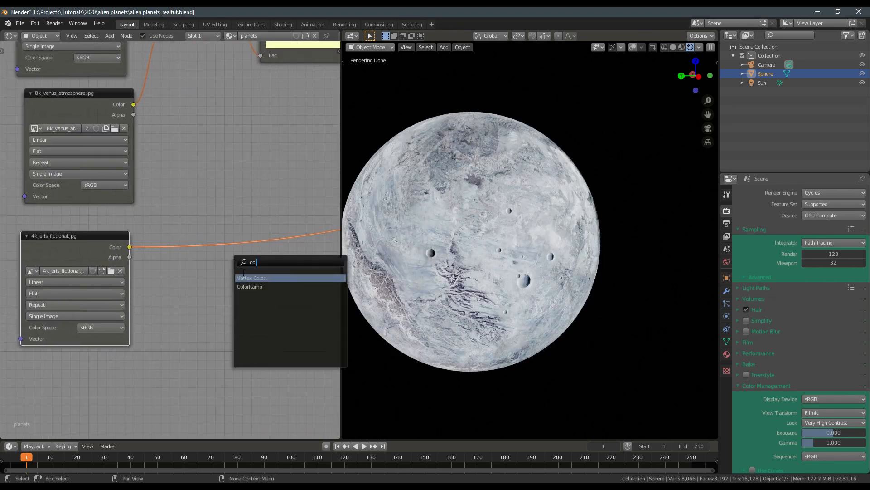
{"action": "left_click", "coordinate": [243, 286]}
{"action": "left_click", "coordinate": [194, 289]}
- Flip the Eris ramp and place its black stop at about 0.055 so only the darkest texture details turn white
{"action": "mouse_move", "coordinate": [193, 289]}
{"action": "left_mouse_down"}
{"action": "mouse_move", "coordinate": [250, 285]}
{"action": "mouse_move", "coordinate": [193, 294]}
{"action": "left_mouse_up"}
{"action": "left_click", "coordinate": [209, 279]}
{"action": "left_click", "coordinate": [223, 288]}
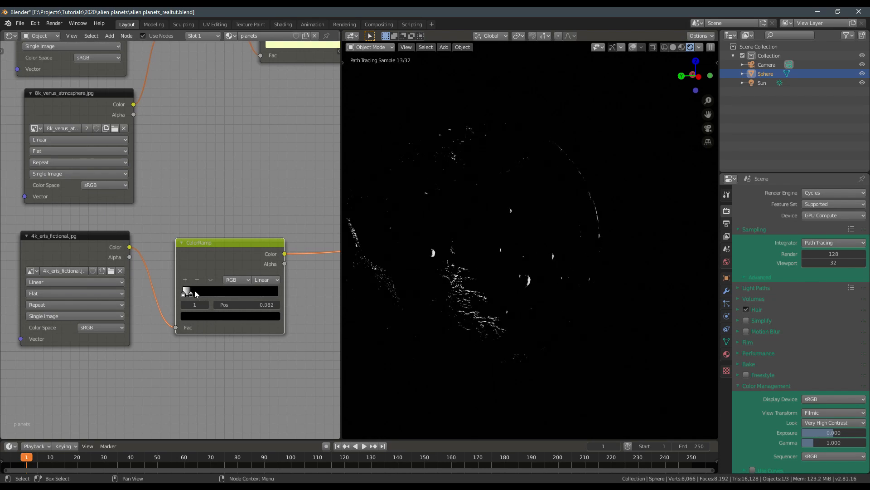
{"action": "middle_click_drag", "start_coordinate": [430, 272], "coordinate": [522, 290]}
{"action": "scroll", "coordinate": [533, 291], "scroll_direction": "up", "scroll_amount": 1}
{"action": "middle_click_drag", "start_coordinate": [211, 290], "coordinate": [130, 276]}
{"action": "scroll", "coordinate": [129, 276], "scroll_direction": "down", "scroll_amount": 4}
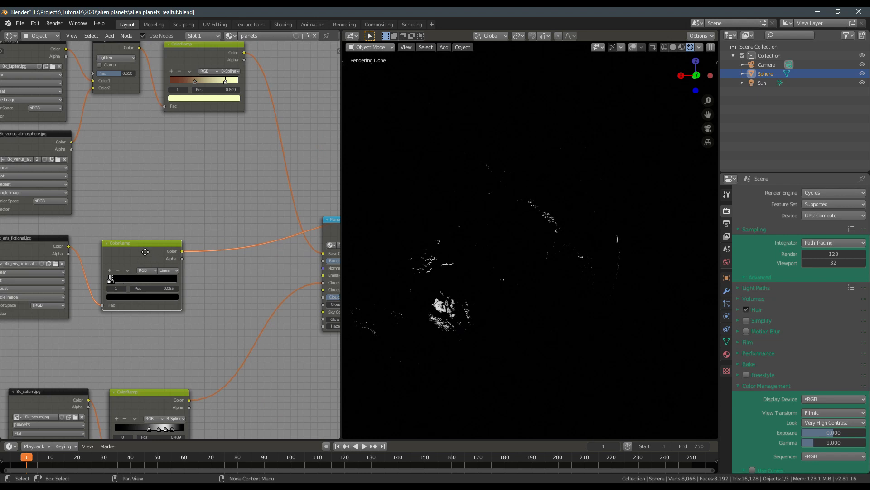
- Connect the Eris ramp's Color to the Planet Shader's Emission and preview the full shader on the sphere
{"action": "left_click_drag", "start_coordinate": [145, 252], "coordinate": [133, 253]}
{"action": "middle_click_drag", "start_coordinate": [189, 254], "coordinate": [107, 255]}
{"action": "middle_click_drag", "start_coordinate": [4, 261], "coordinate": [155, 256]}
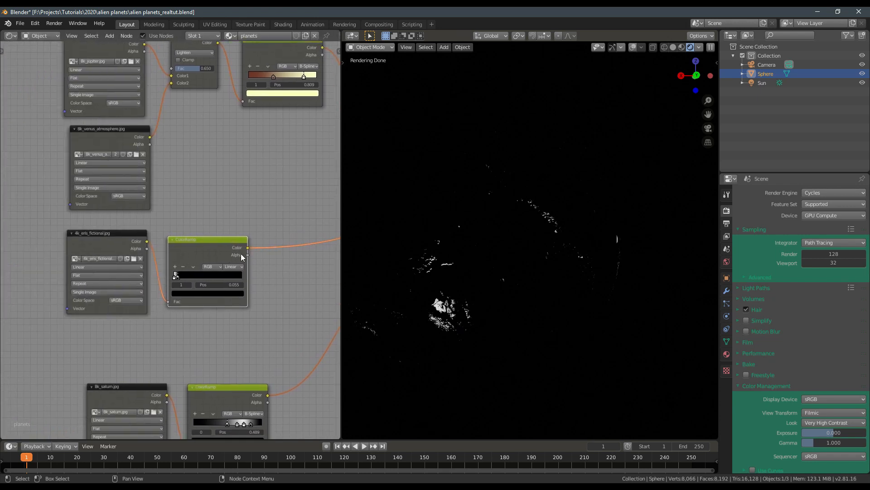
{"action": "middle_click_drag", "start_coordinate": [241, 254], "coordinate": [117, 255]}
{"action": "left_click_drag", "start_coordinate": [125, 249], "coordinate": [278, 272]}
{"action": "middle_click_drag", "start_coordinate": [286, 259], "coordinate": [255, 252]}
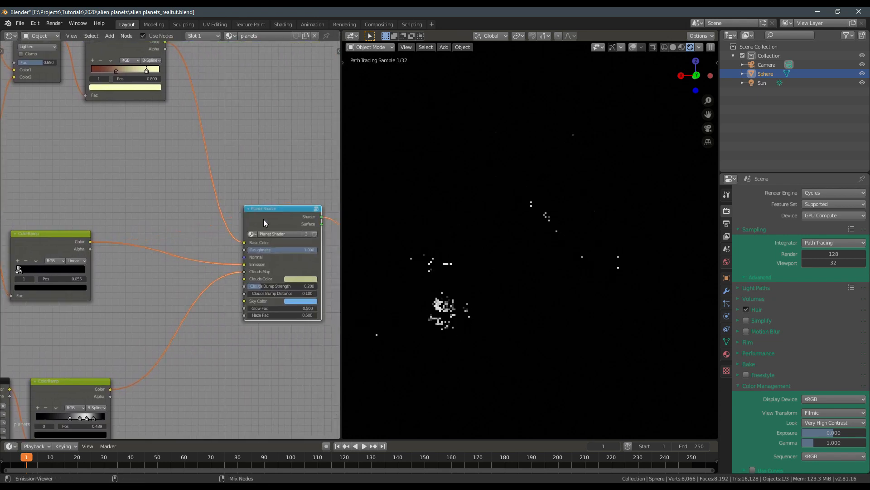
{"action": "scroll", "coordinate": [461, 262], "scroll_direction": "down", "scroll_amount": 2}
{"action": "mouse_move", "coordinate": [526, 256]}
{"action": "middle_mouse_down"}
{"action": "mouse_move", "coordinate": [494, 248]}
{"action": "mouse_move", "coordinate": [510, 251]}
{"action": "middle_mouse_up"}
{"action": "scroll", "coordinate": [495, 248], "scroll_direction": "up", "scroll_amount": 2}
{"action": "scroll", "coordinate": [195, 258], "scroll_direction": "up", "scroll_amount": 3}
- Move the Eris texture and its ramp further from the Planet Shader to make room for more nodes
{"action": "middle_click_drag", "start_coordinate": [195, 258], "coordinate": [324, 232]}
{"action": "scroll", "coordinate": [232, 248], "scroll_direction": "down", "scroll_amount": 1}
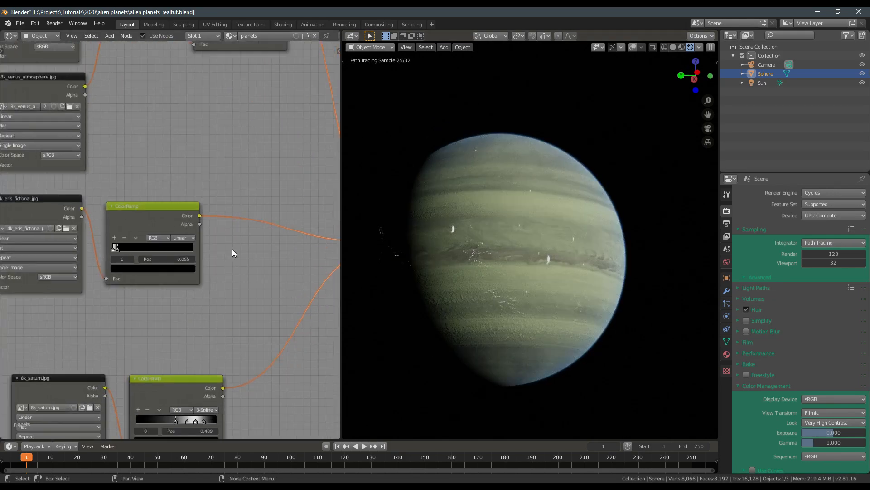
{"action": "middle_click_drag", "start_coordinate": [232, 248], "coordinate": [306, 249]}
{"action": "left_click_drag", "start_coordinate": [19, 214], "coordinate": [276, 273]}
{"action": "key", "text": "g"}
{"action": "left_click", "coordinate": [204, 287]}
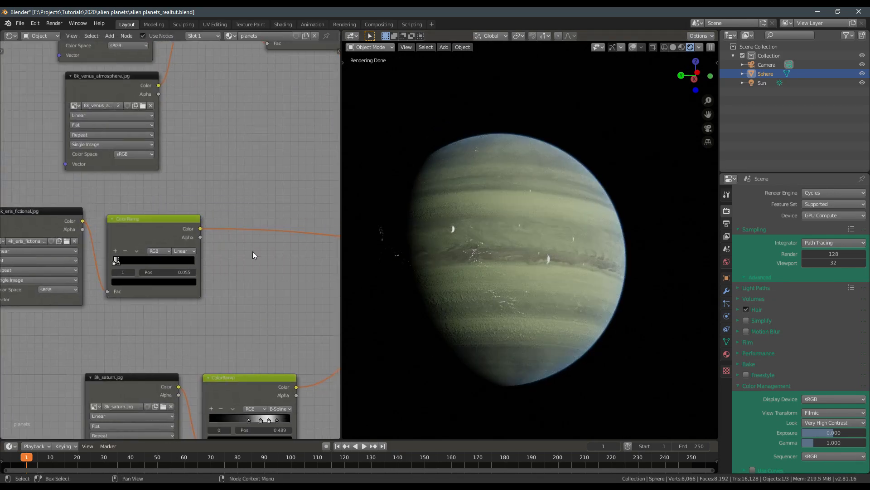
- Insert a MixRGB node between the Eris ramp and the Emission input, and add a duplicate of it right after it
{"action": "key", "text": "shift+a"}
{"action": "left_click", "coordinate": [254, 251]}
{"action": "type", "text": "mix"}
{"action": "key", "text": "Down"}
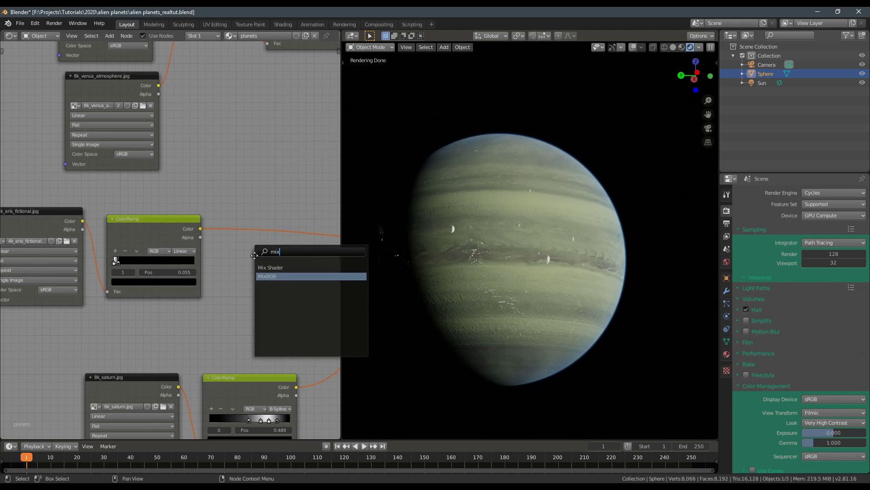
{"action": "key", "text": "Return"}
{"action": "left_click", "coordinate": [260, 224]}
{"action": "middle_click_drag", "start_coordinate": [260, 224], "coordinate": [182, 231]}
{"action": "key", "text": "shift+d"}
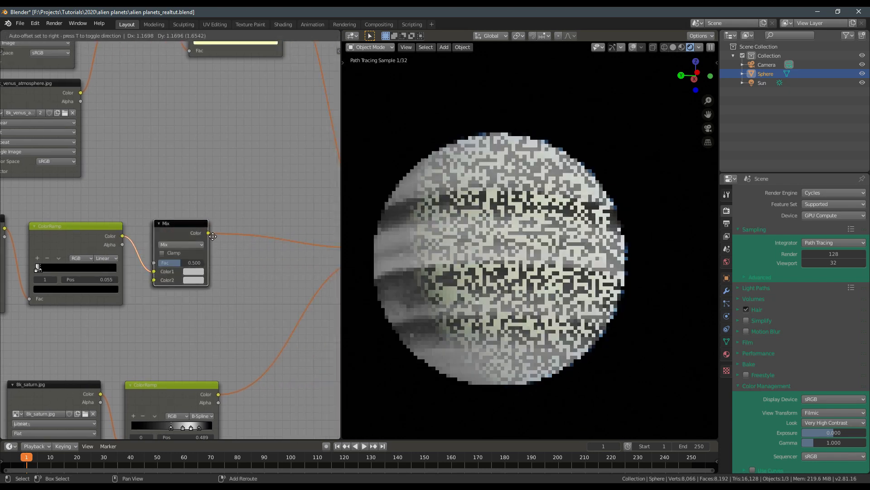
{"action": "left_click", "coordinate": [272, 238]}
- Set the first Mix node to Overlay and the second to Multiply, raising both factors to the maximum
{"action": "left_click", "coordinate": [181, 244]}
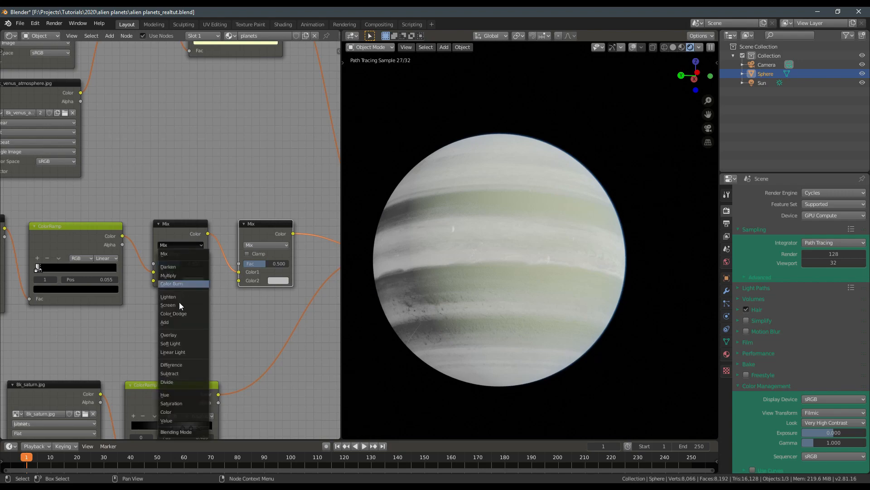
{"action": "left_click", "coordinate": [176, 336]}
{"action": "left_click", "coordinate": [260, 247]}
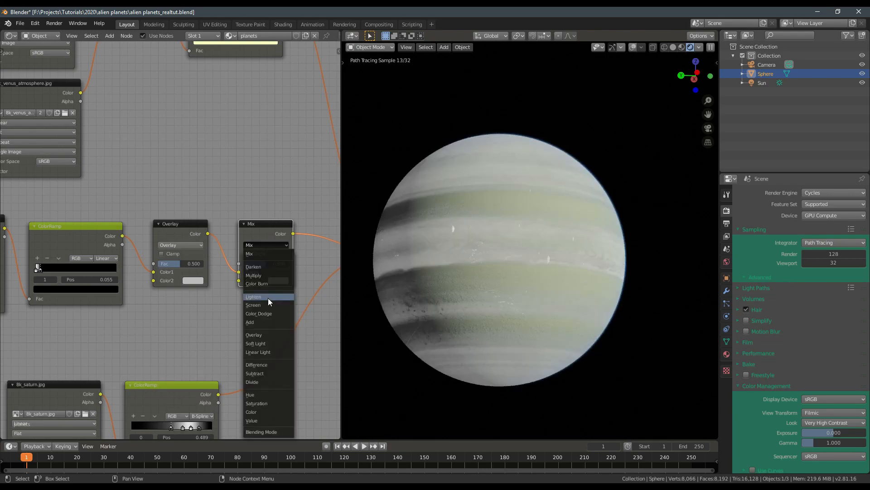
{"action": "left_click", "coordinate": [258, 274]}
{"action": "left_click_drag", "start_coordinate": [260, 264], "coordinate": [289, 263]}
{"action": "left_click_drag", "start_coordinate": [181, 264], "coordinate": [203, 264]}
- Set the Overlay node's Color2 to a bright saturated blue and preview the Overlay output on the sphere
{"action": "left_click", "coordinate": [194, 280]}
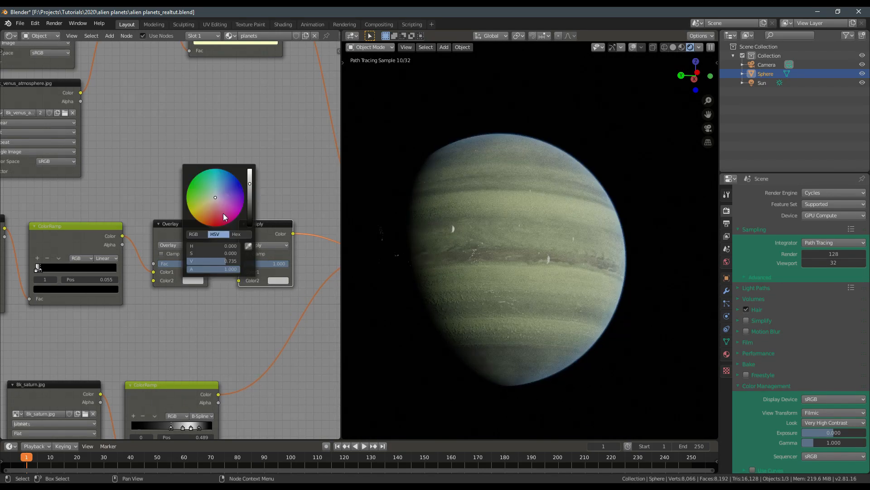
{"action": "left_click_drag", "start_coordinate": [250, 181], "coordinate": [250, 171]}
{"action": "left_click", "coordinate": [224, 185]}
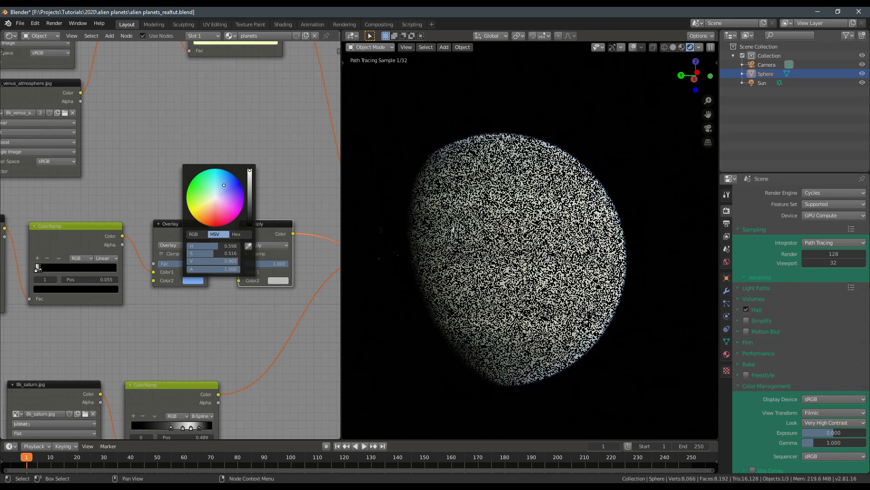
{"action": "left_click", "coordinate": [189, 233], "text": "ctrl+shift"}
{"action": "left_click", "coordinate": [189, 281]}
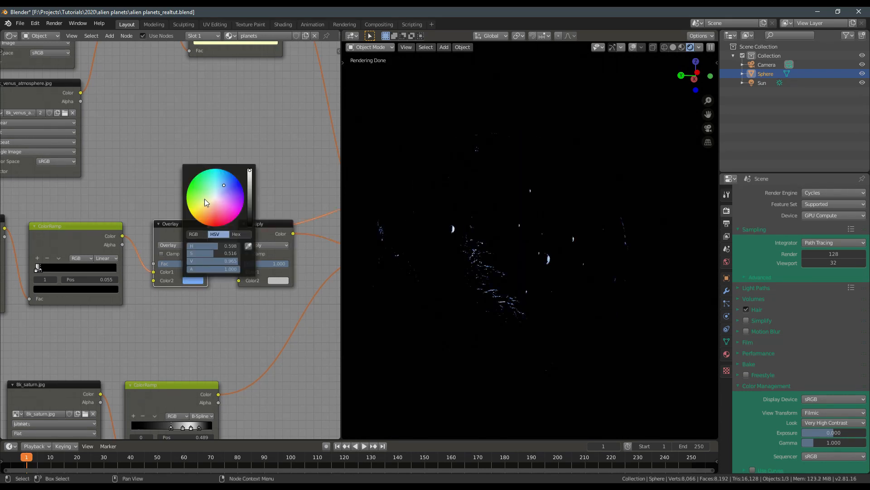
- Set the Multiply node's Color2 to a bright cyan and preview the full Planet Shader around the planet's night side
{"action": "left_click", "coordinate": [278, 280]}
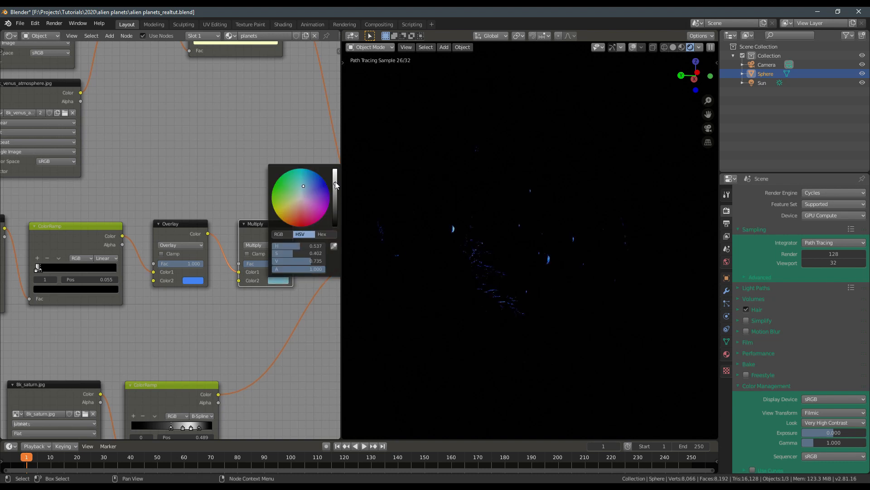
{"action": "left_click_drag", "start_coordinate": [336, 184], "coordinate": [335, 170]}
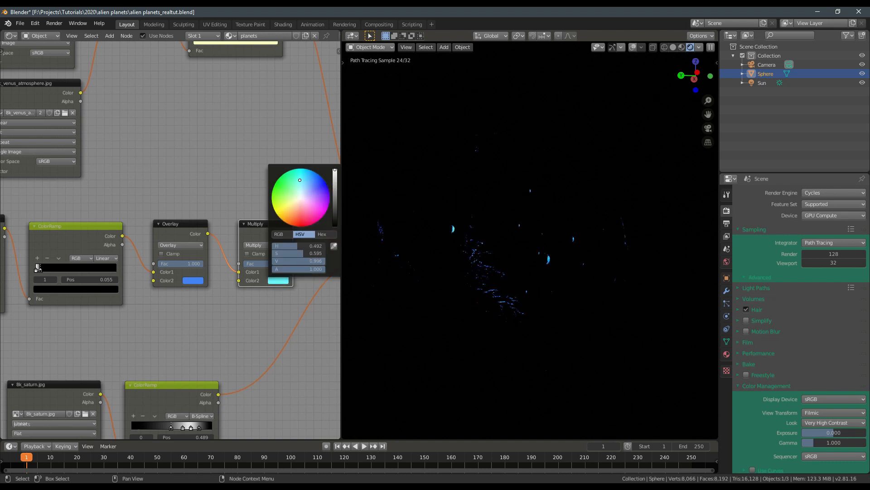
{"action": "scroll", "coordinate": [215, 299], "scroll_direction": "down", "scroll_amount": 4}
{"action": "middle_click_drag", "start_coordinate": [294, 252], "coordinate": [156, 246]}
{"action": "left_click", "coordinate": [218, 214], "text": "ctrl+shift"}
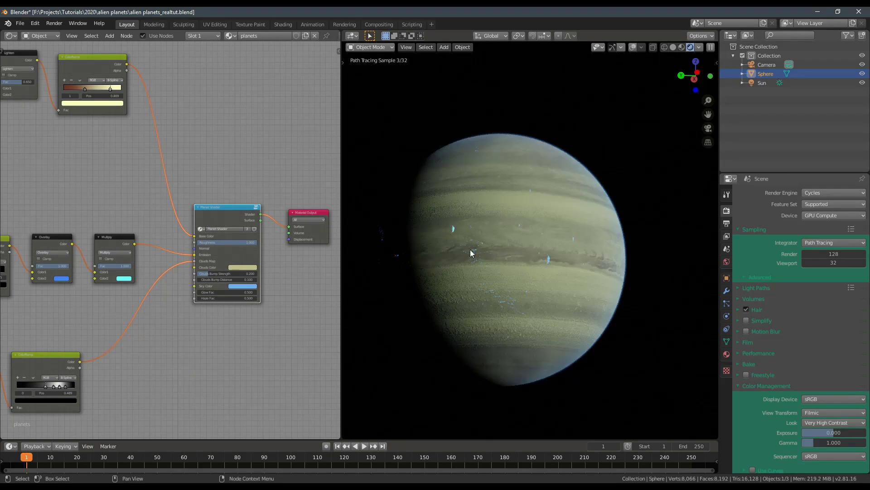
{"action": "middle_click_drag", "start_coordinate": [551, 276], "coordinate": [487, 317]}
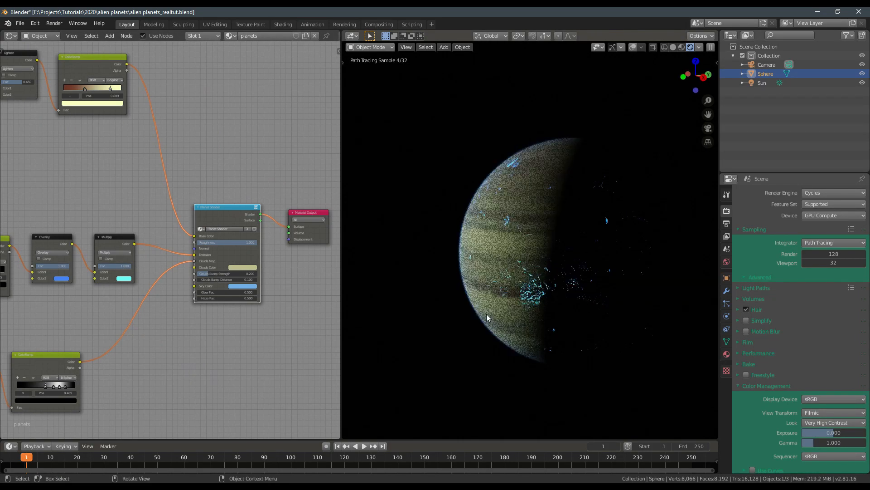
- Replace the Eris texture with the 8k_venus_atmosphere.jpg image texture and preview it on the sphere
{"action": "middle_click_drag", "start_coordinate": [89, 291], "coordinate": [334, 286]}
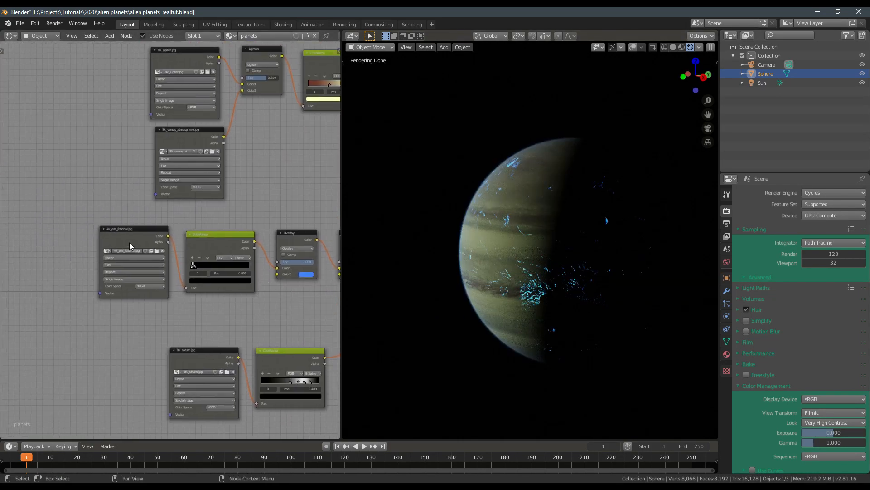
{"action": "key", "text": "x"}
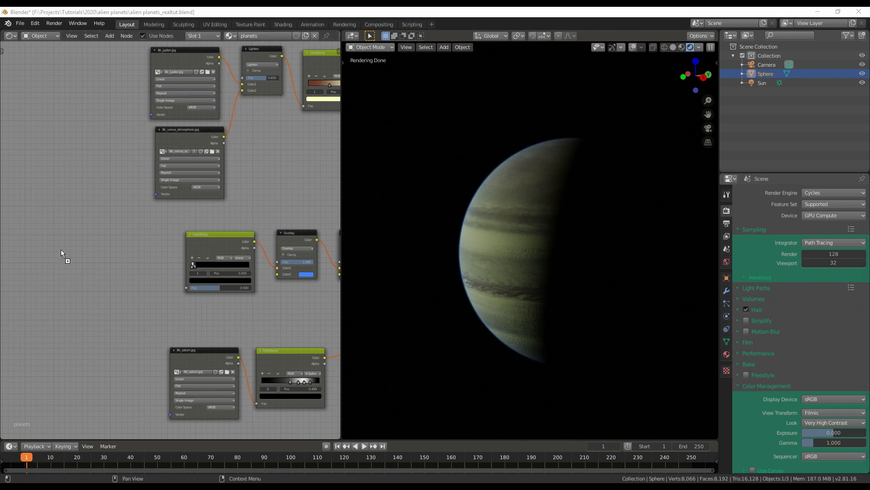
{"action": "left_click_drag", "start_coordinate": [61, 249], "coordinate": [28, 249]}
{"action": "left_click", "coordinate": [93, 268]}
{"action": "left_click", "coordinate": [93, 271], "text": "ctrl+shift"}
{"action": "middle_click_drag", "start_coordinate": [102, 260], "coordinate": [110, 264]}
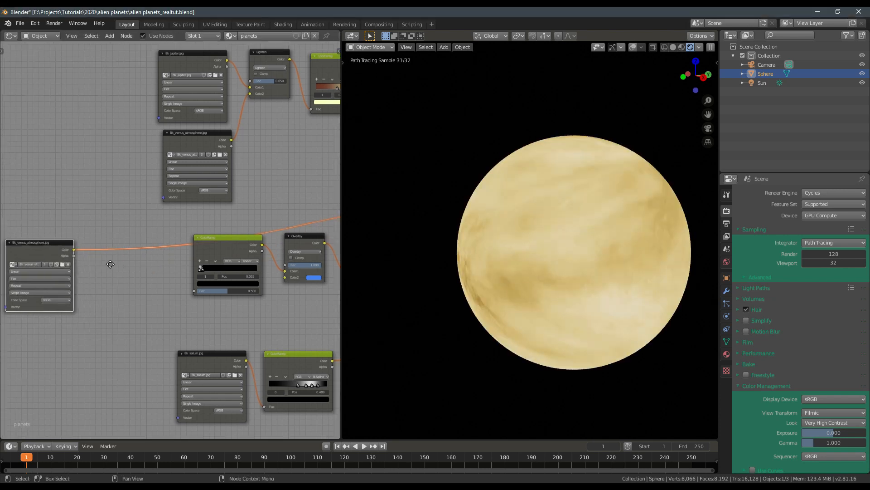
- Connect the new Venus texture's Color to the emission ramp's Fac, preview the ramp, and move the texture closer to it
{"action": "scroll", "coordinate": [110, 264], "scroll_direction": "up", "scroll_amount": 1}
{"action": "left_click_drag", "start_coordinate": [283, 310], "coordinate": [282, 309]}
{"action": "left_click", "coordinate": [284, 256], "text": "ctrl+shift"}
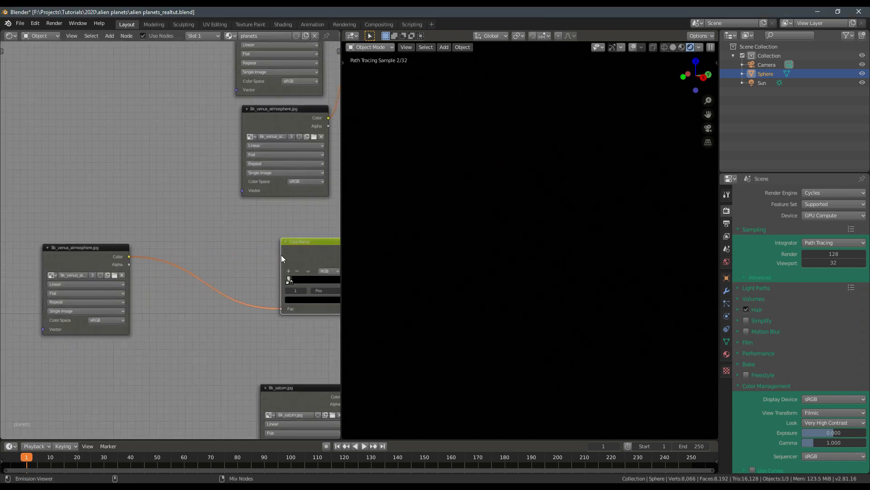
{"action": "middle_click_drag", "start_coordinate": [277, 257], "coordinate": [229, 253]}
{"action": "left_click_drag", "start_coordinate": [55, 254], "coordinate": [86, 250]}
- Reshape the Venus emission ramp's stops with B-Spline interpolation and set the Overlay node's Color2 to salmon orange
{"action": "scroll", "coordinate": [166, 245], "scroll_direction": "up", "scroll_amount": 3}
{"action": "middle_click_drag", "start_coordinate": [510, 257], "coordinate": [646, 246]}
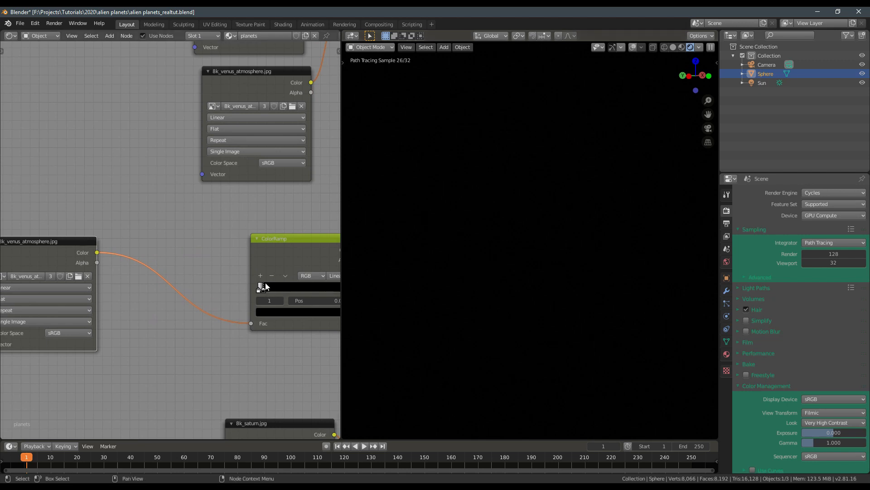
{"action": "left_click_drag", "start_coordinate": [279, 291], "coordinate": [287, 288]}
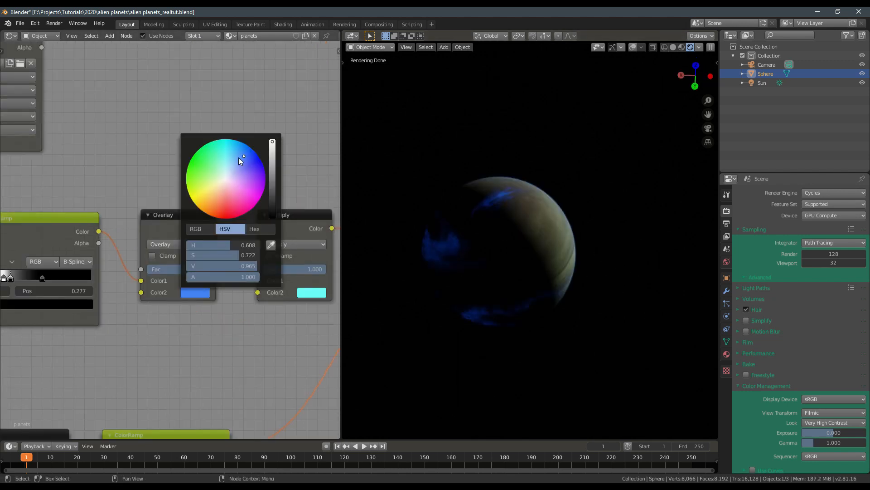
{"action": "left_click_drag", "start_coordinate": [238, 157], "coordinate": [227, 207]}
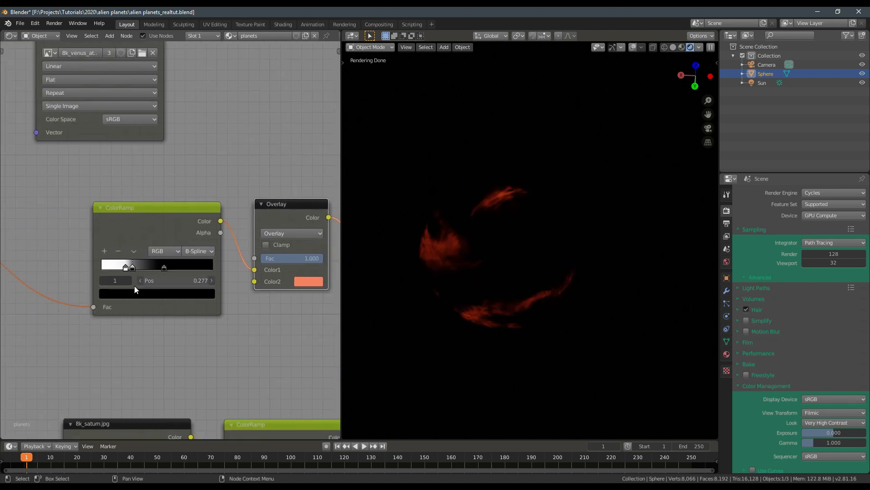
{"action": "scroll", "coordinate": [132, 277], "scroll_direction": "up", "scroll_amount": 2}
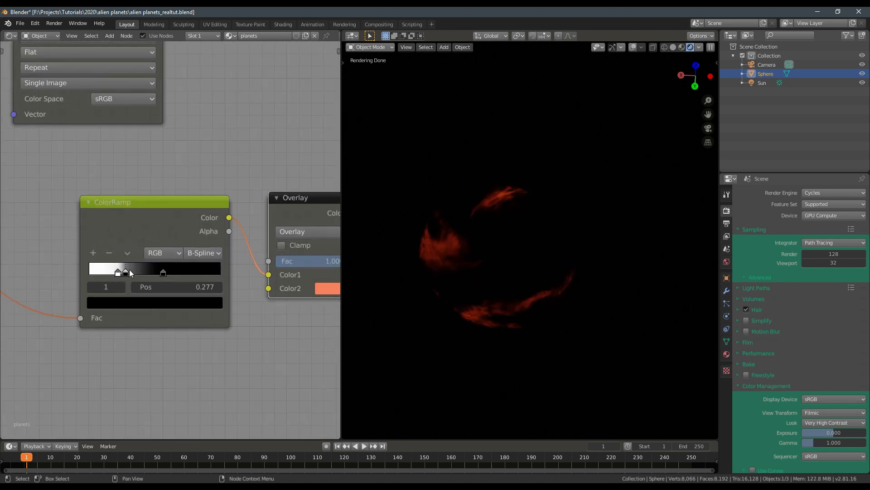
{"action": "left_click", "coordinate": [131, 273]}
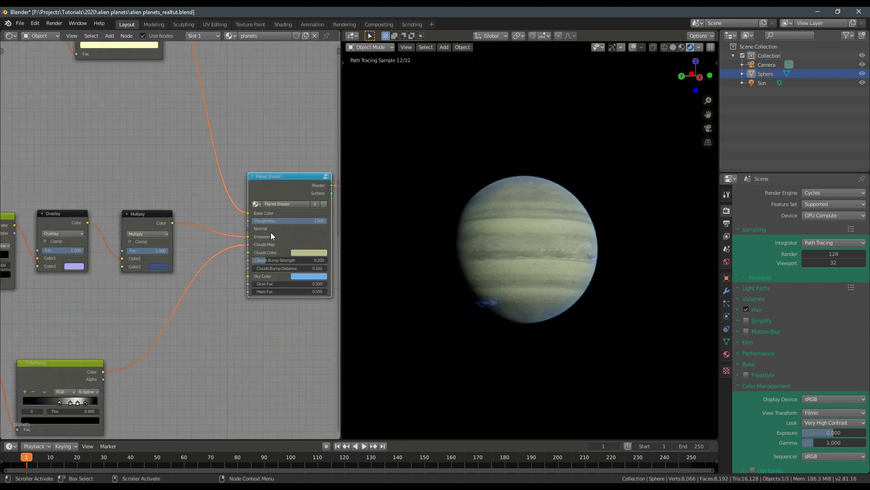
- Disconnect the Multiply node from the Planet Shader's Emission input and save the file
{"action": "middle_click_drag", "start_coordinate": [271, 233], "coordinate": [224, 234]}
{"action": "left_click_drag", "start_coordinate": [202, 237], "coordinate": [183, 236]}
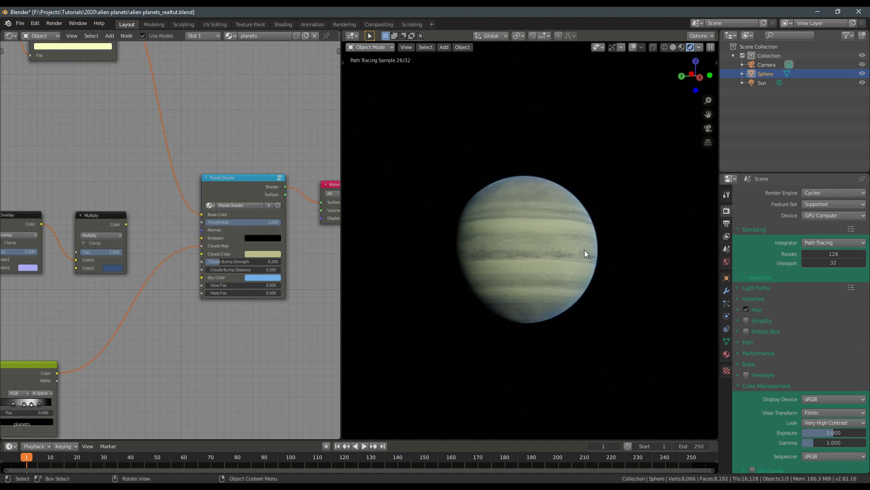
{"action": "middle_click_drag", "start_coordinate": [584, 249], "coordinate": [581, 222]}
{"action": "scroll", "coordinate": [583, 225], "scroll_direction": "up", "scroll_amount": 3}
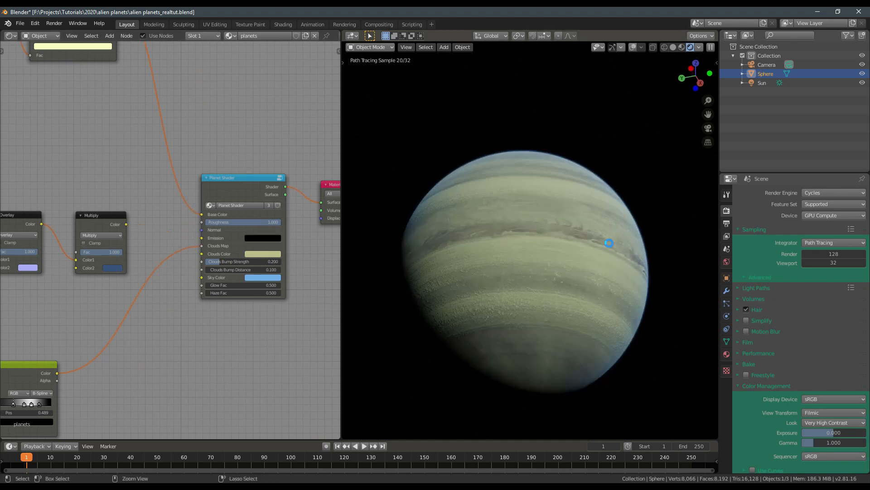
{"action": "key", "text": "ctrl+s"}
- Move the Jupiter and Venus textures, their Lighten node and base color ramp further from the Planet Shader
{"action": "scroll", "coordinate": [193, 331], "scroll_direction": "down", "scroll_amount": 4}
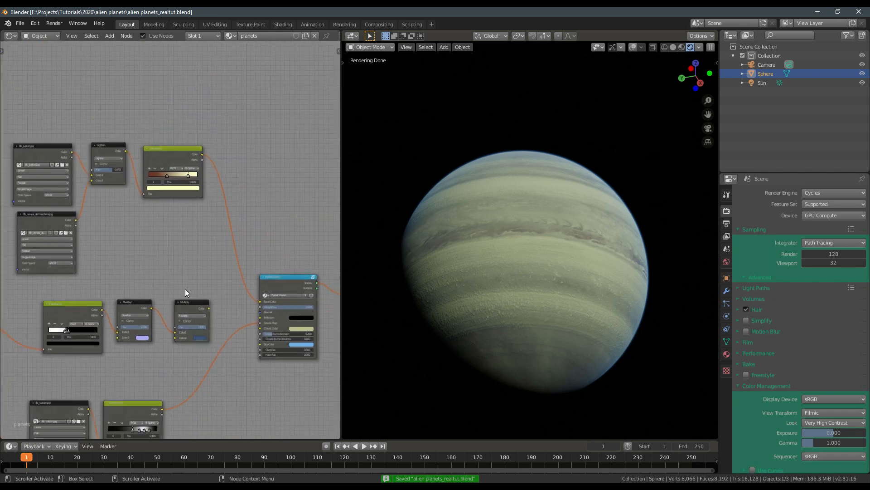
{"action": "scroll", "coordinate": [135, 195], "scroll_direction": "down", "scroll_amount": 2}
{"action": "left_click_drag", "start_coordinate": [76, 148], "coordinate": [257, 245]}
{"action": "key", "text": "g"}
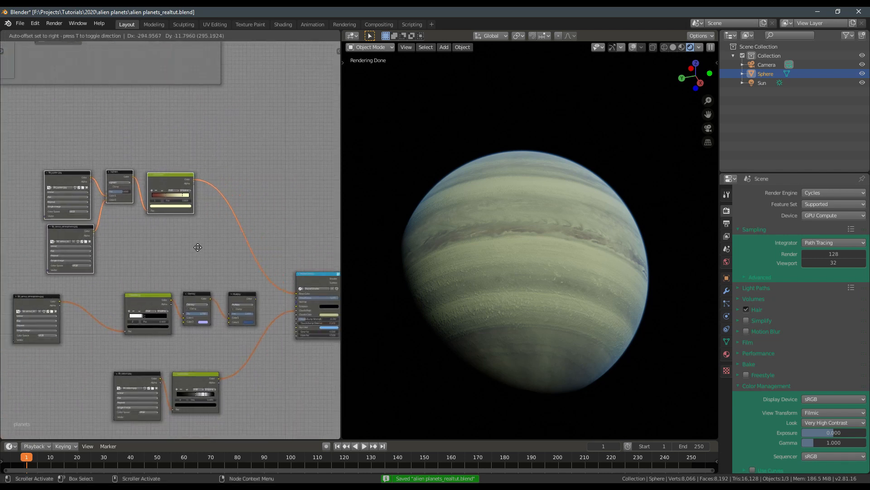
{"action": "left_click", "coordinate": [194, 242]}
{"action": "left_click", "coordinate": [248, 243]}
{"action": "middle_click_drag", "start_coordinate": [249, 243], "coordinate": [186, 238]}
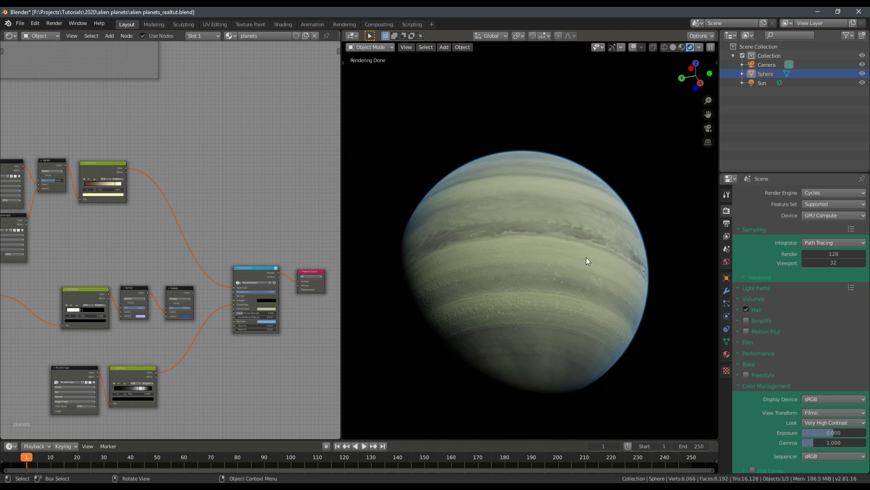
- Insert a MixRGB node between the base color ramp and the Planet Shader's Base Color, set to Multiply
{"action": "scroll", "coordinate": [159, 222], "scroll_direction": "up", "scroll_amount": 5}
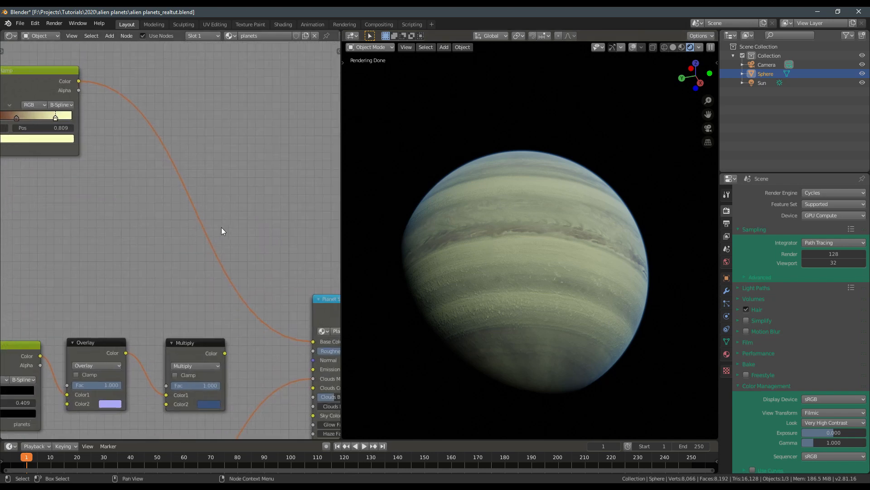
{"action": "middle_click_drag", "start_coordinate": [221, 227], "coordinate": [213, 206]}
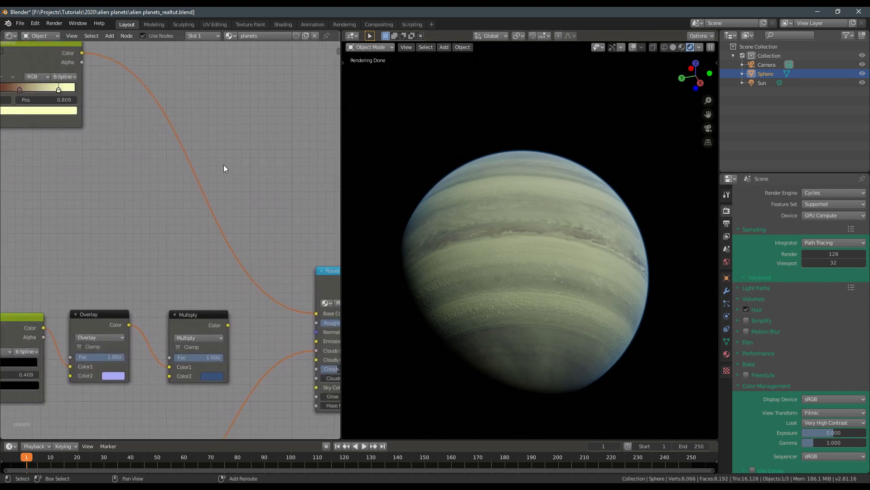
{"action": "key", "text": "shift+a"}
{"action": "mouse_move", "coordinate": [220, 160]}
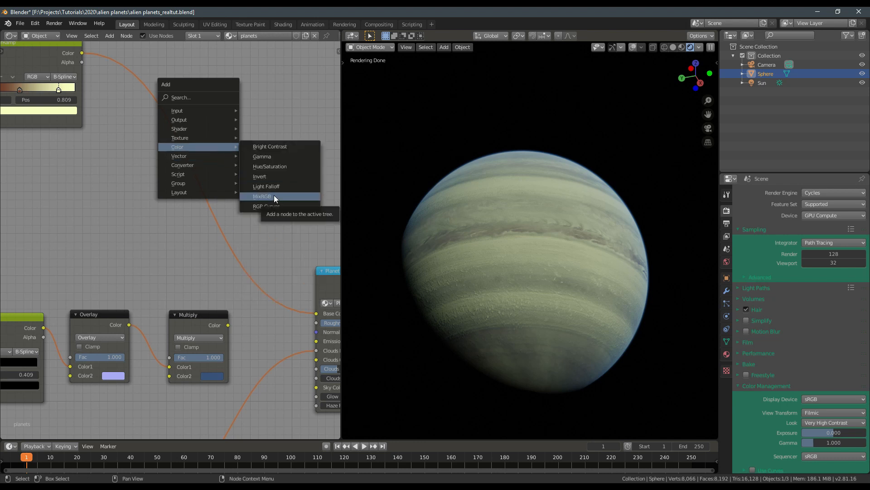
{"action": "left_click", "coordinate": [274, 195]}
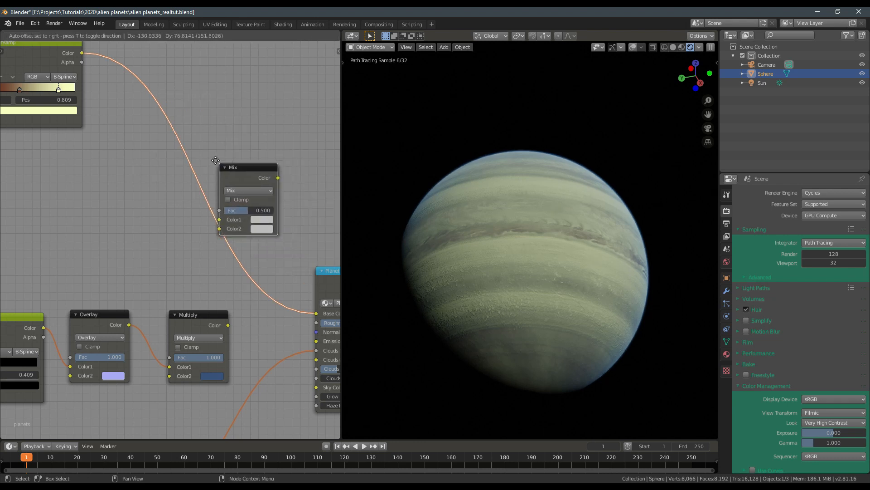
{"action": "left_click", "coordinate": [233, 185]}
{"action": "left_click", "coordinate": [231, 187]}
{"action": "left_click", "coordinate": [230, 220]}
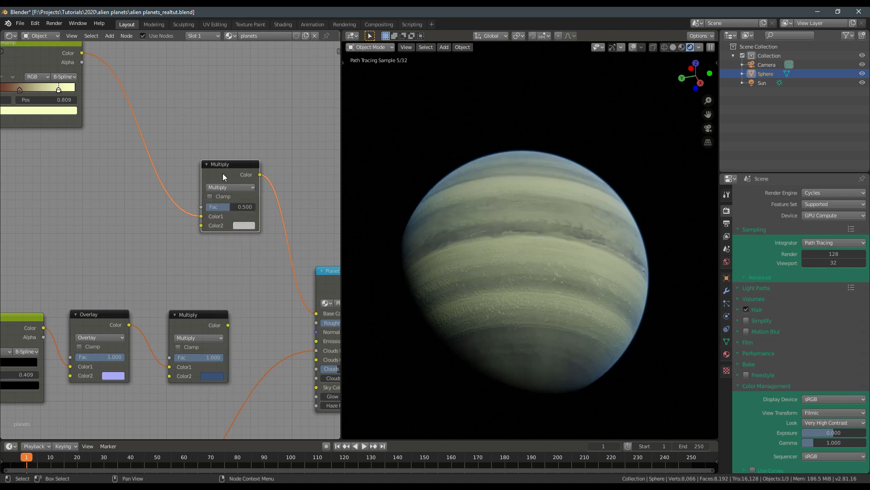
{"action": "left_click_drag", "start_coordinate": [222, 173], "coordinate": [214, 159]}
- Compare the base color ramp with the new Multiply node's output, mute that node, and preview the full Planet Shader
{"action": "scroll", "coordinate": [119, 124], "scroll_direction": "down", "scroll_amount": 1}
{"action": "middle_click_drag", "start_coordinate": [119, 124], "coordinate": [135, 161]}
{"action": "left_click", "coordinate": [89, 125], "text": "ctrl+shift"}
{"action": "left_click", "coordinate": [189, 190], "text": "ctrl+shift"}
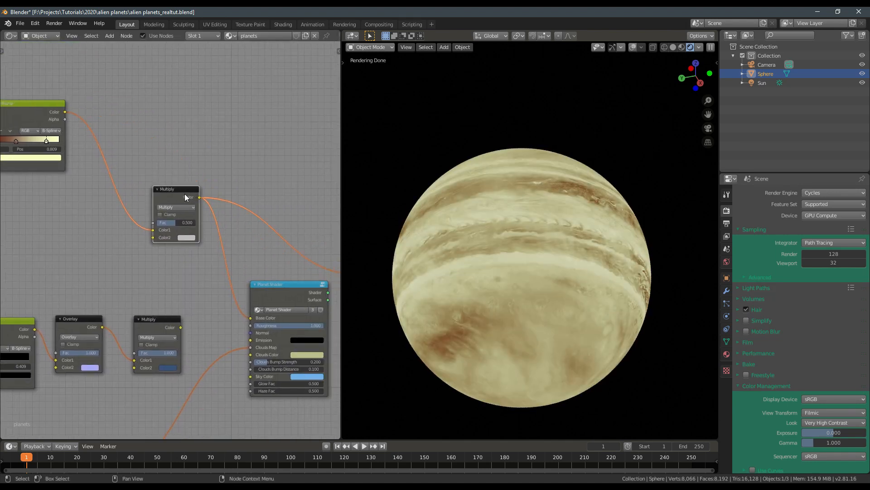
{"action": "key", "text": "m"}
{"action": "middle_click_drag", "start_coordinate": [298, 302], "coordinate": [196, 231]}
{"action": "left_click", "coordinate": [248, 289], "text": "ctrl+shift"}
{"action": "scroll", "coordinate": [197, 262], "scroll_direction": "up", "scroll_amount": 3}
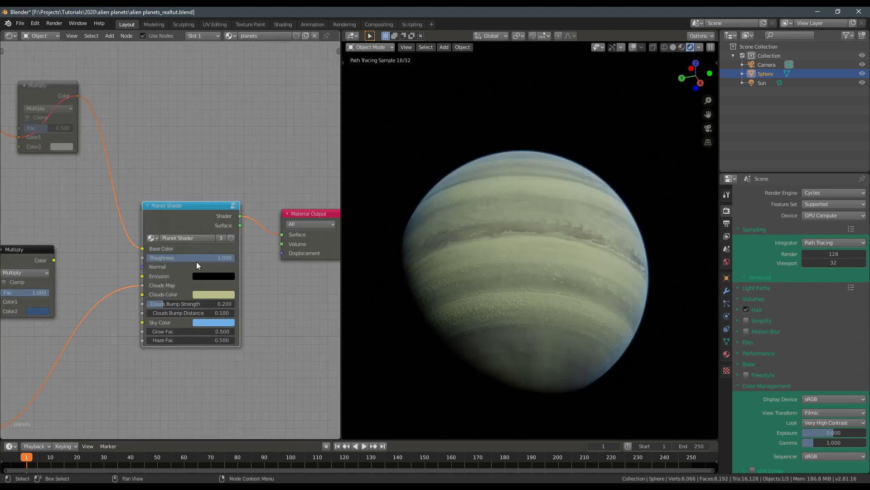
- Try a darker Sky Color on the Planet Shader, check another side of the planet, and brighten it to light blue
{"action": "scroll", "coordinate": [230, 340], "scroll_direction": "up", "scroll_amount": 4}
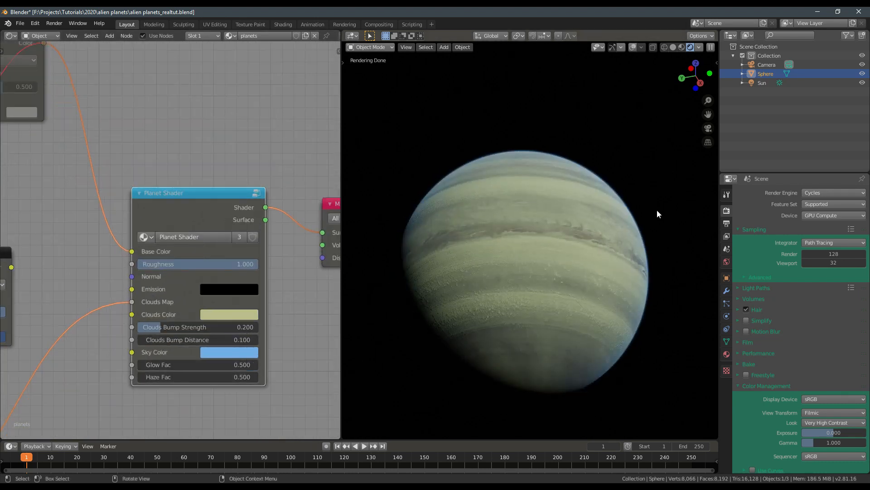
{"action": "left_click", "coordinate": [241, 353]}
{"action": "left_click_drag", "start_coordinate": [299, 196], "coordinate": [299, 224]}
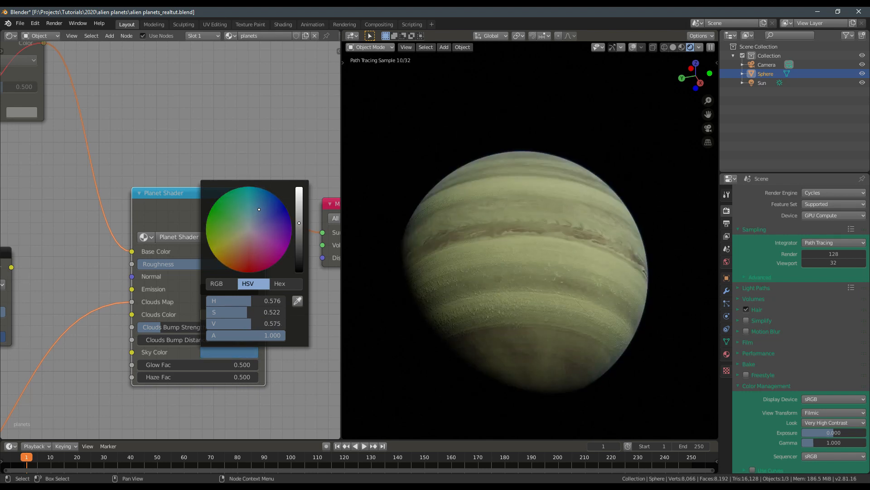
{"action": "left_click_drag", "start_coordinate": [299, 221], "coordinate": [299, 216]}
{"action": "middle_click_drag", "start_coordinate": [403, 267], "coordinate": [479, 262]}
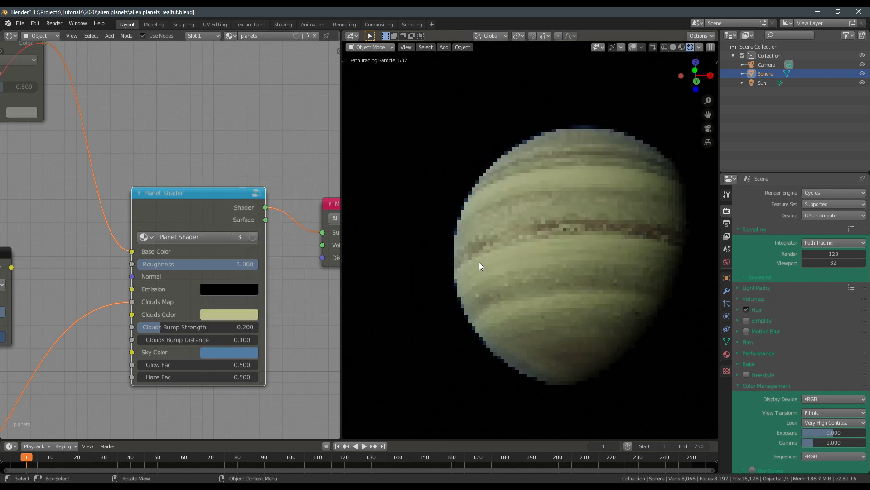
{"action": "left_click", "coordinate": [229, 352]}
{"action": "left_click_drag", "start_coordinate": [299, 195], "coordinate": [300, 187]}
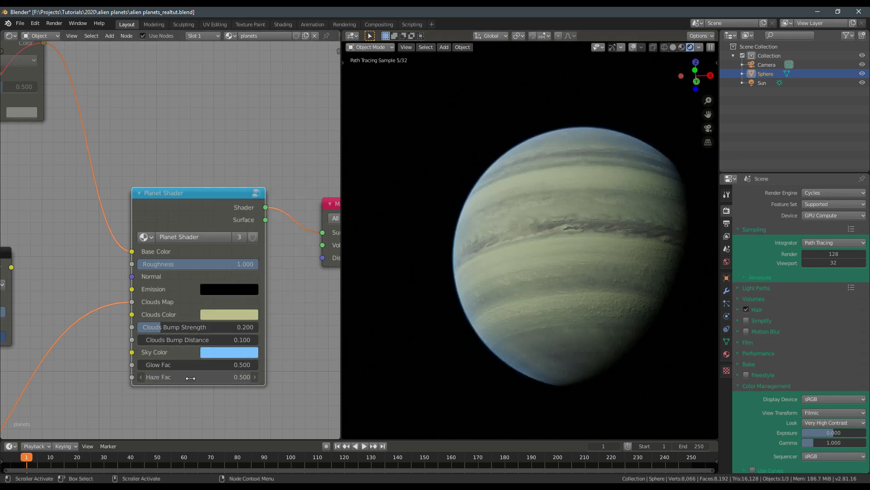
- Try a Haze Fac of 0.120, return it to 0.500, and set the Glow Fac to 0
{"action": "left_click_drag", "start_coordinate": [191, 377], "coordinate": [173, 377]}
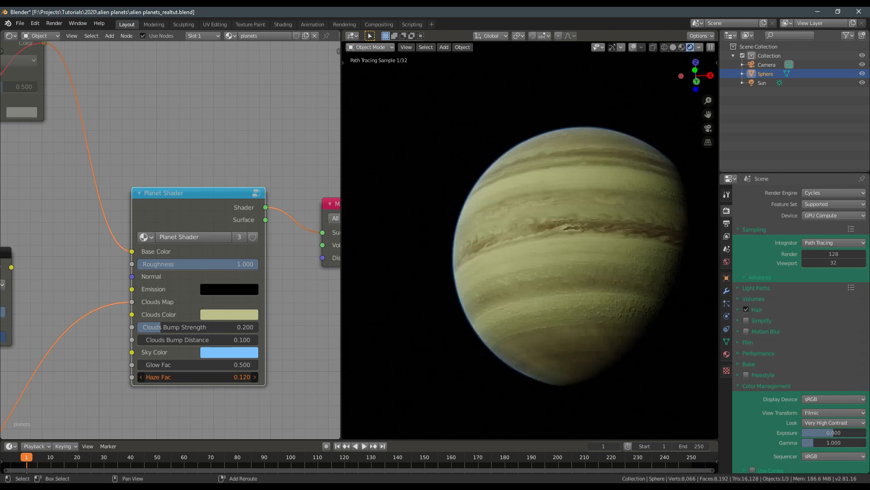
{"action": "left_click_drag", "start_coordinate": [173, 377], "coordinate": [193, 377]}
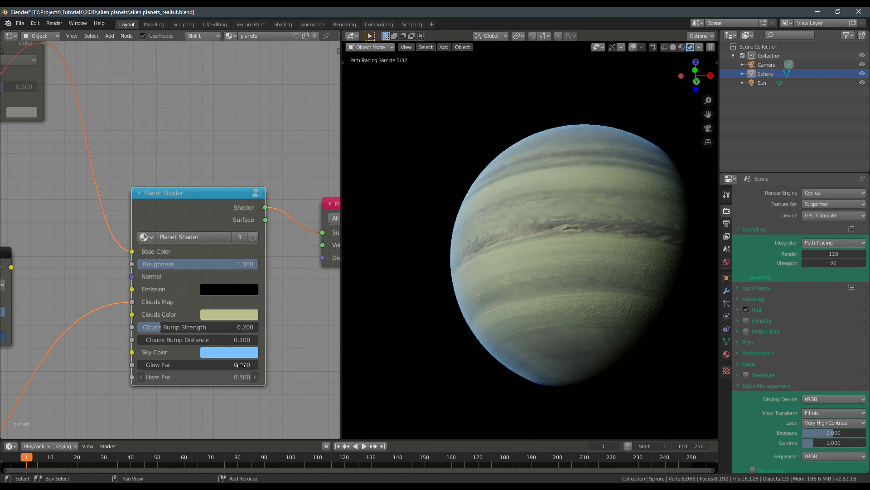
- Darken the Planet Shader's Sky Color to a value of about 0.58
{"action": "left_click", "coordinate": [250, 352]}
{"action": "left_click_drag", "start_coordinate": [303, 198], "coordinate": [299, 219]}
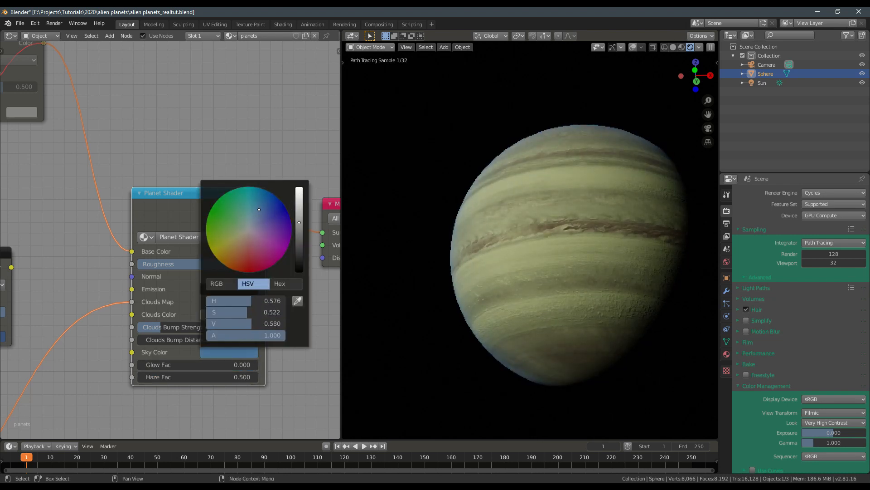
- Set the Planet Shader's Glow Fac to 0.450
{"action": "left_click", "coordinate": [199, 365]}
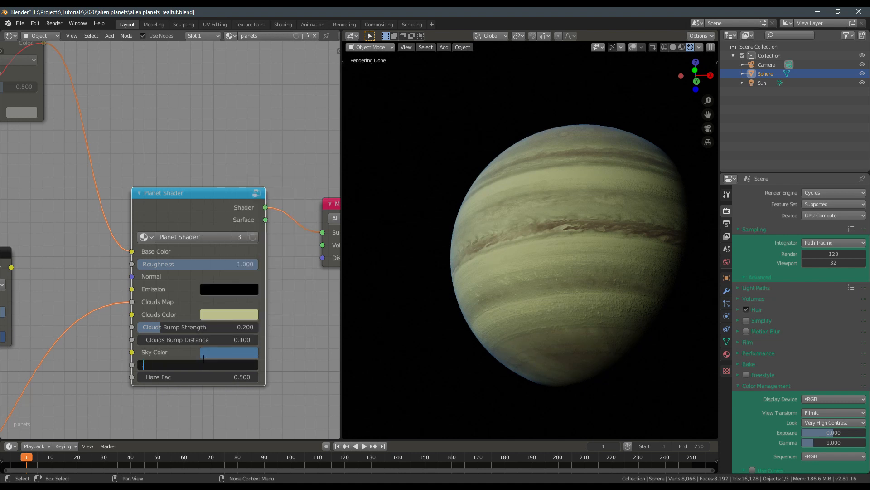
{"action": "key", "text": "Return"}
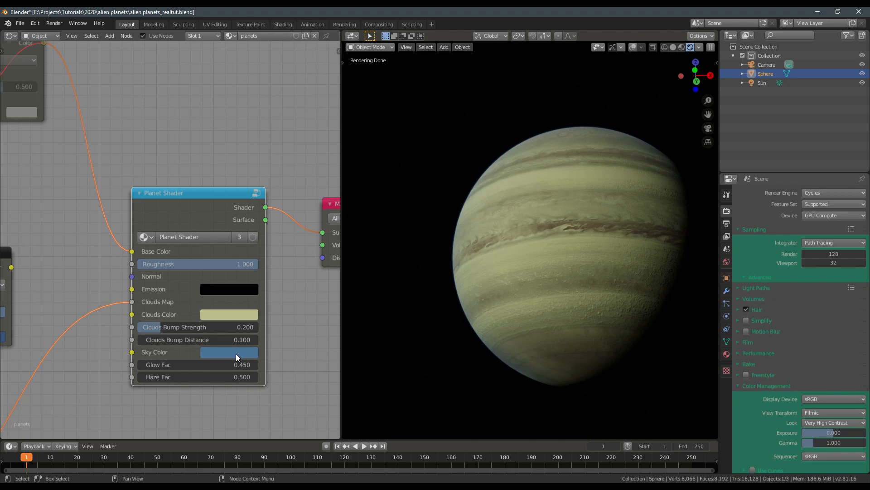
{"action": "middle_click_drag", "start_coordinate": [435, 291], "coordinate": [489, 289]}
- Preview the muted Multiply node's output, re-enable the node, and raise its Fac to 1.000
{"action": "middle_click_drag", "start_coordinate": [166, 226], "coordinate": [238, 268]}
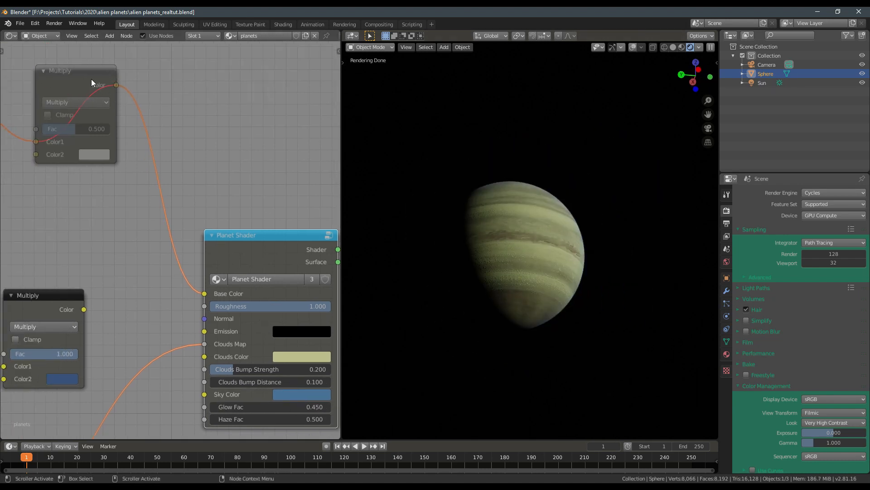
{"action": "scroll", "coordinate": [137, 167], "scroll_direction": "down", "scroll_amount": 1}
{"action": "middle_click_drag", "start_coordinate": [111, 176], "coordinate": [178, 224]}
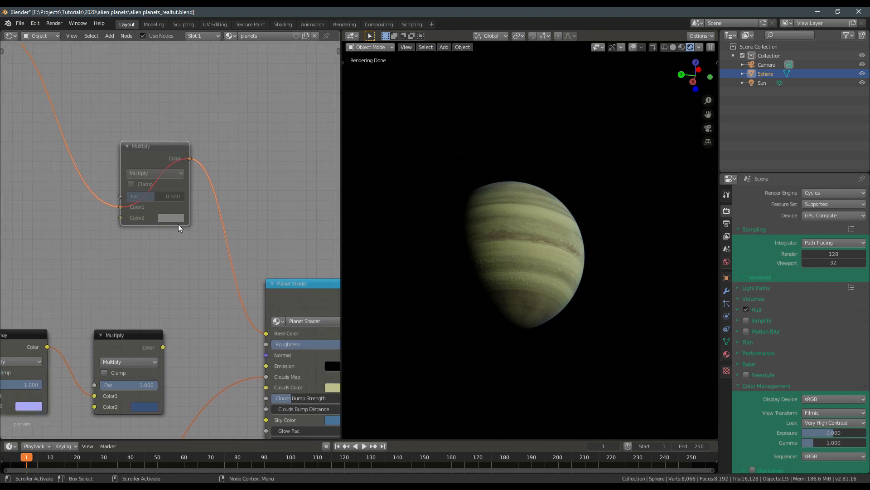
{"action": "scroll", "coordinate": [178, 217], "scroll_direction": "down", "scroll_amount": 2}
{"action": "left_click", "coordinate": [156, 183], "text": "ctrl+shift"}
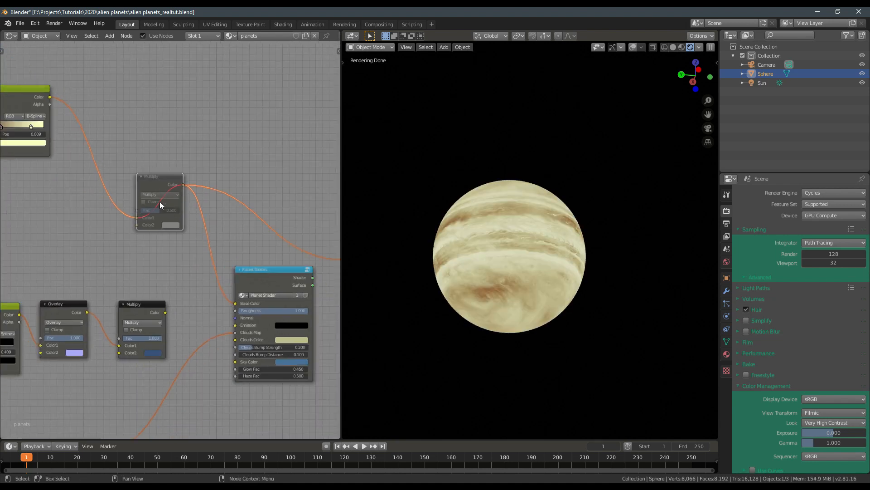
{"action": "key", "text": "m"}
{"action": "left_click_drag", "start_coordinate": [156, 175], "coordinate": [157, 168]}
{"action": "left_click_drag", "start_coordinate": [162, 204], "coordinate": [181, 204]}
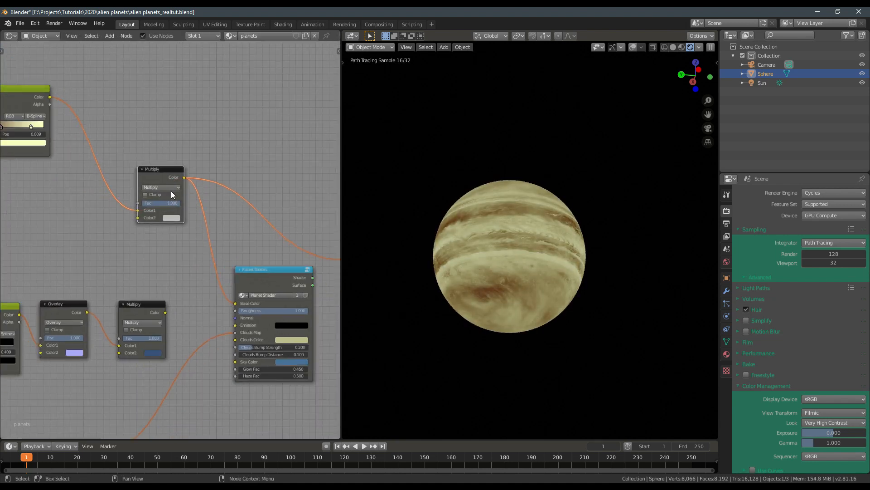
{"action": "left_click_drag", "start_coordinate": [160, 169], "coordinate": [153, 149]}
- Add a Value node below the base color Multiply node, connect it to Color2, and set it to 2
{"action": "scroll", "coordinate": [149, 201], "scroll_direction": "up", "scroll_amount": 2}
{"action": "key", "text": "shift+a"}
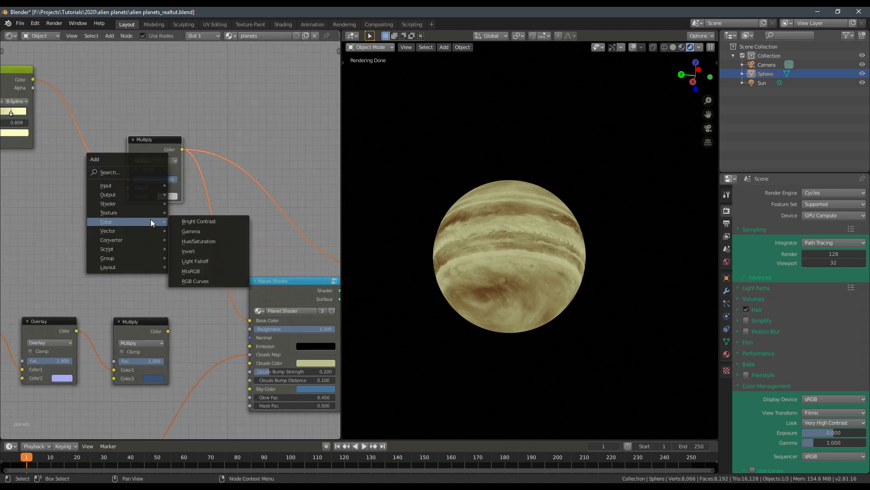
{"action": "mouse_move", "coordinate": [143, 183]}
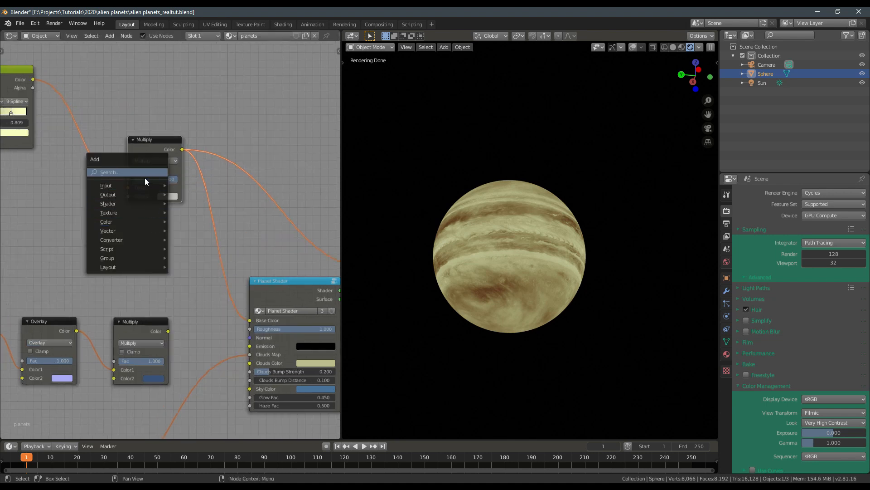
{"action": "left_click", "coordinate": [200, 347]}
{"action": "left_click", "coordinate": [167, 227]}
{"action": "left_click_drag", "start_coordinate": [178, 225], "coordinate": [137, 209]}
{"action": "left_click", "coordinate": [149, 238]}
{"action": "type", "text": "2"}
{"action": "key", "text": "Return"}
{"action": "middle_click_drag", "start_coordinate": [151, 234], "coordinate": [125, 232]}
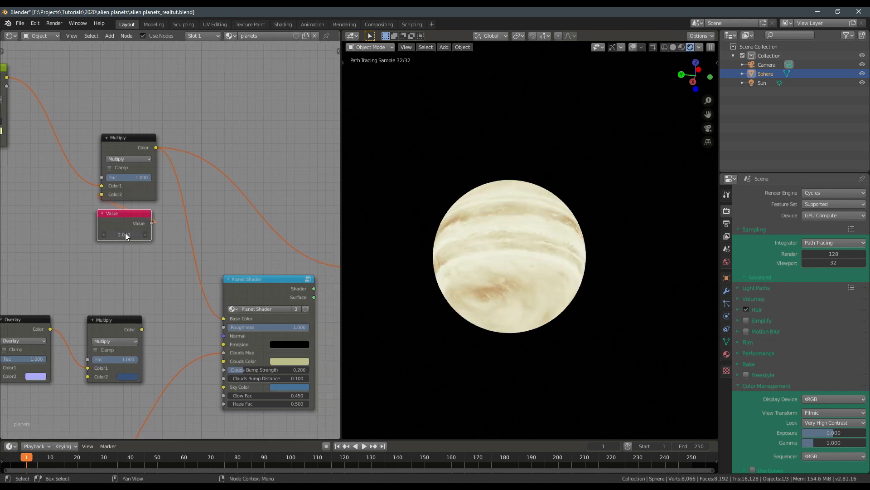
- Preview the full Planet Shader again and look closely at the planet's lit cloud bands
{"action": "scroll", "coordinate": [159, 241], "scroll_direction": "down", "scroll_amount": 3}
{"action": "left_click", "coordinate": [232, 283], "text": "ctrl+shift"}
{"action": "middle_click_drag", "start_coordinate": [488, 263], "coordinate": [420, 278]}
{"action": "scroll", "coordinate": [511, 271], "scroll_direction": "up", "scroll_amount": 5}
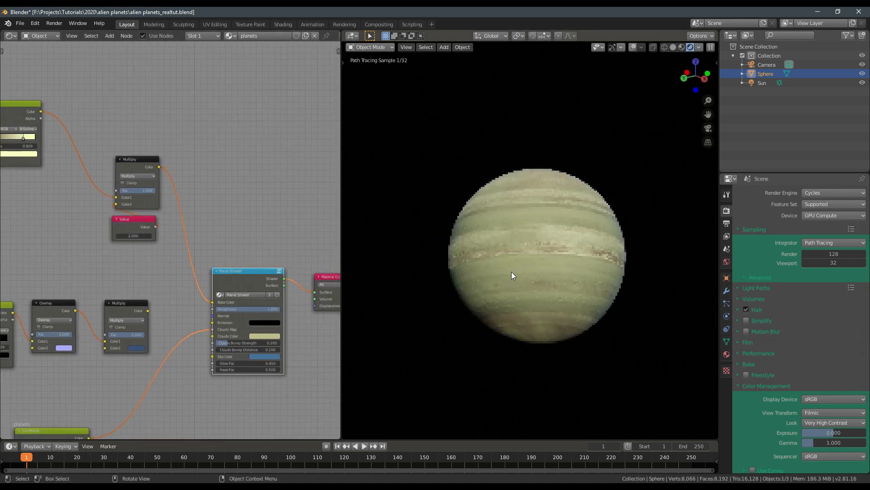
{"action": "middle_click_drag", "start_coordinate": [511, 271], "coordinate": [474, 272]}
- Try 1 in the Value node feeding the Multiply, and set it to 1.500
{"action": "left_click", "coordinate": [132, 234]}
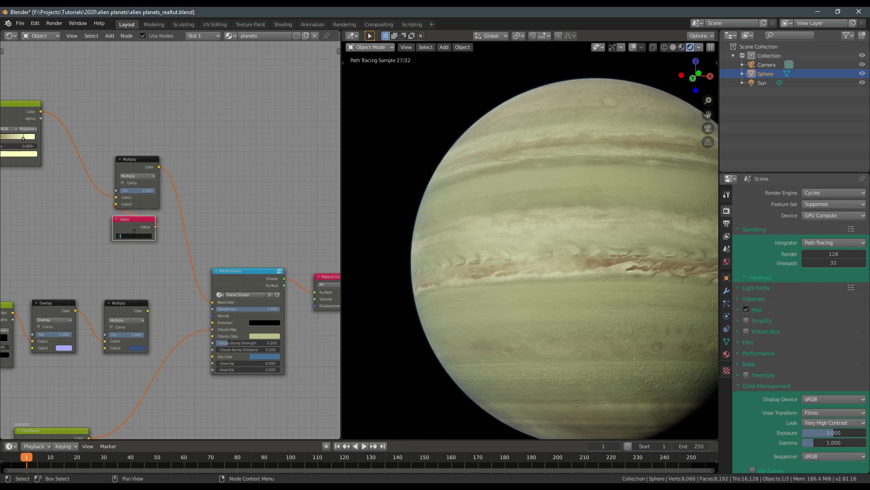
{"action": "type", "text": "1"}
{"action": "key", "text": "Return"}
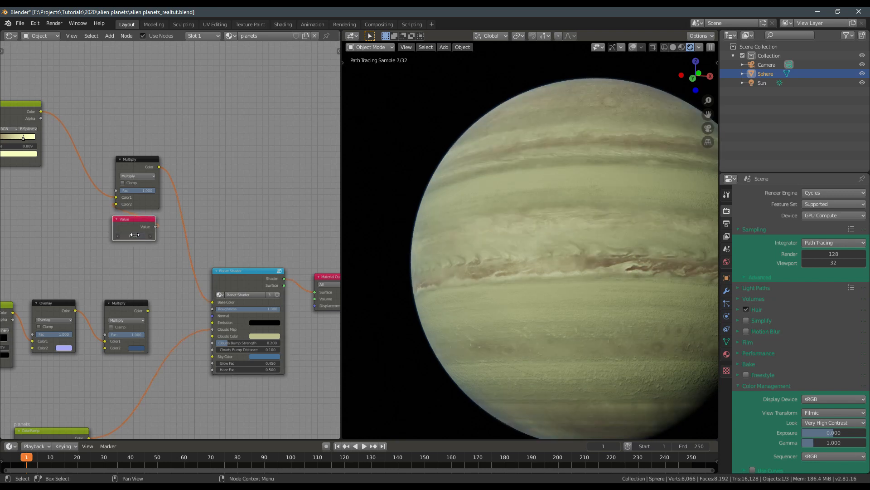
{"action": "key", "text": "Return"}
- Examine the planet's cloud bands and atmosphere edge from several sides, both lit and shadowed
{"action": "scroll", "coordinate": [456, 258], "scroll_direction": "down", "scroll_amount": 5}
{"action": "middle_click_drag", "start_coordinate": [559, 262], "coordinate": [535, 256]}
{"action": "scroll", "coordinate": [534, 252], "scroll_direction": "up", "scroll_amount": 3}
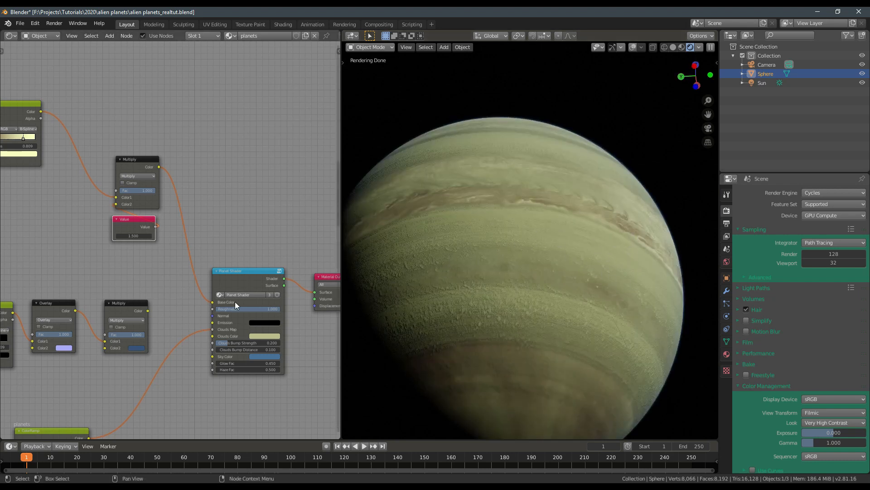
{"action": "scroll", "coordinate": [182, 294], "scroll_direction": "down", "scroll_amount": 2}
{"action": "middle_click_drag", "start_coordinate": [183, 294], "coordinate": [224, 233]}
{"action": "middle_click_drag", "start_coordinate": [612, 257], "coordinate": [549, 280]}
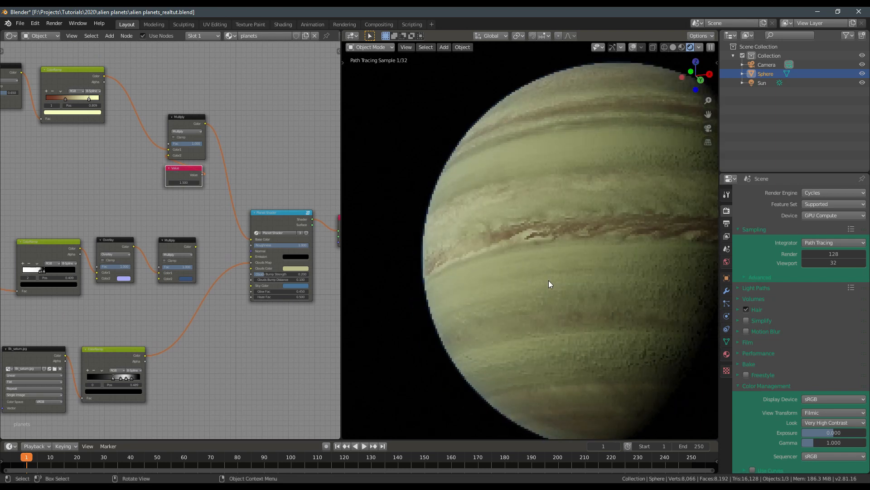
{"action": "scroll", "coordinate": [549, 279], "scroll_direction": "down", "scroll_amount": 4}
{"action": "scroll", "coordinate": [521, 259], "scroll_direction": "up", "scroll_amount": 2}
{"action": "middle_click_drag", "start_coordinate": [502, 249], "coordinate": [462, 276]}
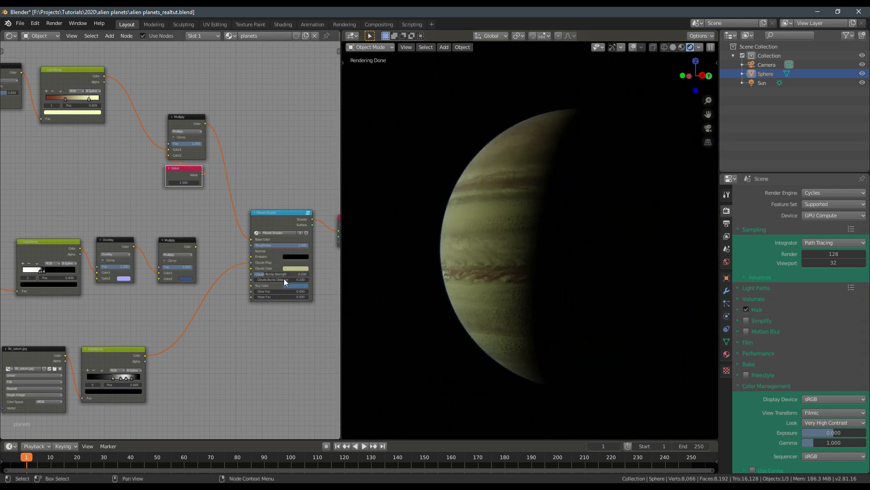
{"action": "mouse_move", "coordinate": [481, 236]}
{"action": "middle_mouse_down"}
{"action": "mouse_move", "coordinate": [577, 261]}
{"action": "mouse_move", "coordinate": [543, 247]}
{"action": "middle_mouse_up"}
{"action": "scroll", "coordinate": [277, 290], "scroll_direction": "up", "scroll_amount": 2}
- Set the Planet Shader's Haze Fac to 0.75
{"action": "left_click", "coordinate": [259, 312]}
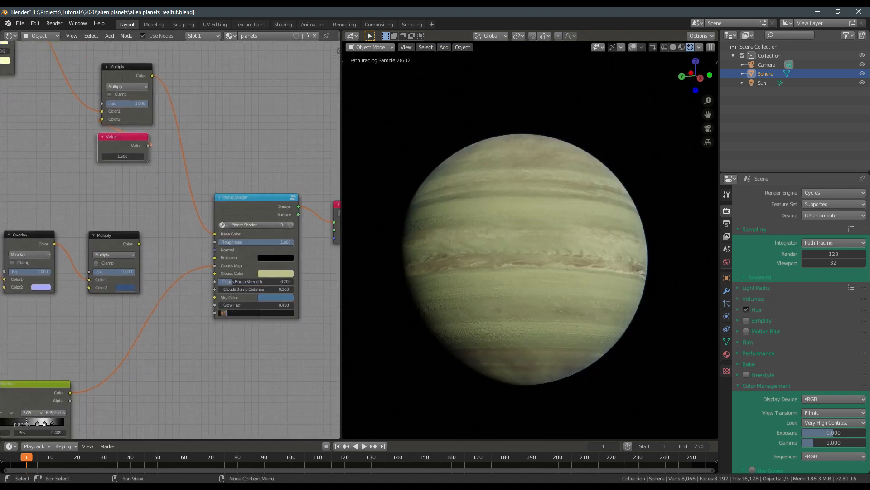
{"action": "type", "text": "0.75"}
{"action": "key", "text": "Return"}
- Darken the Sky Color to a value of about 0.37 and try a Haze Fac of 1.000
{"action": "middle_click_drag", "start_coordinate": [263, 276], "coordinate": [278, 287]}
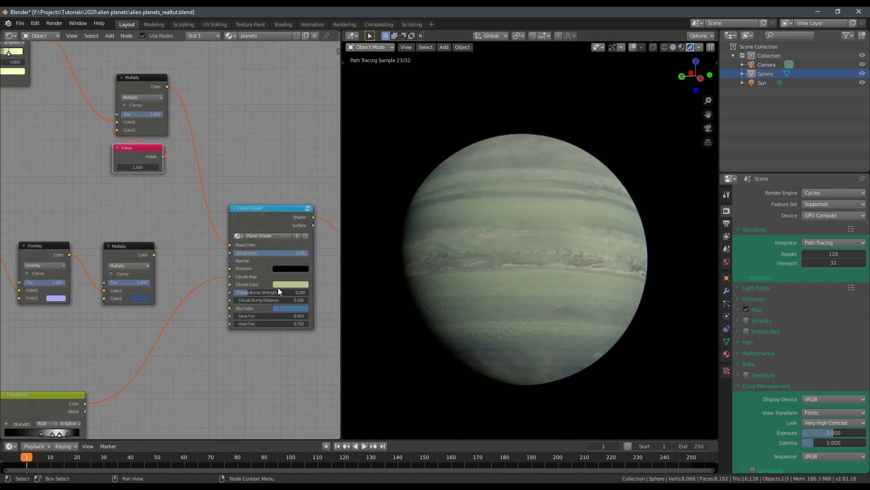
{"action": "left_click", "coordinate": [289, 308]}
{"action": "left_click_drag", "start_coordinate": [334, 227], "coordinate": [335, 238]}
{"action": "left_click_drag", "start_coordinate": [280, 324], "coordinate": [285, 314]}
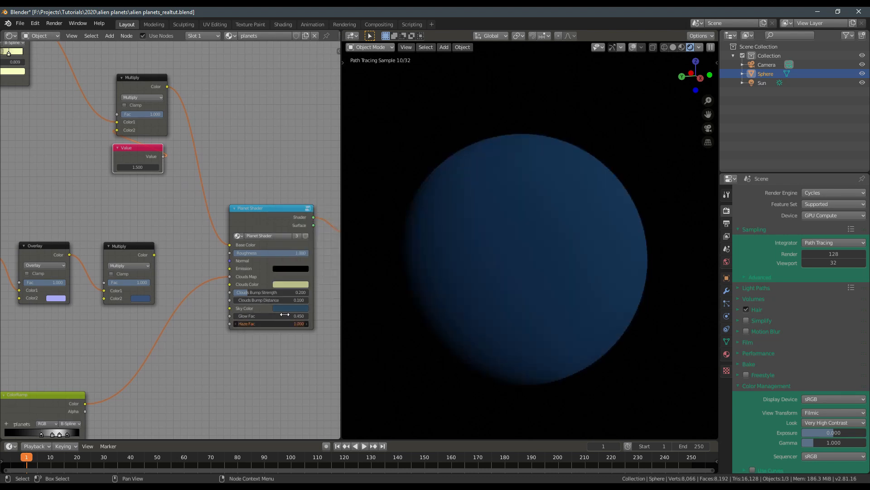
{"action": "left_click", "coordinate": [303, 308]}
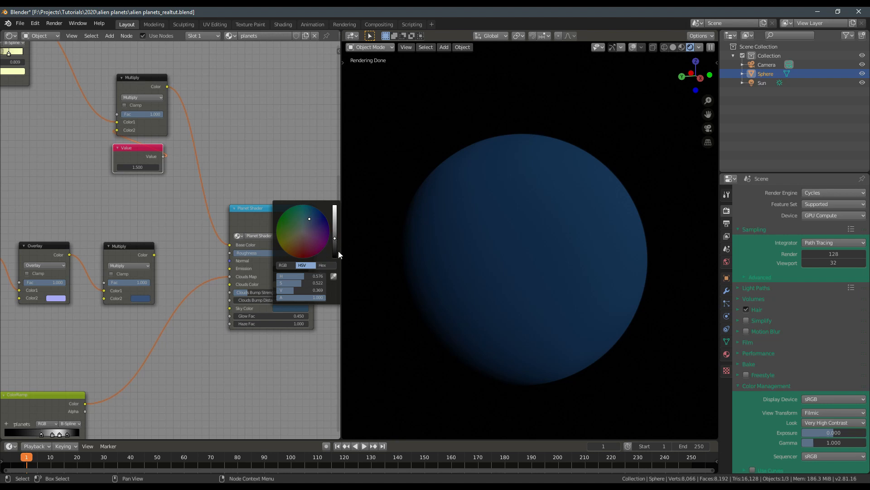
{"action": "mouse_move", "coordinate": [335, 239]}
{"action": "left_mouse_down"}
{"action": "mouse_move", "coordinate": [334, 258]}
{"action": "mouse_move", "coordinate": [335, 238]}
{"action": "left_mouse_up"}
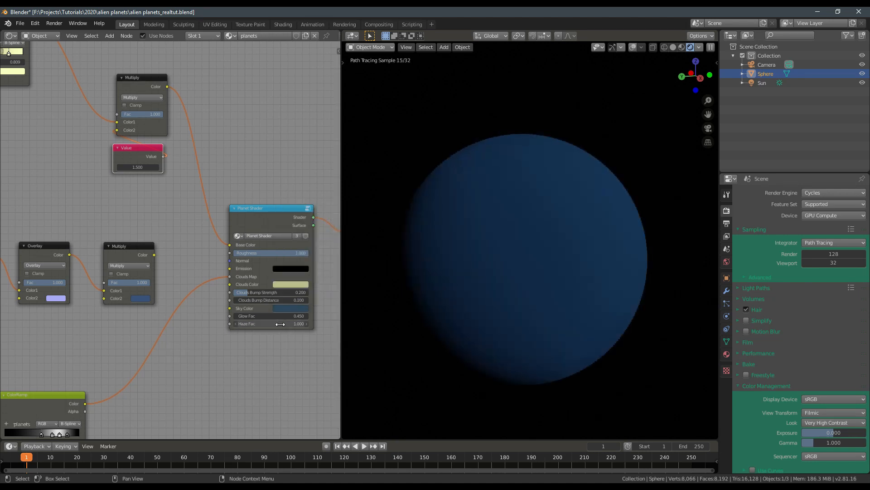
- Lower the Haze Fac on the Planet Shader and set it to 0.75
{"action": "left_click_drag", "start_coordinate": [280, 324], "coordinate": [267, 324], "text": "shift"}
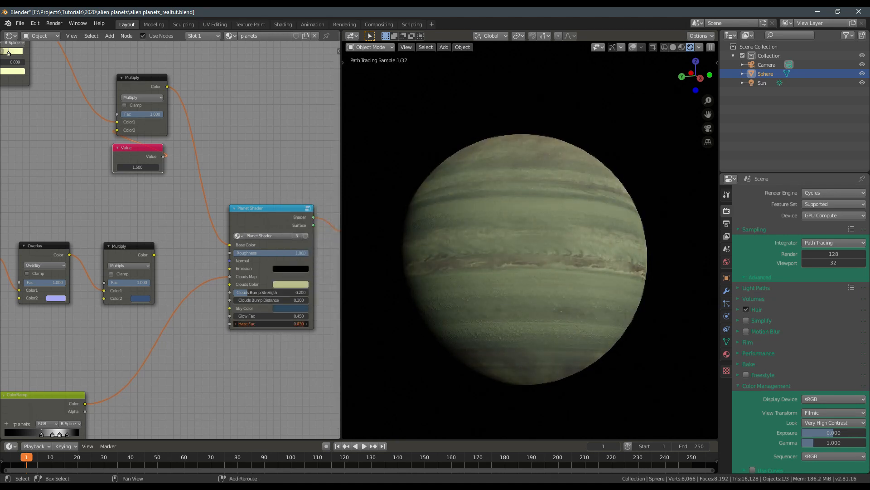
{"action": "left_click", "coordinate": [280, 325]}
{"action": "type", "text": ".75"}
{"action": "key", "text": "Return"}
{"action": "scroll", "coordinate": [335, 268], "scroll_direction": "up", "scroll_amount": 2}
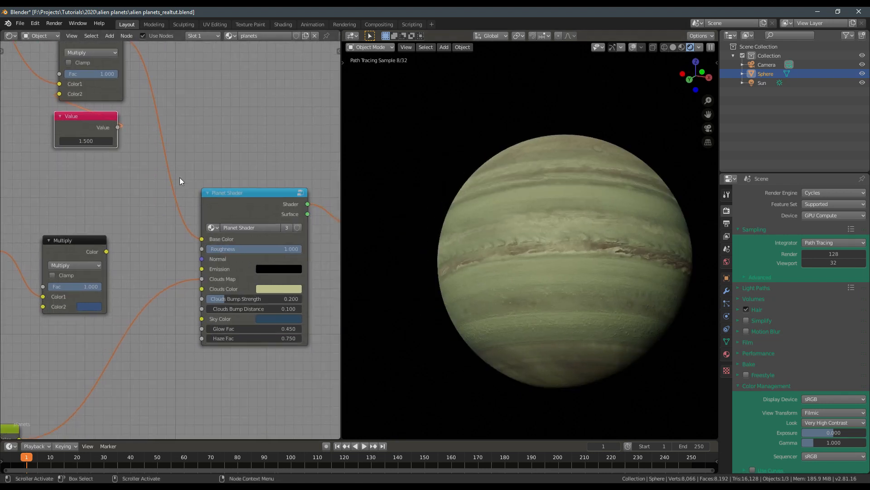
- Try 1 in the Value node to compare the planet's brightness, and return it to 1.5
{"action": "middle_click_drag", "start_coordinate": [180, 178], "coordinate": [221, 244]}
{"action": "left_click", "coordinate": [117, 207]}
{"action": "type", "text": "1"}
{"action": "key", "text": "Return"}
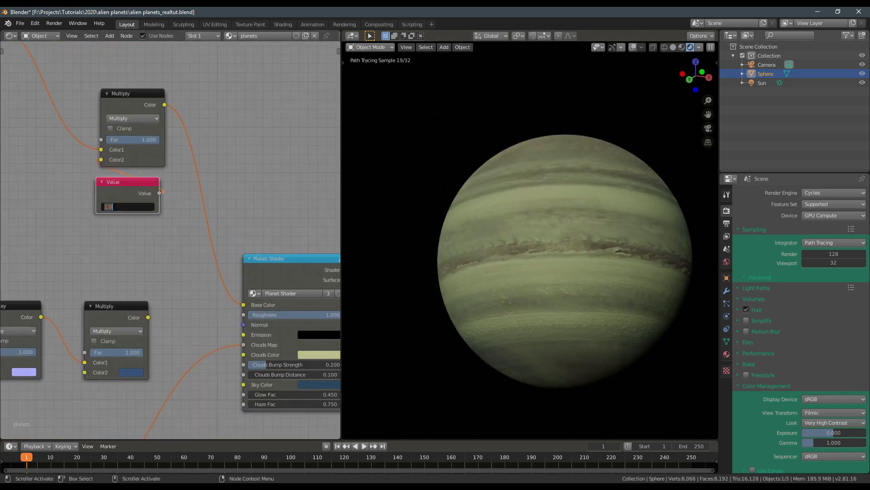
{"action": "left_click", "coordinate": [115, 208]}
{"action": "type", "text": "1.5"}
{"action": "key", "text": "Return"}
{"action": "scroll", "coordinate": [137, 203], "scroll_direction": "down", "scroll_amount": 1}
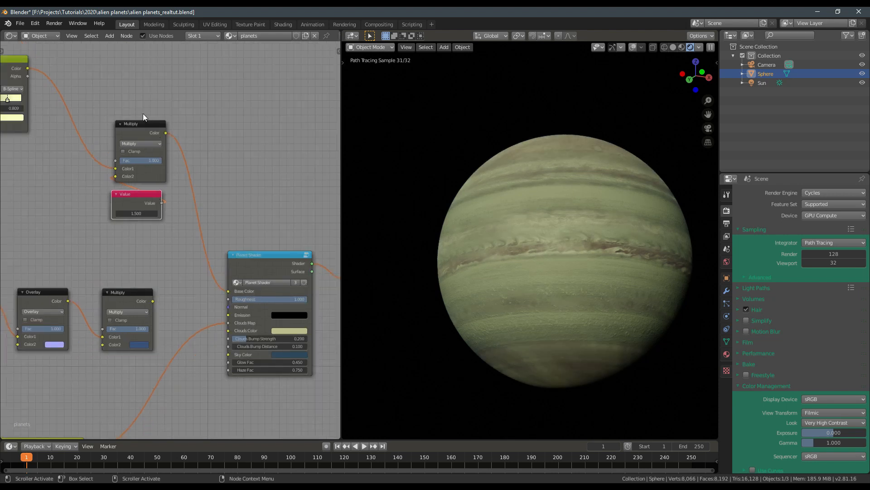
- Duplicate the Multiply and Value nodes below the Planet Shader and copy the Clouds Color into the duplicate's Color1
{"action": "left_click_drag", "start_coordinate": [142, 113], "coordinate": [143, 217]}
{"action": "key", "text": "shift+d"}
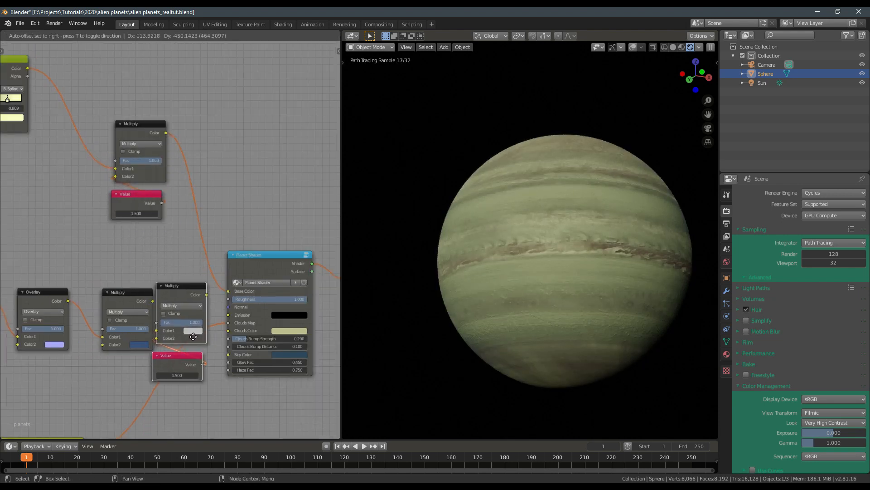
{"action": "left_click", "coordinate": [200, 353]}
{"action": "middle_click_drag", "start_coordinate": [201, 352], "coordinate": [229, 254]}
{"action": "left_click_drag", "start_coordinate": [229, 235], "coordinate": [236, 310], "text": "alt"}
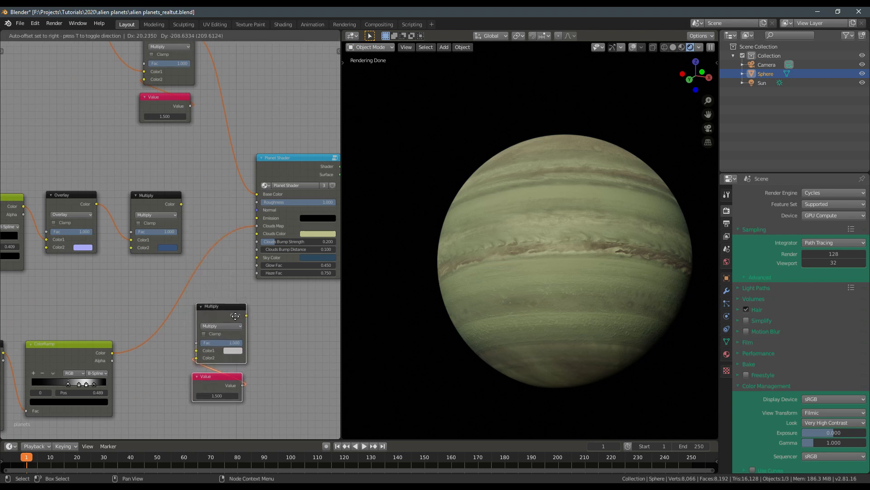
{"action": "key", "text": "ctrl+v"}
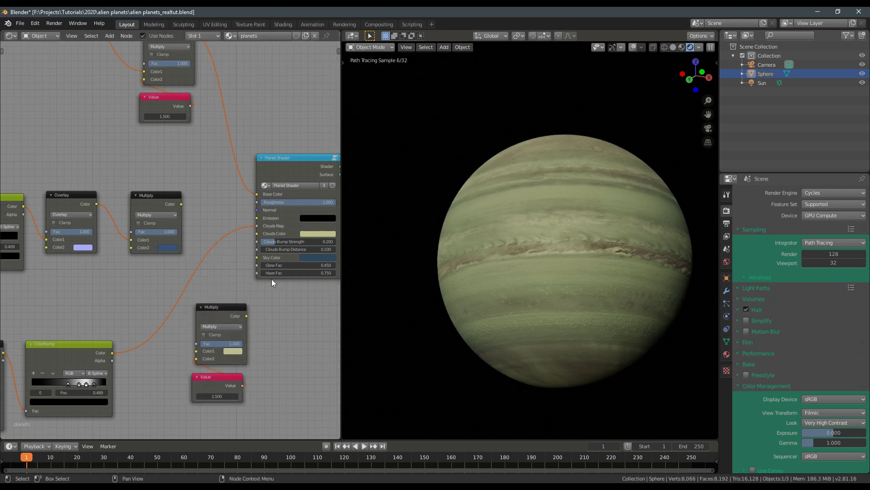
- Brighten the Planet Shader's Clouds Color to a light yellow and delete the duplicated Multiply and Value nodes
{"action": "left_click", "coordinate": [315, 234]}
{"action": "left_click_drag", "start_coordinate": [362, 144], "coordinate": [362, 134]}
{"action": "left_click_drag", "start_coordinate": [281, 336], "coordinate": [187, 391]}
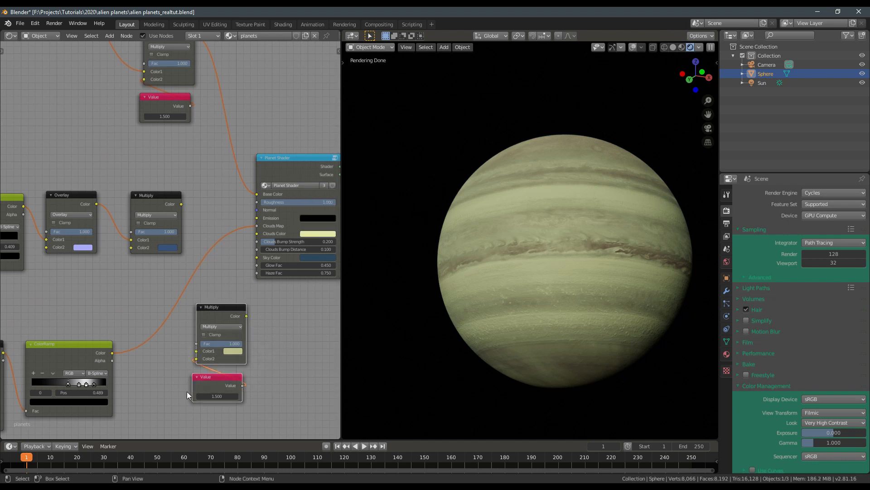
{"action": "key", "text": "x"}
- Brighten the Sky Color to a value of about 0.49 and set the Haze Fac to 0.650
{"action": "middle_click_drag", "start_coordinate": [253, 322], "coordinate": [200, 328]}
{"action": "scroll", "coordinate": [200, 327], "scroll_direction": "down", "scroll_amount": 1}
{"action": "left_click", "coordinate": [259, 262]}
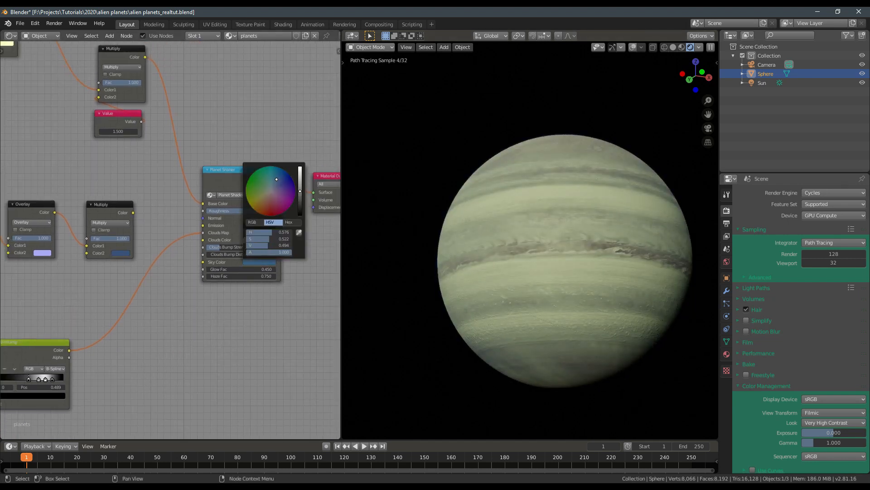
{"action": "key", "text": "Return"}
{"action": "scroll", "coordinate": [256, 259], "scroll_direction": "up", "scroll_amount": 3}
- Brighten the Sky Color to a medium blue and set the Haze Fac to 0.350
{"action": "left_click", "coordinate": [260, 268]}
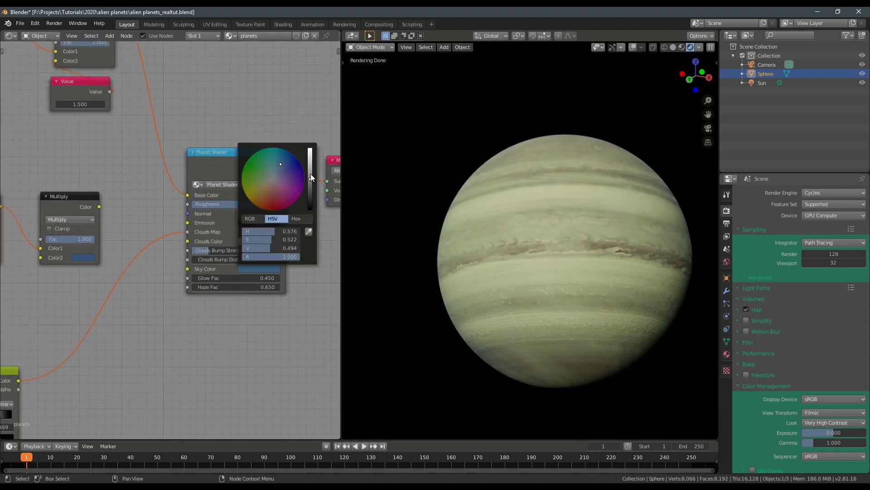
{"action": "left_click_drag", "start_coordinate": [311, 174], "coordinate": [311, 172]}
{"action": "left_click", "coordinate": [265, 286]}
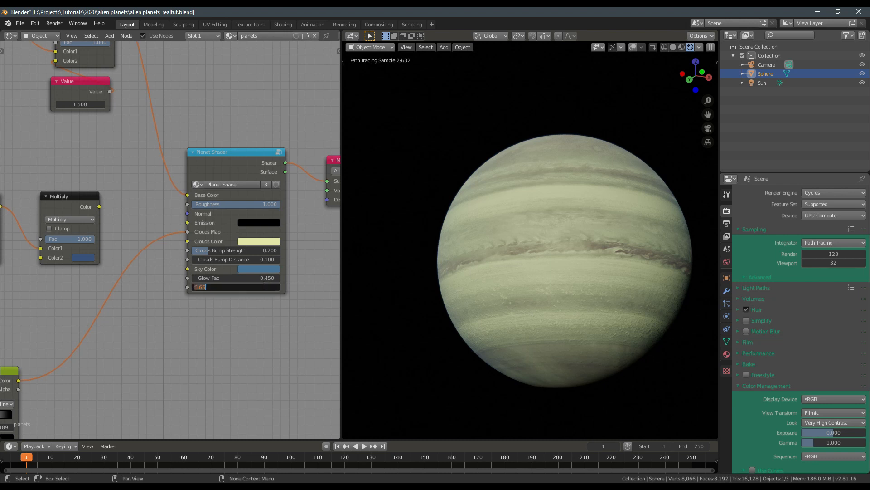
{"action": "key", "text": "Return"}
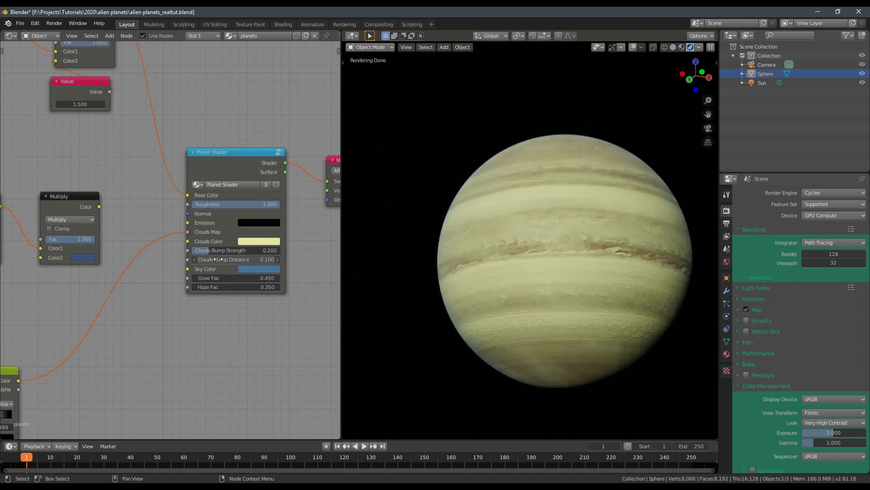
- Set the Value node to 1.000, slightly darken the Clouds Color, and check the planet from another angle
{"action": "middle_click_drag", "start_coordinate": [99, 115], "coordinate": [114, 152]}
{"action": "key", "text": "Return"}
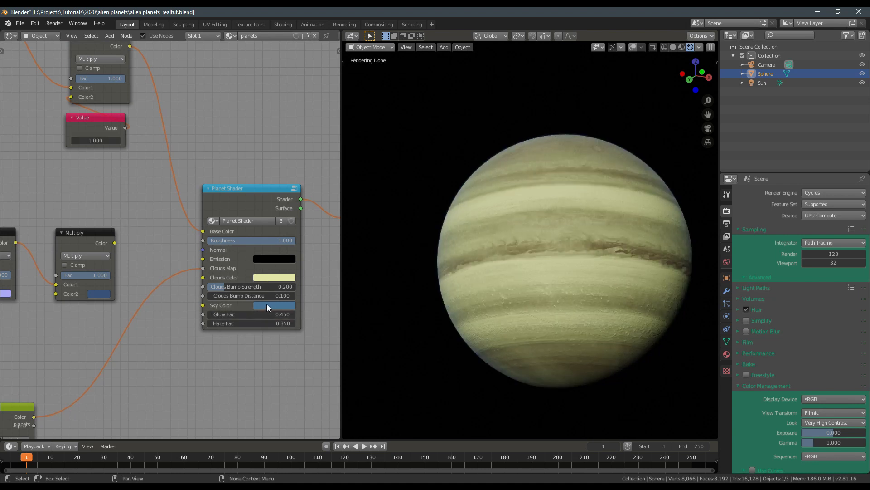
{"action": "left_click", "coordinate": [277, 276]}
{"action": "left_click_drag", "start_coordinate": [326, 162], "coordinate": [326, 168]}
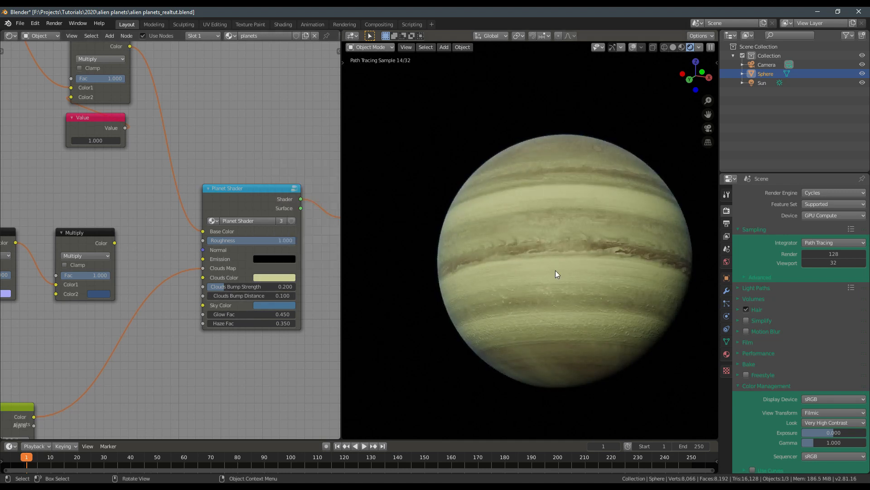
{"action": "scroll", "coordinate": [527, 260], "scroll_direction": "down", "scroll_amount": 3}
{"action": "mouse_move", "coordinate": [514, 265]}
{"action": "middle_mouse_down"}
{"action": "mouse_move", "coordinate": [578, 279]}
{"action": "mouse_move", "coordinate": [532, 252]}
{"action": "middle_mouse_up"}
{"action": "scroll", "coordinate": [532, 251], "scroll_direction": "up", "scroll_amount": 2}
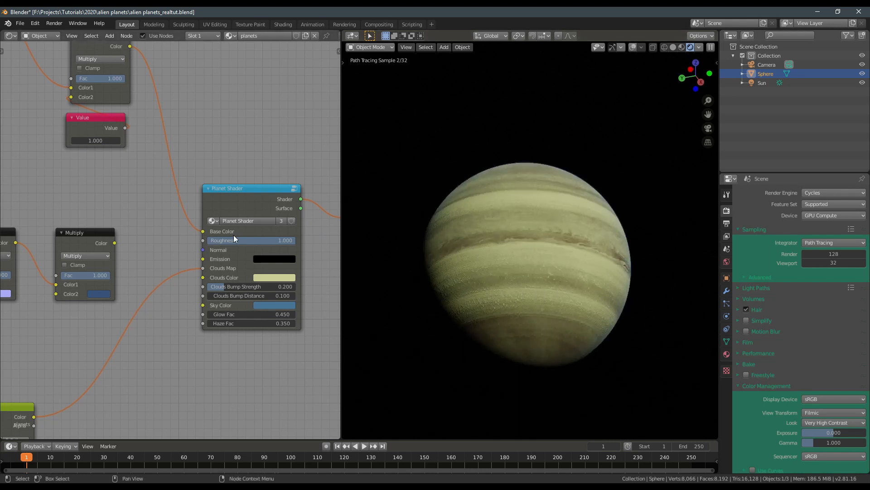
- Set the Planet Shader's Haze Fac to 0.500 and slightly darken its blue Sky Color
{"action": "left_click", "coordinate": [271, 322]}
{"action": "type", "text": ".5"}
{"action": "key", "text": "Return"}
{"action": "middle_click_drag", "start_coordinate": [257, 302], "coordinate": [230, 298]}
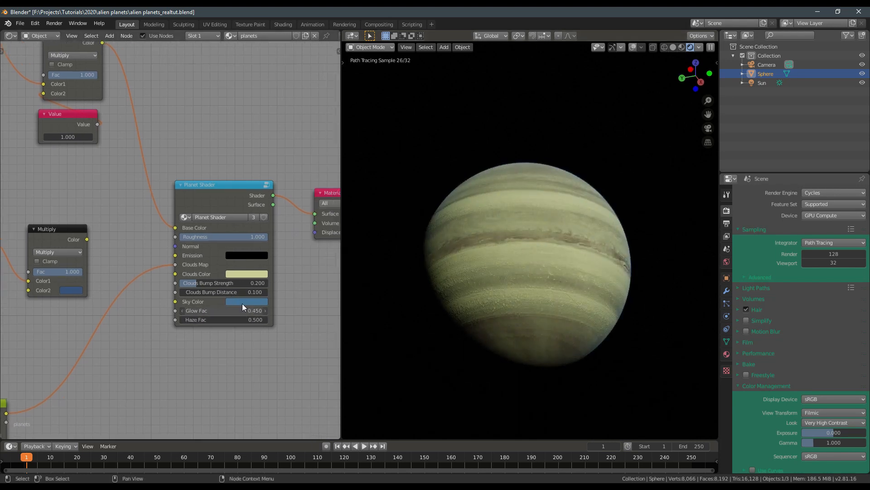
{"action": "left_click", "coordinate": [247, 301]}
{"action": "left_click_drag", "start_coordinate": [298, 205], "coordinate": [298, 211]}
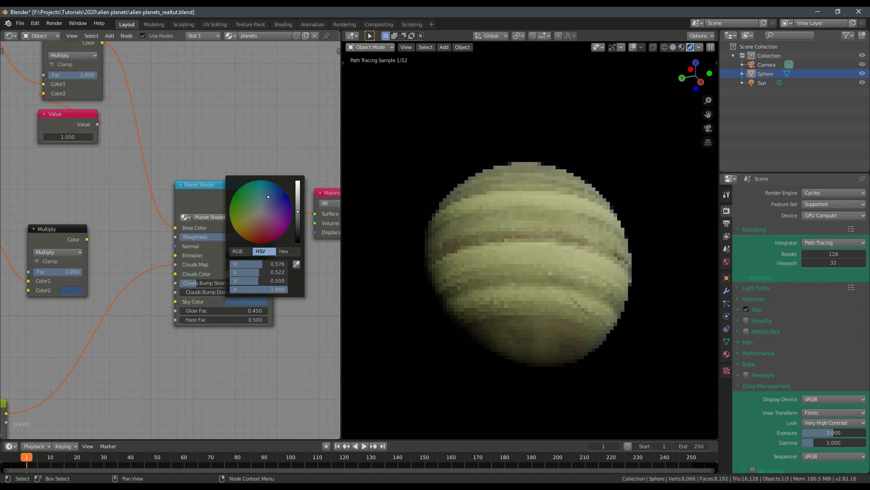
- Set the Value node to 1.500 and the Clouds Color to a pale yellow-green with a value of 0.795
{"action": "left_click", "coordinate": [65, 136]}
{"action": "type", "text": "1"}
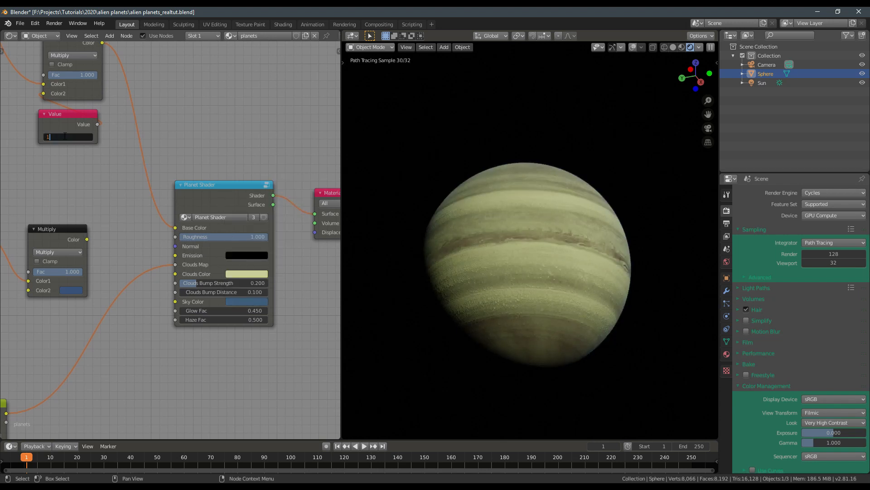
{"action": "type", "text": ".25"}
{"action": "key", "text": "Return"}
{"action": "key", "text": "Return"}
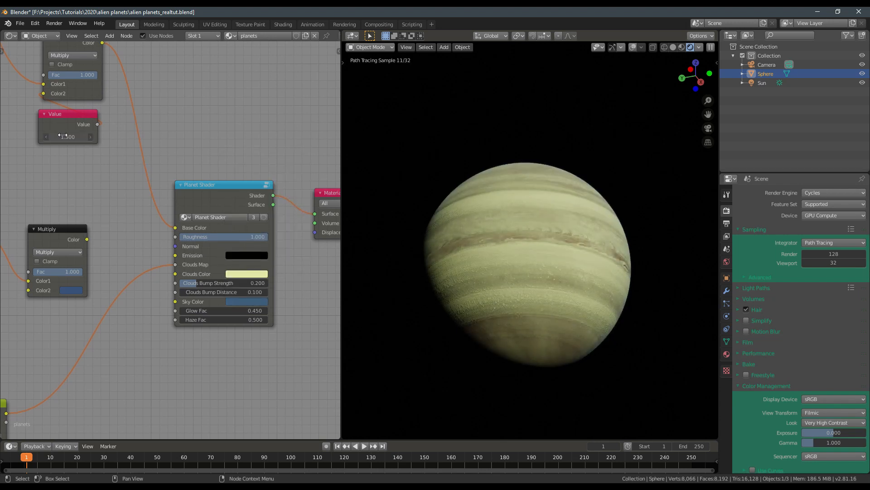
{"action": "middle_click_drag", "start_coordinate": [553, 258], "coordinate": [625, 250]}
{"action": "left_click", "coordinate": [247, 274]}
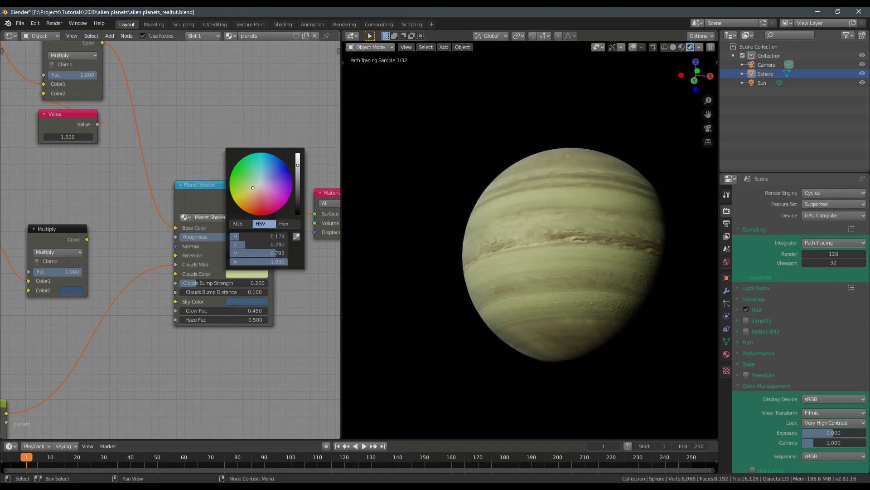
{"action": "middle_click_drag", "start_coordinate": [551, 287], "coordinate": [615, 279]}
- Move the Saturn image texture and its ColorRamp away from the Planet Shader to make room for another node
{"action": "scroll", "coordinate": [590, 290], "scroll_direction": "down", "scroll_amount": 4}
{"action": "scroll", "coordinate": [614, 280], "scroll_direction": "up", "scroll_amount": 4}
{"action": "scroll", "coordinate": [152, 261], "scroll_direction": "down", "scroll_amount": 8}
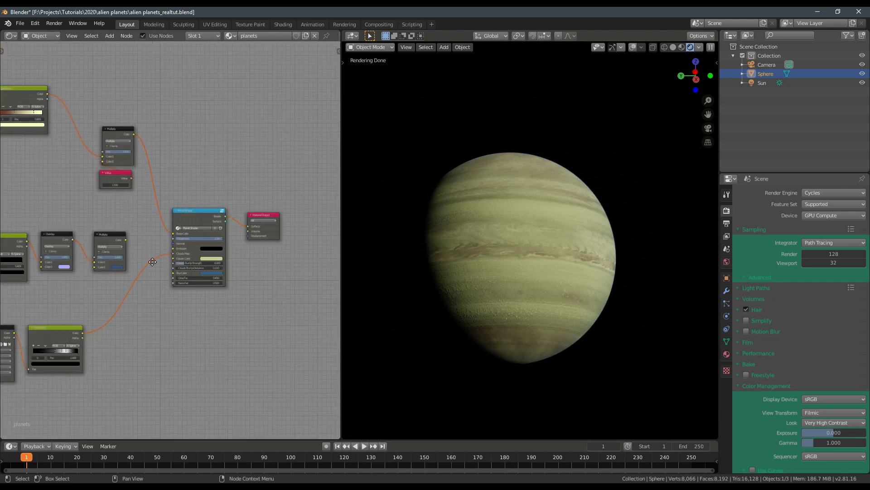
{"action": "middle_click_drag", "start_coordinate": [152, 262], "coordinate": [238, 263]}
{"action": "scroll", "coordinate": [160, 230], "scroll_direction": "down", "scroll_amount": 8}
{"action": "middle_click_drag", "start_coordinate": [160, 230], "coordinate": [205, 243]}
{"action": "scroll", "coordinate": [182, 264], "scroll_direction": "up", "scroll_amount": 11}
{"action": "middle_click_drag", "start_coordinate": [217, 358], "coordinate": [209, 270]}
{"action": "left_click_drag", "start_coordinate": [97, 226], "coordinate": [209, 315]}
{"action": "key", "text": "g"}
{"action": "left_click", "coordinate": [189, 311]}
{"action": "left_click", "coordinate": [233, 301]}
{"action": "middle_click_drag", "start_coordinate": [233, 301], "coordinate": [208, 285]}
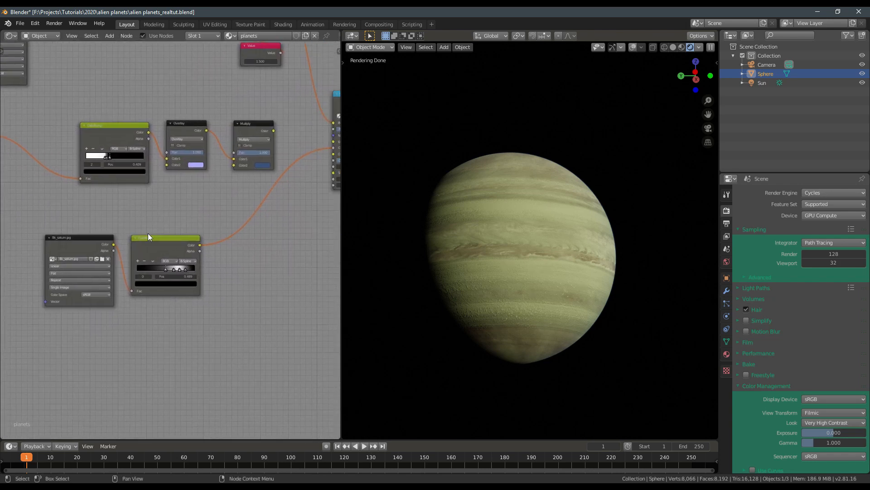
{"action": "scroll", "coordinate": [240, 256], "scroll_direction": "up", "scroll_amount": 3}
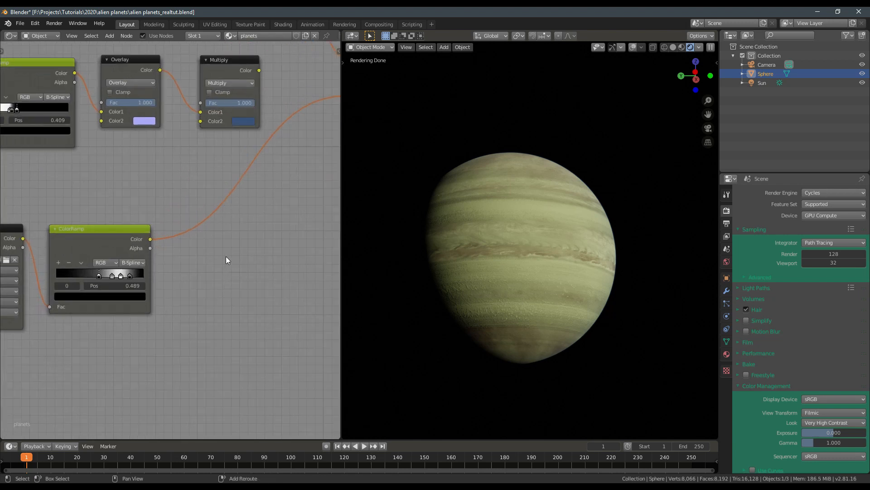
{"action": "key", "text": "shift+a"}
{"action": "mouse_move", "coordinate": [226, 310]}
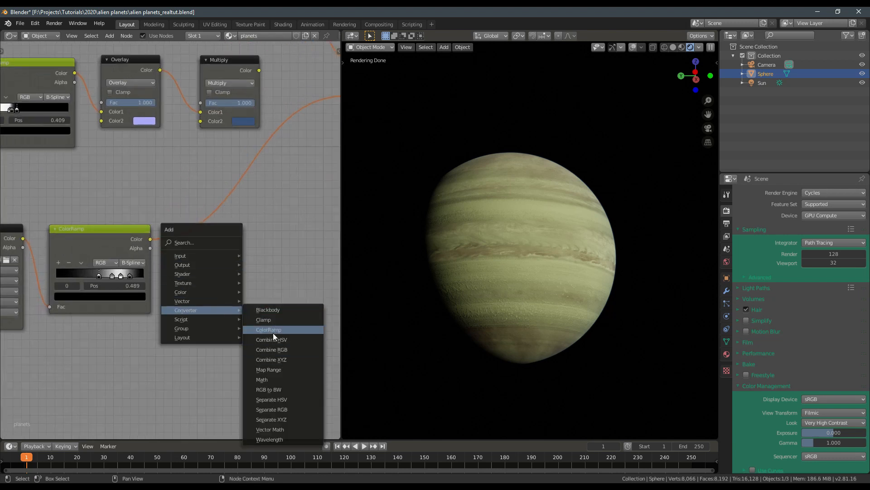
{"action": "left_click", "coordinate": [273, 336]}
{"action": "left_click", "coordinate": [215, 277]}
{"action": "key", "text": "x"}
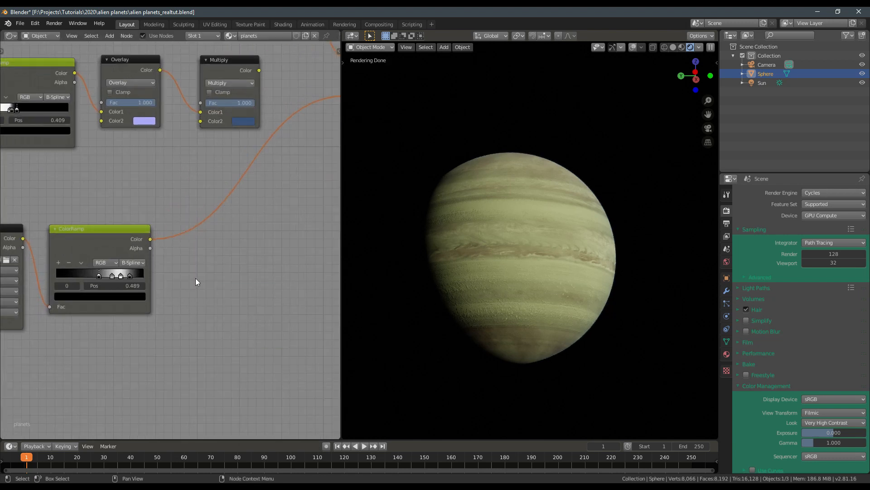
- Add a ColorRamp beside the Saturn ColorRamp and feed the Saturn ramp's output into its Fac
{"action": "key", "text": "shift+a"}
{"action": "left_click", "coordinate": [242, 298]}
{"action": "left_click", "coordinate": [180, 263]}
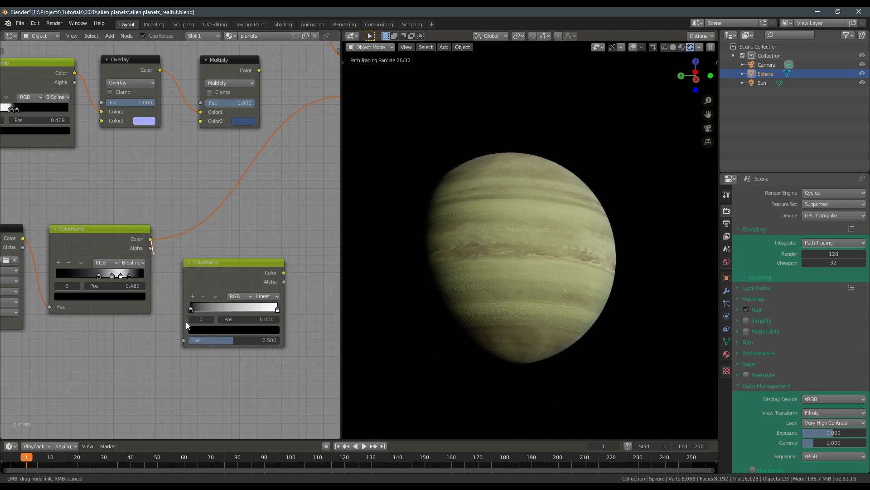
{"action": "left_click_drag", "start_coordinate": [186, 322], "coordinate": [183, 340]}
- Preview the Saturn ColorRamp and the added ColorRamp on the planet to compare their outputs
{"action": "left_click", "coordinate": [113, 281], "text": "ctrl+shift"}
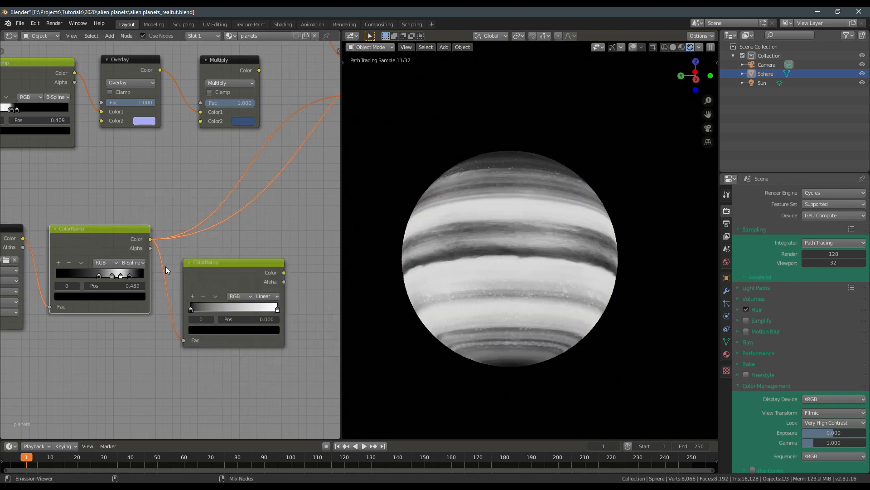
{"action": "left_click", "coordinate": [227, 276], "text": "ctrl+shift"}
{"action": "middle_click_drag", "start_coordinate": [231, 277], "coordinate": [176, 277]}
{"action": "middle_click_drag", "start_coordinate": [188, 326], "coordinate": [164, 339]}
{"action": "middle_click_drag", "start_coordinate": [203, 295], "coordinate": [187, 311]}
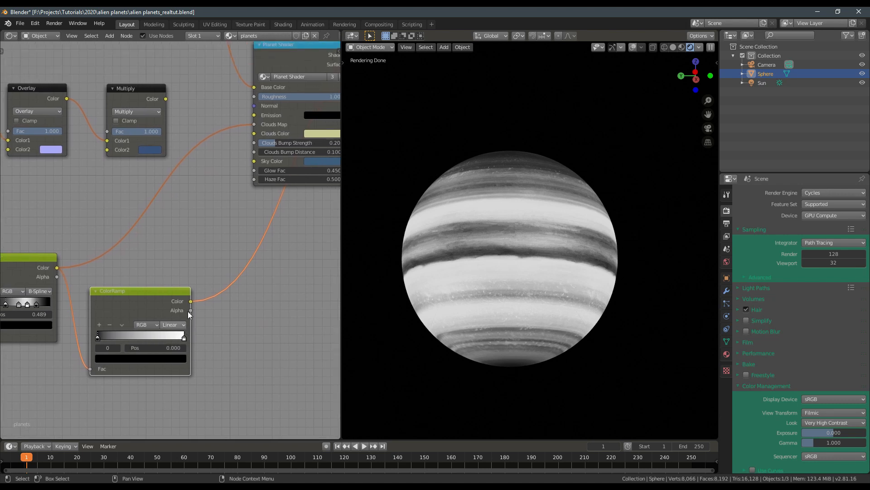
- Copy the Clouds Color onto the new ColorRamp's white stop, link the ramp to Clouds Color, and preview the Planet Shader again
{"action": "left_click", "coordinate": [184, 337]}
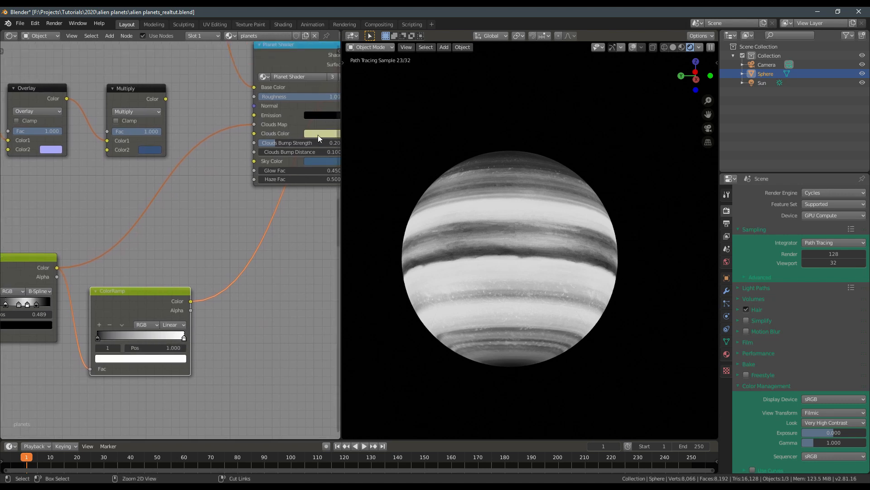
{"action": "left_click_drag", "start_coordinate": [320, 136], "coordinate": [140, 358]}
{"action": "left_click_drag", "start_coordinate": [191, 301], "coordinate": [265, 133]}
{"action": "left_click", "coordinate": [280, 121], "text": "ctrl+shift"}
{"action": "middle_click_drag", "start_coordinate": [203, 285], "coordinate": [224, 250]}
{"action": "scroll", "coordinate": [176, 272], "scroll_direction": "up", "scroll_amount": 2}
{"action": "left_click", "coordinate": [173, 277]}
{"action": "middle_click_drag", "start_coordinate": [125, 317], "coordinate": [128, 270]}
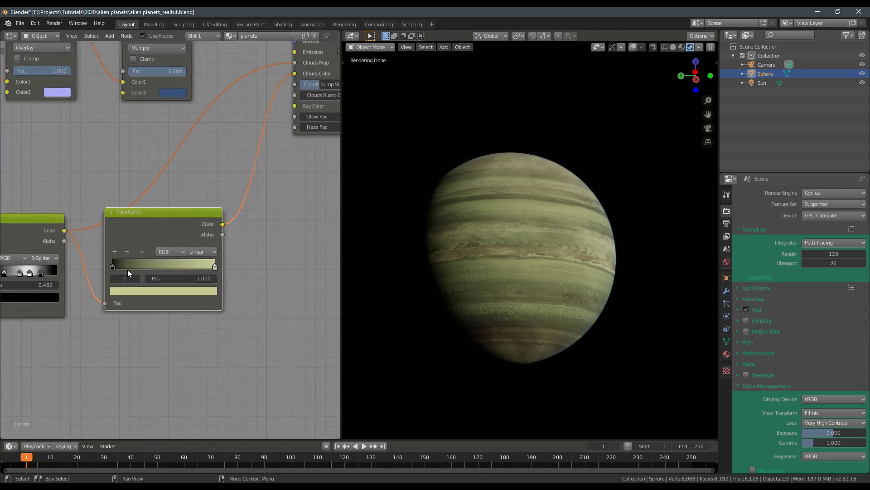
- Set the new ColorRamp's black stop to a salmon tone with hue 0.061, saturation 0.399 and value 0.795
{"action": "left_click", "coordinate": [128, 269]}
{"action": "left_click", "coordinate": [138, 292]}
{"action": "key", "text": "ctrl+v"}
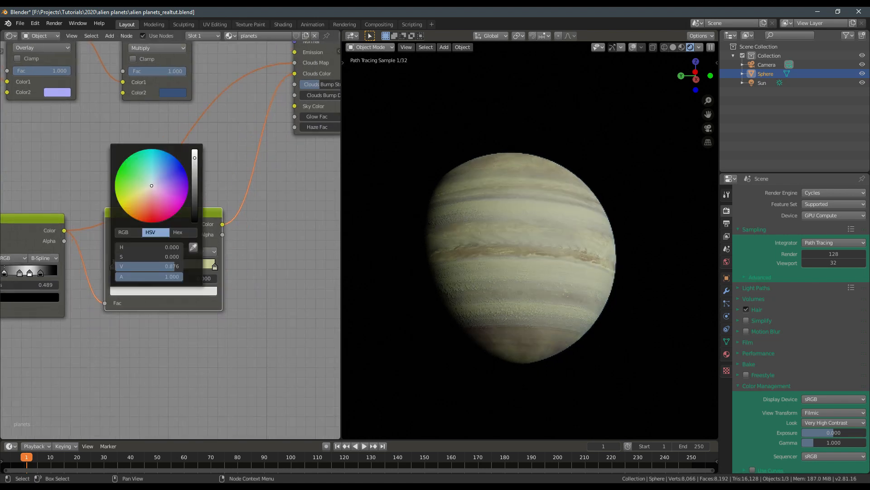
{"action": "left_click", "coordinate": [163, 292]}
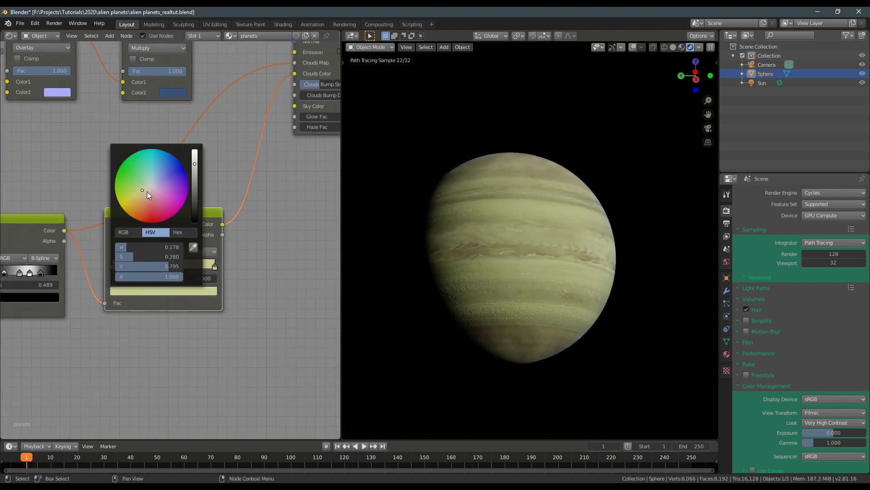
{"action": "left_click_drag", "start_coordinate": [144, 191], "coordinate": [146, 199]}
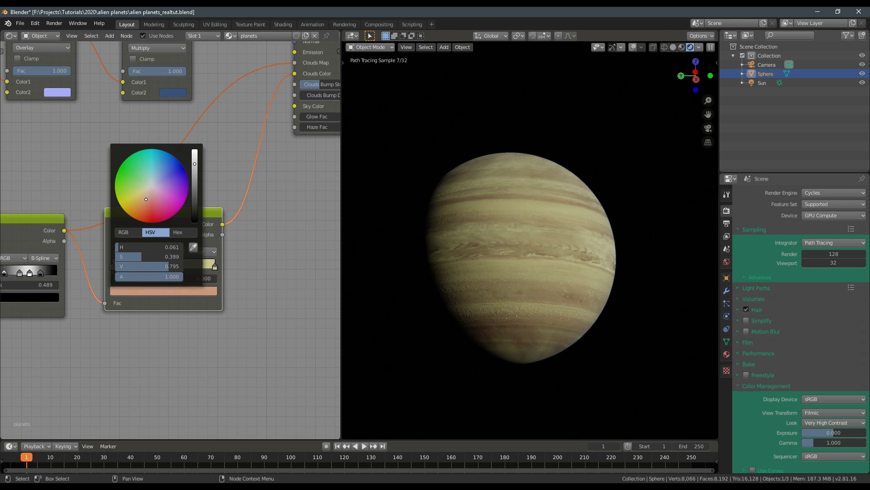
- Unlink the new ColorRamp from Clouds Color and relink it to compare the planet's look
{"action": "middle_click_drag", "start_coordinate": [212, 327], "coordinate": [197, 398]}
{"action": "left_click_drag", "start_coordinate": [279, 144], "coordinate": [238, 260]}
{"action": "left_click_drag", "start_coordinate": [205, 294], "coordinate": [281, 144]}
{"action": "middle_click_drag", "start_coordinate": [581, 271], "coordinate": [529, 282]}
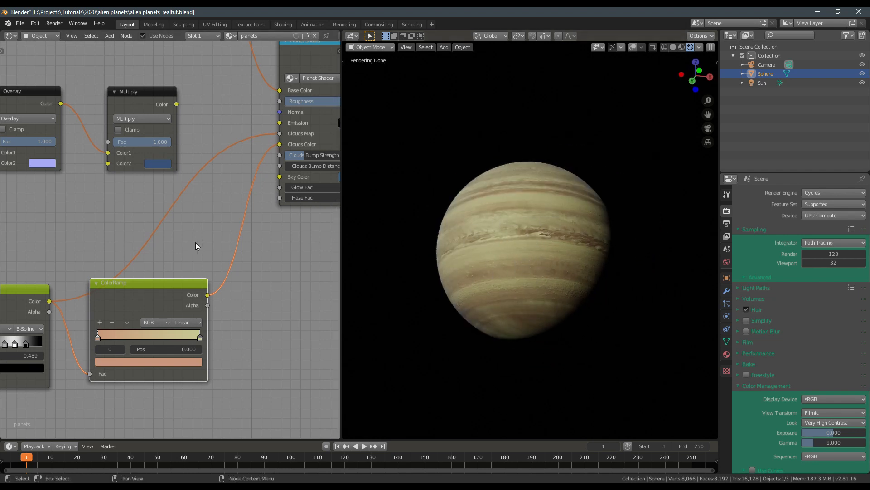
- Save the file and check the two-tone clouds from other angles
{"action": "scroll", "coordinate": [230, 262], "scroll_direction": "down", "scroll_amount": 2}
{"action": "key", "text": "ctrl+s"}
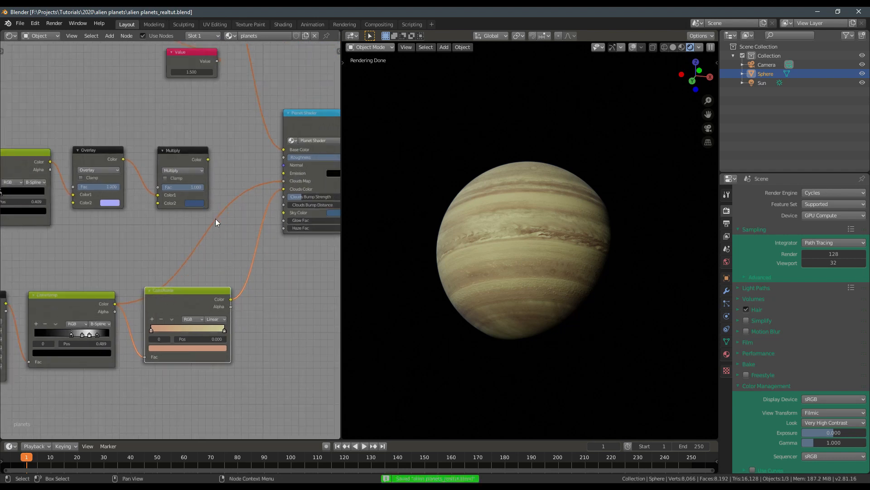
{"action": "middle_click_drag", "start_coordinate": [216, 218], "coordinate": [219, 255]}
{"action": "middle_click_drag", "start_coordinate": [440, 258], "coordinate": [566, 283]}
{"action": "middle_click_drag", "start_coordinate": [577, 340], "coordinate": [584, 313]}
- Preview the upper base color image texture on the planet, then return the preview to the Planet Shader
{"action": "scroll", "coordinate": [155, 236], "scroll_direction": "down", "scroll_amount": 6}
{"action": "middle_click_drag", "start_coordinate": [76, 127], "coordinate": [135, 184]}
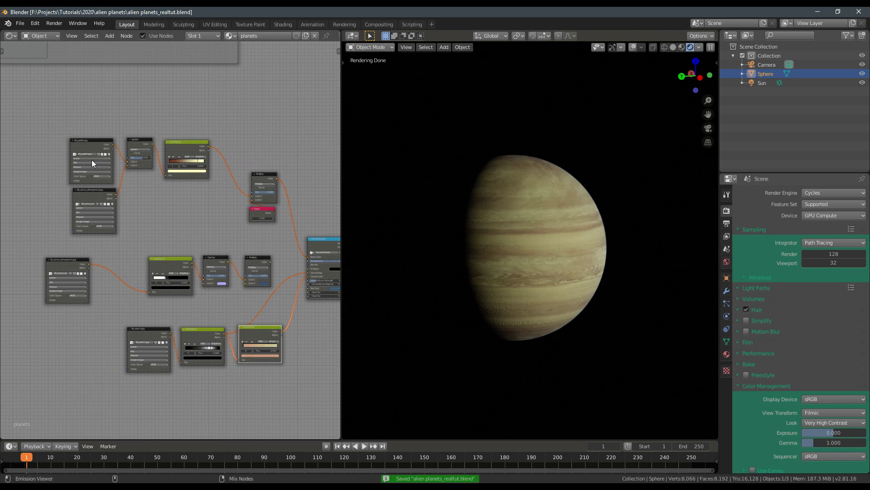
{"action": "left_click", "coordinate": [96, 141], "text": "ctrl+shift"}
{"action": "middle_click_drag", "start_coordinate": [318, 253], "coordinate": [229, 238]}
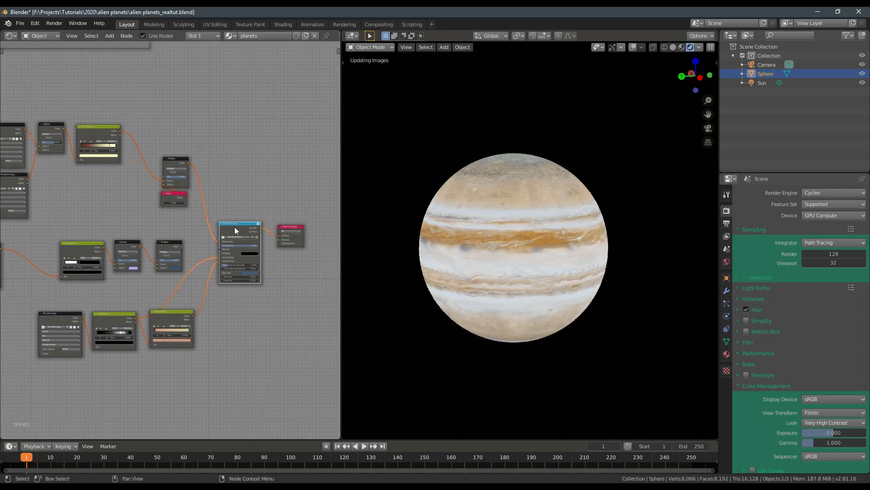
{"action": "left_click", "coordinate": [235, 226], "text": "ctrl+shift"}
{"action": "middle_click_drag", "start_coordinate": [525, 274], "coordinate": [496, 231]}
- Review the gas giant's node setup and save the file again
{"action": "middle_click_drag", "start_coordinate": [142, 220], "coordinate": [196, 333]}
{"action": "scroll", "coordinate": [146, 243], "scroll_direction": "up", "scroll_amount": 6}
{"action": "scroll", "coordinate": [193, 318], "scroll_direction": "up", "scroll_amount": 6}
{"action": "middle_click_drag", "start_coordinate": [201, 273], "coordinate": [227, 243]}
{"action": "scroll", "coordinate": [153, 246], "scroll_direction": "down", "scroll_amount": 5}
{"action": "key", "text": "ctrl+s"}
{"action": "scroll", "coordinate": [178, 208], "scroll_direction": "down", "scroll_amount": 4}
{"action": "scroll", "coordinate": [227, 243], "scroll_direction": "down", "scroll_amount": 4}
{"action": "scroll", "coordinate": [224, 242], "scroll_direction": "up", "scroll_amount": 5}
{"action": "middle_click_drag", "start_coordinate": [575, 247], "coordinate": [518, 298]}
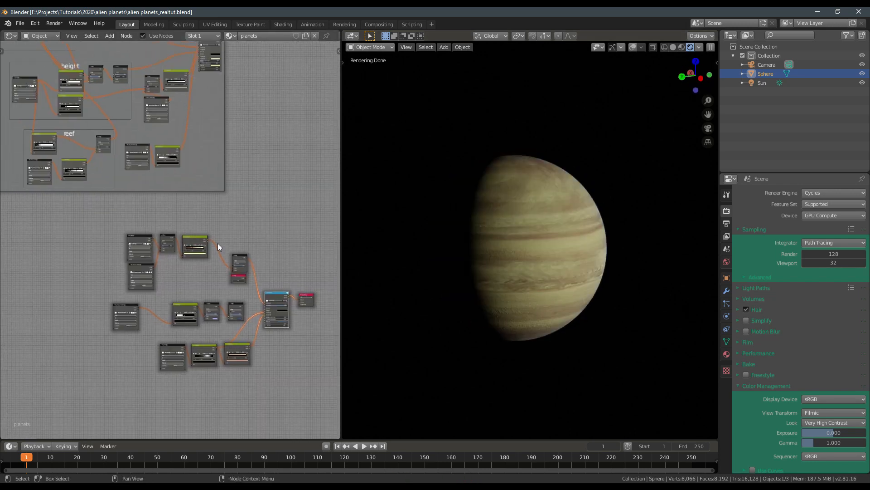
- Move the gas giant nodes away from the Material Output and join them in a frame
{"action": "left_click_drag", "start_coordinate": [76, 209], "coordinate": [285, 381]}
{"action": "key", "text": "g"}
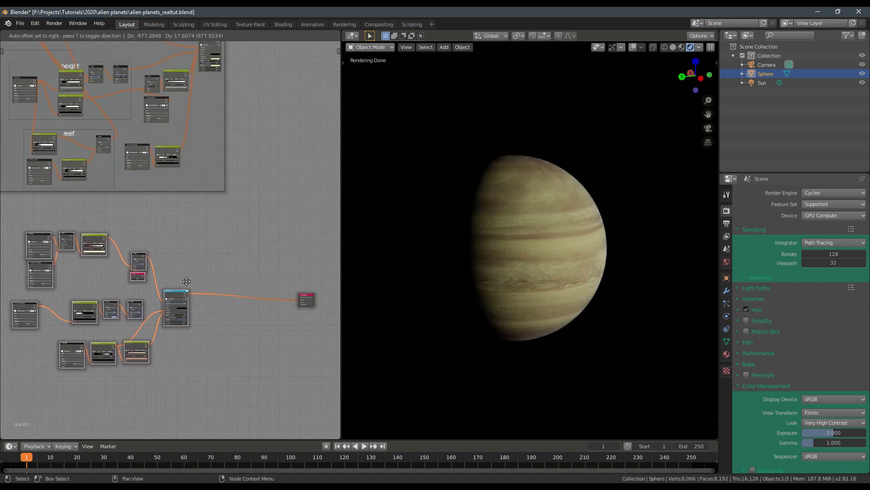
{"action": "left_click", "coordinate": [182, 285]}
{"action": "key", "text": "alt+a"}
{"action": "middle_click_drag", "start_coordinate": [80, 226], "coordinate": [143, 223]}
{"action": "left_click_drag", "start_coordinate": [56, 221], "coordinate": [261, 385]}
{"action": "key", "text": "ctrl+j"}
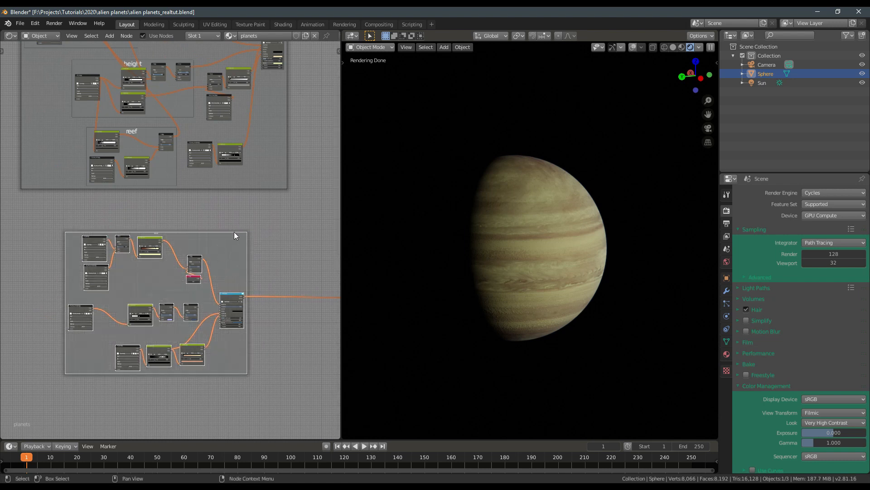
- Label the new frame "Gas Giant" and enlarge its label text
{"action": "key", "text": "n"}
{"action": "left_click", "coordinate": [317, 72]}
{"action": "type", "text": "G"}
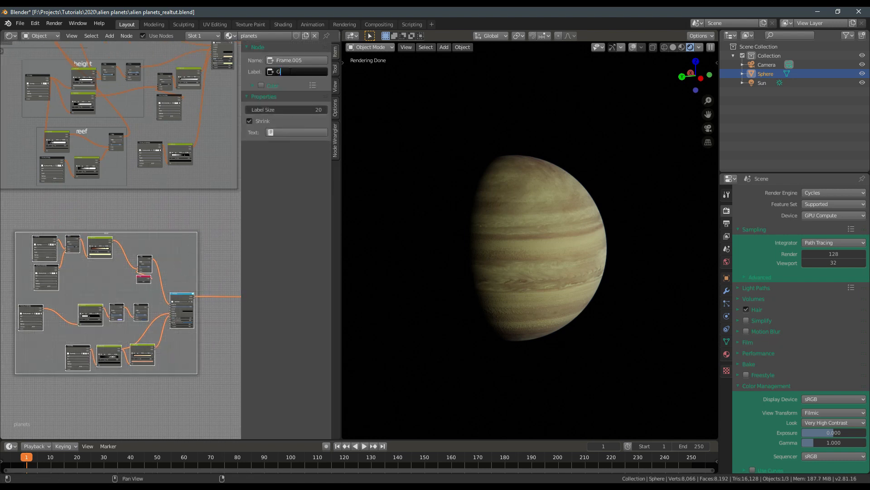
{"action": "type", "text": "as Giant"}
{"action": "key", "text": "Return"}
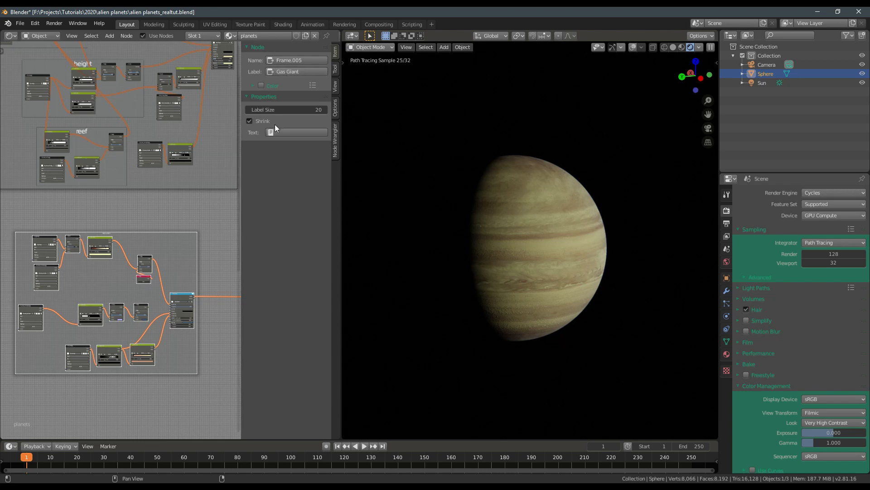
{"action": "left_click_drag", "start_coordinate": [95, 242], "coordinate": [96, 250]}
{"action": "key", "text": "n"}
- Examine the finished gas giant from another angle and close up, and look over the Felucia node frame
{"action": "scroll", "coordinate": [250, 147], "scroll_direction": "down", "scroll_amount": 3}
{"action": "middle_click_drag", "start_coordinate": [255, 173], "coordinate": [234, 247]}
{"action": "middle_click_drag", "start_coordinate": [557, 302], "coordinate": [534, 291]}
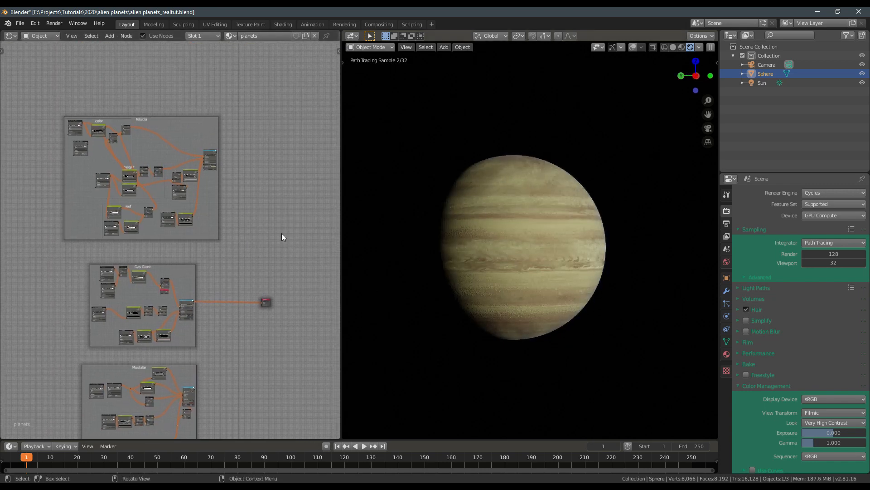
{"action": "middle_click_drag", "start_coordinate": [153, 175], "coordinate": [194, 268]}
{"action": "scroll", "coordinate": [155, 249], "scroll_direction": "up", "scroll_amount": 6}
{"action": "scroll", "coordinate": [194, 267], "scroll_direction": "up", "scroll_amount": 5}
{"action": "middle_click_drag", "start_coordinate": [178, 227], "coordinate": [210, 205]}
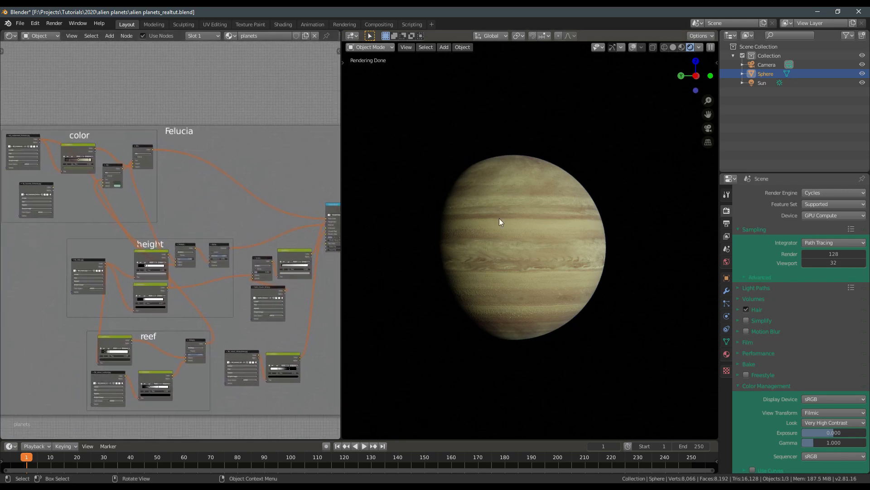
{"action": "middle_click_drag", "start_coordinate": [607, 273], "coordinate": [531, 240]}
{"action": "scroll", "coordinate": [489, 232], "scroll_direction": "up", "scroll_amount": 3}
{"action": "scroll", "coordinate": [531, 240], "scroll_direction": "down", "scroll_amount": 3}
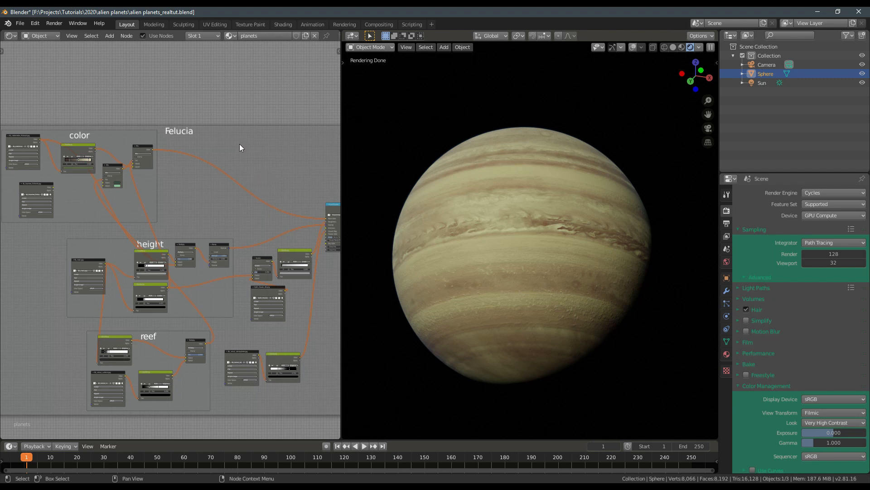
- Switch the planet preview to the Felucia frame's Planet Shader
{"action": "middle_click_drag", "start_coordinate": [204, 208], "coordinate": [222, 218]}
{"action": "left_click", "coordinate": [230, 198], "text": "ctrl+shift"}
{"action": "middle_click_drag", "start_coordinate": [98, 208], "coordinate": [208, 229]}
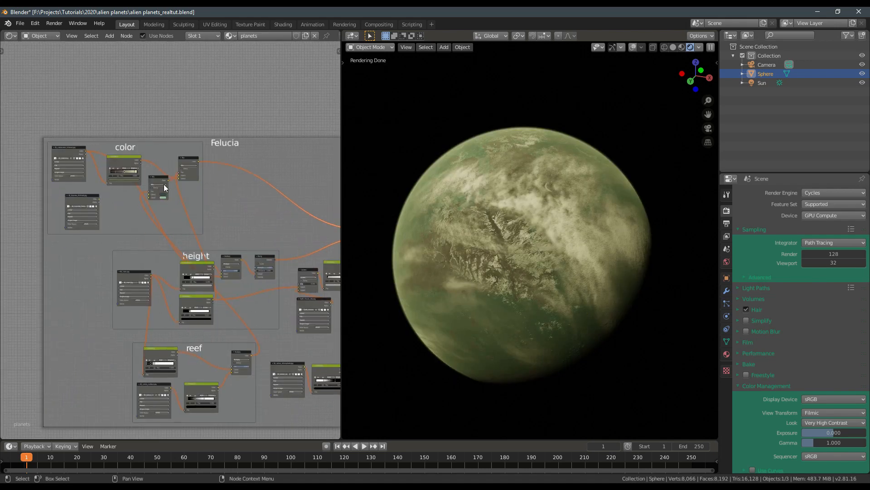
- Examine the Felucia color, height and reef nodes and inspect the planet's surface close up
{"action": "middle_click_drag", "start_coordinate": [108, 195], "coordinate": [92, 178]}
{"action": "middle_click_drag", "start_coordinate": [147, 298], "coordinate": [133, 270]}
{"action": "scroll", "coordinate": [134, 269], "scroll_direction": "up", "scroll_amount": 2}
{"action": "middle_click_drag", "start_coordinate": [151, 312], "coordinate": [170, 276]}
{"action": "scroll", "coordinate": [170, 245], "scroll_direction": "up", "scroll_amount": 2}
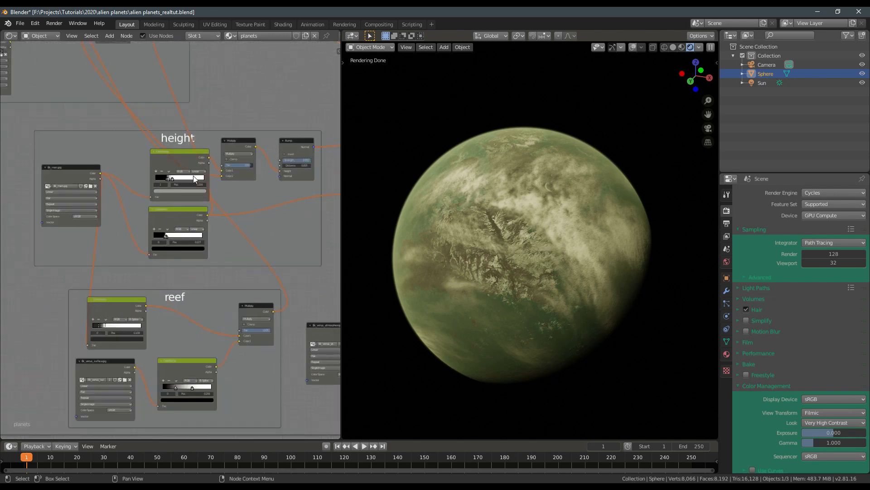
{"action": "middle_click_drag", "start_coordinate": [307, 205], "coordinate": [276, 199]}
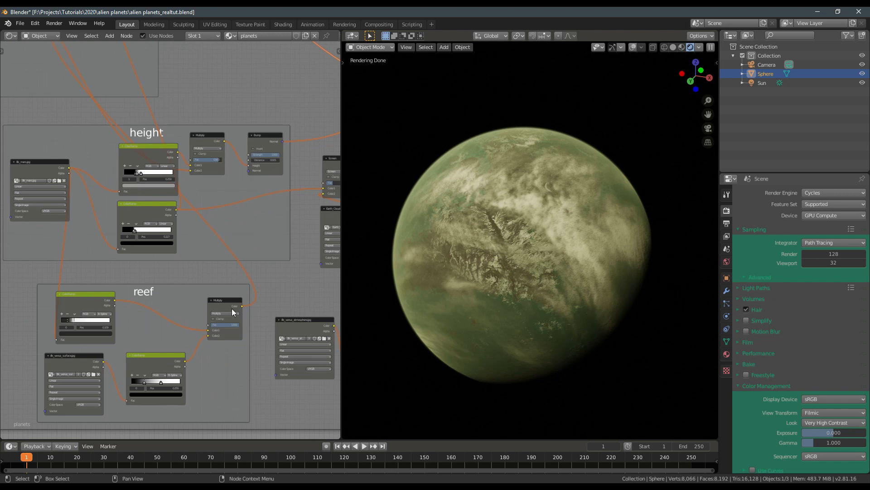
{"action": "middle_click_drag", "start_coordinate": [459, 286], "coordinate": [586, 336]}
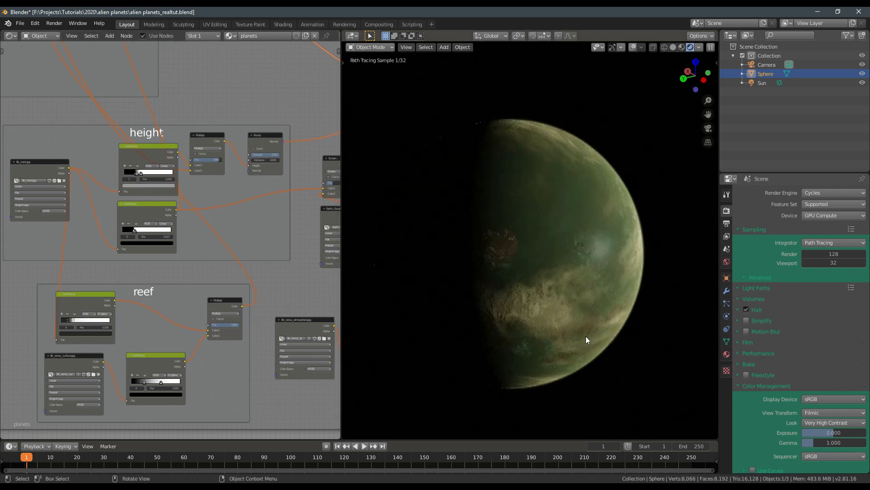
{"action": "scroll", "coordinate": [593, 296], "scroll_direction": "up", "scroll_amount": 3}
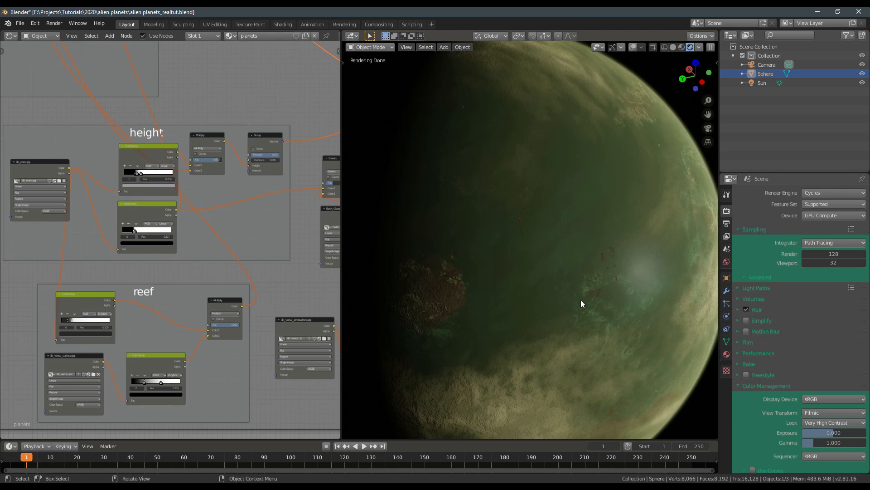
- Examine the whole Felucia planet from further away and from another side
{"action": "middle_click_drag", "start_coordinate": [581, 300], "coordinate": [570, 272]}
{"action": "scroll", "coordinate": [570, 272], "scroll_direction": "down", "scroll_amount": 4}
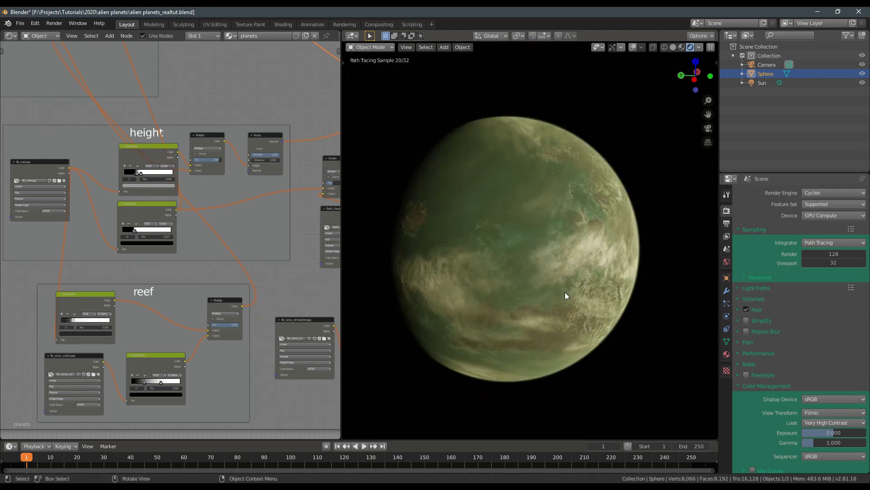
{"action": "middle_click_drag", "start_coordinate": [541, 279], "coordinate": [534, 251]}
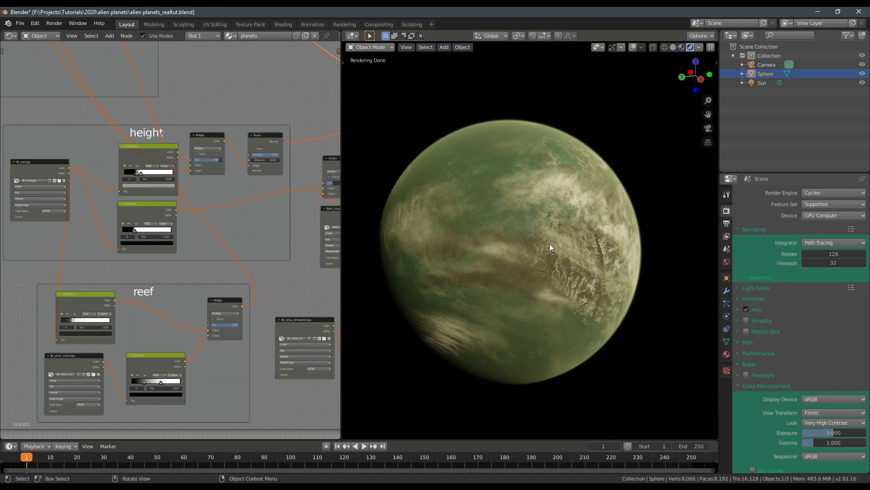
- Switch the planet preview to the Mustafar frame's Planet Shader
{"action": "scroll", "coordinate": [177, 256], "scroll_direction": "down", "scroll_amount": 4}
{"action": "middle_click_drag", "start_coordinate": [260, 277], "coordinate": [79, 292]}
{"action": "middle_click_drag", "start_coordinate": [224, 229], "coordinate": [239, 50]}
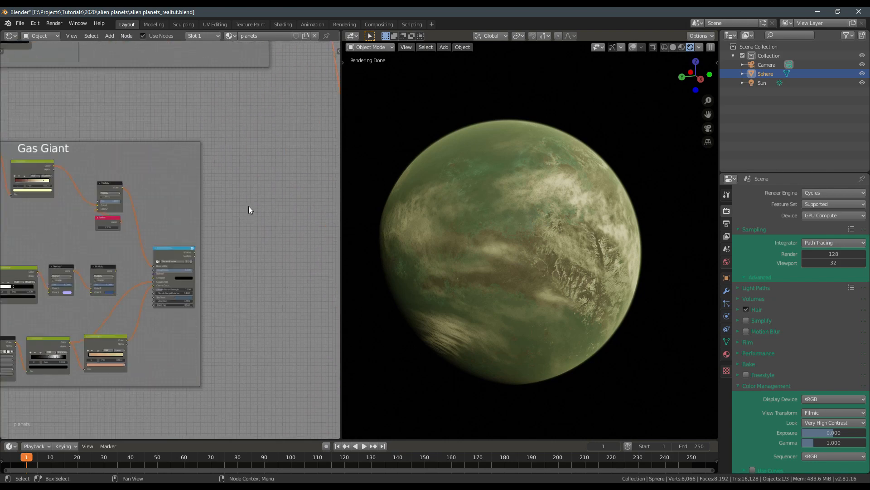
{"action": "scroll", "coordinate": [248, 207], "scroll_direction": "down", "scroll_amount": 5}
{"action": "scroll", "coordinate": [219, 295], "scroll_direction": "up", "scroll_amount": 4}
{"action": "middle_click_drag", "start_coordinate": [220, 295], "coordinate": [303, 80]}
{"action": "left_click", "coordinate": [249, 239], "text": "ctrl+shift"}
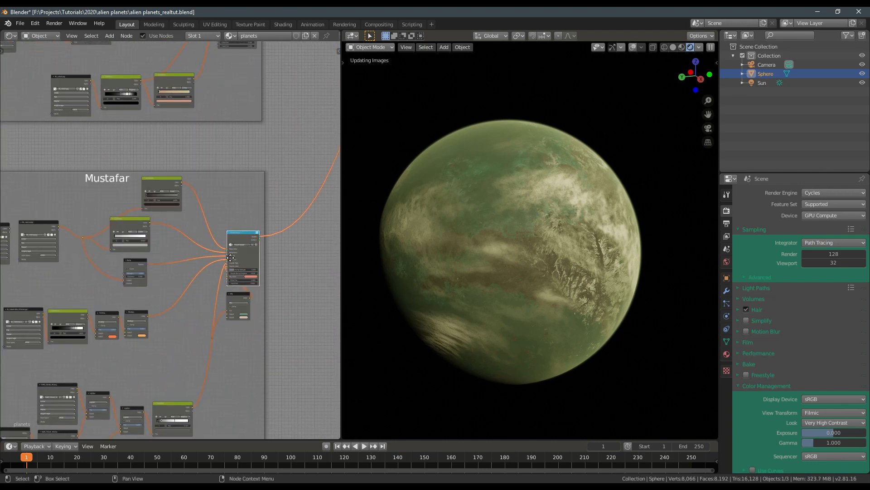
{"action": "middle_click_drag", "start_coordinate": [231, 256], "coordinate": [236, 210]}
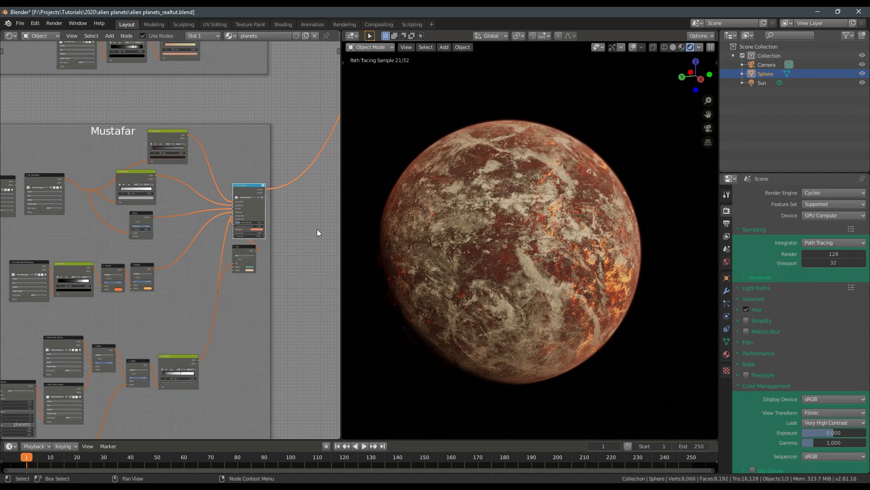
- Examine the Mustafar frame's Mercury texture, color ramp and Bump nodes, along with the planet's dark side
{"action": "middle_click_drag", "start_coordinate": [399, 240], "coordinate": [439, 248]}
{"action": "middle_click_drag", "start_coordinate": [166, 230], "coordinate": [241, 273]}
{"action": "scroll", "coordinate": [240, 272], "scroll_direction": "up", "scroll_amount": 2}
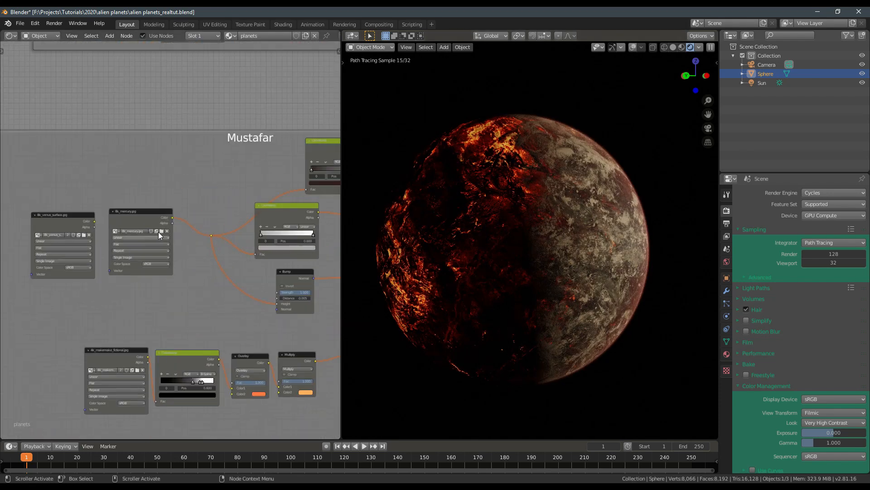
{"action": "middle_click_drag", "start_coordinate": [248, 194], "coordinate": [126, 222]}
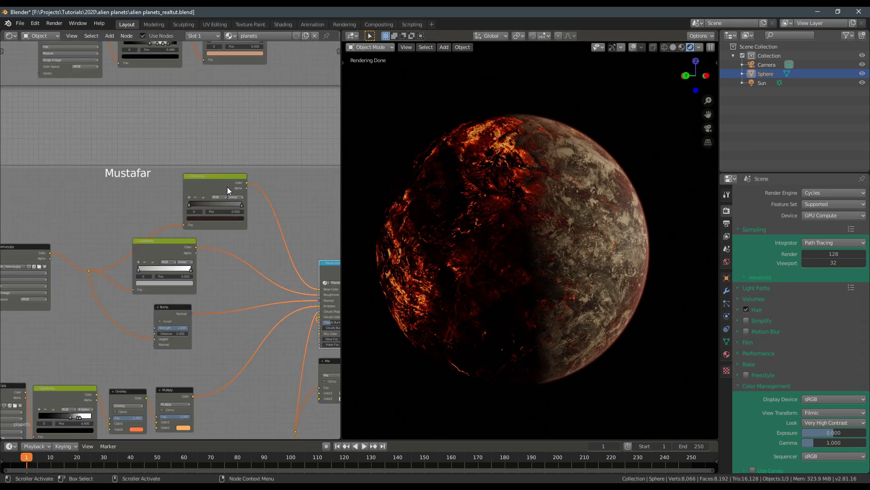
{"action": "middle_click_drag", "start_coordinate": [551, 236], "coordinate": [623, 241]}
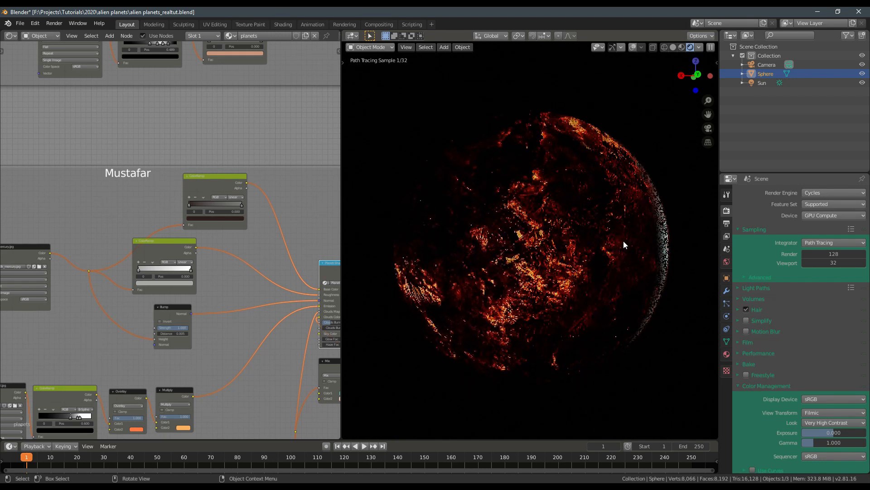
{"action": "middle_click_drag", "start_coordinate": [160, 231], "coordinate": [131, 187]}
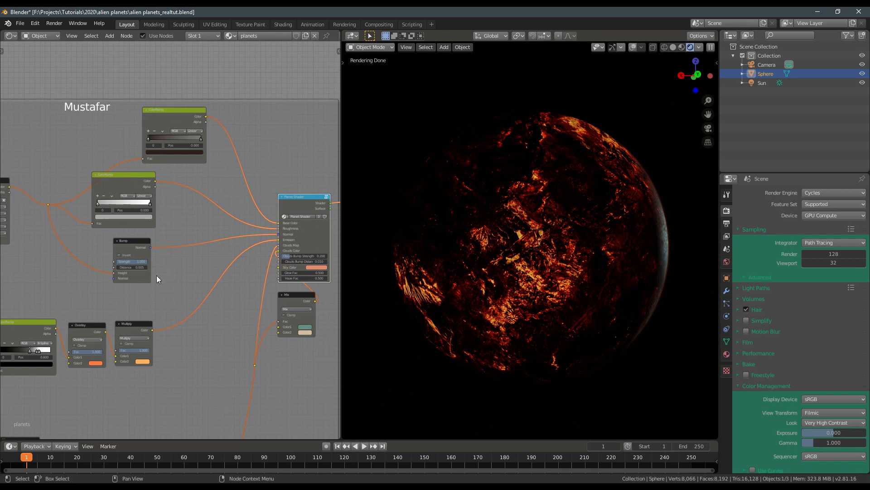
{"action": "middle_click_drag", "start_coordinate": [174, 251], "coordinate": [249, 152]}
- Examine the Mustafar emission chain from the Makemake texture through ColorRamp, Overlay and Multiply, comparing the lava glow on the lit and dark sides
{"action": "middle_click_drag", "start_coordinate": [134, 245], "coordinate": [200, 238]}
{"action": "middle_click_drag", "start_coordinate": [80, 222], "coordinate": [111, 237]}
{"action": "scroll", "coordinate": [110, 235], "scroll_direction": "up", "scroll_amount": 2}
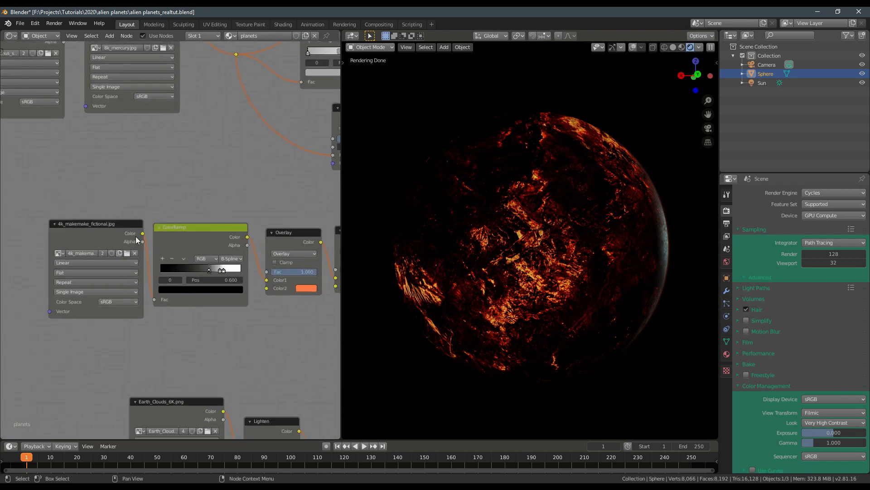
{"action": "middle_click_drag", "start_coordinate": [113, 155], "coordinate": [90, 147]}
{"action": "middle_click_drag", "start_coordinate": [210, 233], "coordinate": [155, 231]}
{"action": "scroll", "coordinate": [173, 174], "scroll_direction": "down", "scroll_amount": 1}
{"action": "scroll", "coordinate": [173, 177], "scroll_direction": "down", "scroll_amount": 5}
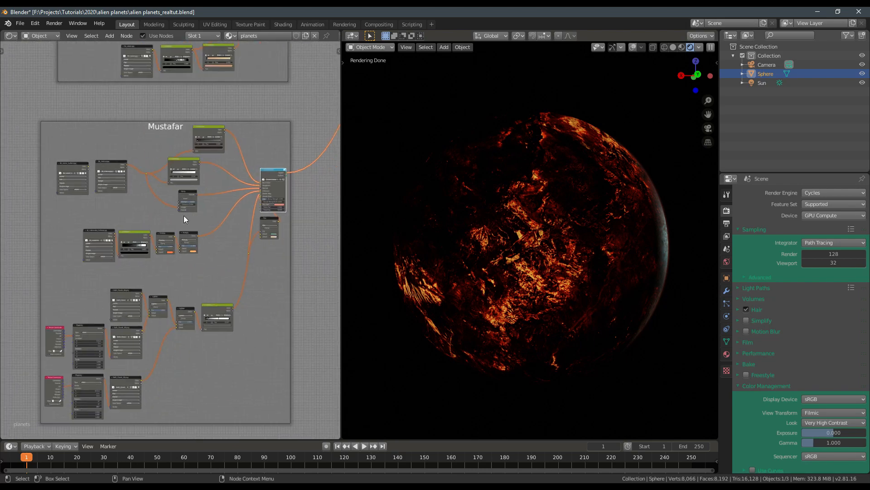
{"action": "scroll", "coordinate": [145, 216], "scroll_direction": "up", "scroll_amount": 4}
{"action": "middle_click_drag", "start_coordinate": [544, 258], "coordinate": [503, 262]}
{"action": "middle_click_drag", "start_coordinate": [555, 277], "coordinate": [492, 268]}
{"action": "mouse_move", "coordinate": [124, 224]}
{"action": "middle_mouse_down"}
{"action": "mouse_move", "coordinate": [181, 244]}
{"action": "mouse_move", "coordinate": [111, 235]}
{"action": "middle_mouse_up"}
{"action": "scroll", "coordinate": [152, 247], "scroll_direction": "up", "scroll_amount": 4}
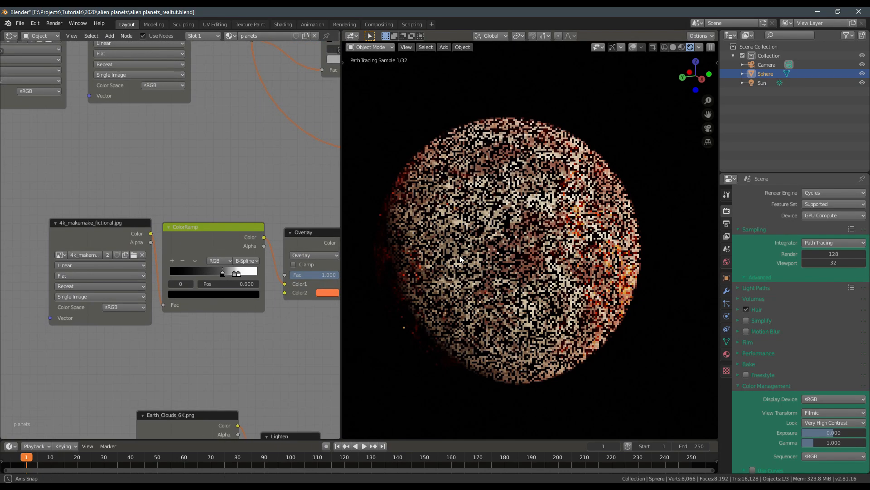
{"action": "middle_click_drag", "start_coordinate": [460, 254], "coordinate": [432, 257]}
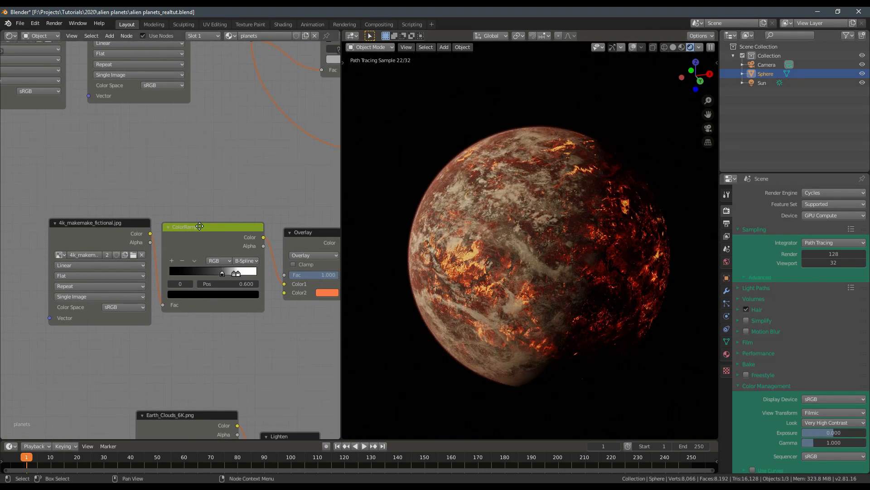
{"action": "middle_click_drag", "start_coordinate": [264, 240], "coordinate": [215, 231]}
{"action": "middle_click_drag", "start_coordinate": [161, 229], "coordinate": [97, 215]}
{"action": "middle_click_drag", "start_coordinate": [233, 224], "coordinate": [162, 250]}
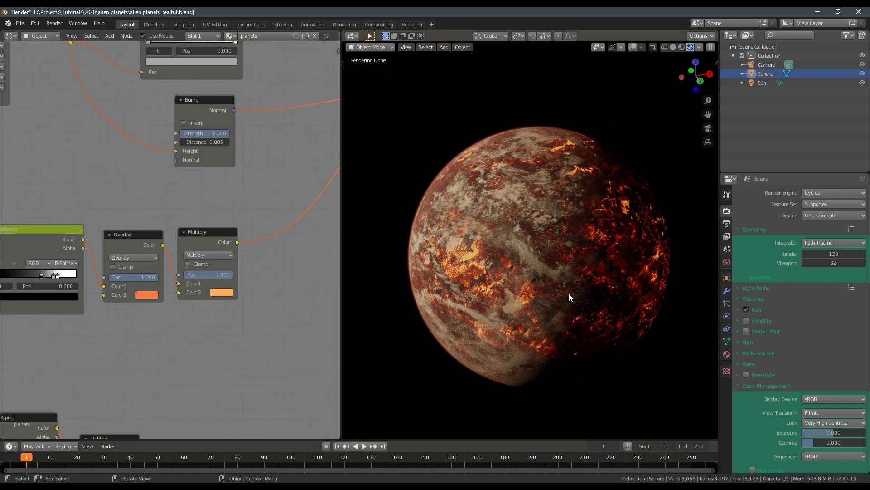
{"action": "middle_click_drag", "start_coordinate": [564, 297], "coordinate": [484, 329]}
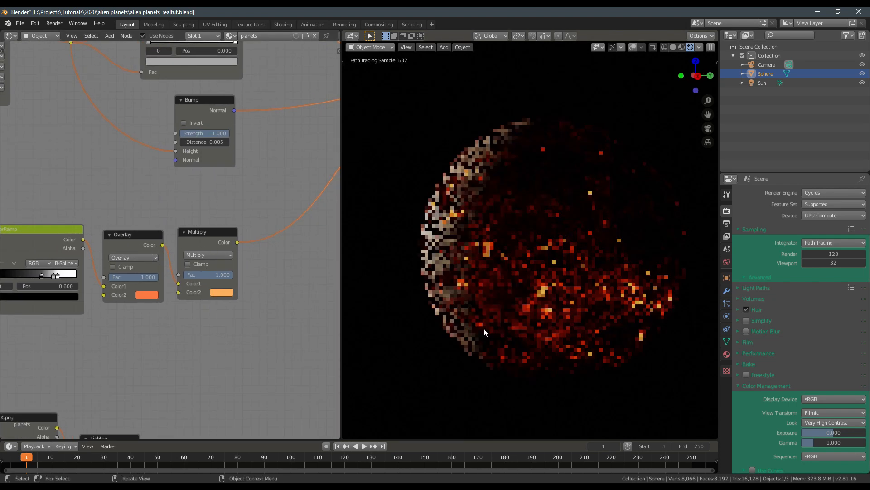
- Preview the emission chain's Multiply output alone on the planet and inspect the lava pattern from another side
{"action": "left_click", "coordinate": [183, 240], "text": "ctrl+shift"}
{"action": "middle_click_drag", "start_coordinate": [455, 259], "coordinate": [560, 244]}
{"action": "middle_click_drag", "start_coordinate": [414, 217], "coordinate": [176, 158]}
- Preview Mustafar's Earth cloud textures, their combined Lighten output and the clouds ColorRamp one after another on the planet
{"action": "scroll", "coordinate": [242, 250], "scroll_direction": "down", "scroll_amount": 3}
{"action": "middle_click_drag", "start_coordinate": [140, 258], "coordinate": [282, 212]}
{"action": "scroll", "coordinate": [208, 246], "scroll_direction": "up", "scroll_amount": 1}
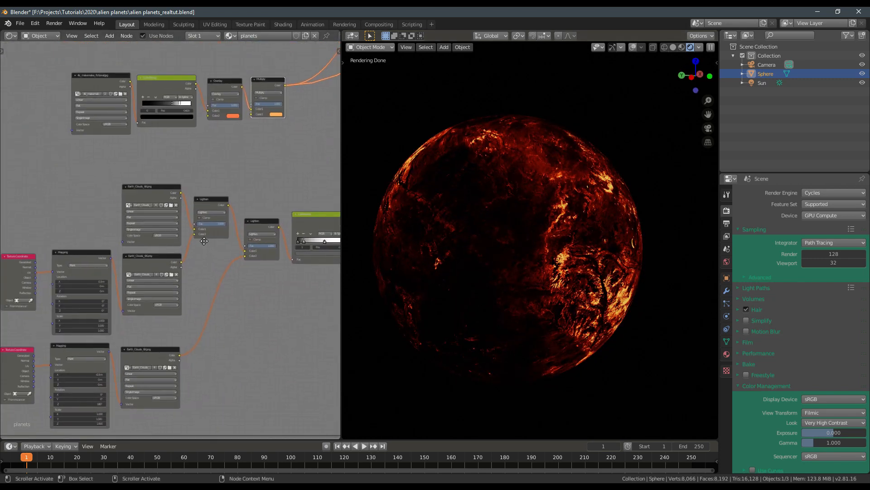
{"action": "scroll", "coordinate": [203, 240], "scroll_direction": "down", "scroll_amount": 2}
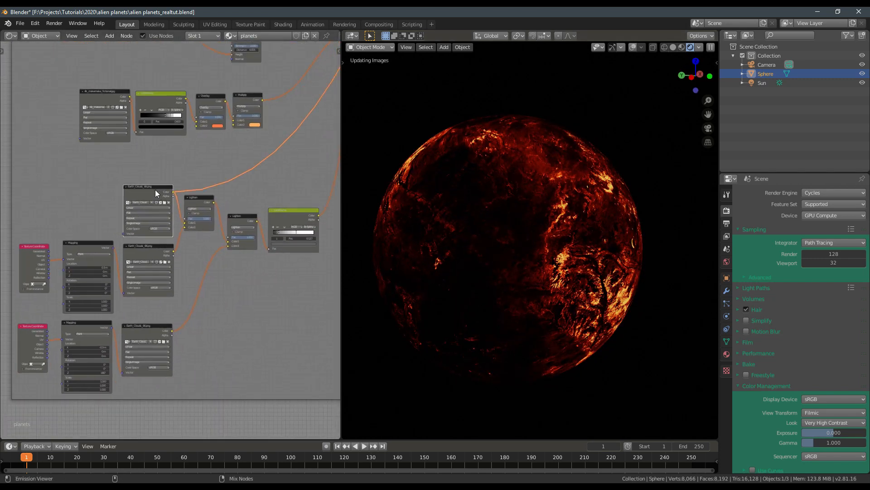
{"action": "left_click", "coordinate": [153, 249], "text": "ctrl+shift"}
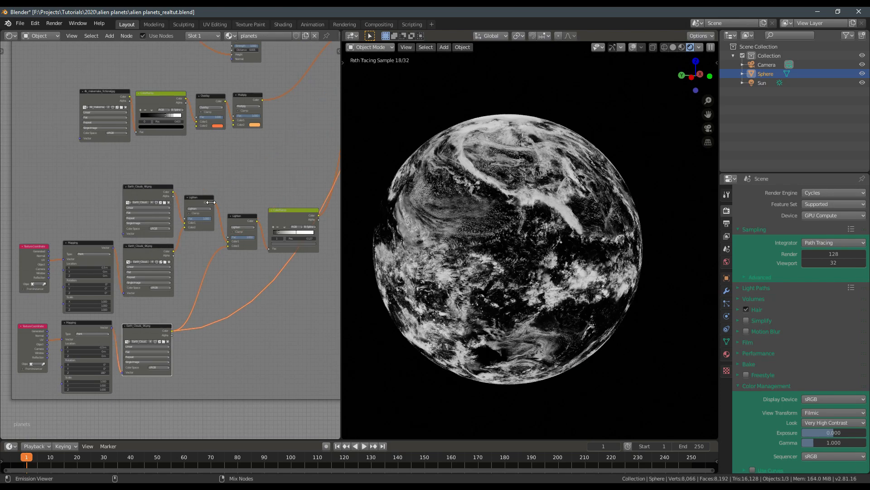
{"action": "left_click", "coordinate": [242, 222], "text": "ctrl+shift"}
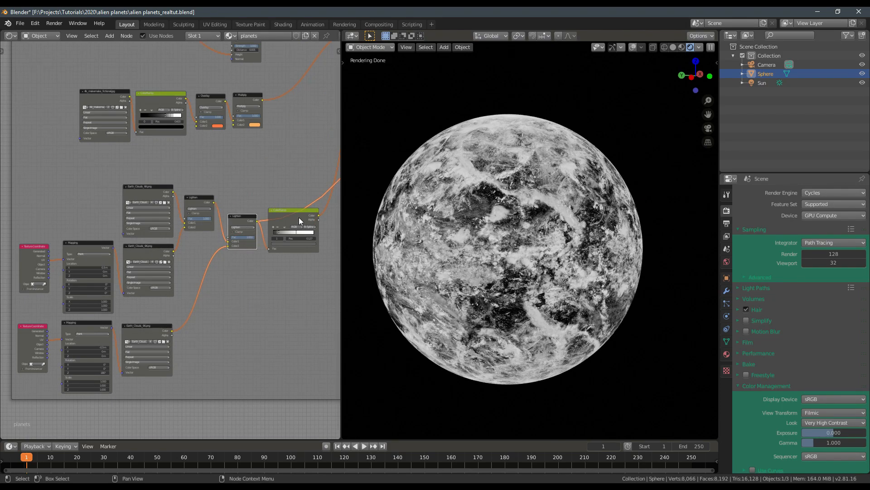
{"action": "left_click", "coordinate": [300, 216], "text": "ctrl+shift"}
- Preview the Mix node's green and beige cloud color on the planet, and return the preview to Mustafar's Planet Shader
{"action": "middle_click_drag", "start_coordinate": [304, 195], "coordinate": [235, 245]}
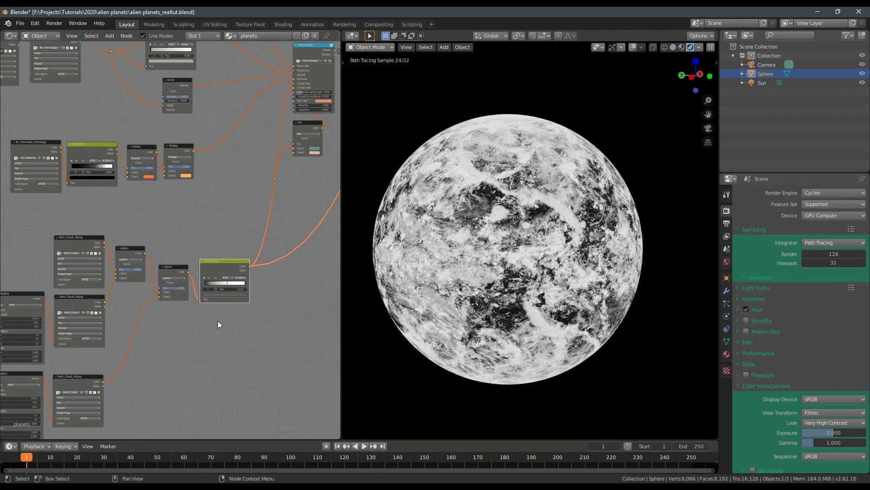
{"action": "left_click", "coordinate": [310, 128], "text": "ctrl+shift"}
{"action": "middle_click_drag", "start_coordinate": [280, 181], "coordinate": [198, 261]}
{"action": "scroll", "coordinate": [215, 252], "scroll_direction": "up", "scroll_amount": 5}
{"action": "scroll", "coordinate": [271, 253], "scroll_direction": "up", "scroll_amount": 2}
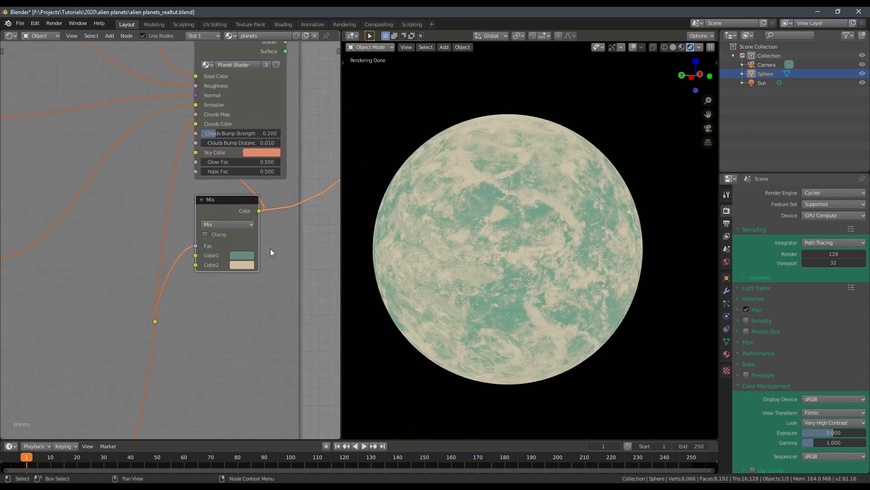
{"action": "left_click", "coordinate": [232, 48], "text": "ctrl+shift"}
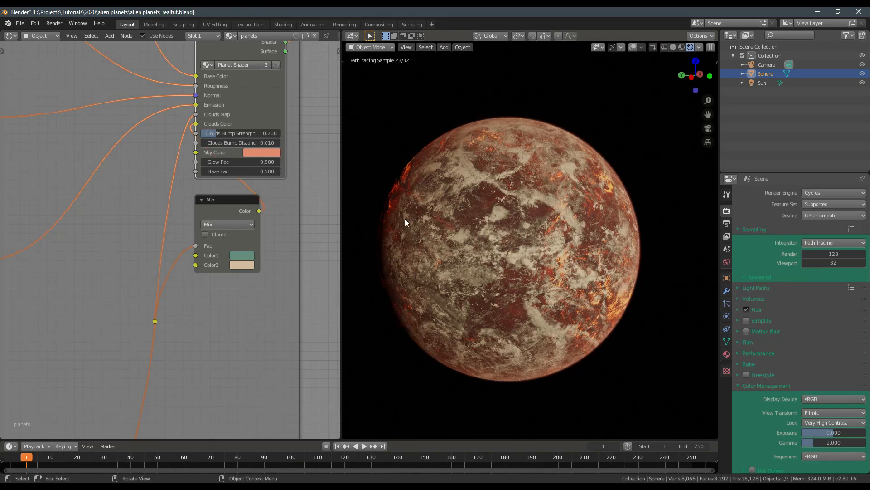
- Switch the planet preview to the Gas Giant frame's Planet Shader
{"action": "scroll", "coordinate": [249, 274], "scroll_direction": "down", "scroll_amount": 3}
{"action": "middle_click_drag", "start_coordinate": [213, 325], "coordinate": [194, 280]}
{"action": "middle_click_drag", "start_coordinate": [199, 97], "coordinate": [194, 279]}
{"action": "scroll", "coordinate": [194, 279], "scroll_direction": "down", "scroll_amount": 2}
{"action": "middle_click_drag", "start_coordinate": [232, 166], "coordinate": [251, 265]}
{"action": "scroll", "coordinate": [225, 124], "scroll_direction": "up", "scroll_amount": 3}
{"action": "middle_click_drag", "start_coordinate": [209, 145], "coordinate": [232, 177]}
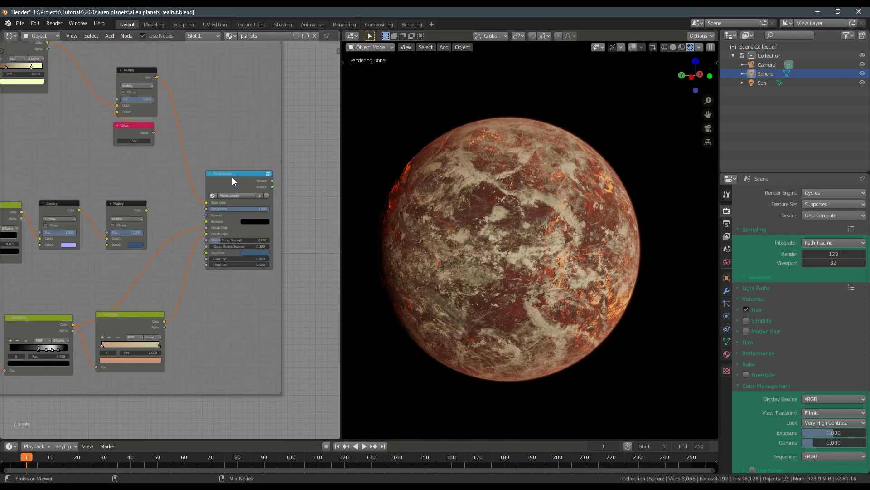
{"action": "left_click", "coordinate": [232, 178], "text": "ctrl+shift"}
- Examine the Gas Giant frame's Jupiter and Venus textures, color ramps, Saturn-driven cloud nodes and Planet Shader settings
{"action": "middle_click_drag", "start_coordinate": [107, 130], "coordinate": [158, 180]}
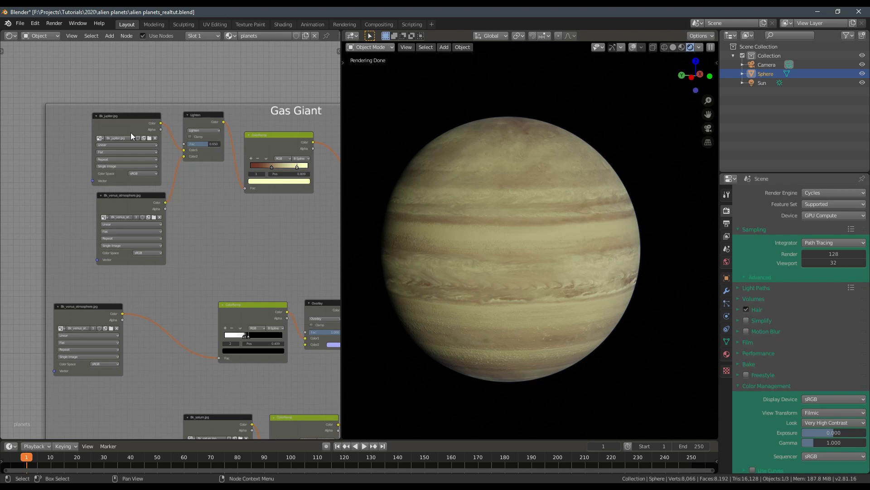
{"action": "middle_click_drag", "start_coordinate": [263, 232], "coordinate": [145, 186]}
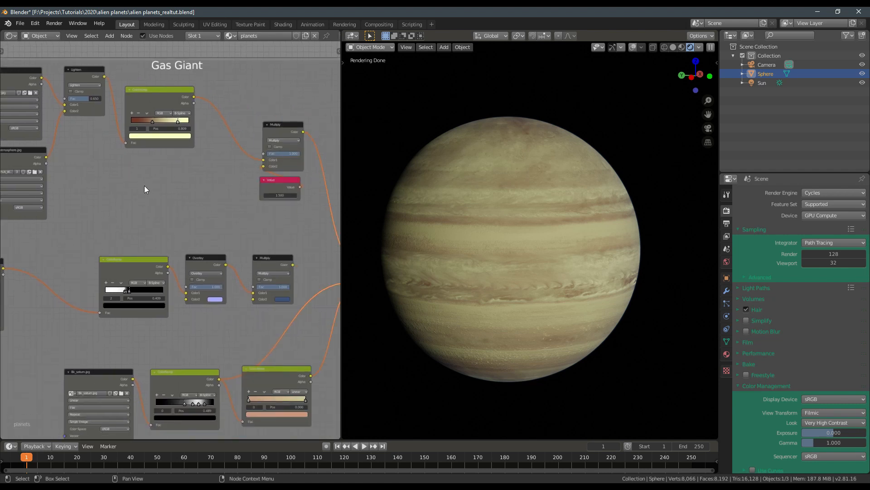
{"action": "middle_click_drag", "start_coordinate": [164, 229], "coordinate": [156, 211]}
{"action": "middle_click_drag", "start_coordinate": [286, 260], "coordinate": [149, 249]}
{"action": "middle_click_drag", "start_coordinate": [64, 337], "coordinate": [130, 305]}
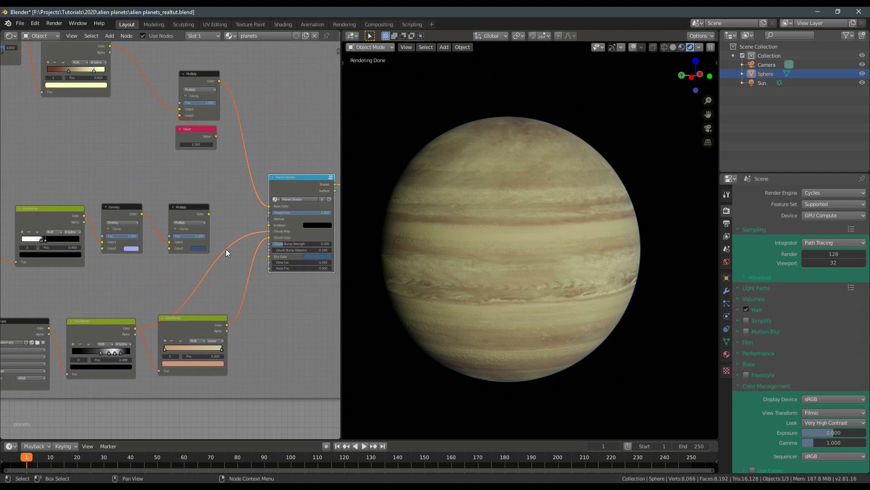
{"action": "middle_click_drag", "start_coordinate": [219, 268], "coordinate": [175, 291]}
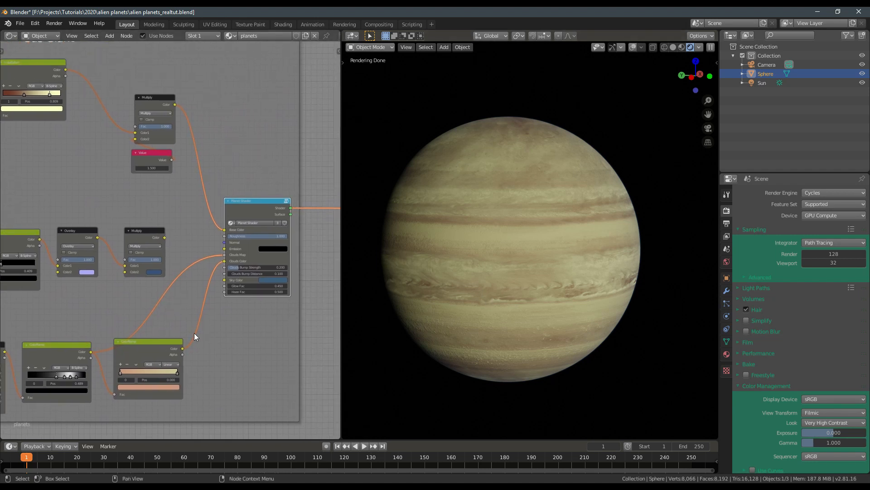
{"action": "scroll", "coordinate": [243, 322], "scroll_direction": "up", "scroll_amount": 2}
{"action": "middle_click_drag", "start_coordinate": [200, 323], "coordinate": [160, 322]}
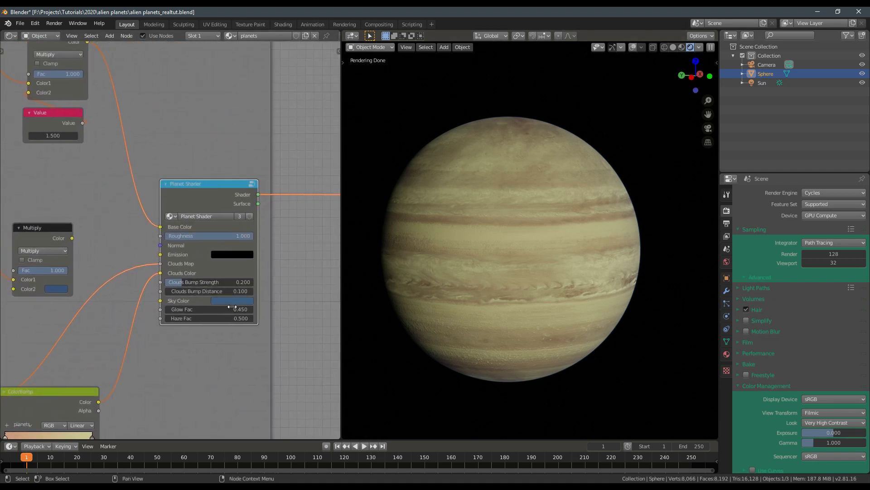